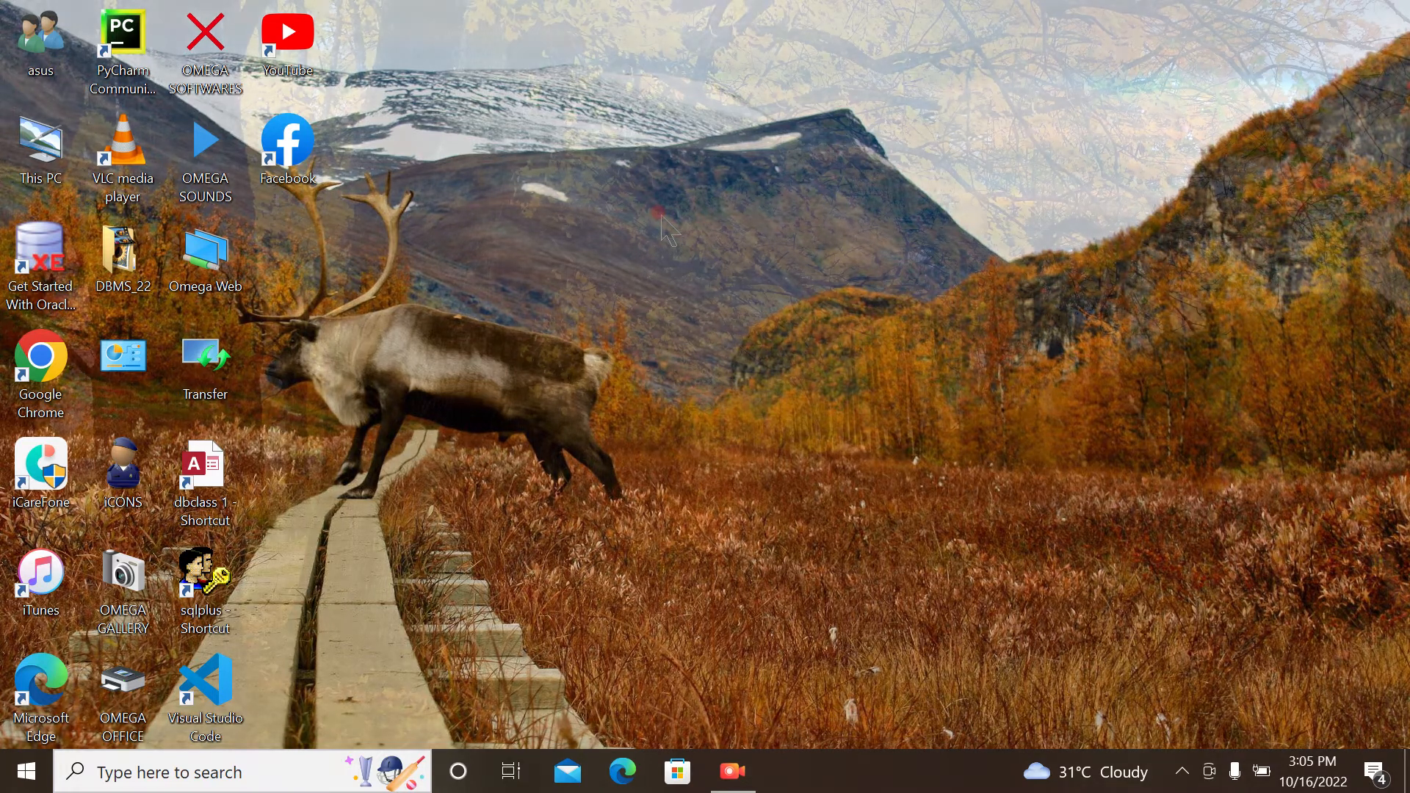
# Step: Open Microsoft Access from the desktop
pyautogui.press('super')
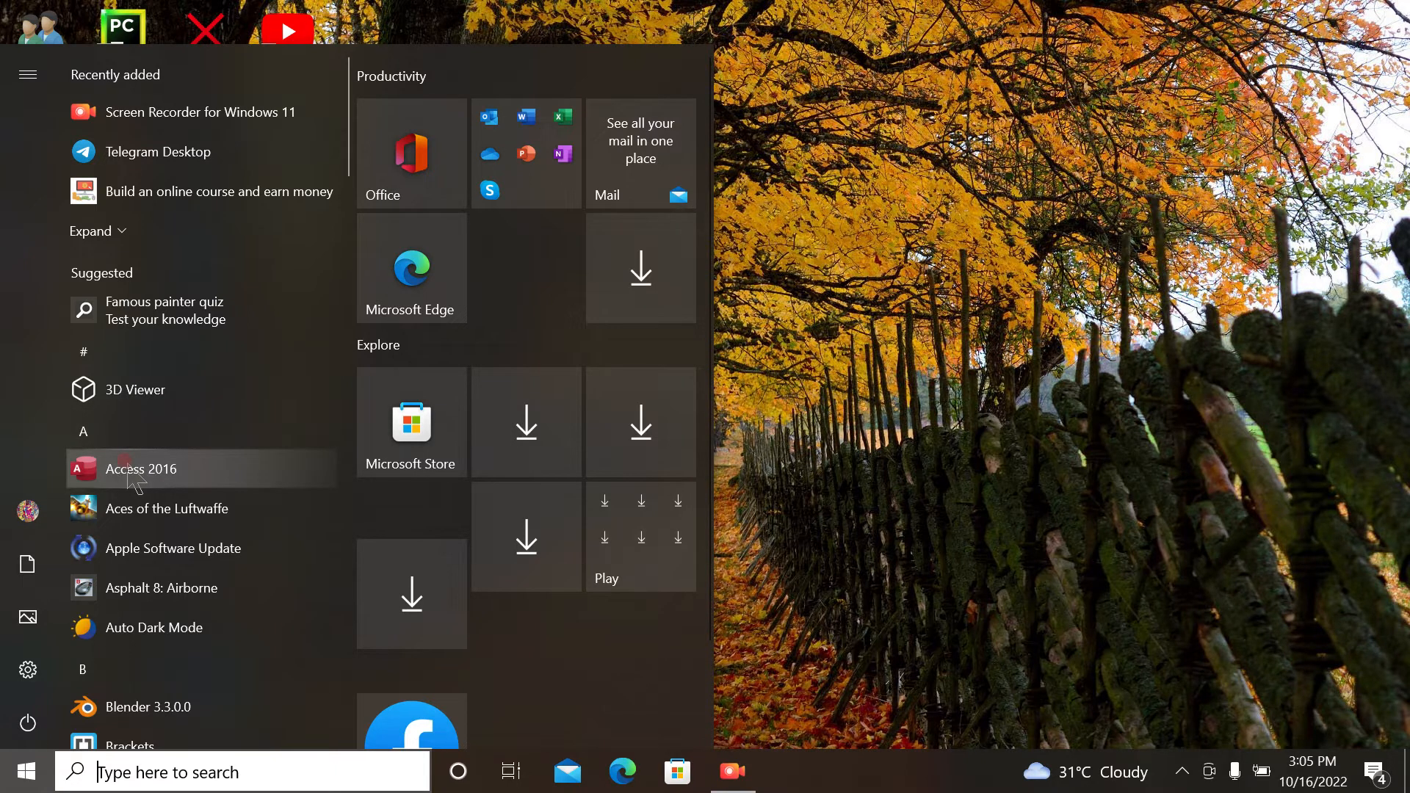
pyautogui.write('access')
pyautogui.press('Return')
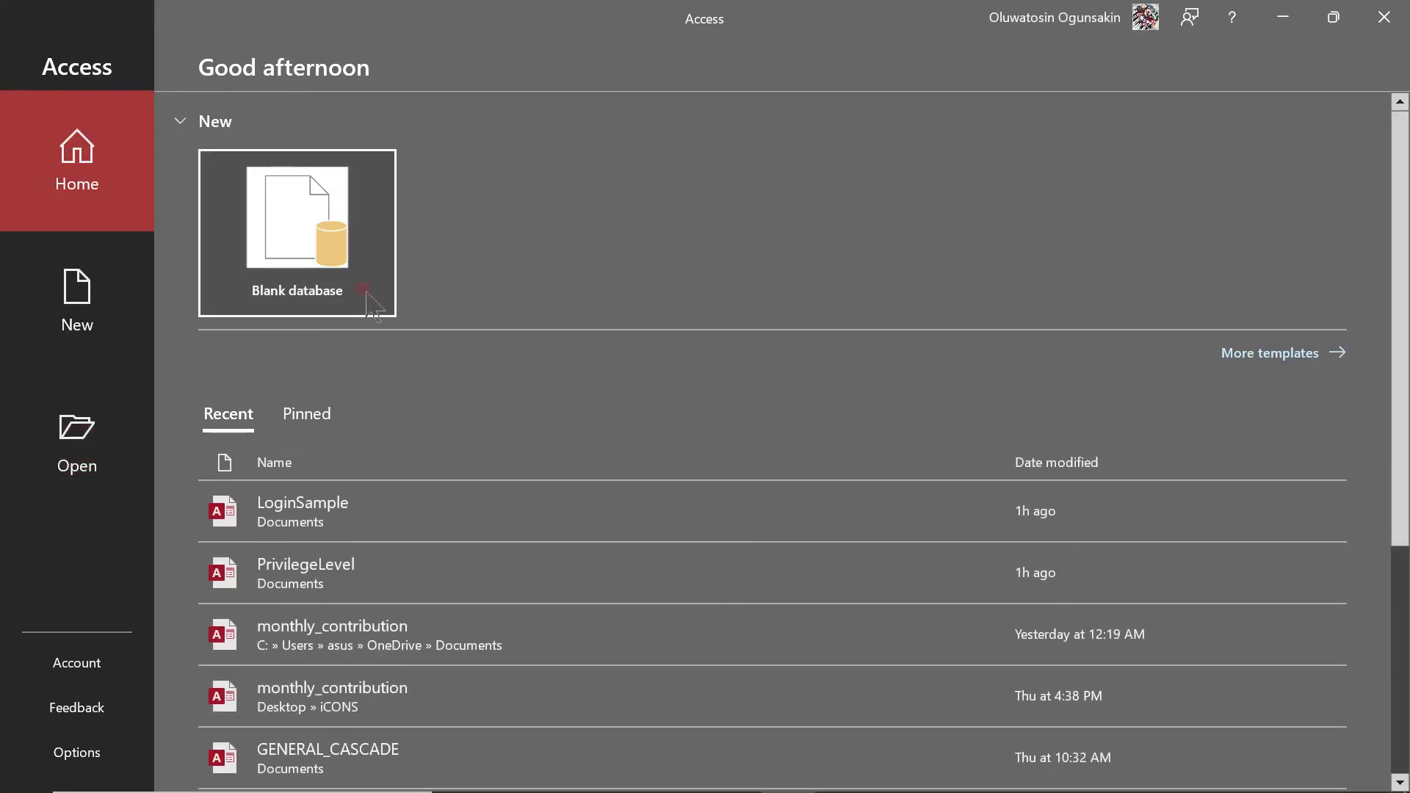
# Step: Create a blank database with the file name ClassDBMS
pyautogui.click(321, 248)
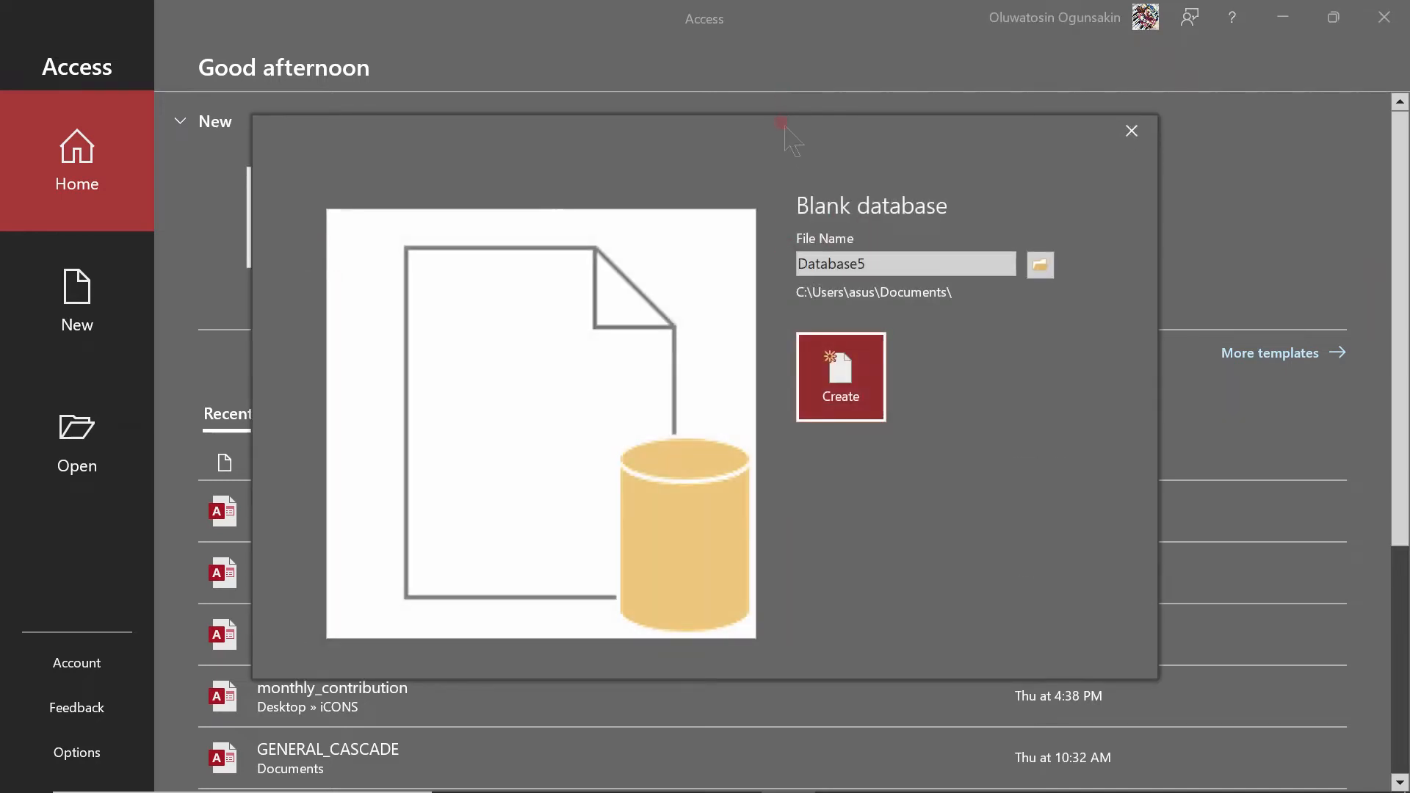
pyautogui.moveTo(784, 131); pyautogui.dragTo(849, 103)
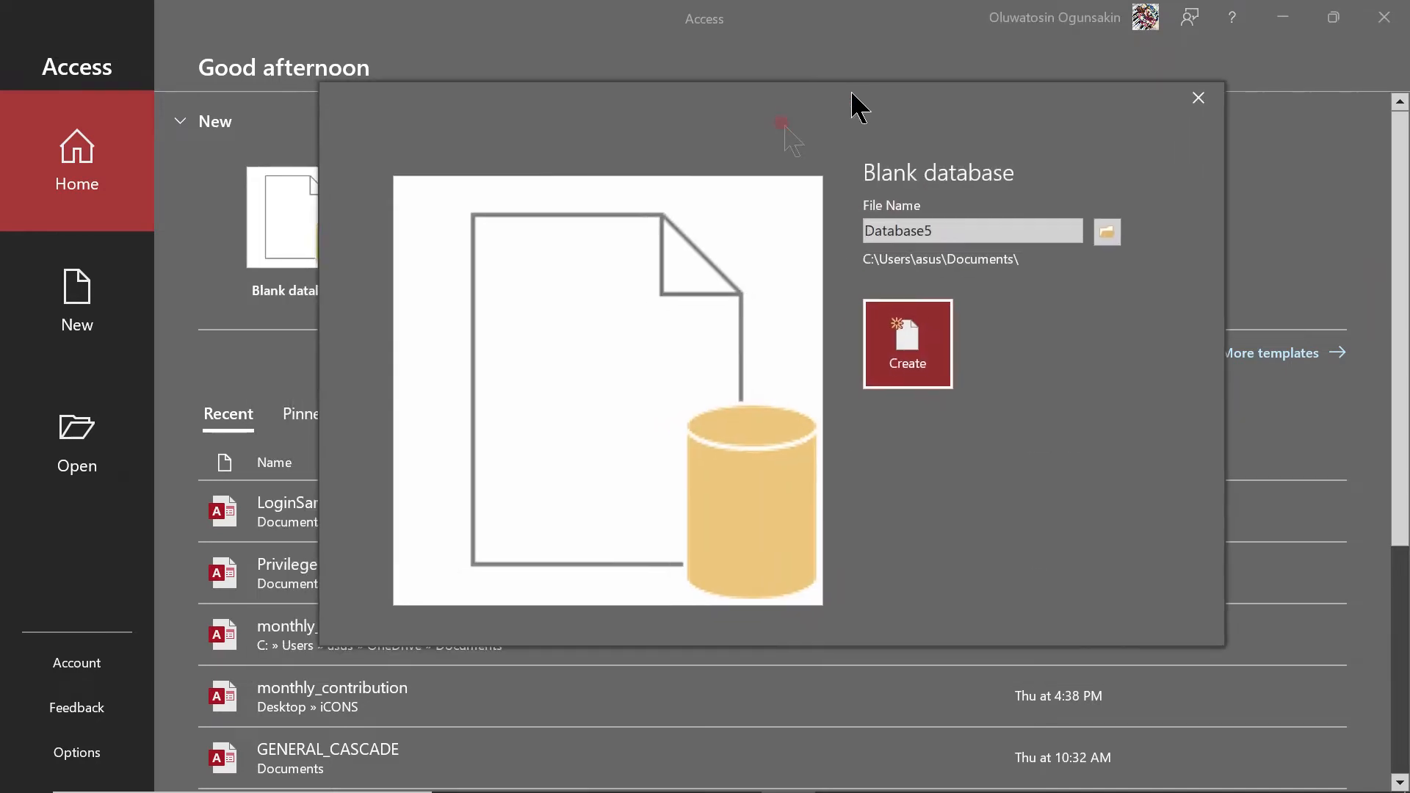
pyautogui.doubleClick(898, 232)
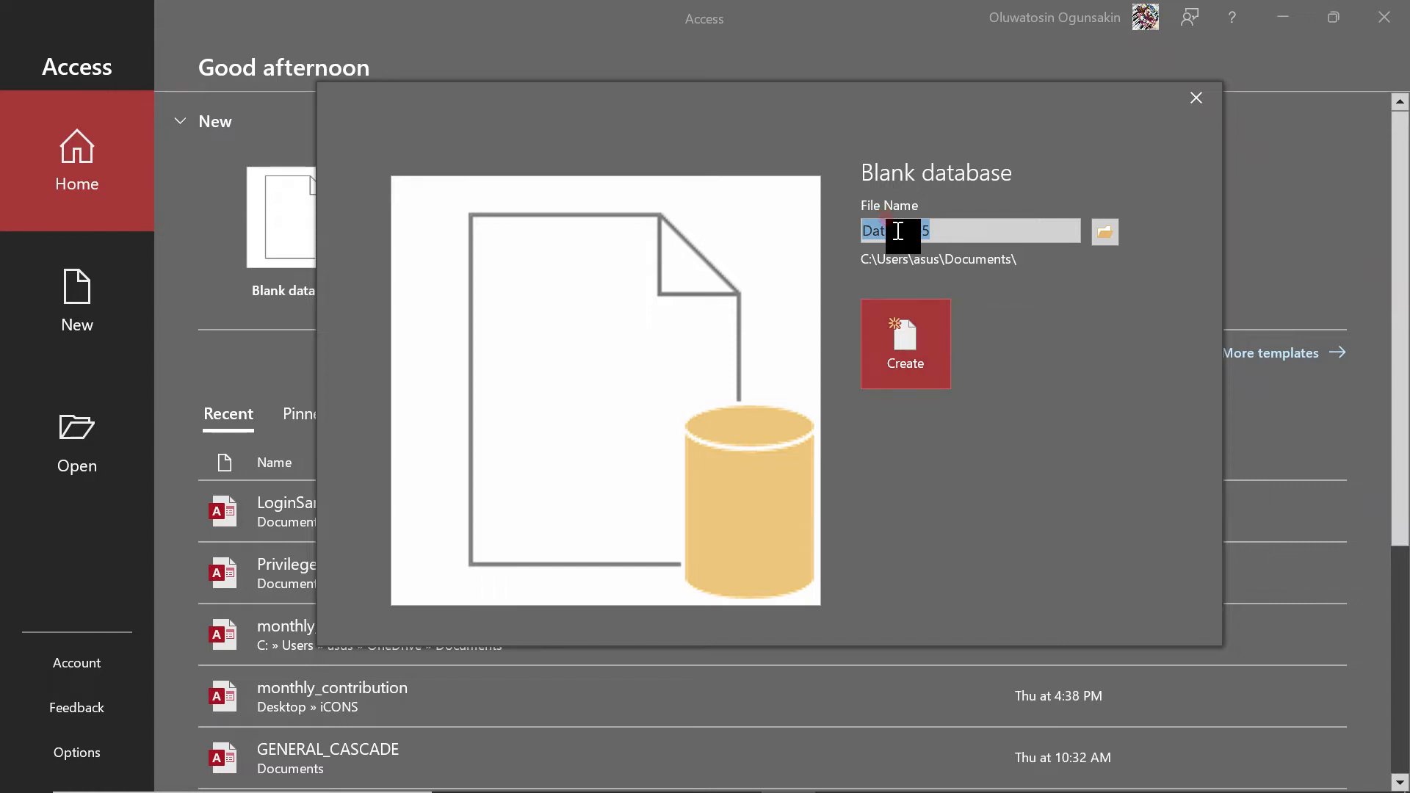
pyautogui.write('Clas')
pyautogui.write('sroom')
pyautogui.write('MS')
pyautogui.click(919, 327)
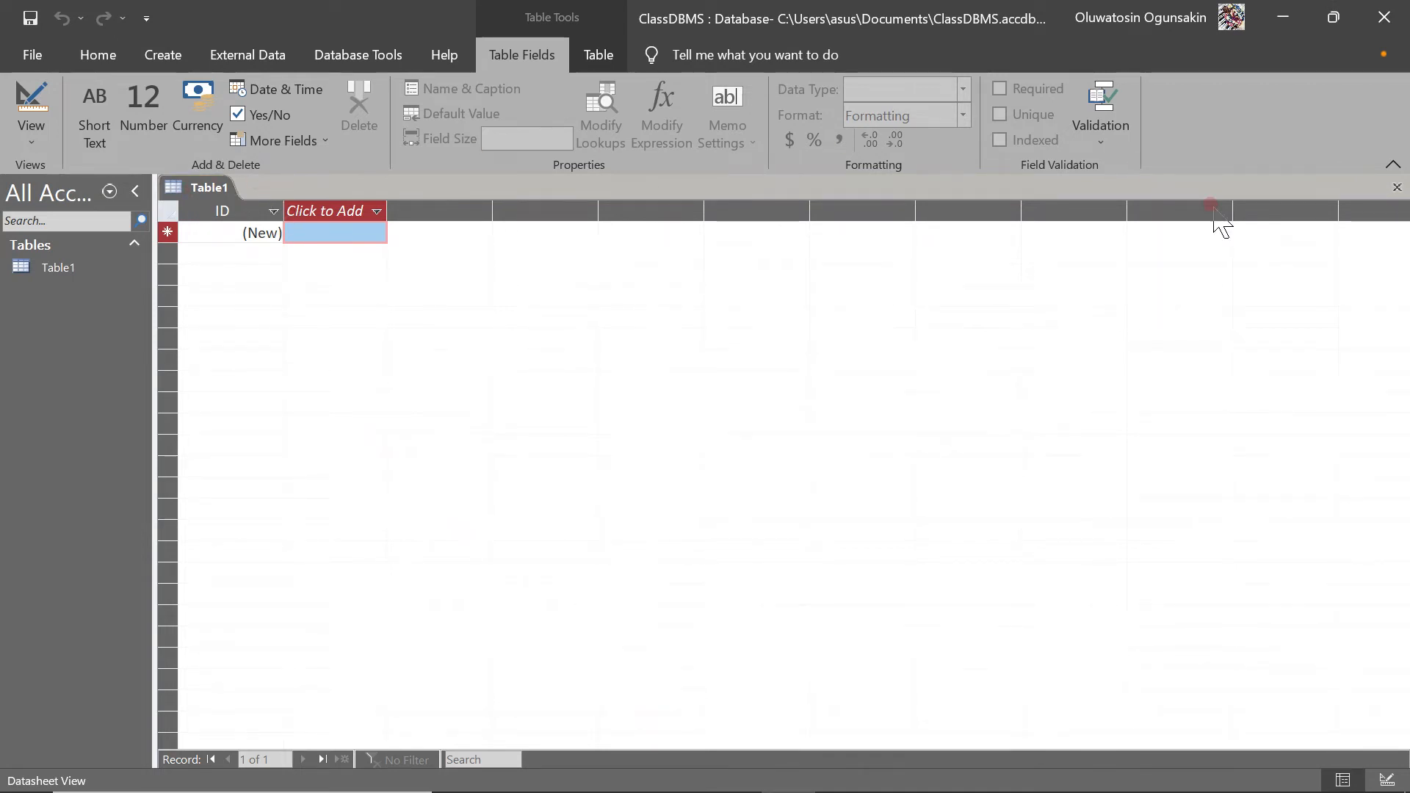
# Step: Close the default table and start a new table in Design View
pyautogui.click(1398, 188)
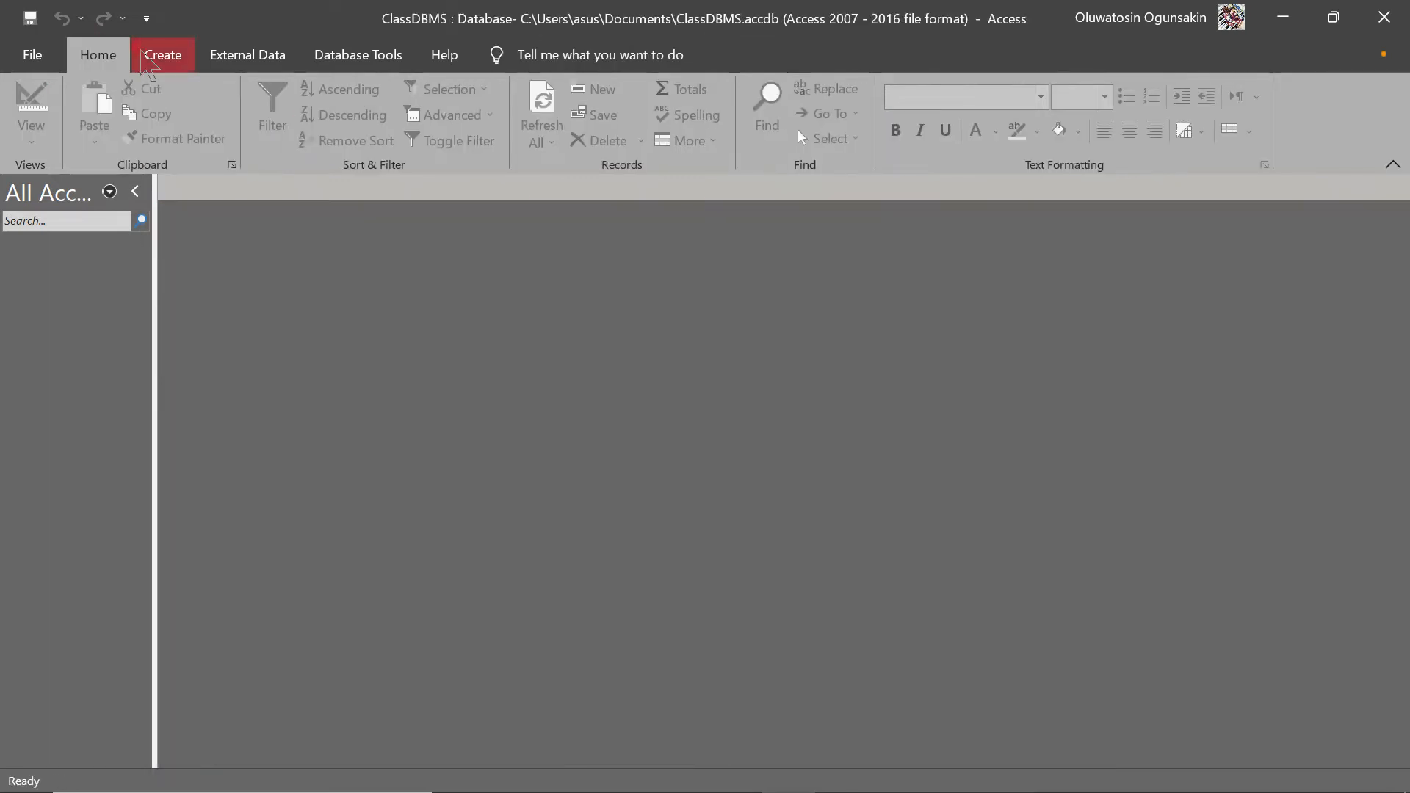
pyautogui.click(141, 52)
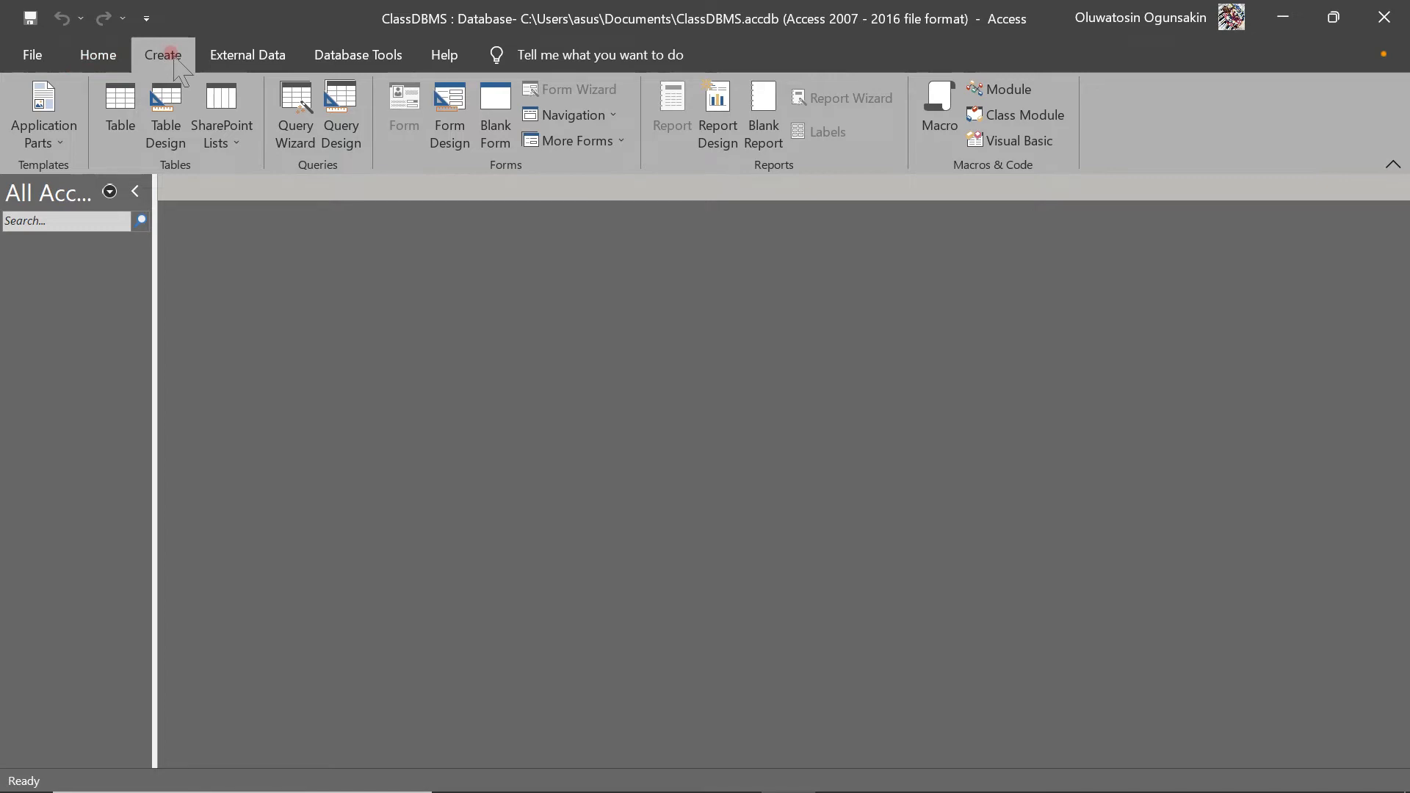
pyautogui.click(166, 114)
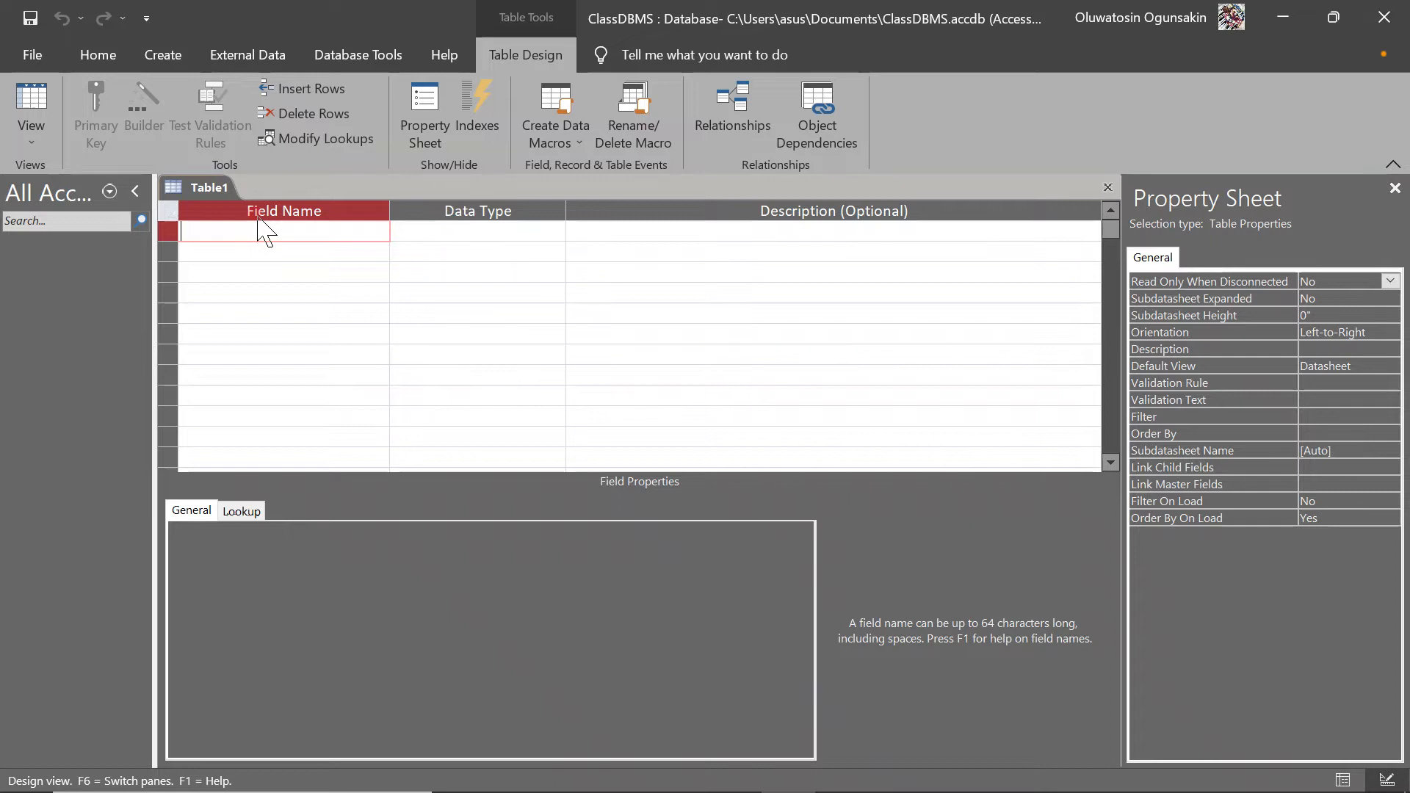
# Step: Add a first field named StudendID with the AutoNumber data type
pyautogui.write('StudendID')
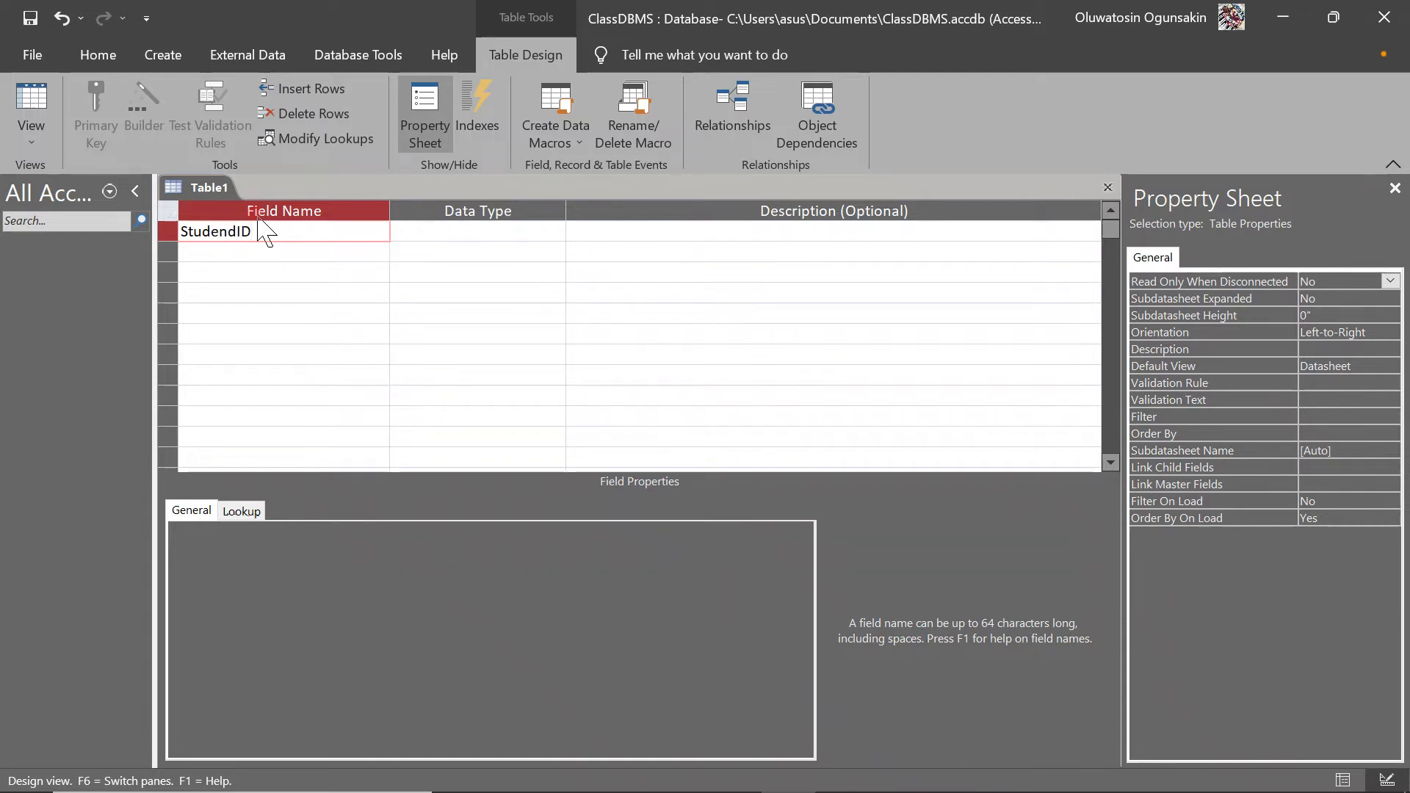
pyautogui.press('Tab')
pyautogui.write('a')
pyautogui.press('Tab')
pyautogui.press('Tab')
# Step: Add a FirstName field with the Short Text data type below StudendID
pyautogui.write('Student')
pyautogui.press('BackSpace')
pyautogui.press('BackSpace')
pyautogui.press('BackSpace')
pyautogui.press('BackSpace')
pyautogui.press('BackSpace')
pyautogui.press('BackSpace')
pyautogui.press('BackSpace')
pyautogui.write('FirstName')
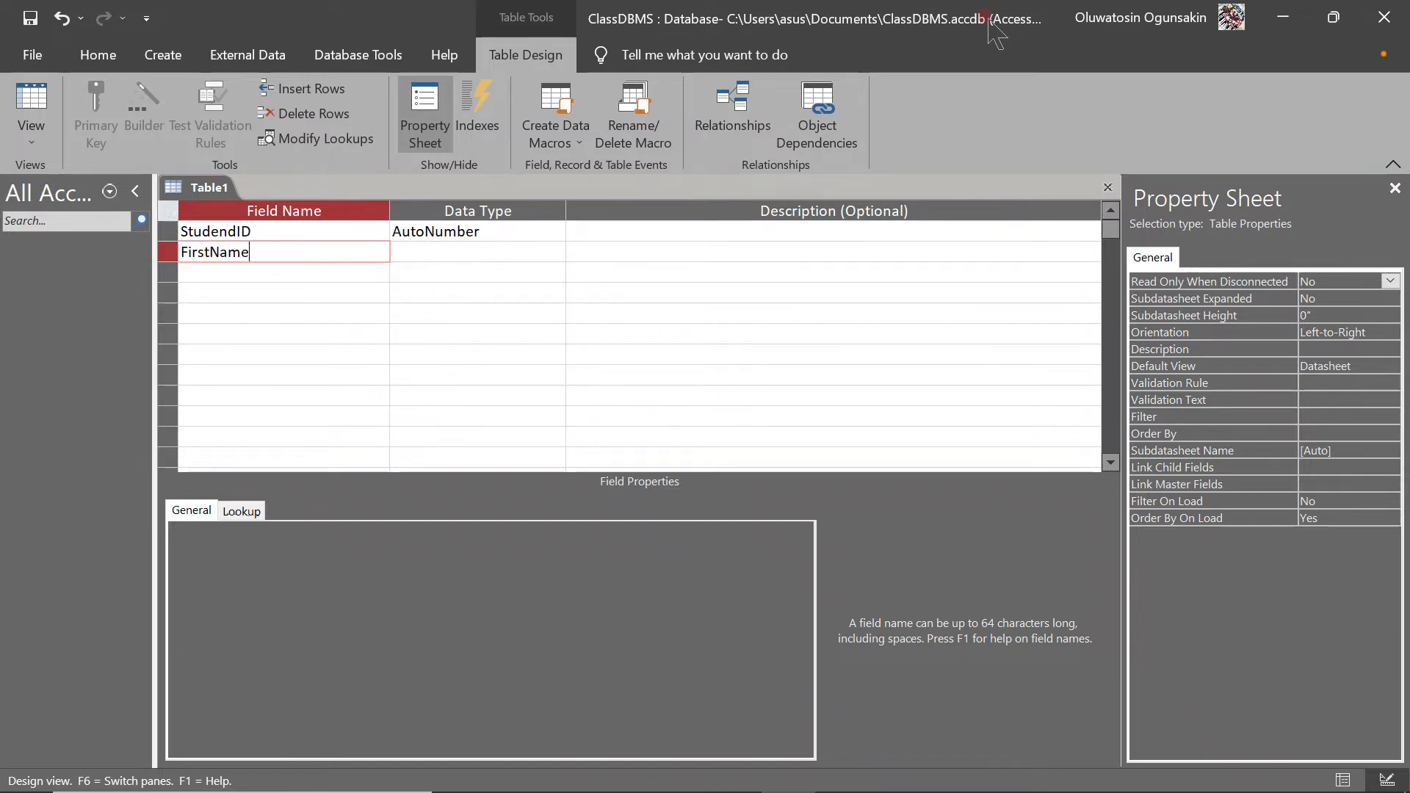
pyautogui.press('Tab')
pyautogui.press('Tab')
pyautogui.press('Tab')
# Step: Add a LastName field as Short Text and a DOB field as Date/Time
pyautogui.write('LastName')
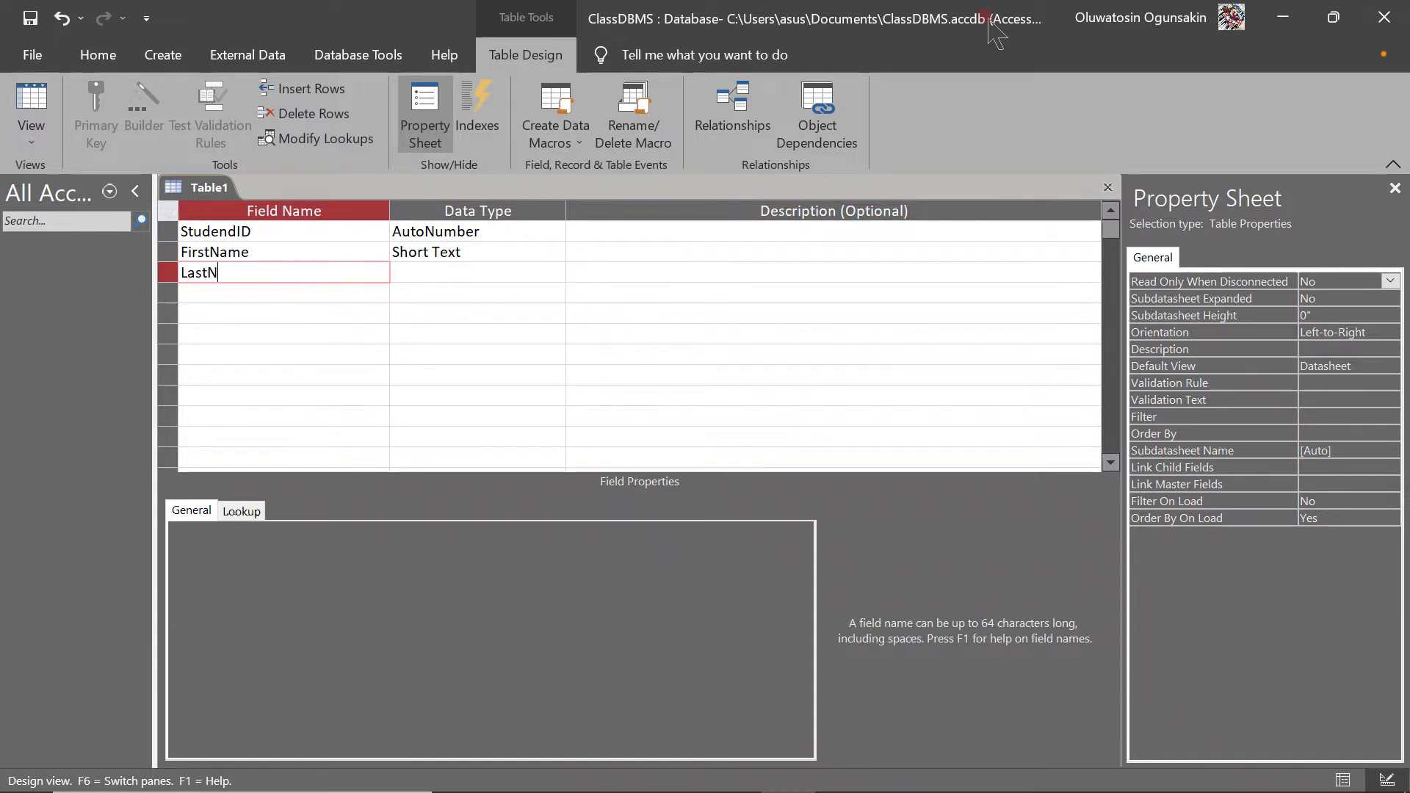
pyautogui.press('Tab')
pyautogui.press('Tab')
pyautogui.press('Tab')
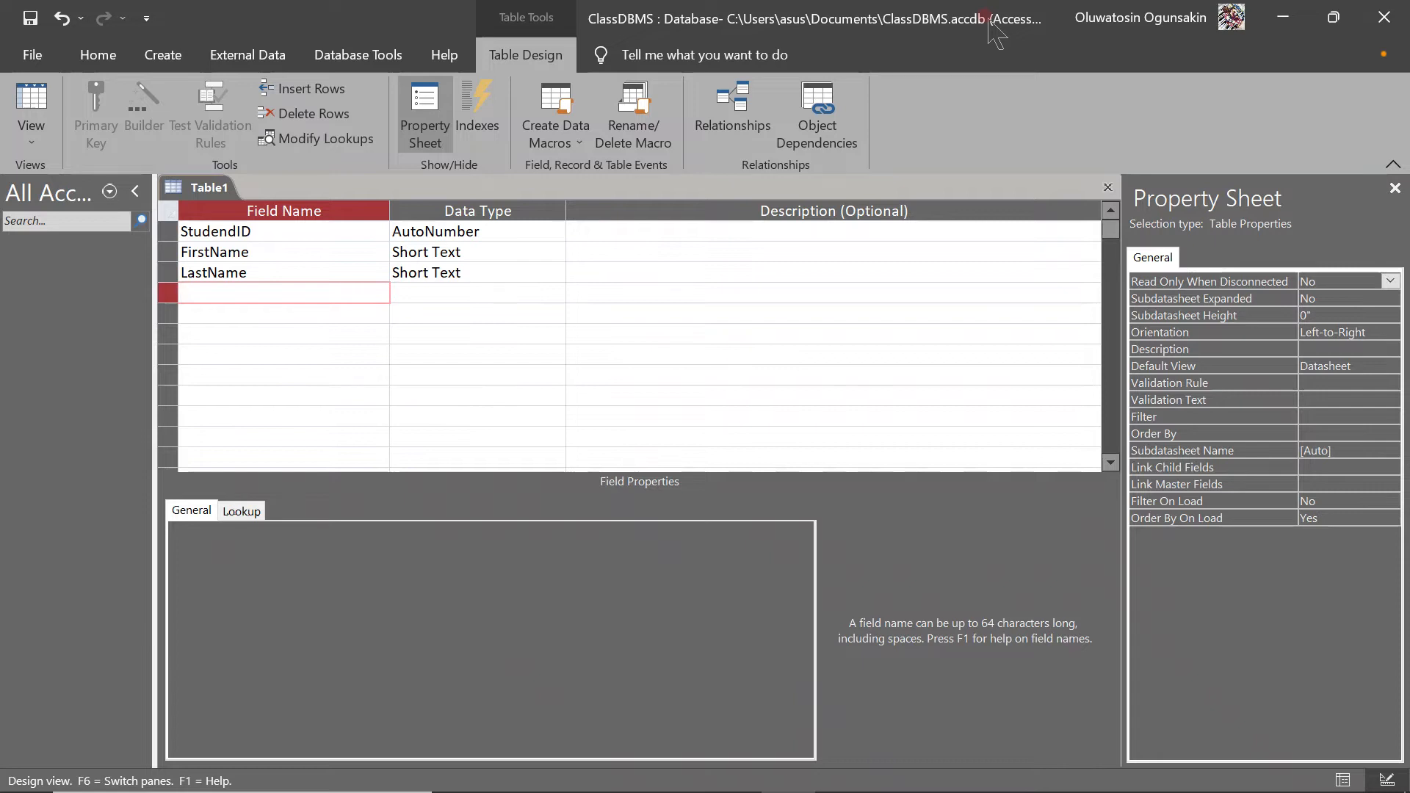
pyautogui.write('DOB')
pyautogui.press('Tab')
pyautogui.write('d')
pyautogui.press('Tab')
pyautogui.press('Tab')
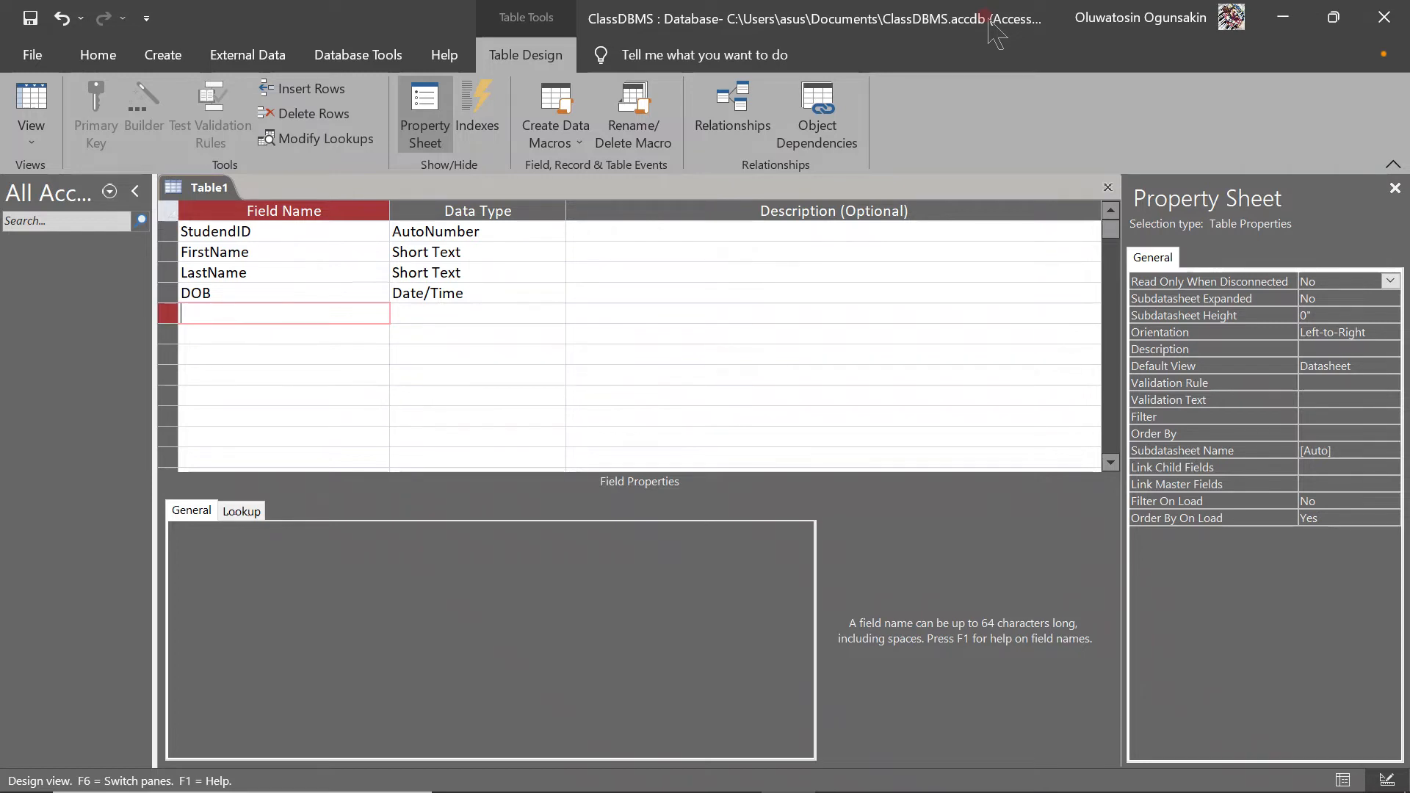
# Step: Add an Appointment field with the Short Text data type
pyautogui.write('Appointment')
pyautogui.press('Tab')
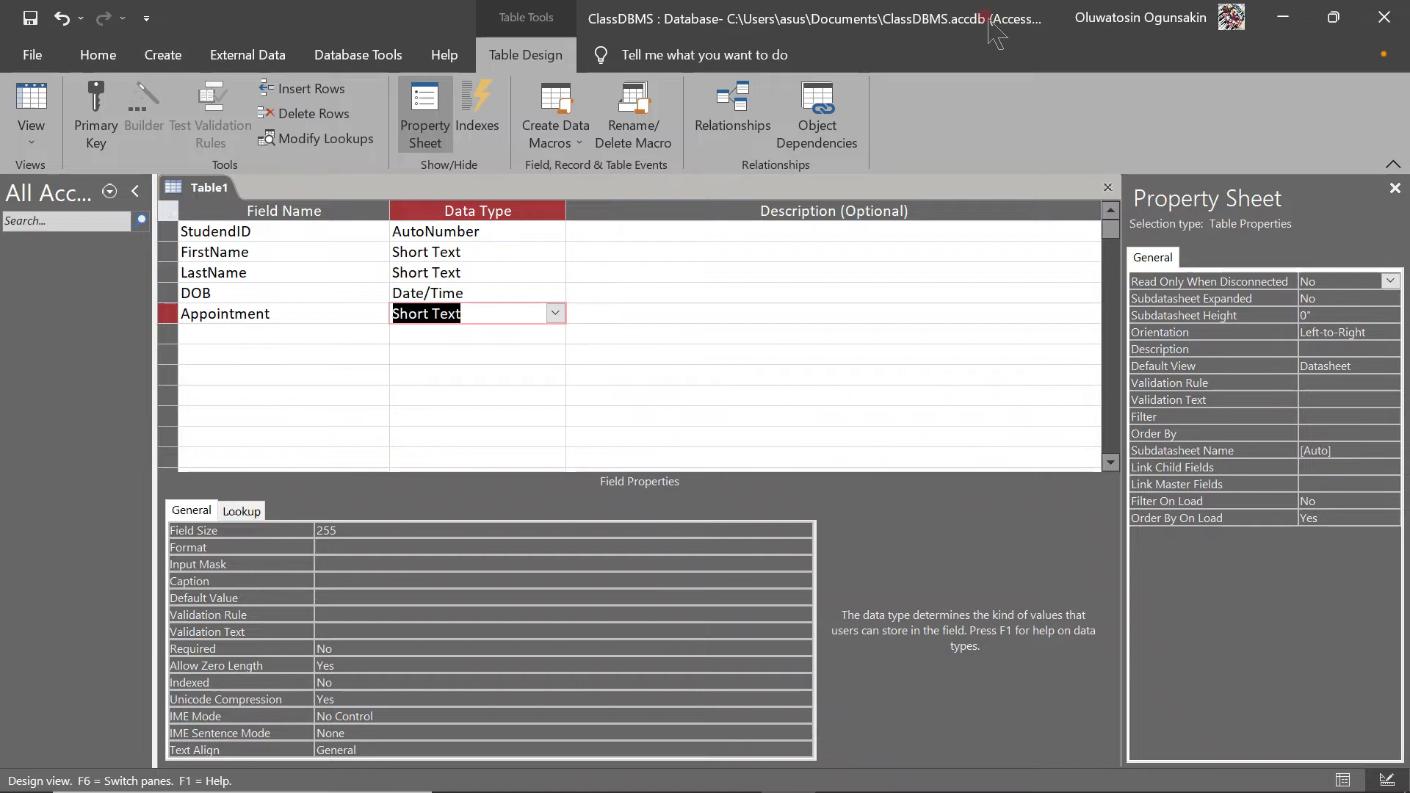
pyautogui.press('Tab')
pyautogui.press('Tab')
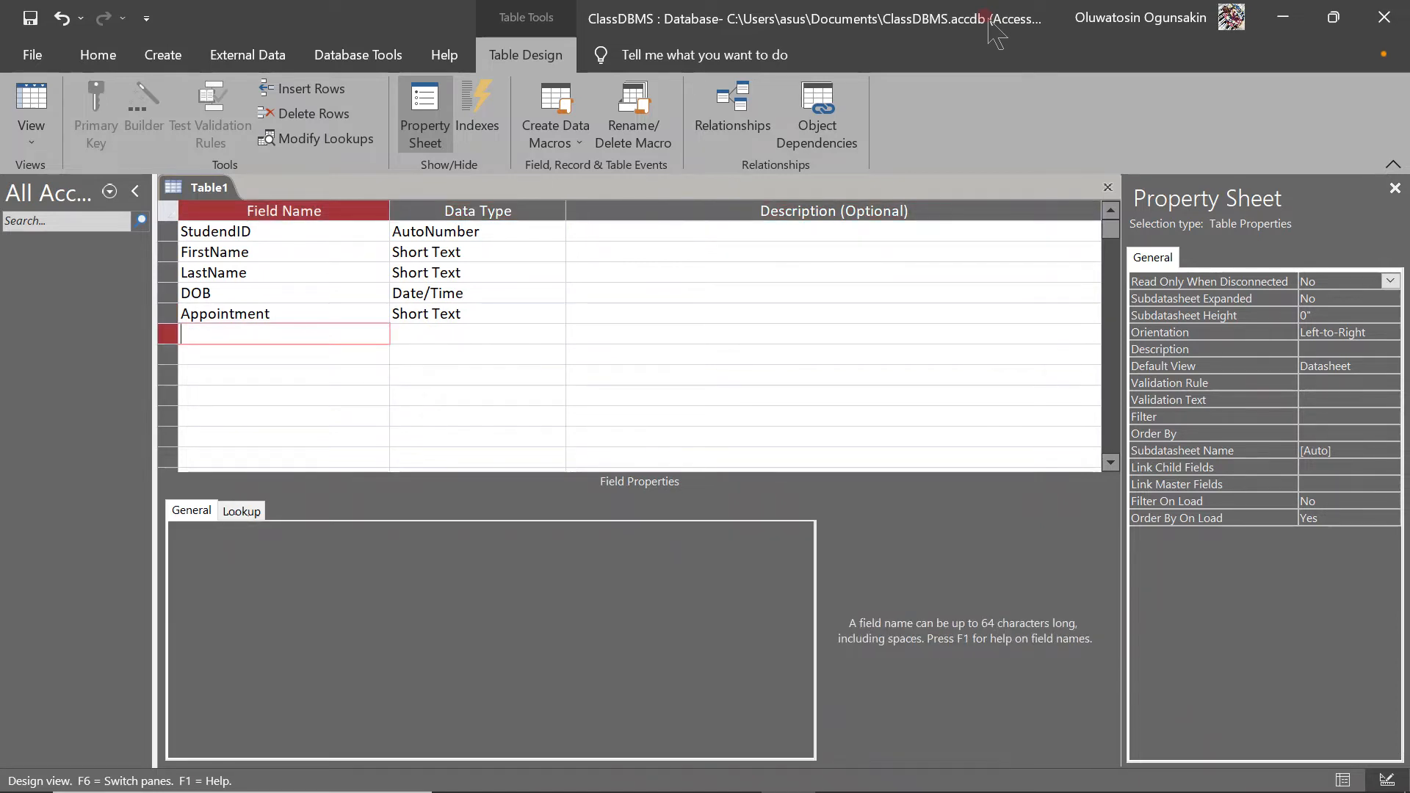
# Step: Add a Permament_Address field with the Short Text data type
pyautogui.write('Perment')
pyautogui.press('BackSpace')
pyautogui.press('BackSpace')
pyautogui.press('BackSpace')
pyautogui.write('ament _Address')
pyautogui.press('Tab')
pyautogui.press('Tab')
pyautogui.press('Tab')
# Step: Add a Residential_Address field with the Short Text data type
pyautogui.write('REsident')
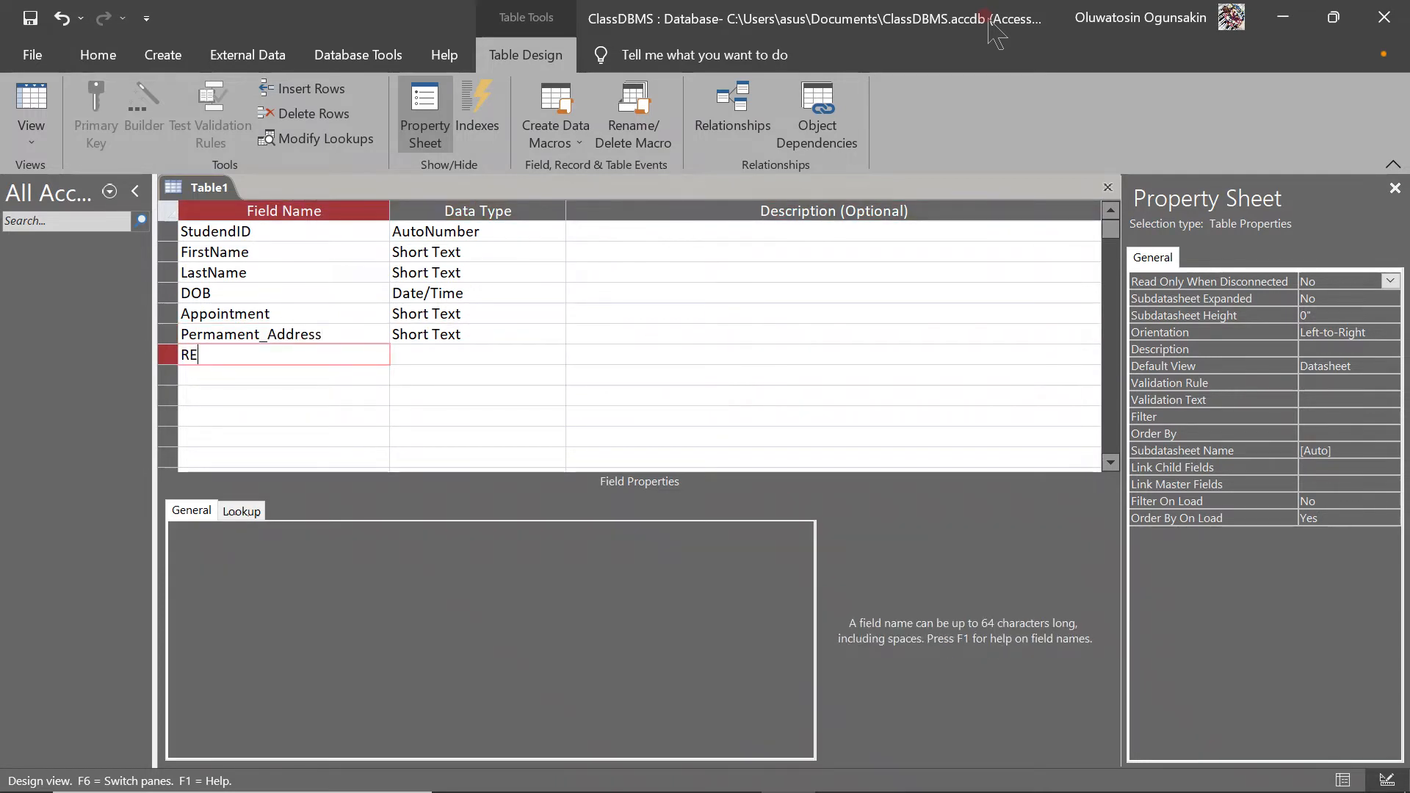
pyautogui.press('BackSpace')
pyautogui.press('BackSpace')
pyautogui.press('BackSpace')
pyautogui.press('BackSpace')
pyautogui.press('BackSpace')
pyautogui.press('BackSpace')
pyautogui.press('BackSpace')
pyautogui.write('esidential_ADd')
pyautogui.press('BackSpace')
pyautogui.press('BackSpace')
pyautogui.write('ddress')
pyautogui.press('Tab')
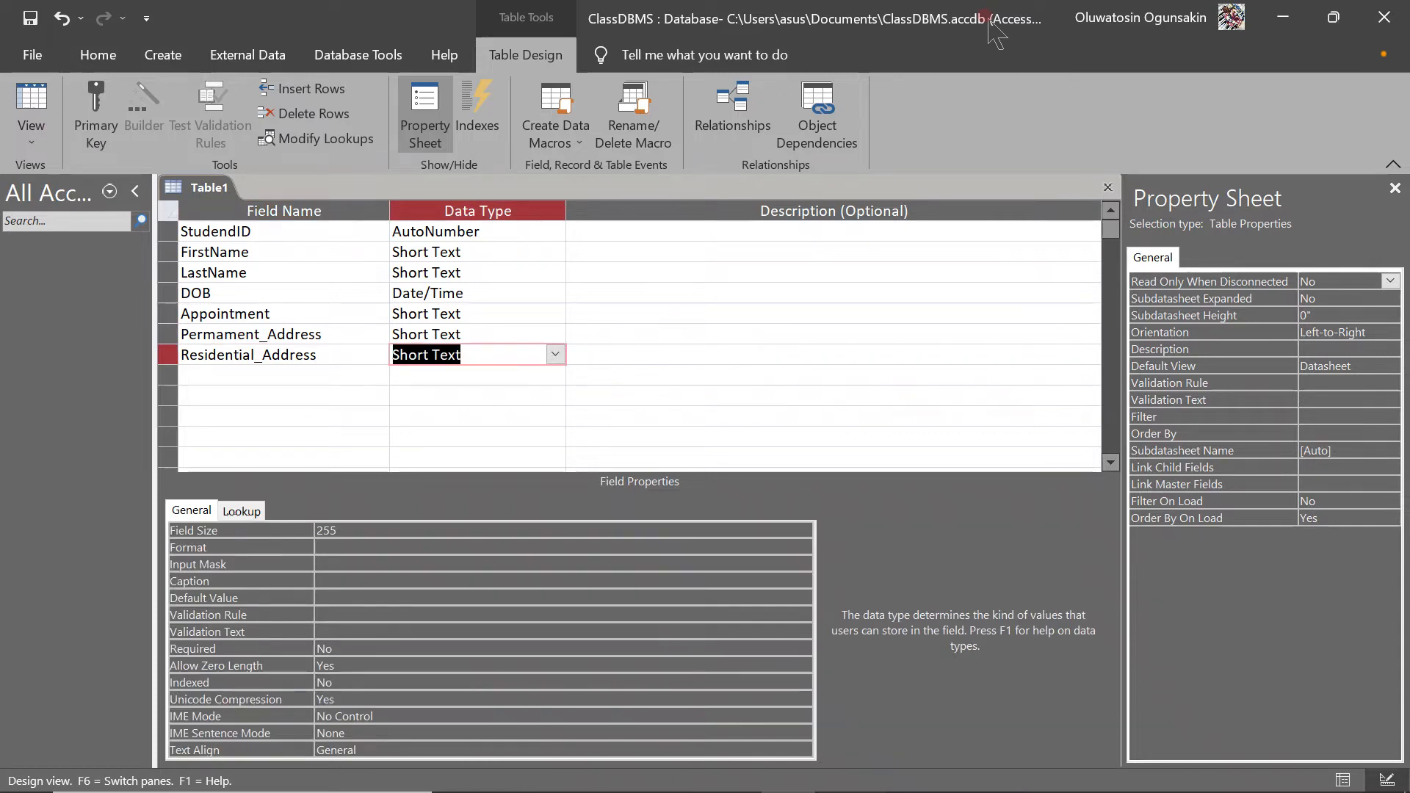
pyautogui.press('Tab')
pyautogui.press('Tab')
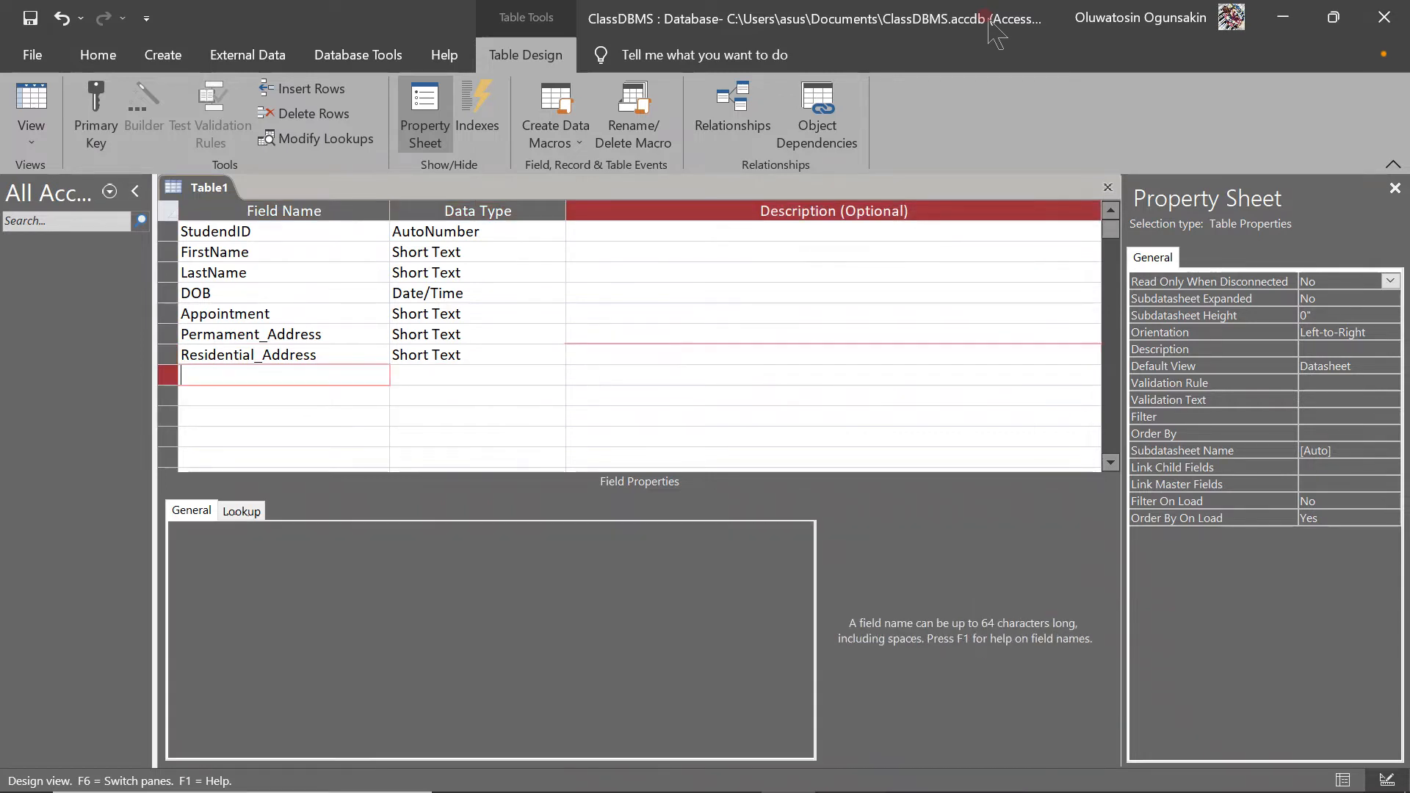
# Step: Add a PhoneNumber field with the Short Text data type
pyautogui.write('PHon')
pyautogui.press('BackSpace')
pyautogui.press('BackSpace')
pyautogui.press('BackSpace')
pyautogui.write('Hone')
pyautogui.press('BackSpace')
pyautogui.press('BackSpace')
pyautogui.press('BackSpace')
pyautogui.press('BackSpace')
pyautogui.write('hon')
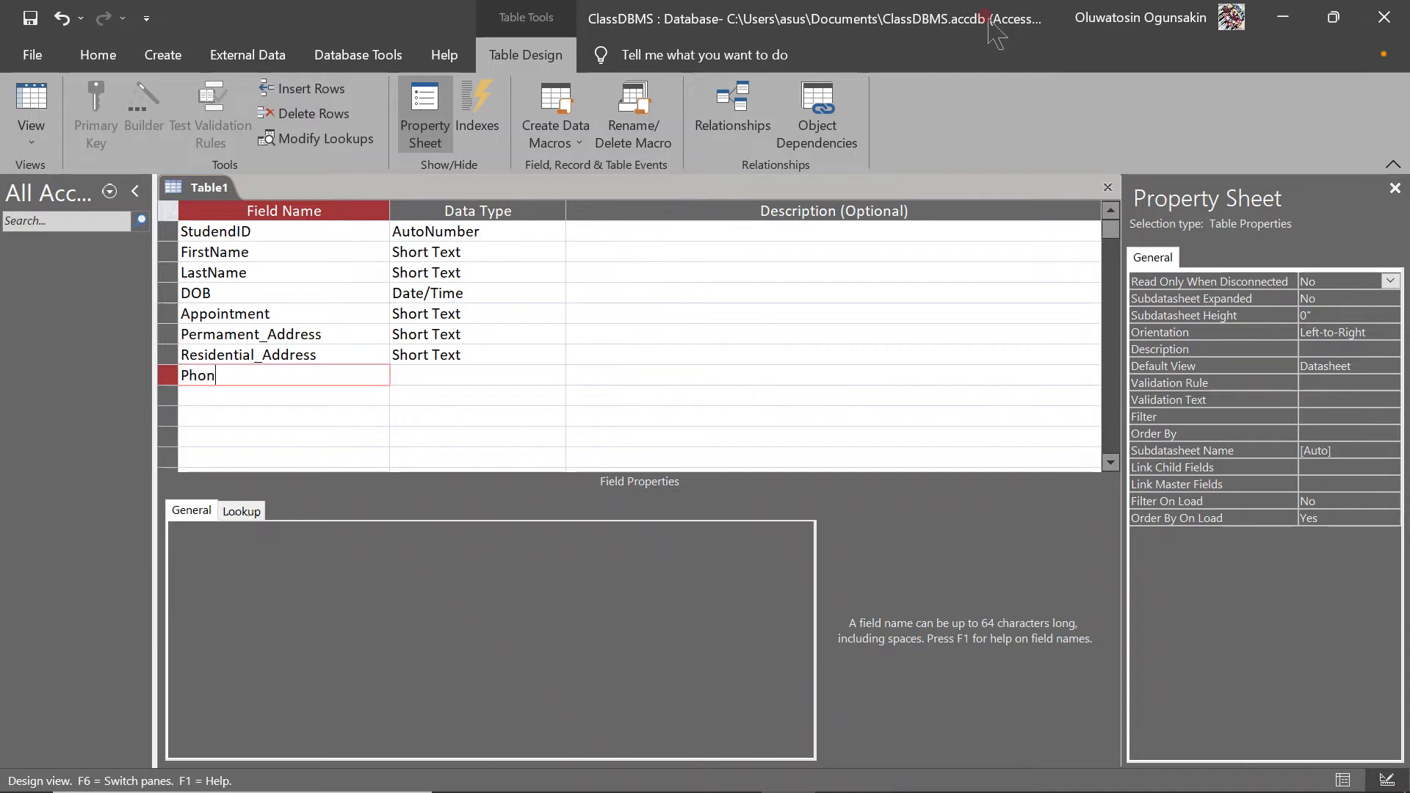
pyautogui.write('eNumber')
pyautogui.press('Tab')
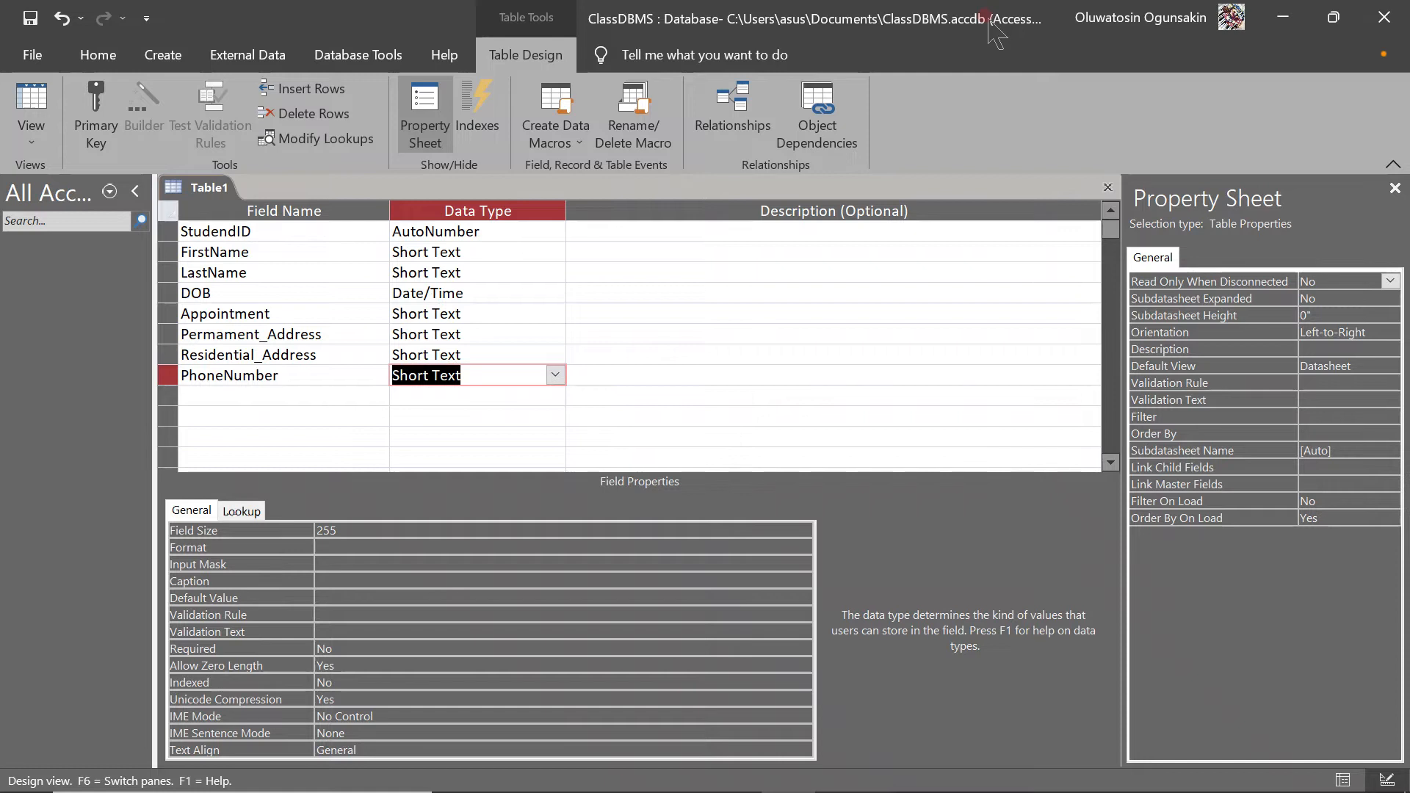
pyautogui.press('Tab')
pyautogui.press('Tab')
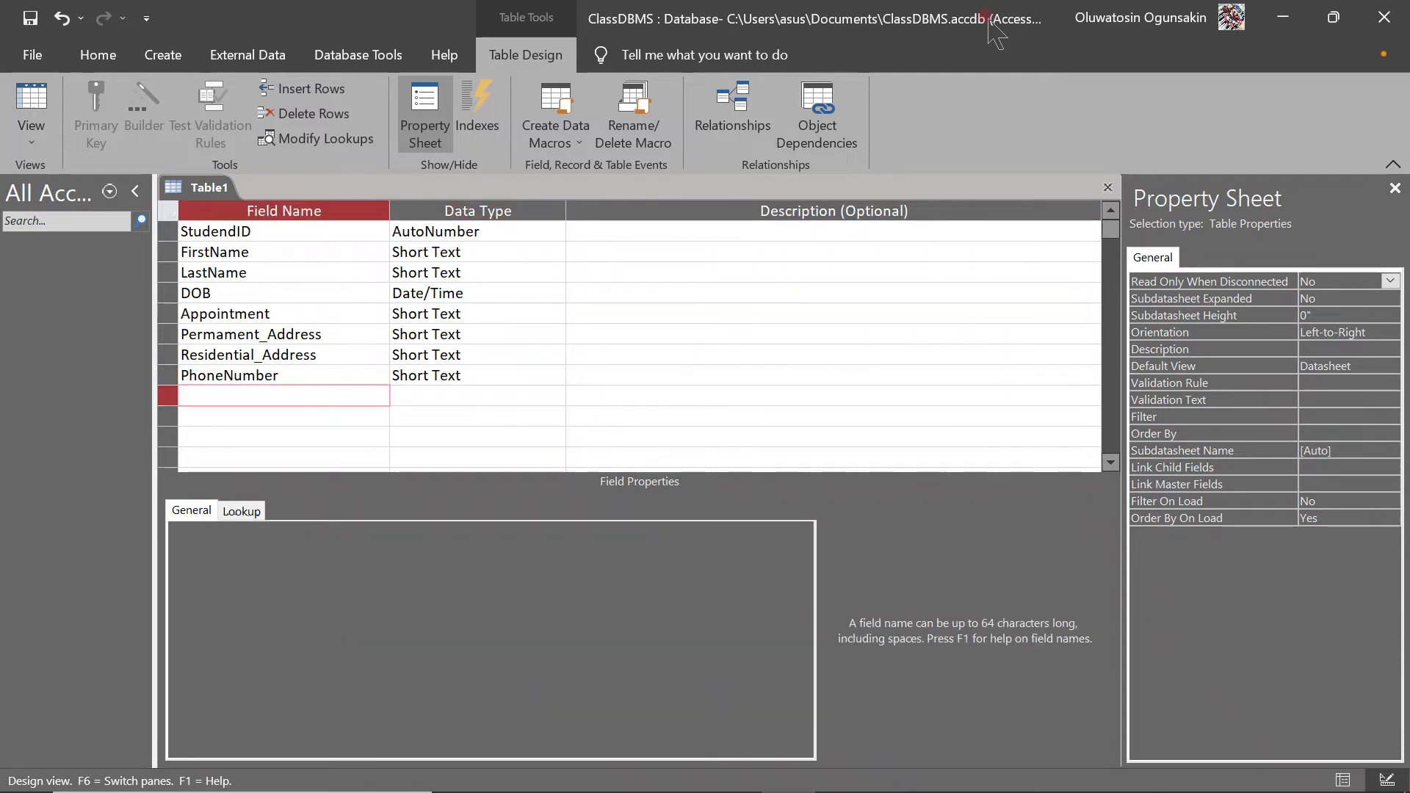
# Step: Add an Email_Addresss field with the Short Text data type
pyautogui.write('Email_Addre')
pyautogui.write('ss')
pyautogui.press('Tab')
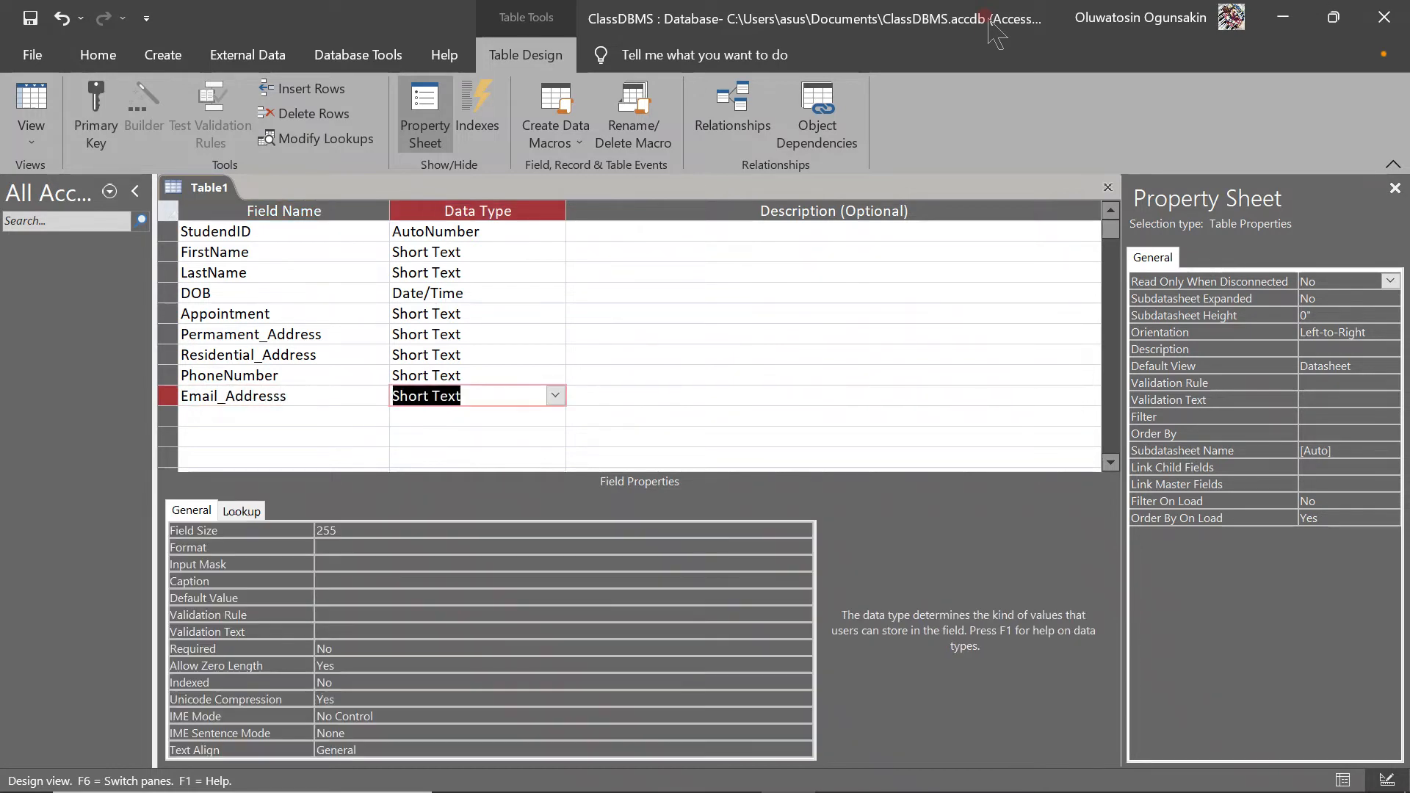
pyautogui.press('Tab')
pyautogui.press('Tab')
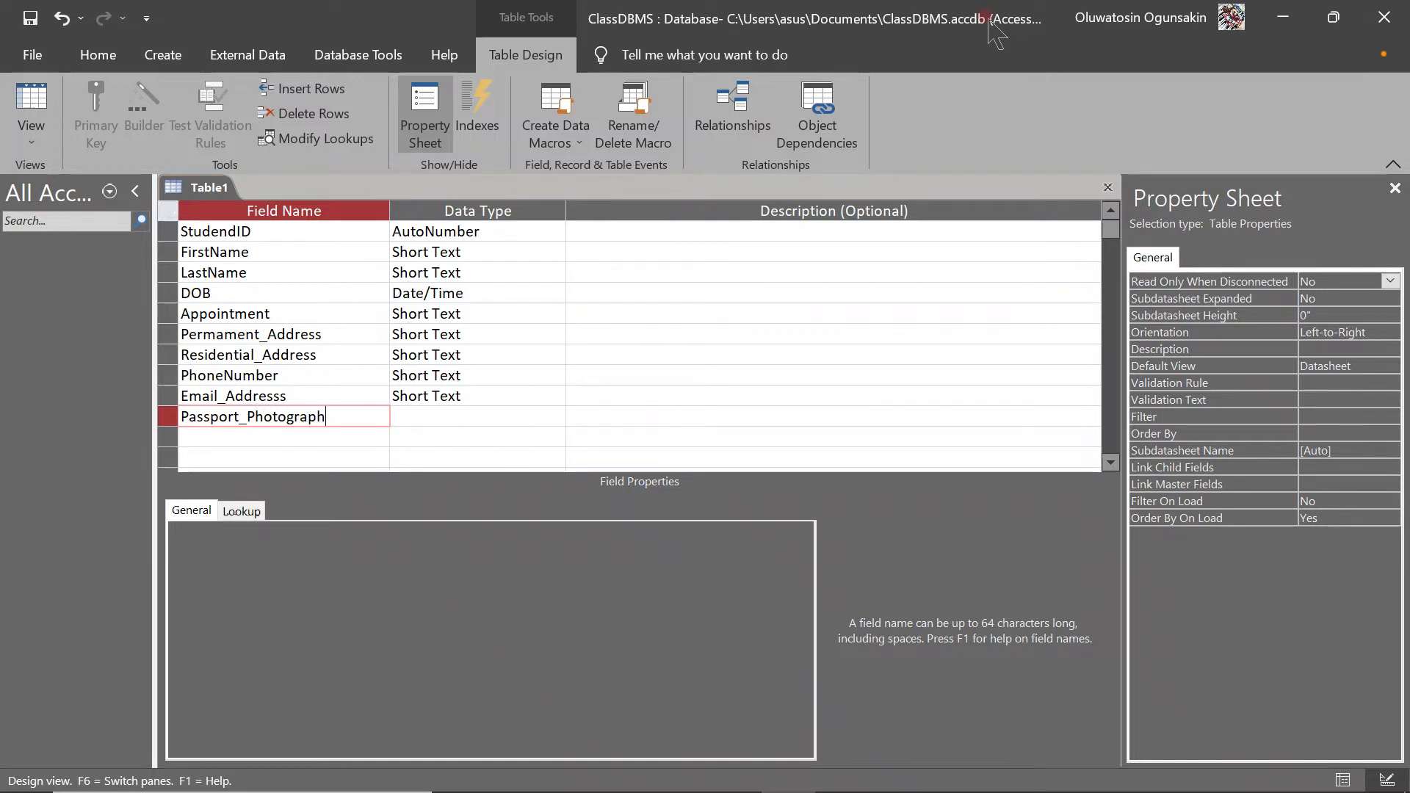
# Step: Add a Passport_Photograph field and set its data type to Attachment
pyautogui.press('Tab')
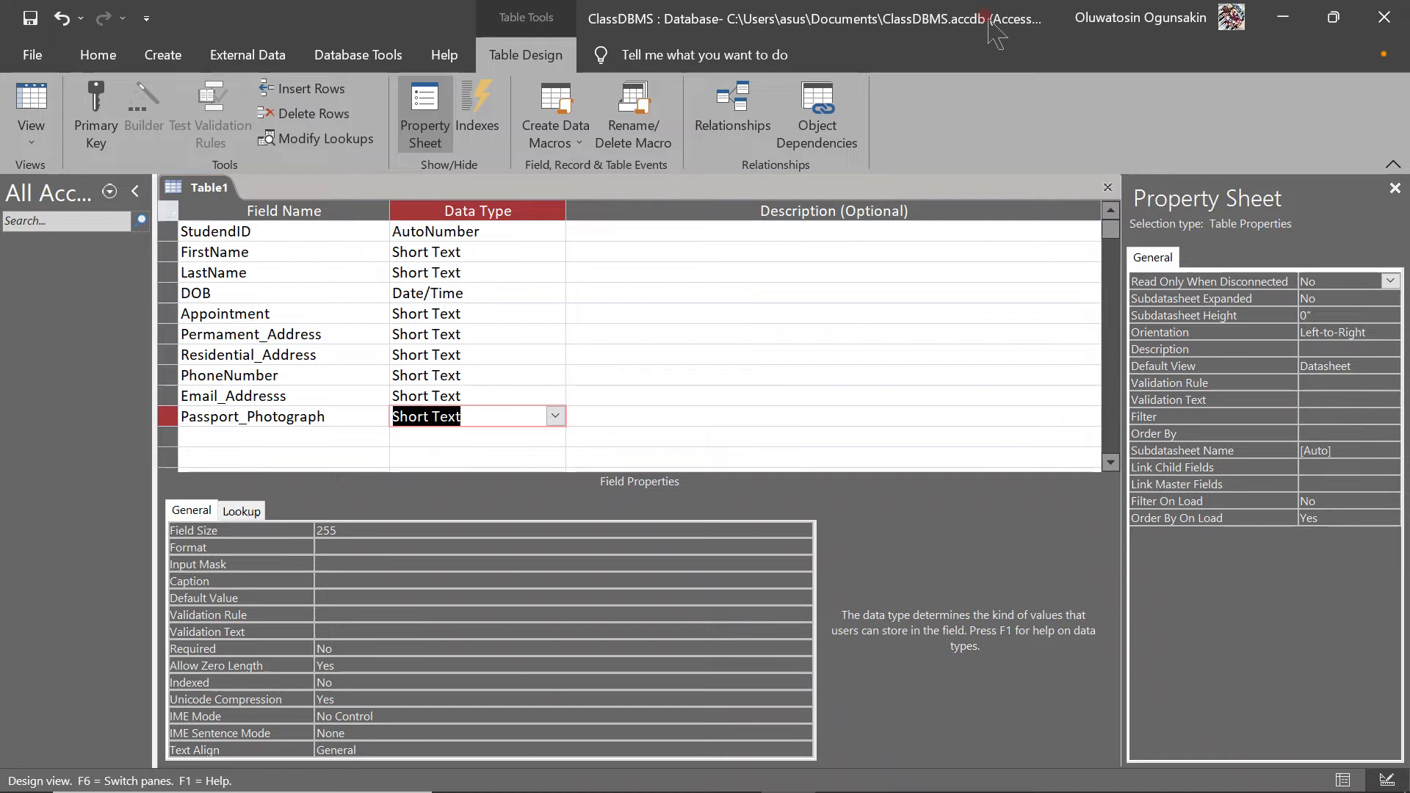
pyautogui.click(556, 416)
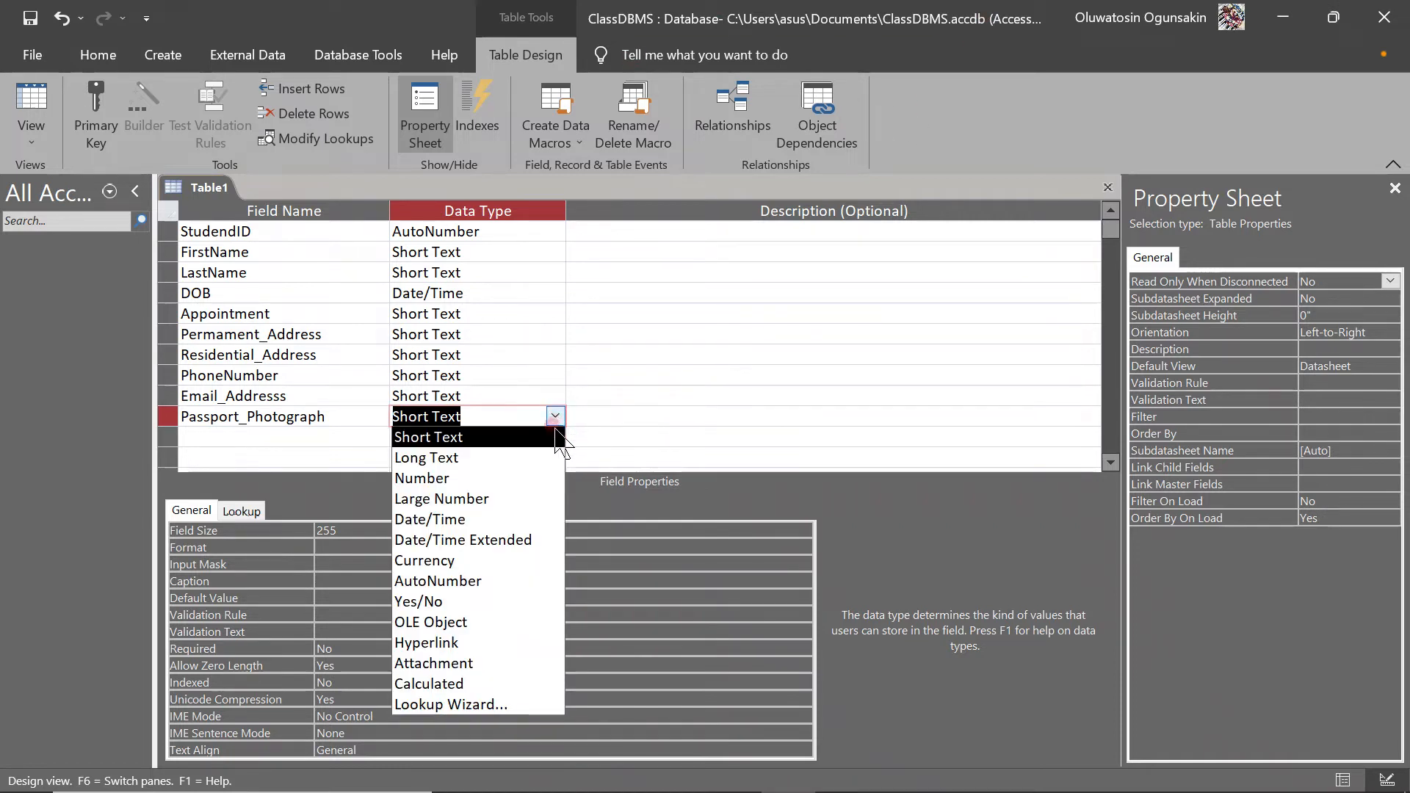
pyautogui.click(461, 598)
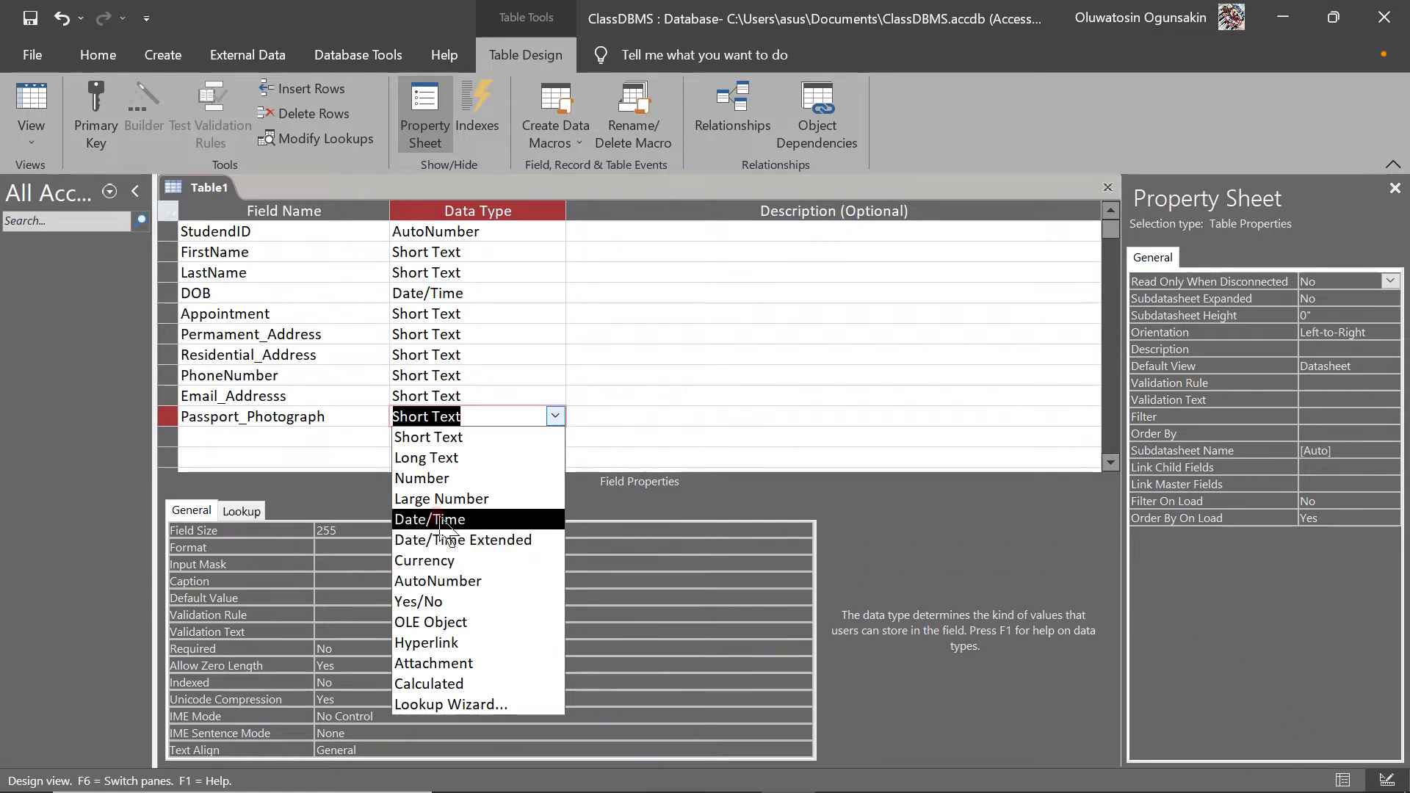
pyautogui.click(432, 663)
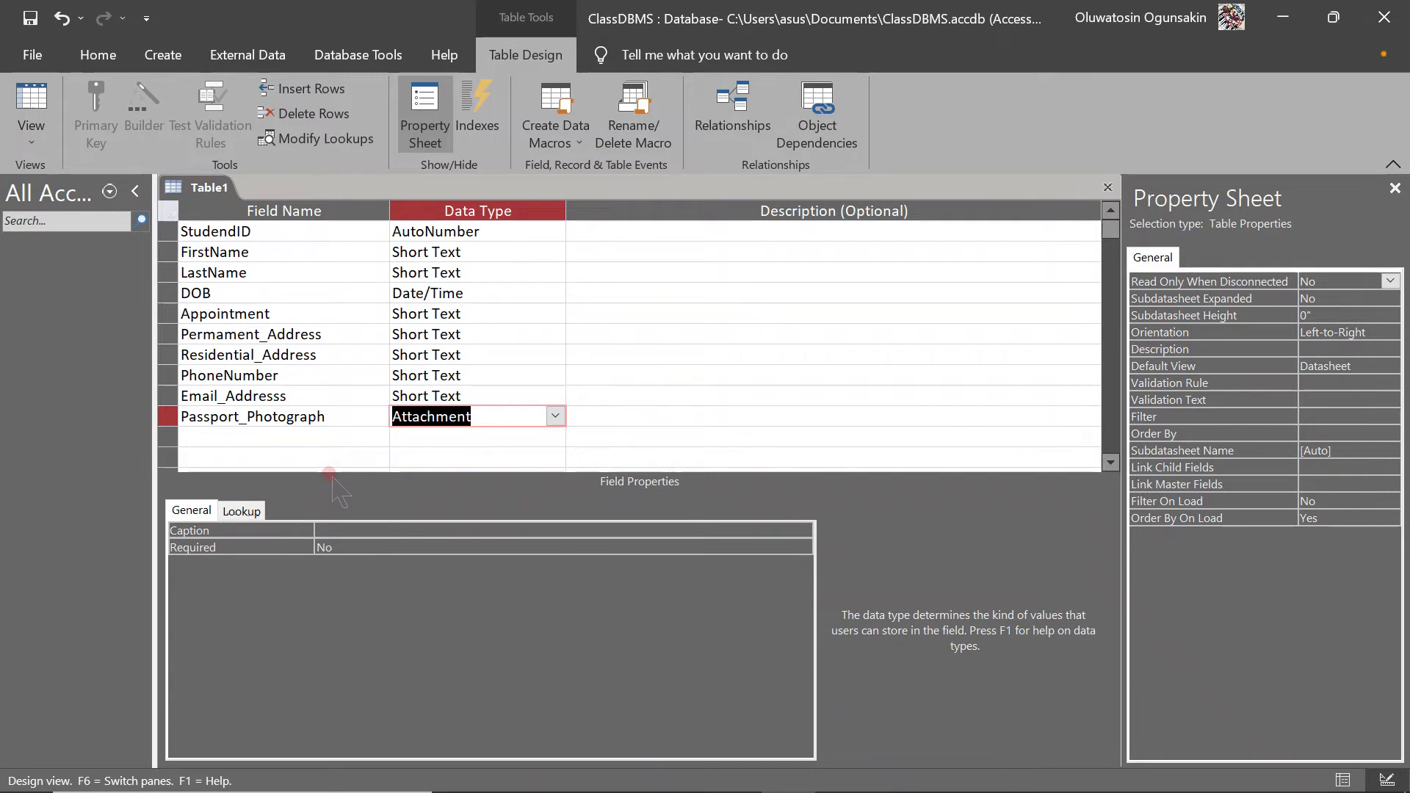
pyautogui.click(440, 353)
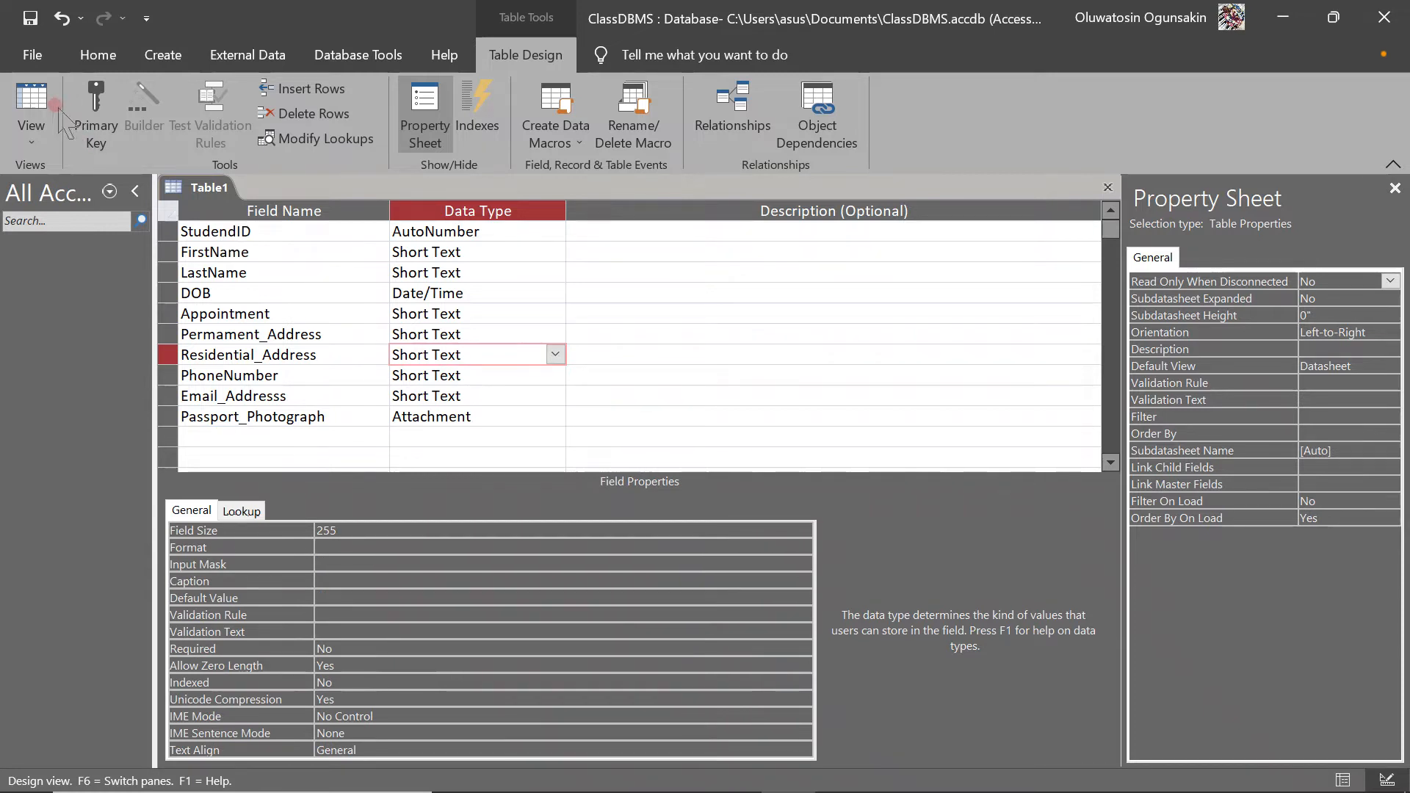
pyautogui.click(35, 142)
pyautogui.click(81, 182)
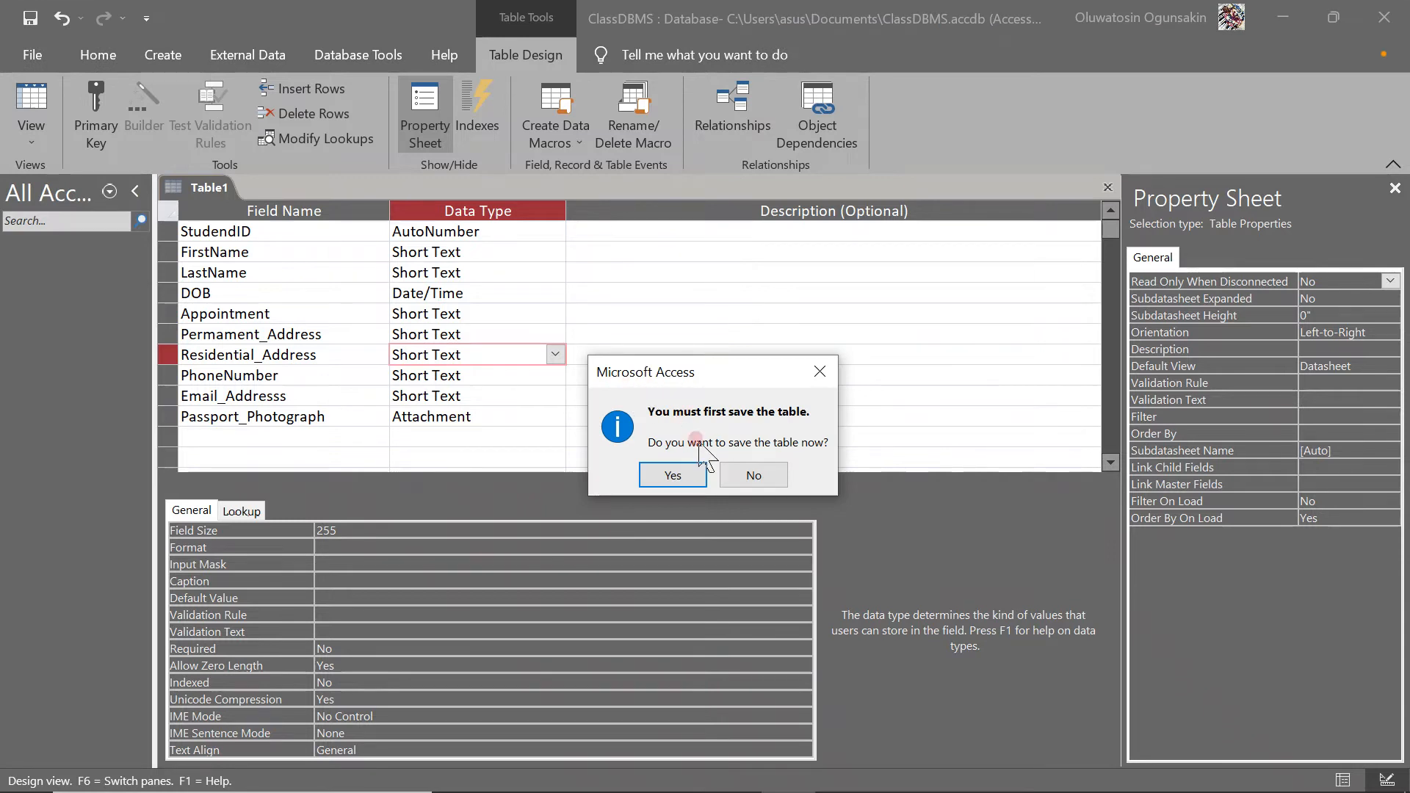
pyautogui.click(673, 475)
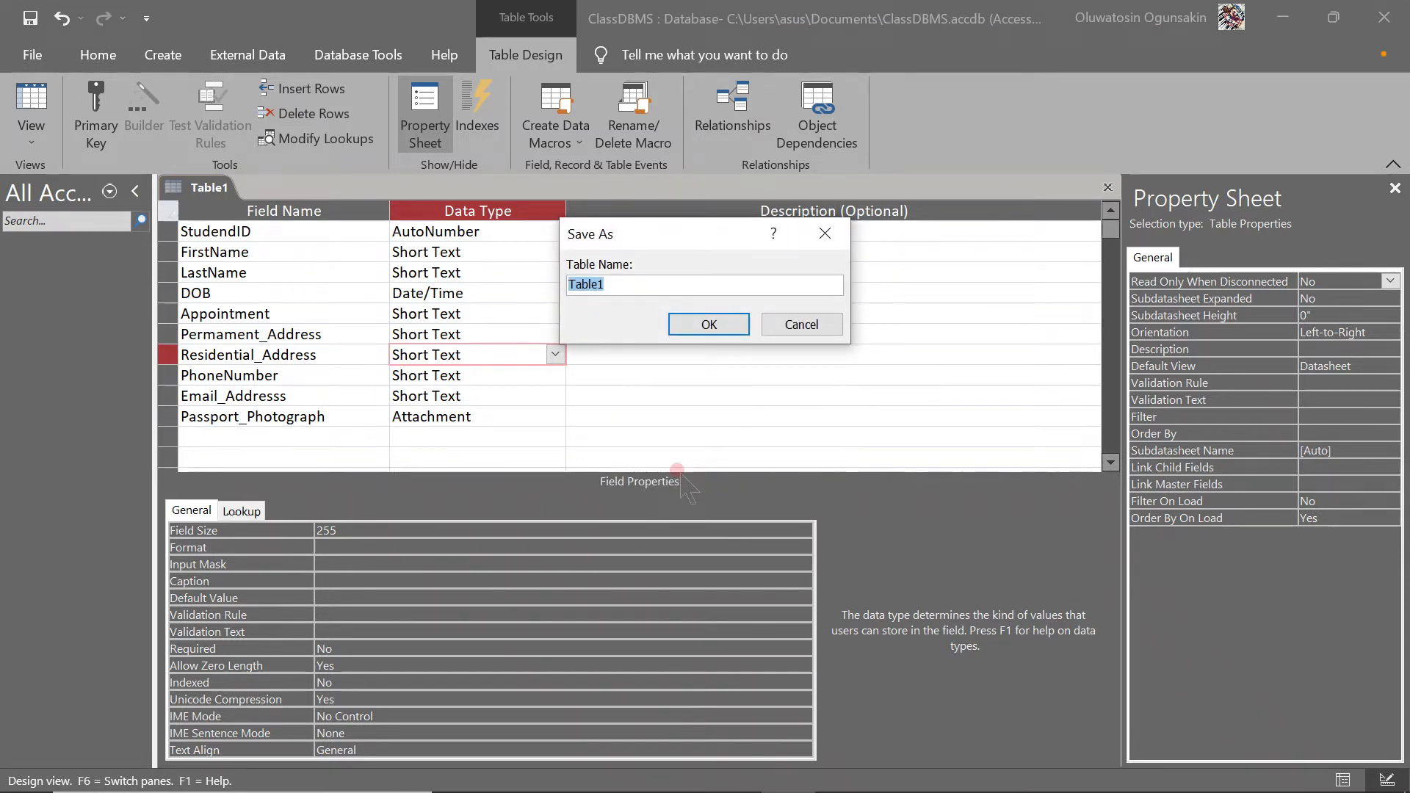
pyautogui.write('Student_Details')
pyautogui.click(709, 324)
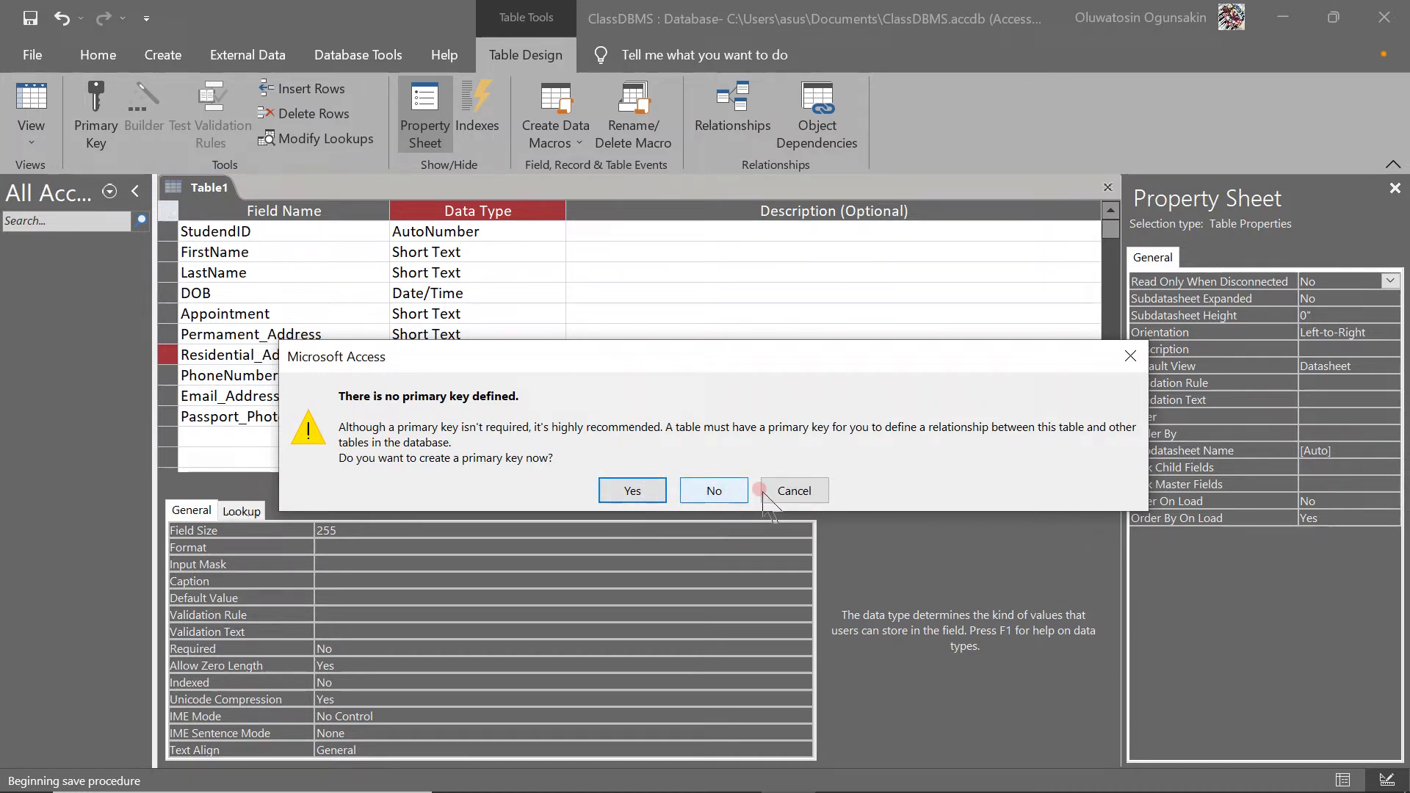
pyautogui.click(784, 493)
# Step: Set the StudendID field as the table's primary key
pyautogui.click(312, 229)
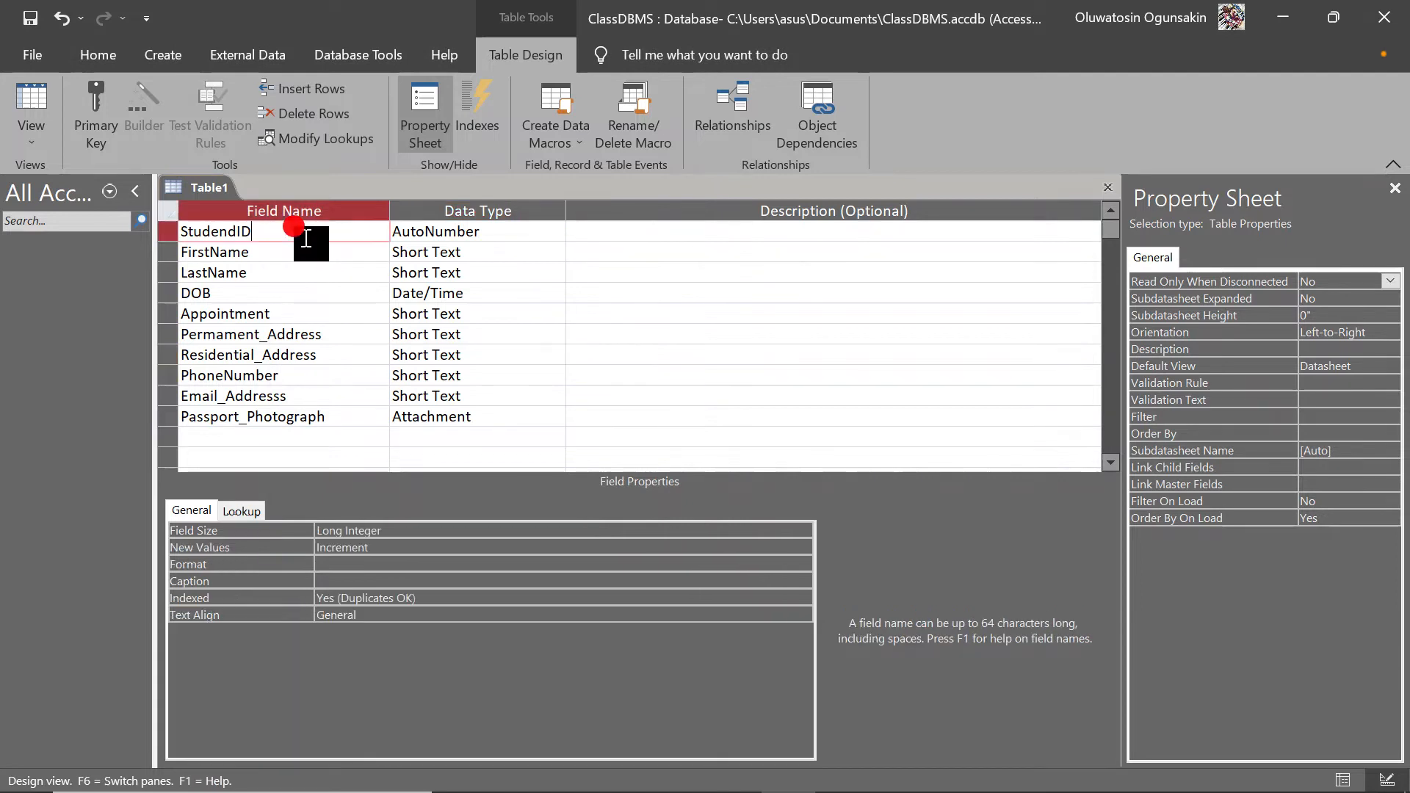
pyautogui.click(97, 93)
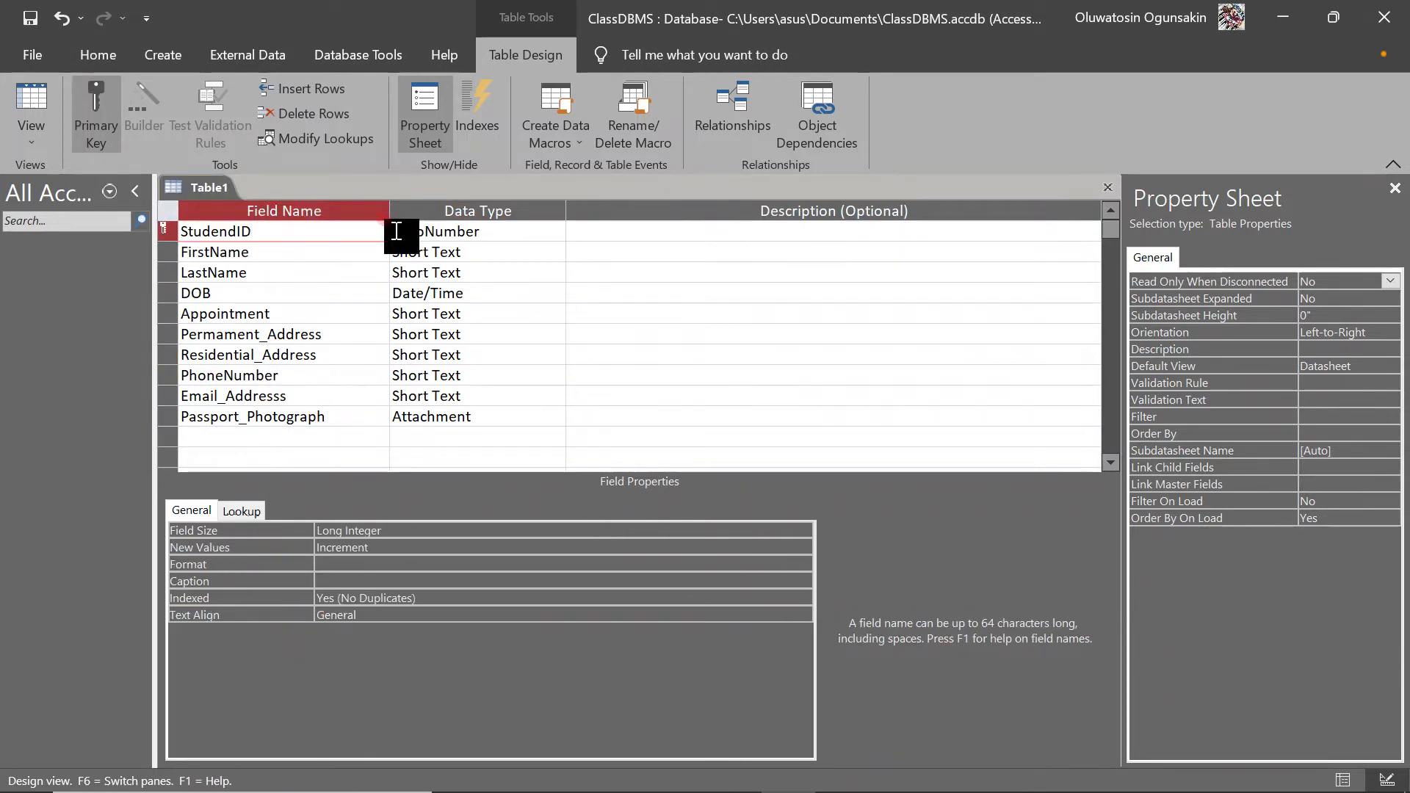
# Step: Save the table as Student_Details and display it in Datasheet view
pyautogui.click(33, 100)
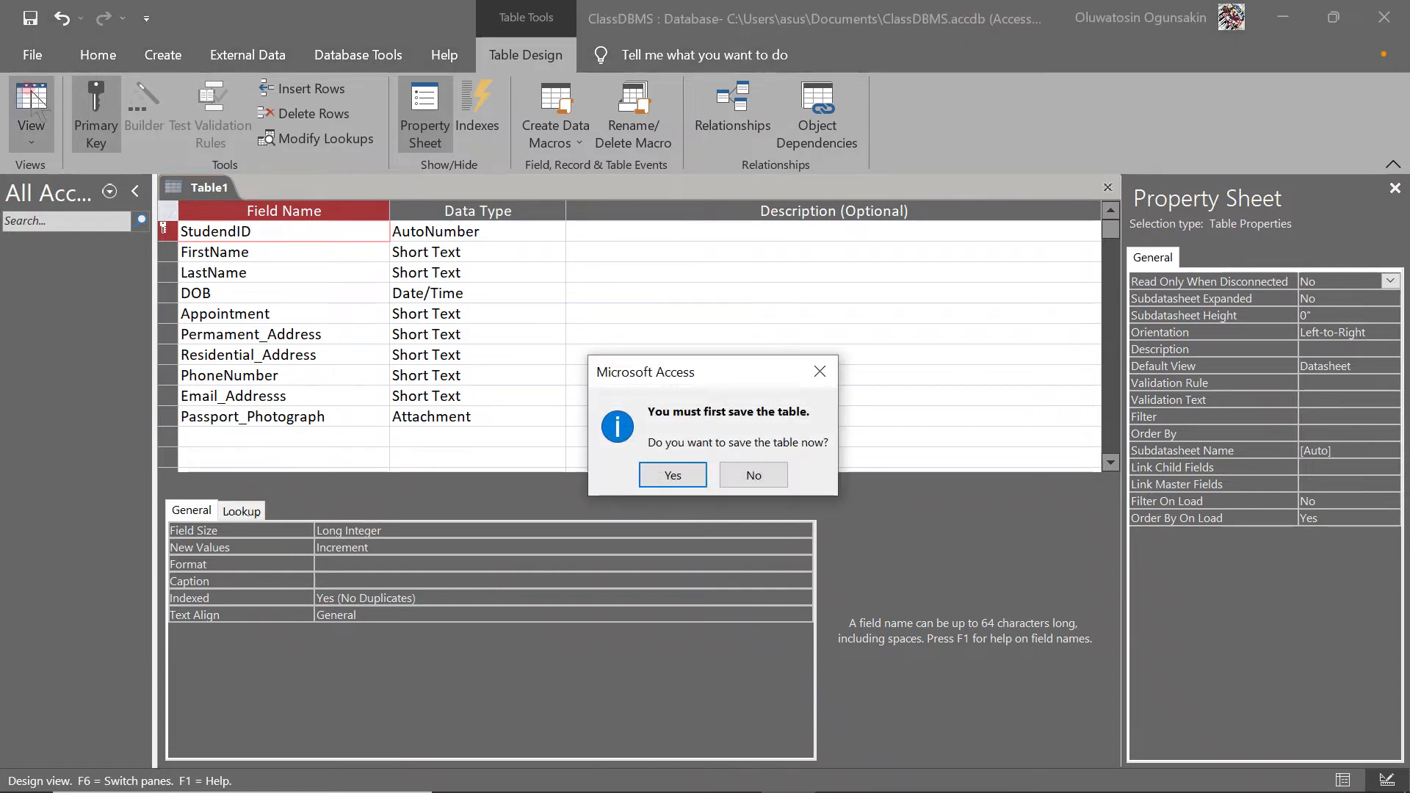
pyautogui.click(675, 474)
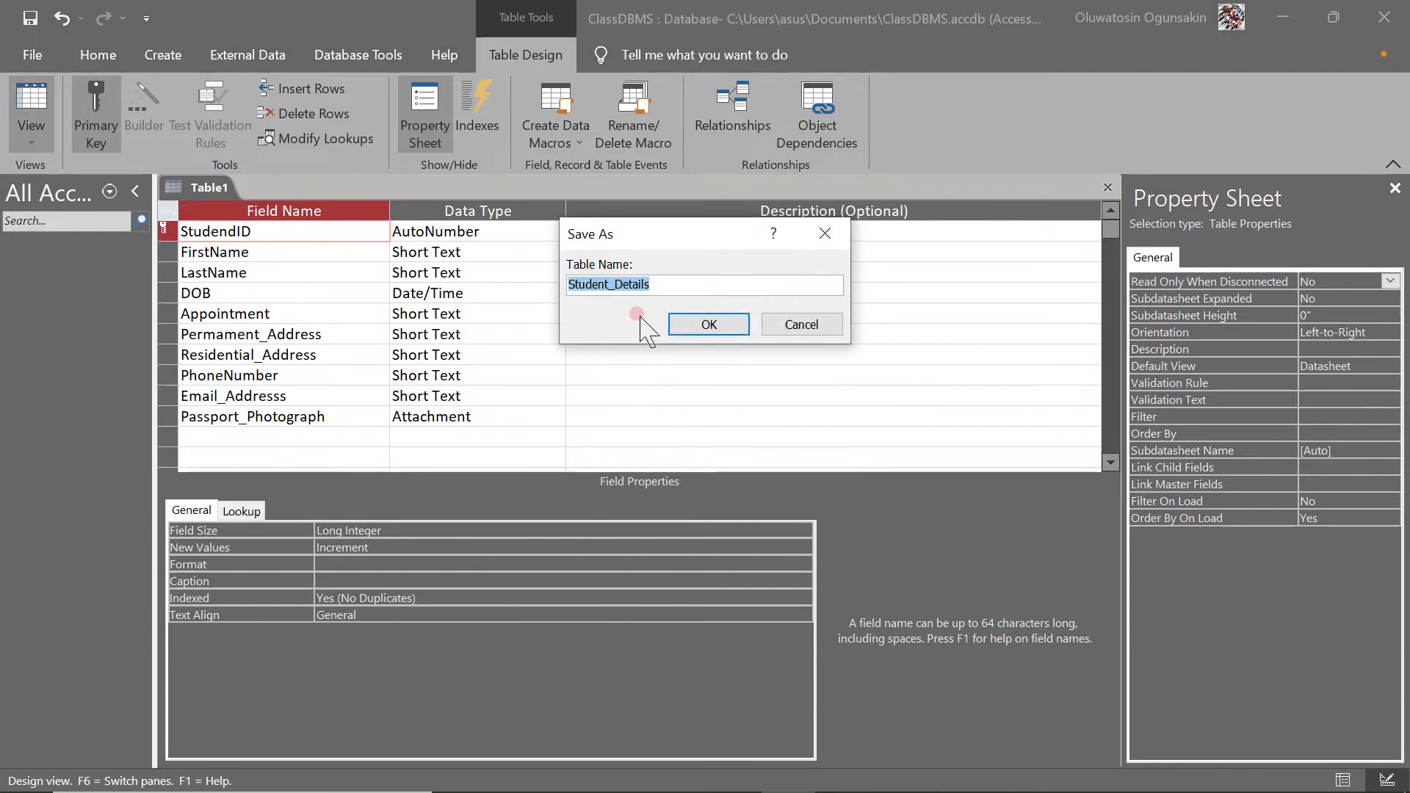
pyautogui.click(696, 323)
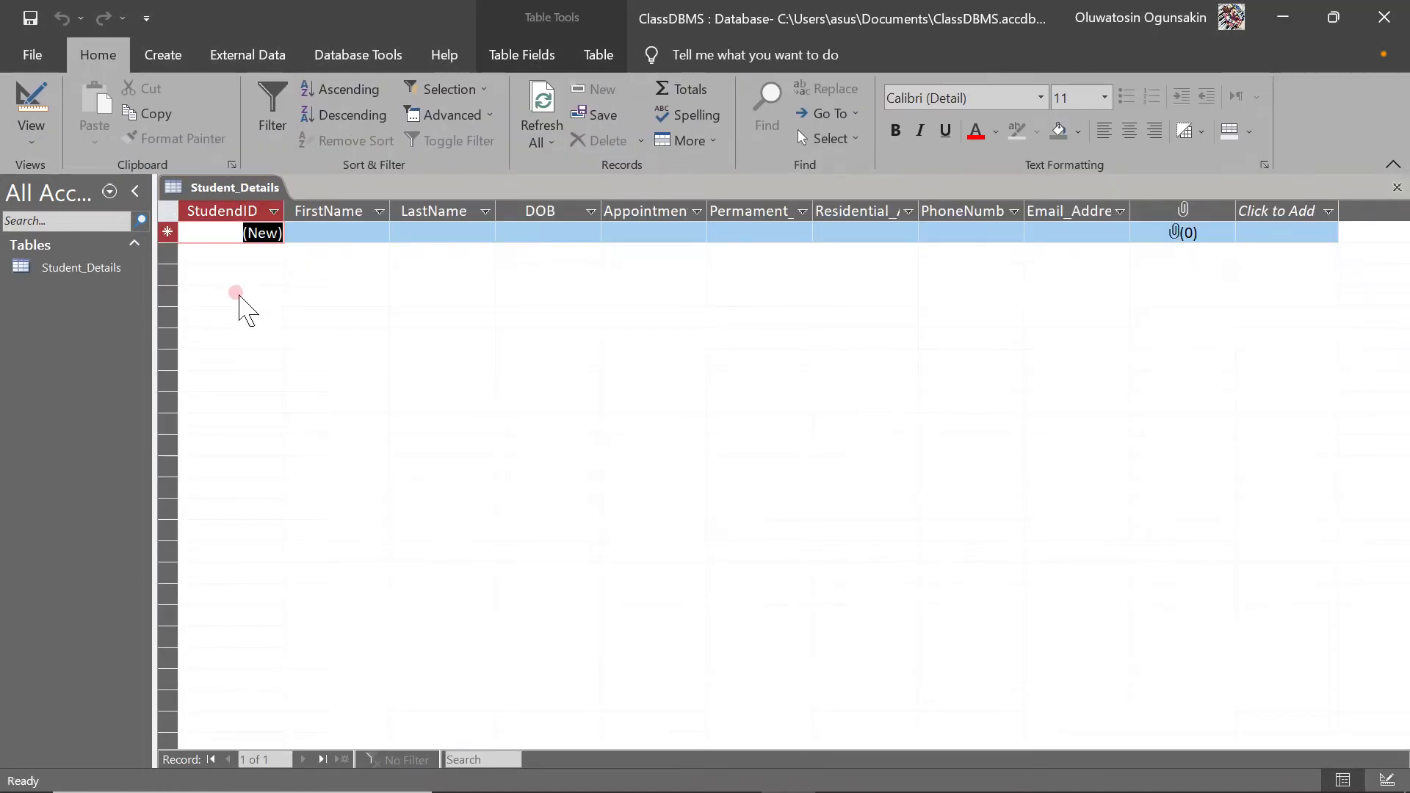
# Step: Examine the empty record's name, DOB, Appointment, address, phone, email and attachment fields in the Student_Details datasheet
pyautogui.click(343, 229)
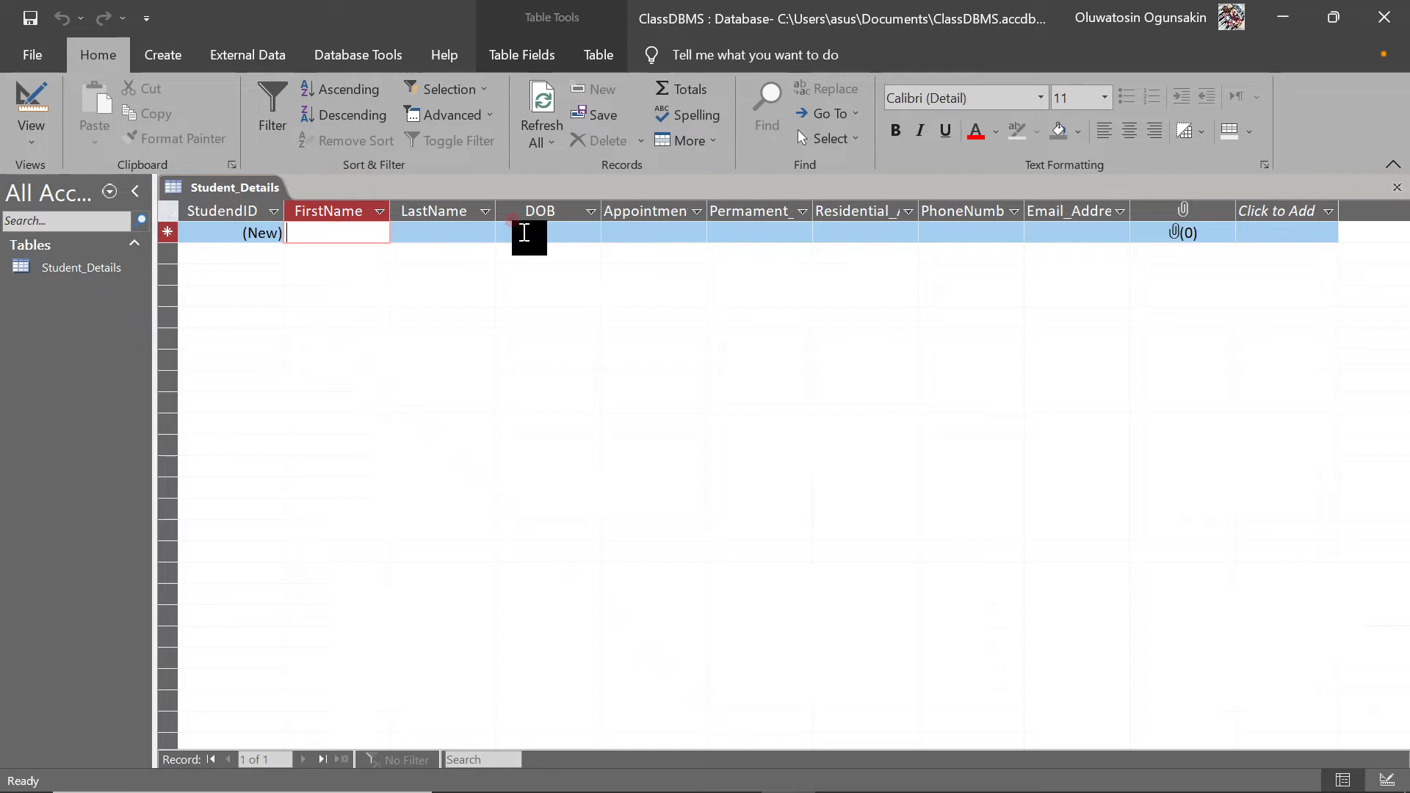
pyautogui.click(772, 234)
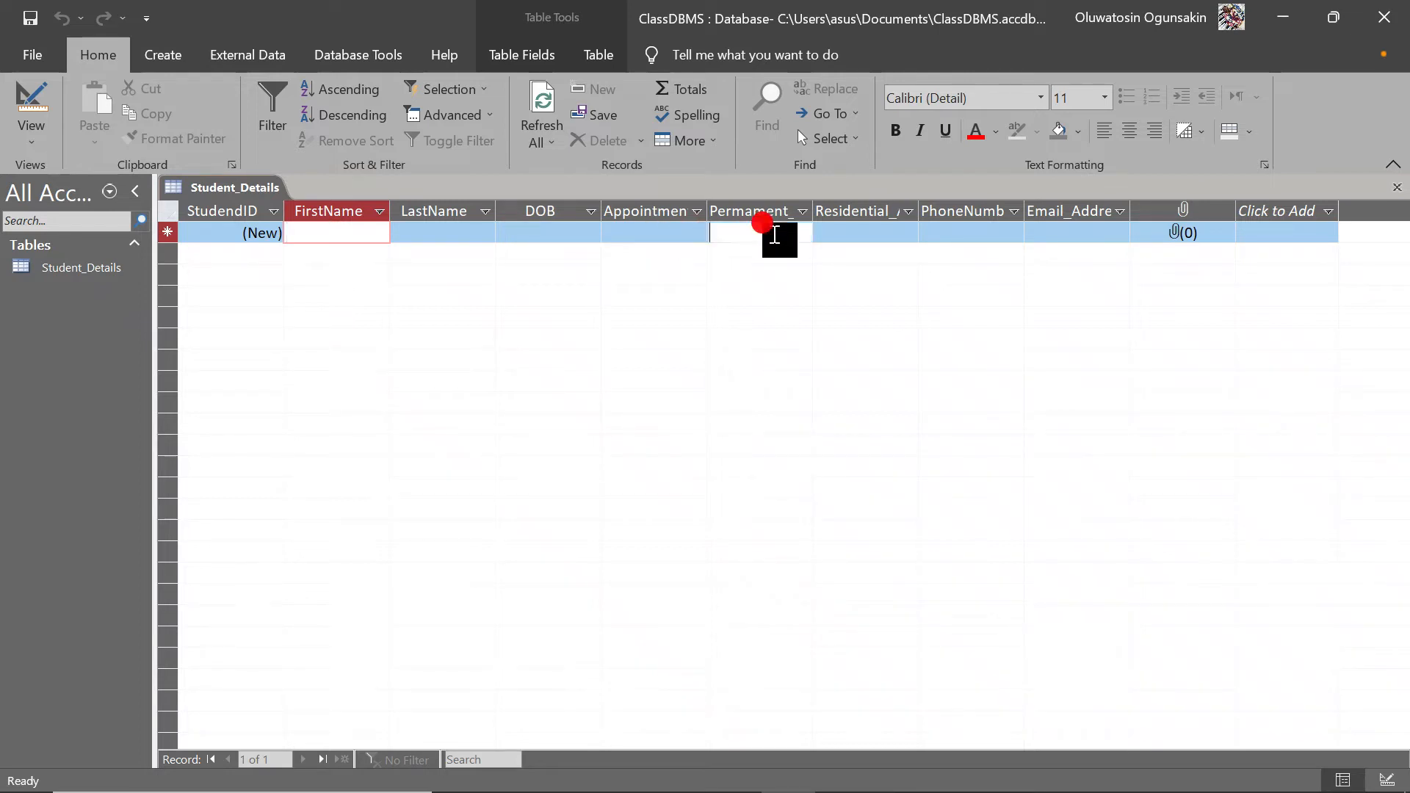
pyautogui.click(893, 234)
pyautogui.click(975, 222)
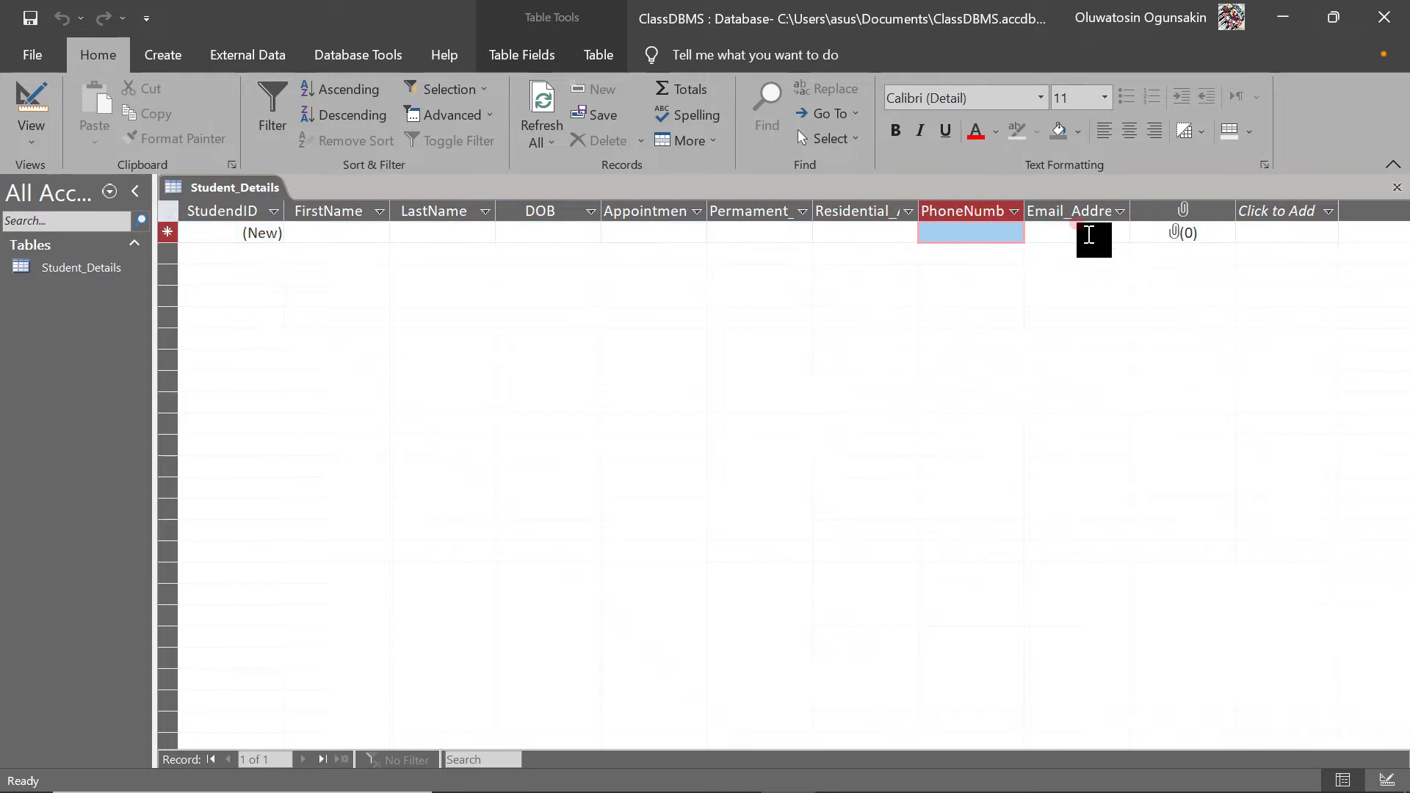
pyautogui.doubleClick(1195, 233)
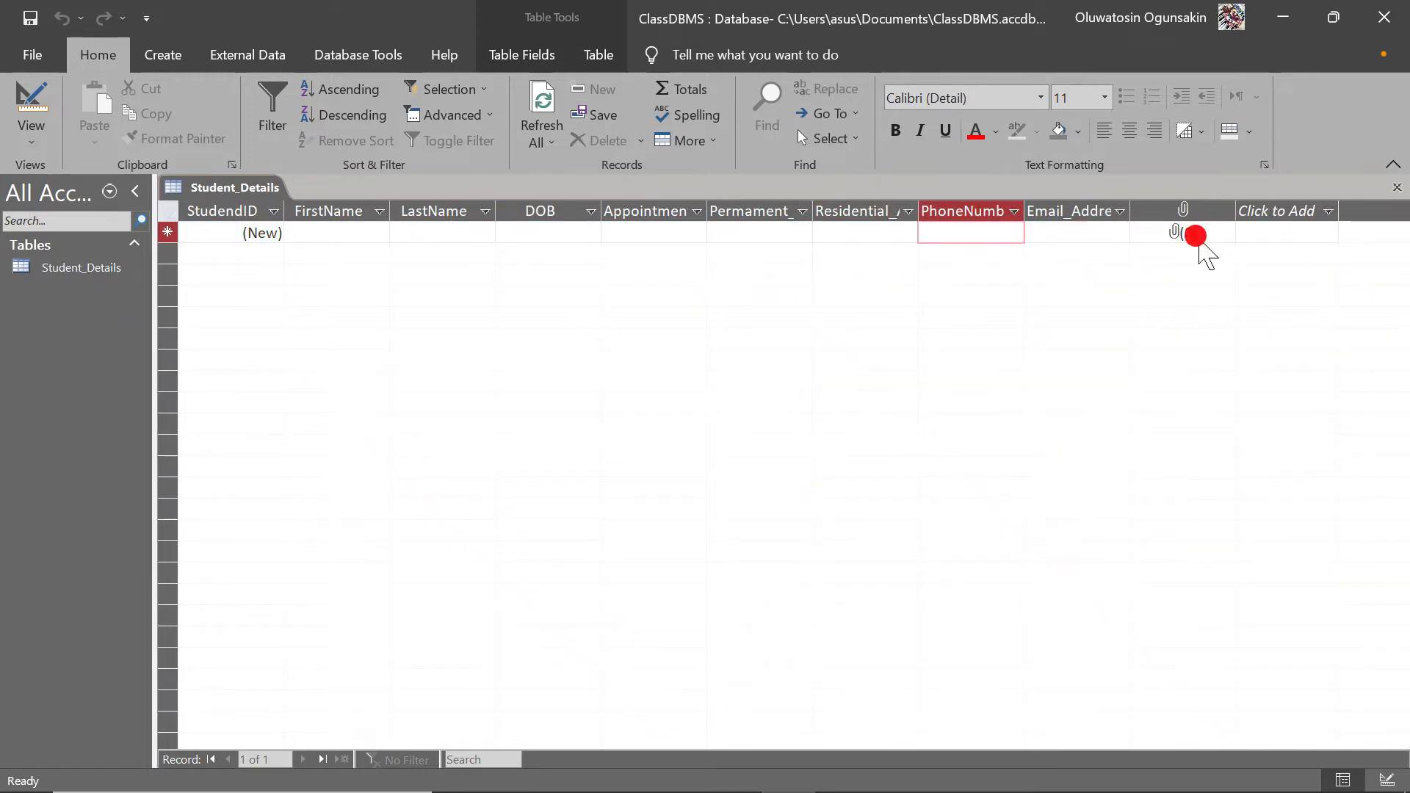
pyautogui.click(902, 279)
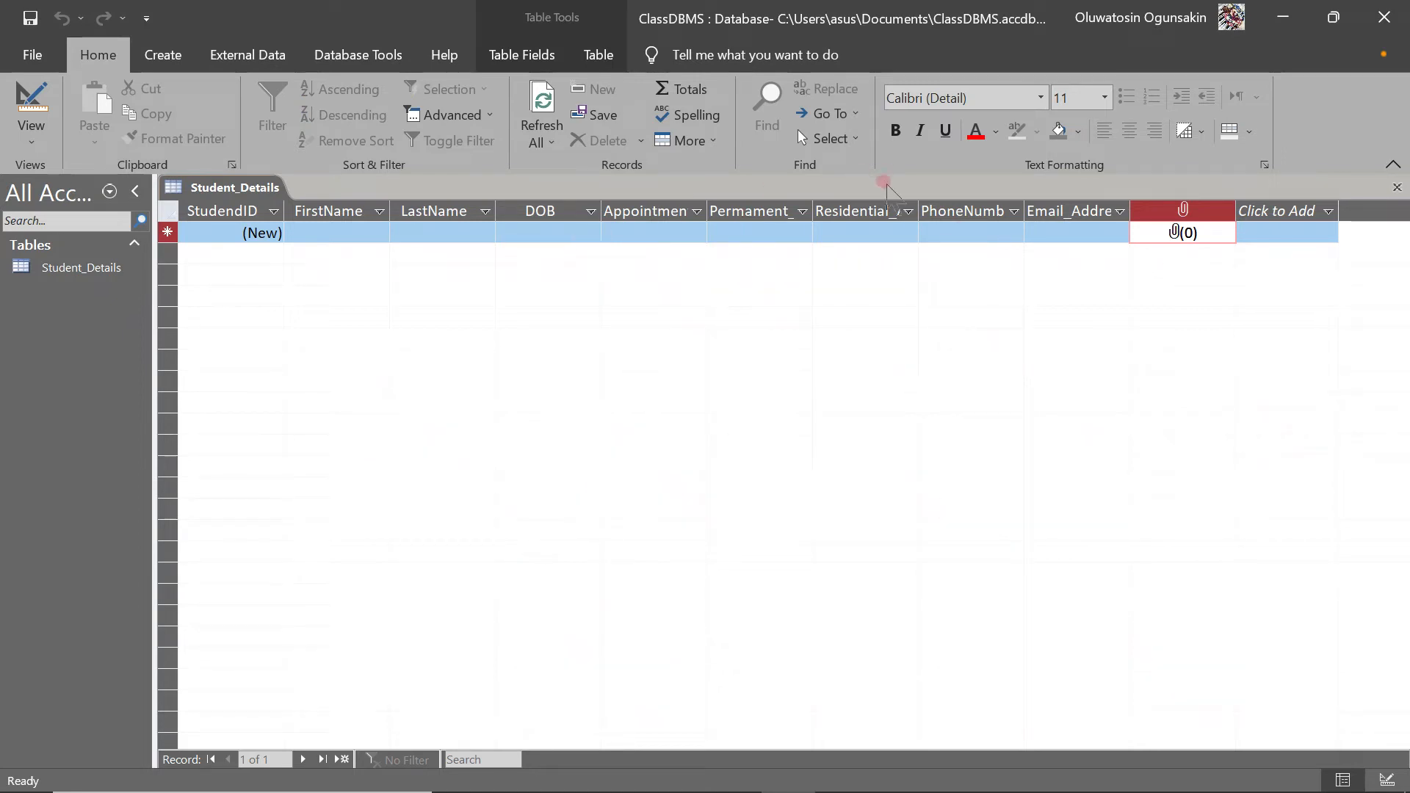
pyautogui.click(565, 229)
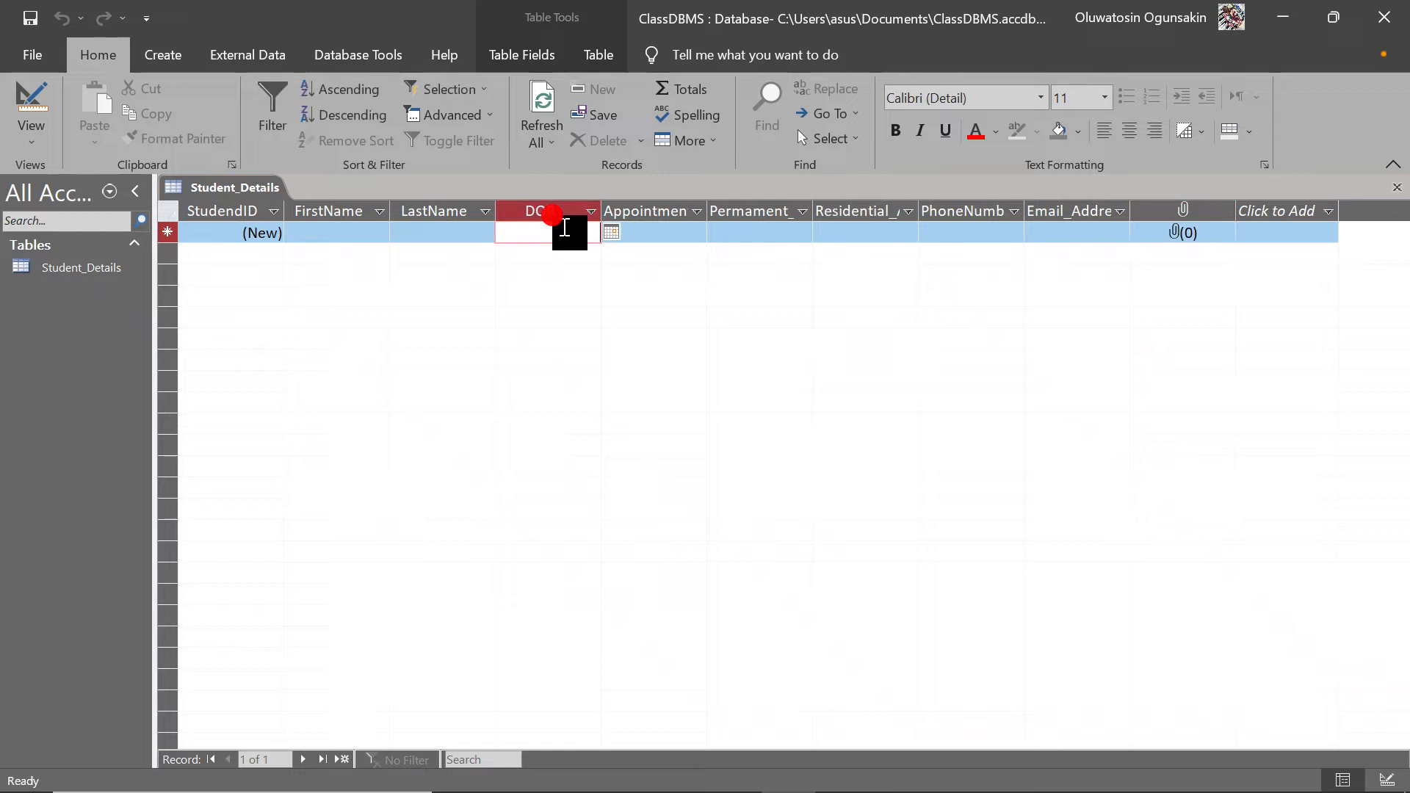
pyautogui.click(665, 232)
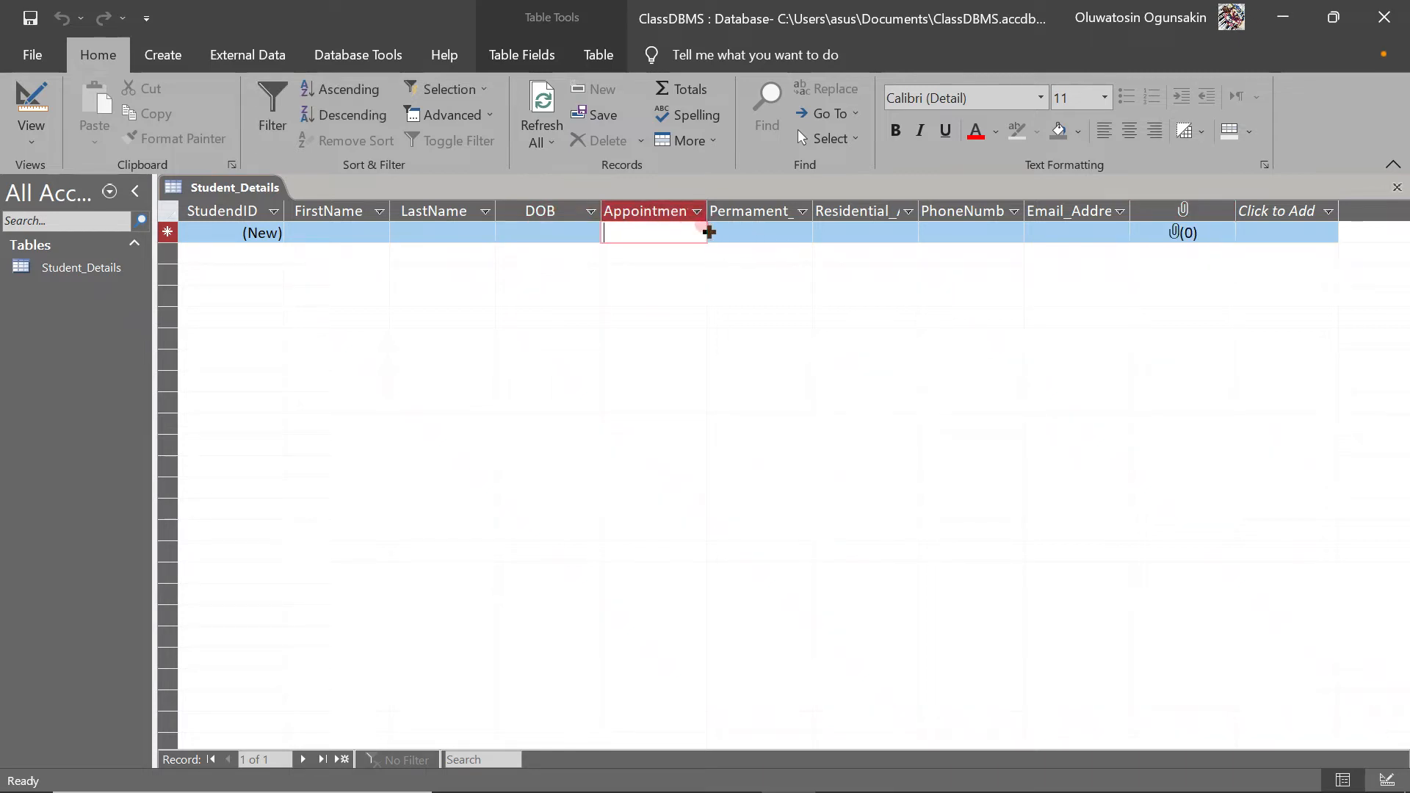
pyautogui.click(780, 233)
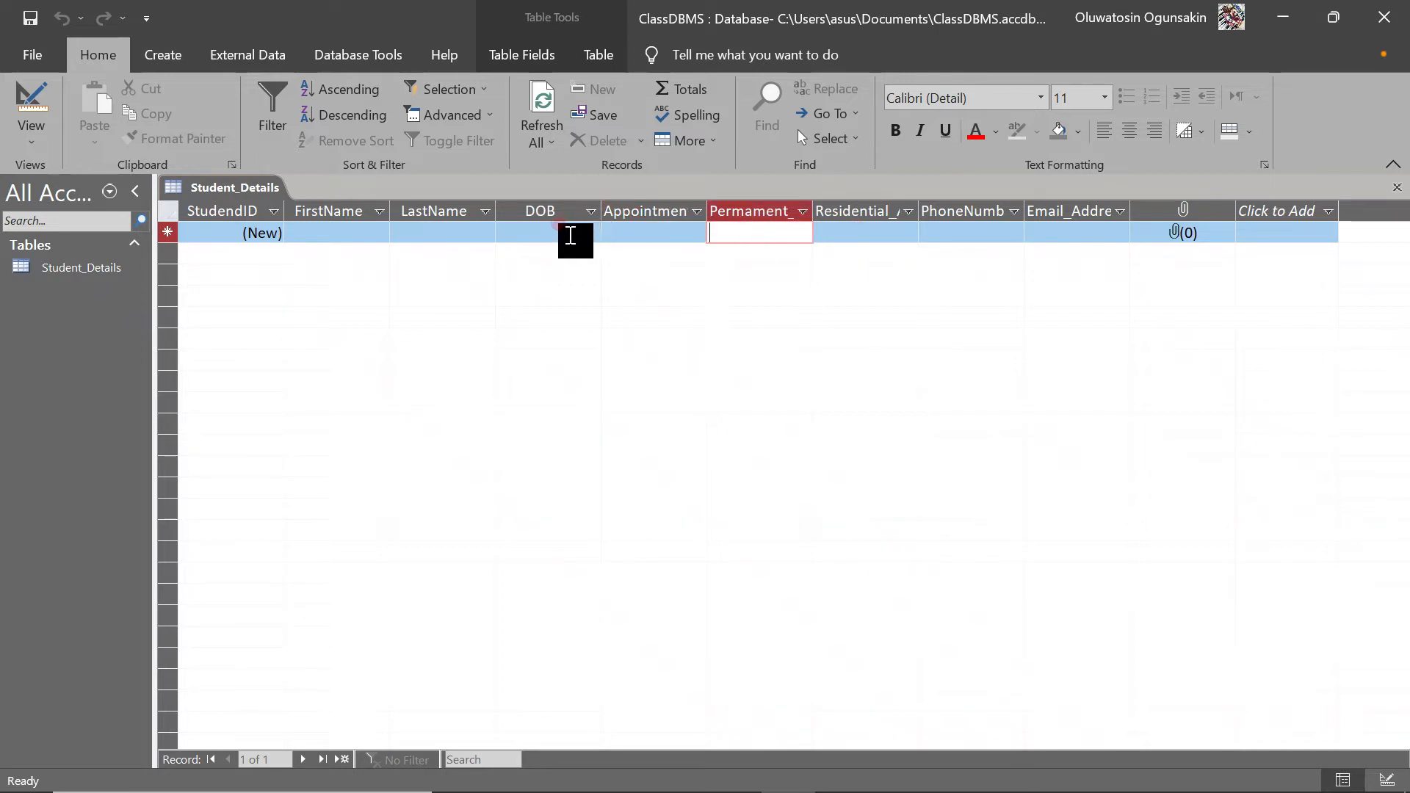
pyautogui.click(570, 235)
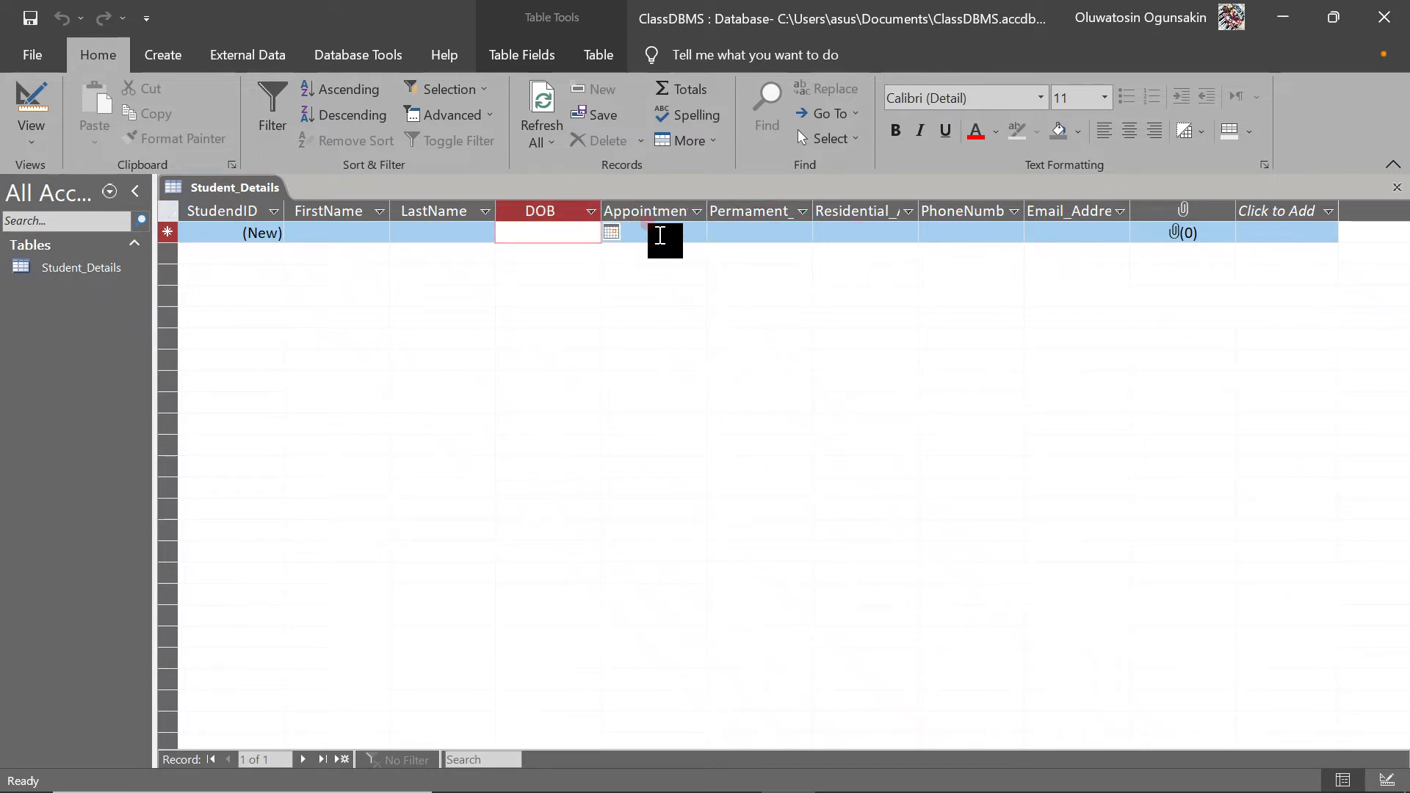
# Step: Return to Design view and start a Lookup Wizard for the Appointment field, choosing to supply the values manually
pyautogui.click(28, 117)
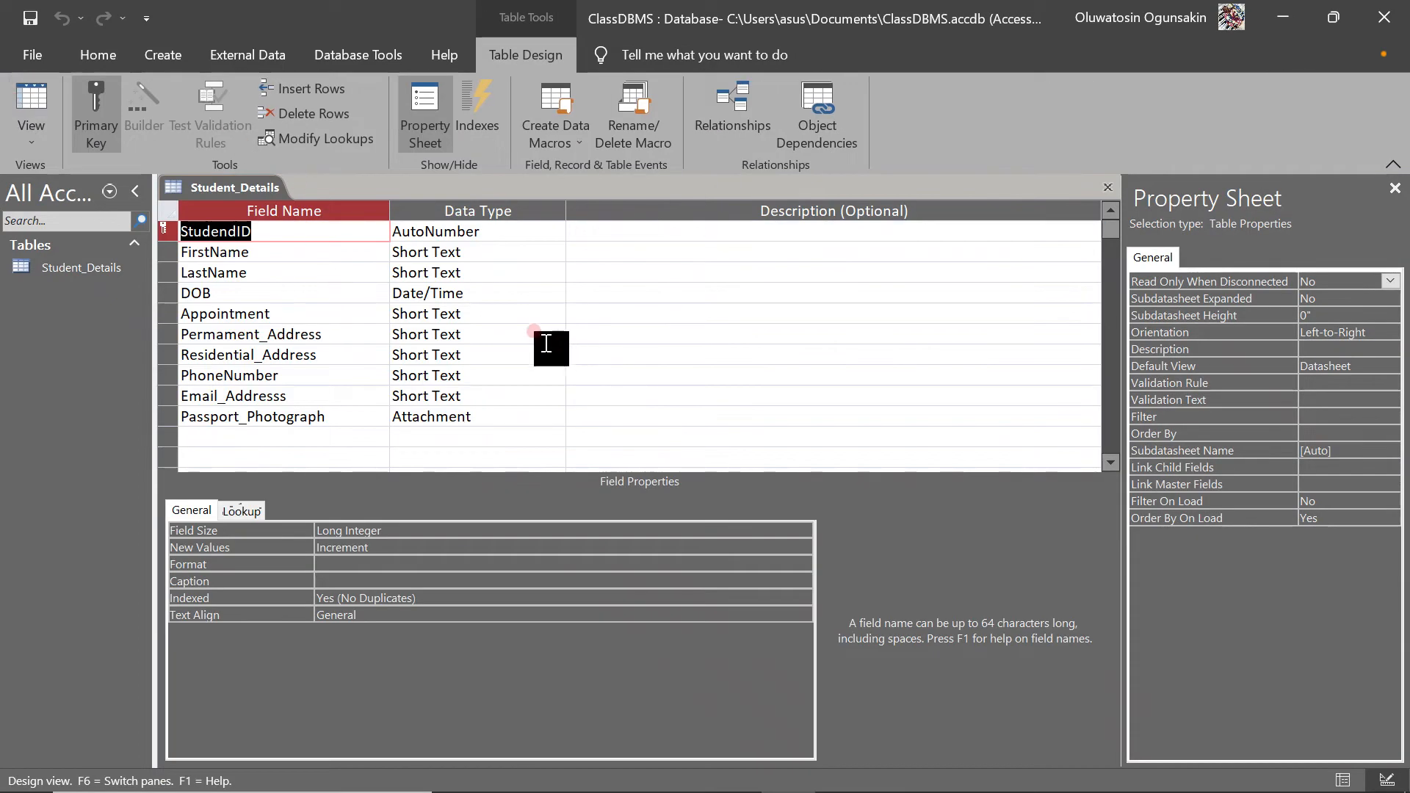
pyautogui.click(486, 313)
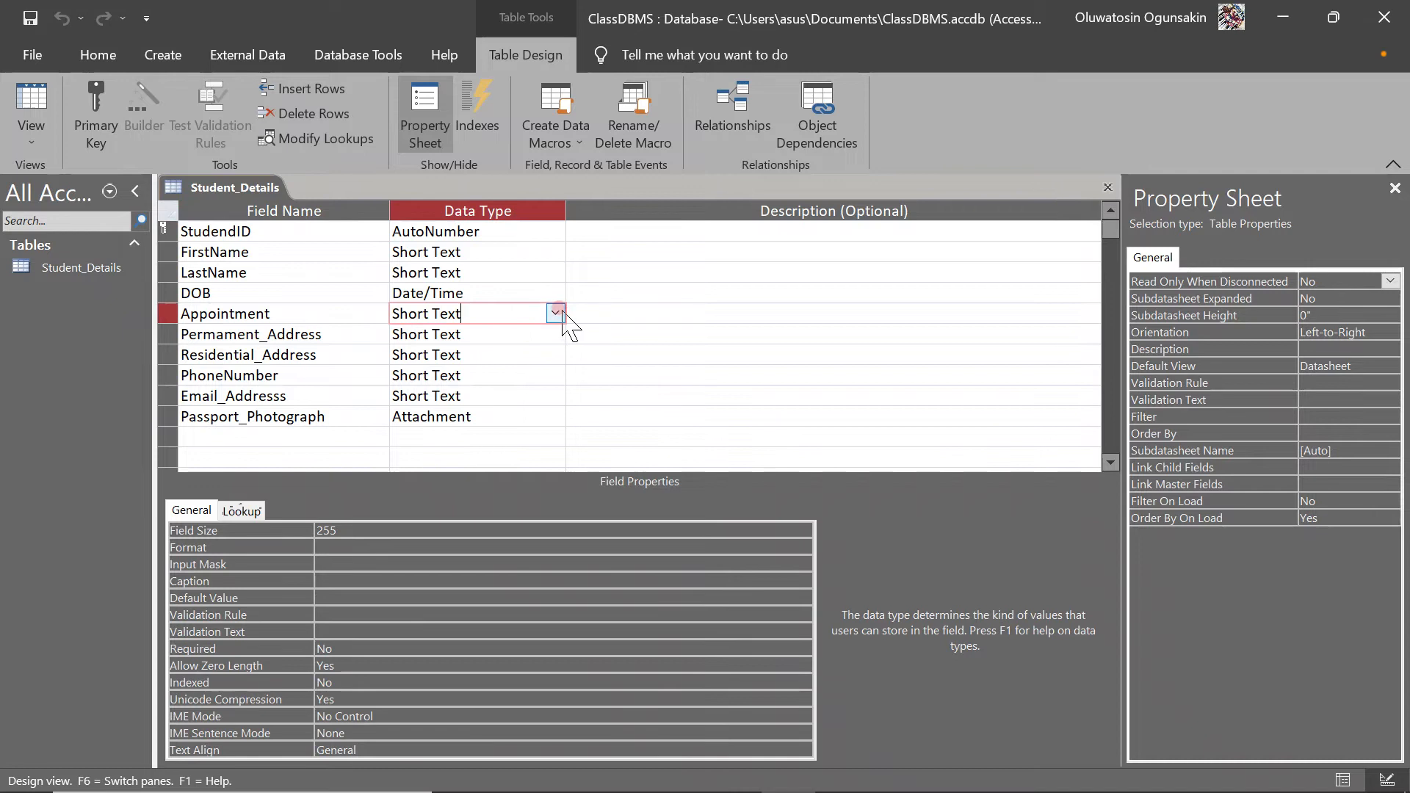
pyautogui.click(555, 314)
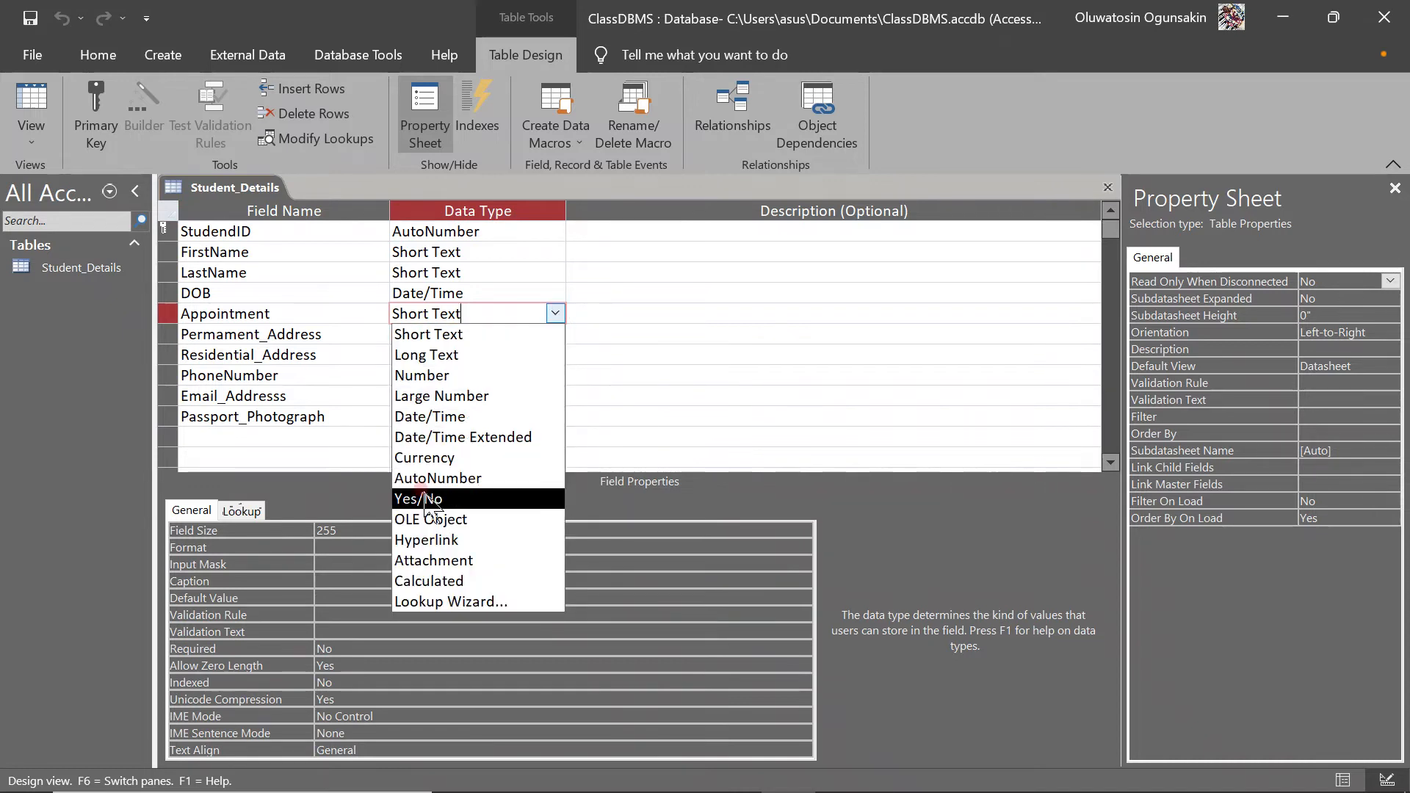
pyautogui.click(459, 602)
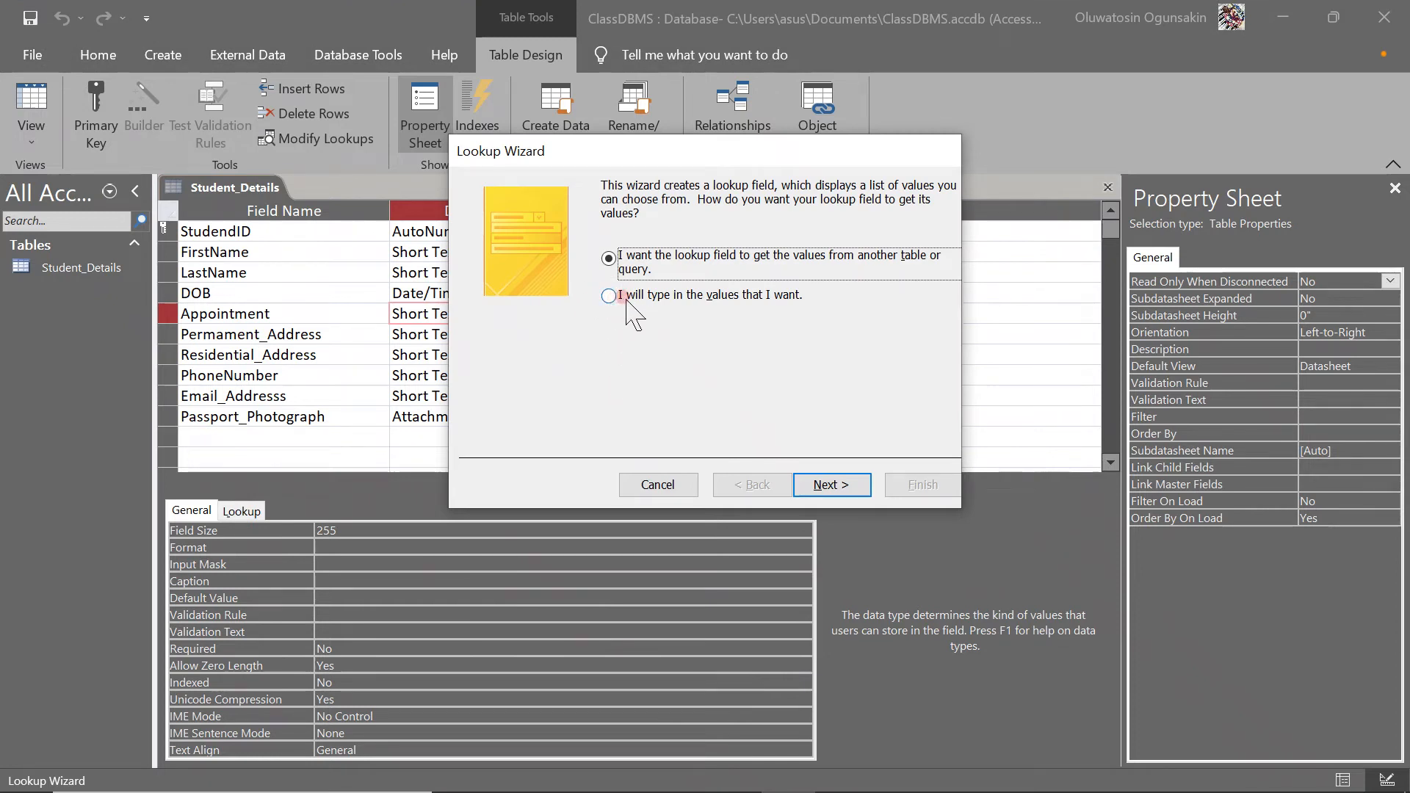
pyautogui.click(736, 295)
pyautogui.click(831, 485)
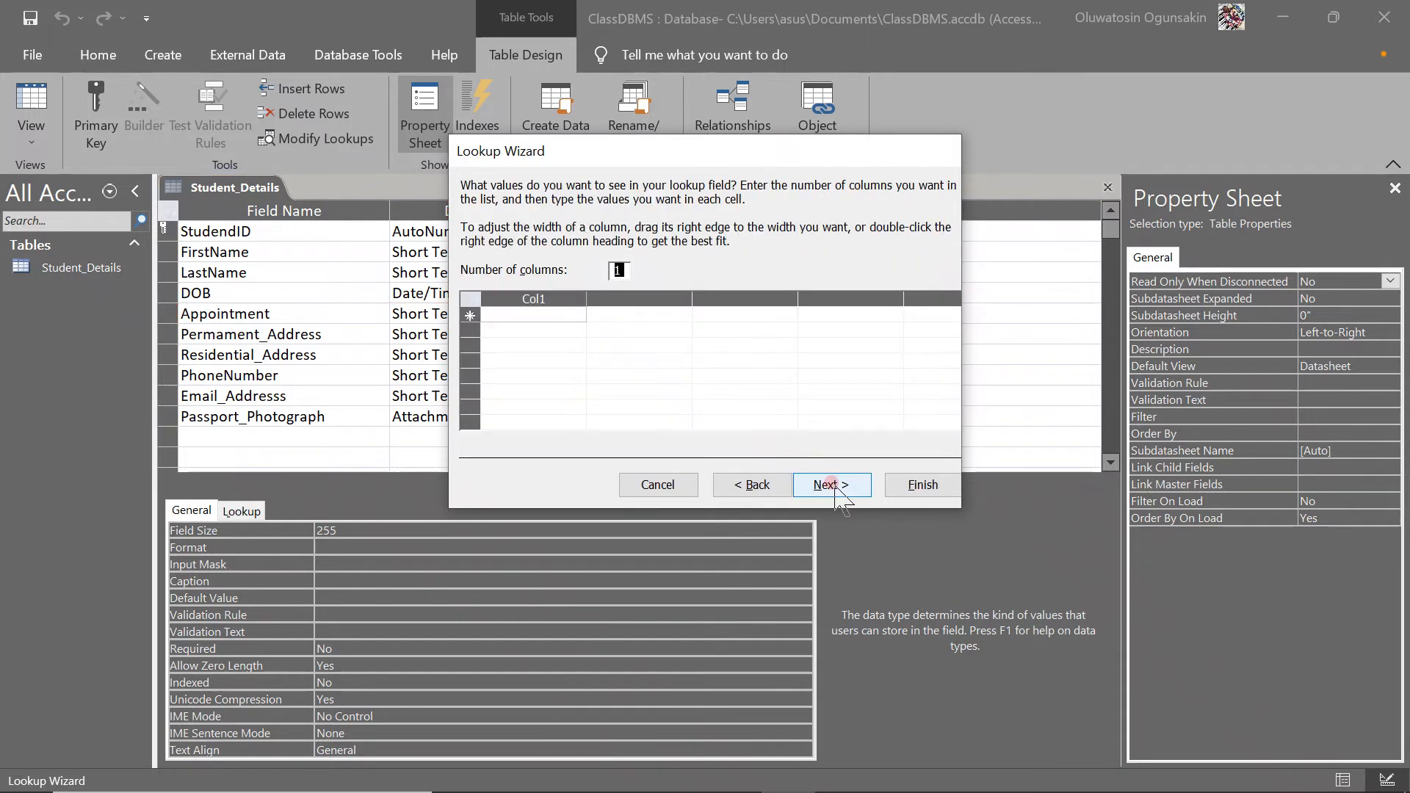
# Step: Enter CLASS REP, CLASS CAPTAIN, JANITOR and TIME KEEPER as the lookup values in a single column
pyautogui.click(520, 312)
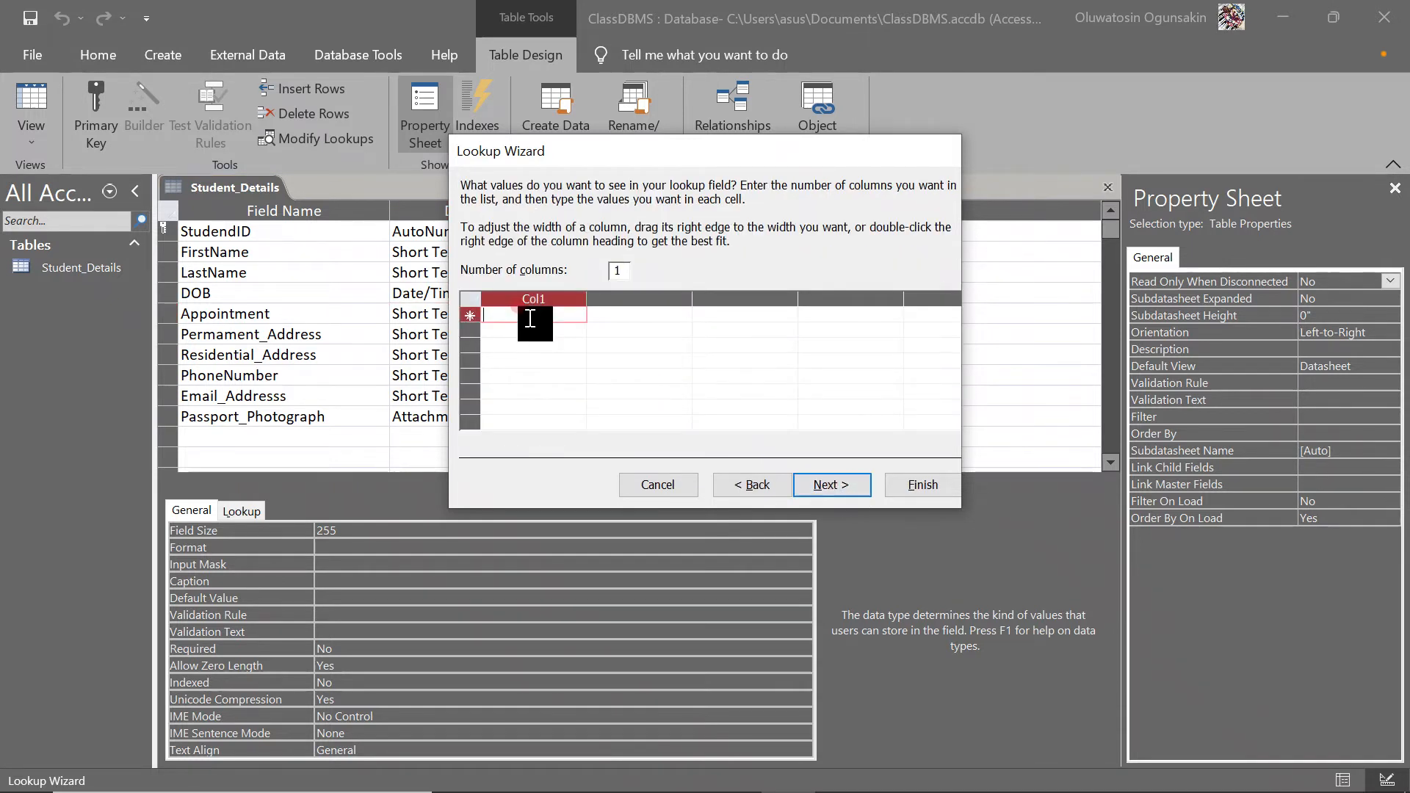
pyautogui.press('capslock')
pyautogui.write('CLASS')
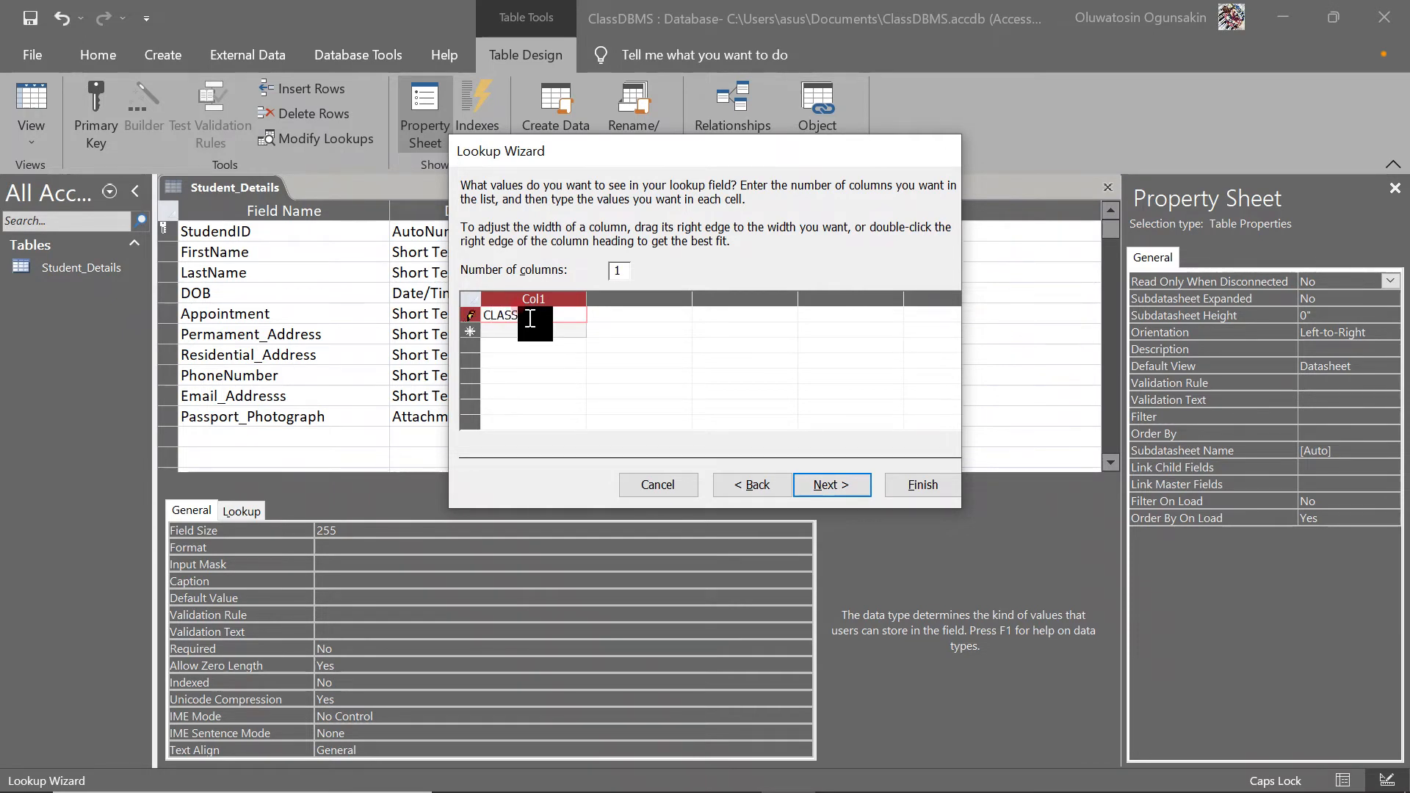
pyautogui.press('Return')
pyautogui.write('CLA')
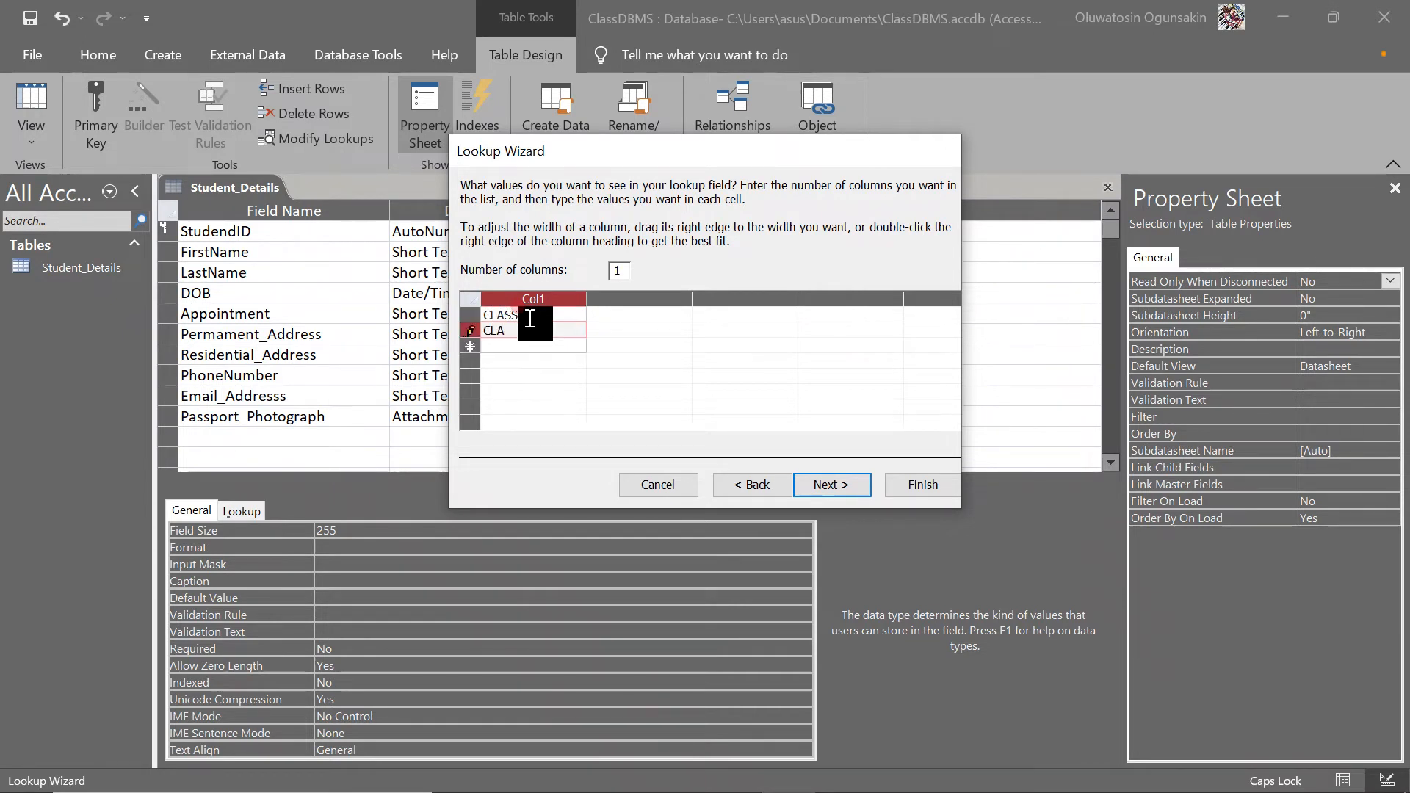
pyautogui.write('SS CAPTAIN')
pyautogui.press('Return')
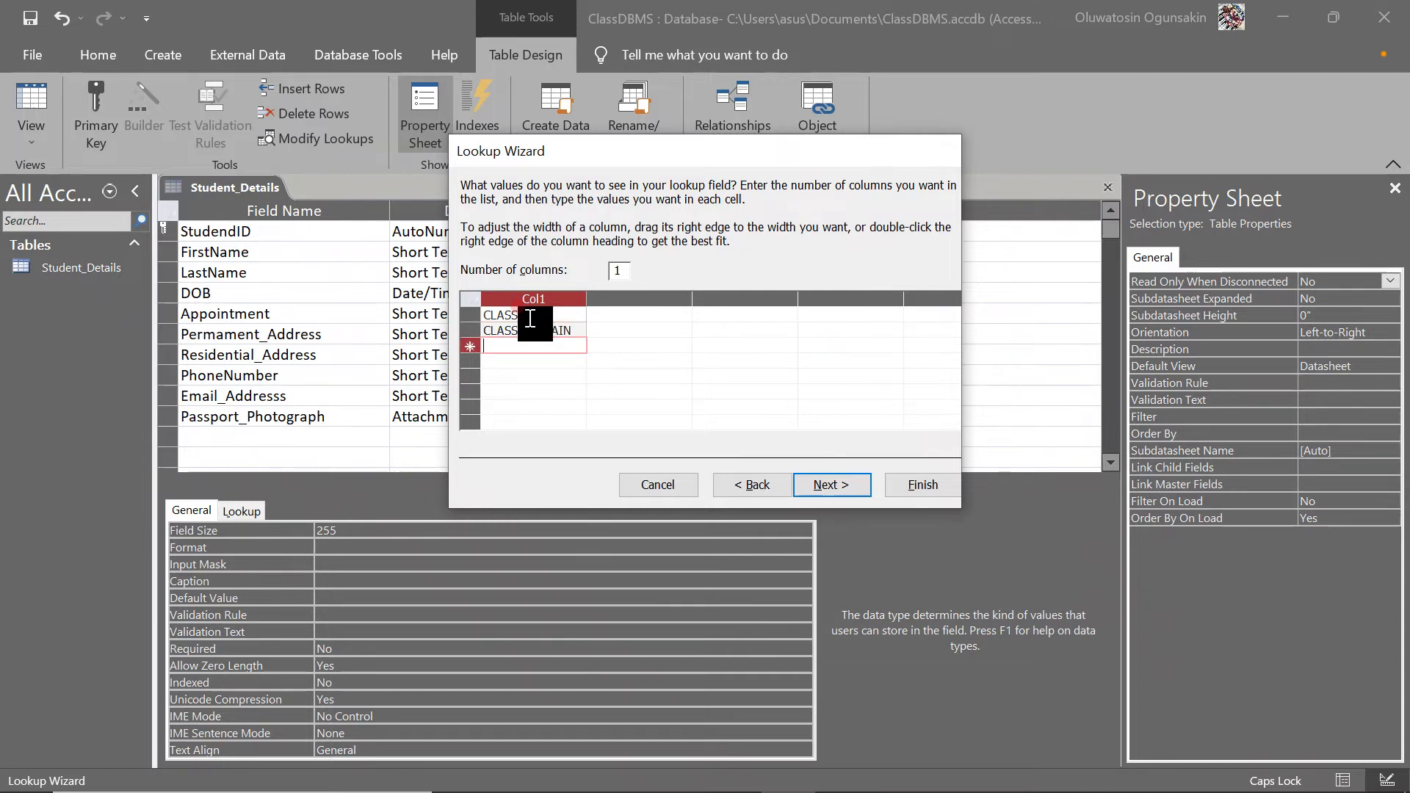
pyautogui.write('JANITOR')
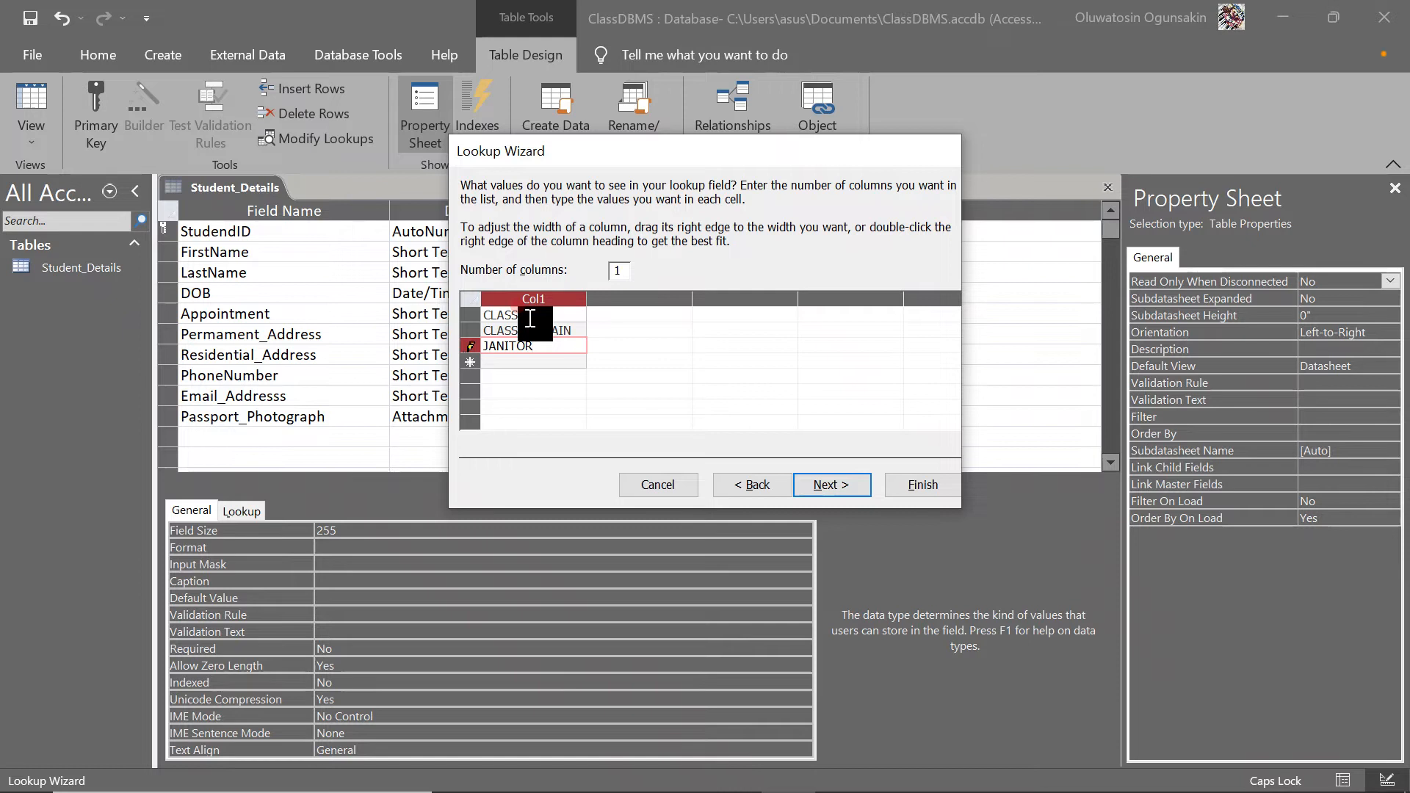
pyautogui.press('Return')
pyautogui.write('TIME KEEPER')
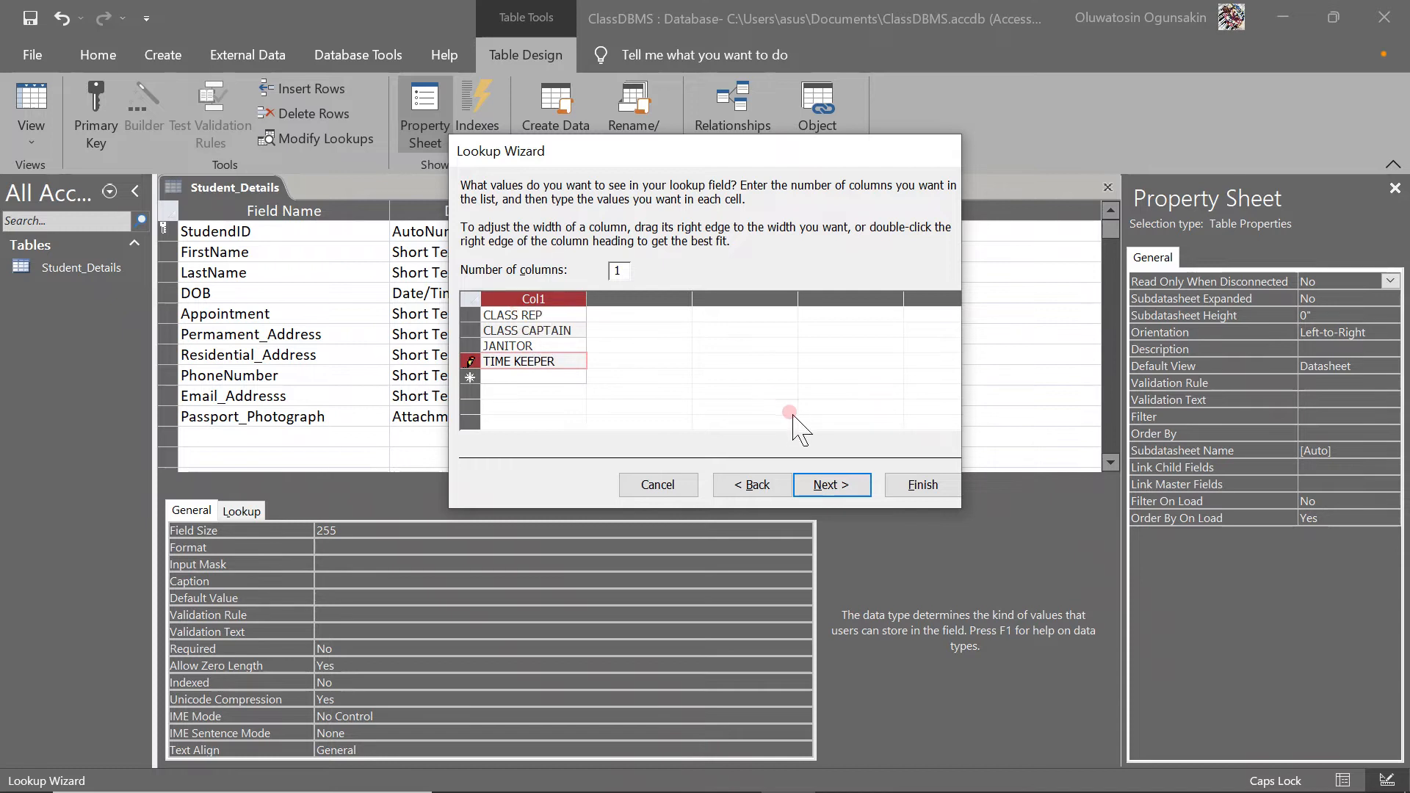
# Step: Toggle the Limit To List option and finish the lookup field with the label Appointment
pyautogui.click(832, 486)
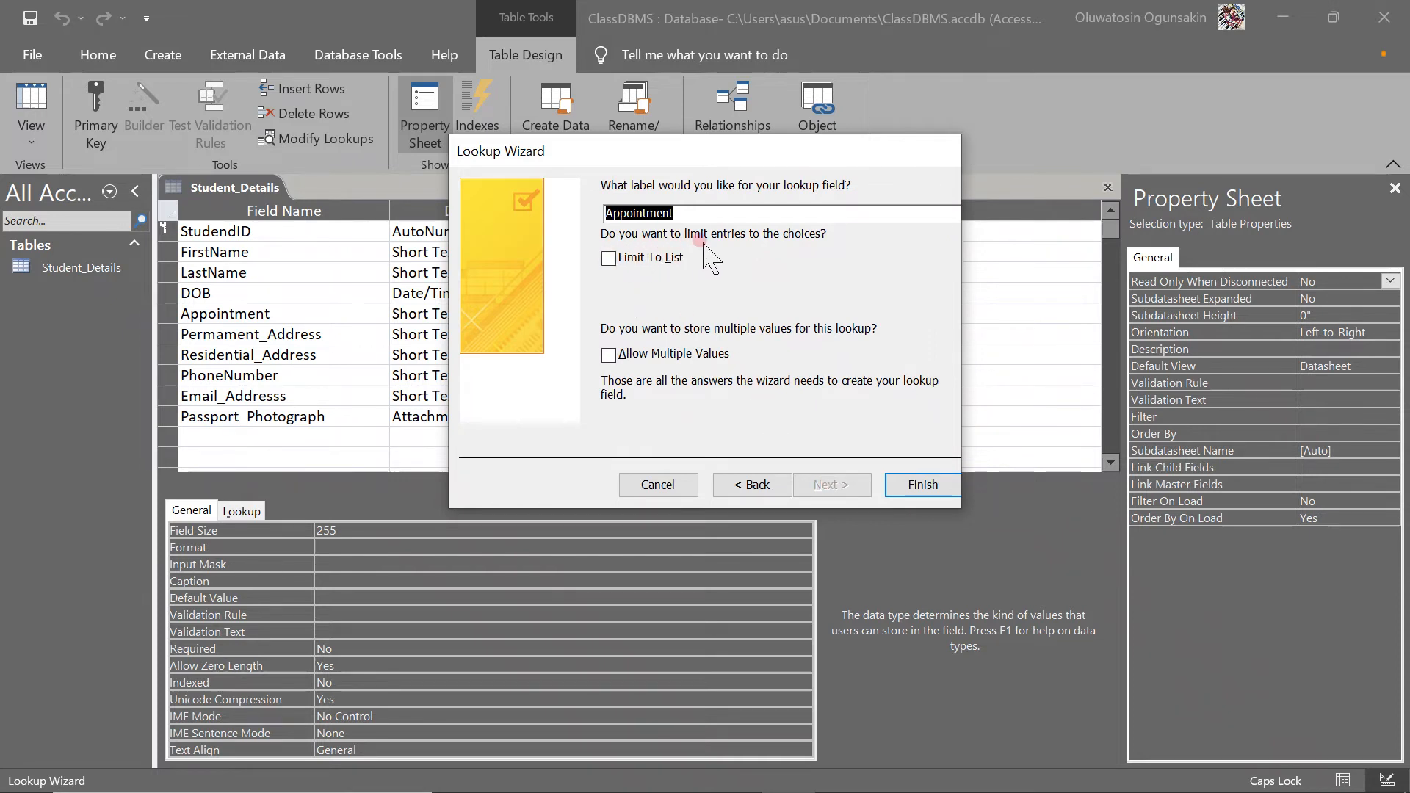
pyautogui.click(618, 259)
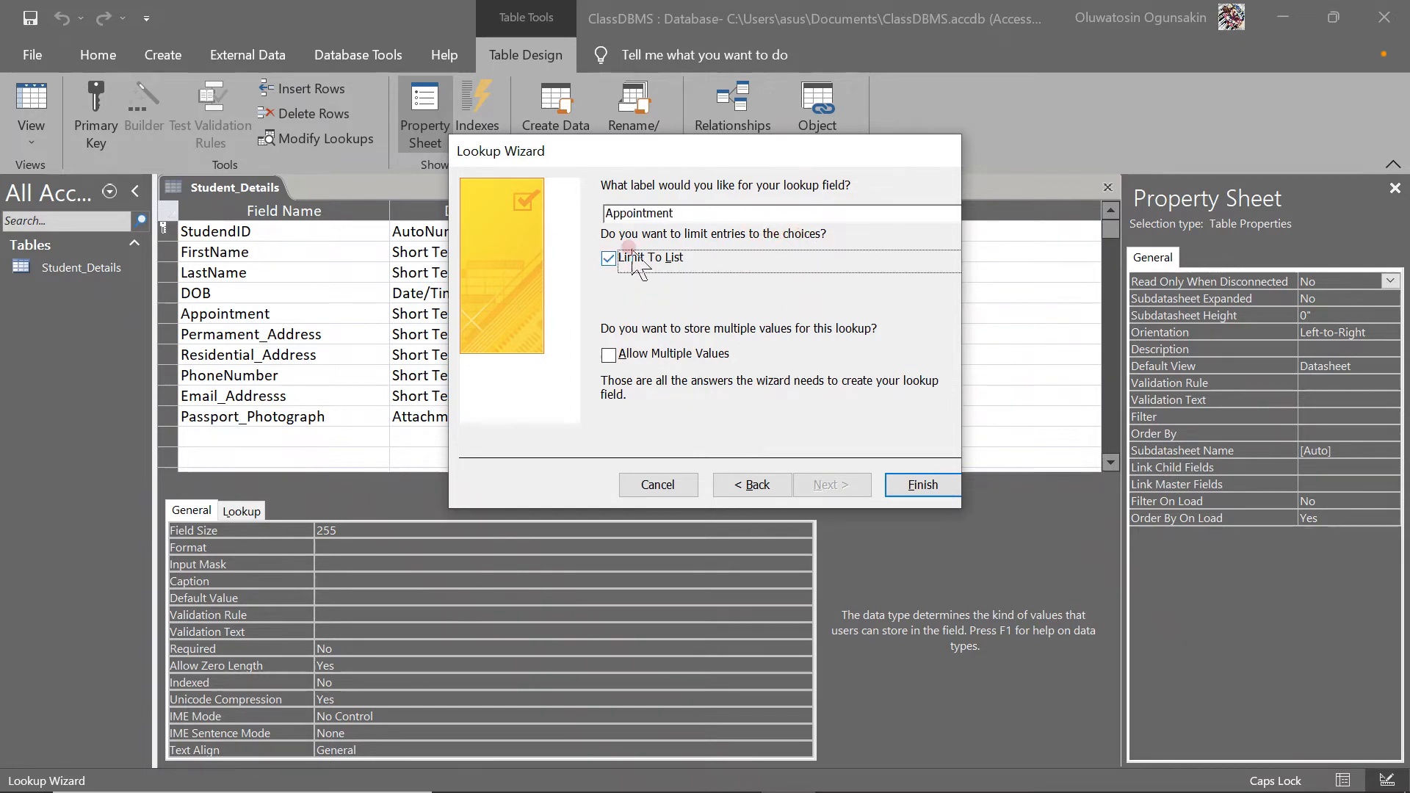
pyautogui.click(601, 260)
pyautogui.click(923, 478)
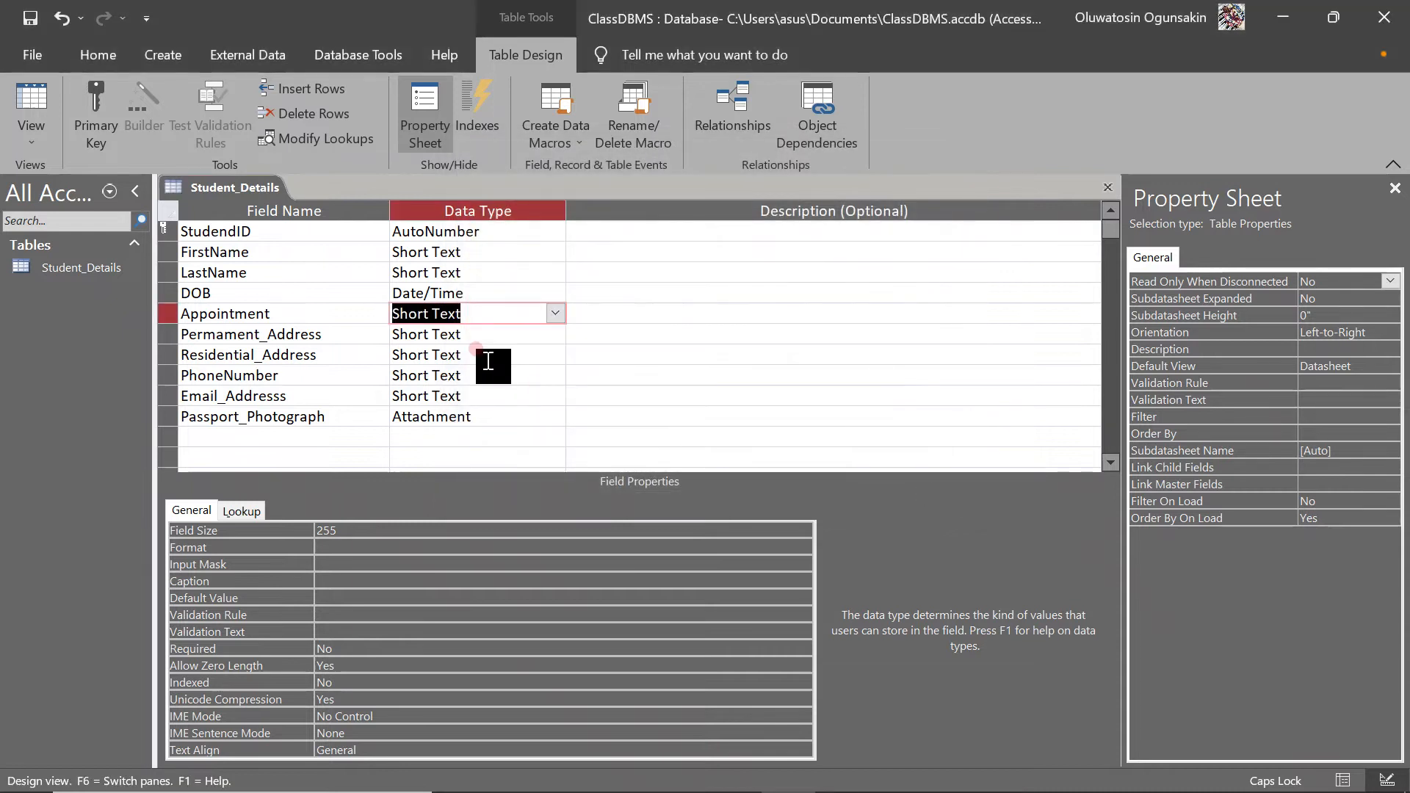
# Step: Save the Student_Details design changes, switch to Datasheet view and show the choices for the new record's Appointment field
pyautogui.click(484, 335)
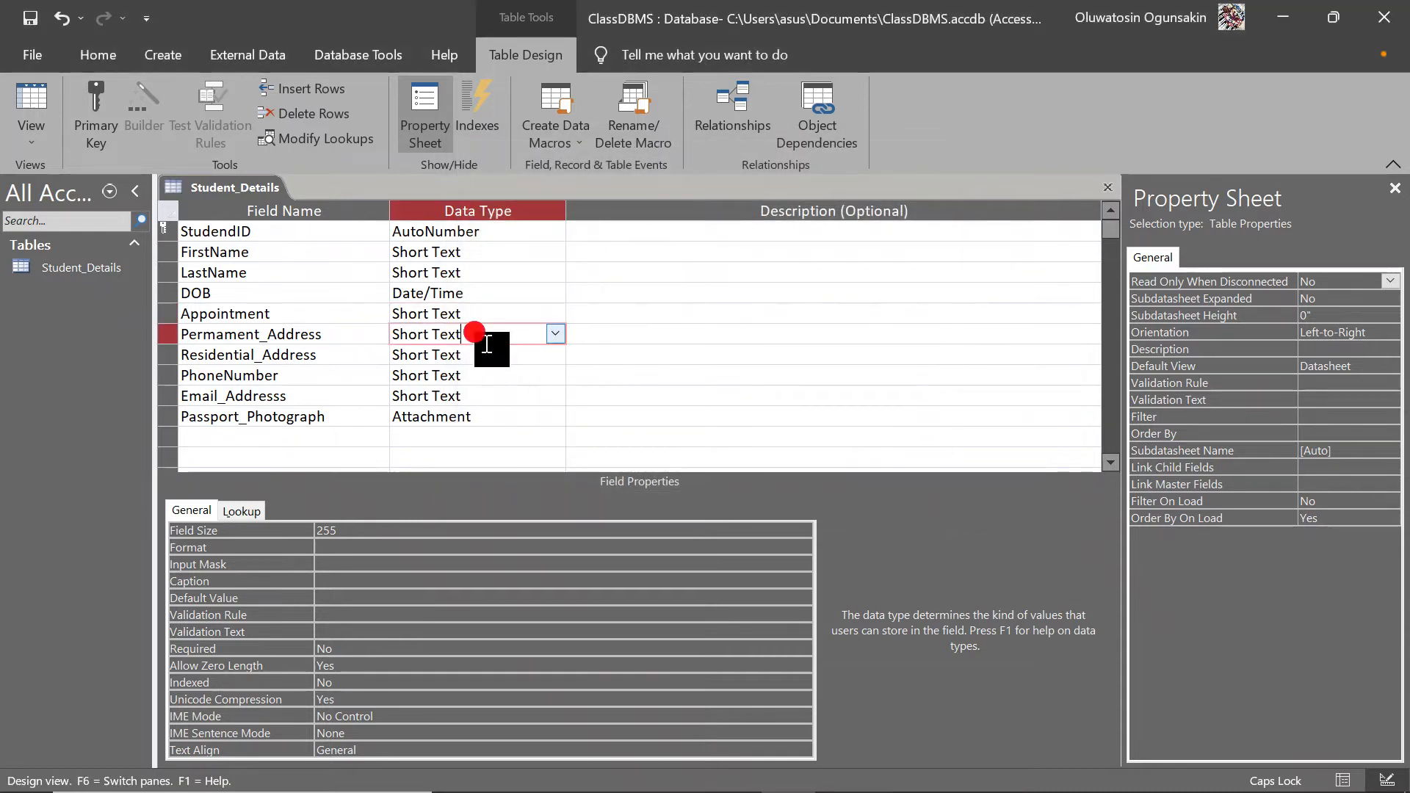
pyautogui.click(33, 103)
pyautogui.click(669, 472)
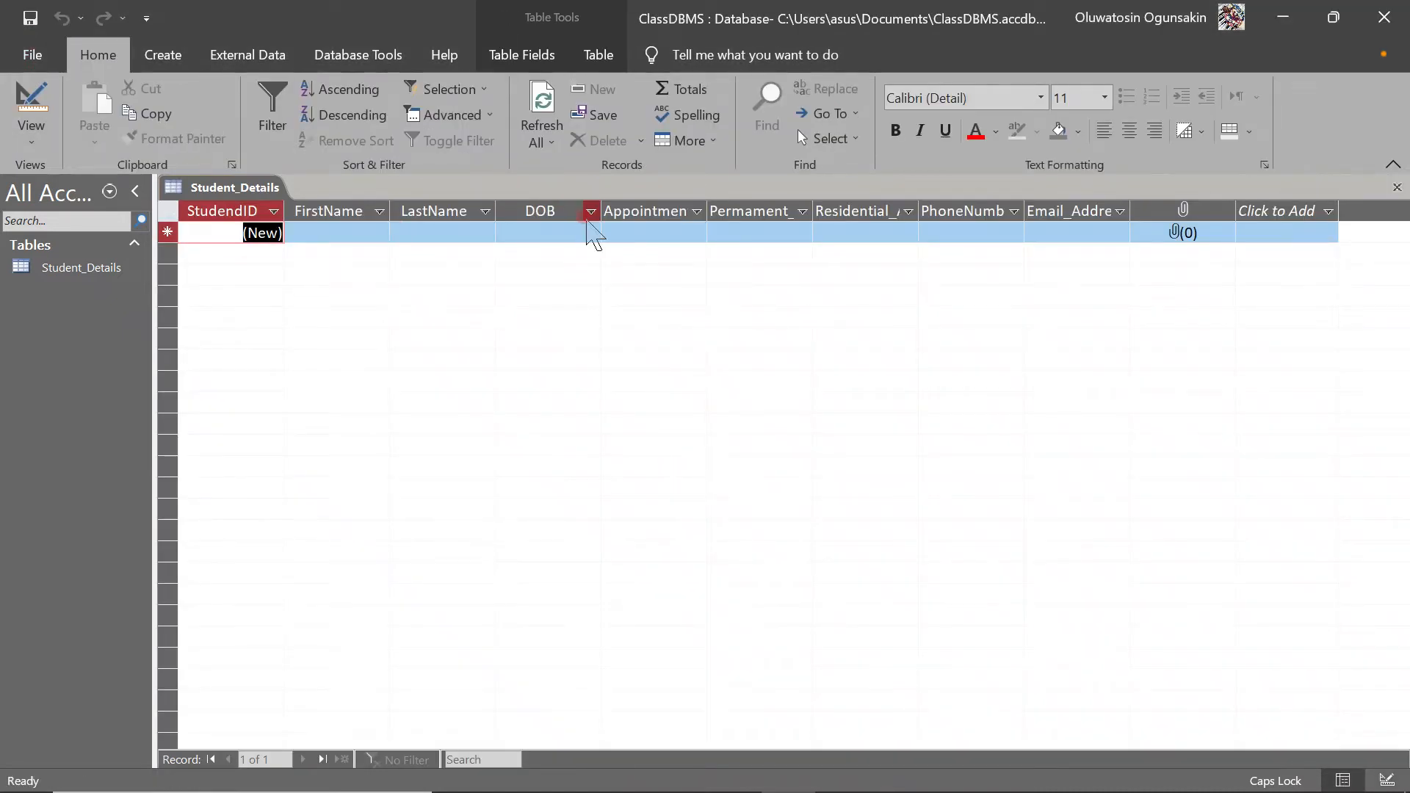
pyautogui.click(646, 232)
pyautogui.click(696, 232)
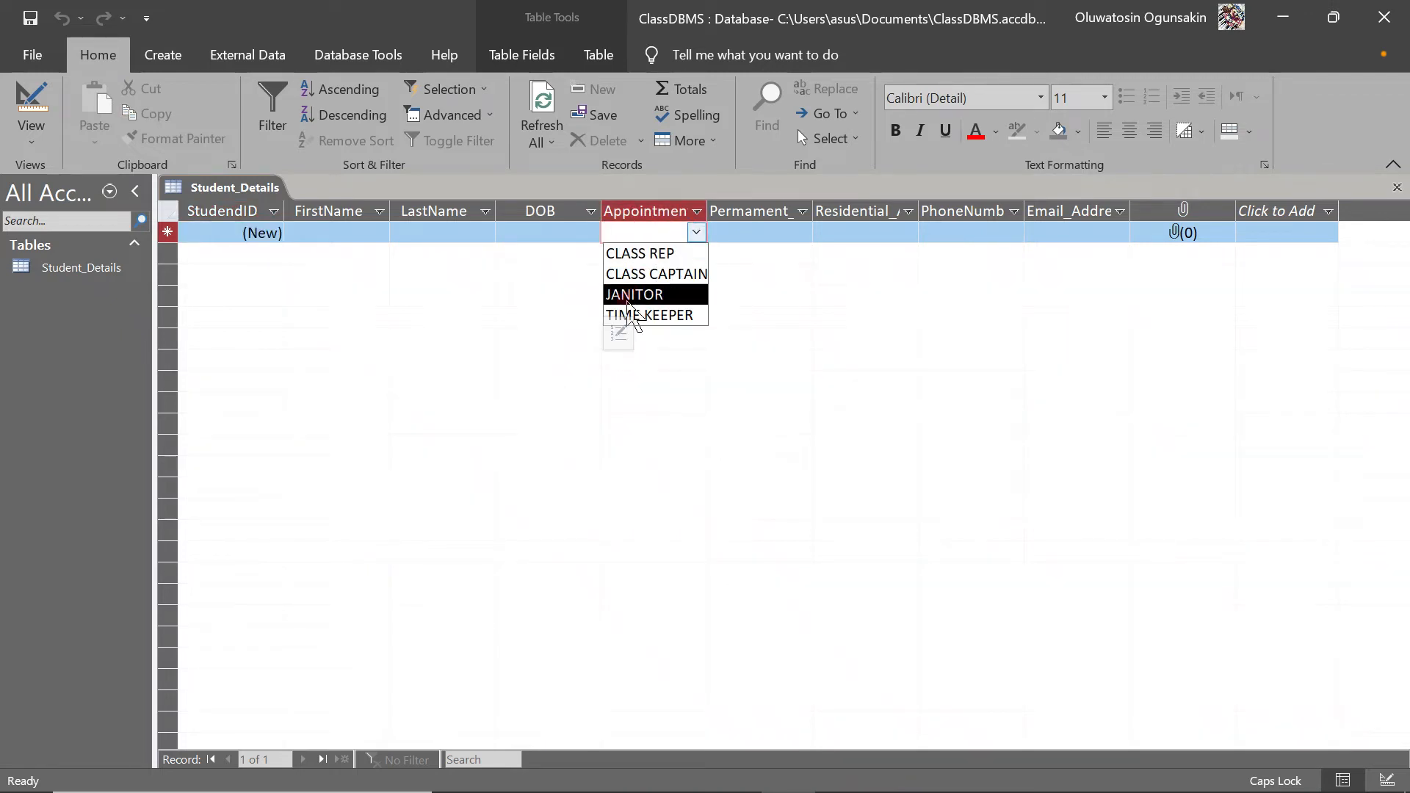
# Step: Add ASSISTANT CLASS REP to the Appointment list items without a default value, and show the field's choices again
pyautogui.click(618, 336)
pyautogui.click(582, 303)
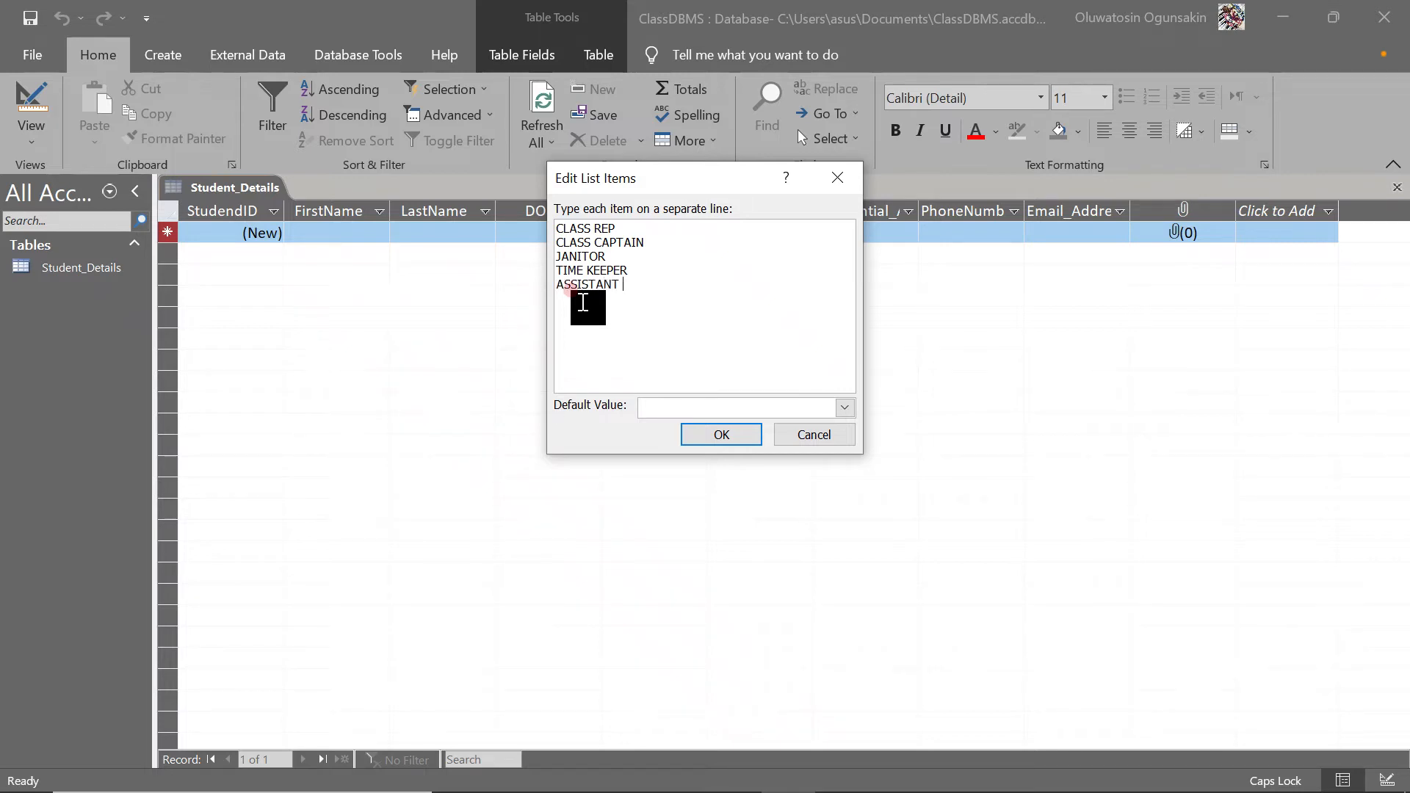
pyautogui.write('CLASS REP')
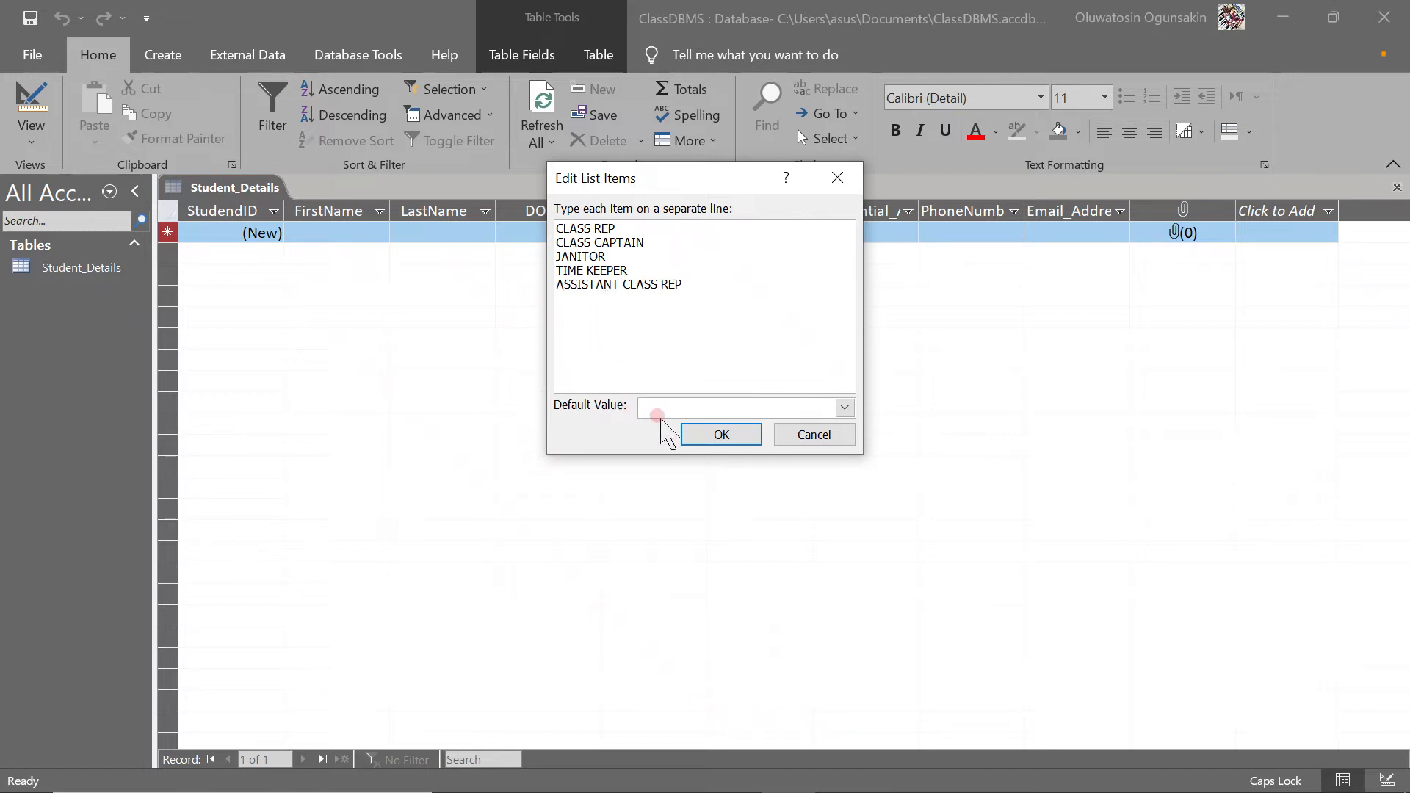
pyautogui.click(846, 409)
pyautogui.click(846, 409)
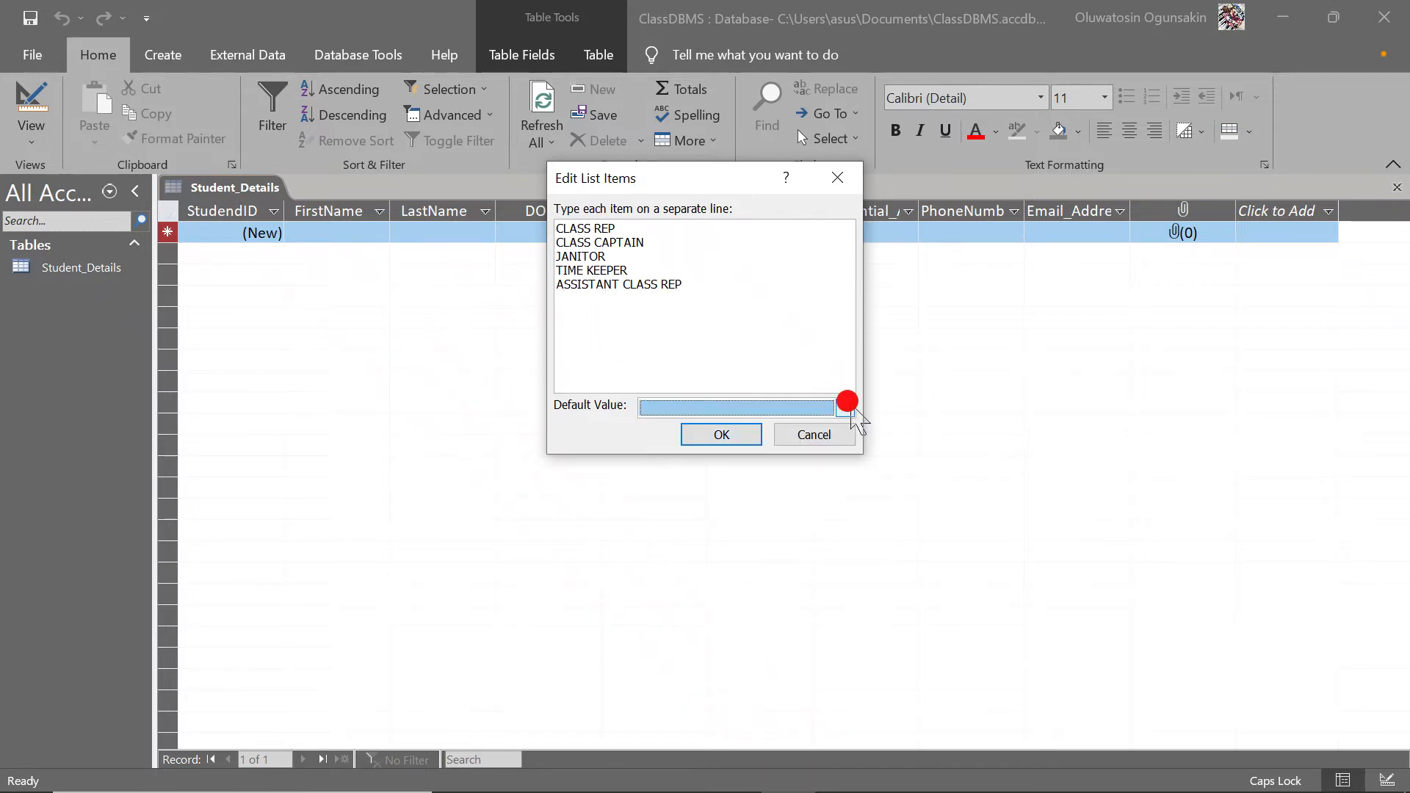
pyautogui.click(845, 409)
pyautogui.click(730, 408)
pyautogui.click(701, 435)
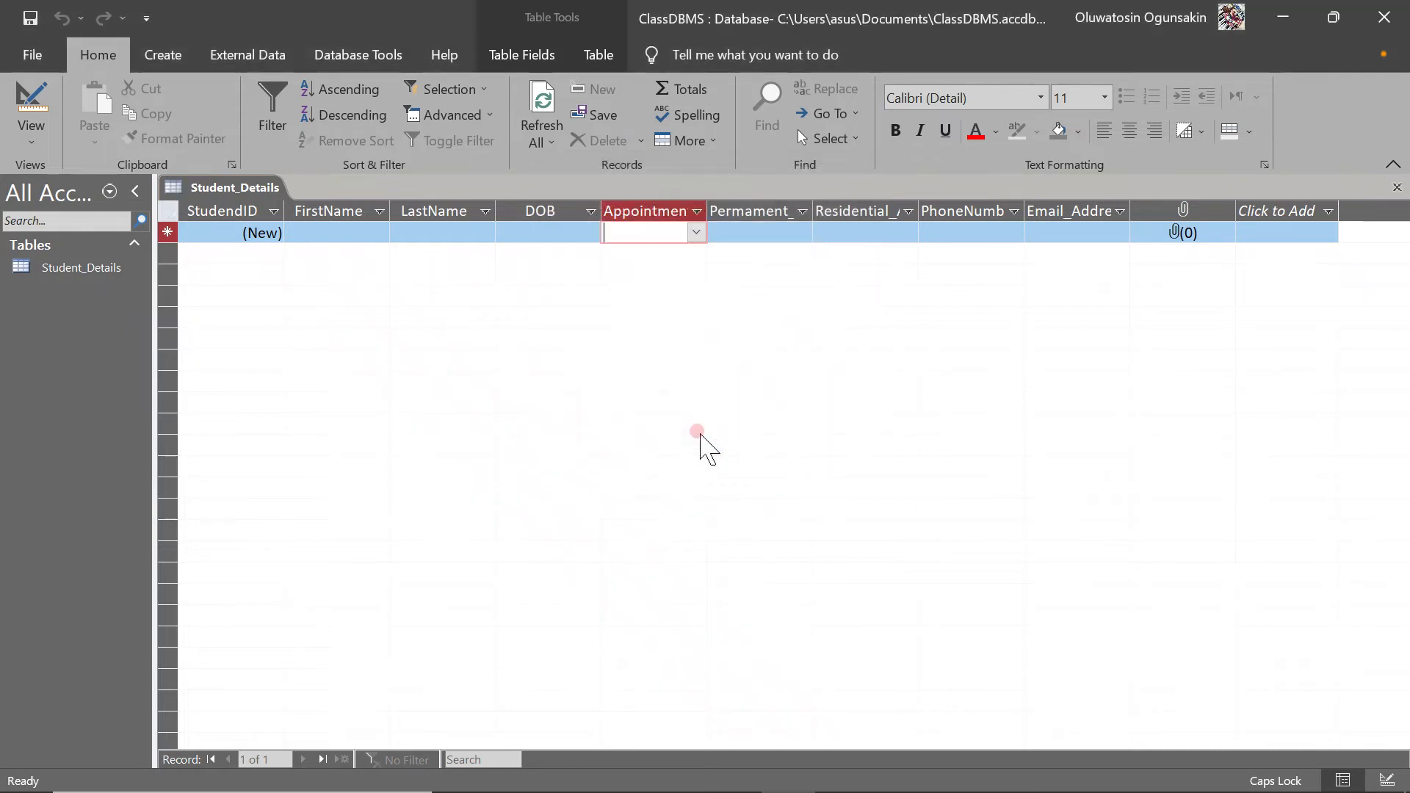
pyautogui.click(736, 235)
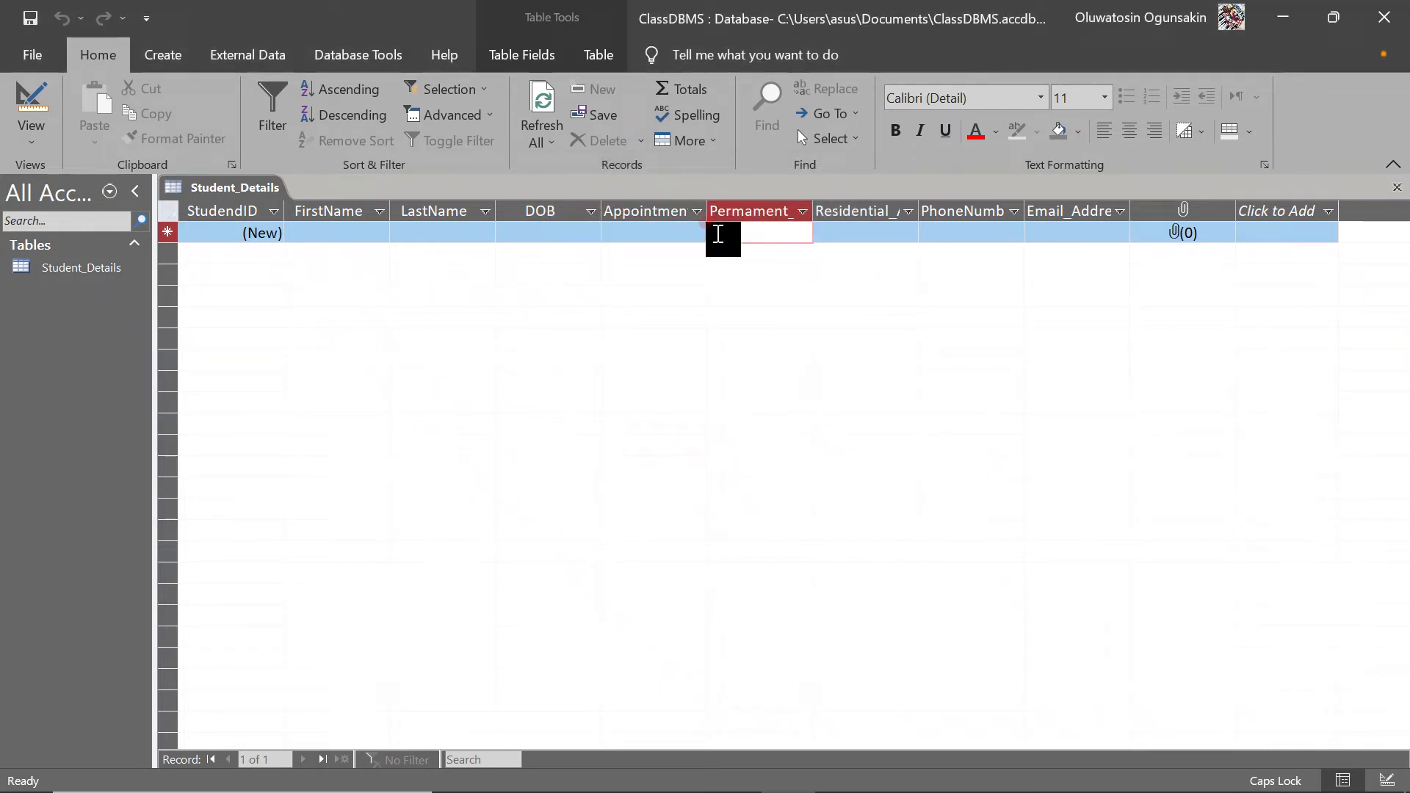
pyautogui.click(696, 232)
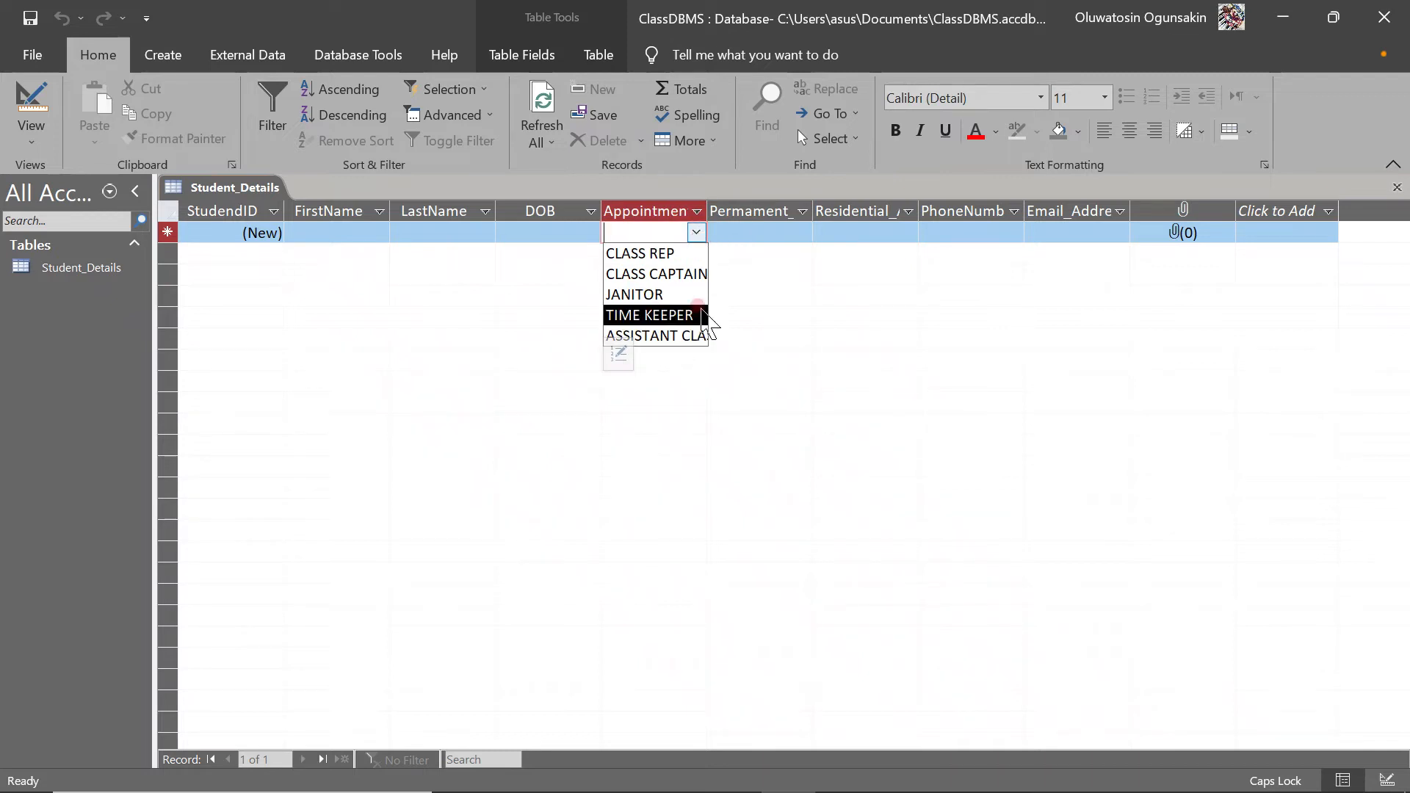
# Step: Widen the Appointment column in the datasheet to fit its longest choice, ASSISTANT CLASS REP
pyautogui.doubleClick(707, 211)
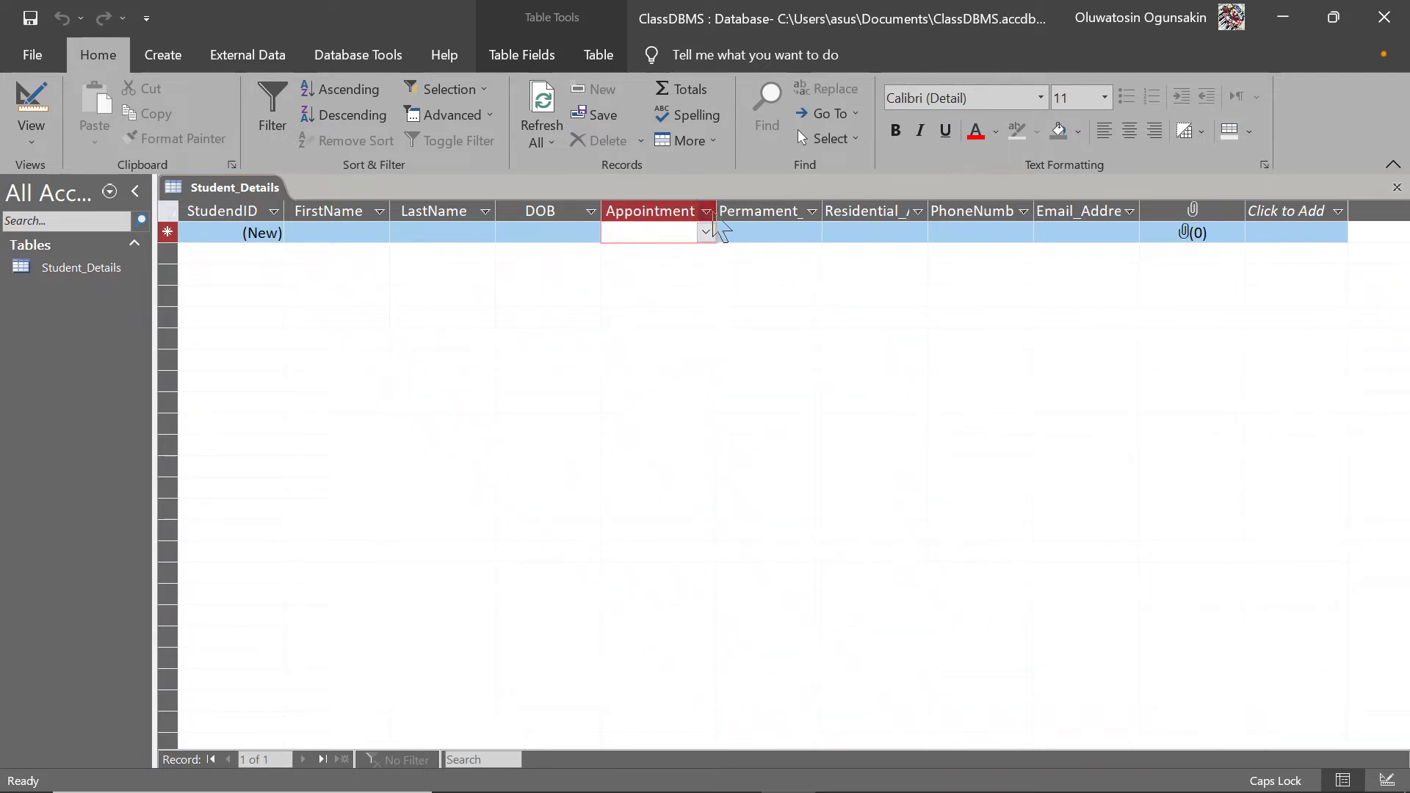
pyautogui.click(705, 232)
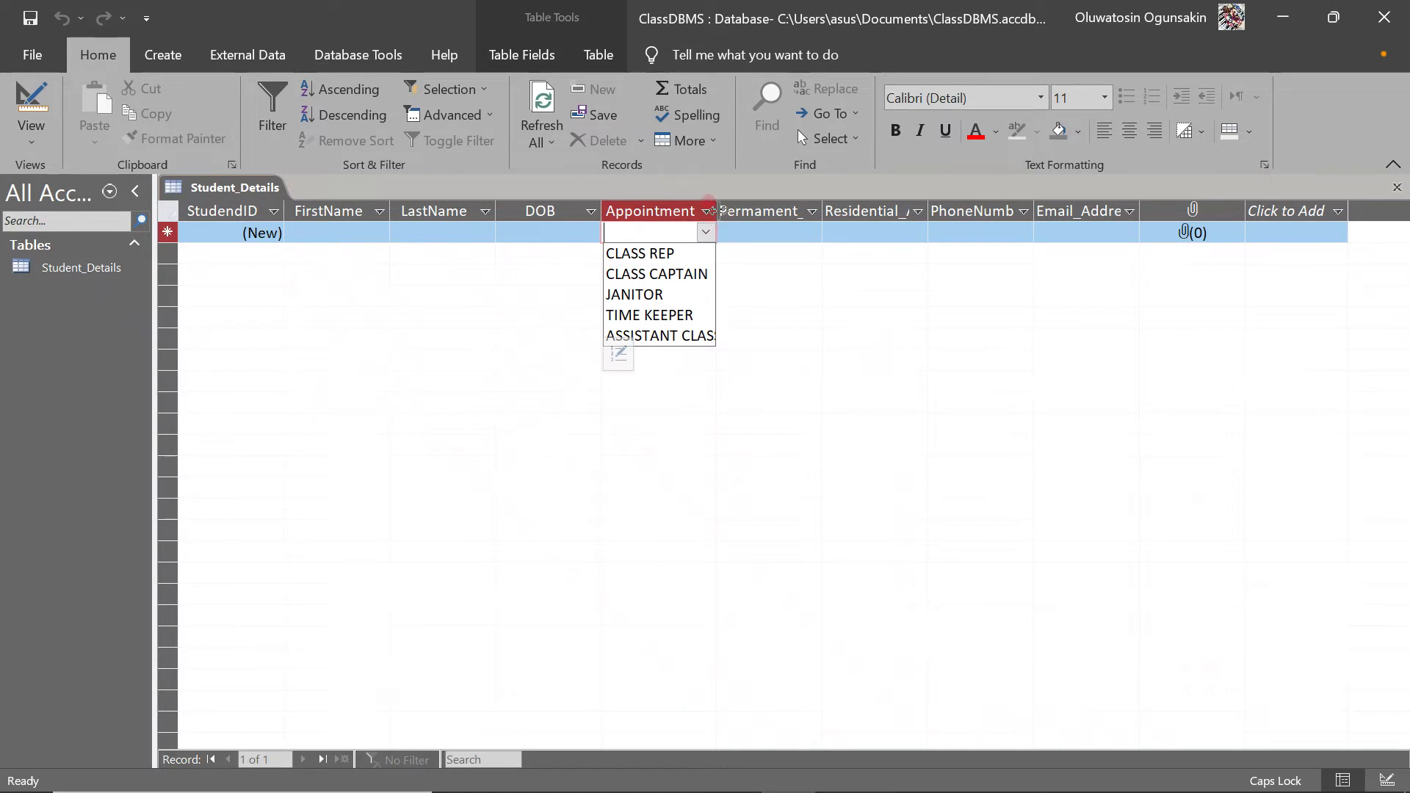
pyautogui.doubleClick(712, 210)
pyautogui.click(753, 233)
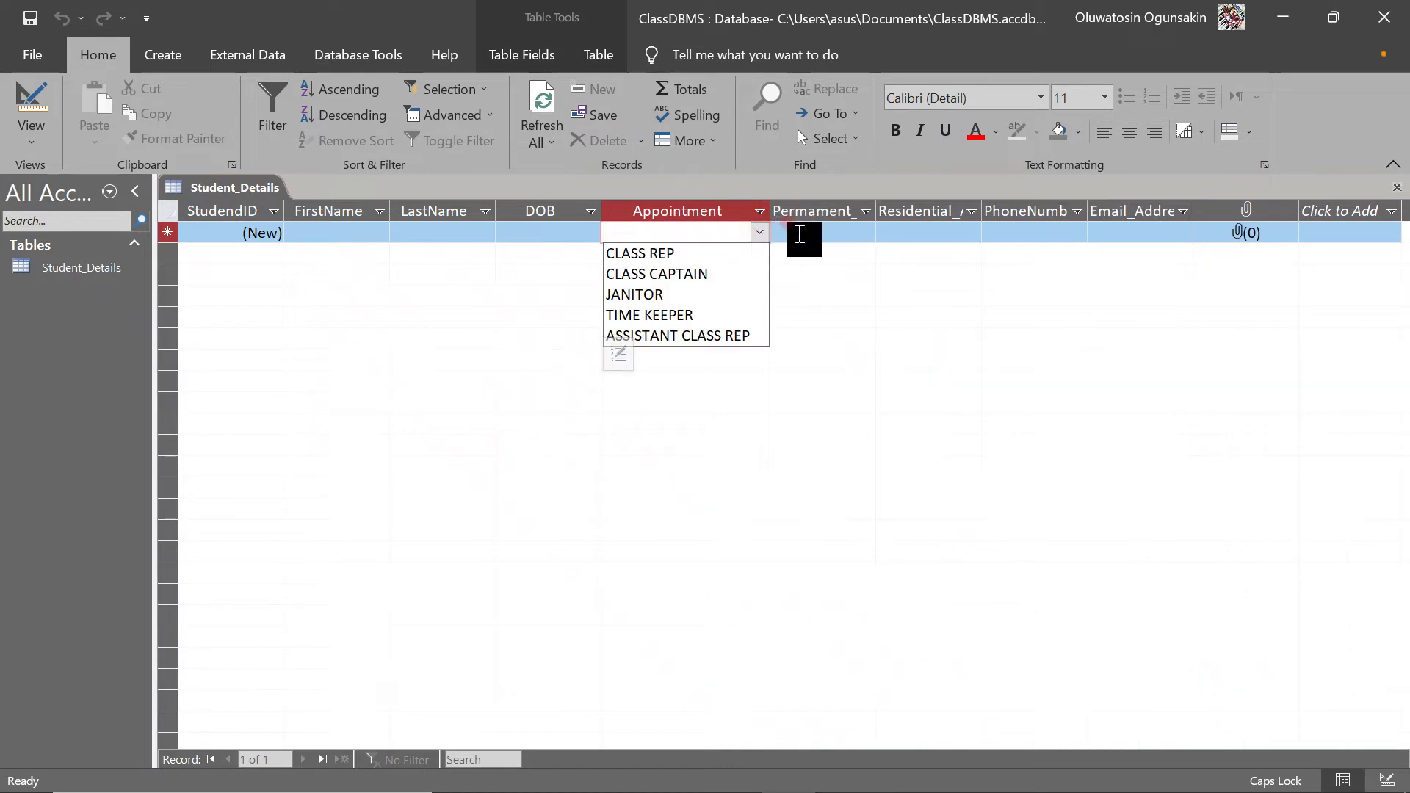
pyautogui.click(792, 232)
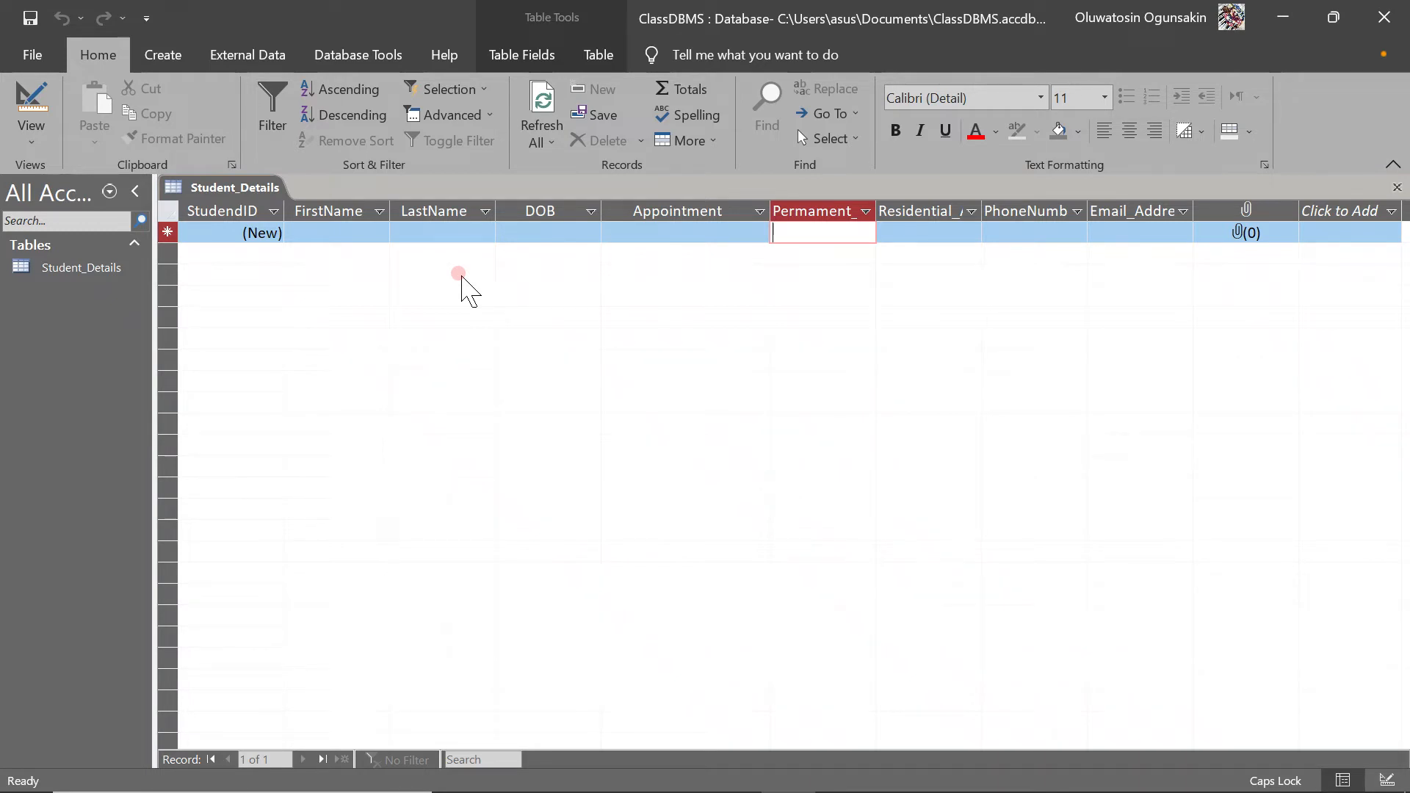
# Step: Create a new table in Design view with an ASSESSMENT_ID field of the AutoNumber data type
pyautogui.click(166, 56)
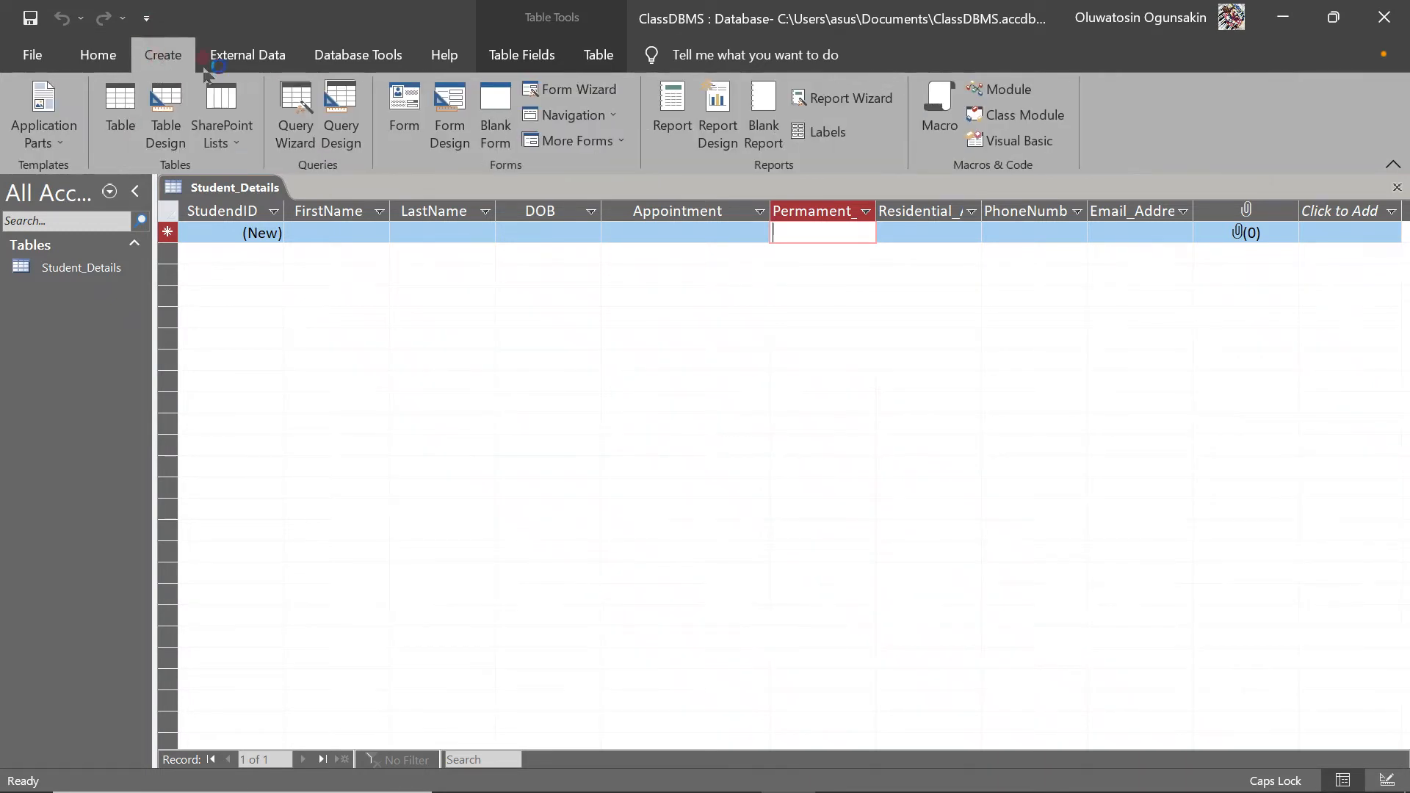
pyautogui.click(167, 94)
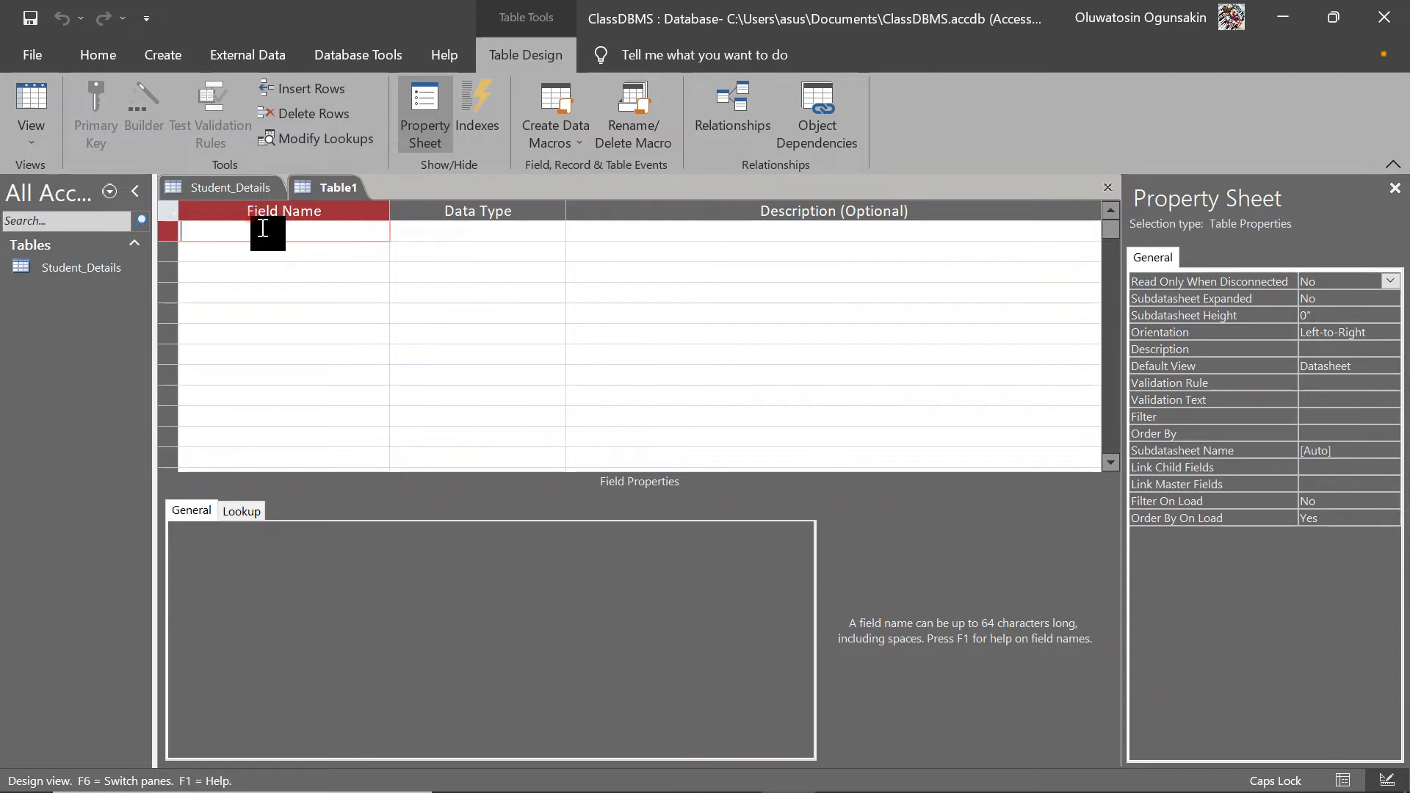
pyautogui.write('ASSESSMENT_ID')
pyautogui.press('Tab')
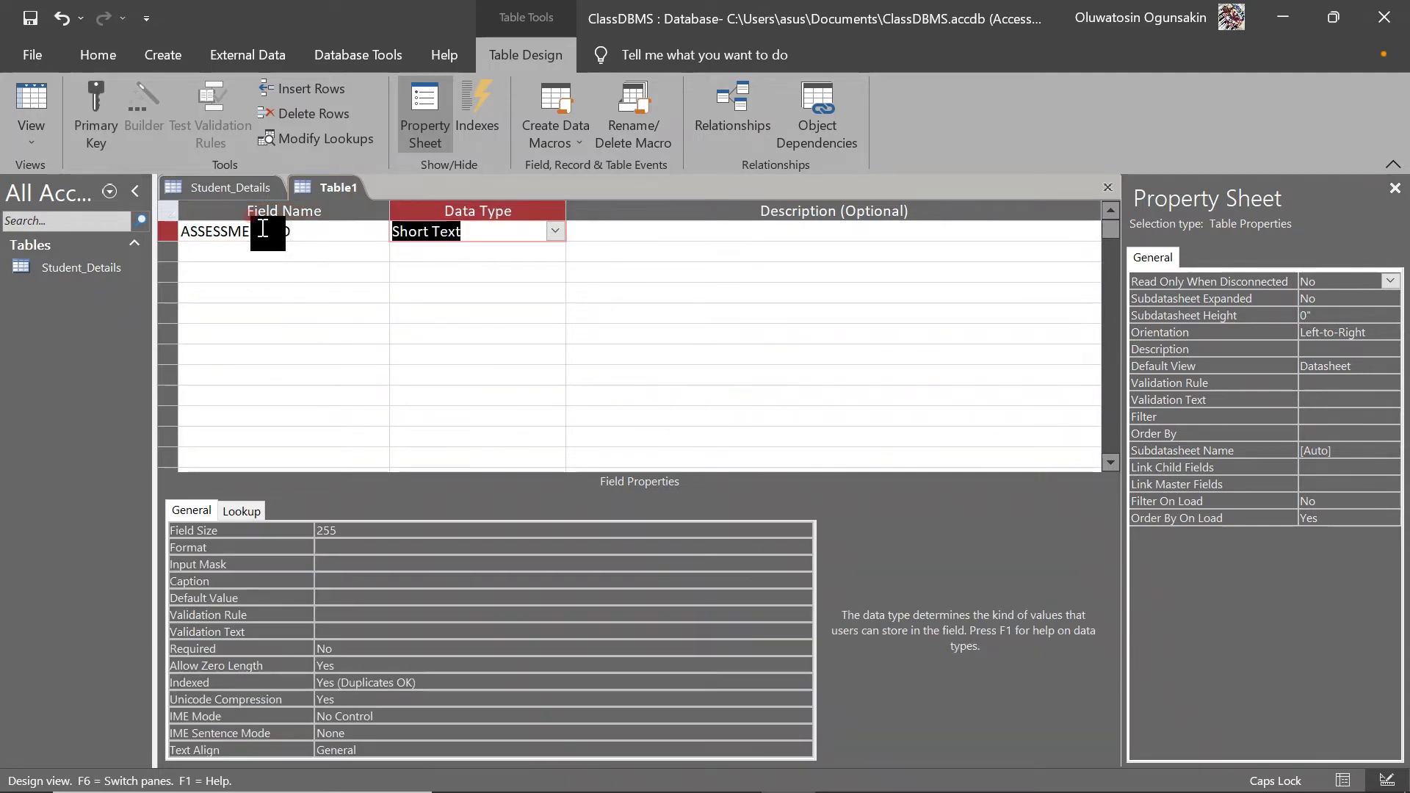
pyautogui.write('A')
pyautogui.press('Tab')
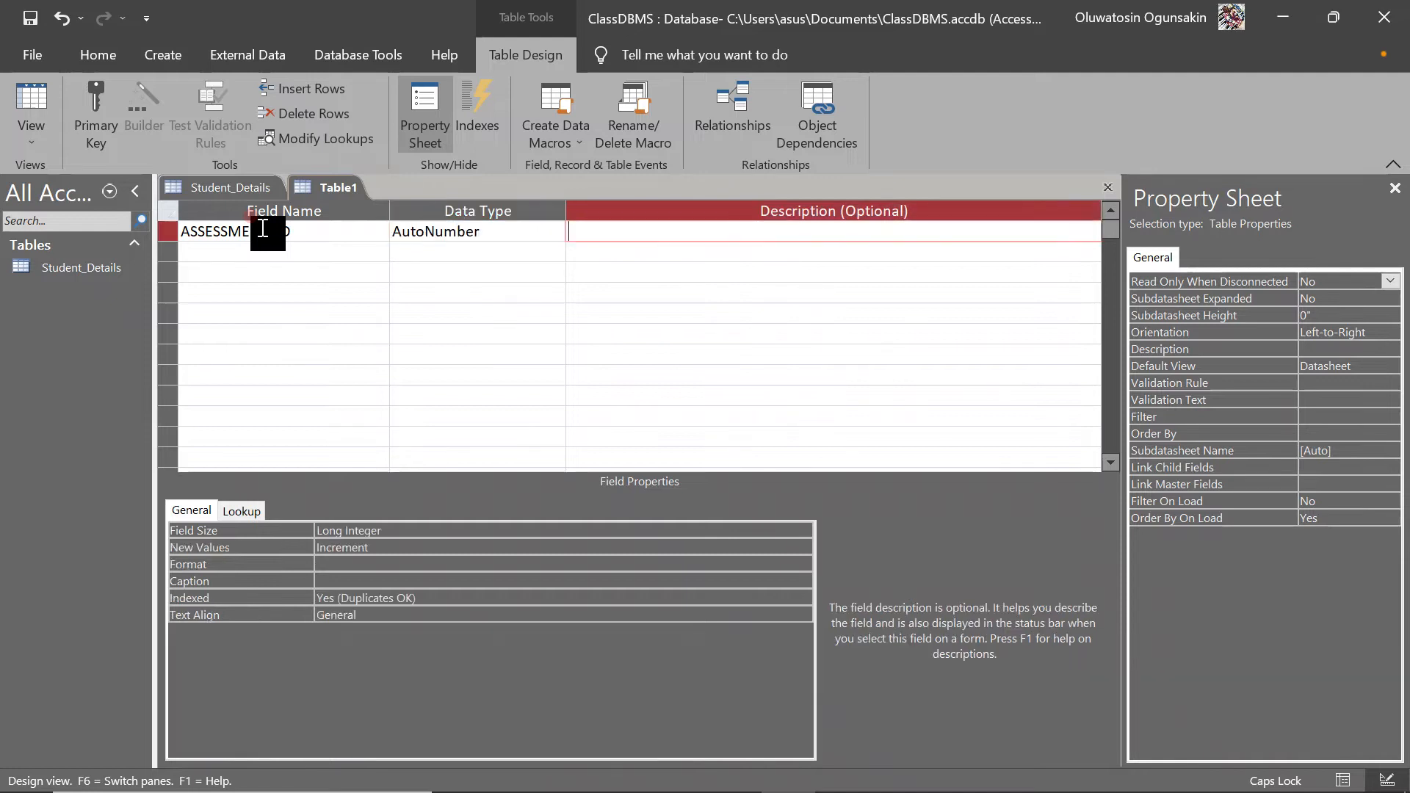
pyautogui.press('Tab')
# Step: Add a STUDENT_ID field with the Number data type to the new table
pyautogui.write('STU')
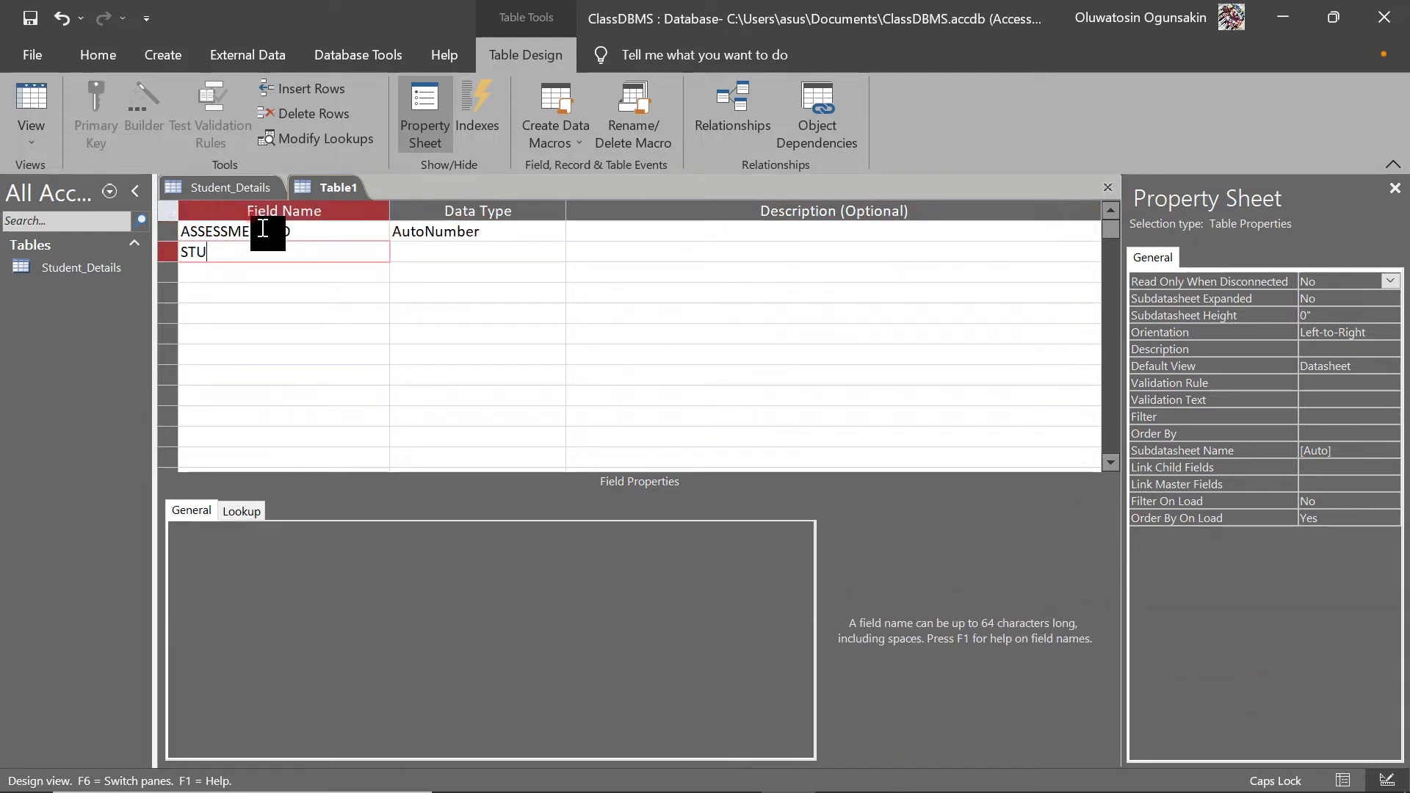
pyautogui.write('DENT_ID')
pyautogui.press('BackSpace')
pyautogui.press('BackSpace')
pyautogui.press('BackSpace')
pyautogui.write('_ID')
pyautogui.press('Tab')
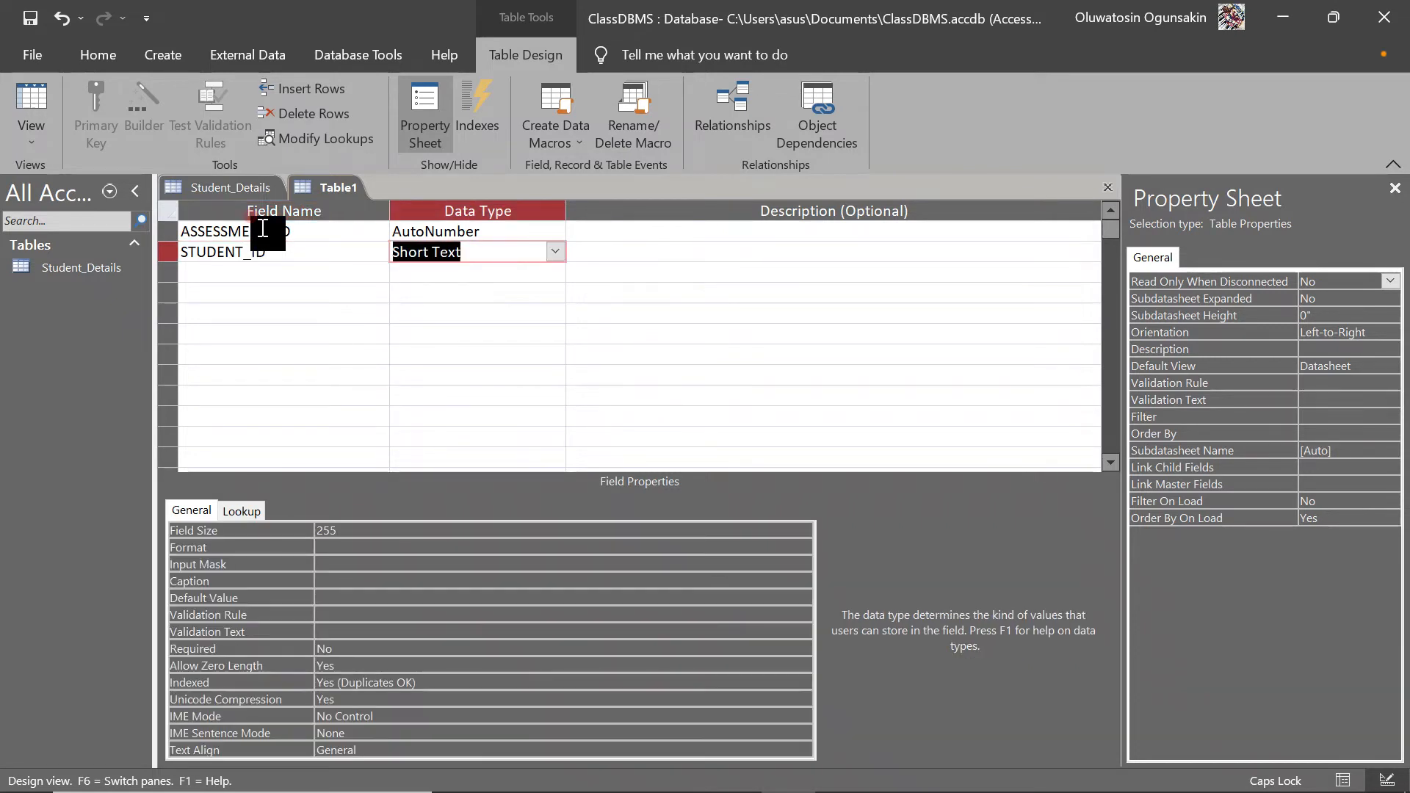
pyautogui.write('Number')
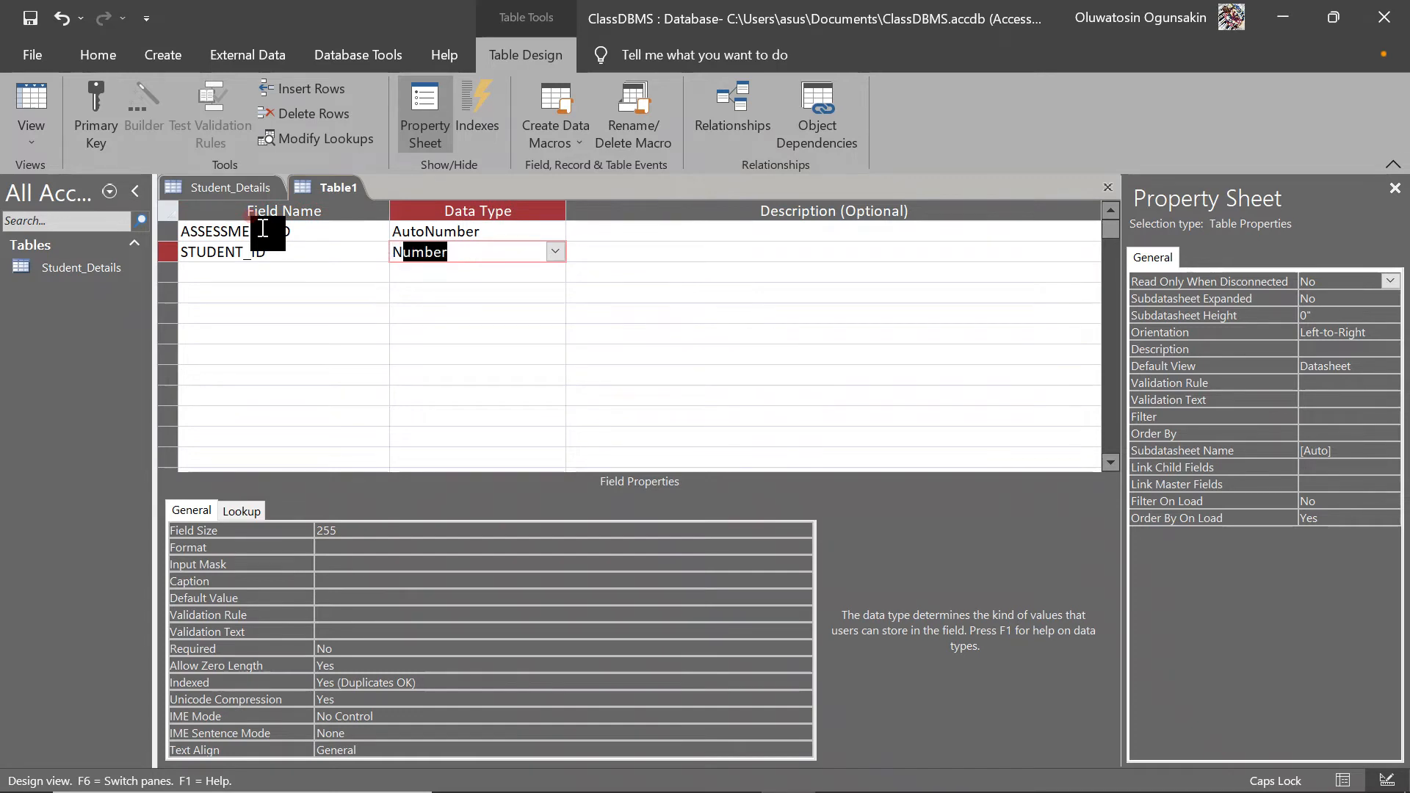
pyautogui.press('Tab')
pyautogui.press('Tab')
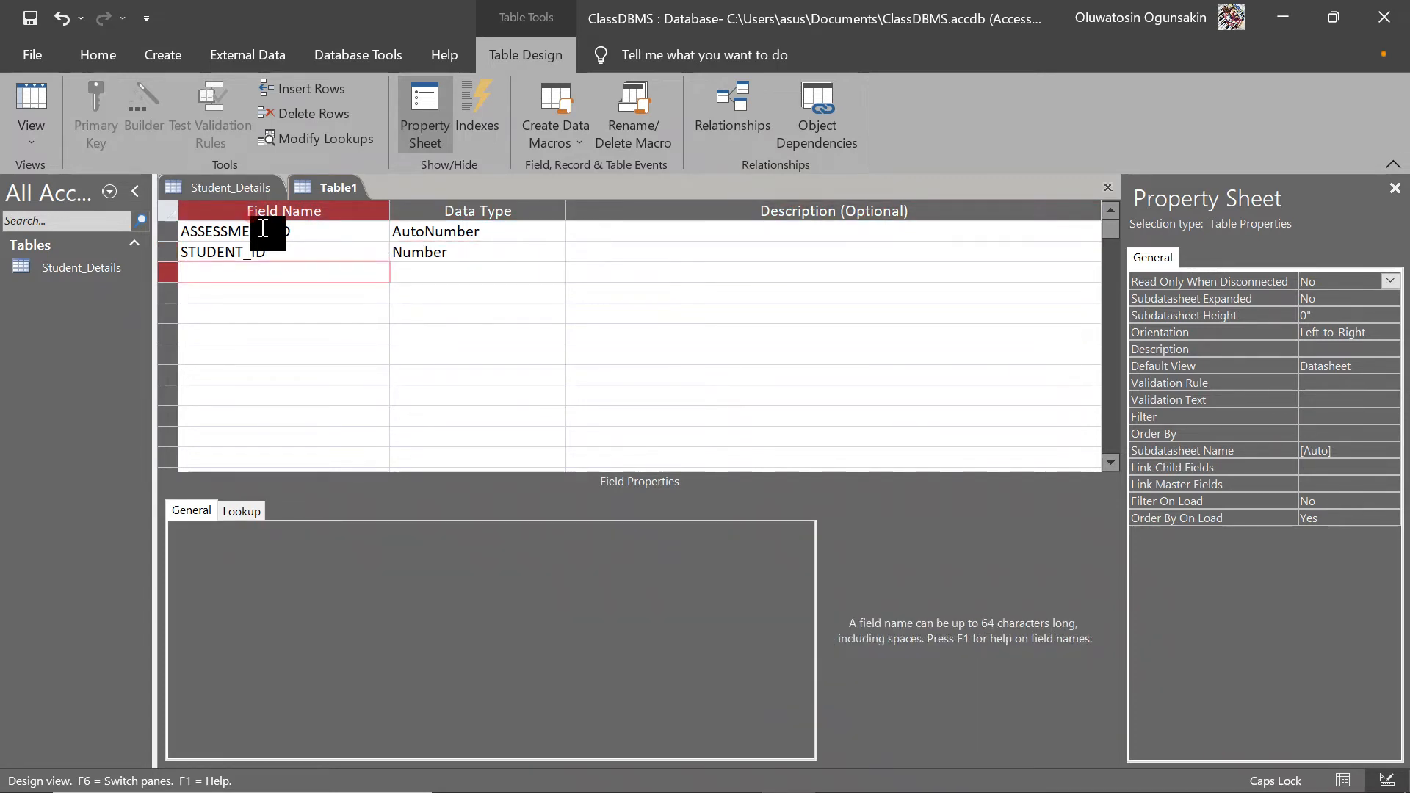
# Step: Add a third field named ASSESSMENT_TYPE below STUDENT_ID
pyautogui.write('ASSESSMENT')
pyautogui.press('Tab')
pyautogui.write('TYP')
pyautogui.press('BackSpace')
pyautogui.press('BackSpace')
pyautogui.press('BackSpace')
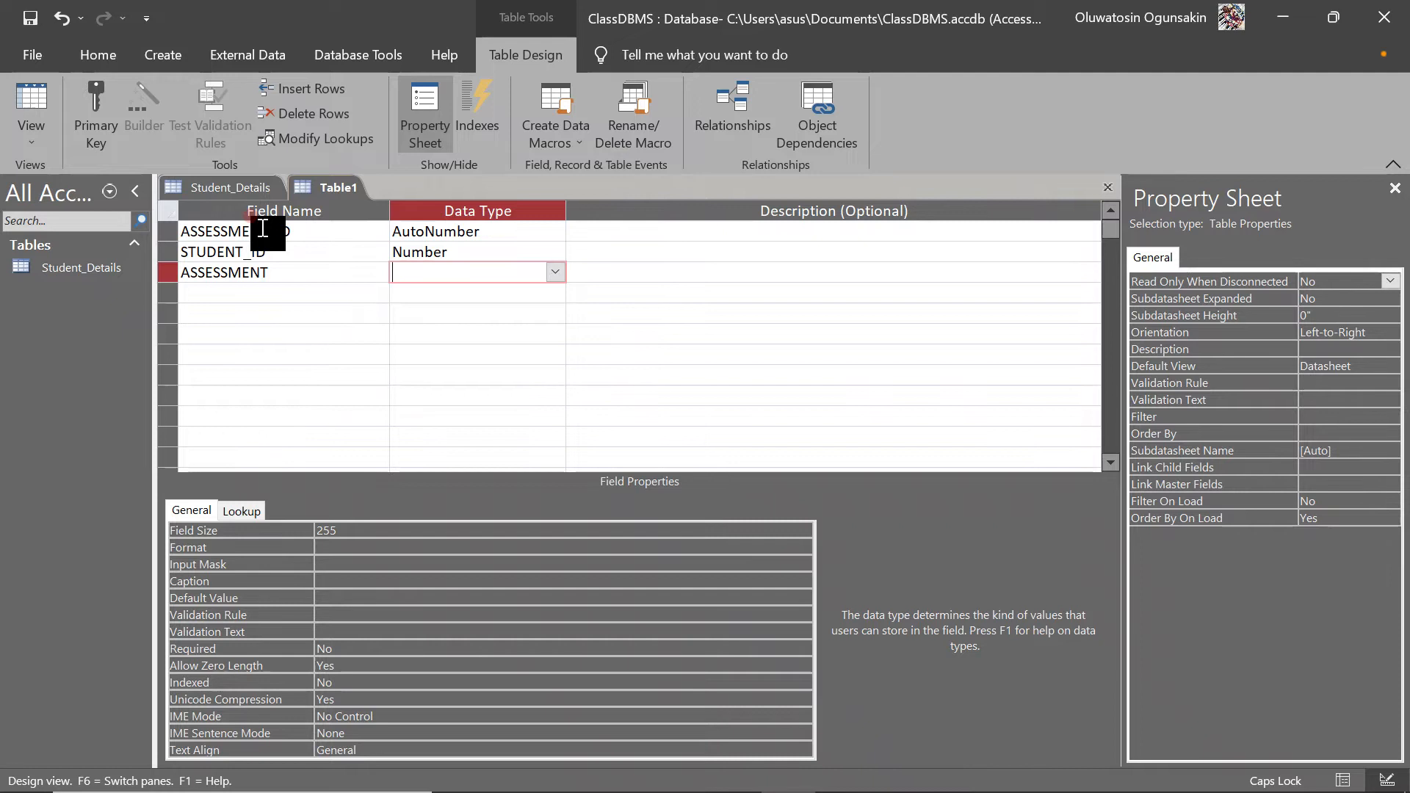
pyautogui.press('Tab')
pyautogui.press('Return')
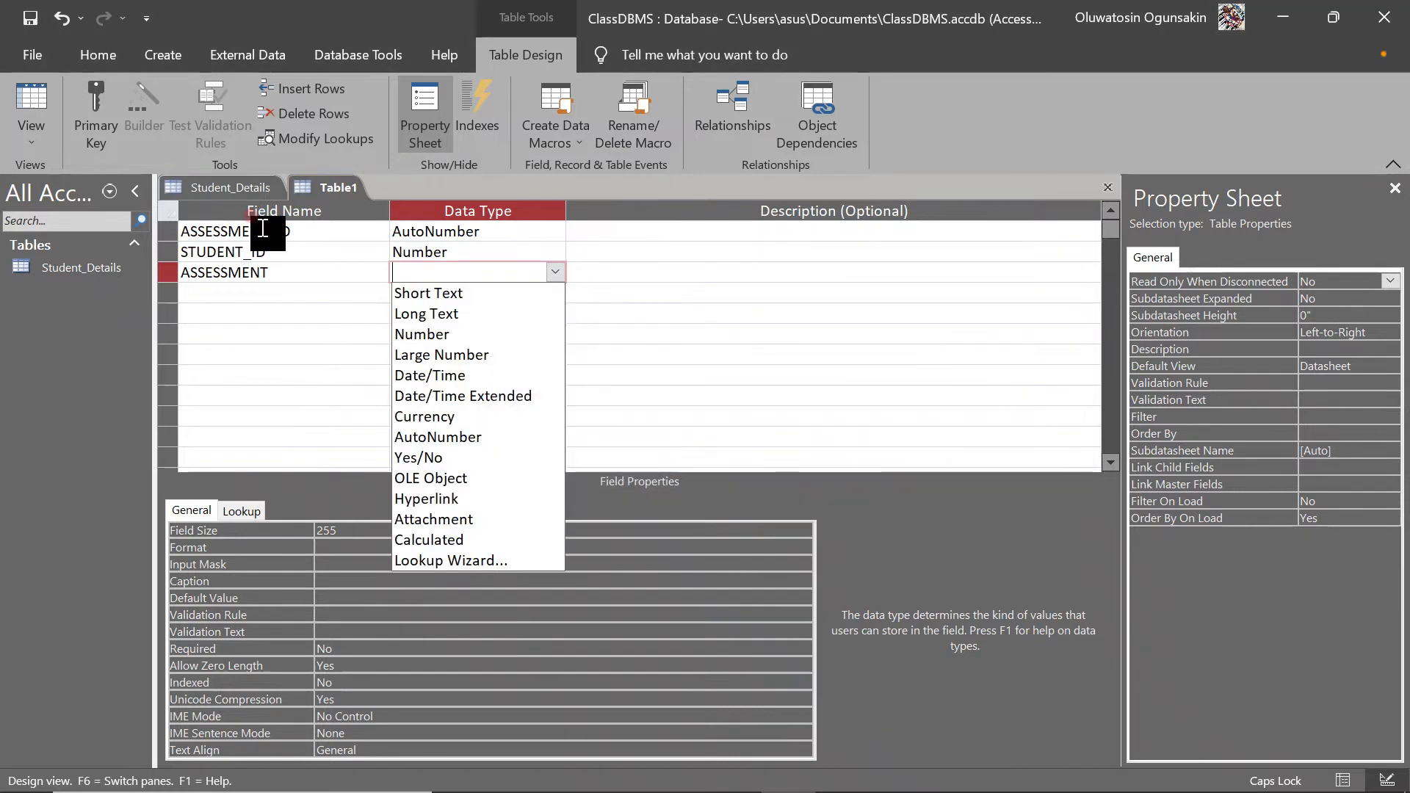
pyautogui.press('Down')
pyautogui.hotkey('shift', 'Tab')
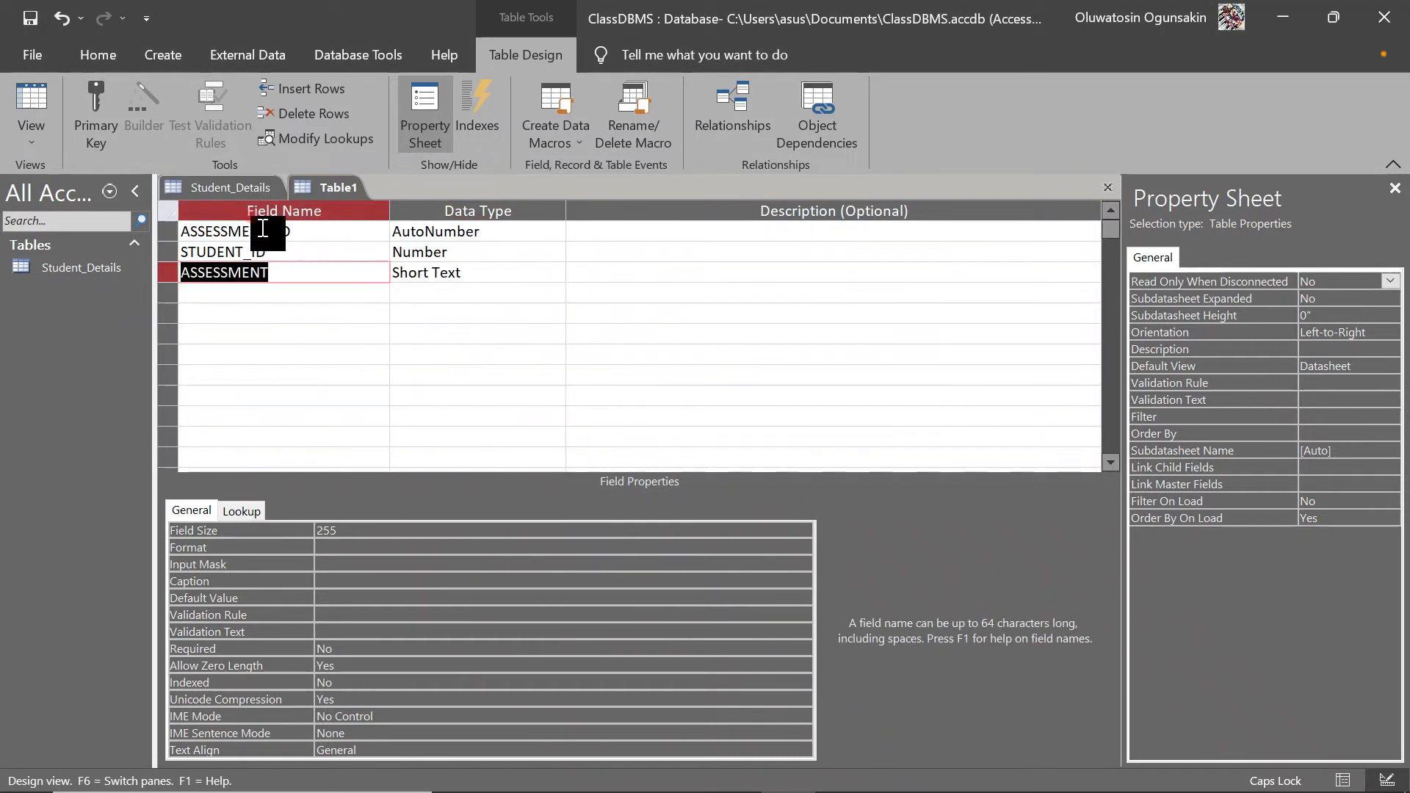
pyautogui.write('ASSESSMENT_TYPE')
pyautogui.press('Tab')
# Step: Start the Lookup Wizard as the ASSESSMENT_TYPE data type and choose to supply the list values manually
pyautogui.write('LO')
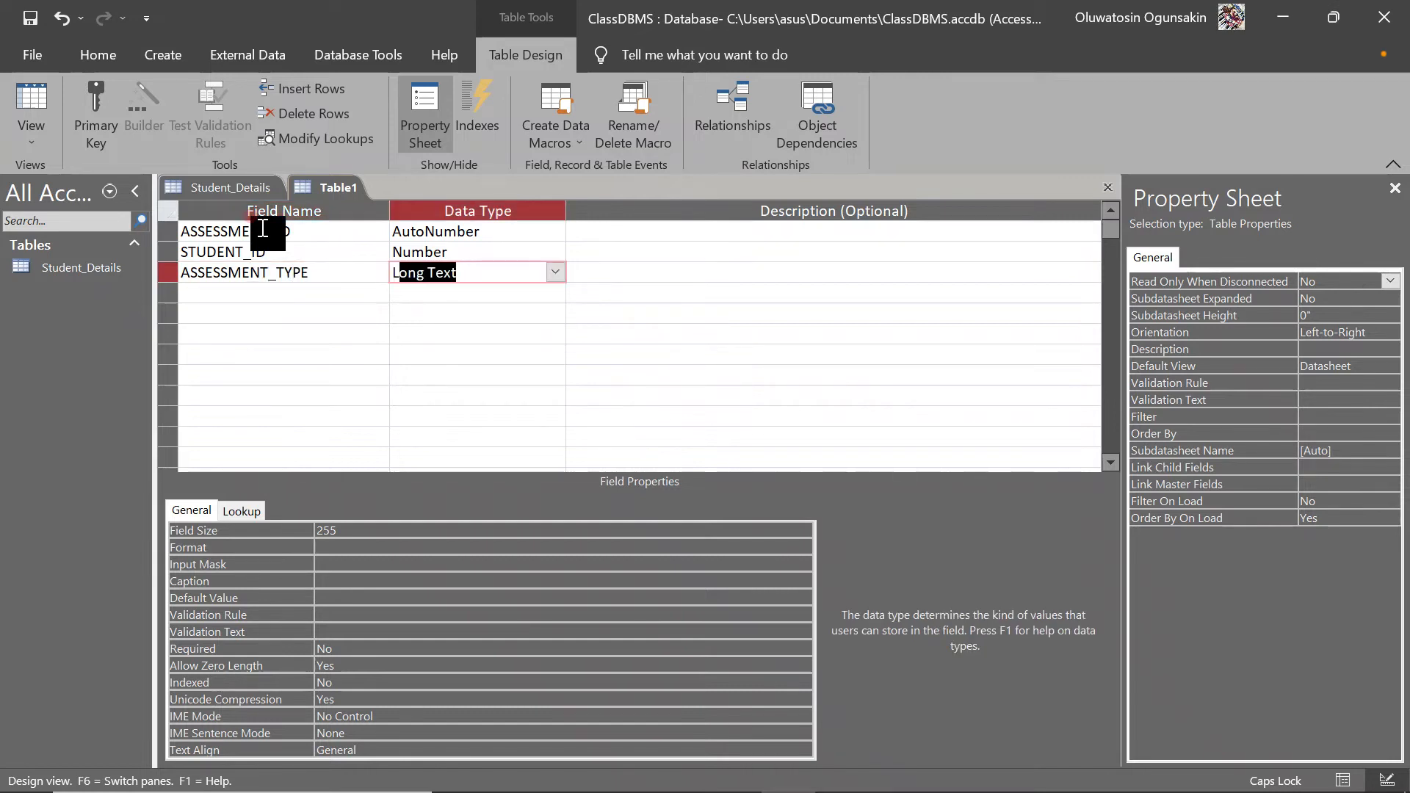
pyautogui.write('OKup Wizard...')
pyautogui.press('Return')
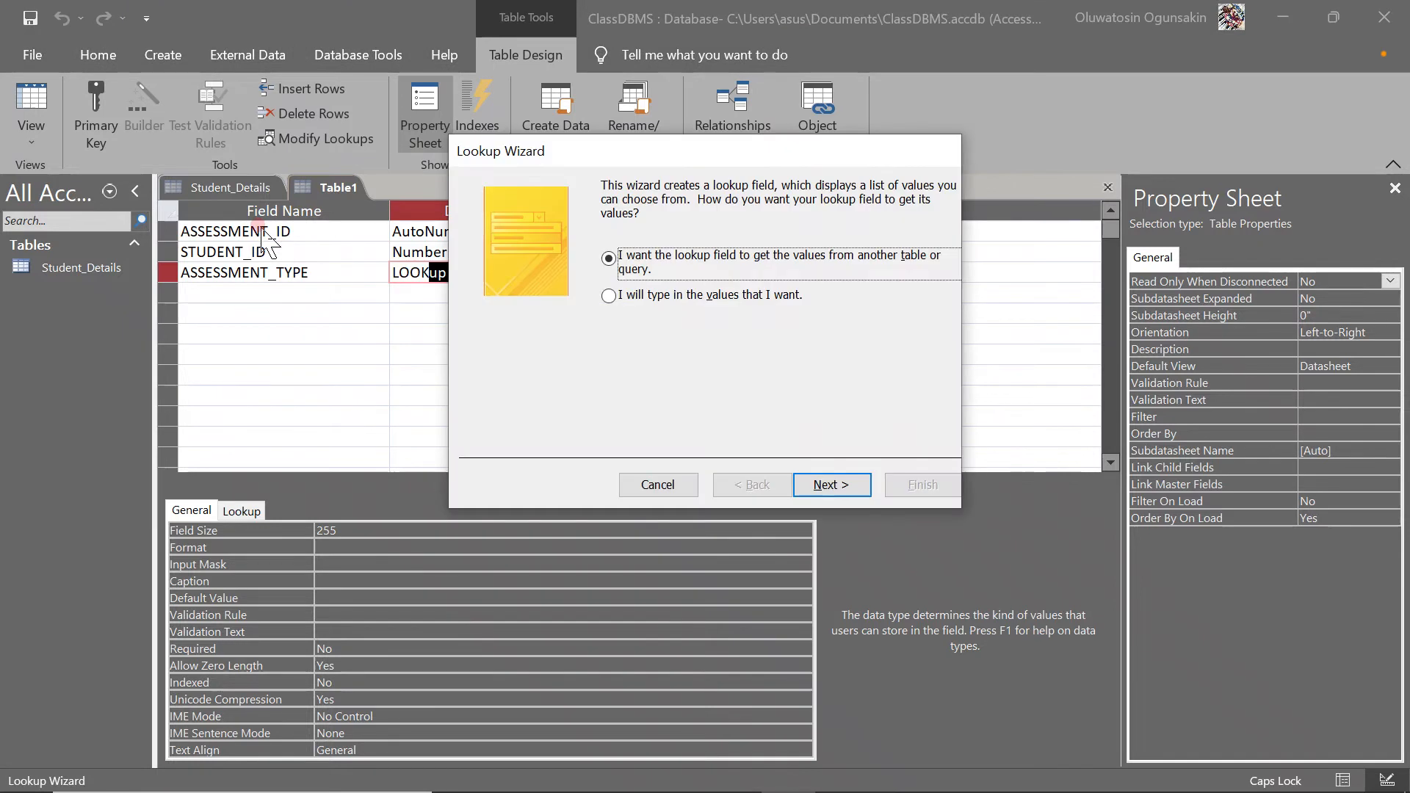
pyautogui.click(690, 296)
pyautogui.click(828, 485)
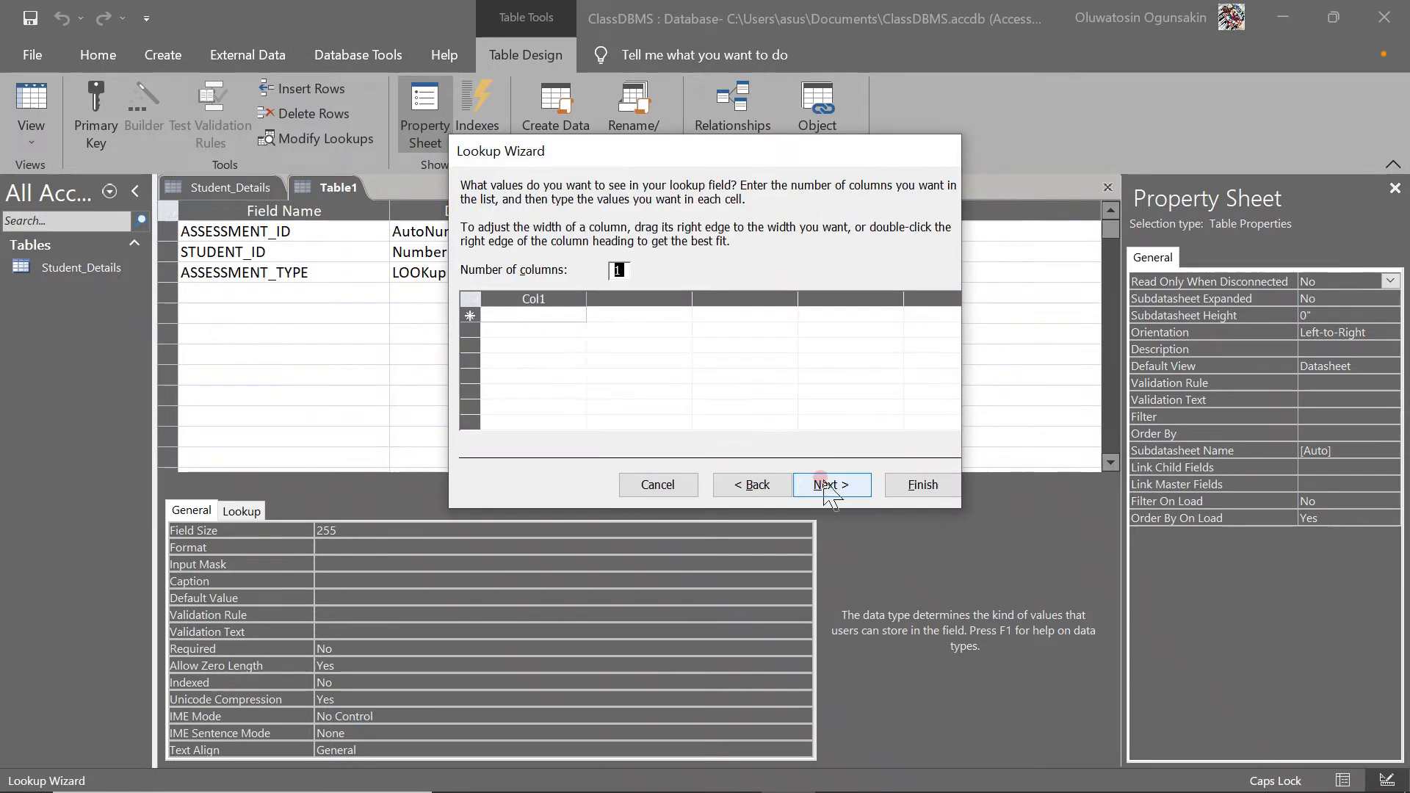
# Step: Enter TEST, EXAM, PT and ATTENDANCE as the lookup values in a single column
pyautogui.click(526, 311)
pyautogui.write('TEST')
pyautogui.press('Tab')
pyautogui.write('EXAM')
pyautogui.press('Tab')
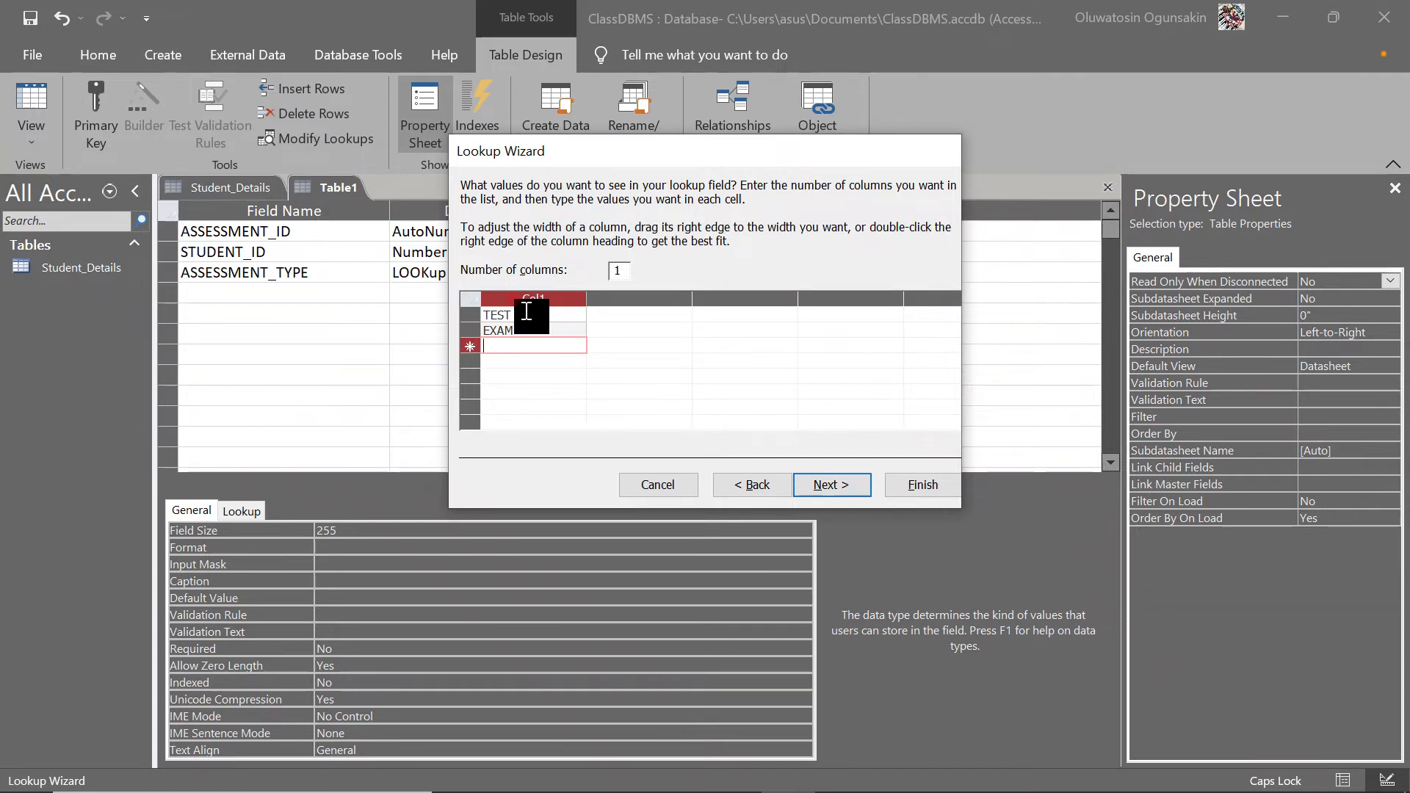
pyautogui.write('PHYSICAL')
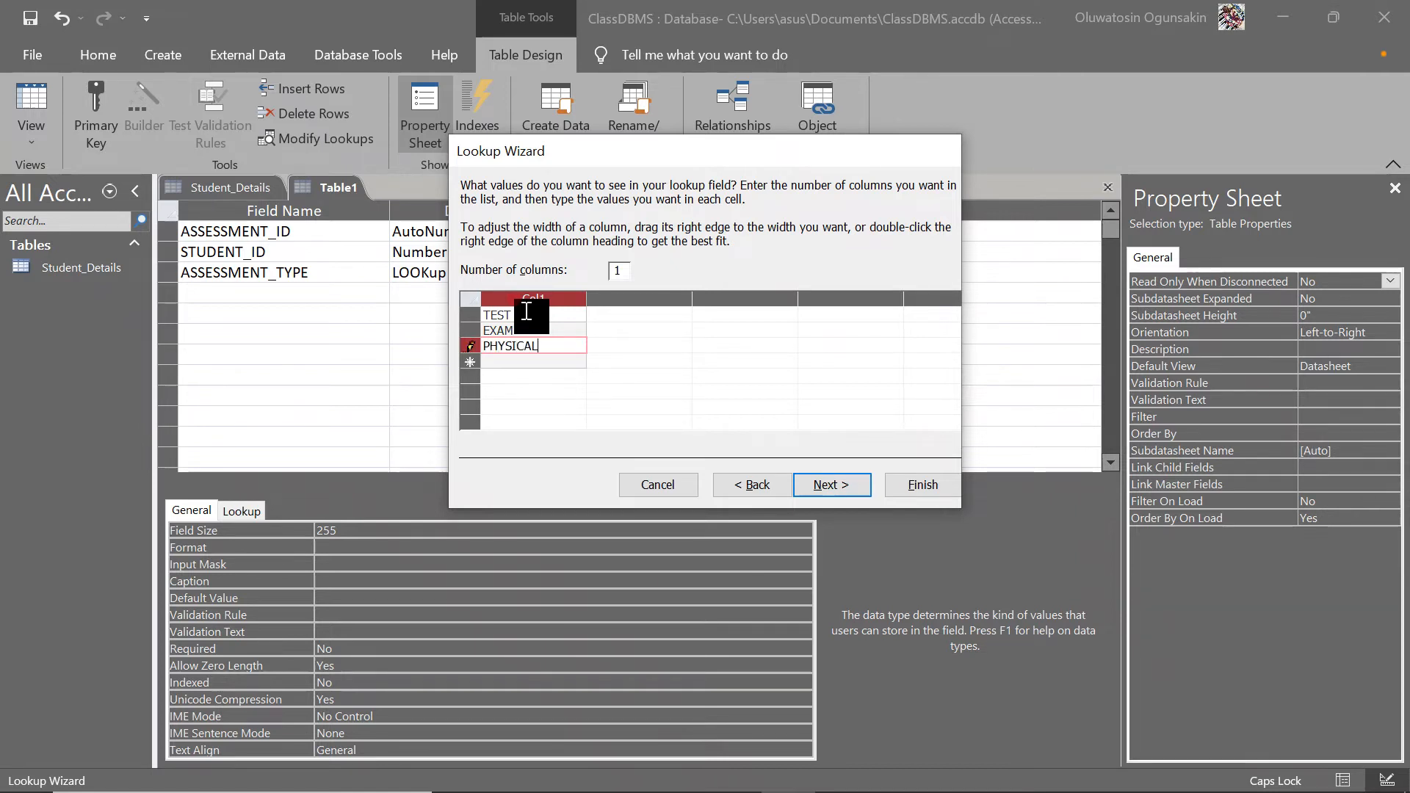
pyautogui.press('Tab')
pyautogui.write('ATT')
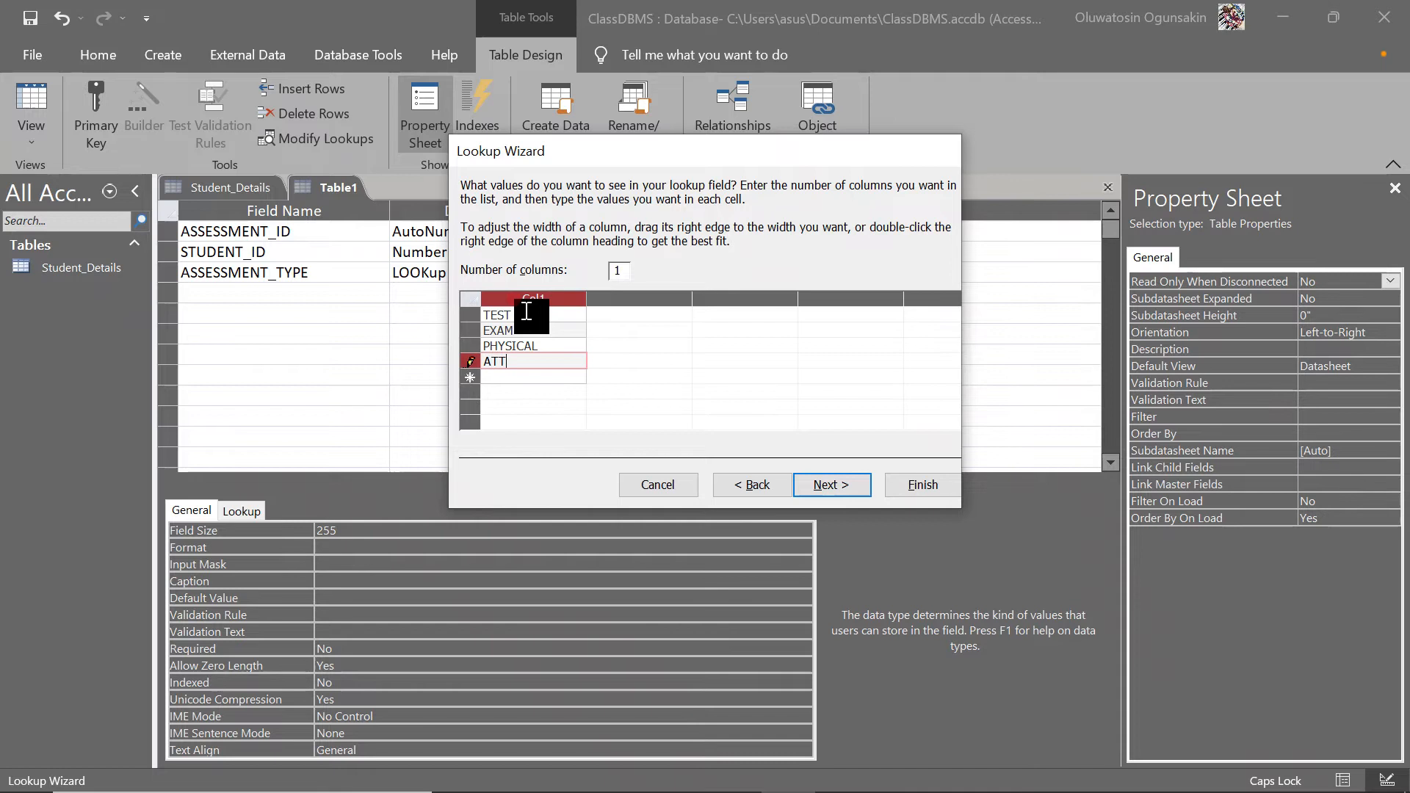
pyautogui.write('ENTANCE')
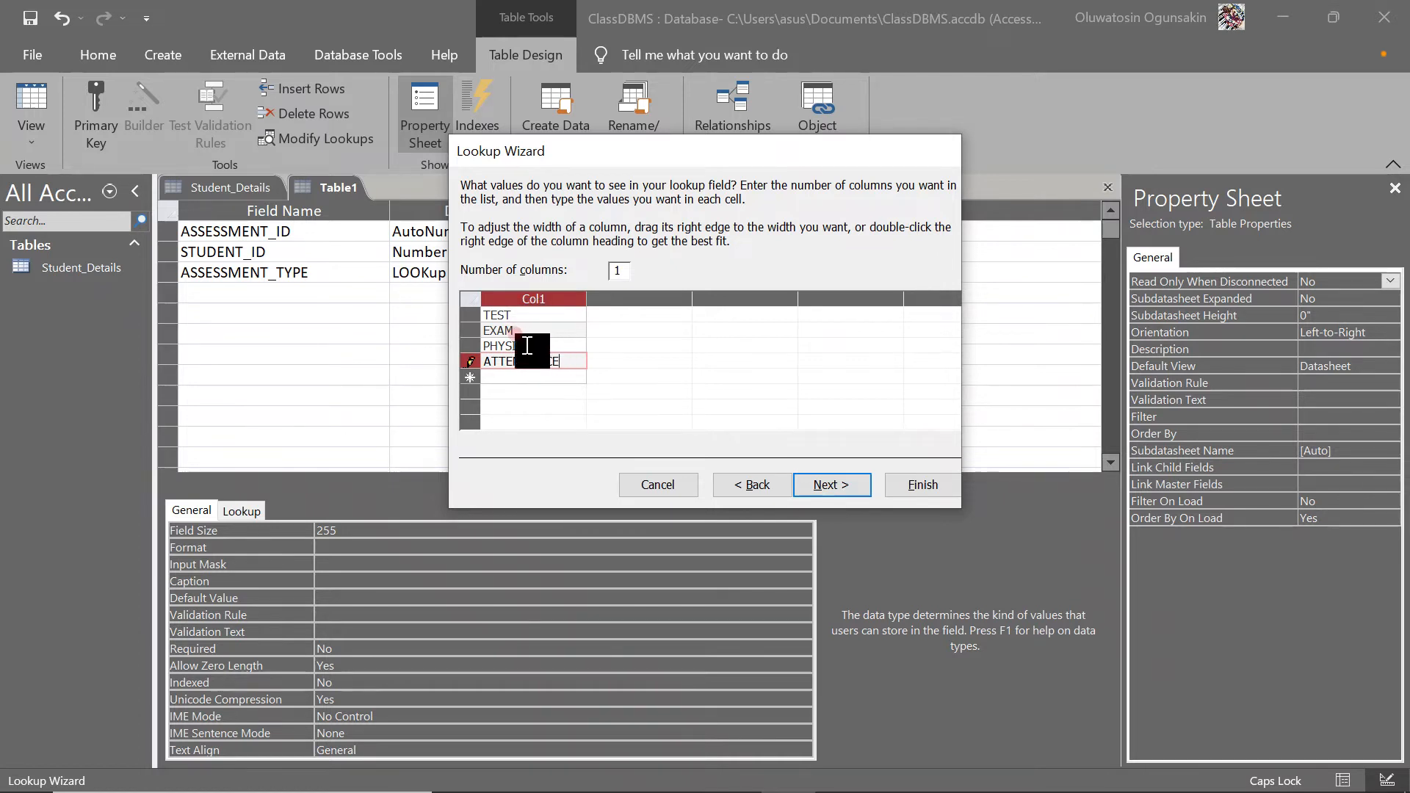
pyautogui.doubleClick(526, 346)
pyautogui.write('PT')
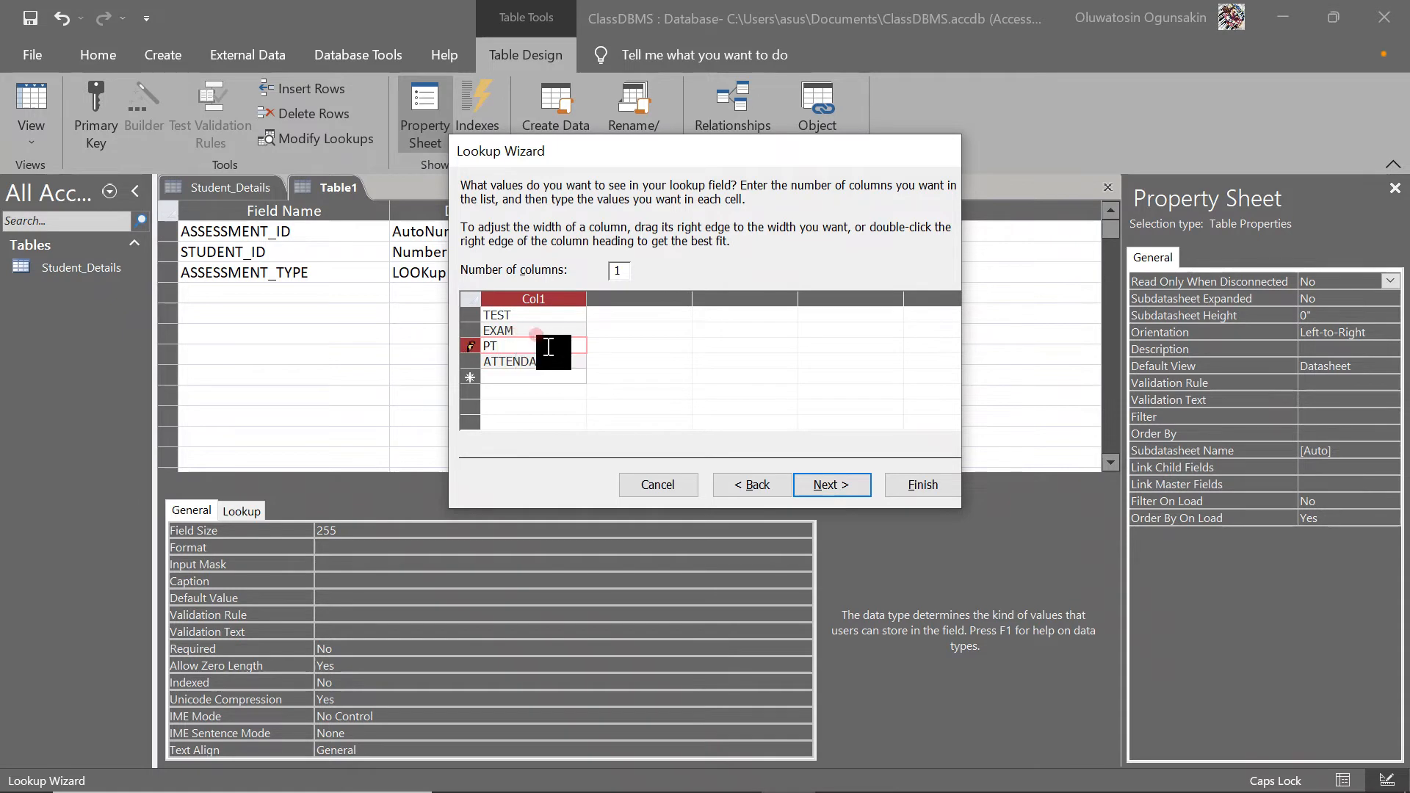
# Step: Enable Limit To List and finish the lookup field with the label ASSESSMENT_TYPE
pyautogui.click(823, 491)
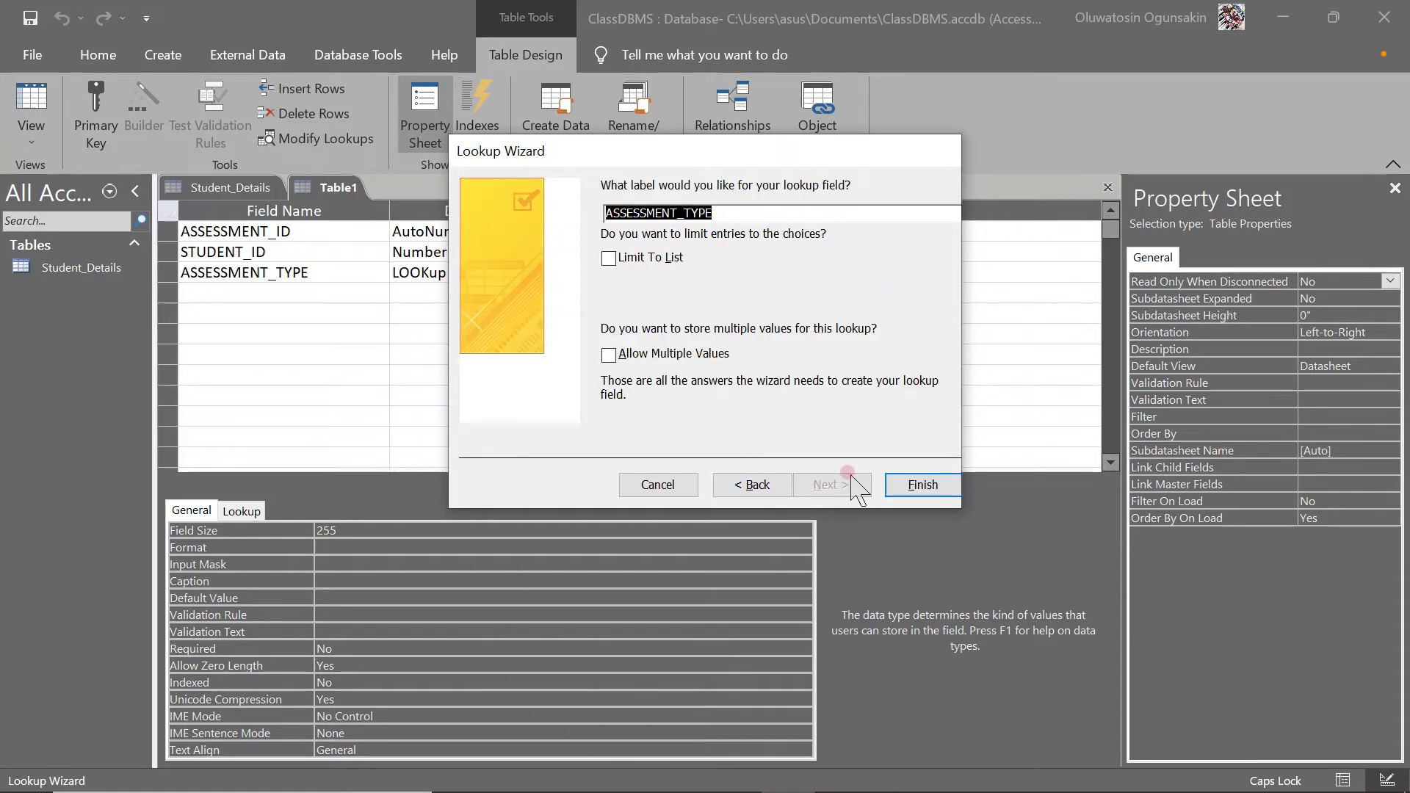
pyautogui.click(646, 258)
pyautogui.click(906, 482)
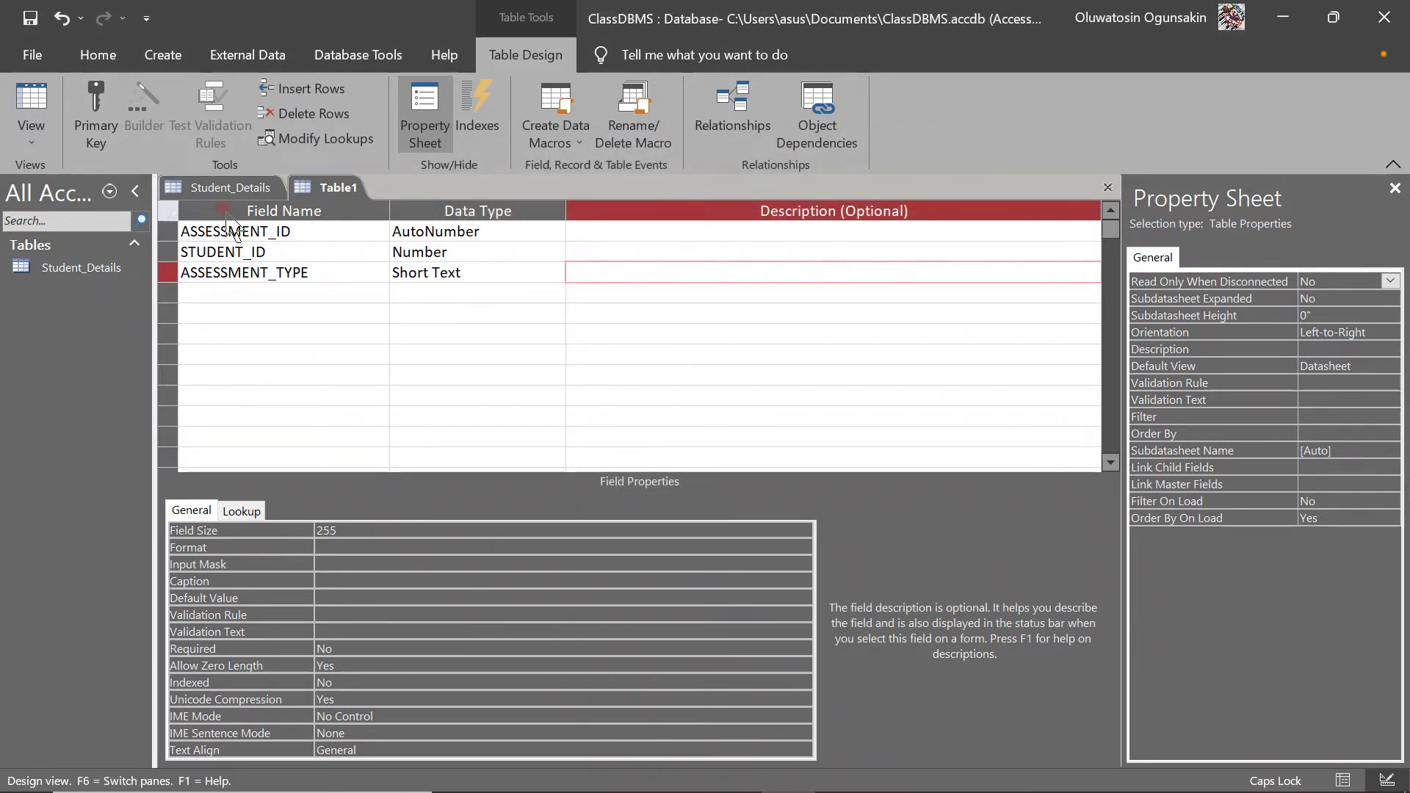
# Step: Add a SCORE field with the Number data type below ASSESSMENT_TYPE
pyautogui.click(215, 307)
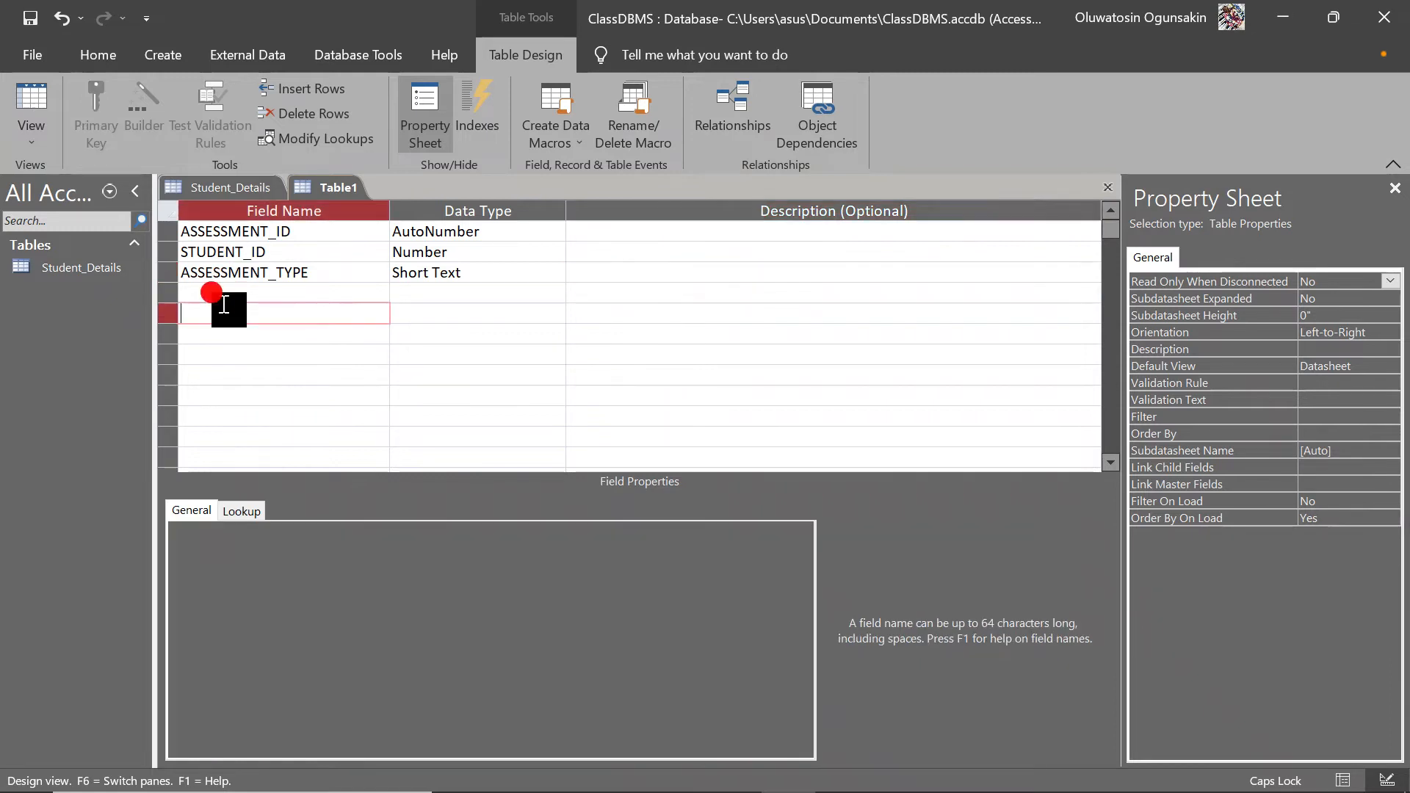
pyautogui.click(217, 294)
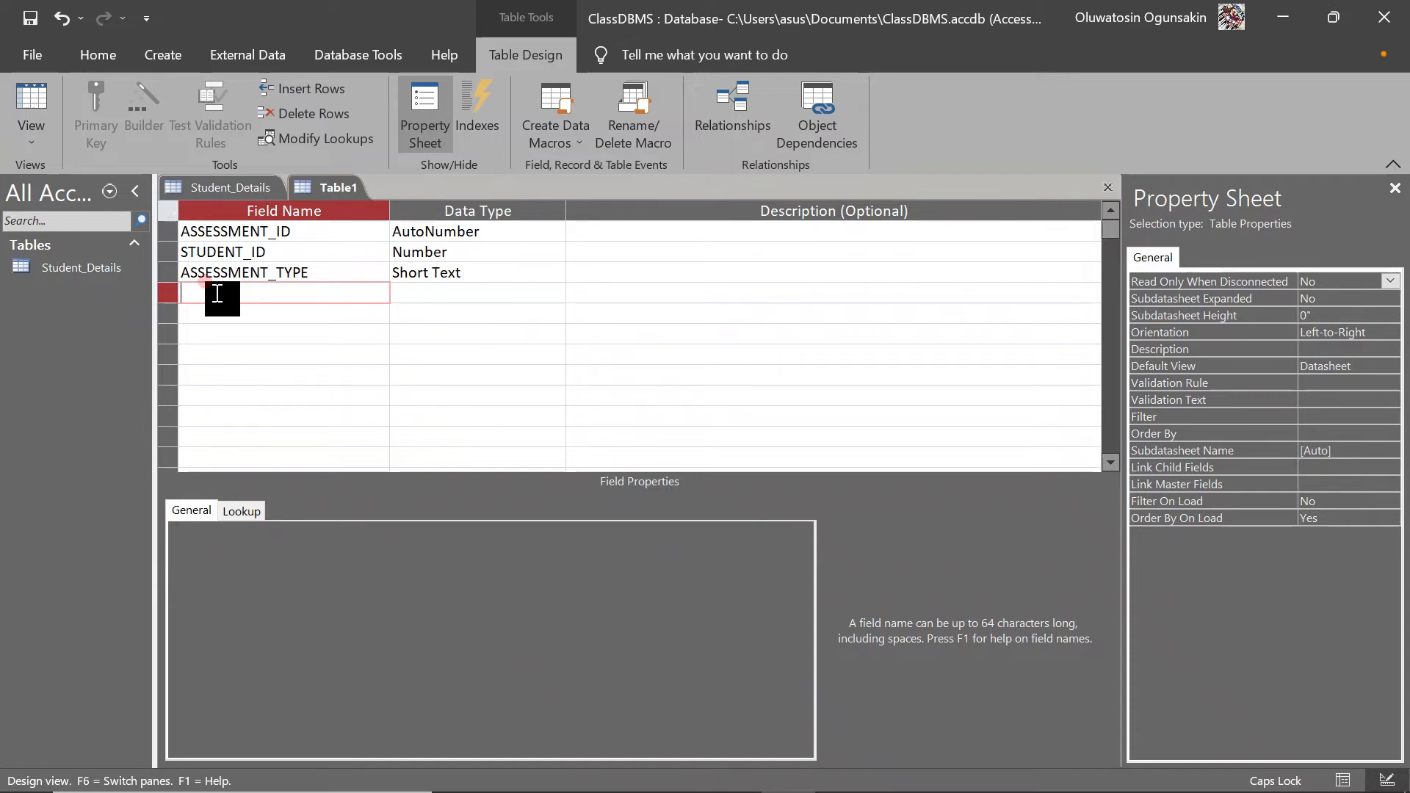
pyautogui.write('SCO')
pyautogui.press('Tab')
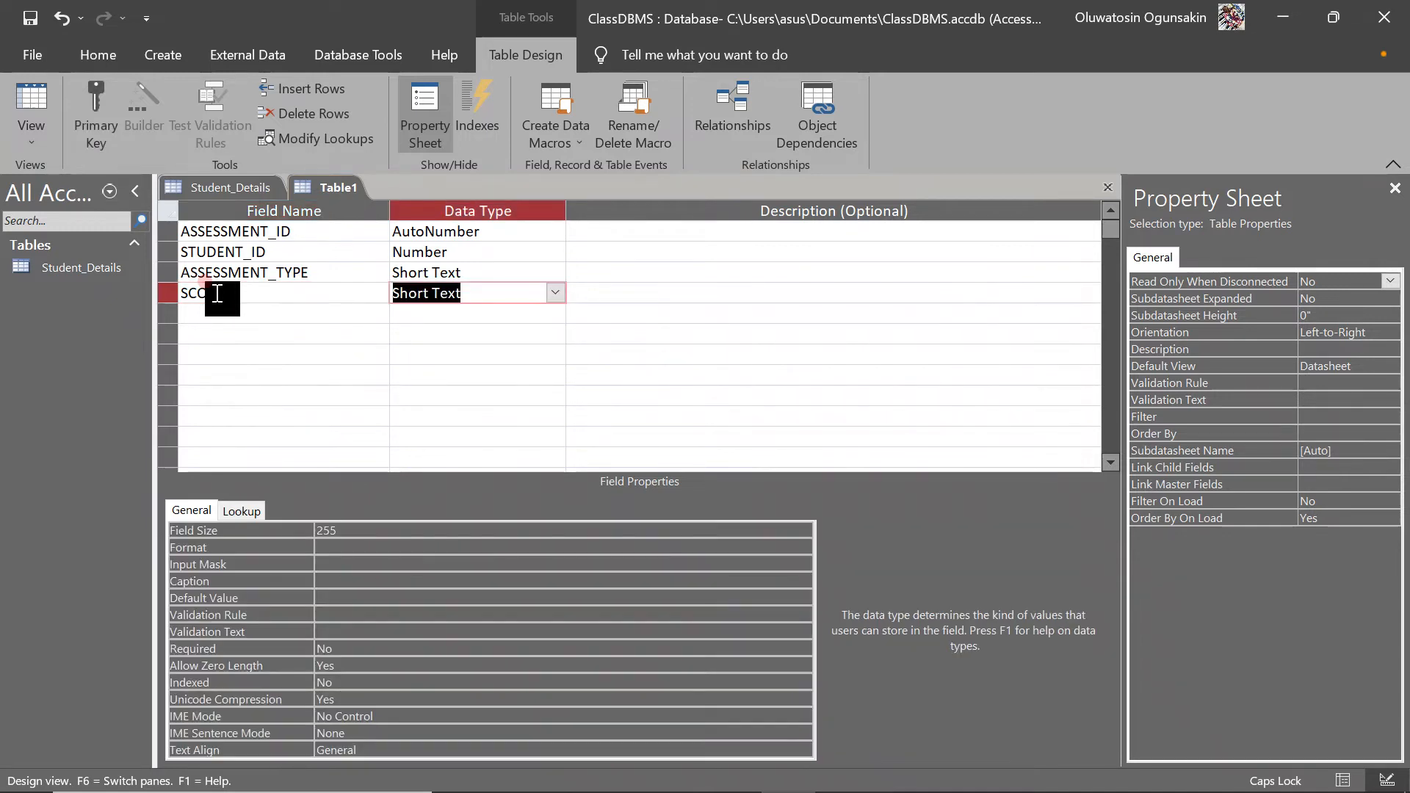
pyautogui.write('Number')
pyautogui.press('Tab')
pyautogui.press('Tab')
# Step: Add a DATE_UPDATED field with the Date/Time data type below SCORE
pyautogui.write('D')
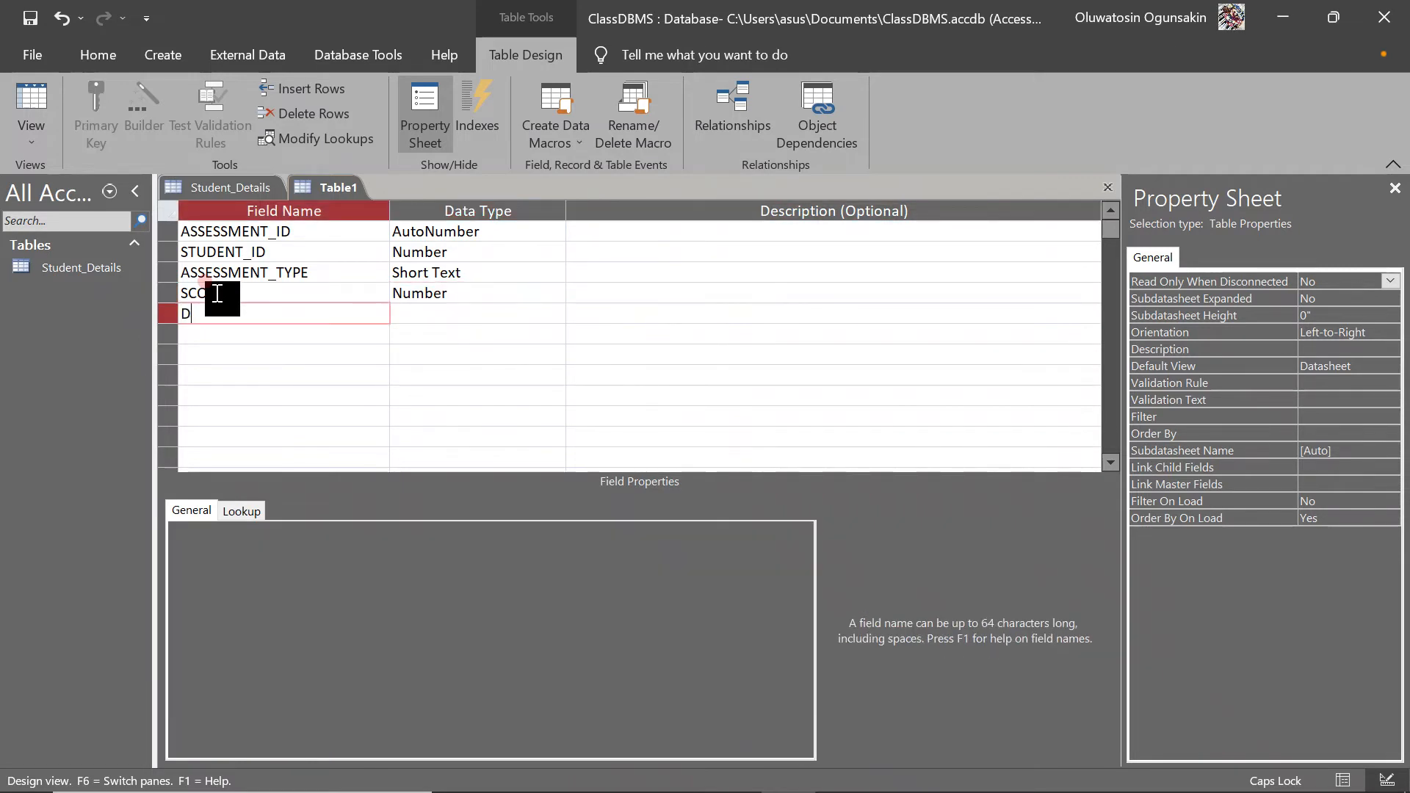
pyautogui.write('ATE_UPDATED')
pyautogui.press('Tab')
pyautogui.write('d')
pyautogui.press('Tab')
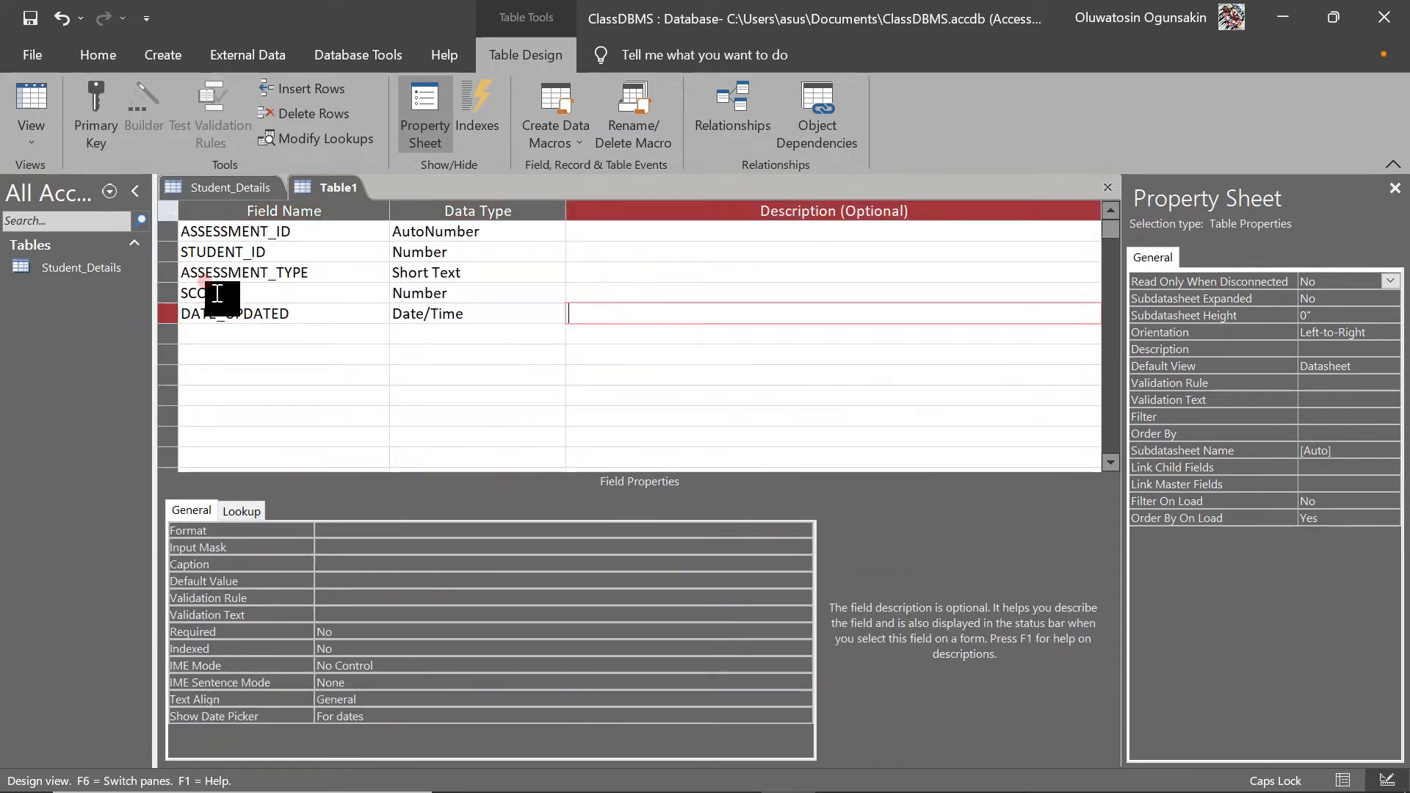
pyautogui.press('Tab')
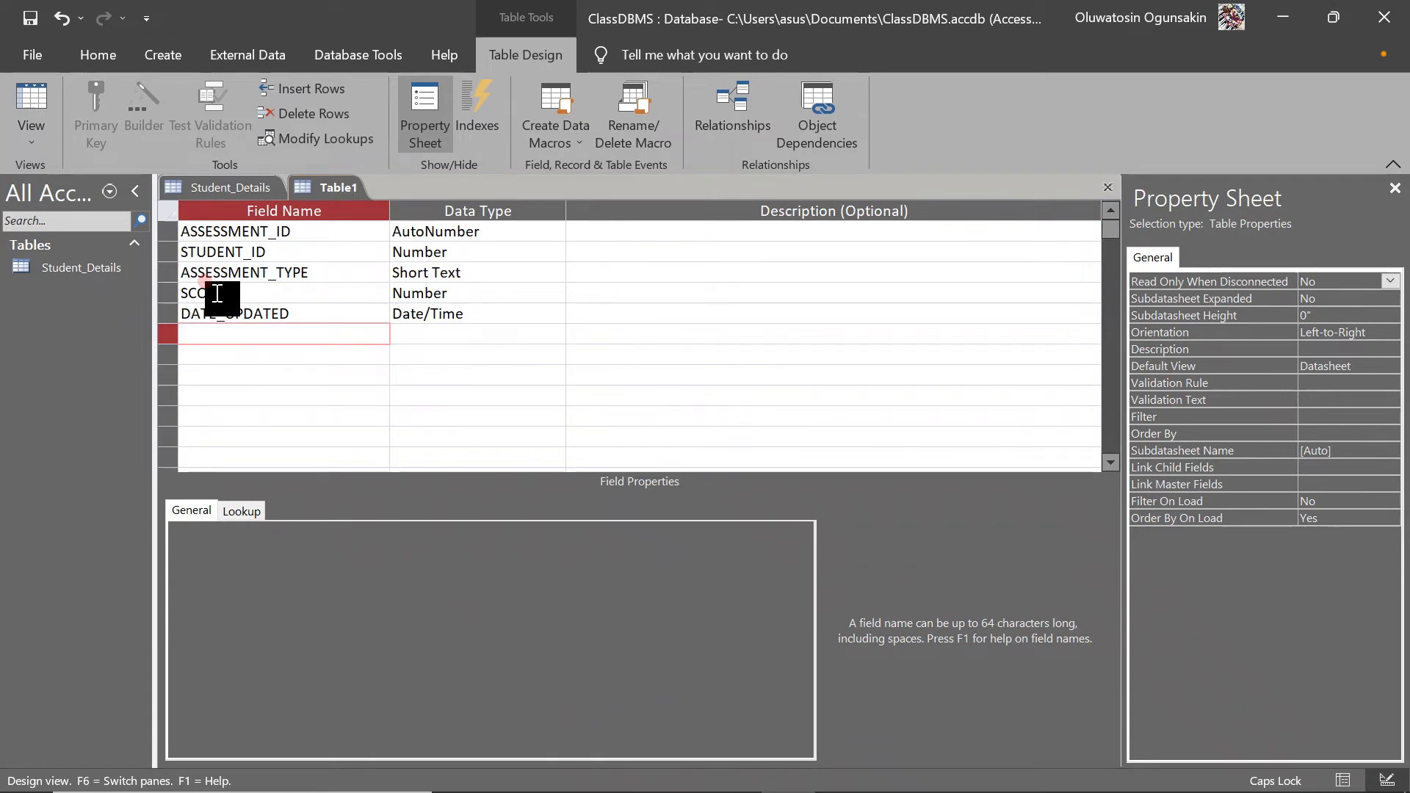
# Step: Cancel the switch to Datasheet view and set ASSESSMENT_ID as the new table's primary key
pyautogui.click(31, 106)
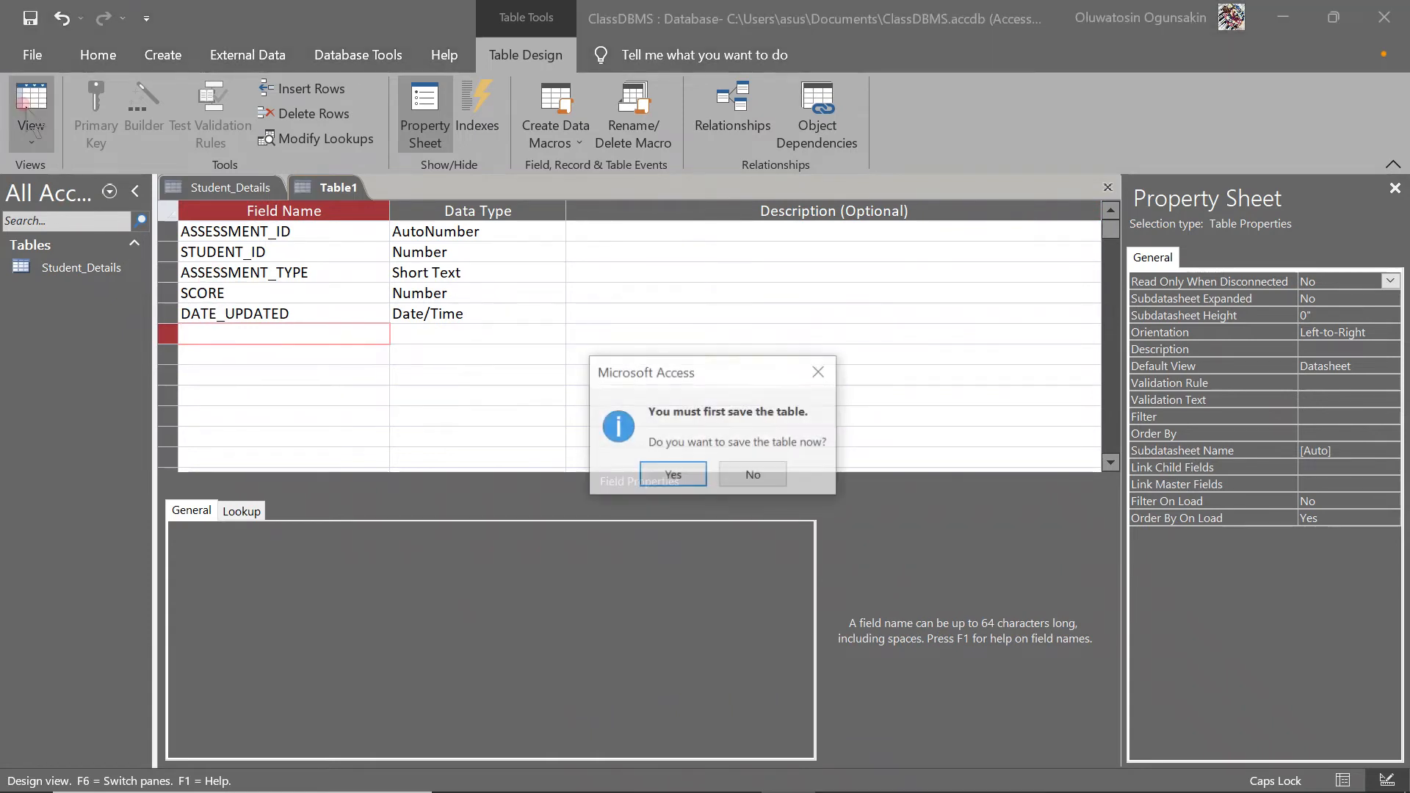
pyautogui.click(820, 371)
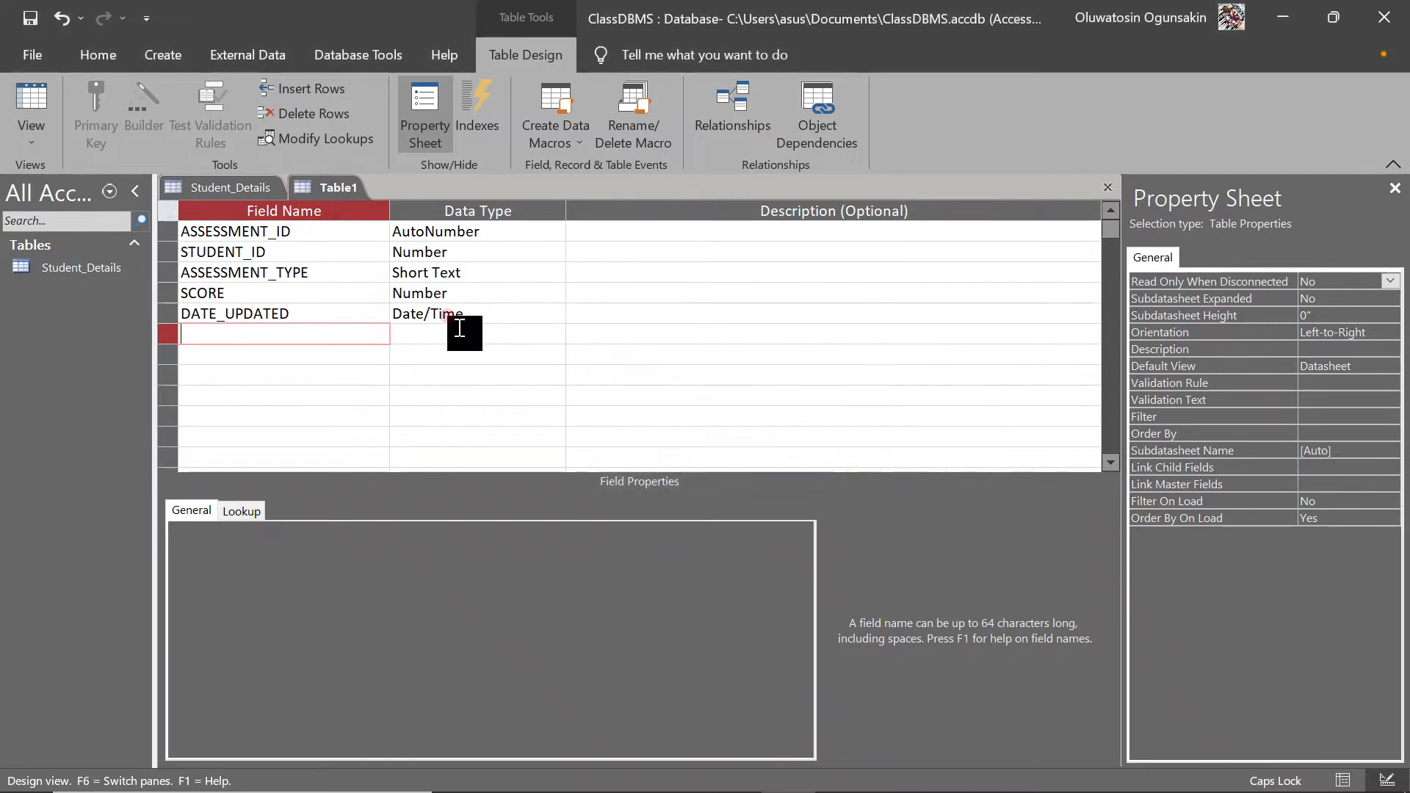
pyautogui.click(323, 229)
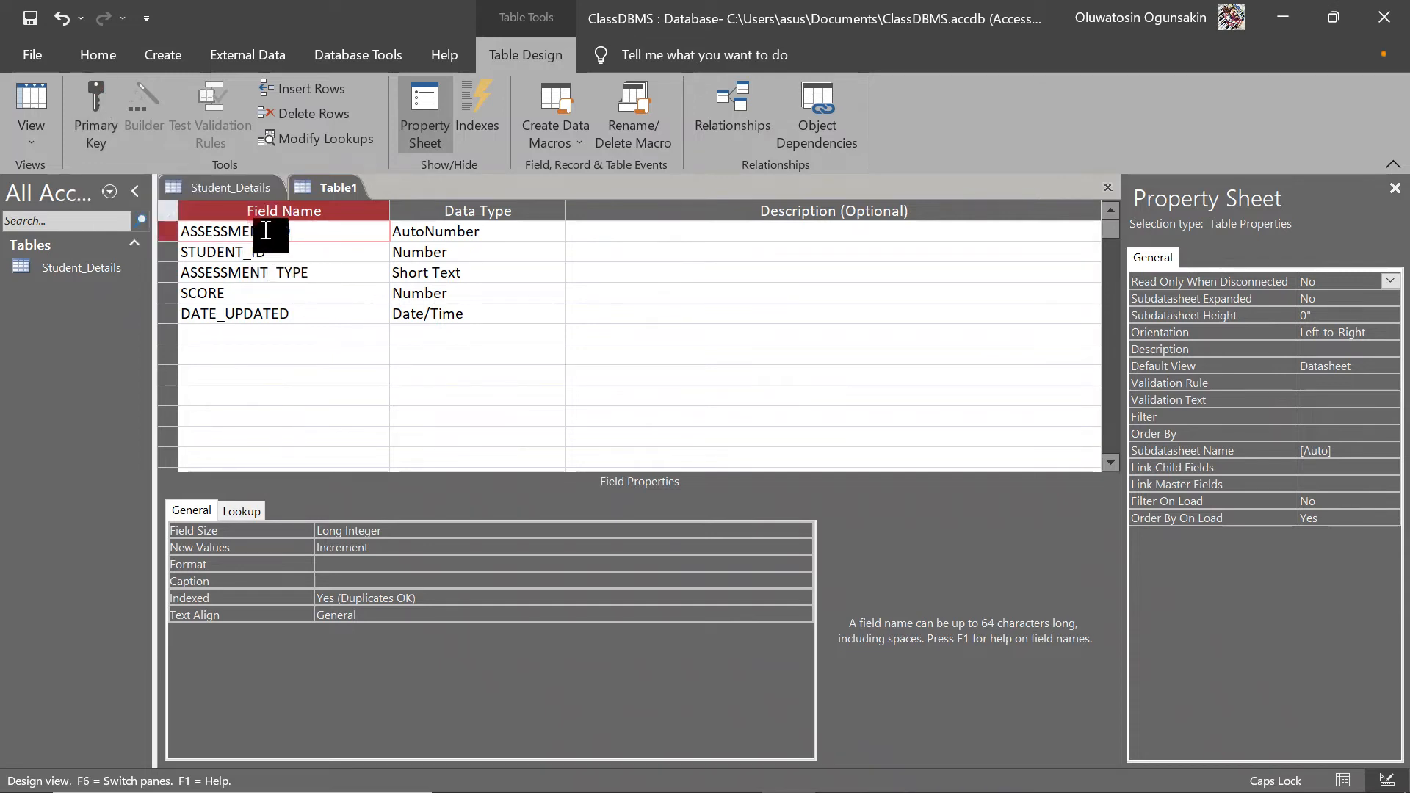
pyautogui.click(95, 114)
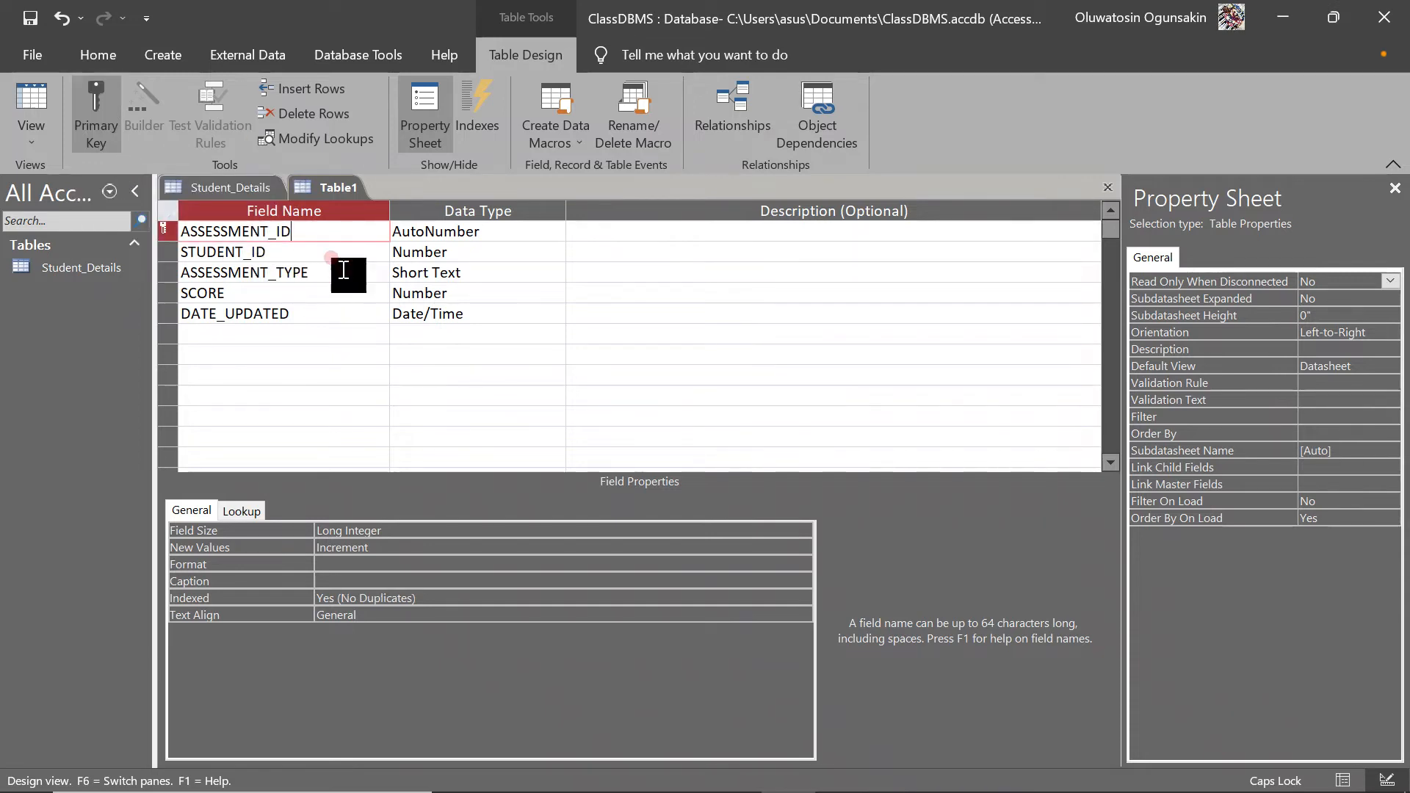
# Step: Save the new table as ASSESSMENTtbl and switch it to Datasheet view
pyautogui.click(29, 97)
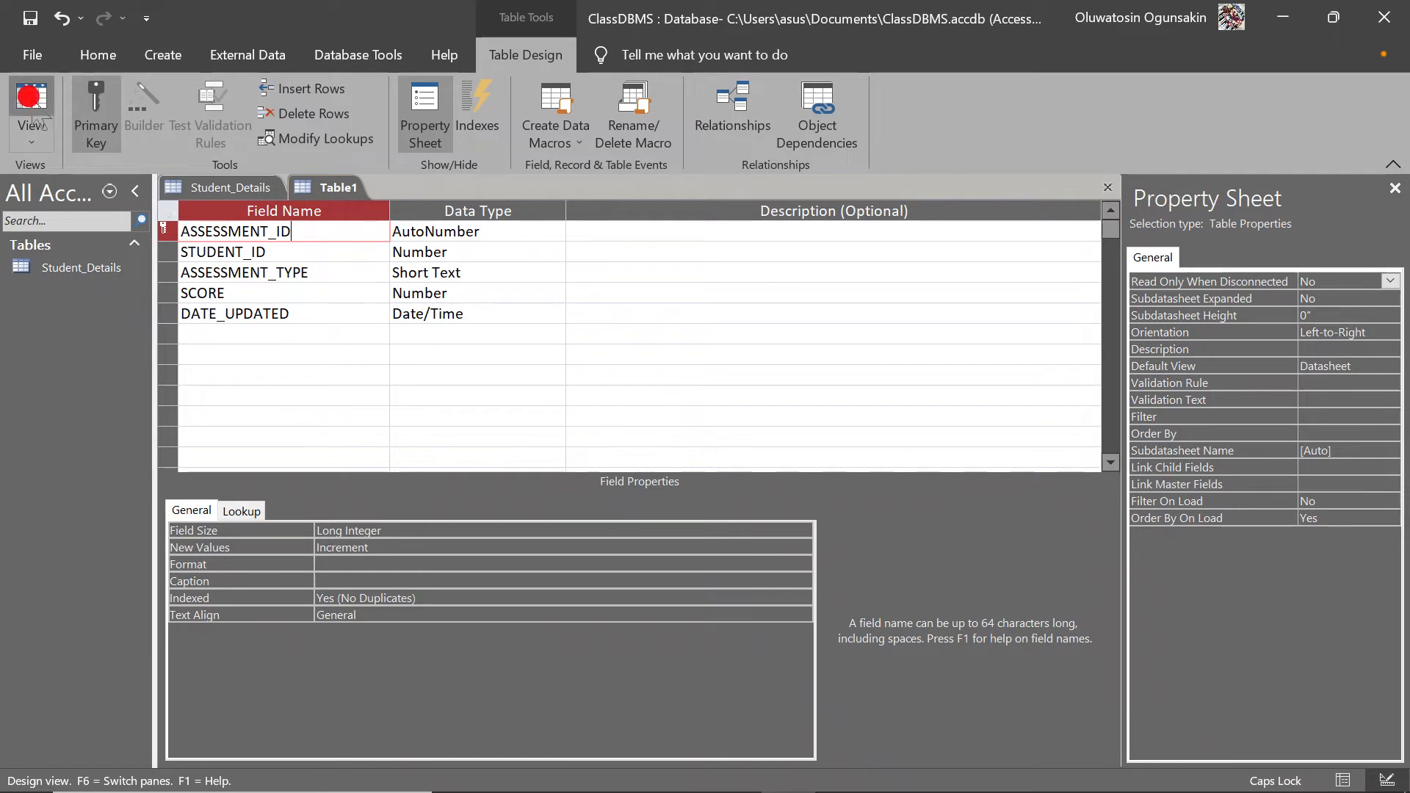
pyautogui.click(682, 478)
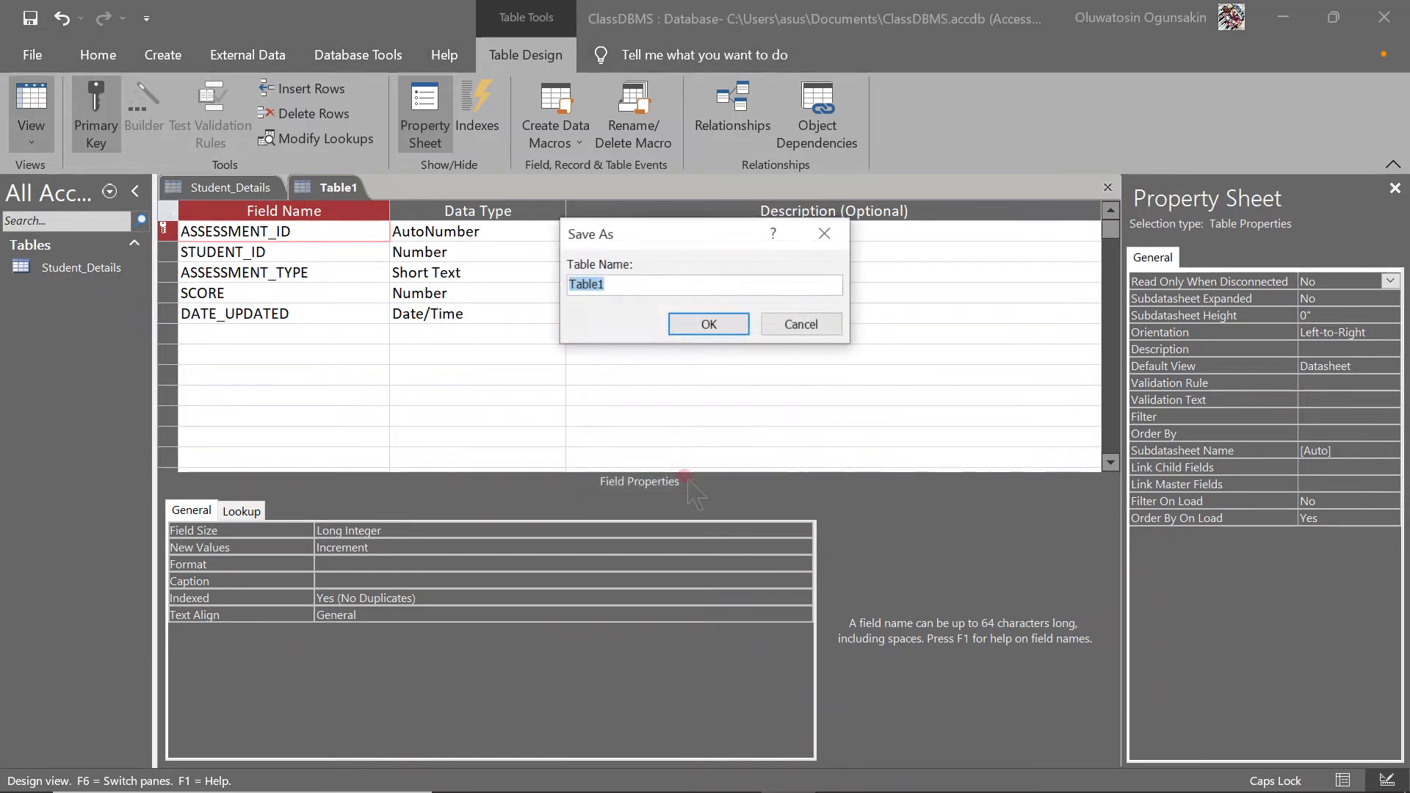
pyautogui.write('ASSESSMENT')
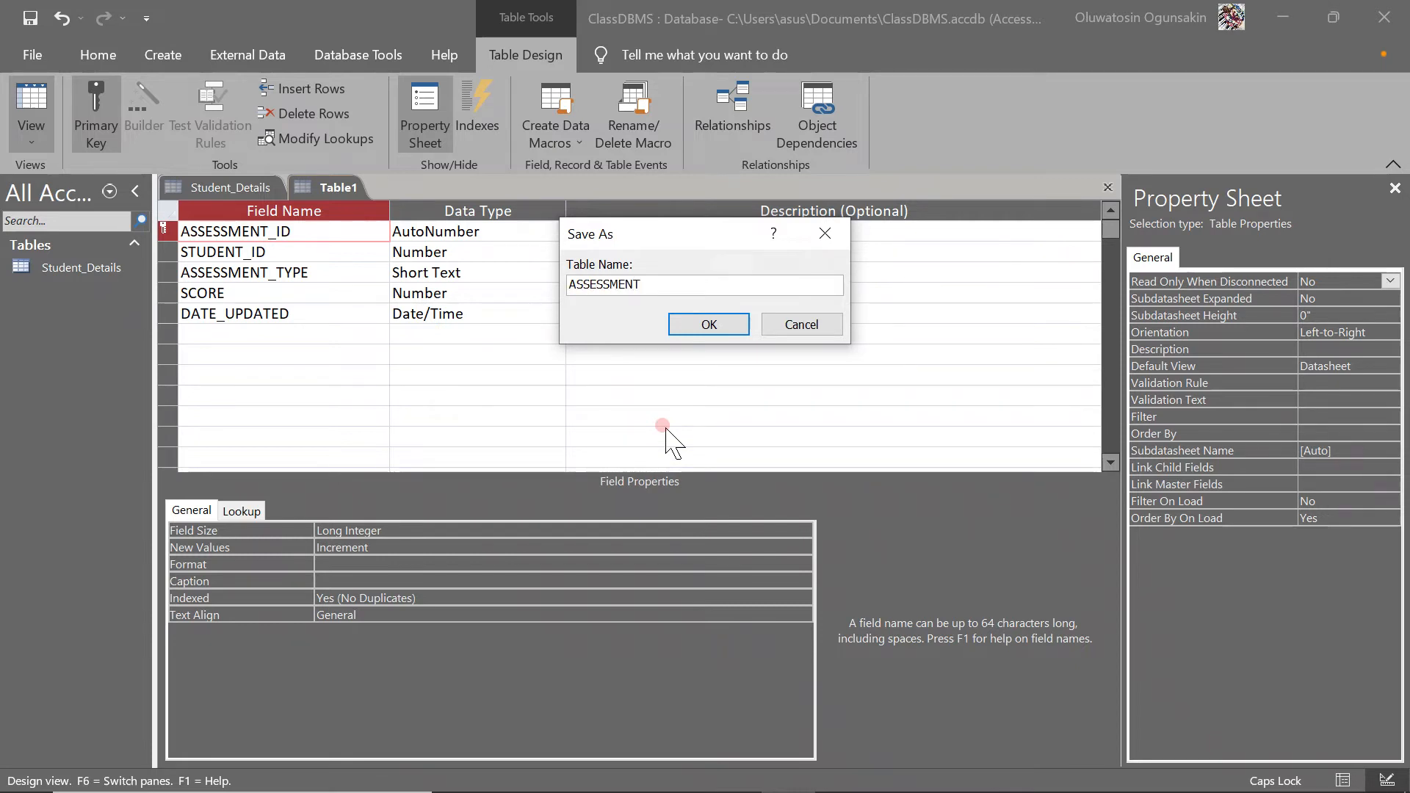
pyautogui.press('capslock')
pyautogui.write('tbl')
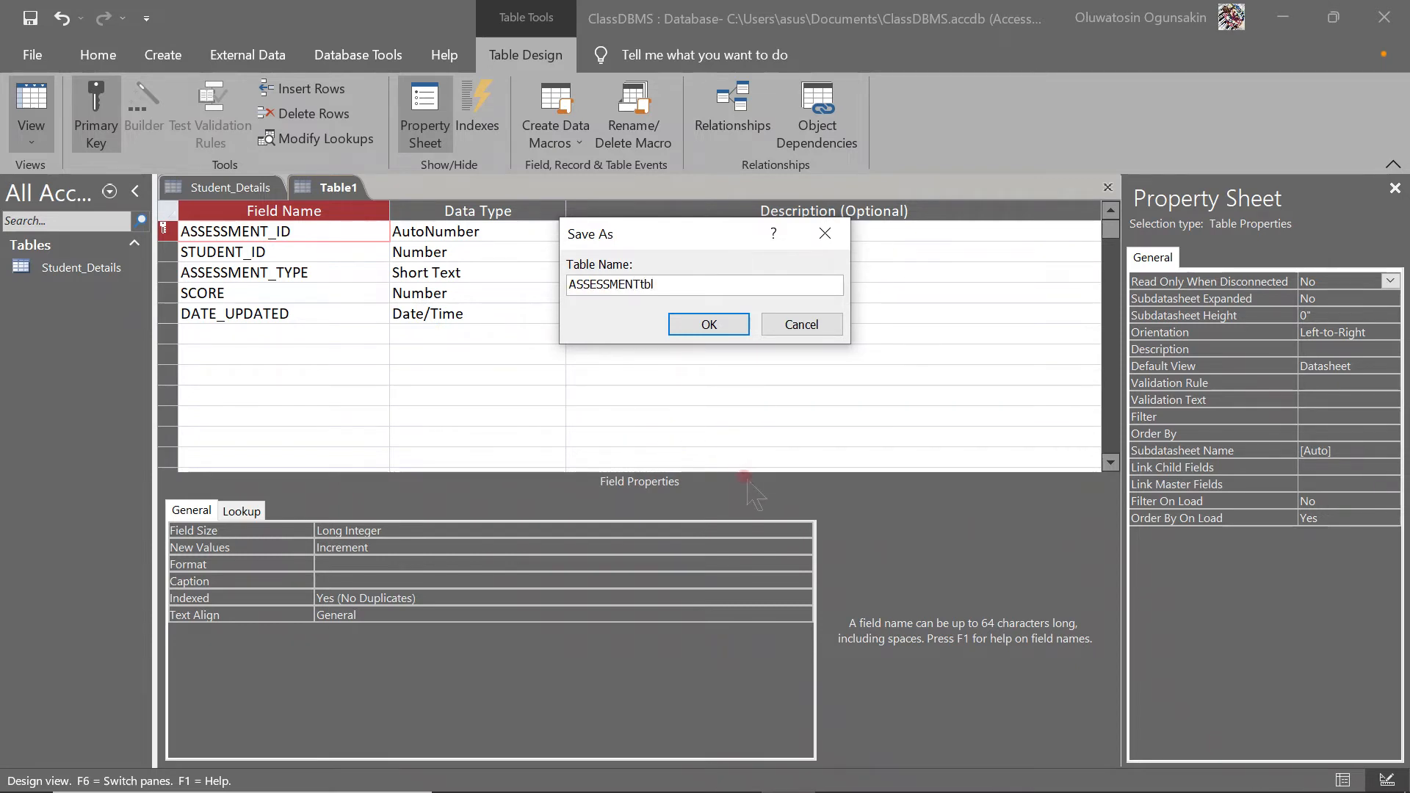
pyautogui.click(730, 329)
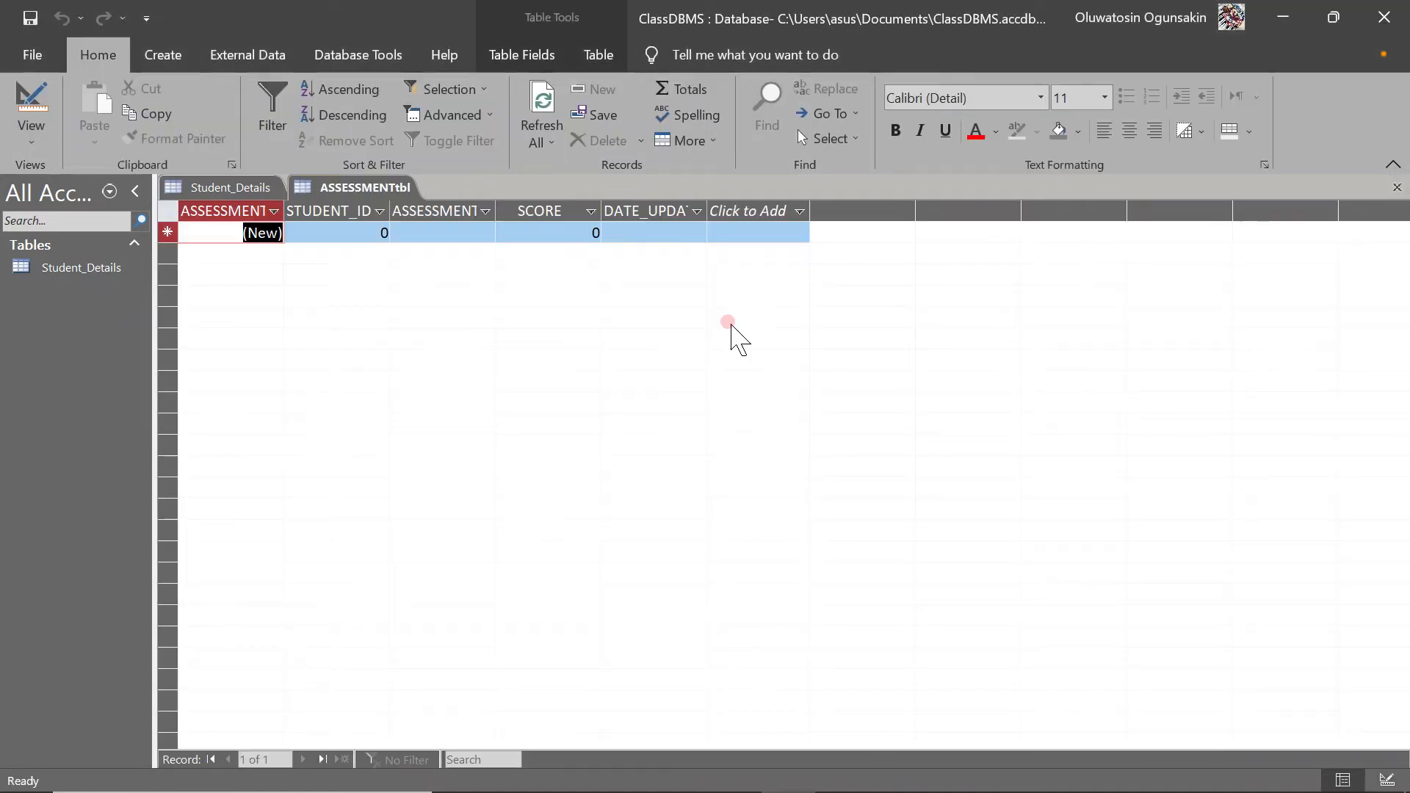
# Step: Close the ASSESSMENTtbl and Student_Details tables, saving the layout changes to Student_Details
pyautogui.click(315, 230)
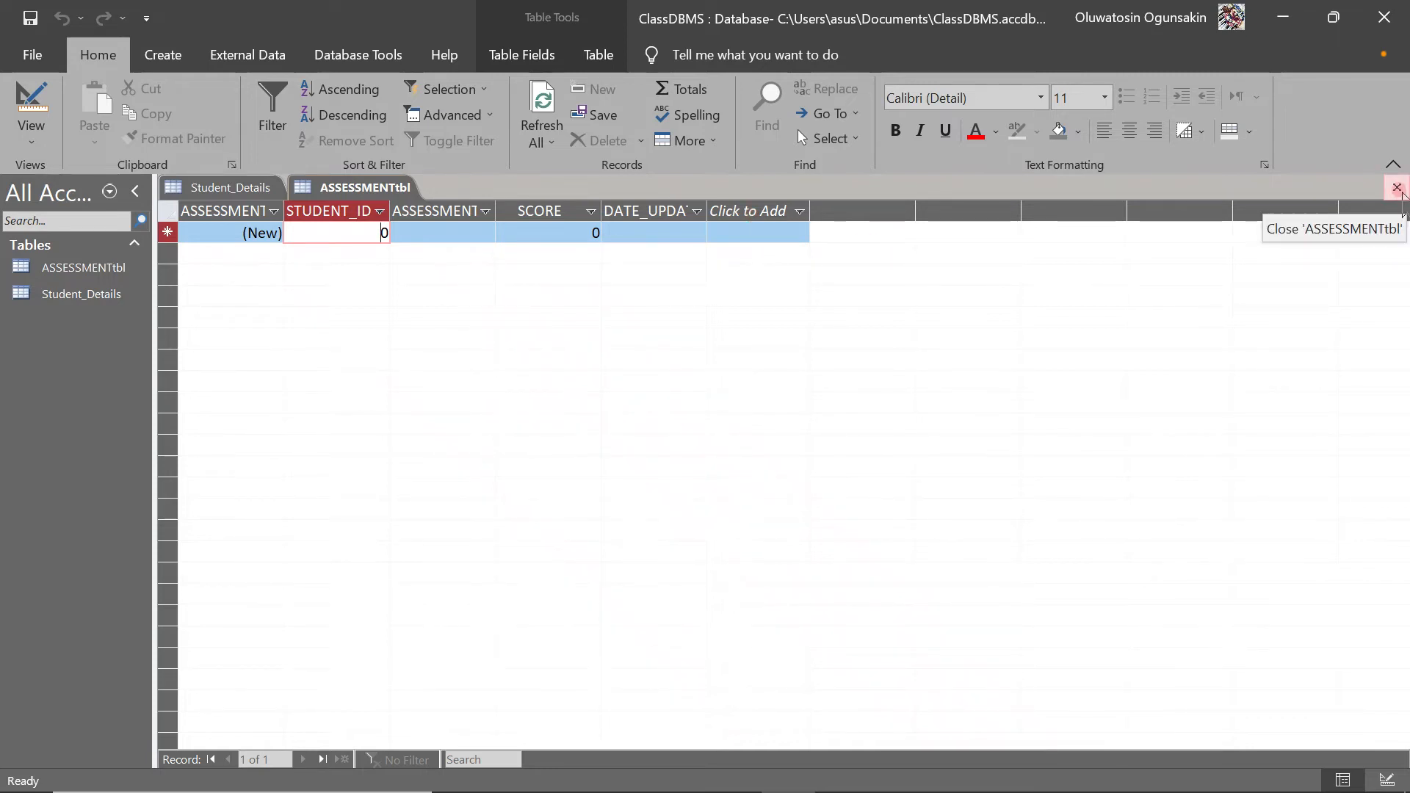
pyautogui.click(235, 188)
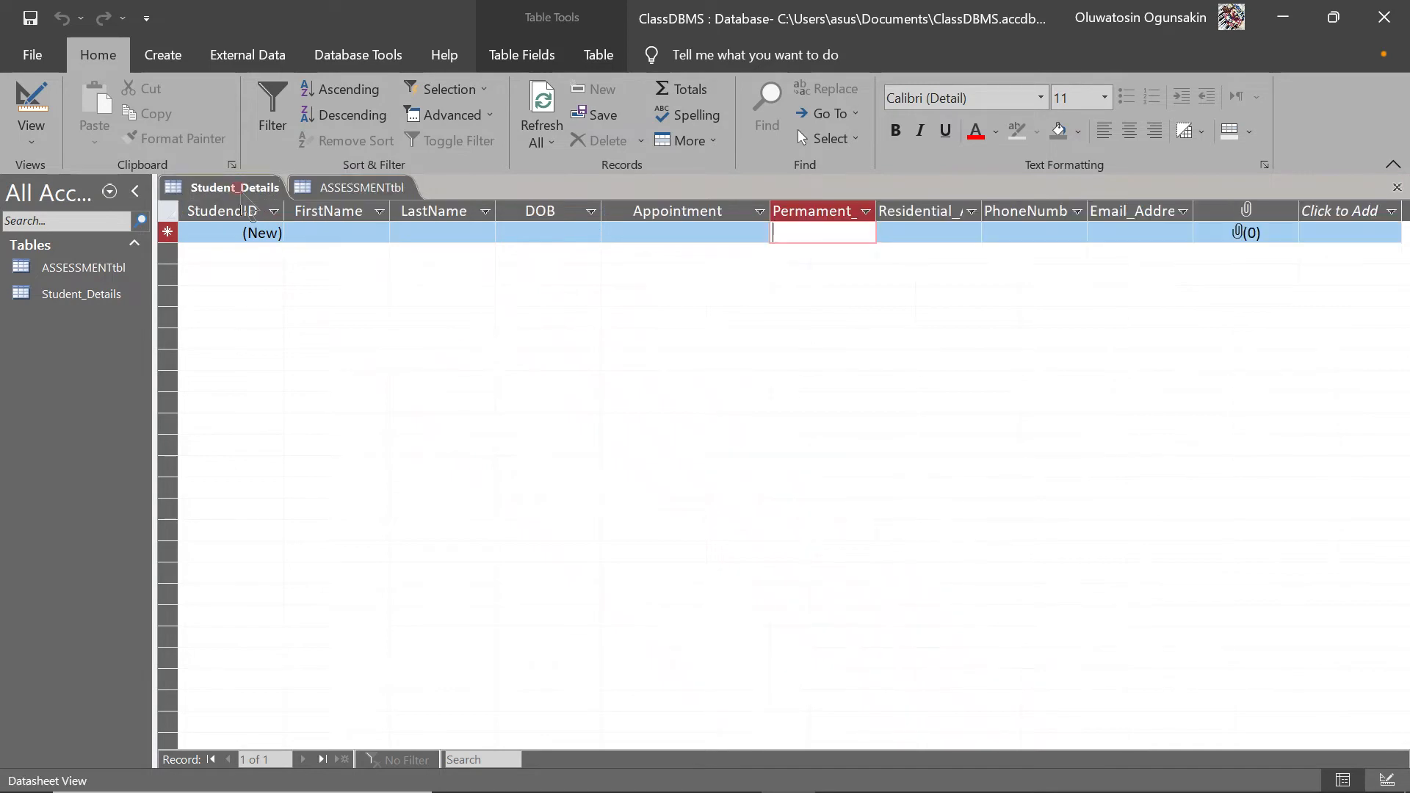
pyautogui.click(334, 188)
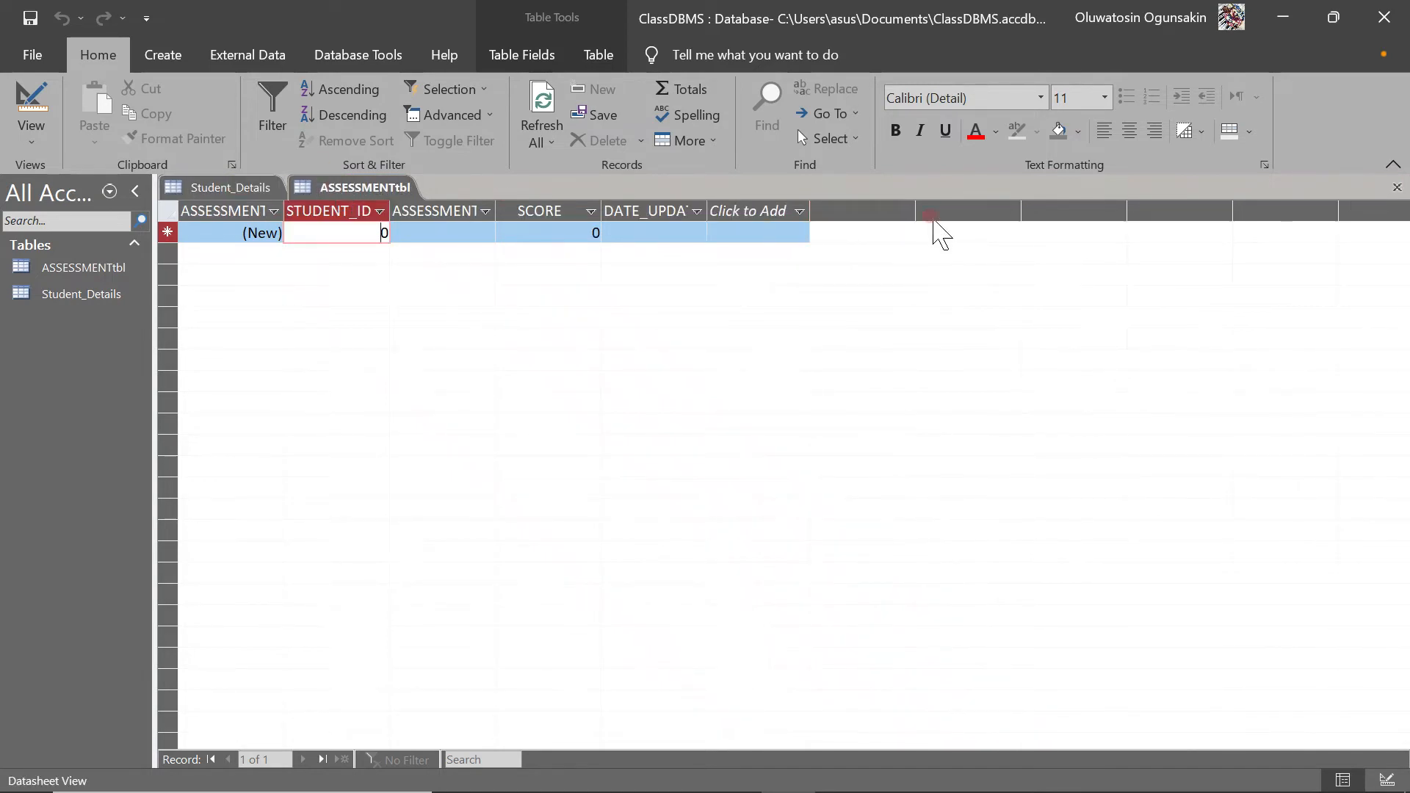
pyautogui.click(1397, 185)
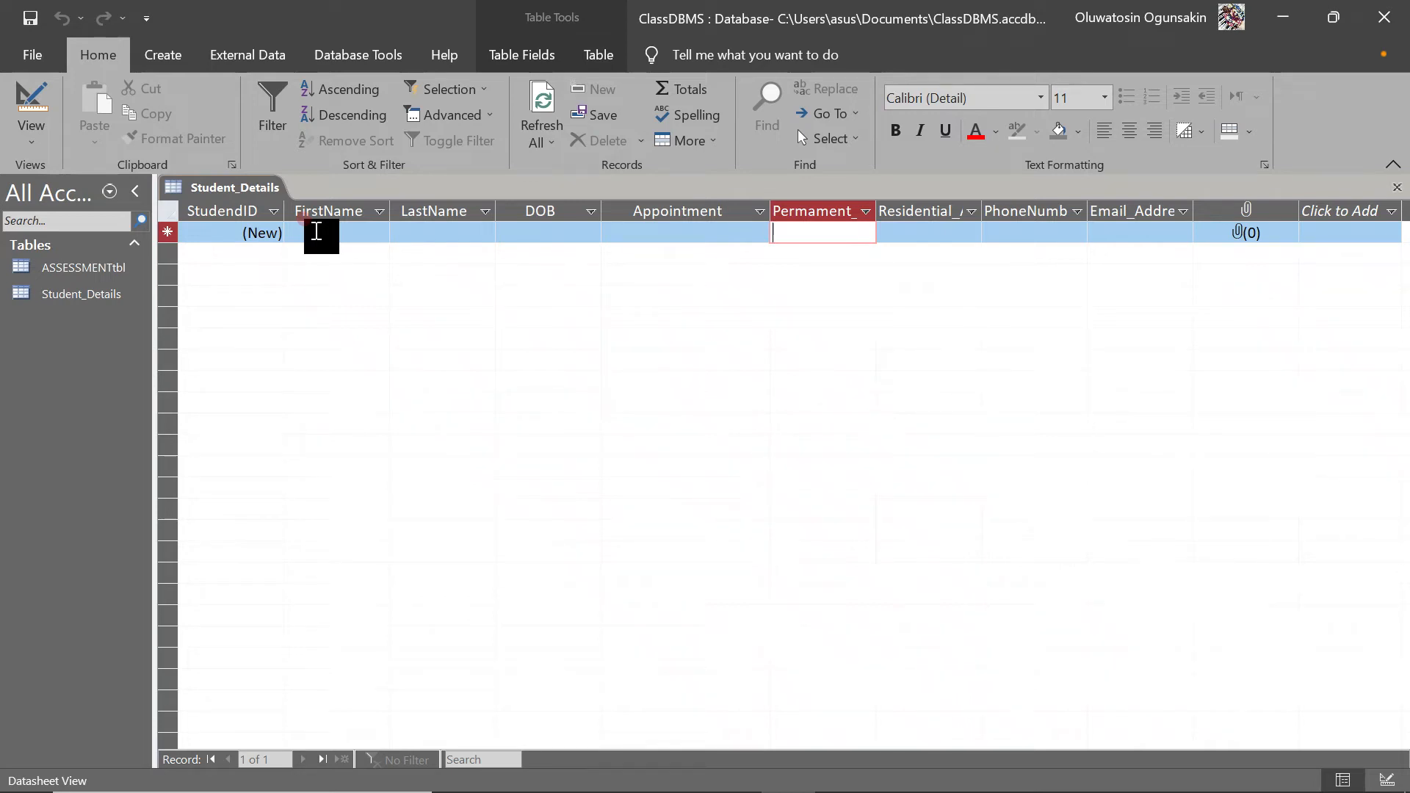
pyautogui.click(316, 232)
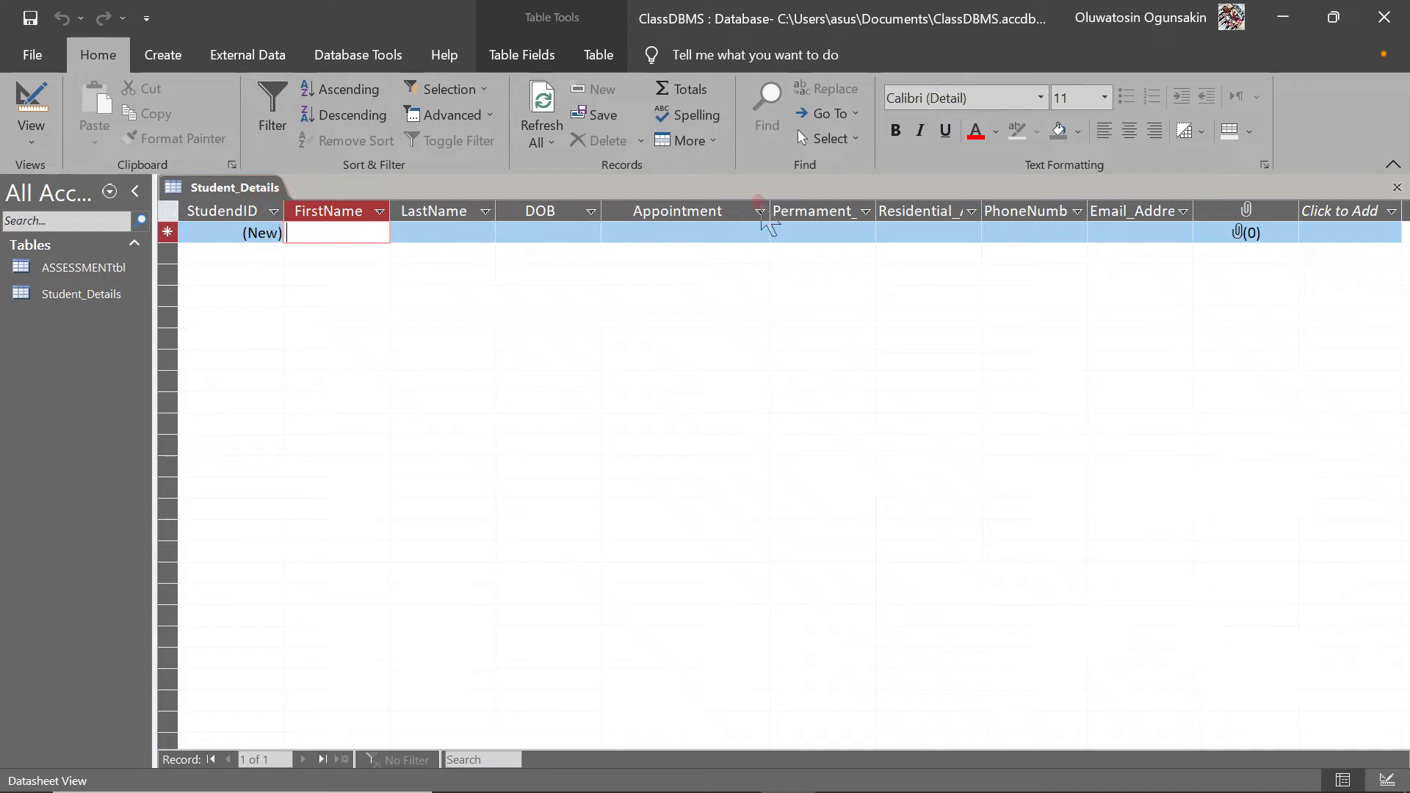
pyautogui.click(1396, 187)
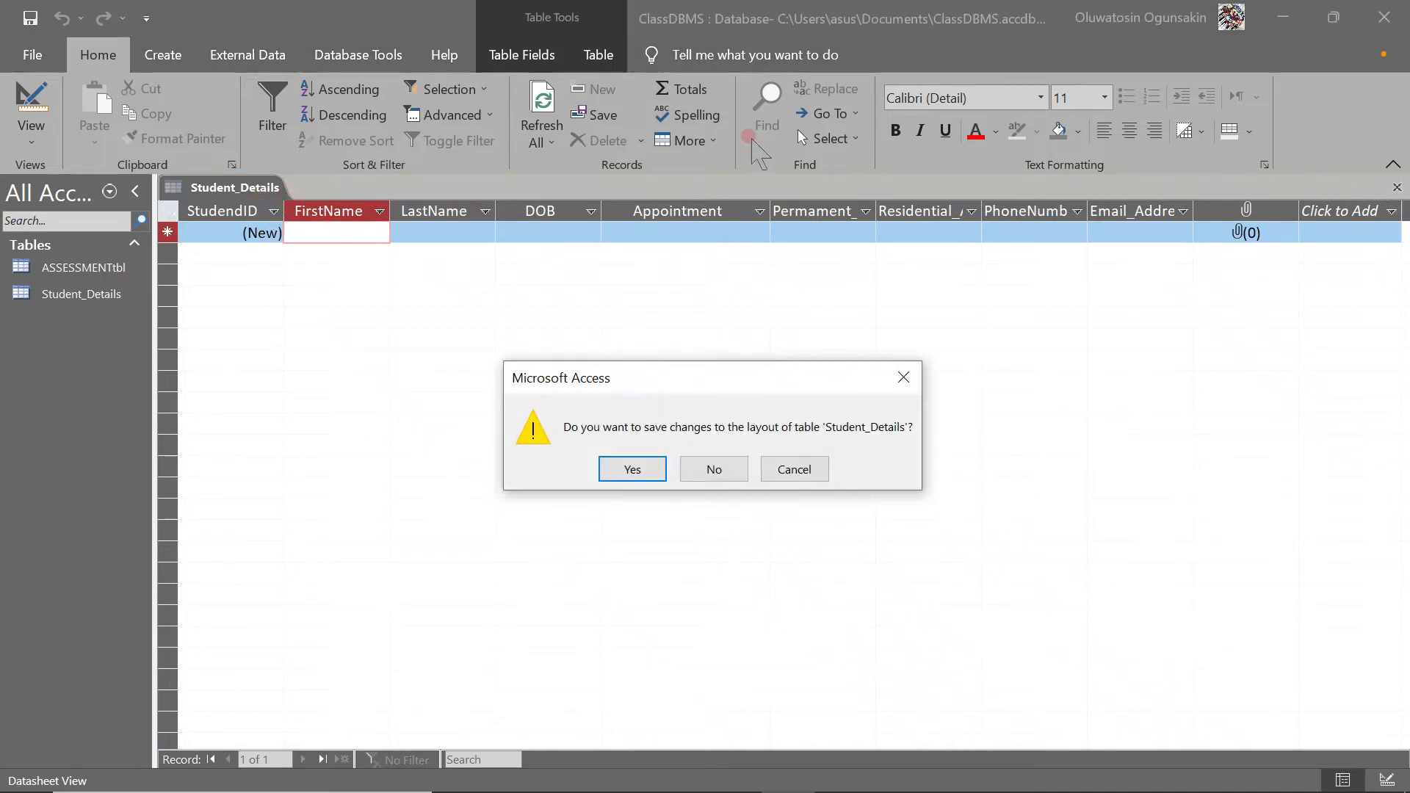
pyautogui.click(630, 467)
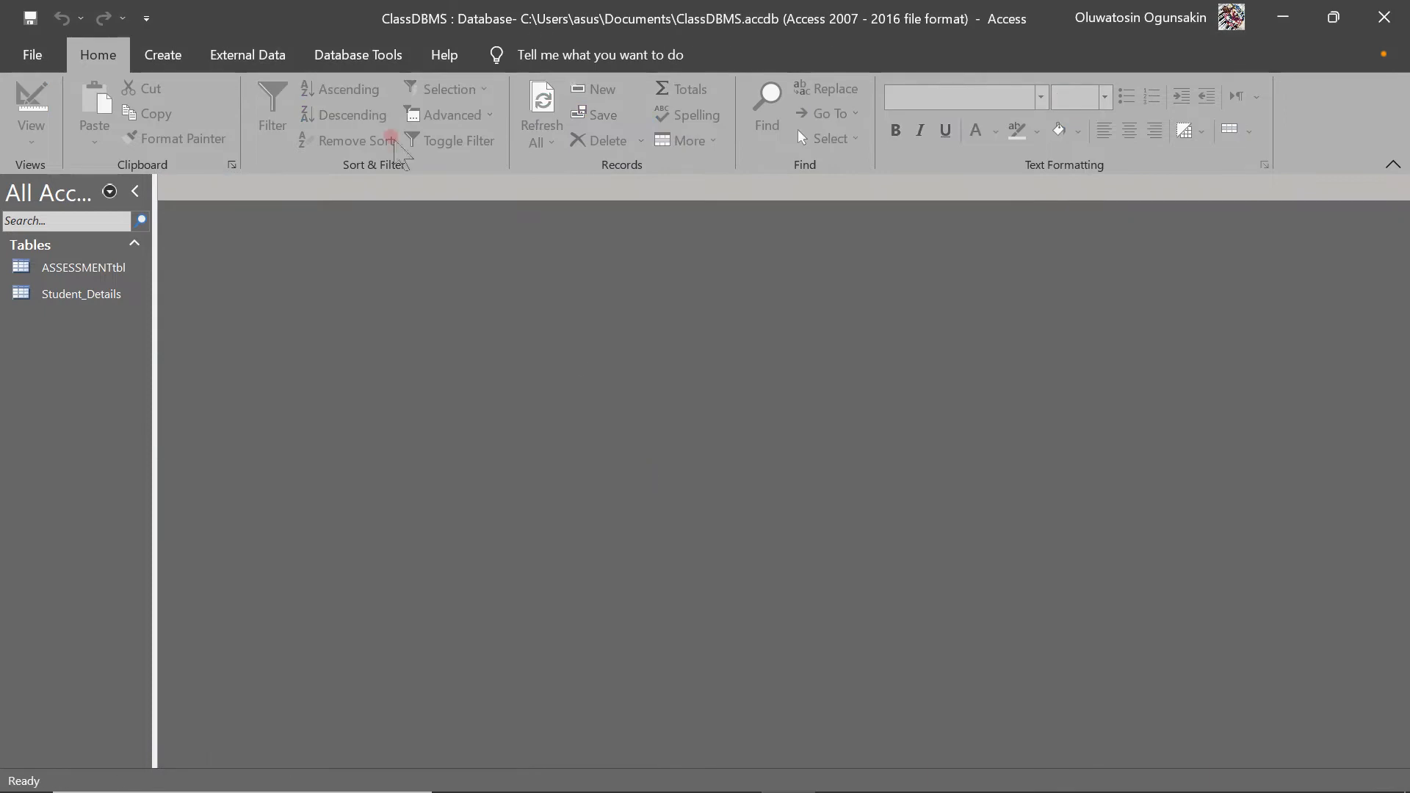
# Step: Add ASSESSMENTtbl and Student_Details to the database's Relationships layout and space the two tables apart
pyautogui.click(357, 55)
pyautogui.click(246, 137)
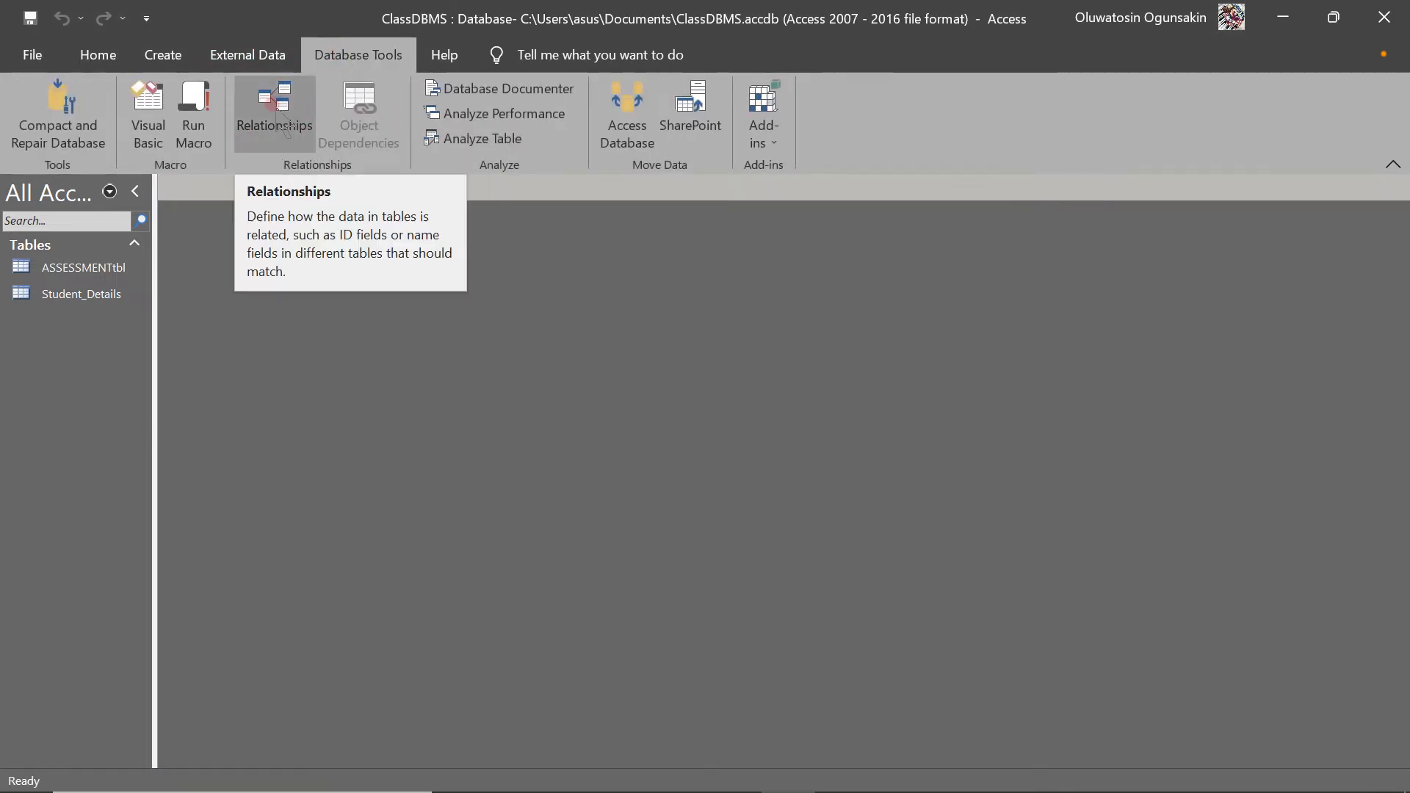
pyautogui.click(278, 116)
pyautogui.click(606, 203)
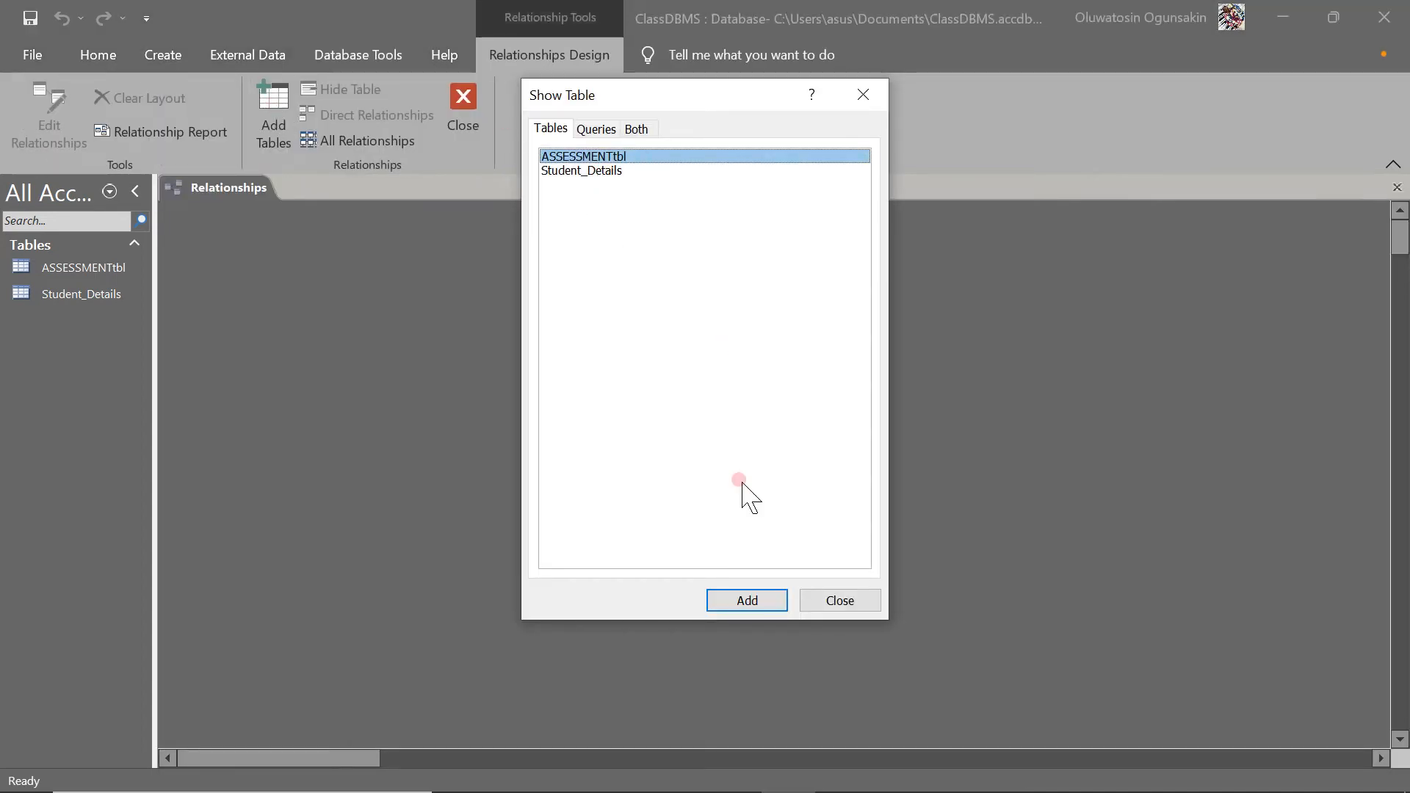
pyautogui.click(759, 602)
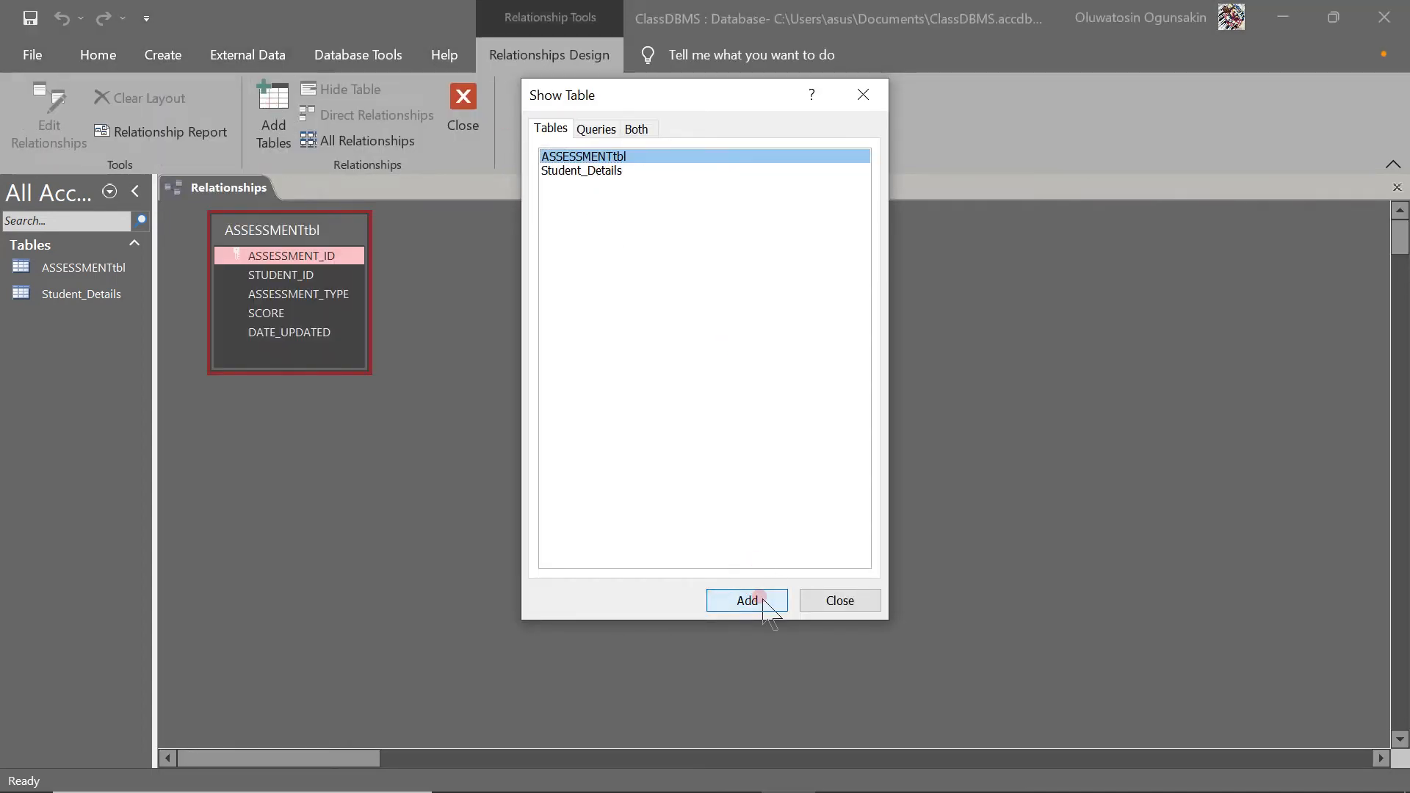
pyautogui.click(610, 170)
pyautogui.click(747, 599)
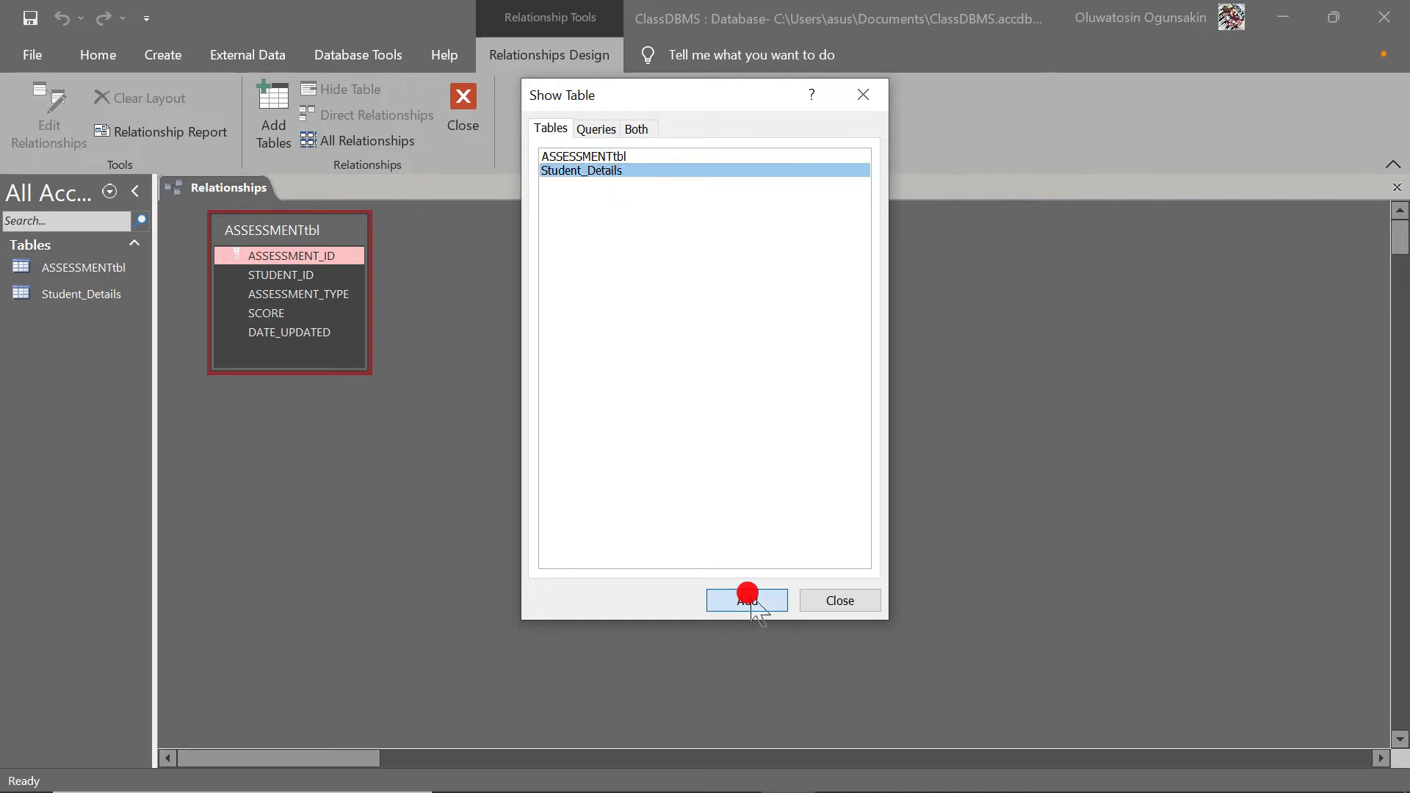
pyautogui.click(862, 94)
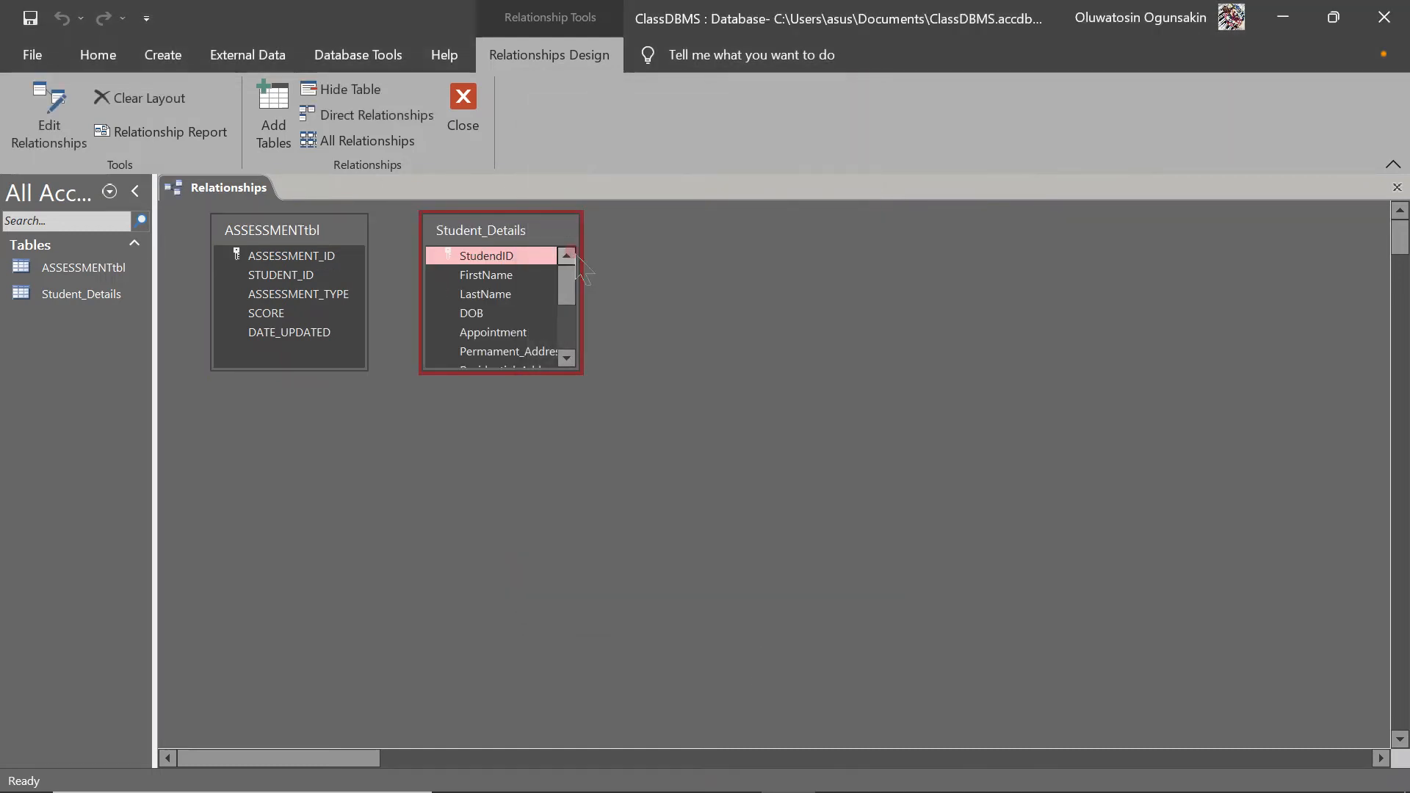
pyautogui.moveTo(532, 230); pyautogui.dragTo(675, 220)
pyautogui.moveTo(314, 232); pyautogui.dragTo(305, 274)
# Step: Link StudendID in Student_Details to STUDENT_ID in ASSESSMENTtbl and check the field pairing of the relationship
pyautogui.click(637, 250)
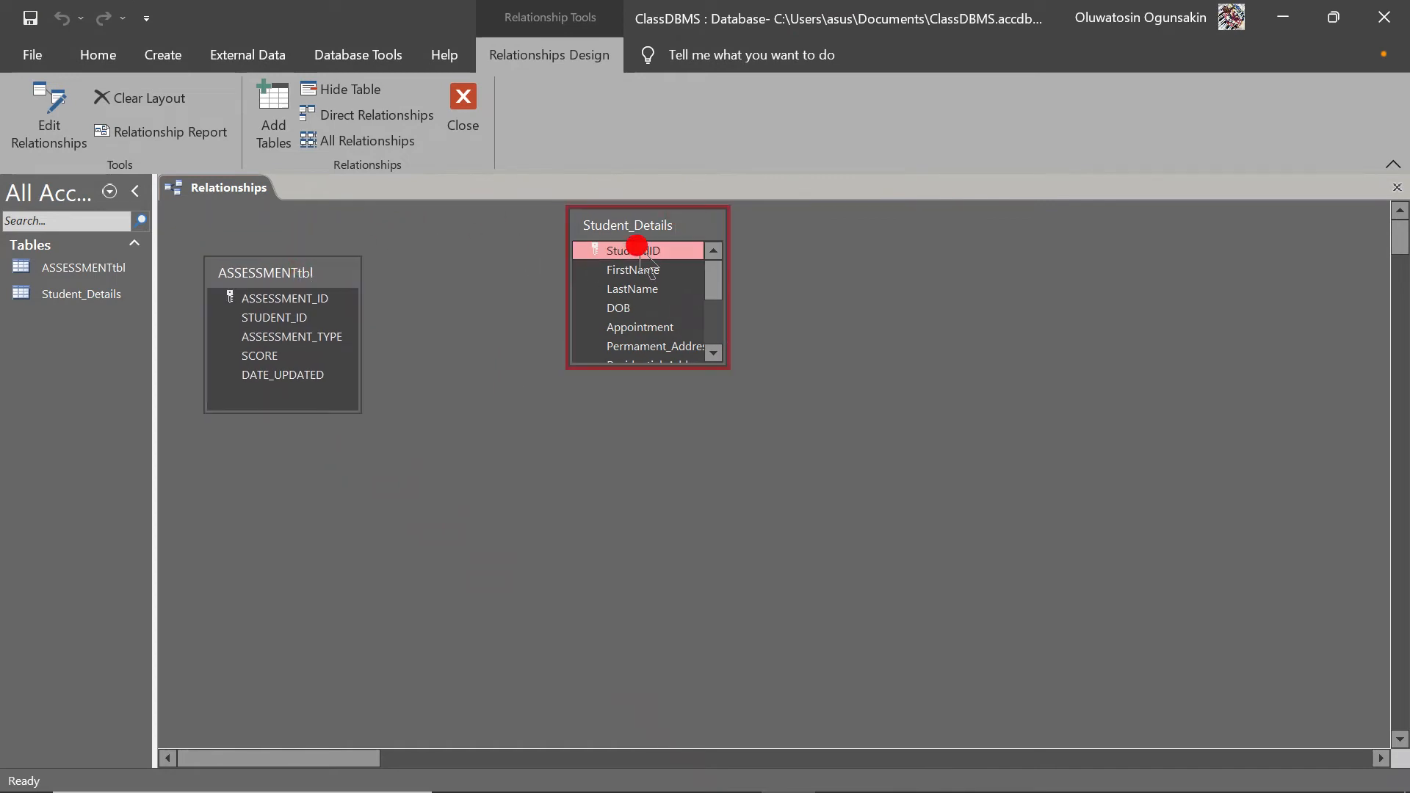
pyautogui.moveTo(640, 251); pyautogui.dragTo(230, 292)
pyautogui.moveTo(622, 260); pyautogui.dragTo(307, 315)
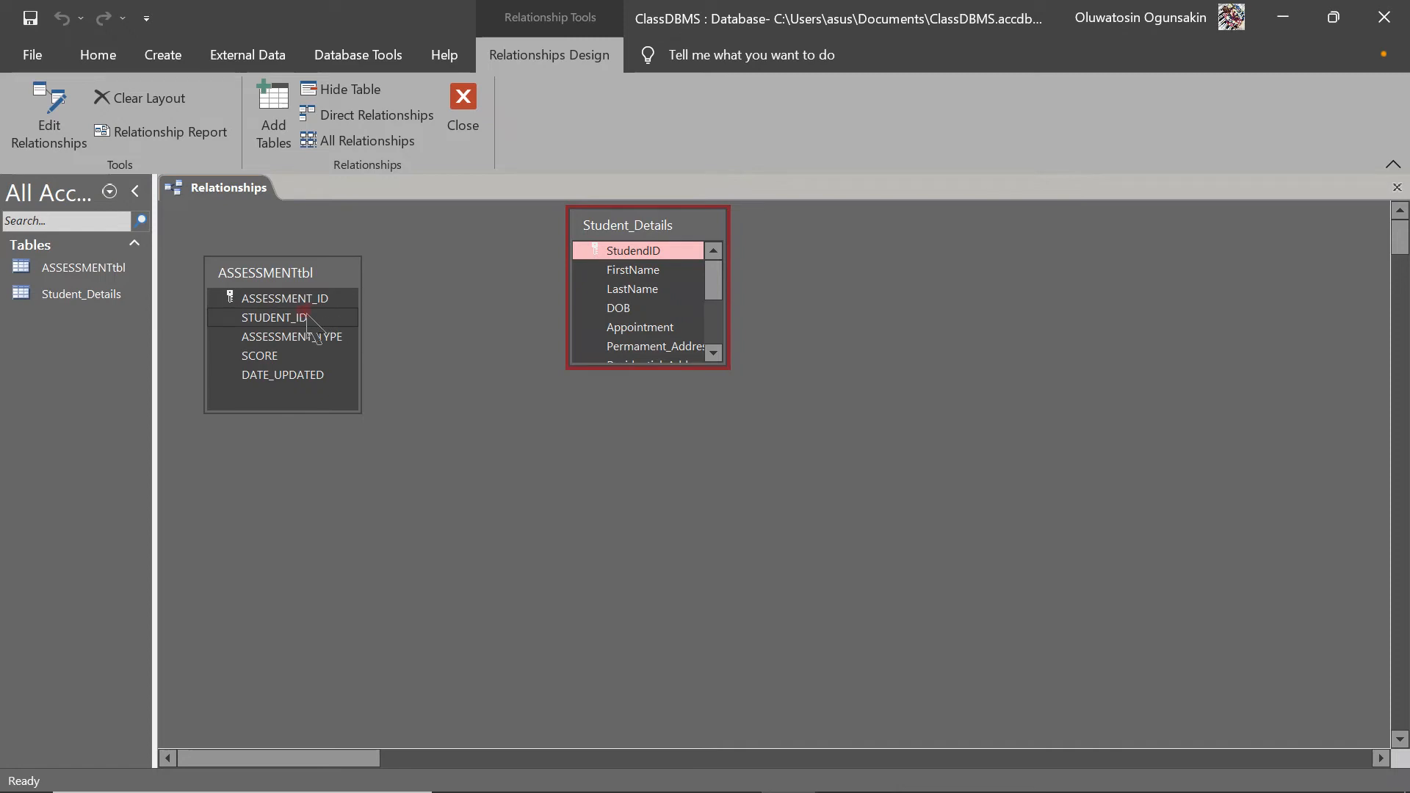
pyautogui.moveTo(323, 322); pyautogui.dragTo(640, 259)
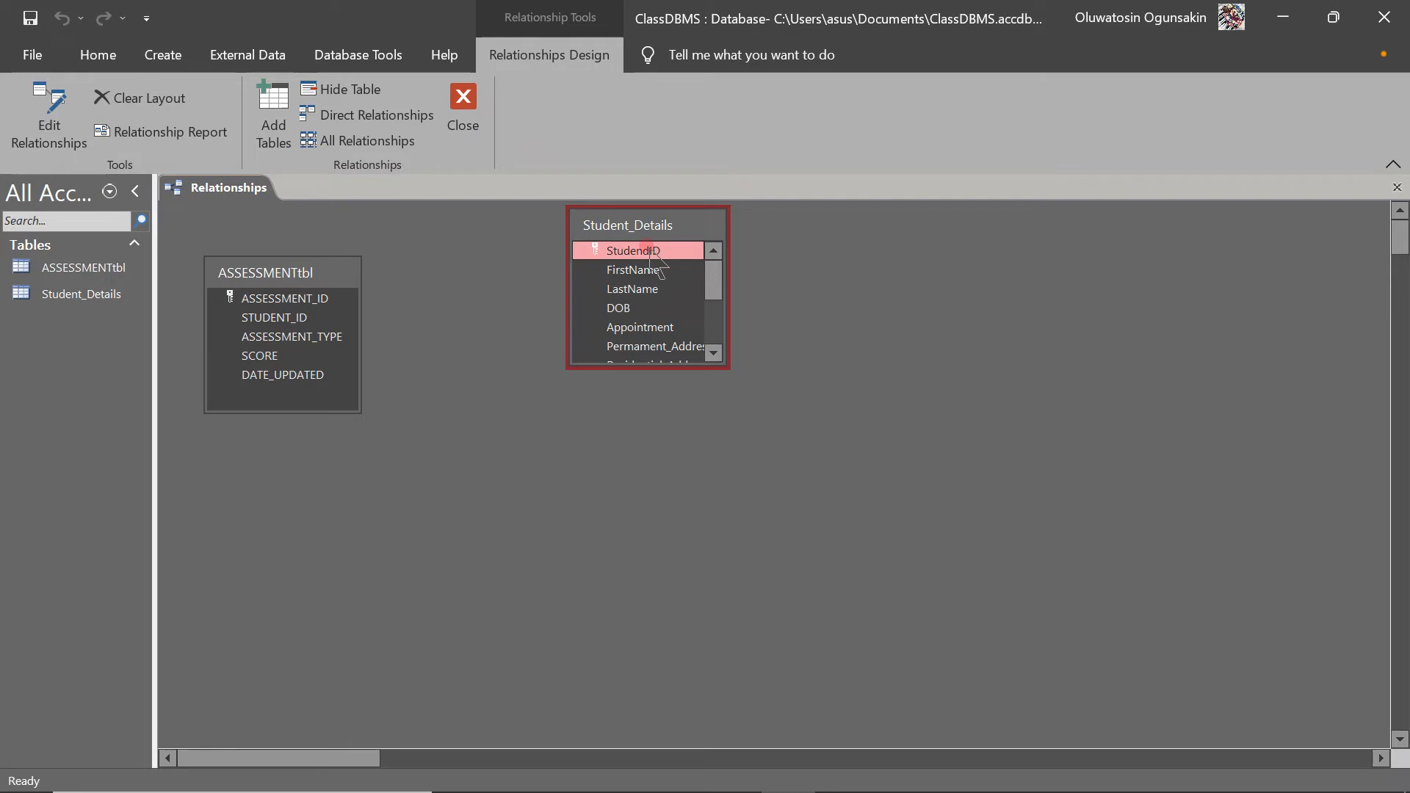
pyautogui.moveTo(650, 253); pyautogui.dragTo(297, 325)
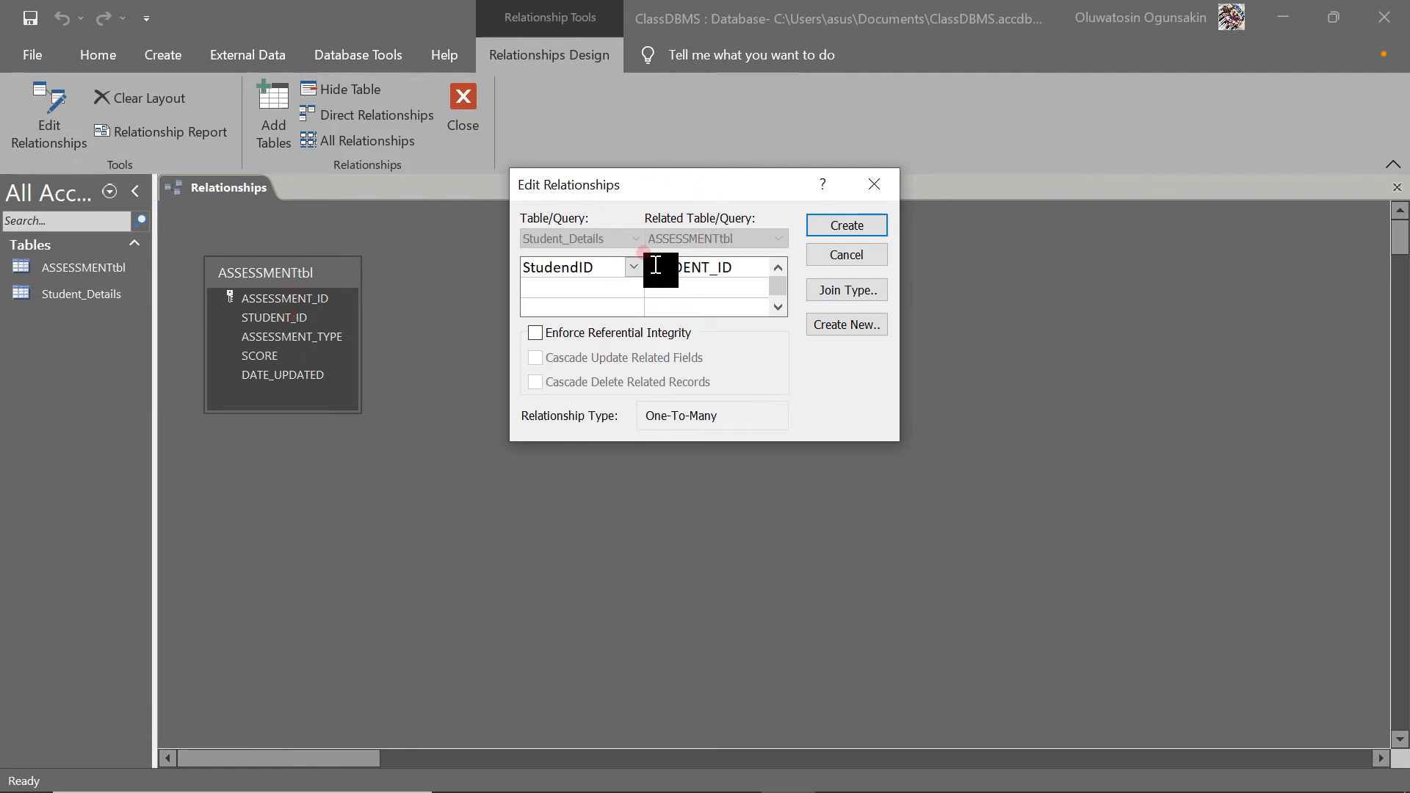
pyautogui.click(589, 269)
pyautogui.click(633, 268)
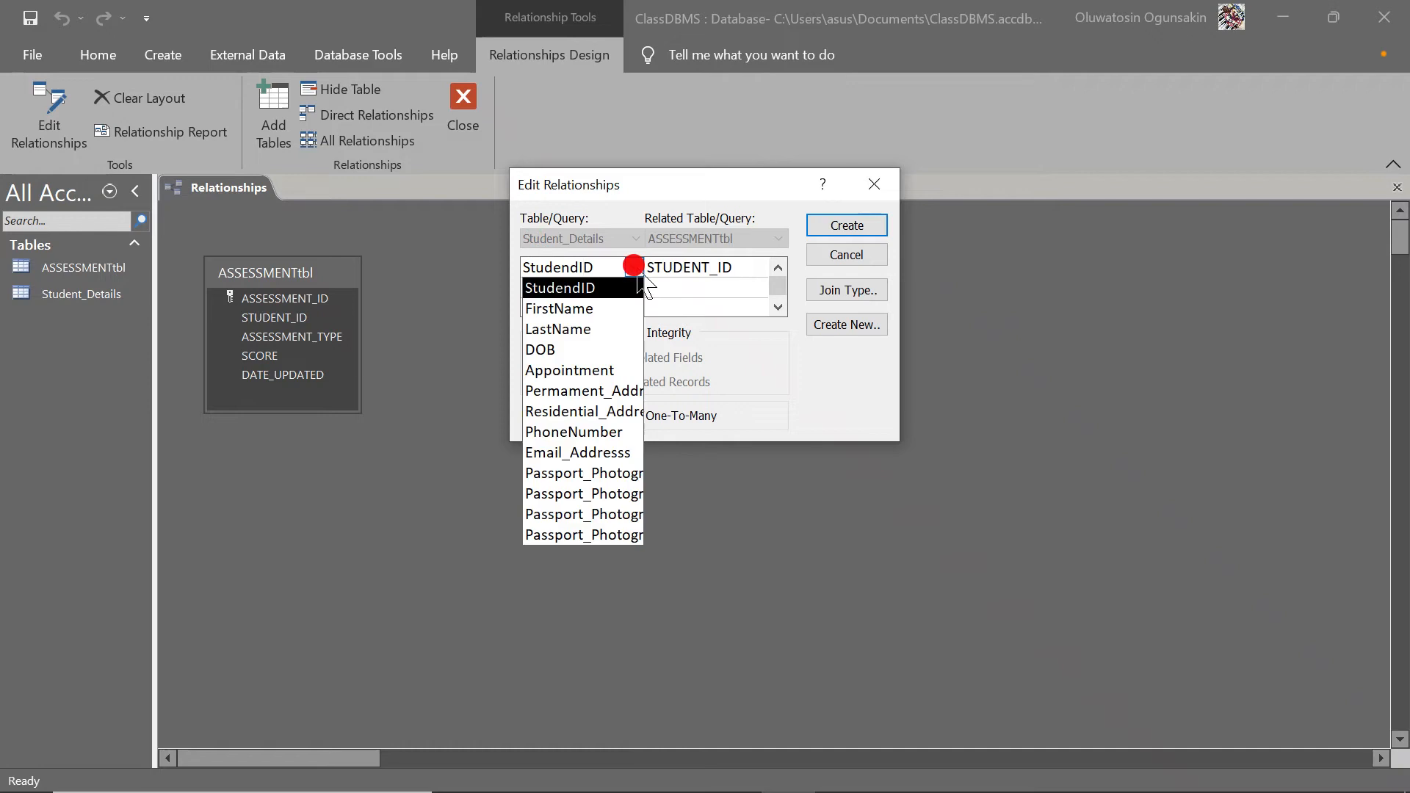
pyautogui.click(636, 269)
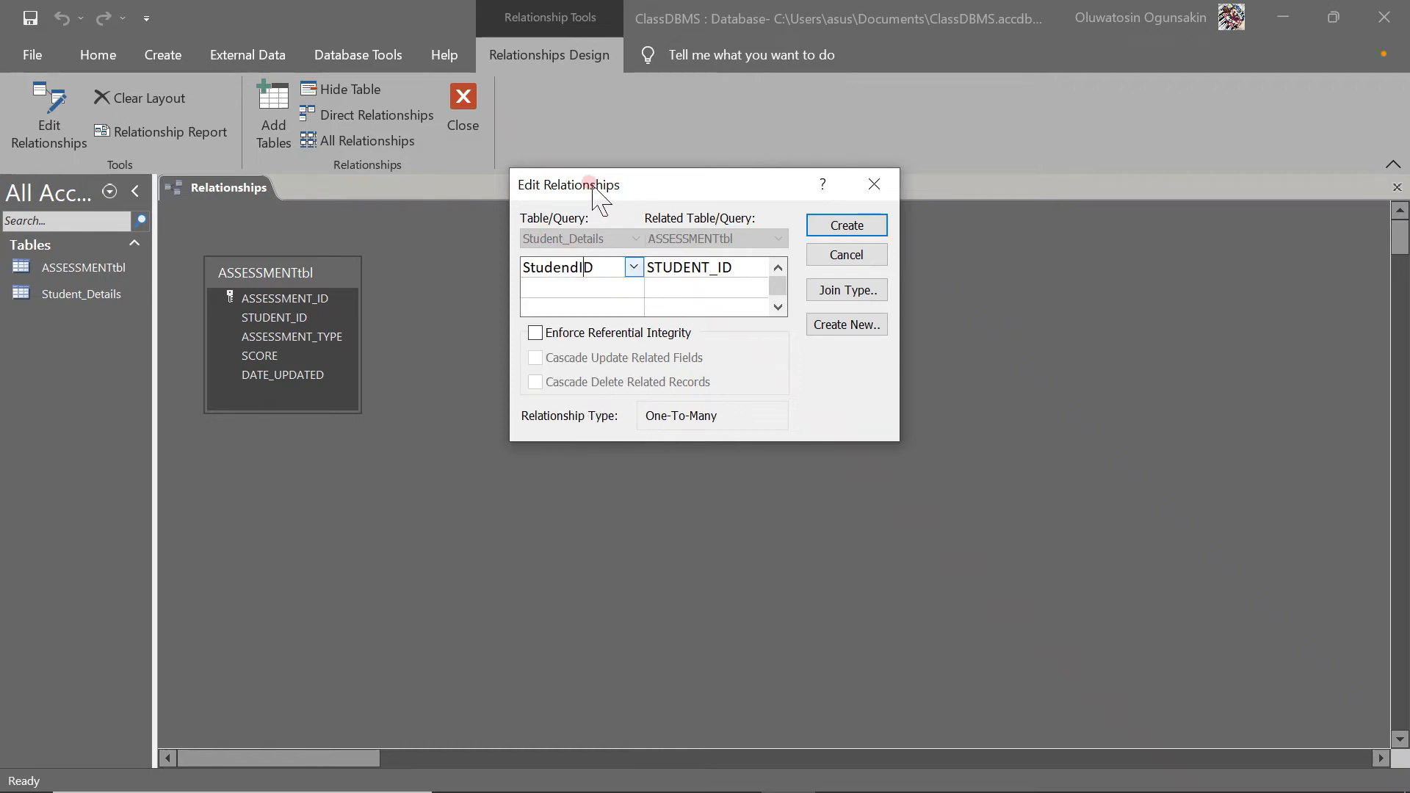
pyautogui.moveTo(656, 177); pyautogui.dragTo(645, 214)
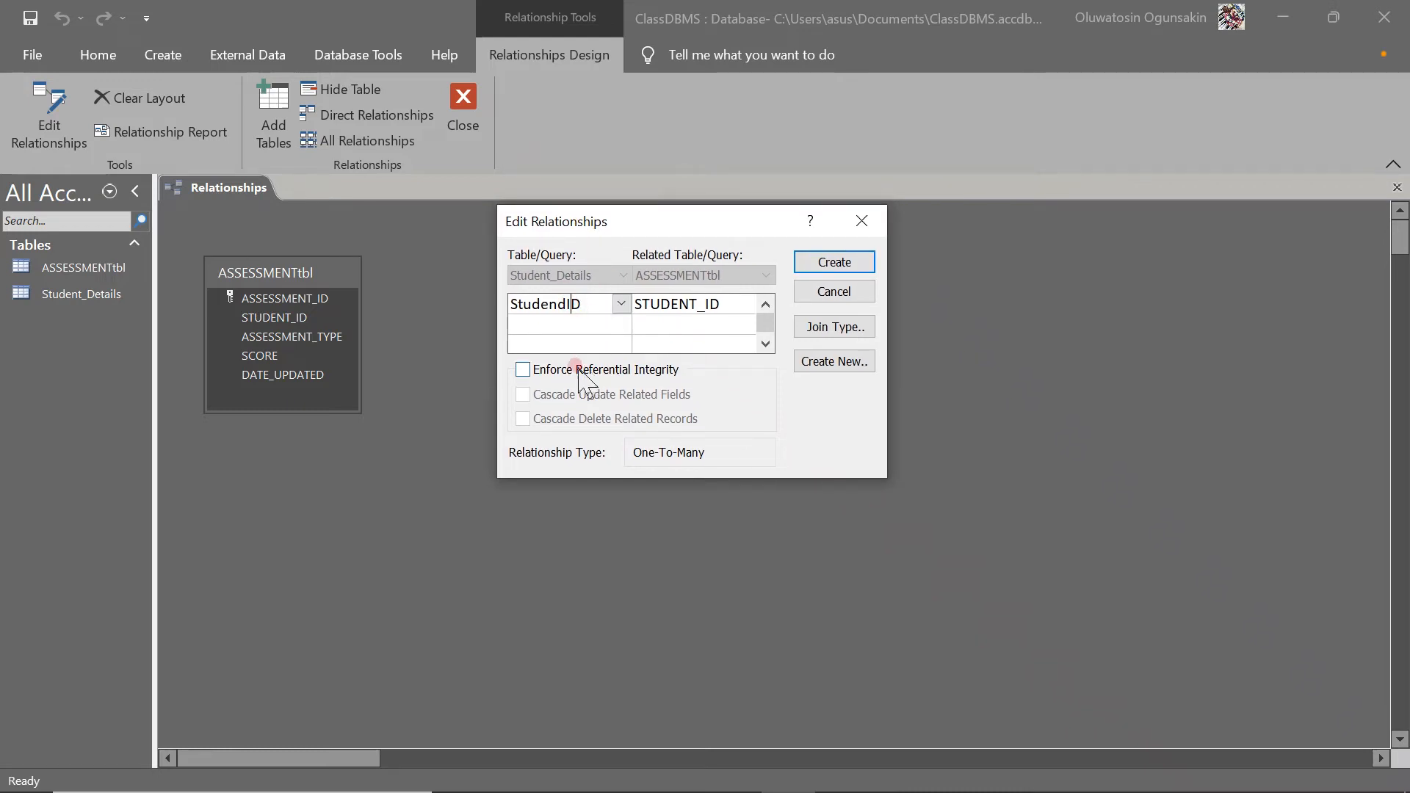
# Step: Enforce referential integrity with cascading updates of related fields and cascading deletes of related records, and create the relationship
pyautogui.click(525, 370)
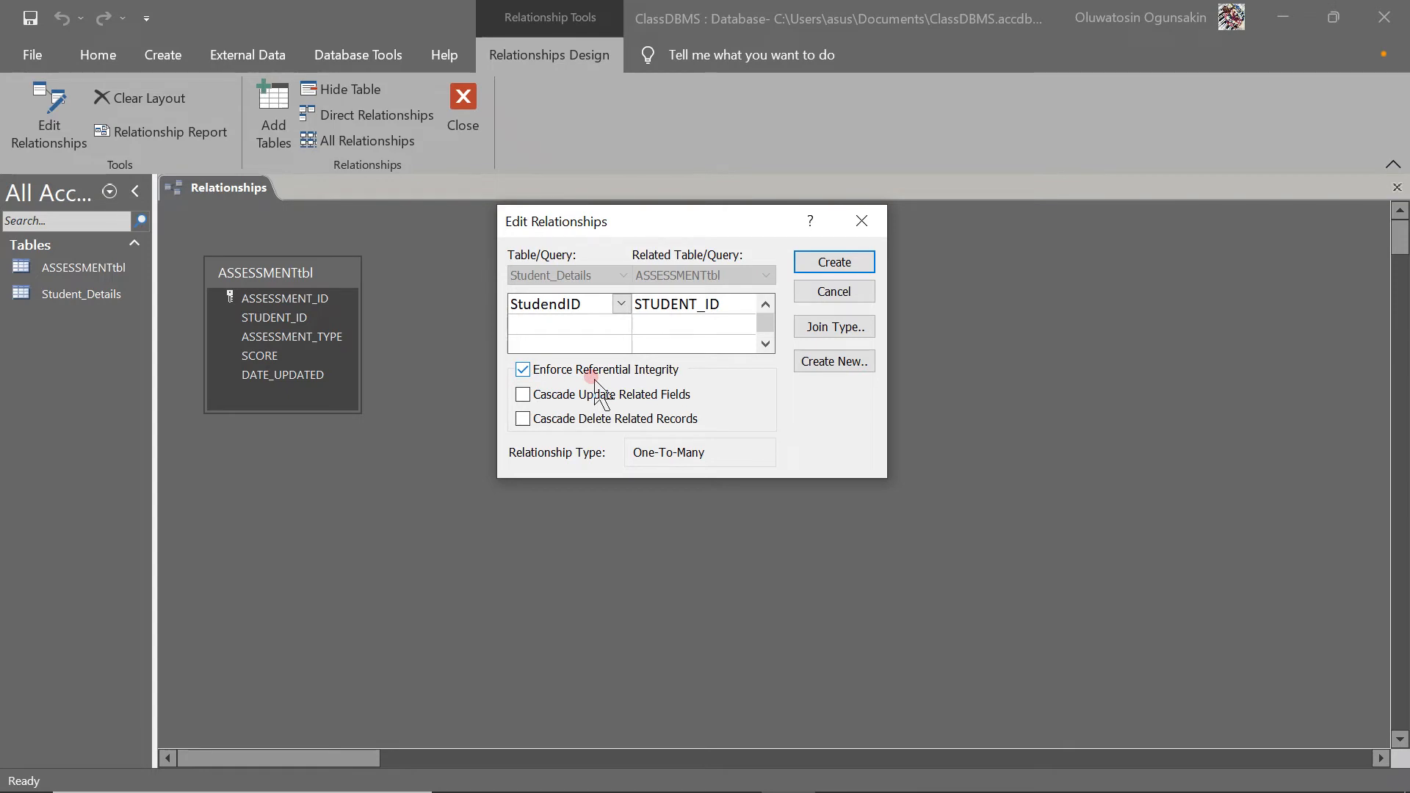
pyautogui.click(547, 395)
pyautogui.click(533, 419)
pyautogui.moveTo(718, 227); pyautogui.dragTo(852, 229)
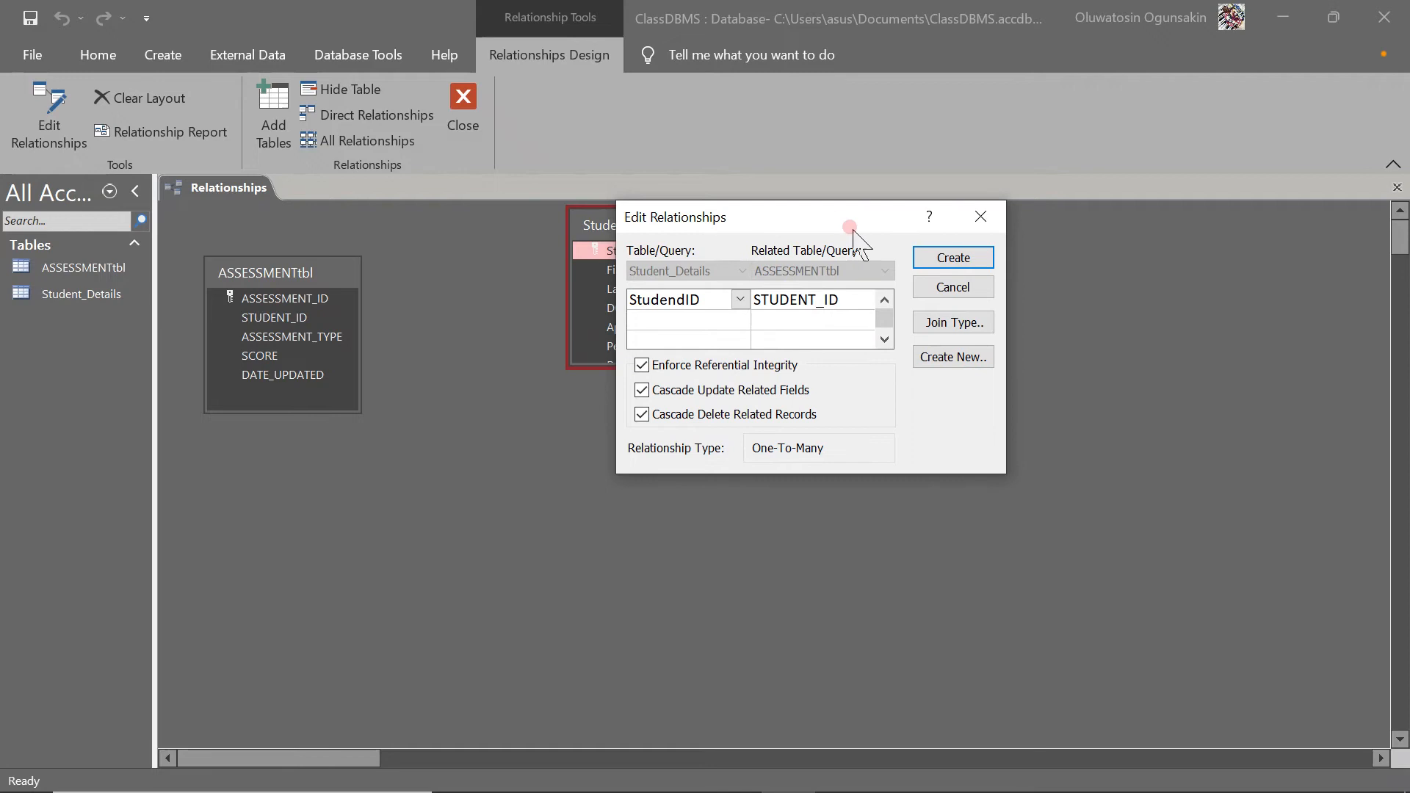
pyautogui.click(951, 258)
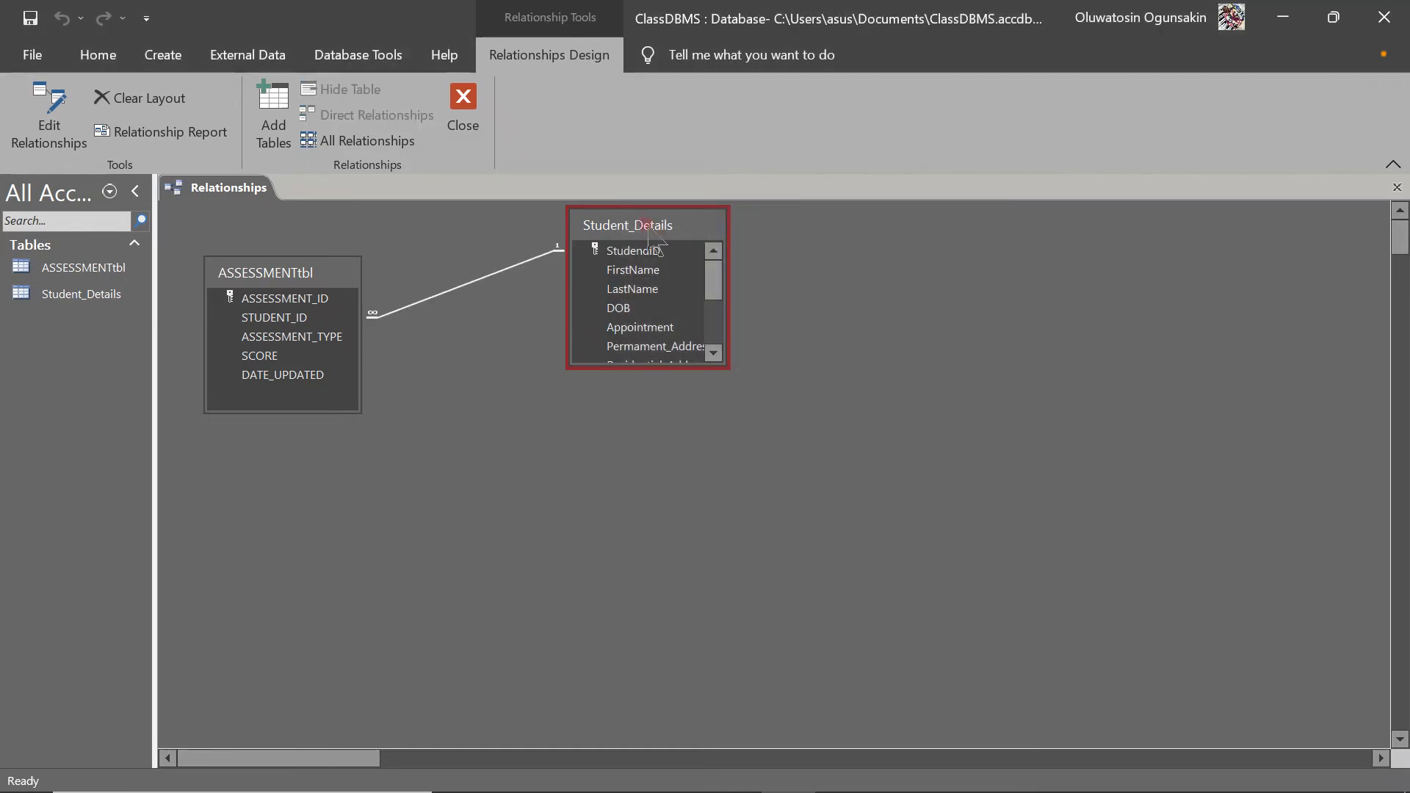
# Step: Rearrange the two linked tables in the relationship diagram and close the Relationships window
pyautogui.moveTo(648, 226); pyautogui.dragTo(689, 205)
pyautogui.moveTo(264, 271); pyautogui.dragTo(268, 277)
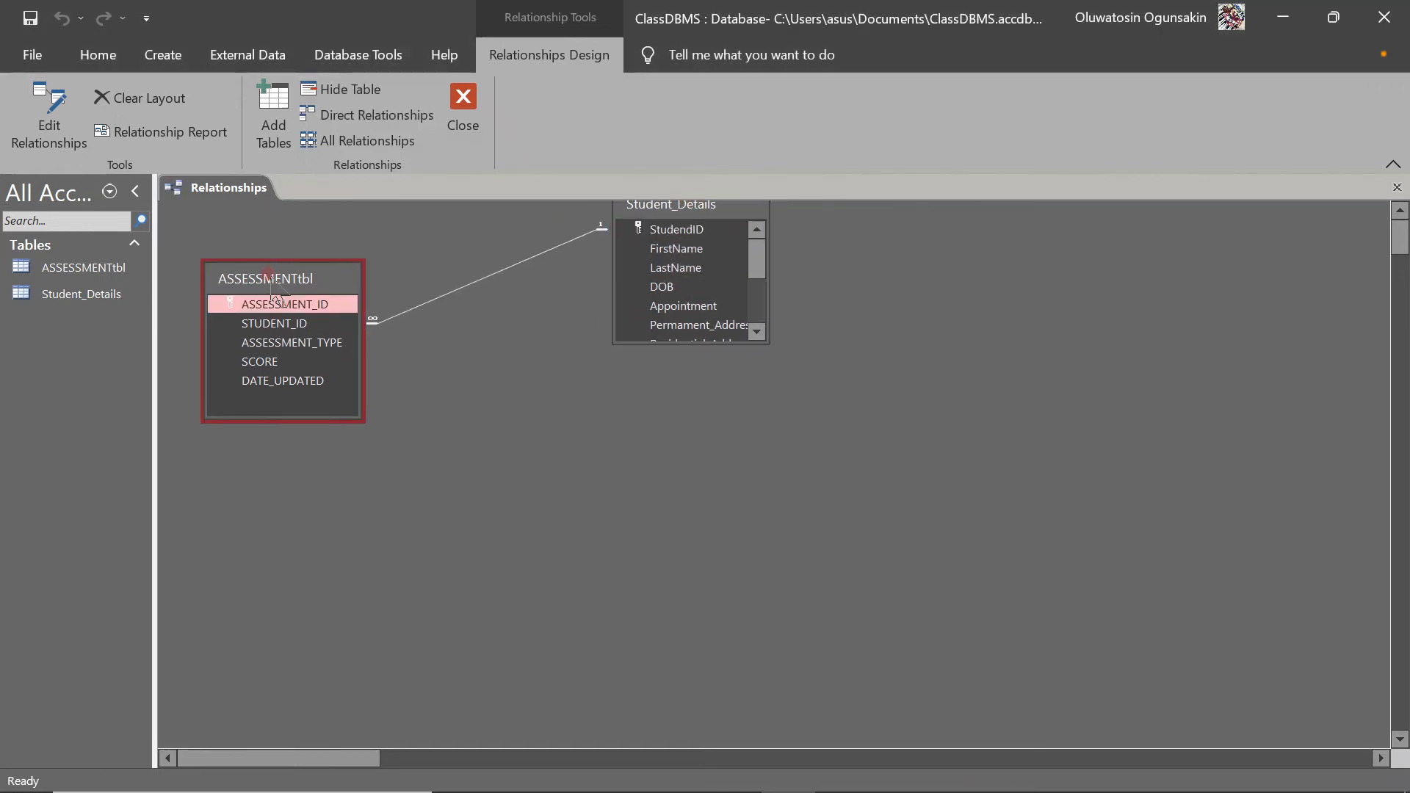
pyautogui.moveTo(644, 218); pyautogui.dragTo(640, 242)
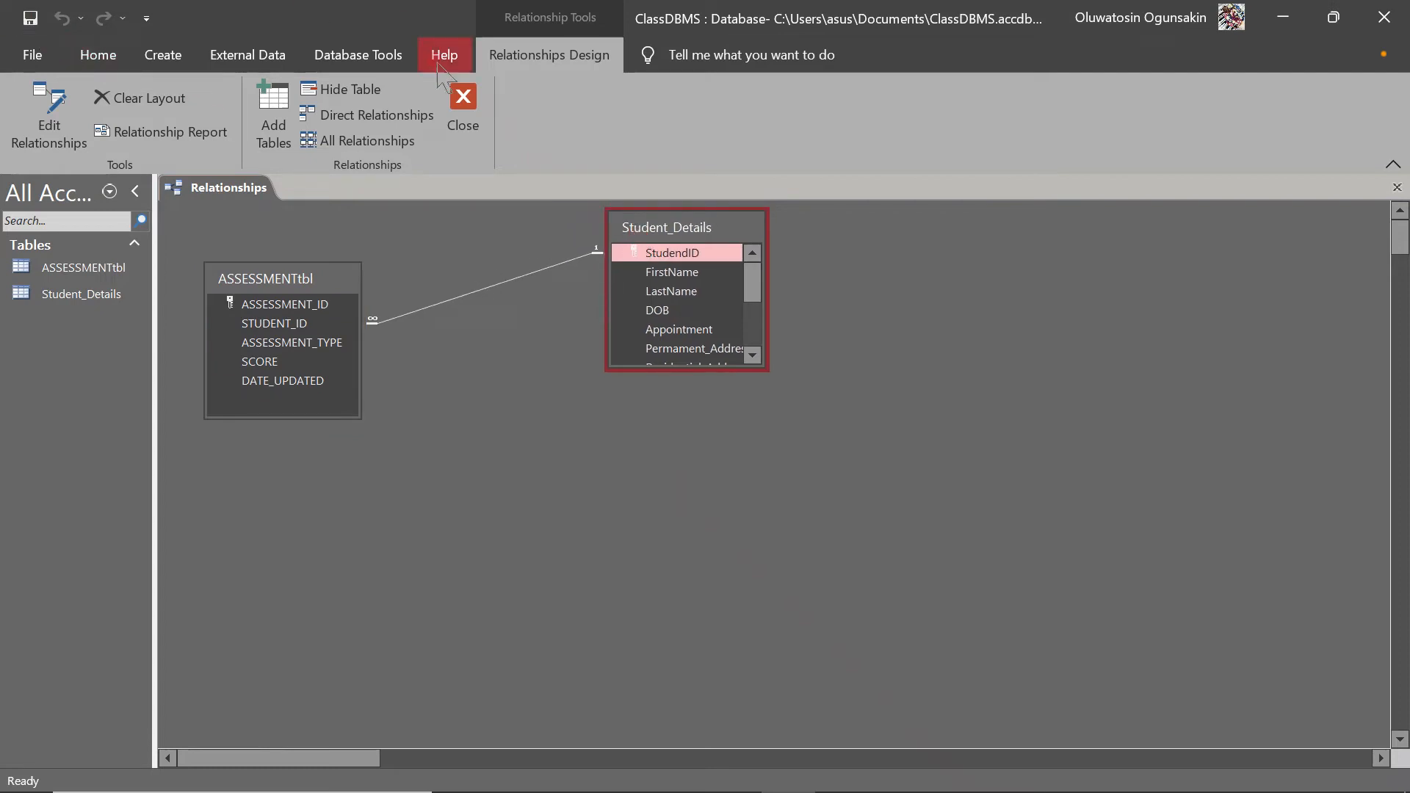
pyautogui.click(464, 102)
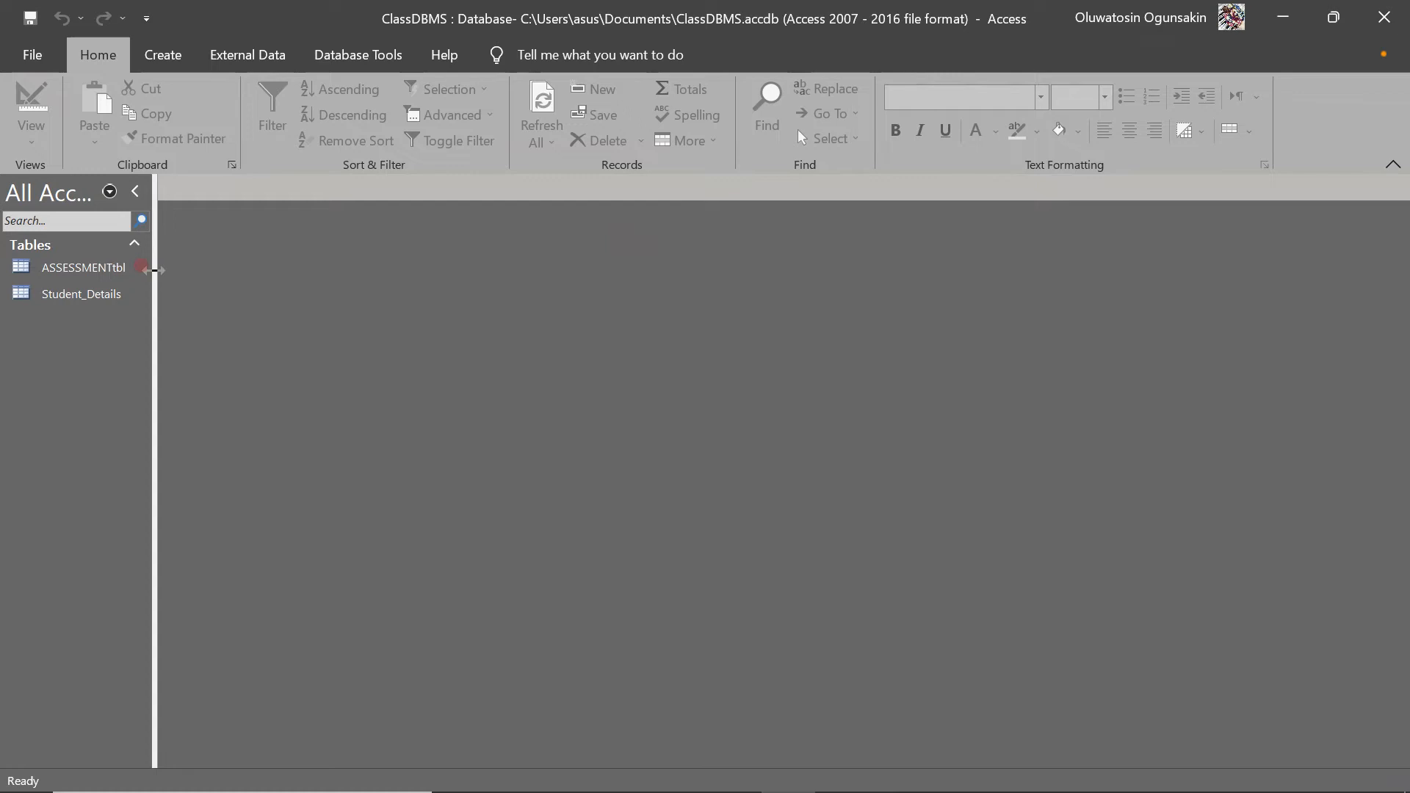
# Step: Widen the Navigation Pane and select the ASSESSMENTtbl table
pyautogui.moveTo(217, 278); pyautogui.dragTo(240, 280)
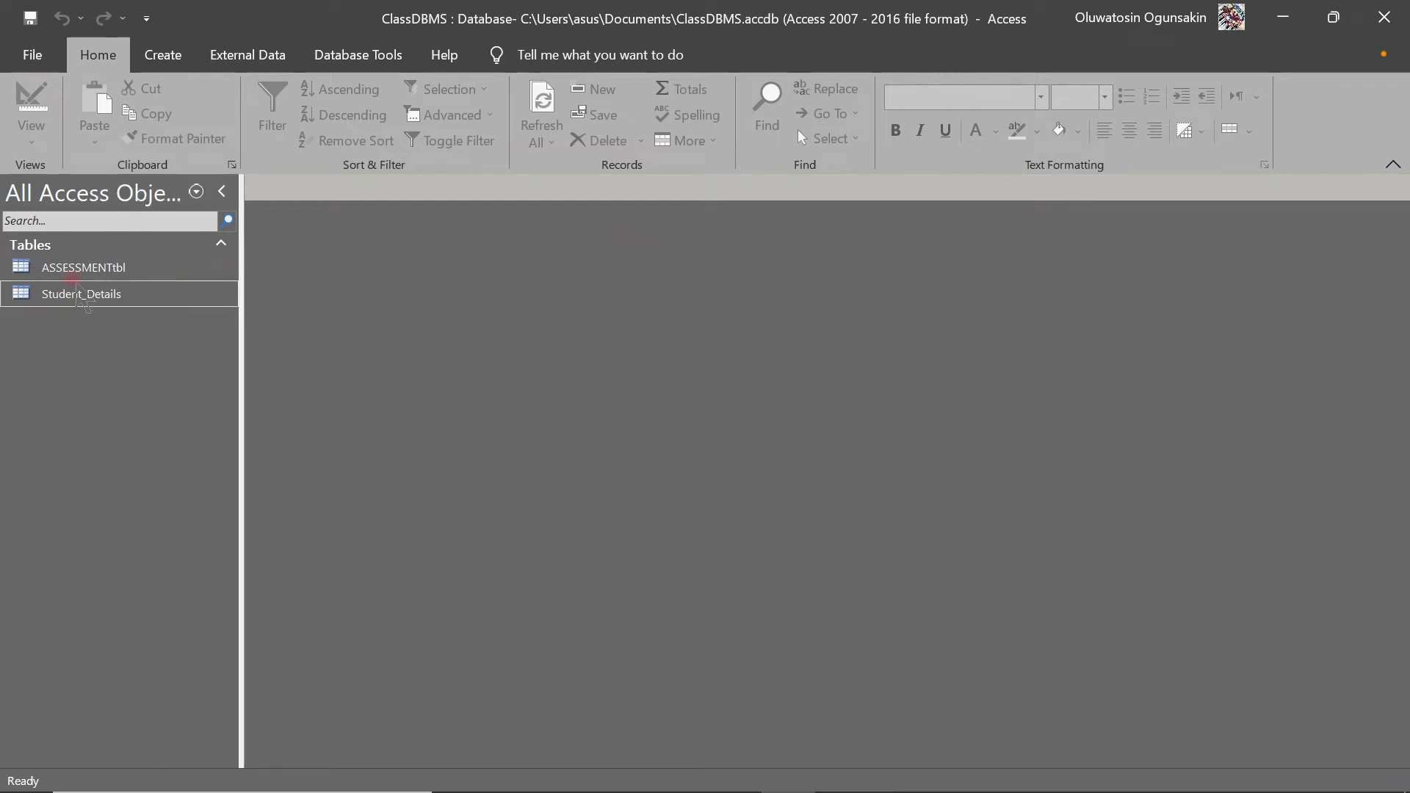
pyautogui.click(74, 294)
pyautogui.click(87, 269)
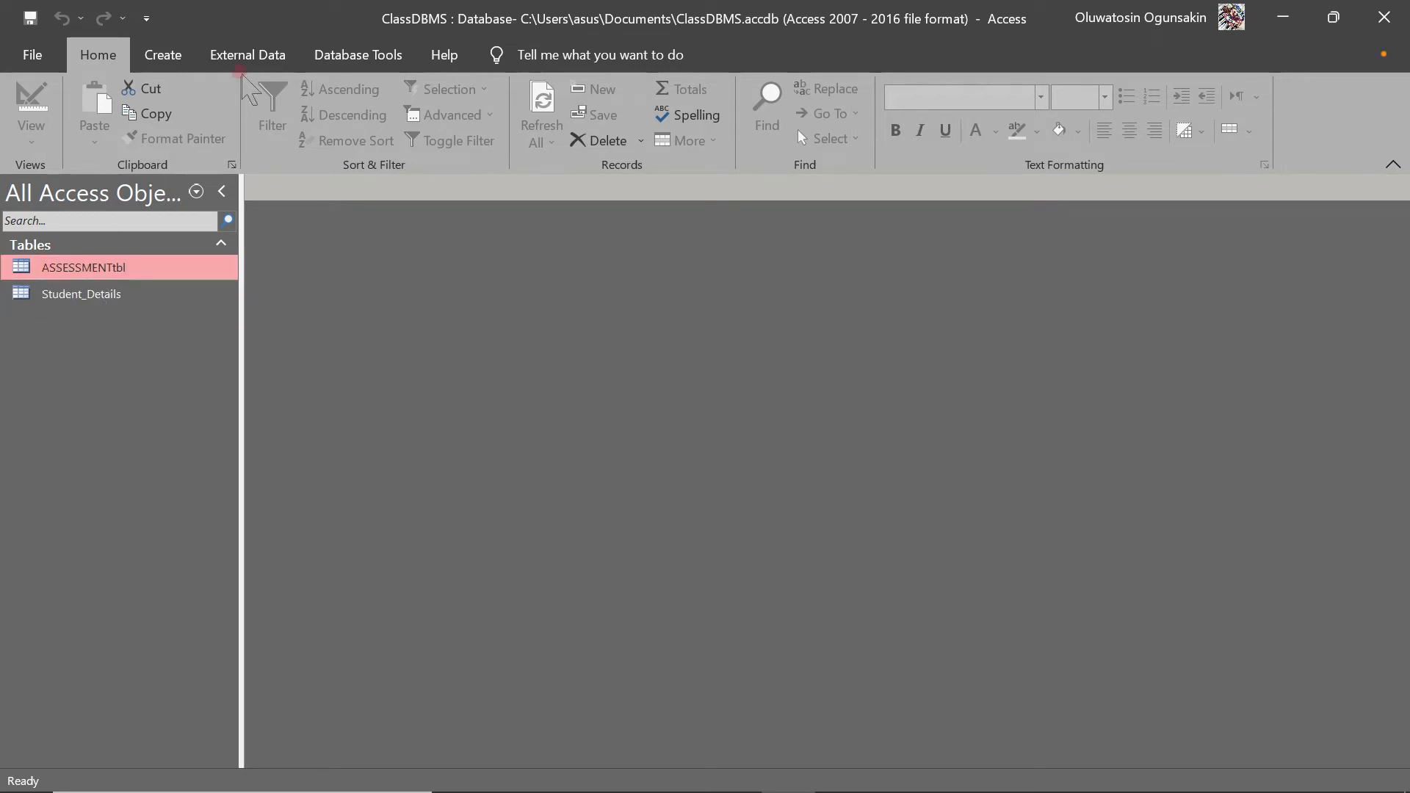
# Step: Start a Form Wizard form based on the ASSESSMENTtbl table and include all of its fields
pyautogui.click(156, 57)
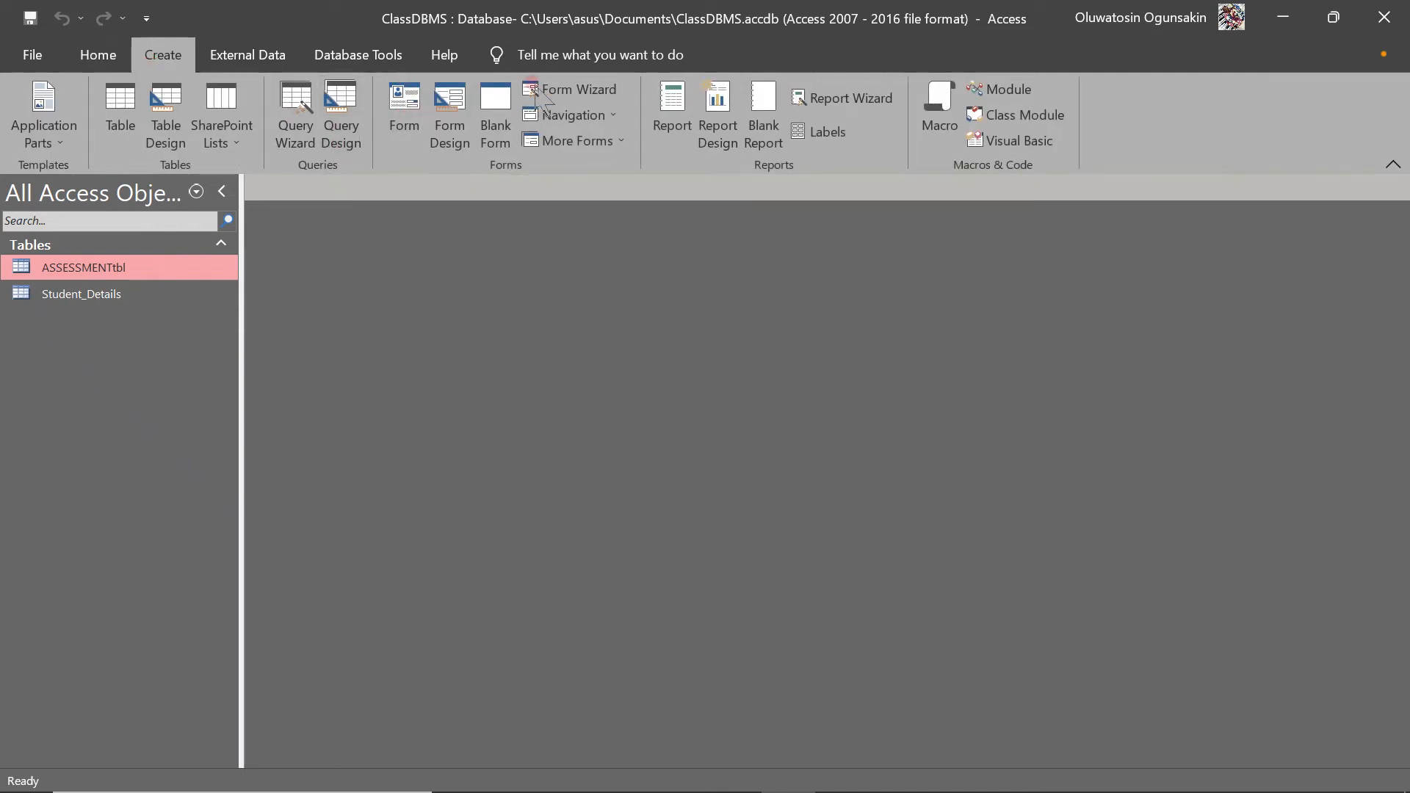
pyautogui.click(577, 92)
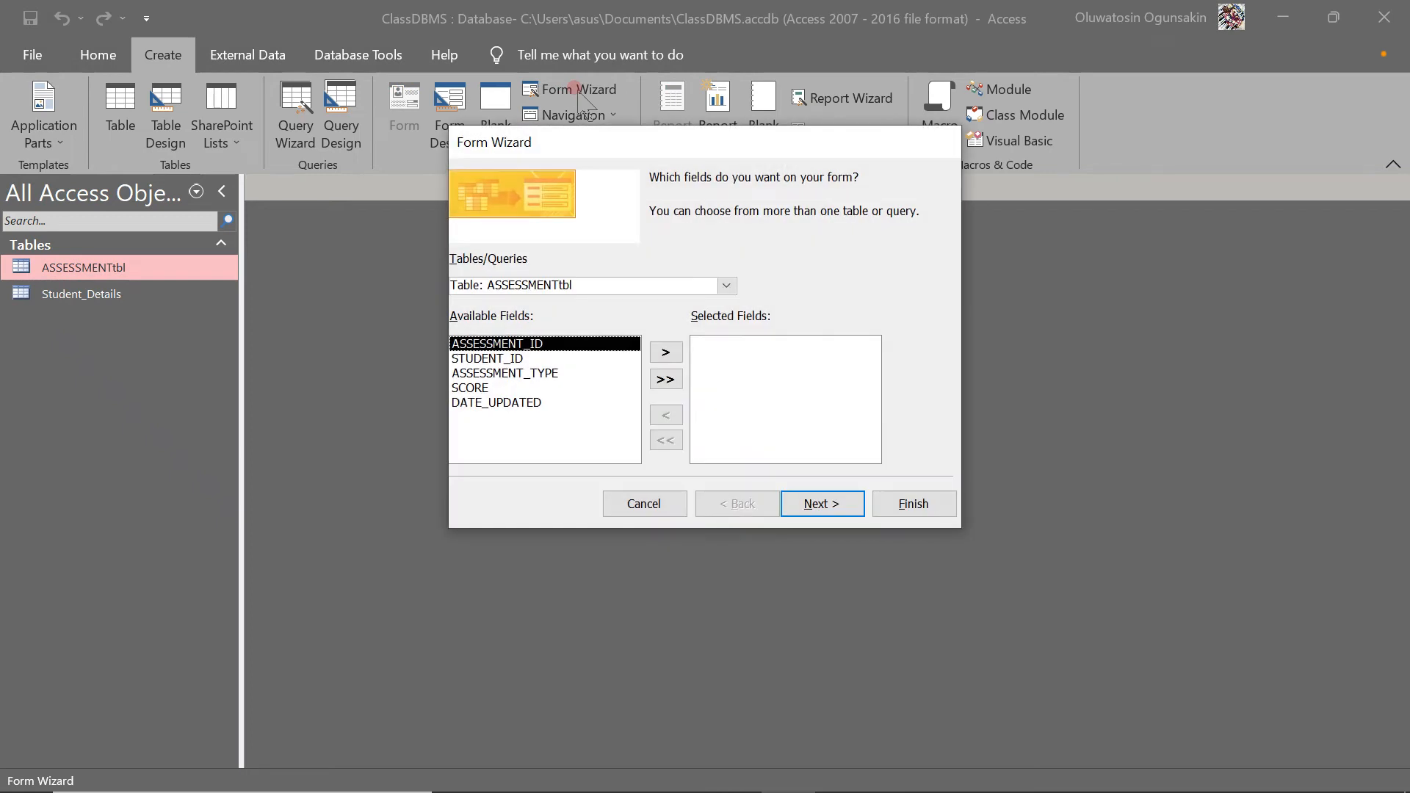
pyautogui.click(725, 286)
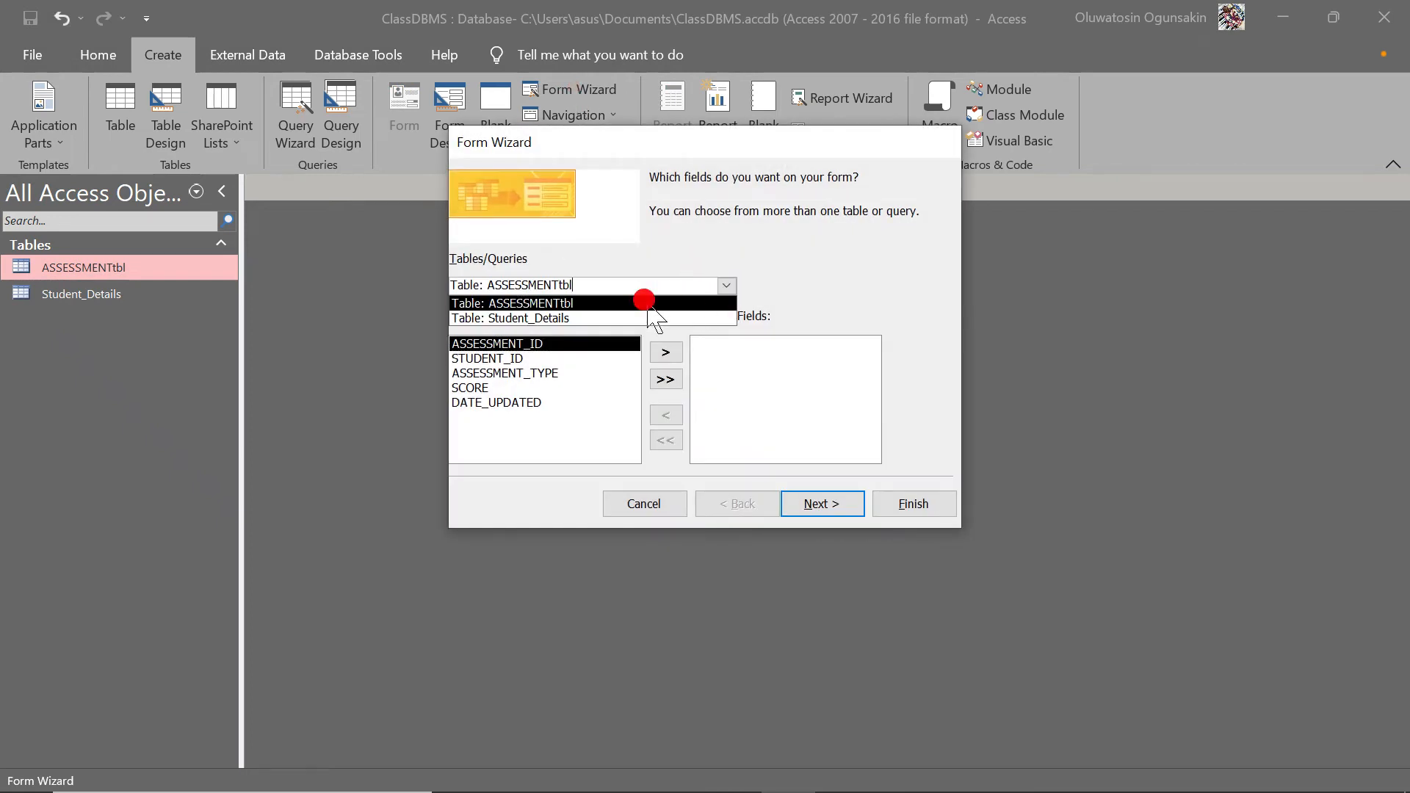
pyautogui.click(646, 302)
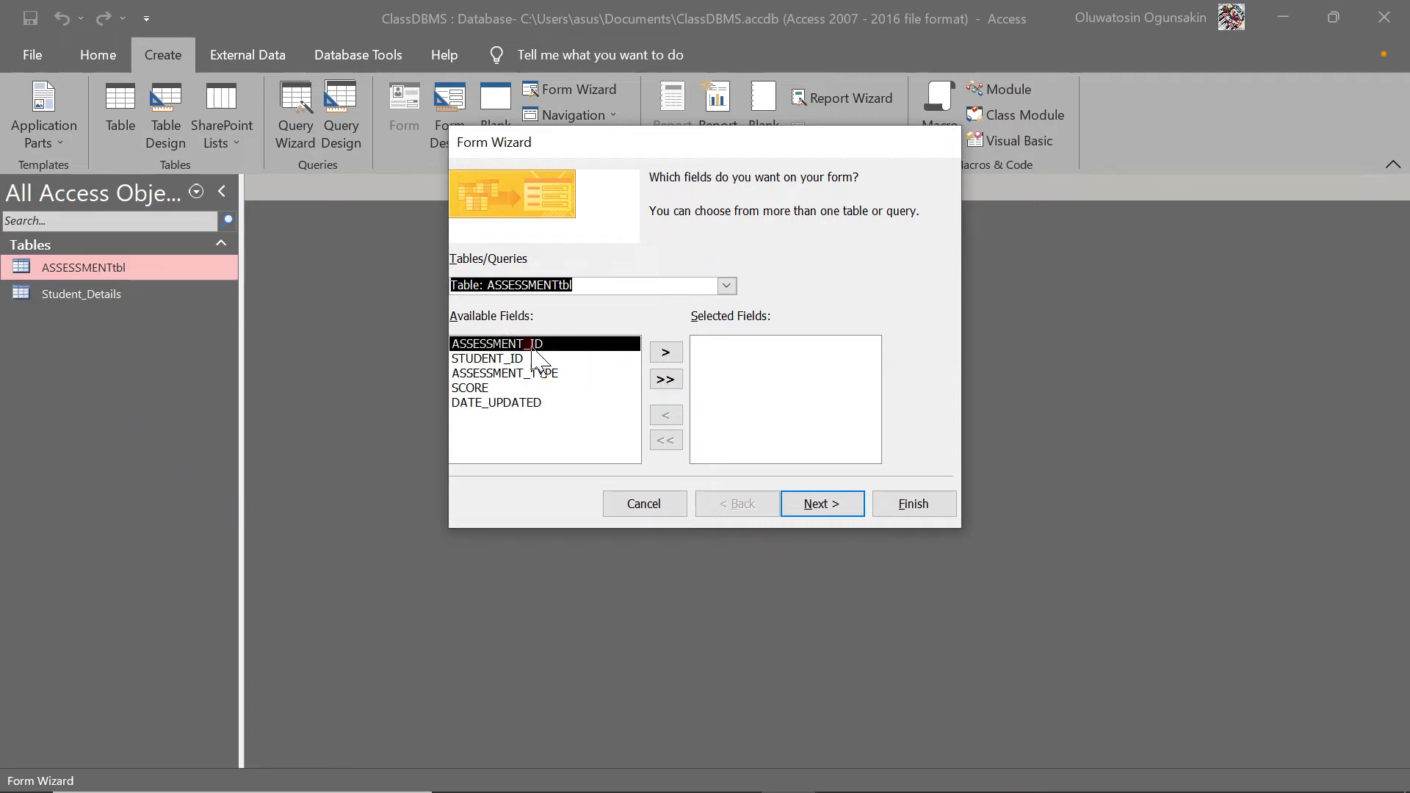
pyautogui.click(666, 379)
# Step: Keep the Columnar layout and finish the wizard with the option to modify the form's design
pyautogui.click(822, 504)
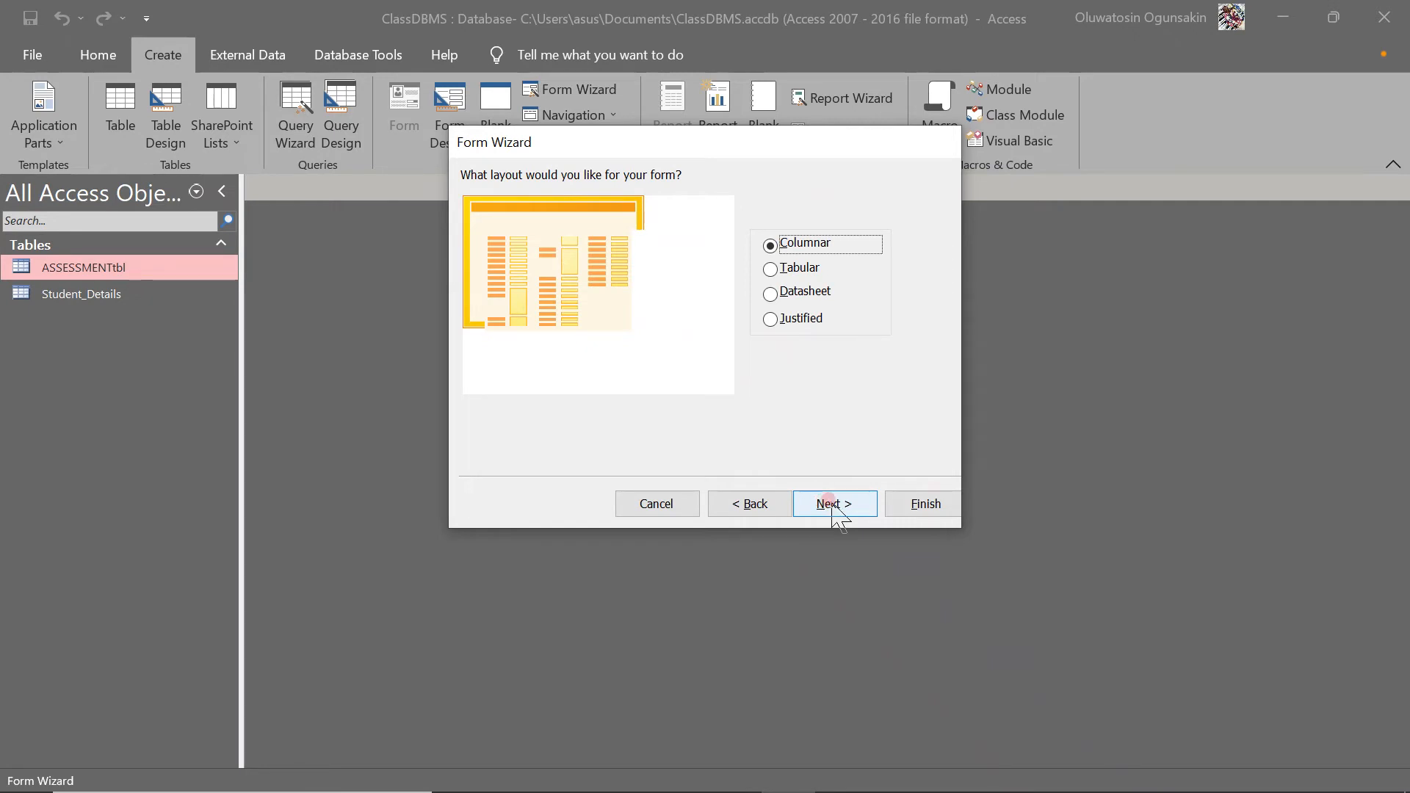
pyautogui.click(829, 505)
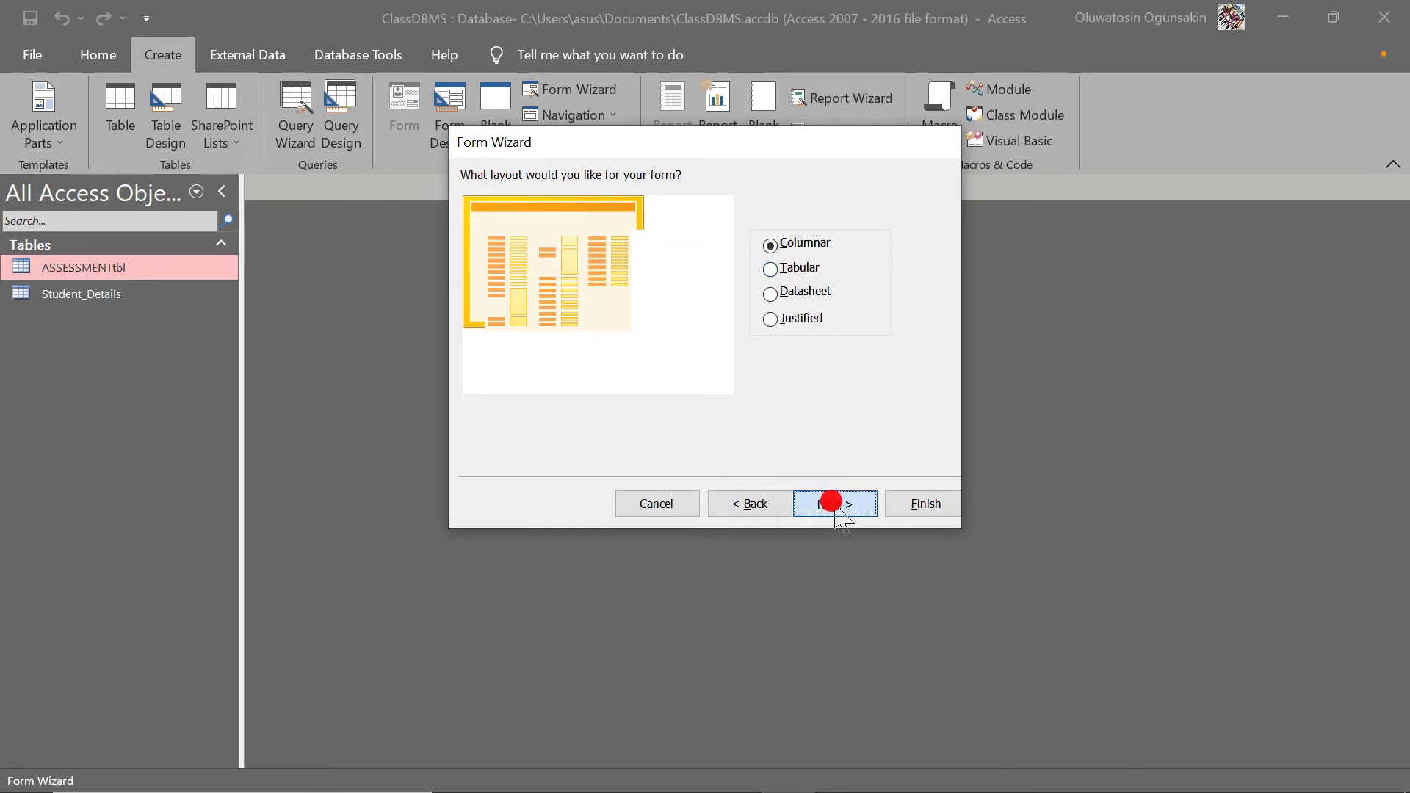
pyautogui.click(657, 389)
pyautogui.click(906, 506)
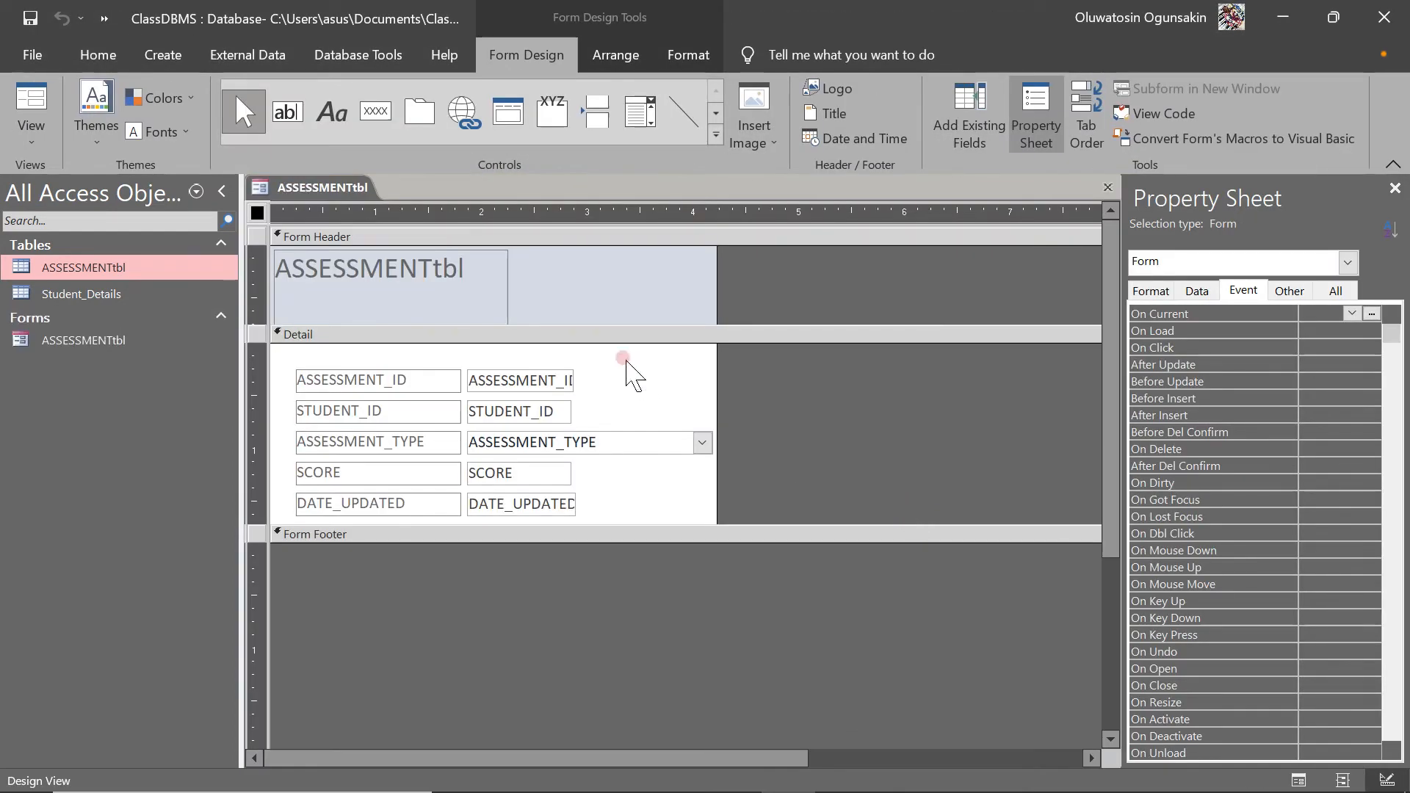
# Step: Fit the title label in the form header to its text and change the title to ASSESSMENT
pyautogui.click(483, 266)
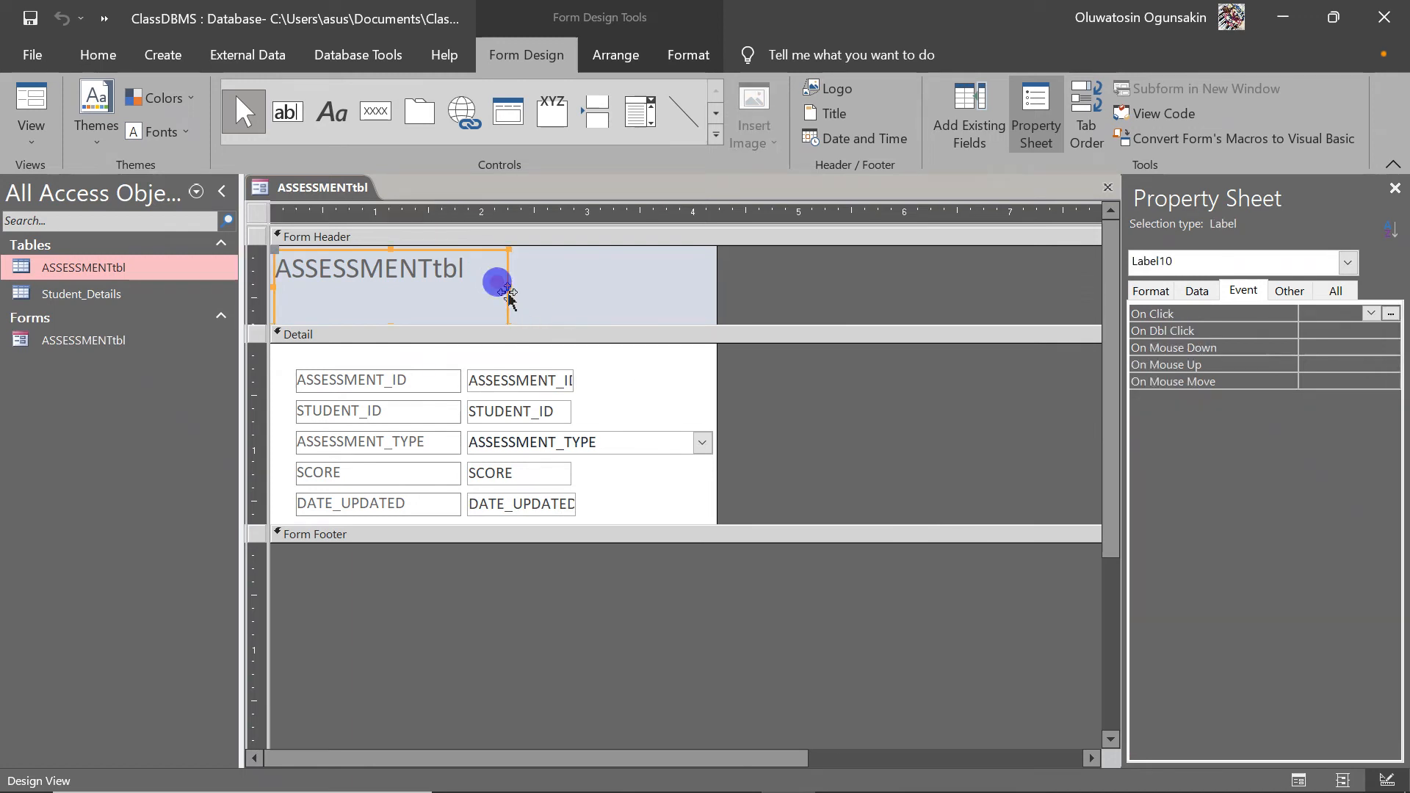
pyautogui.doubleClick(508, 284)
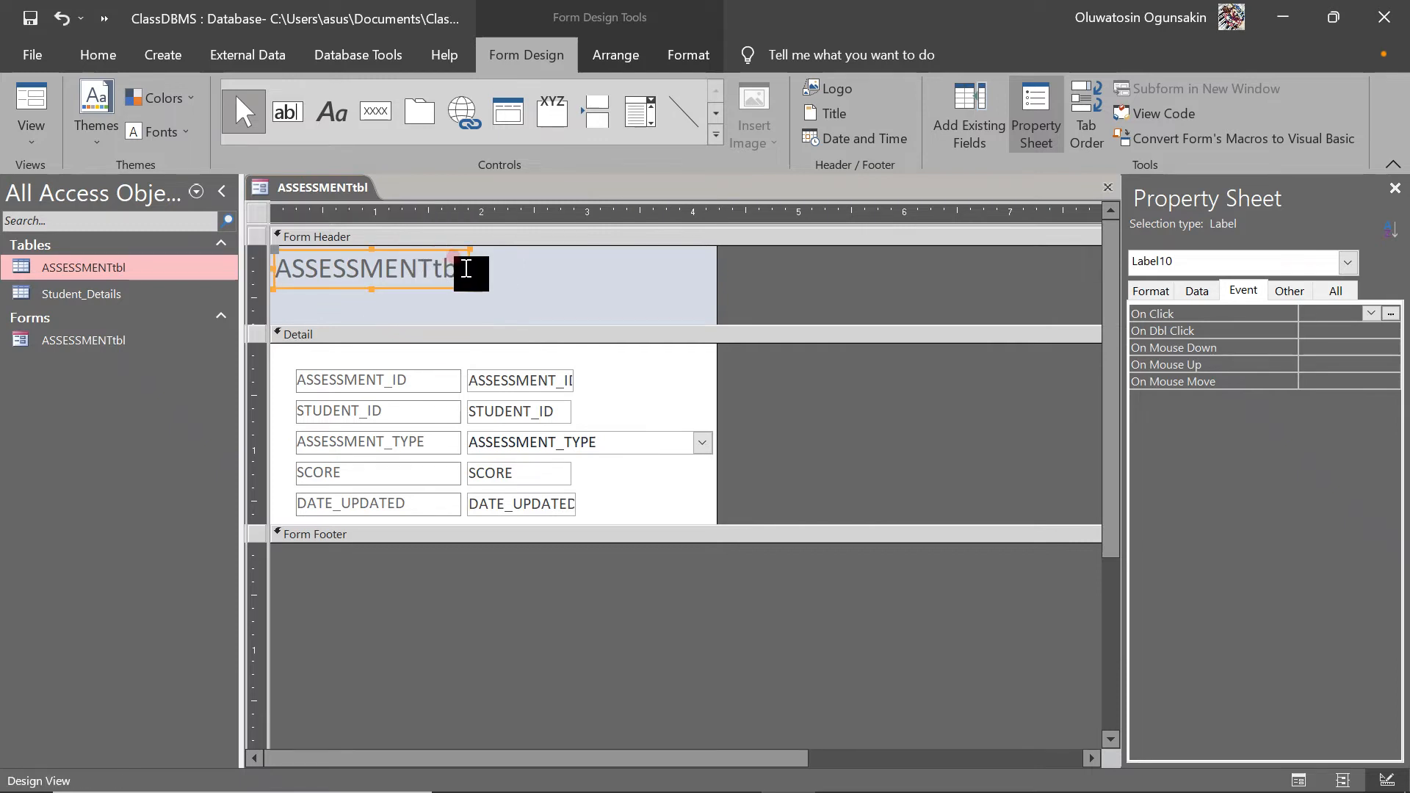
pyautogui.click(466, 269)
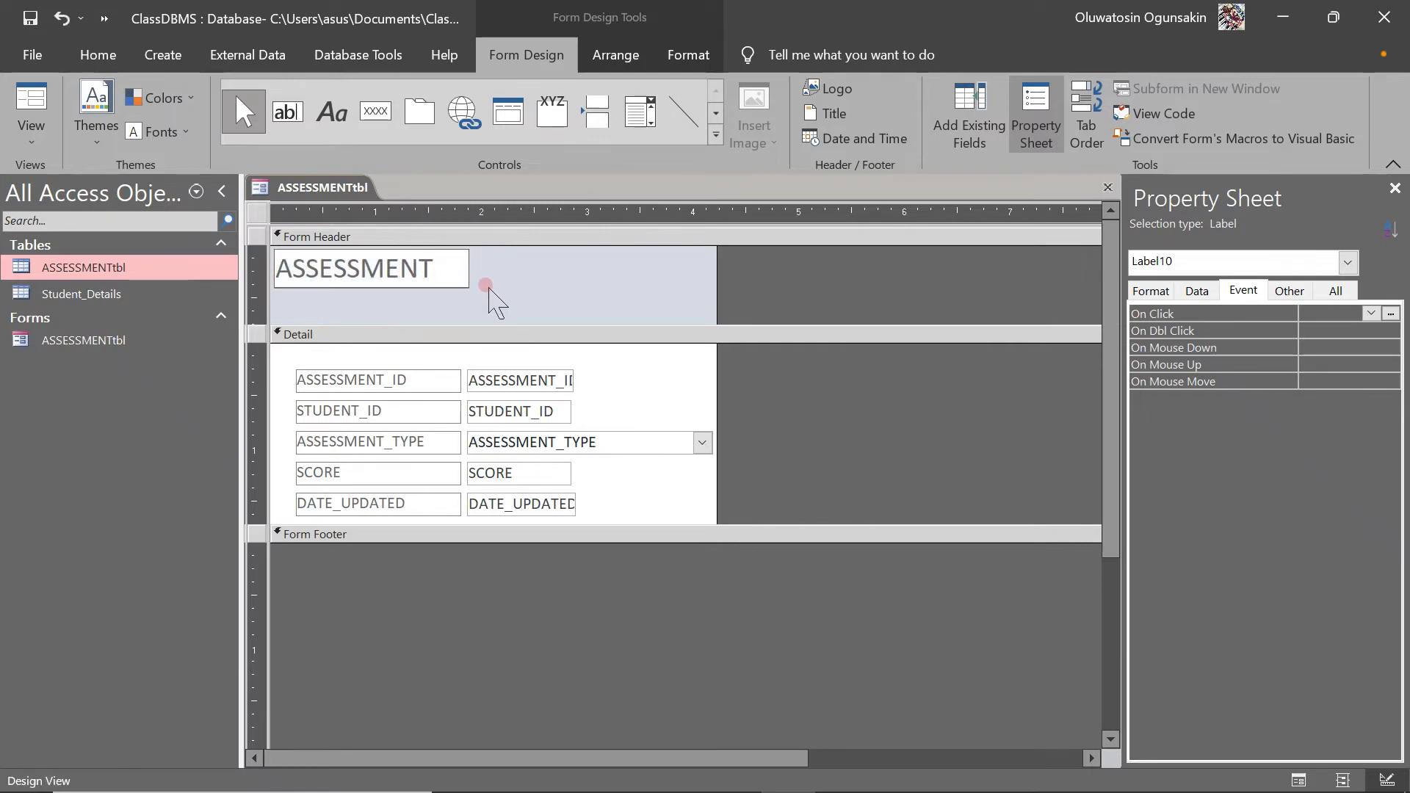
pyautogui.click(488, 289)
pyautogui.click(472, 315)
# Step: Place the ASSESSMENT title at the header's left edge, and shorten the header section while lengthening the Detail section
pyautogui.moveTo(480, 322); pyautogui.dragTo(465, 296)
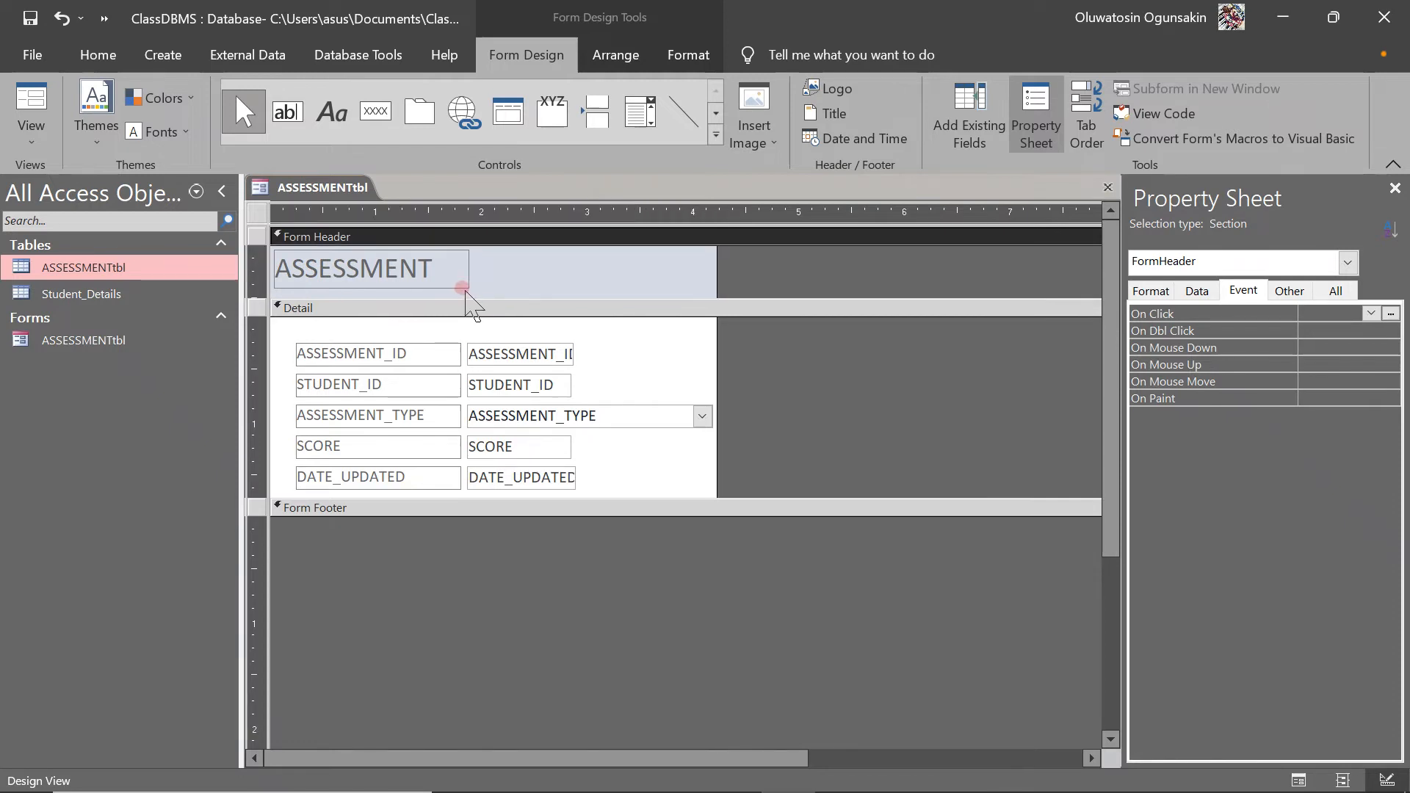
pyautogui.click(454, 262)
pyautogui.moveTo(454, 262); pyautogui.dragTo(569, 262)
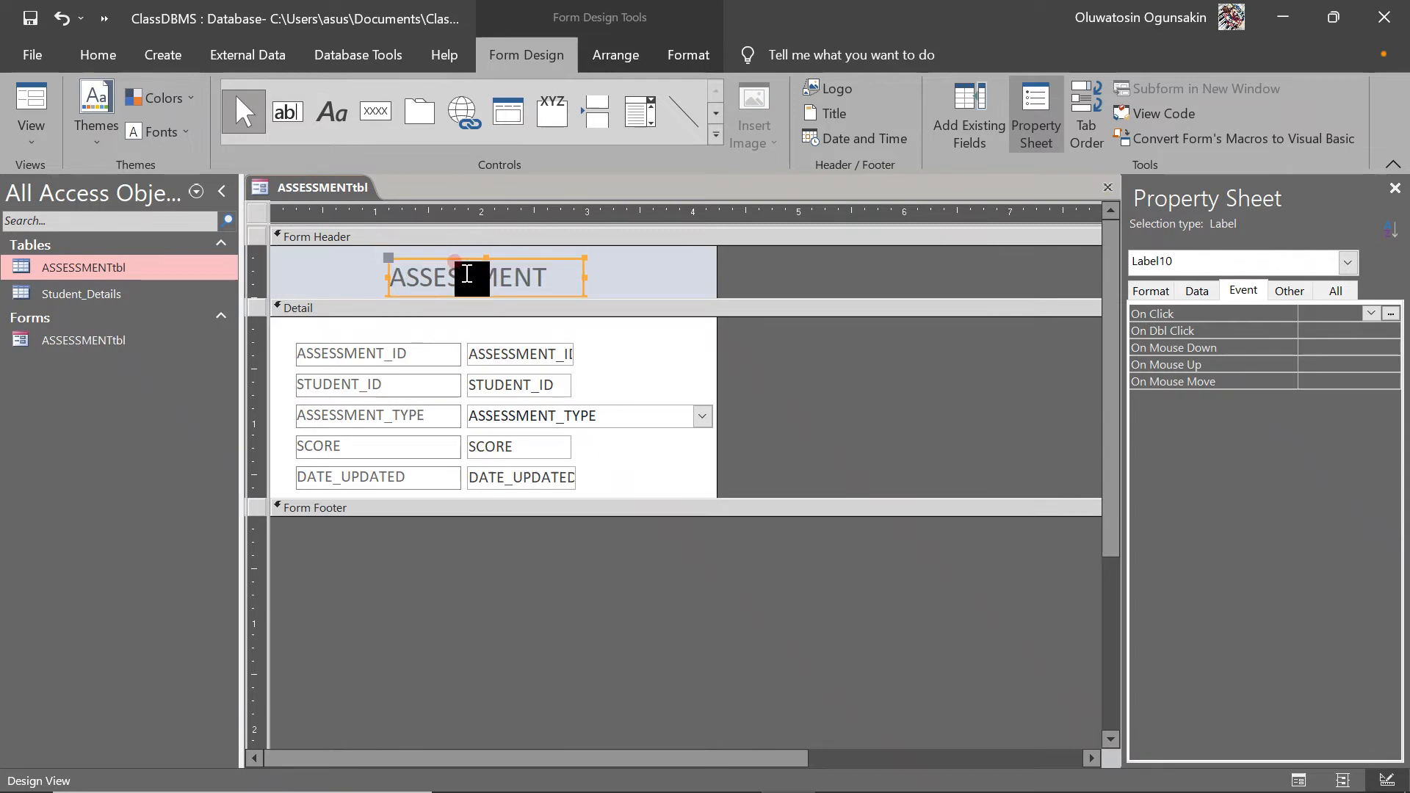
pyautogui.moveTo(467, 273); pyautogui.dragTo(348, 274)
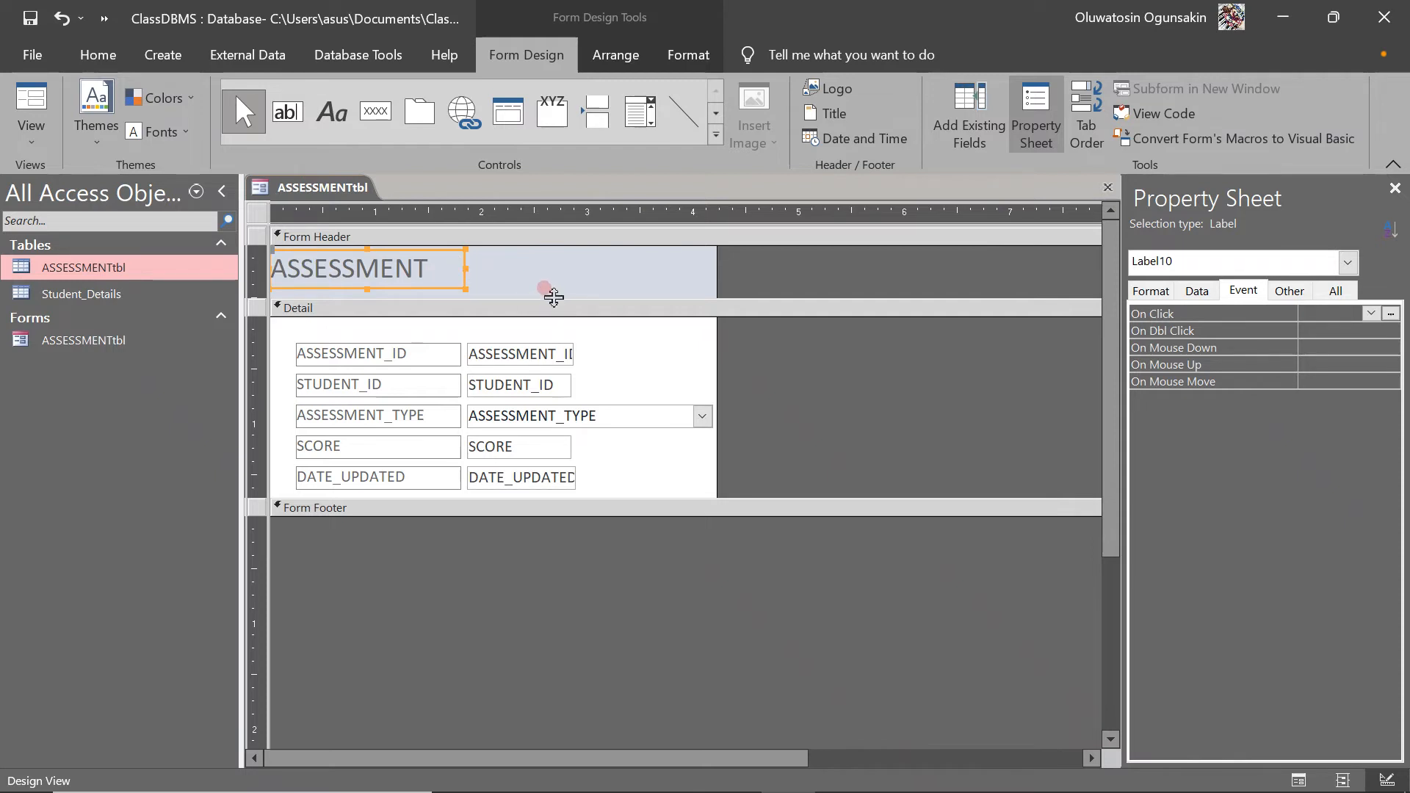
pyautogui.moveTo(553, 297); pyautogui.dragTo(552, 288)
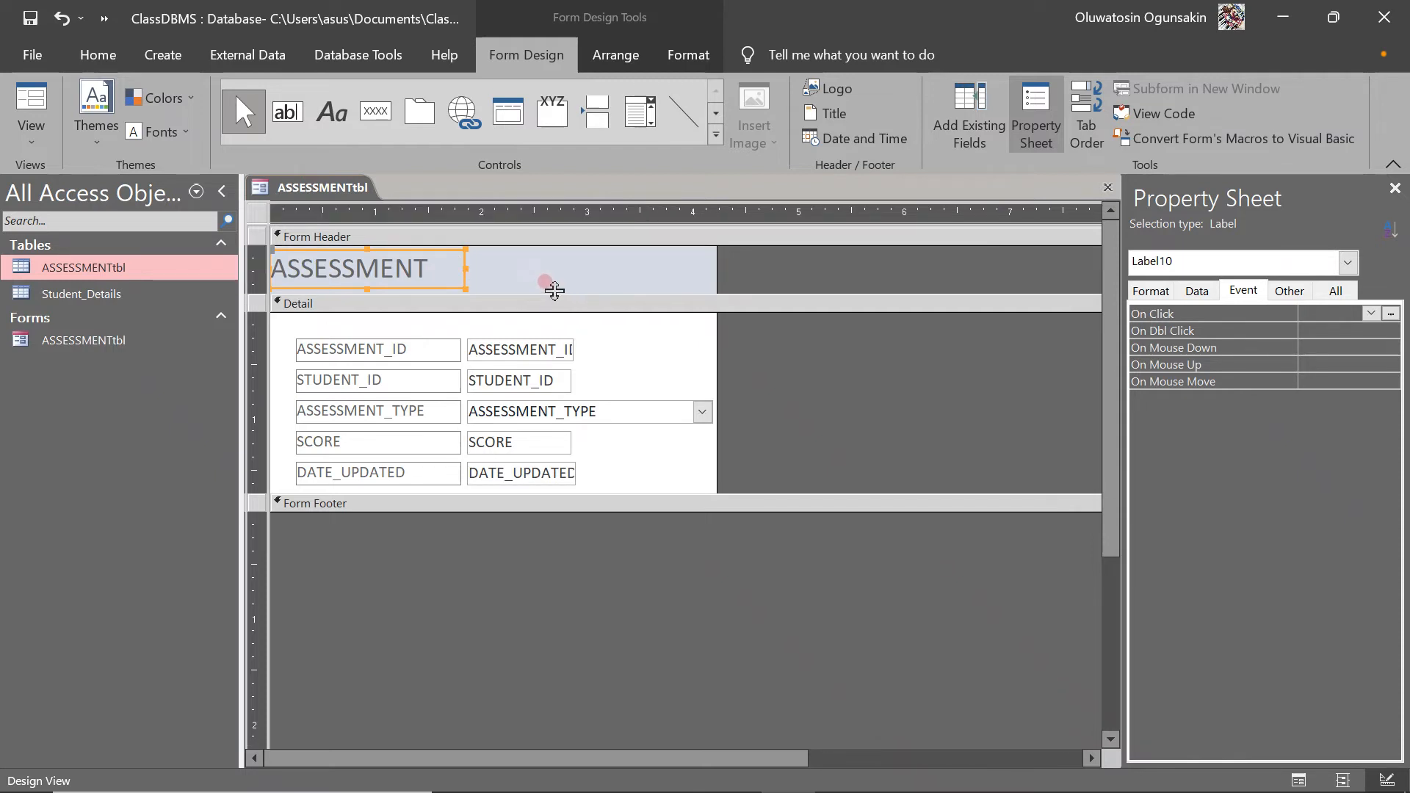
pyautogui.moveTo(668, 490); pyautogui.dragTo(668, 521)
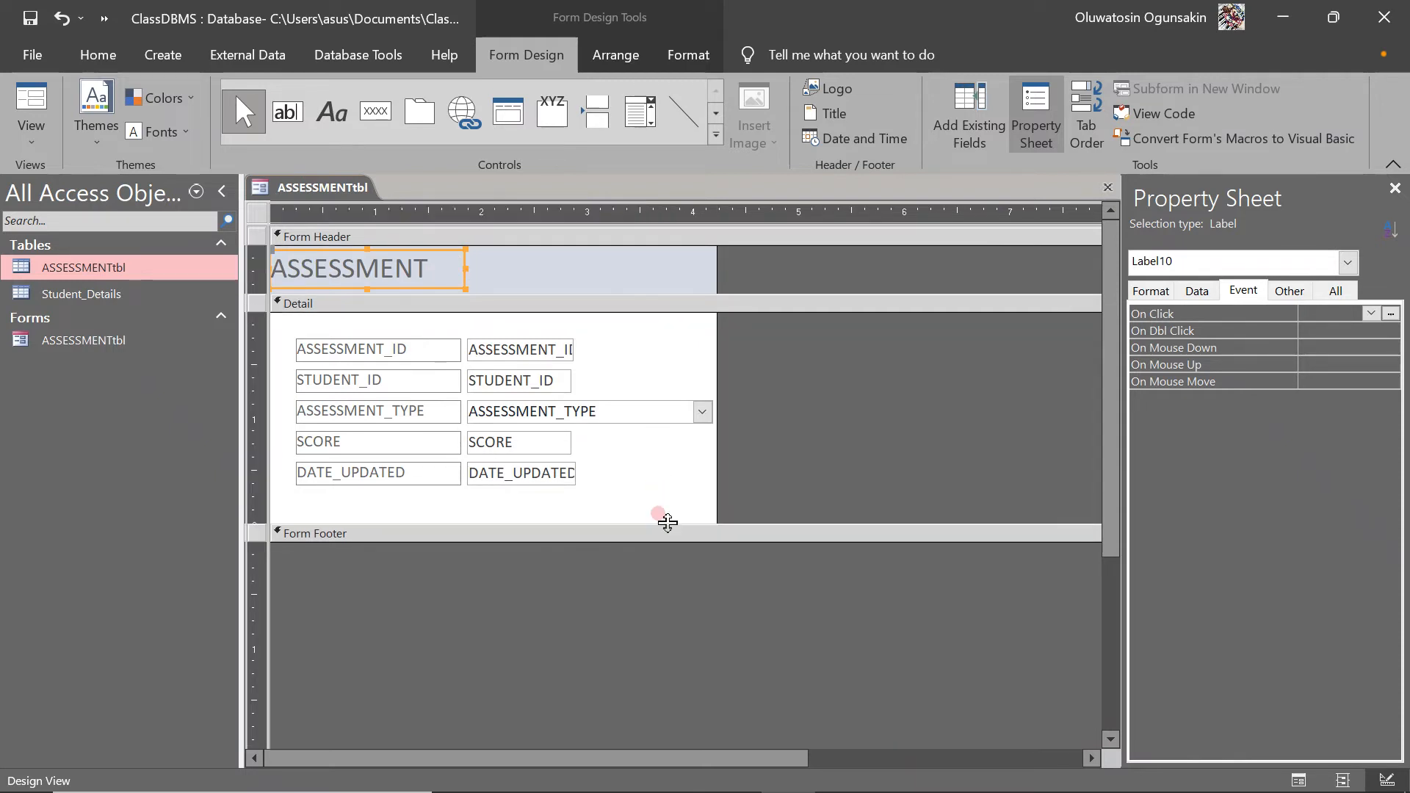
# Step: Size all five field boxes in the Detail section to the widest one and slightly widen the form
pyautogui.moveTo(527, 334); pyautogui.dragTo(530, 514)
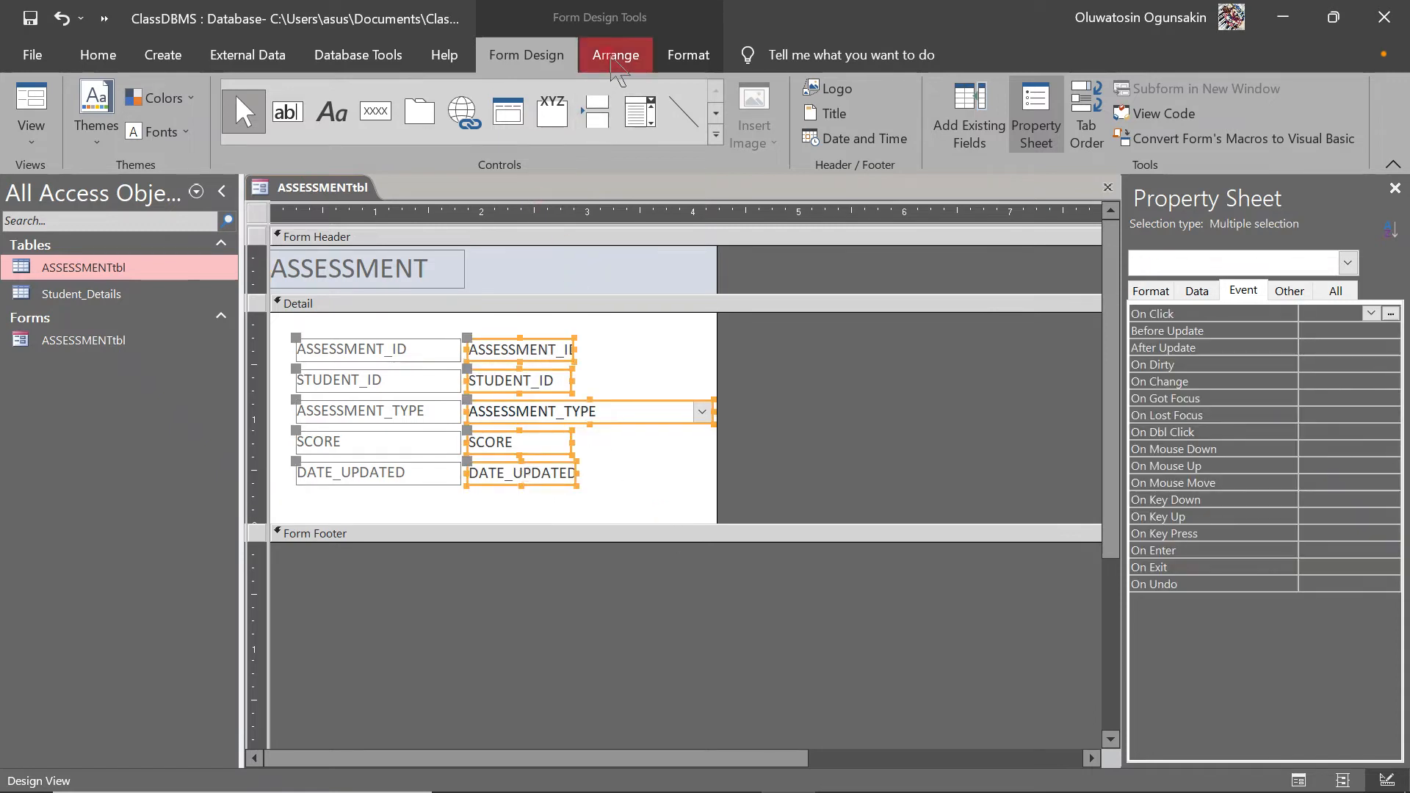
pyautogui.moveTo(535, 321); pyautogui.dragTo(538, 518)
pyautogui.click(613, 58)
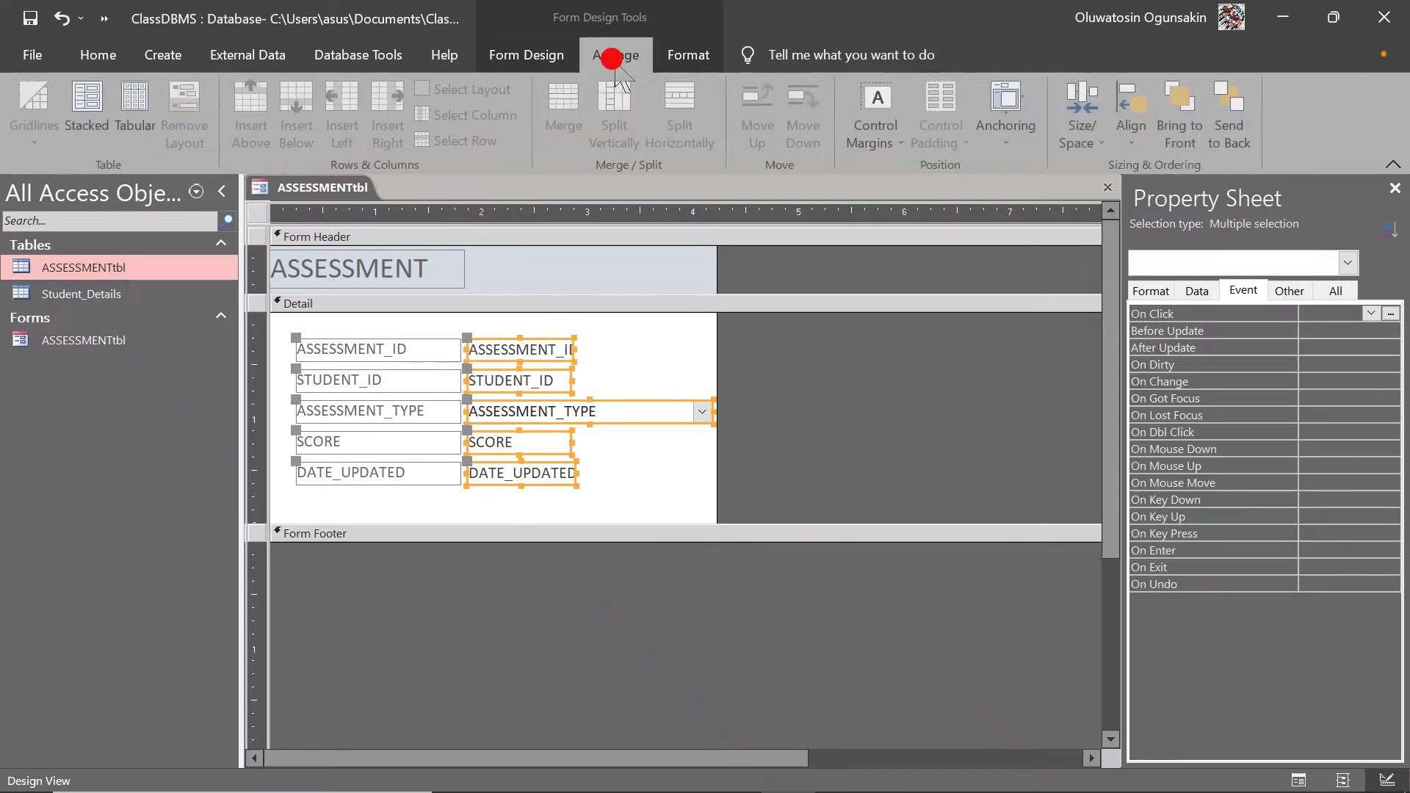
pyautogui.click(1079, 132)
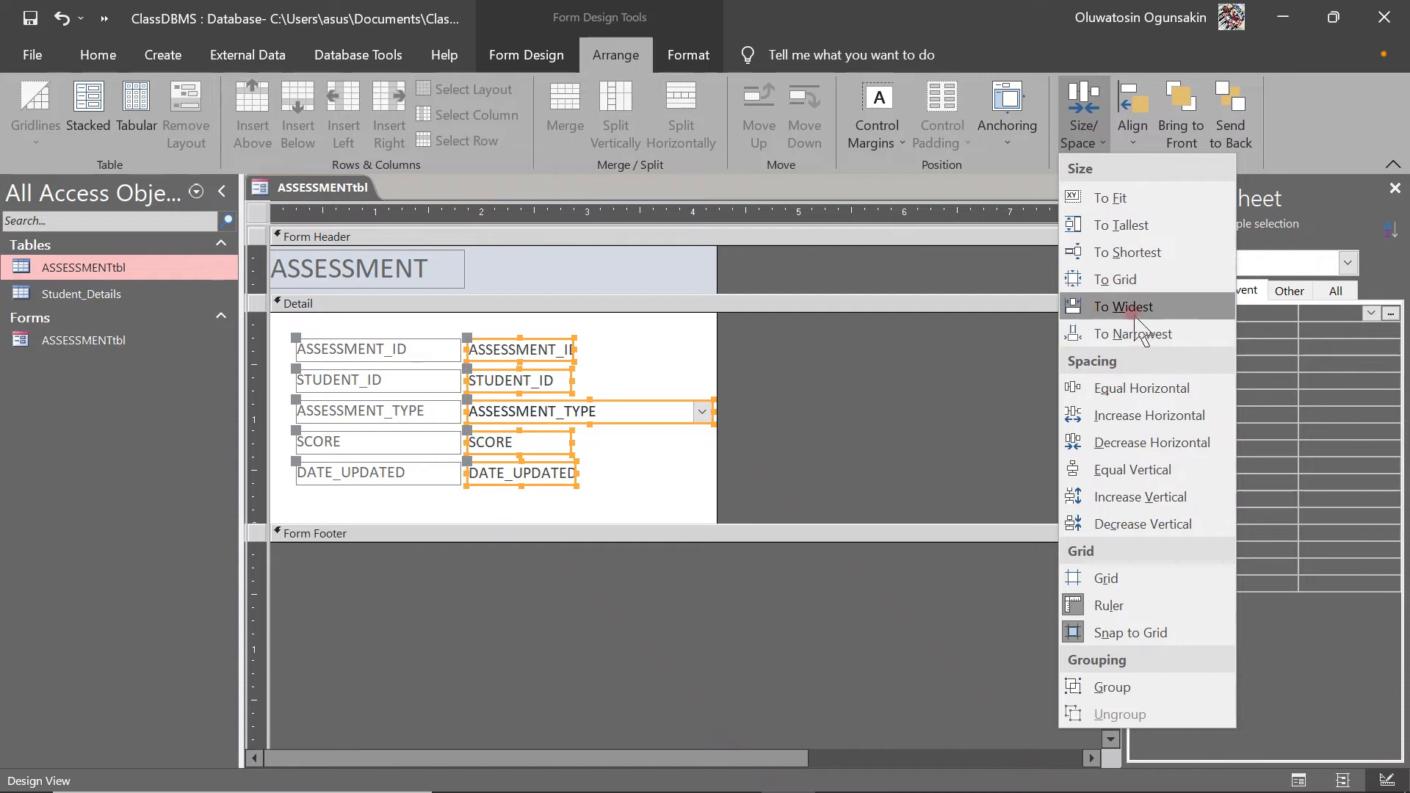
pyautogui.click(1138, 321)
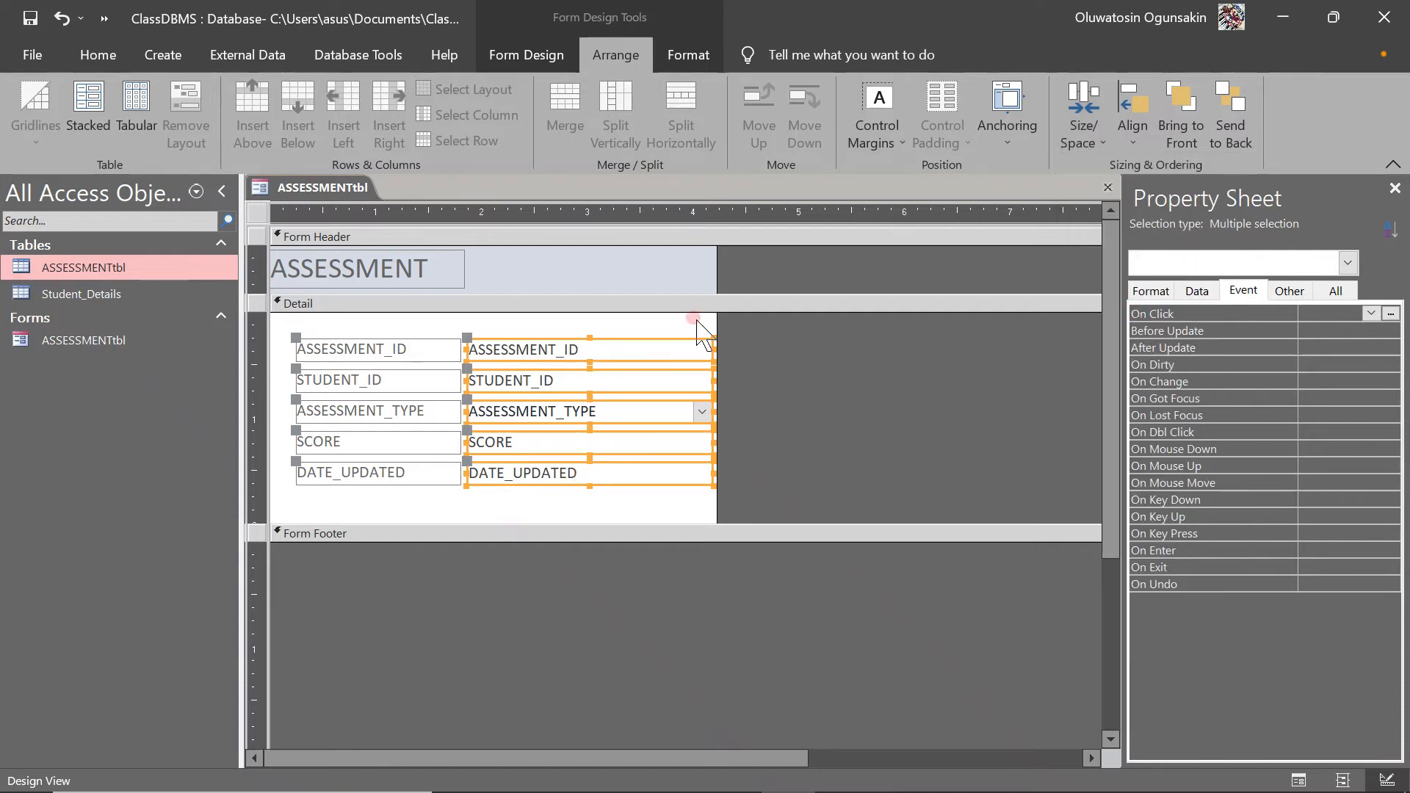
pyautogui.moveTo(716, 263); pyautogui.dragTo(726, 262)
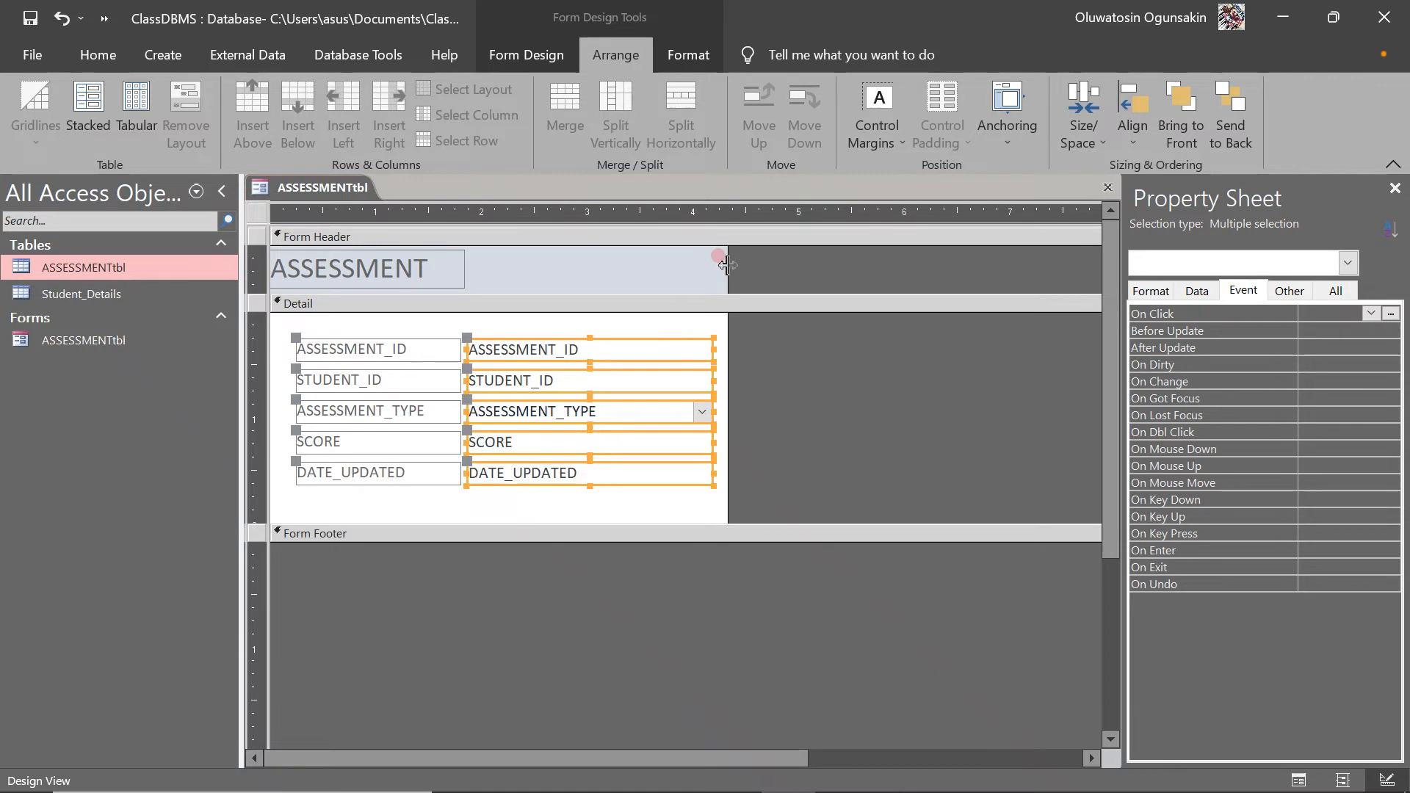
pyautogui.click(718, 333)
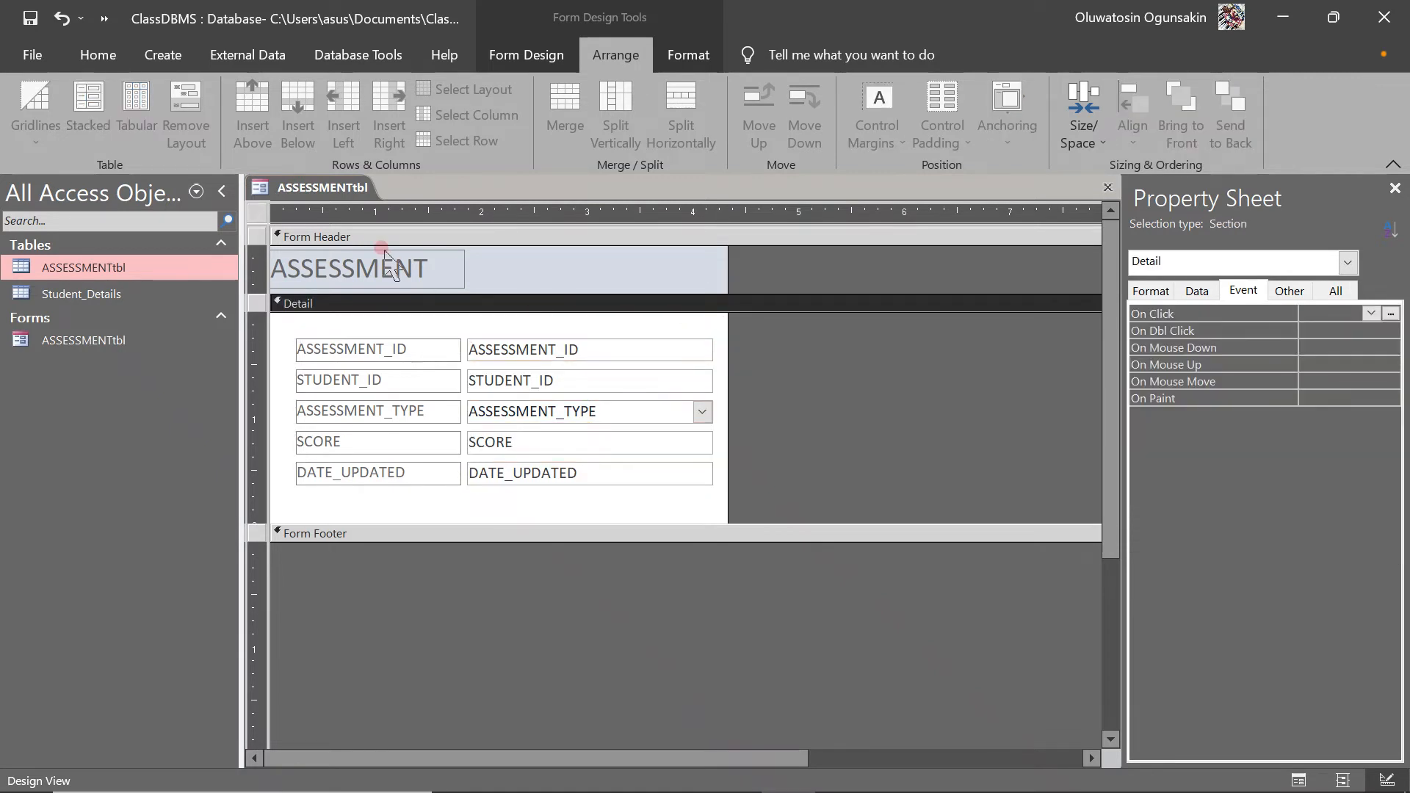
# Step: Check the assessment form in Form View, and close it with its design changes saved
pyautogui.click(408, 252)
pyautogui.click(147, 149)
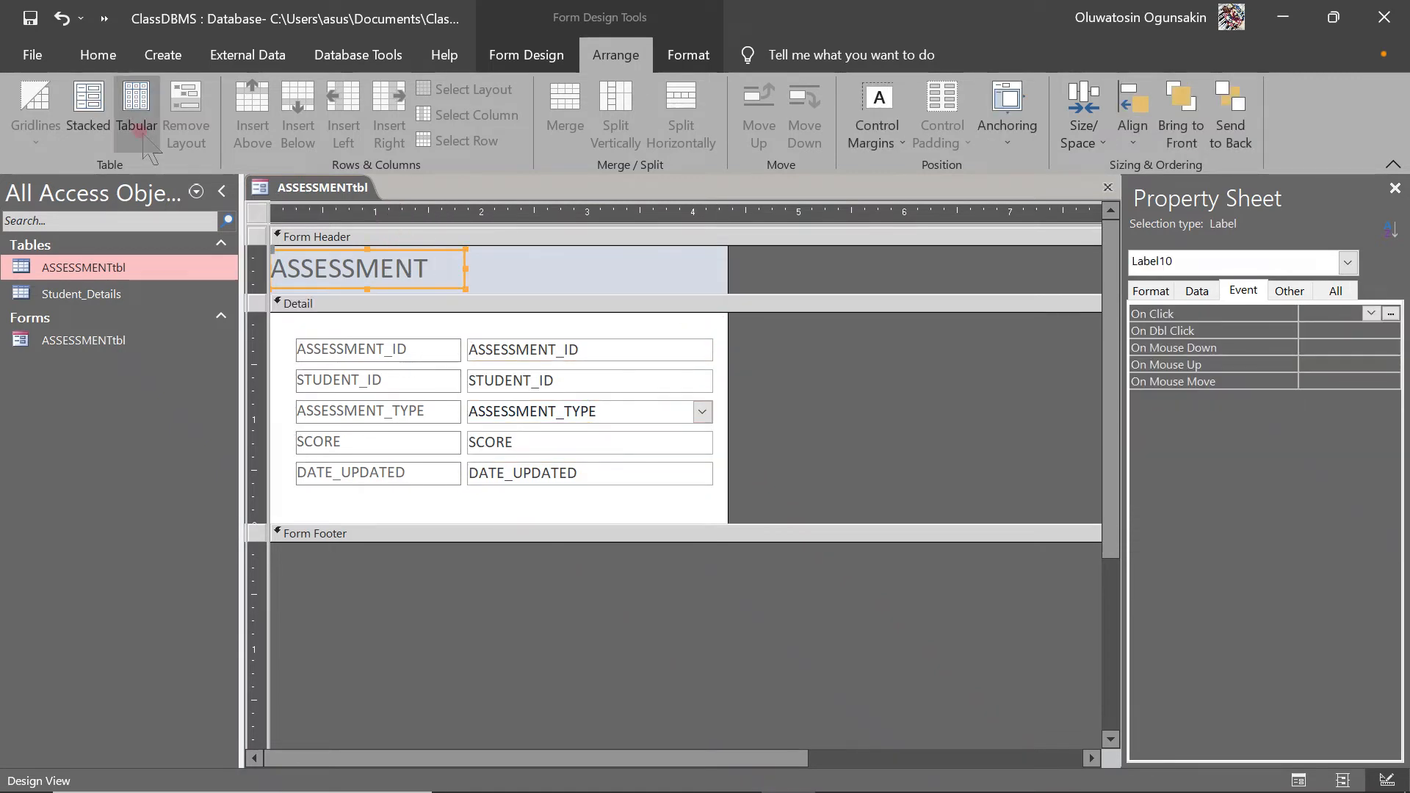
pyautogui.click(98, 53)
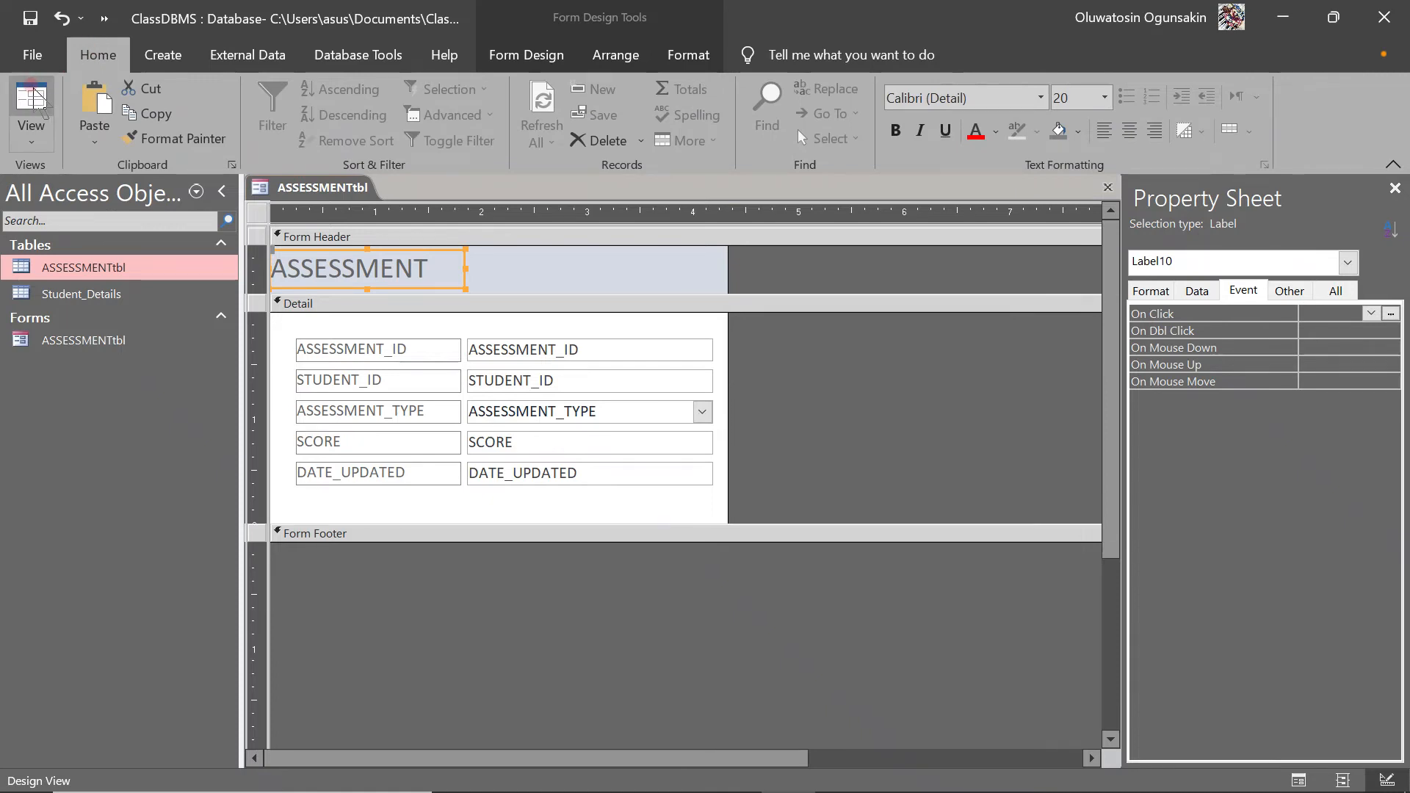
pyautogui.click(34, 102)
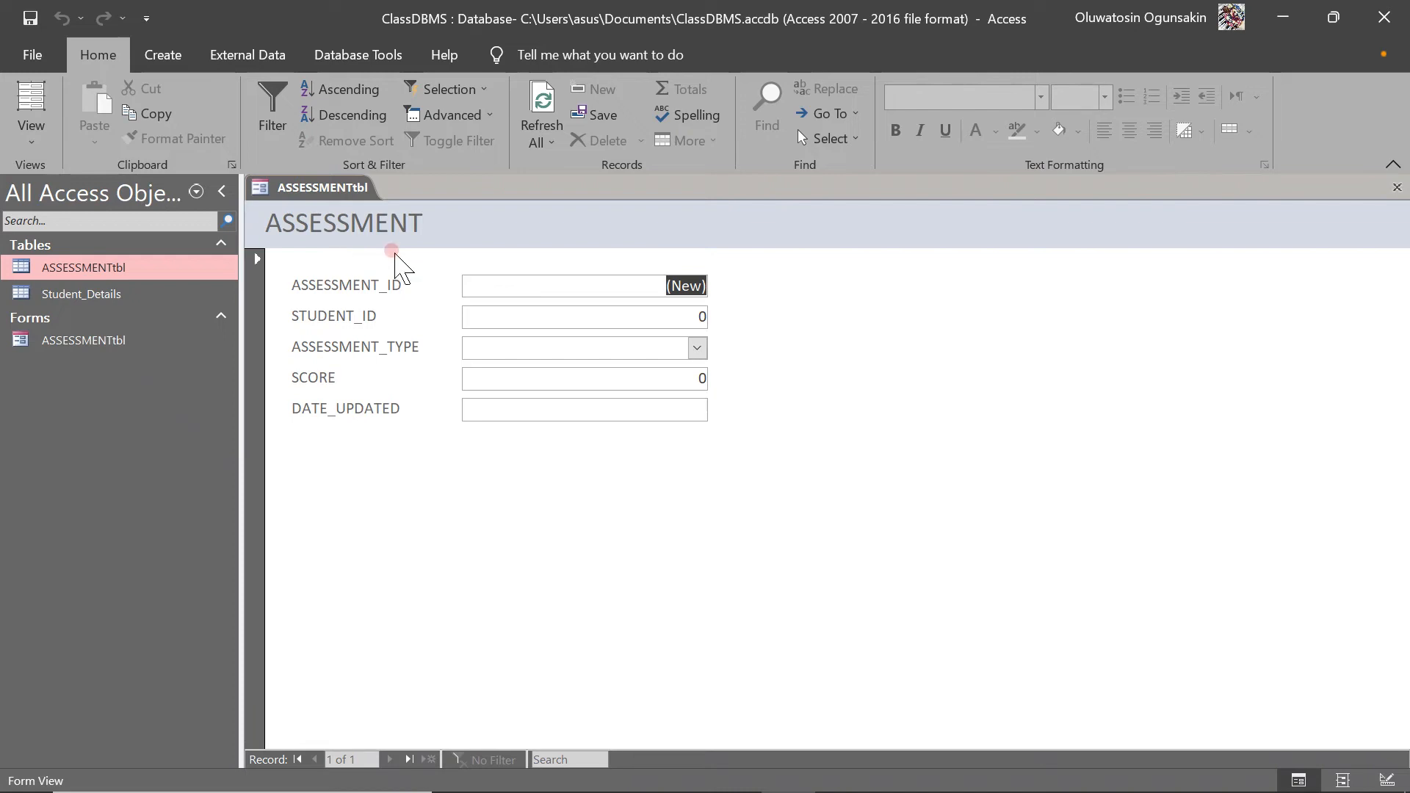
pyautogui.click(566, 317)
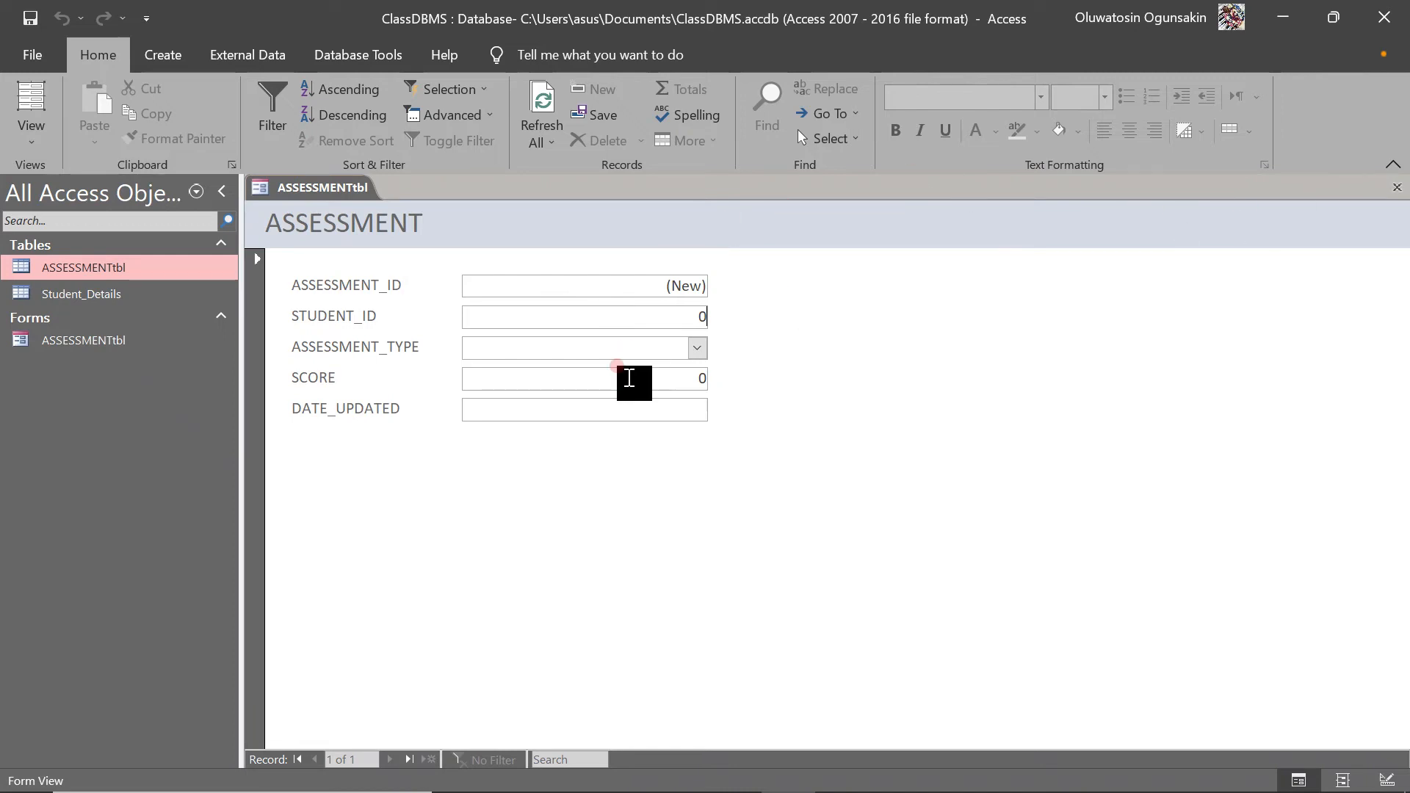
pyautogui.click(1395, 188)
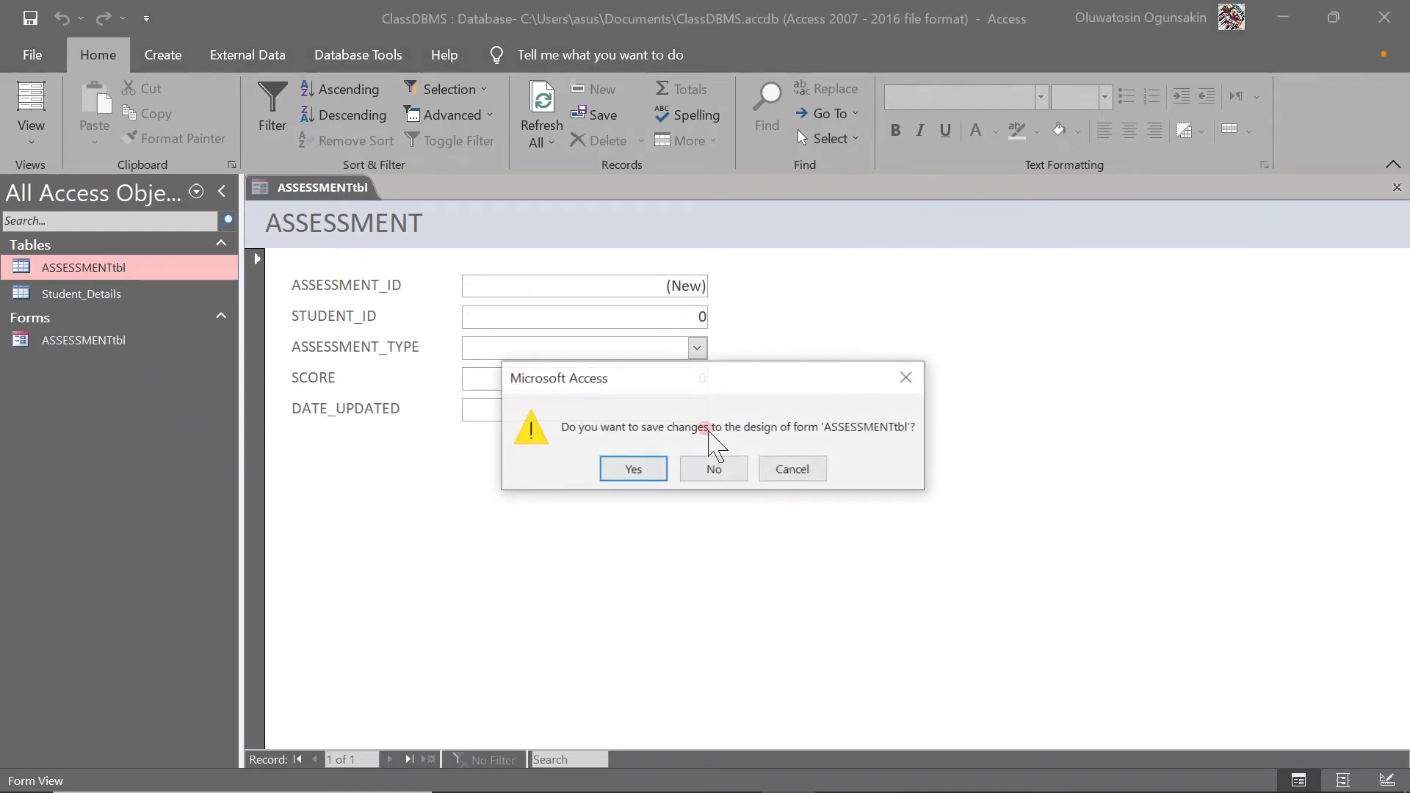
pyautogui.click(636, 466)
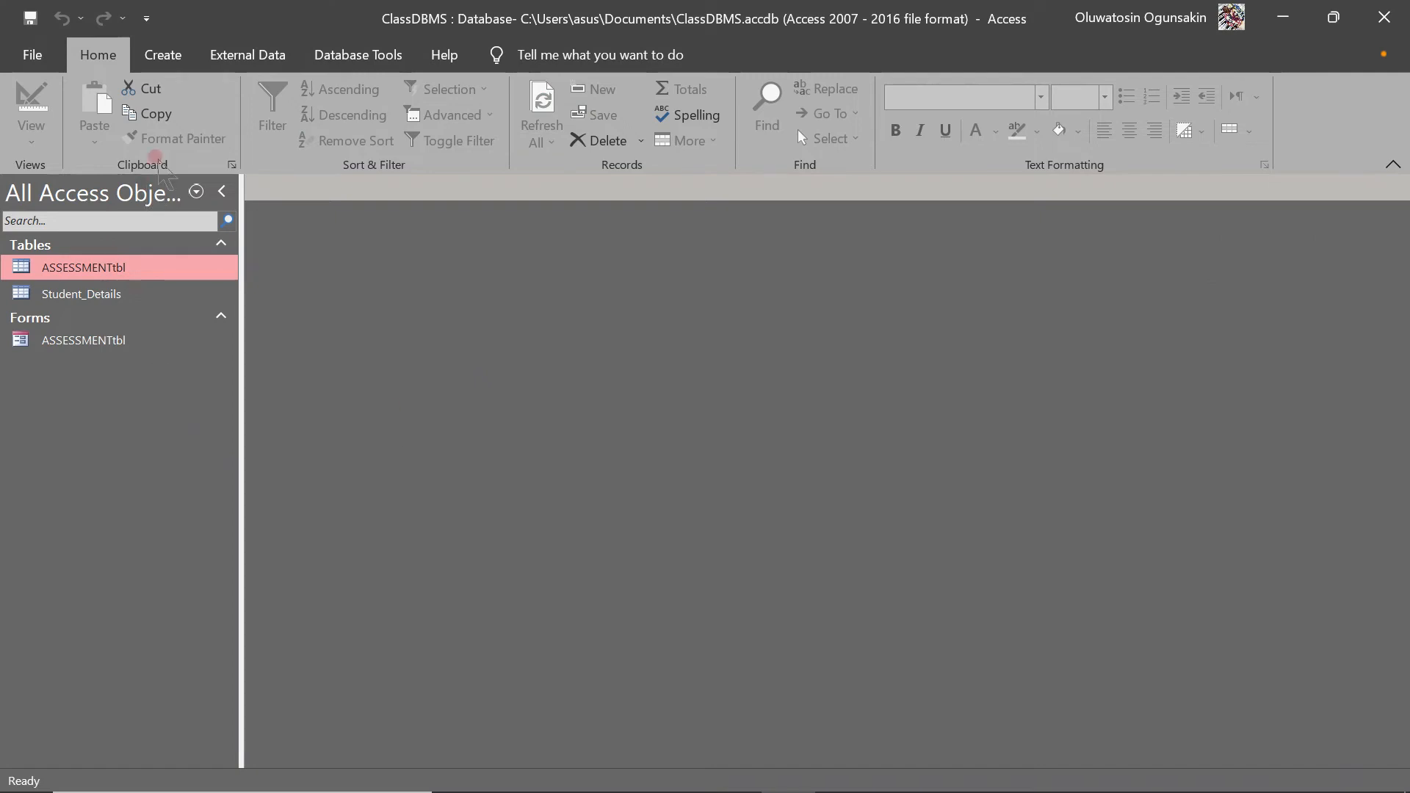
# Step: Start another Form Wizard form based on the Student_Details table and include all of its fields
pyautogui.click(163, 55)
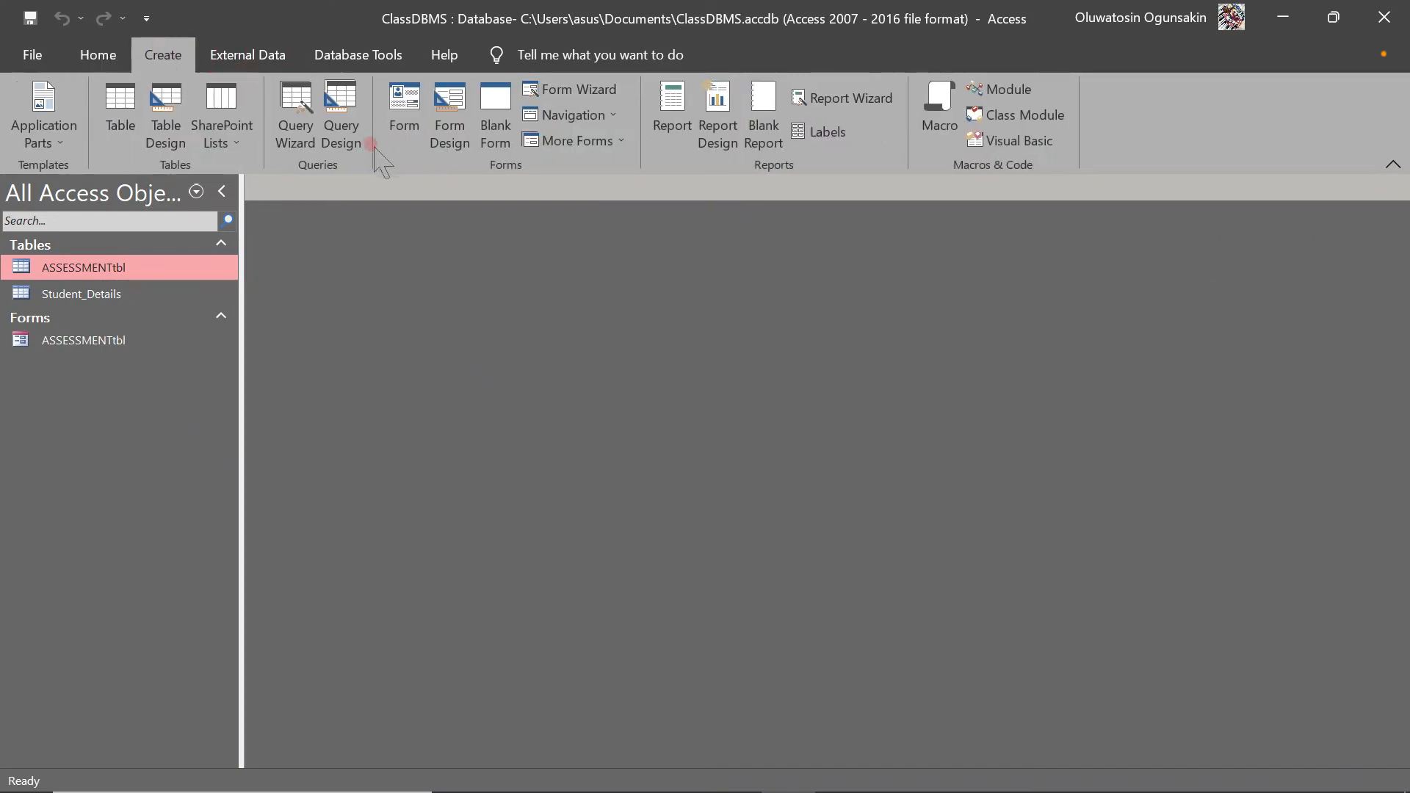
pyautogui.click(564, 96)
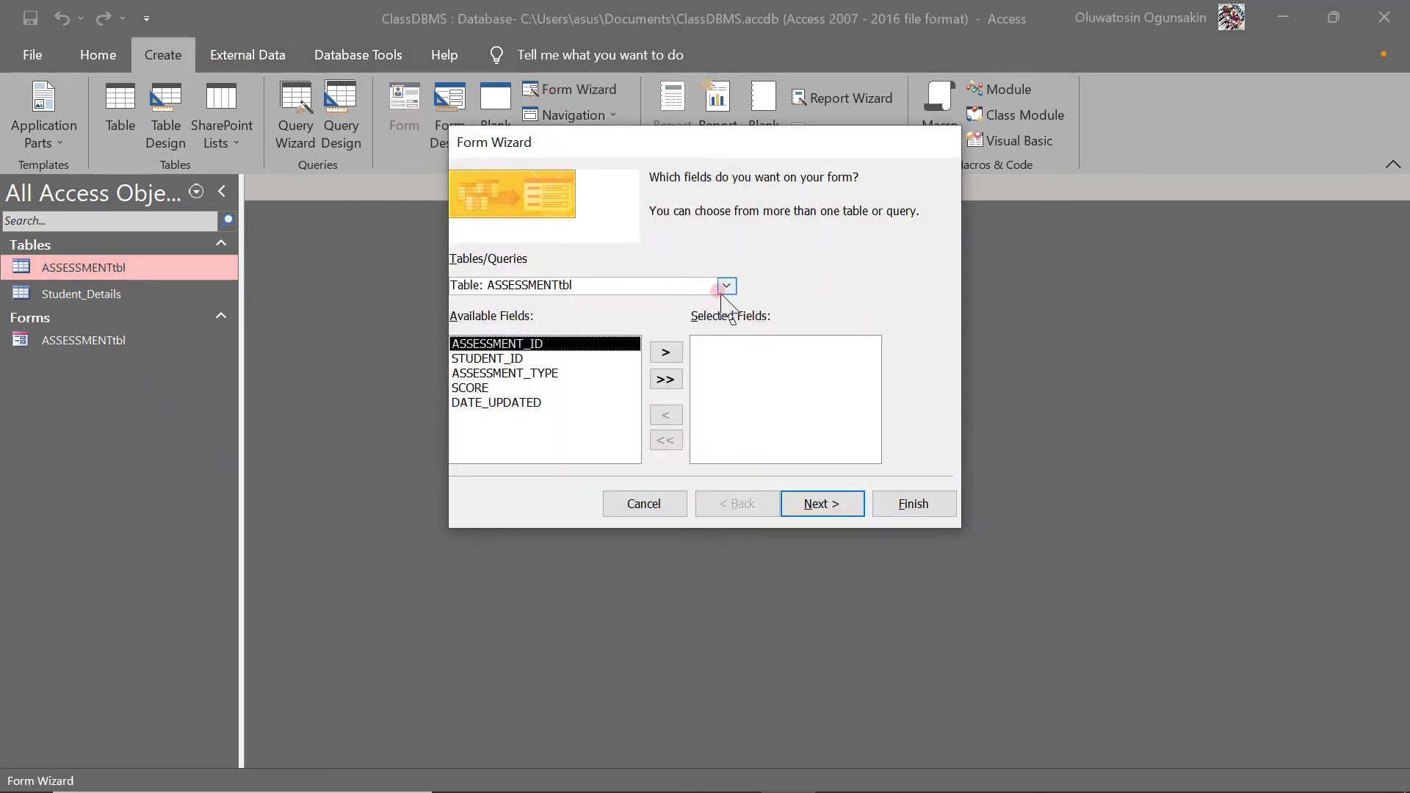
pyautogui.click(727, 285)
pyautogui.click(621, 317)
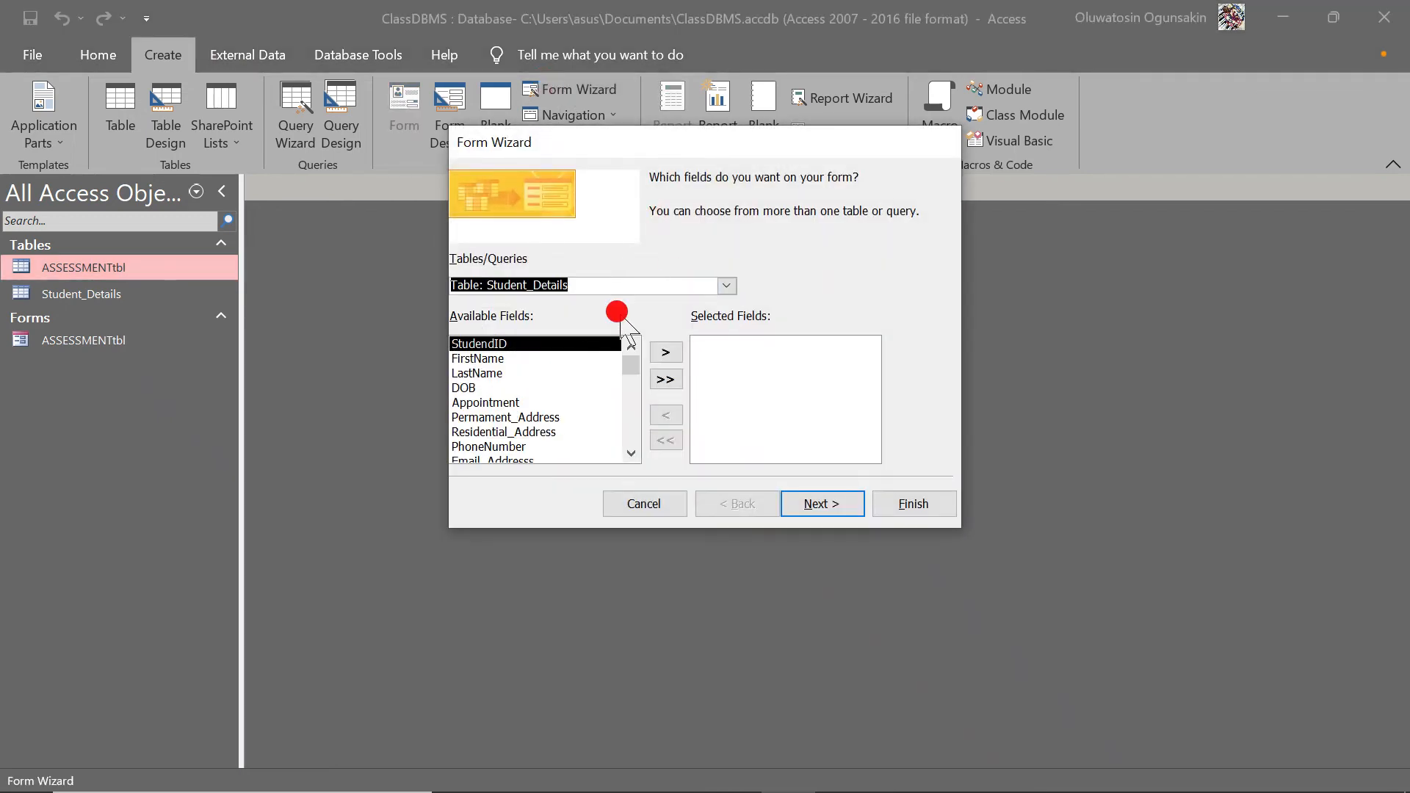
pyautogui.click(663, 378)
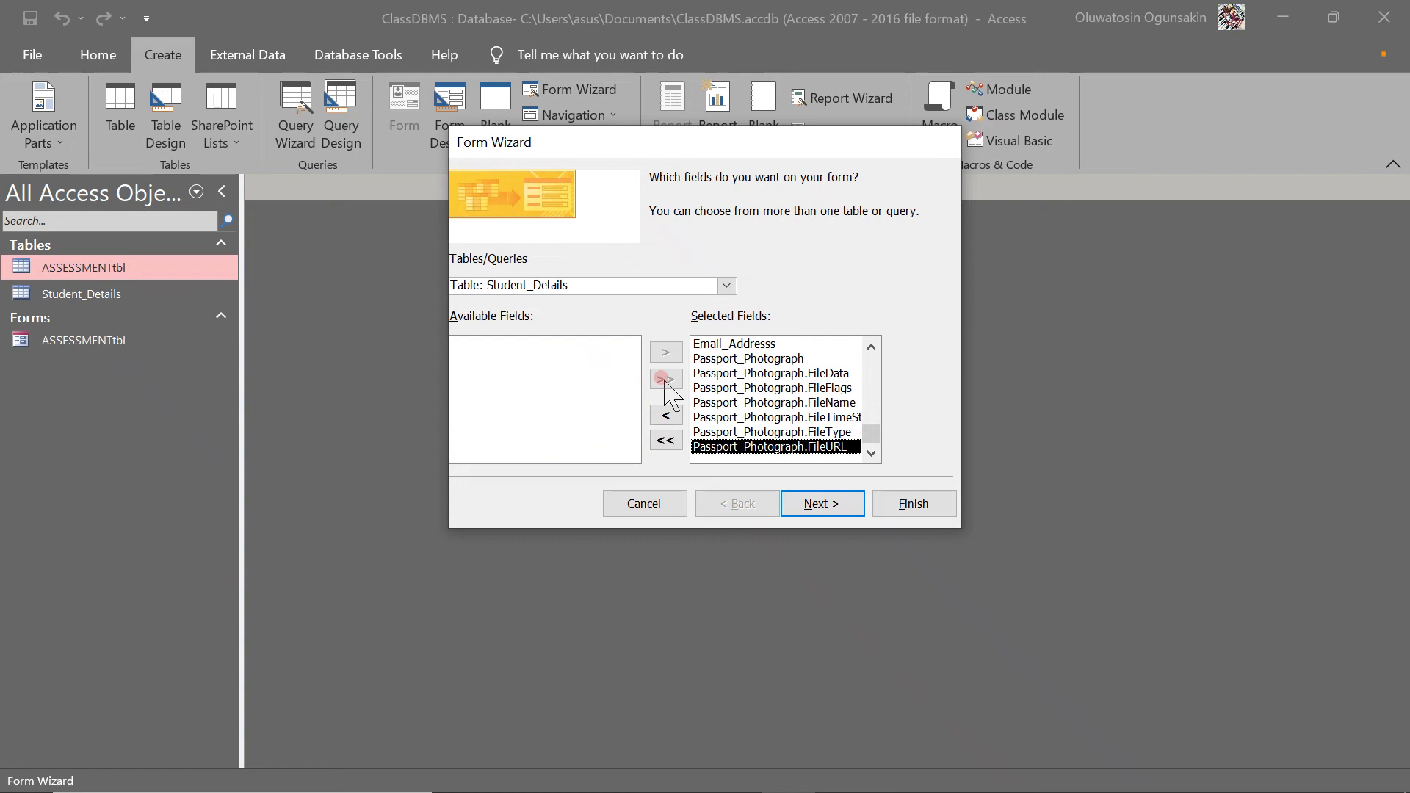
# Step: Keep the default layout and the title Student_Details, and finish the wizard with the option to modify the form's design
pyautogui.click(811, 493)
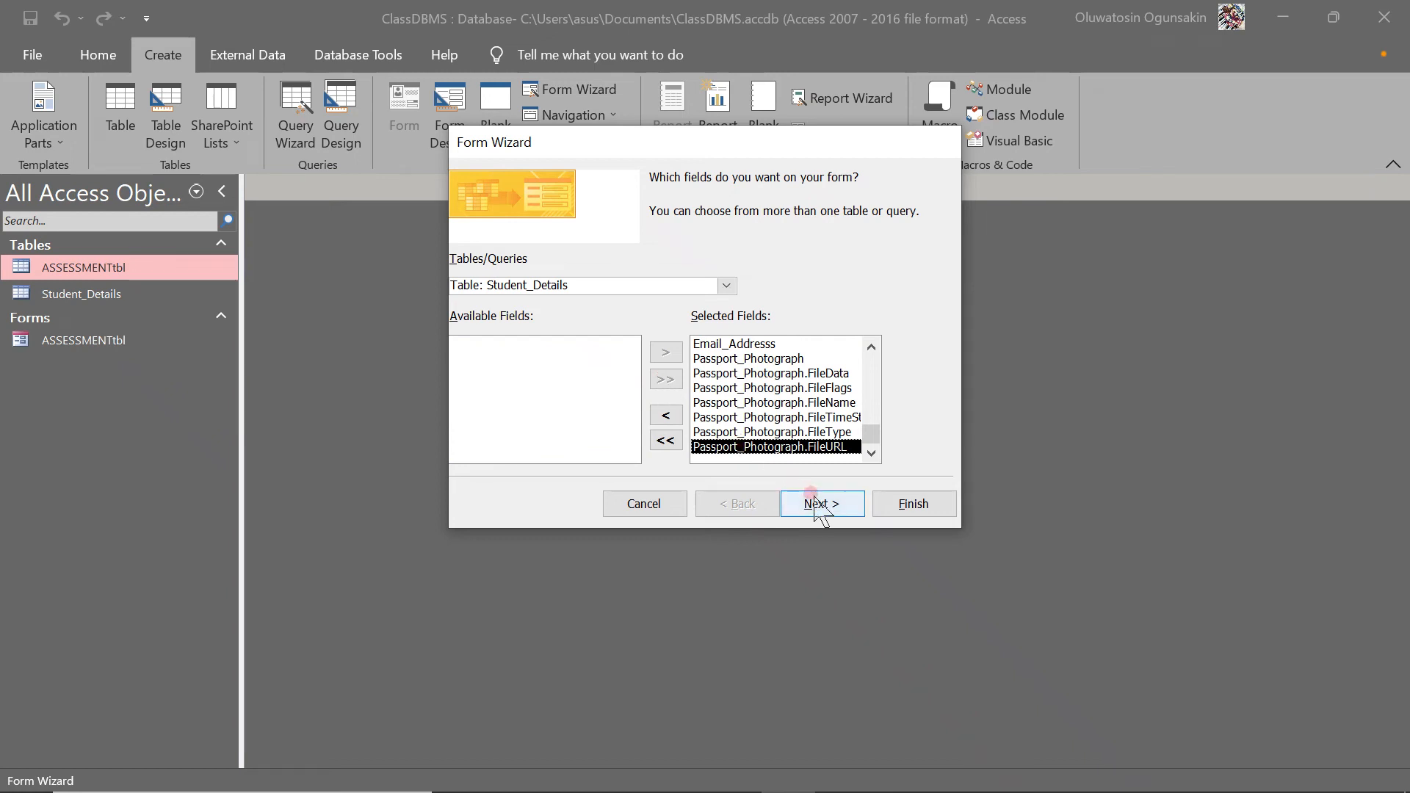
pyautogui.click(814, 503)
pyautogui.click(764, 388)
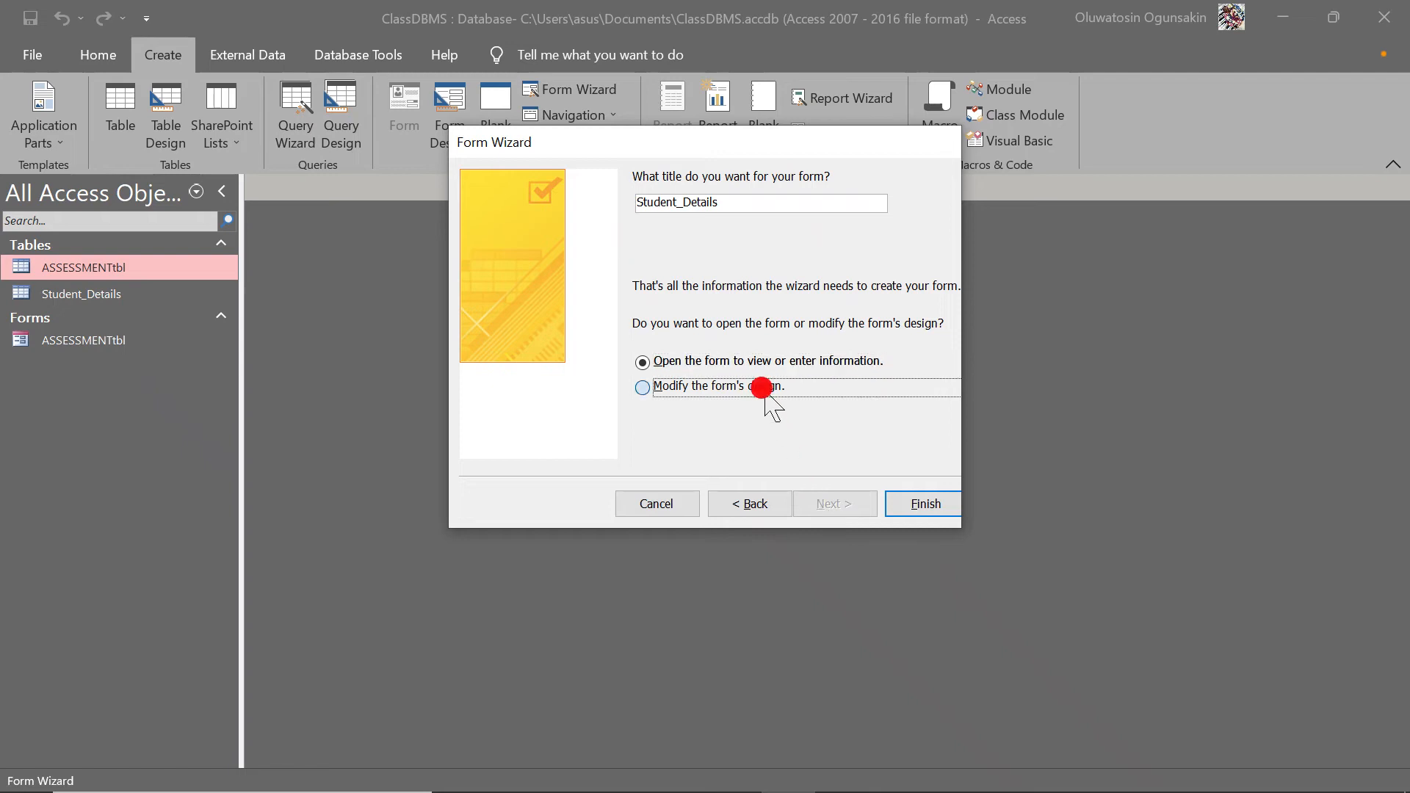
pyautogui.click(909, 491)
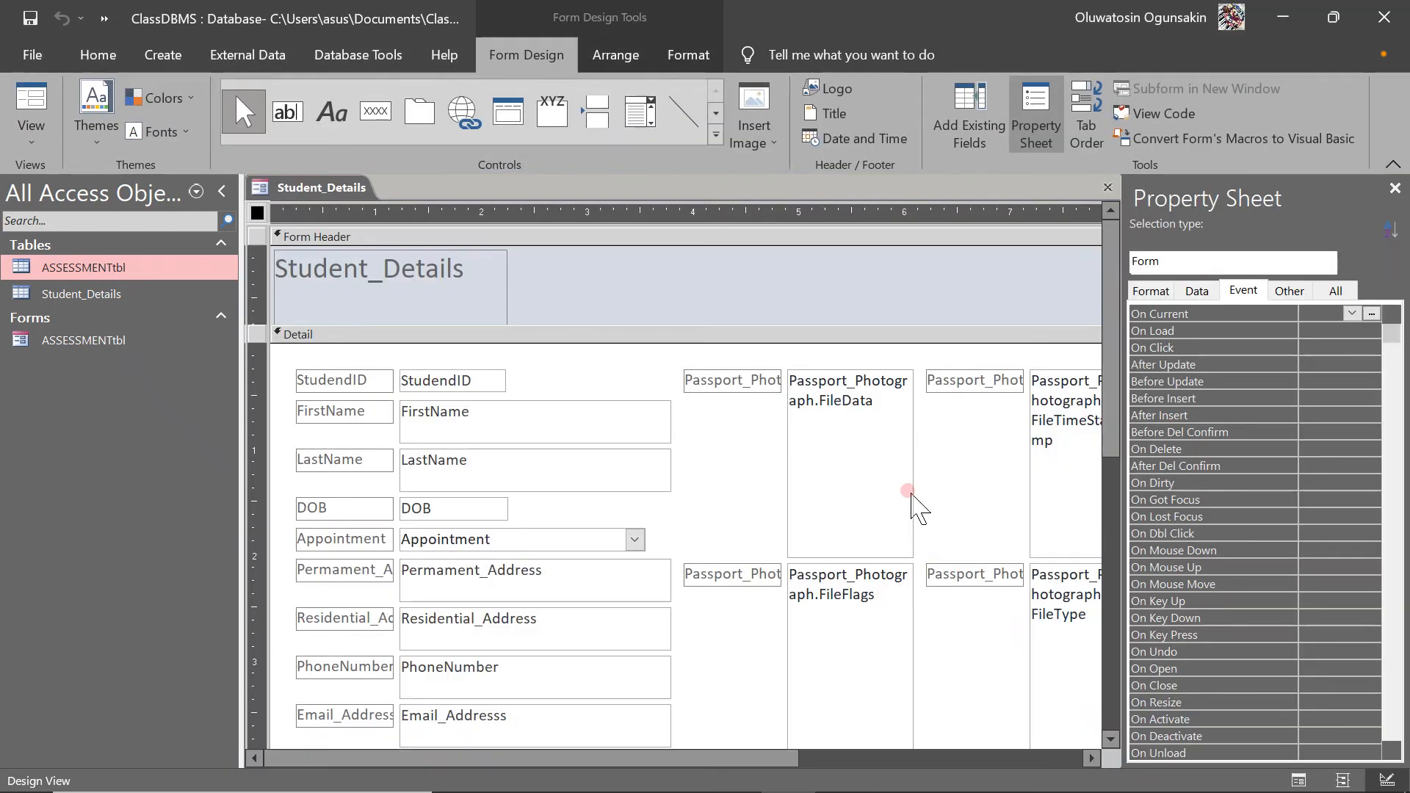
# Step: Fit the Student_Details title label to its text and shrink the Form Header section to the label's height
pyautogui.click(438, 303)
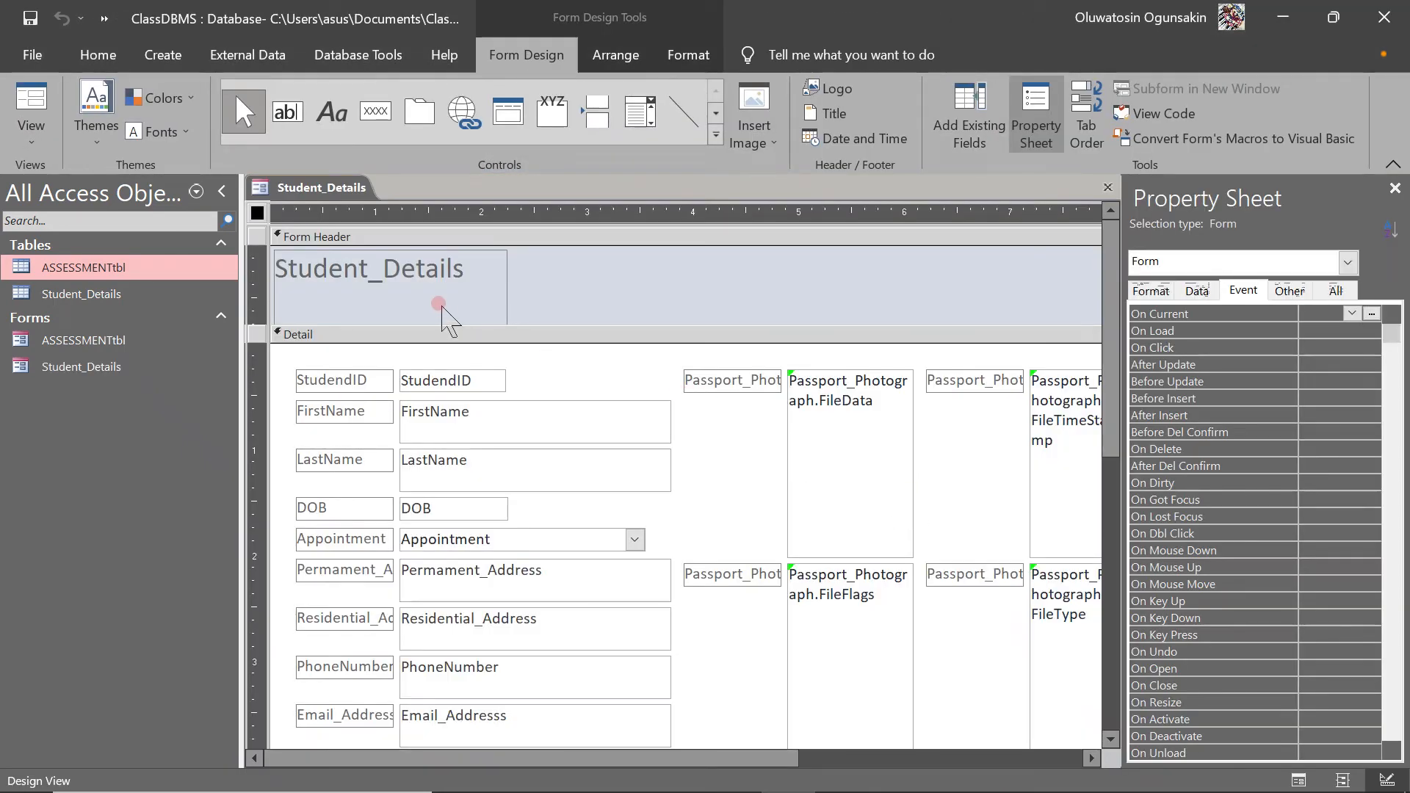
pyautogui.click(346, 262)
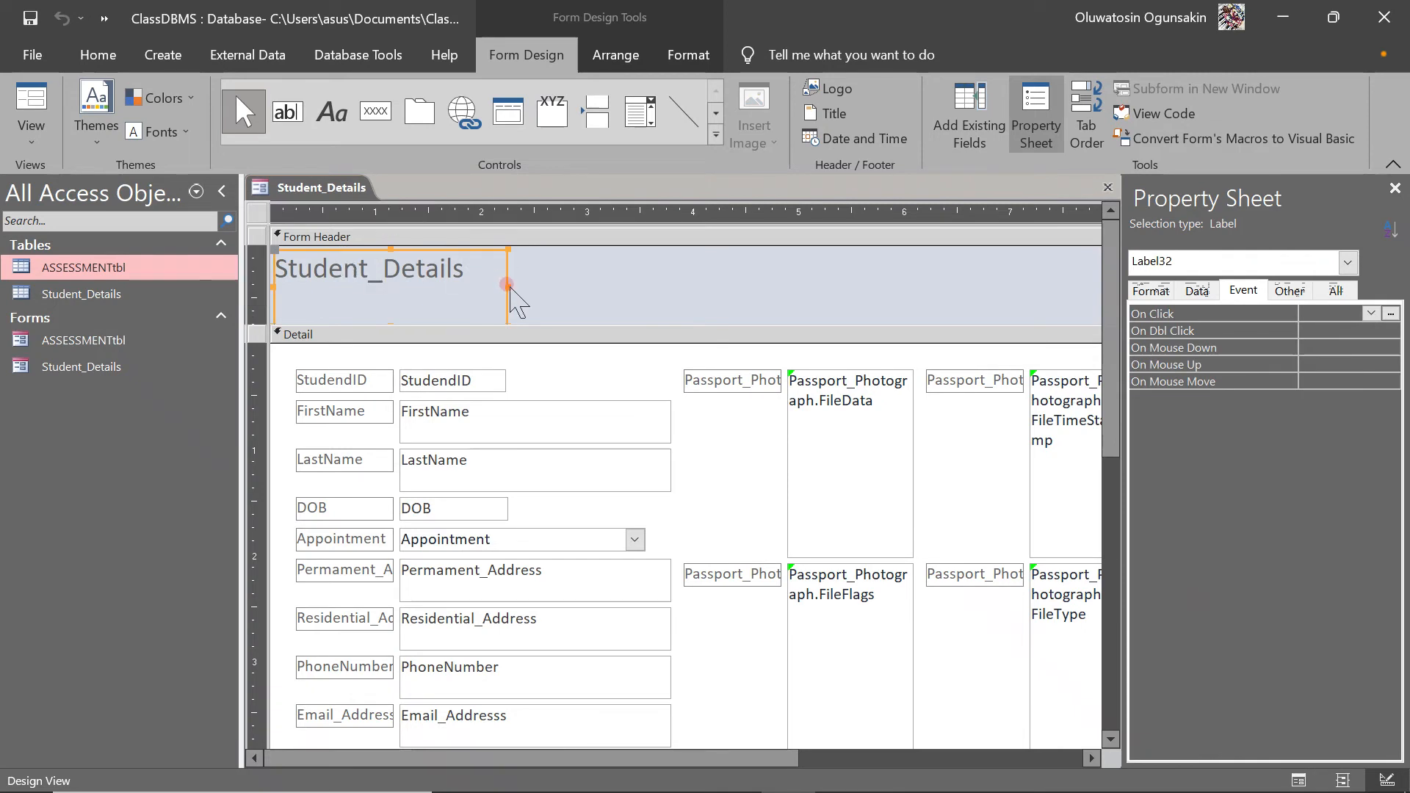
pyautogui.doubleClick(506, 286)
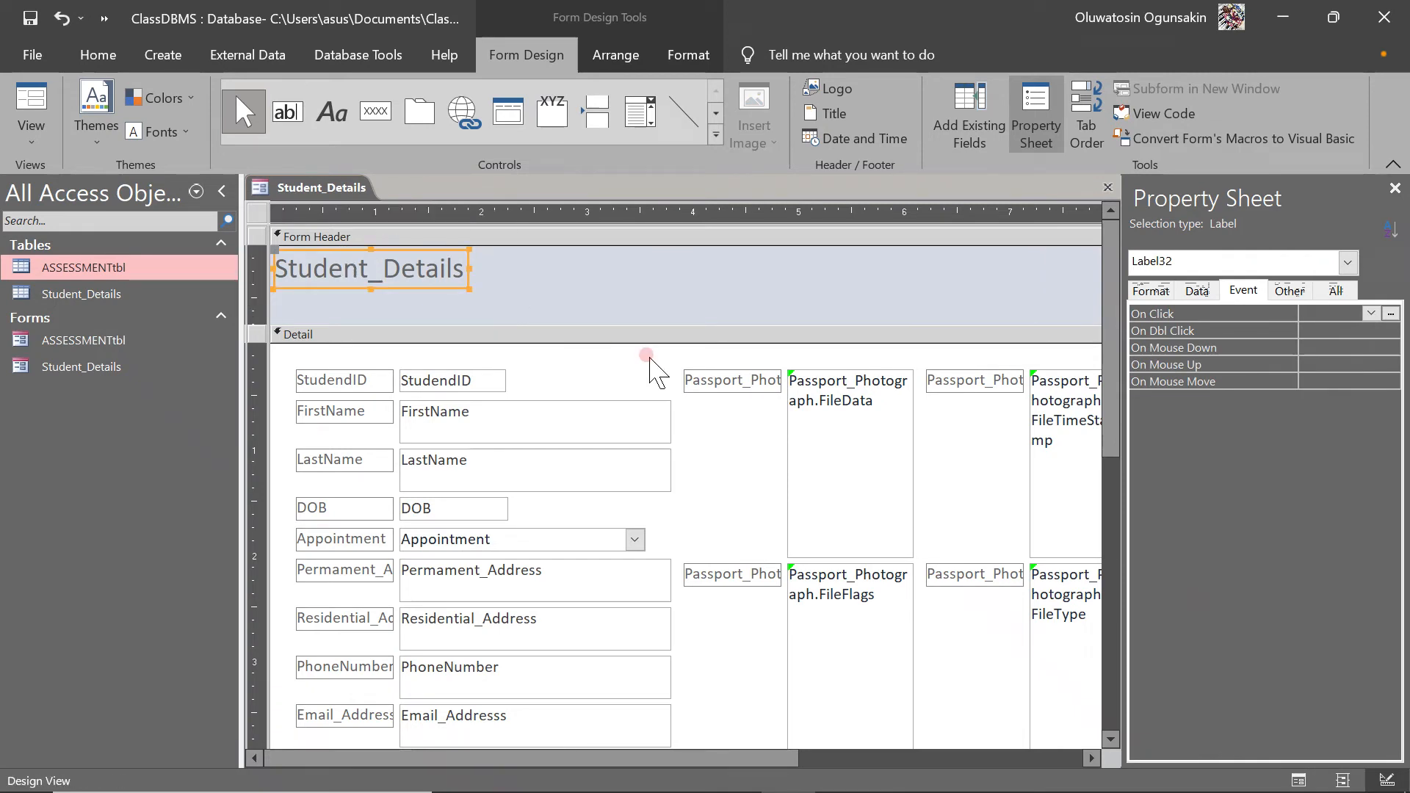
pyautogui.moveTo(494, 321); pyautogui.dragTo(484, 290)
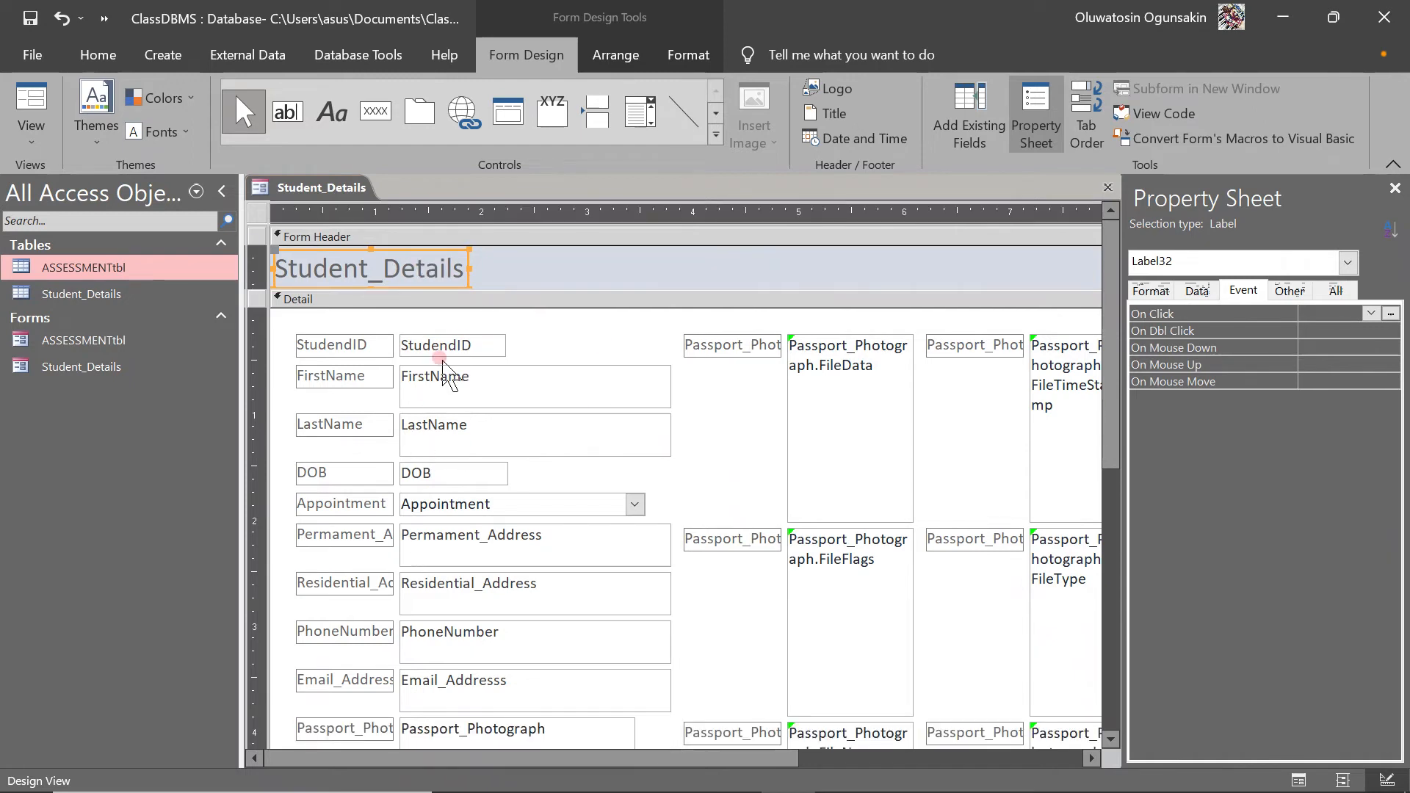
pyautogui.click(465, 213)
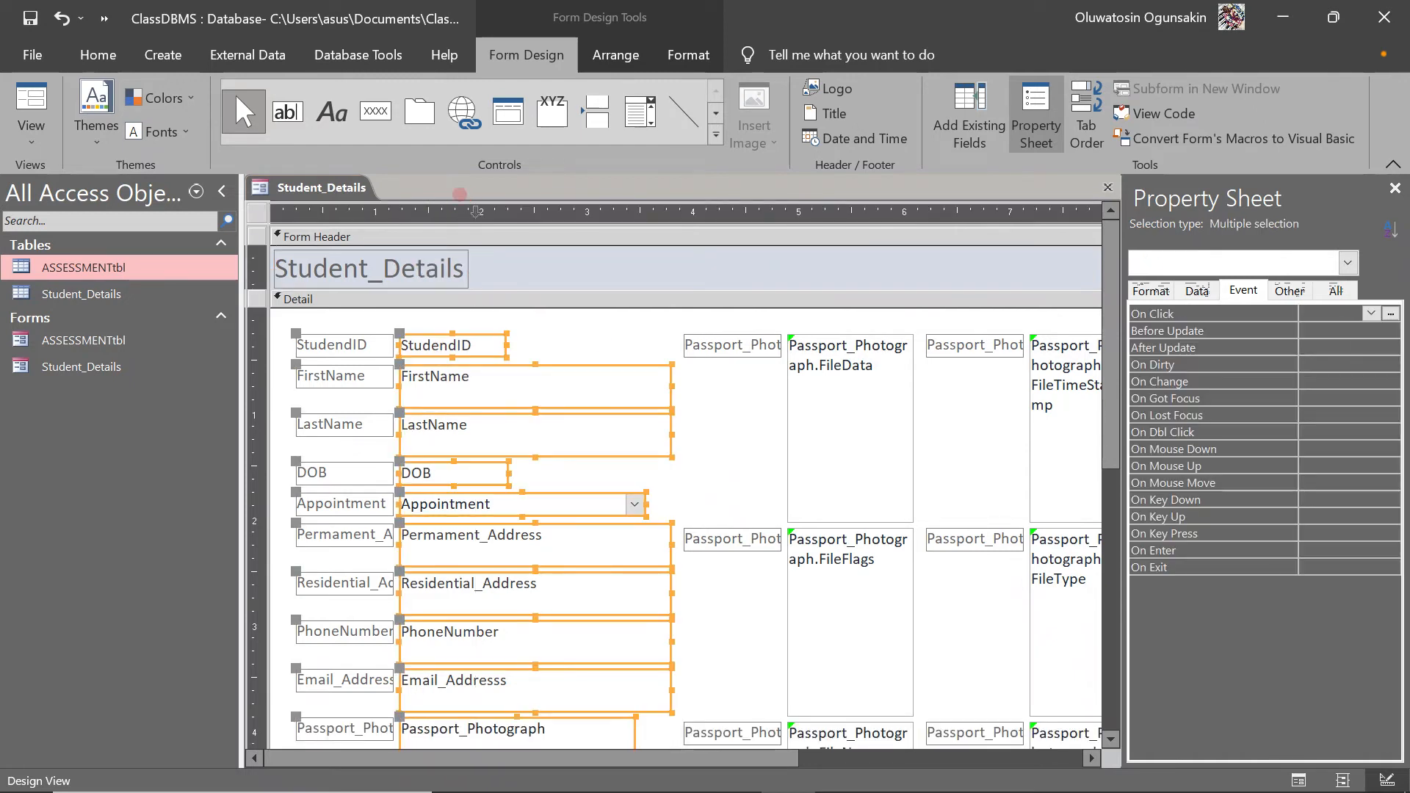
pyautogui.scroll(-3, 504, 507)
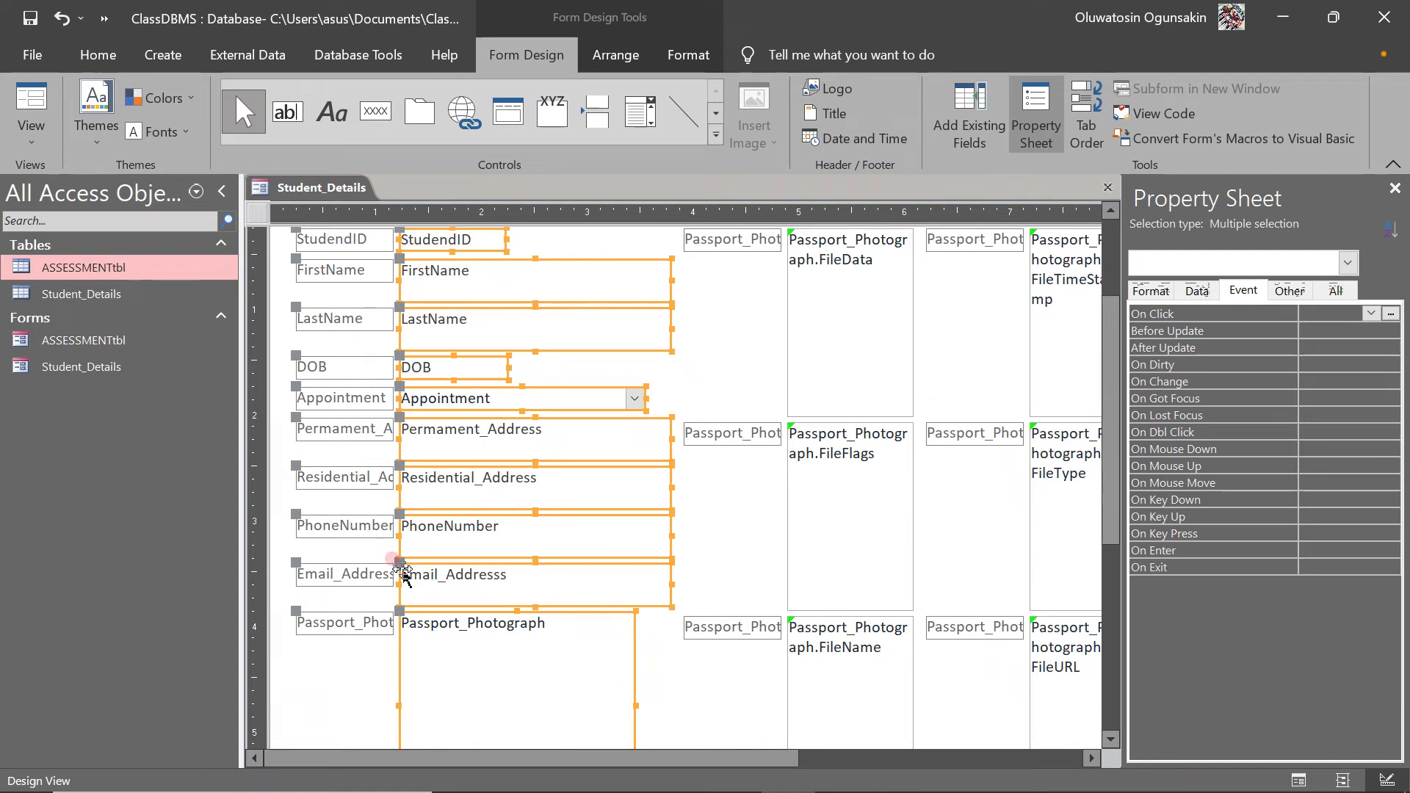
pyautogui.scroll(5, 642, 557)
pyautogui.scroll(-8, 638, 562)
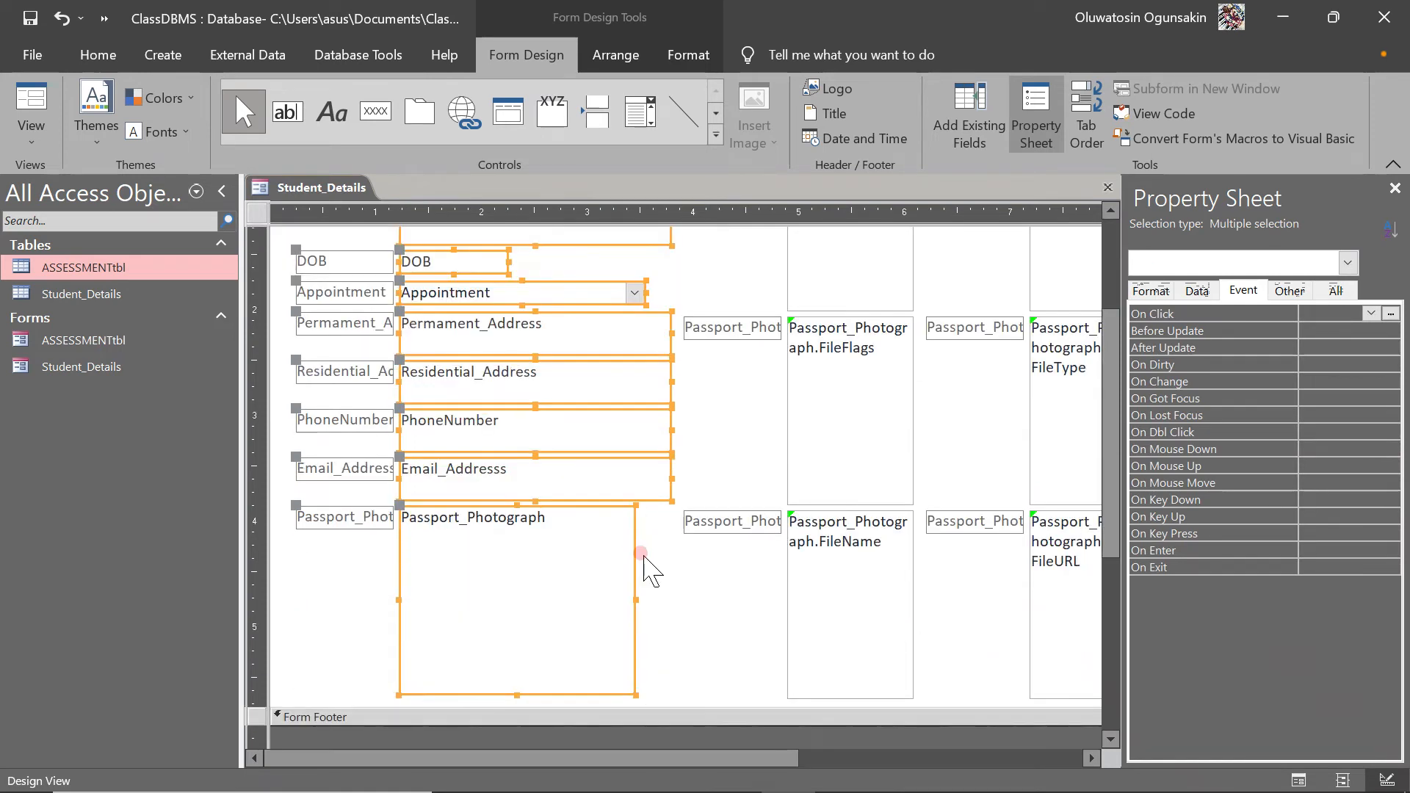
pyautogui.click(683, 578)
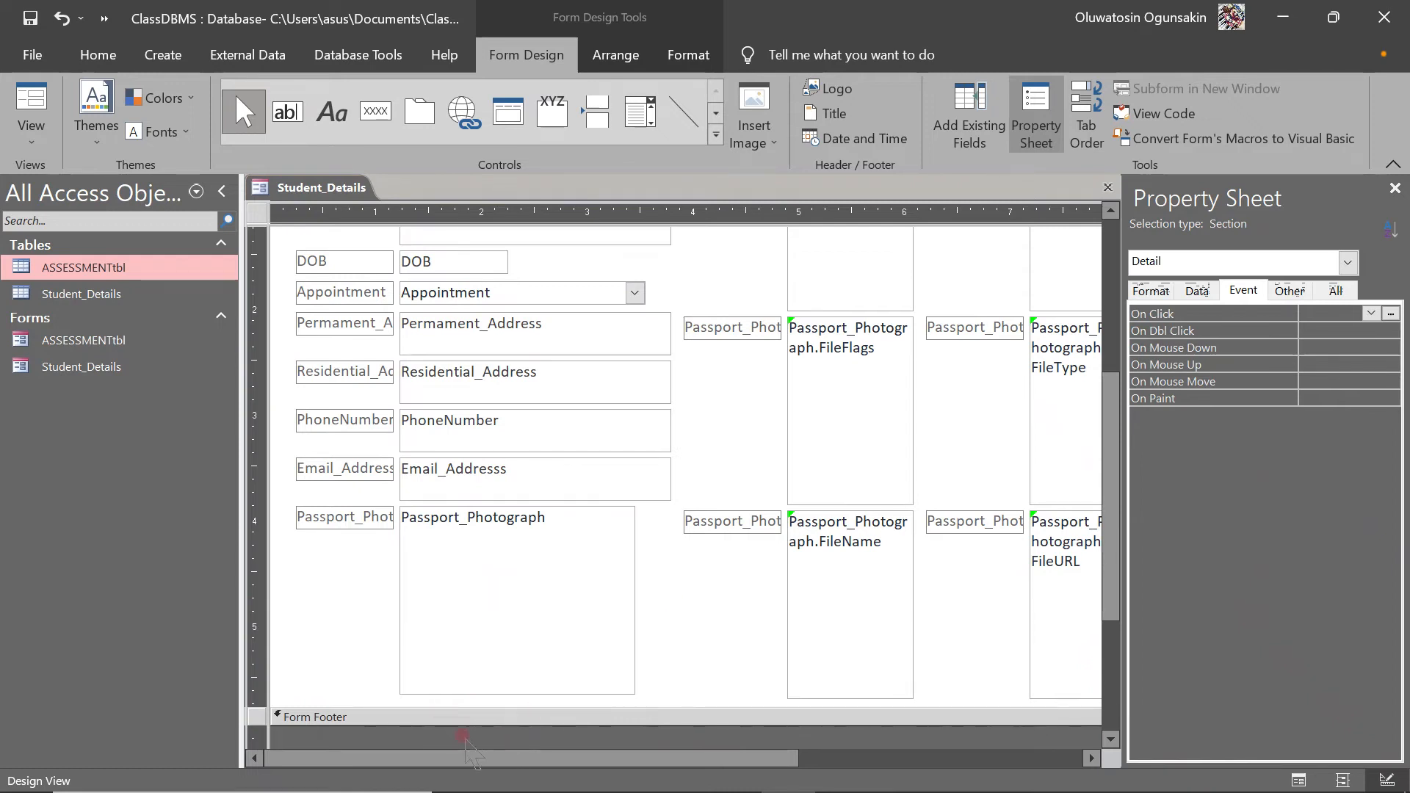
# Step: Delete the two extra columns of Passport_Photograph sub-fields, such as FileData, FileFlags and FileType, together with their labels
pyautogui.moveTo(467, 747); pyautogui.dragTo(665, 757)
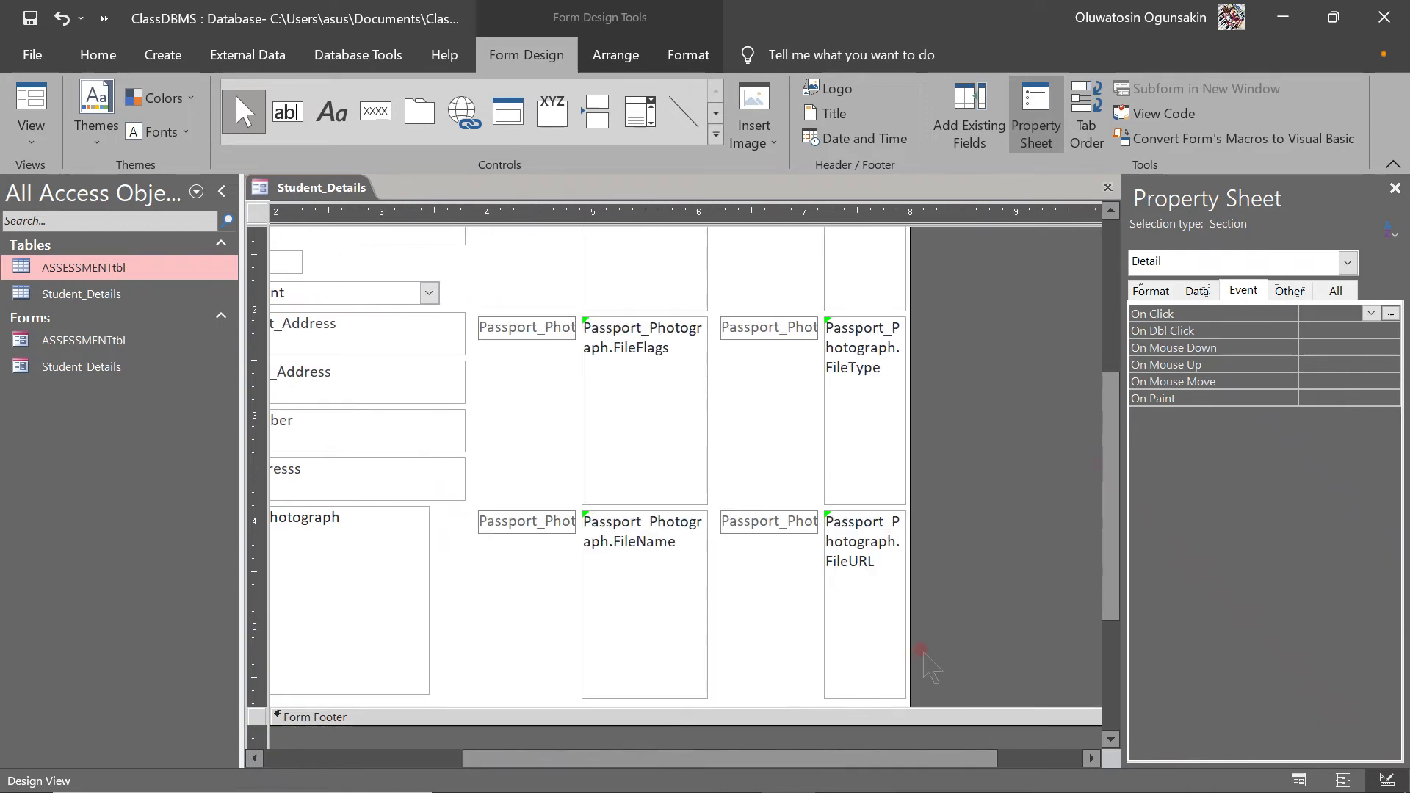
pyautogui.scroll(5, 1110, 499)
pyautogui.click(539, 254)
pyautogui.moveTo(509, 213); pyautogui.dragTo(882, 214)
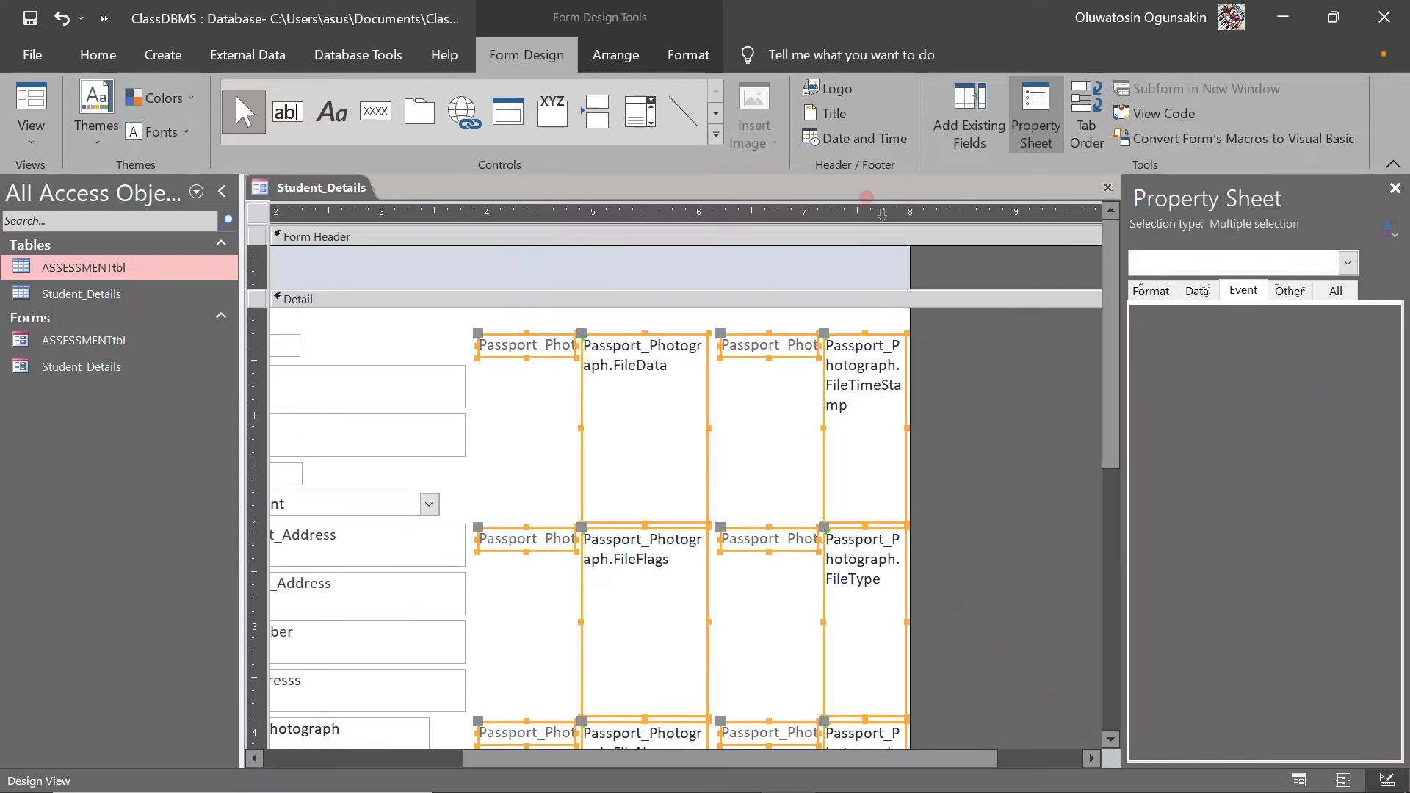
pyautogui.click(516, 384)
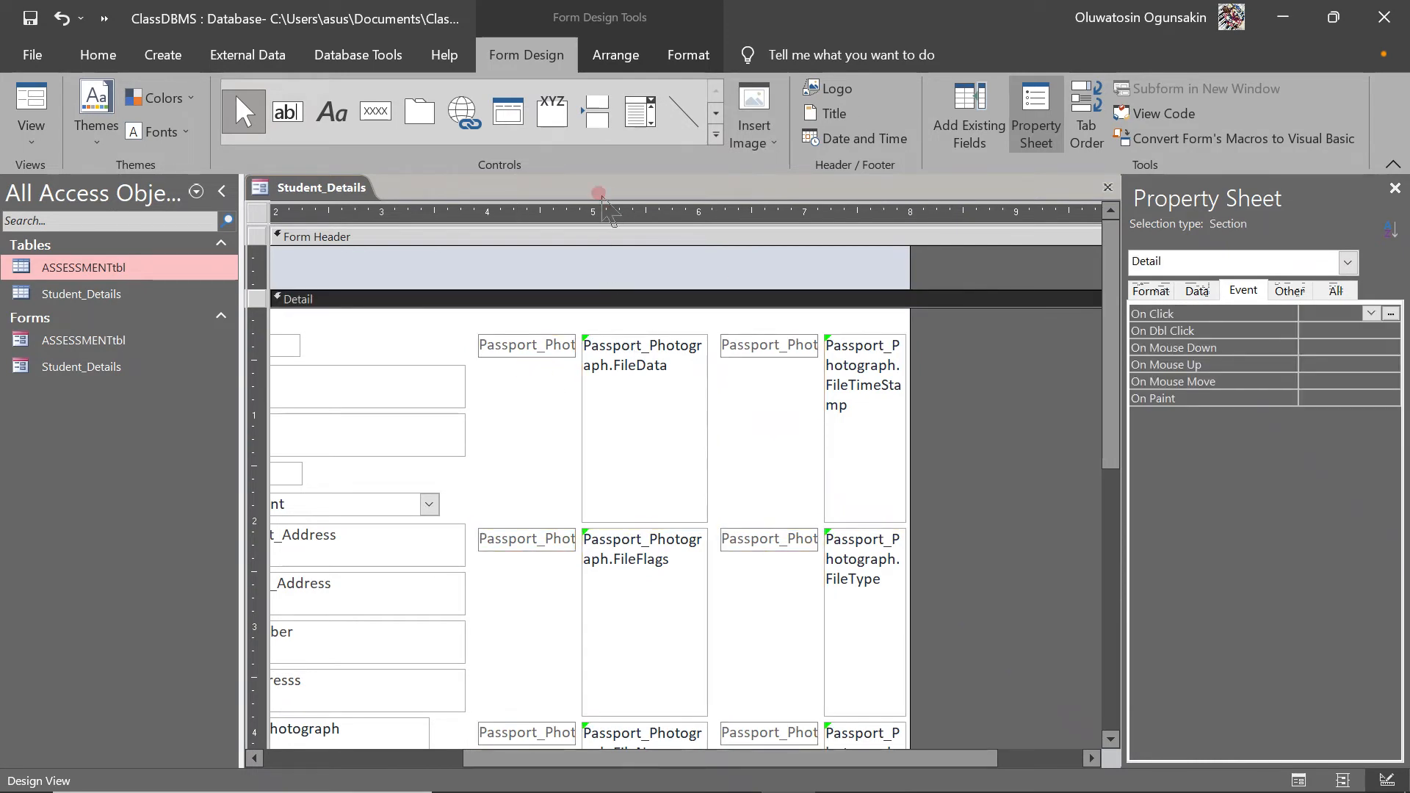
pyautogui.moveTo(644, 203); pyautogui.dragTo(845, 250)
pyautogui.press('Delete')
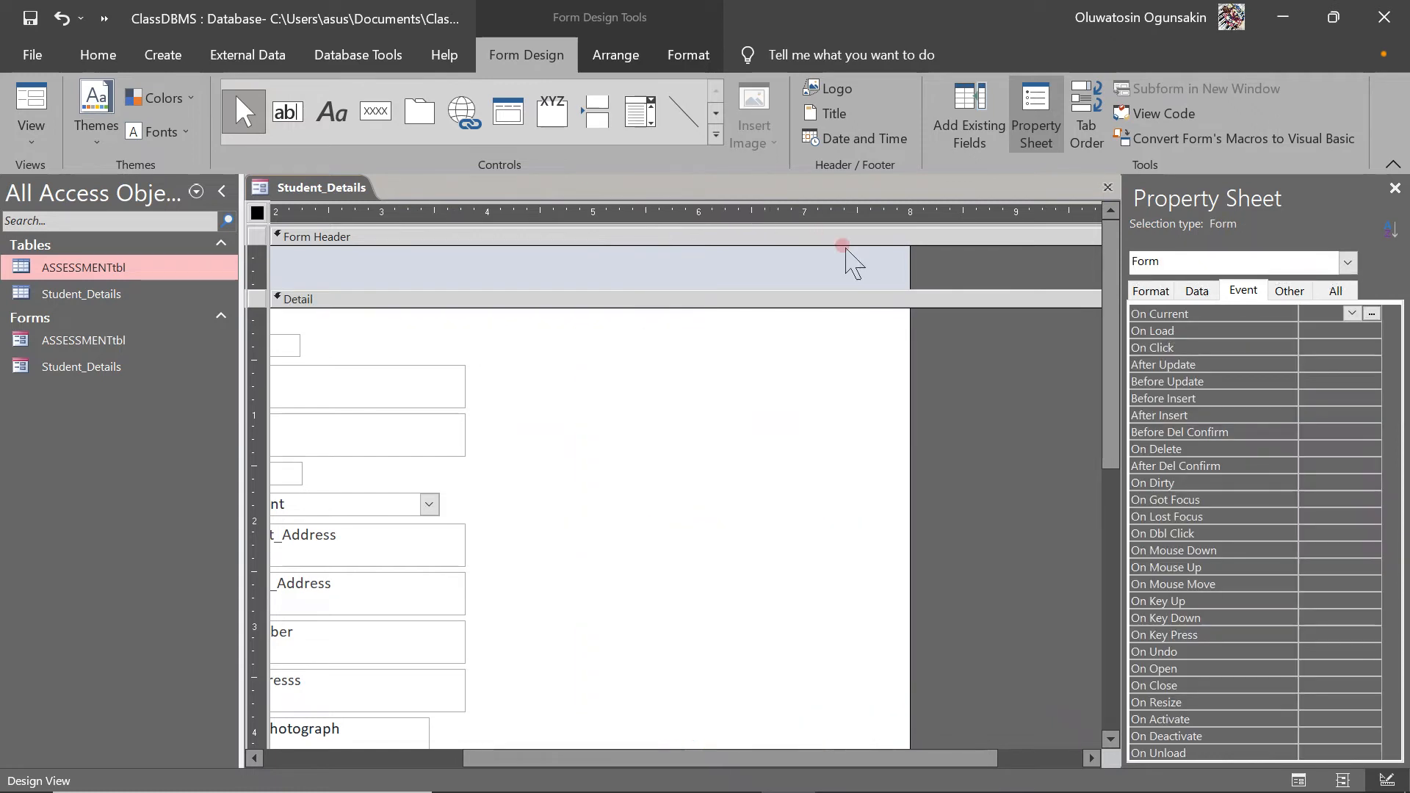
# Step: Move the Passport_Photograph attachment box with its label to the right of the field boxes, level with the StudendID row
pyautogui.moveTo(1110, 366); pyautogui.dragTo(1110, 578)
pyautogui.click(653, 631)
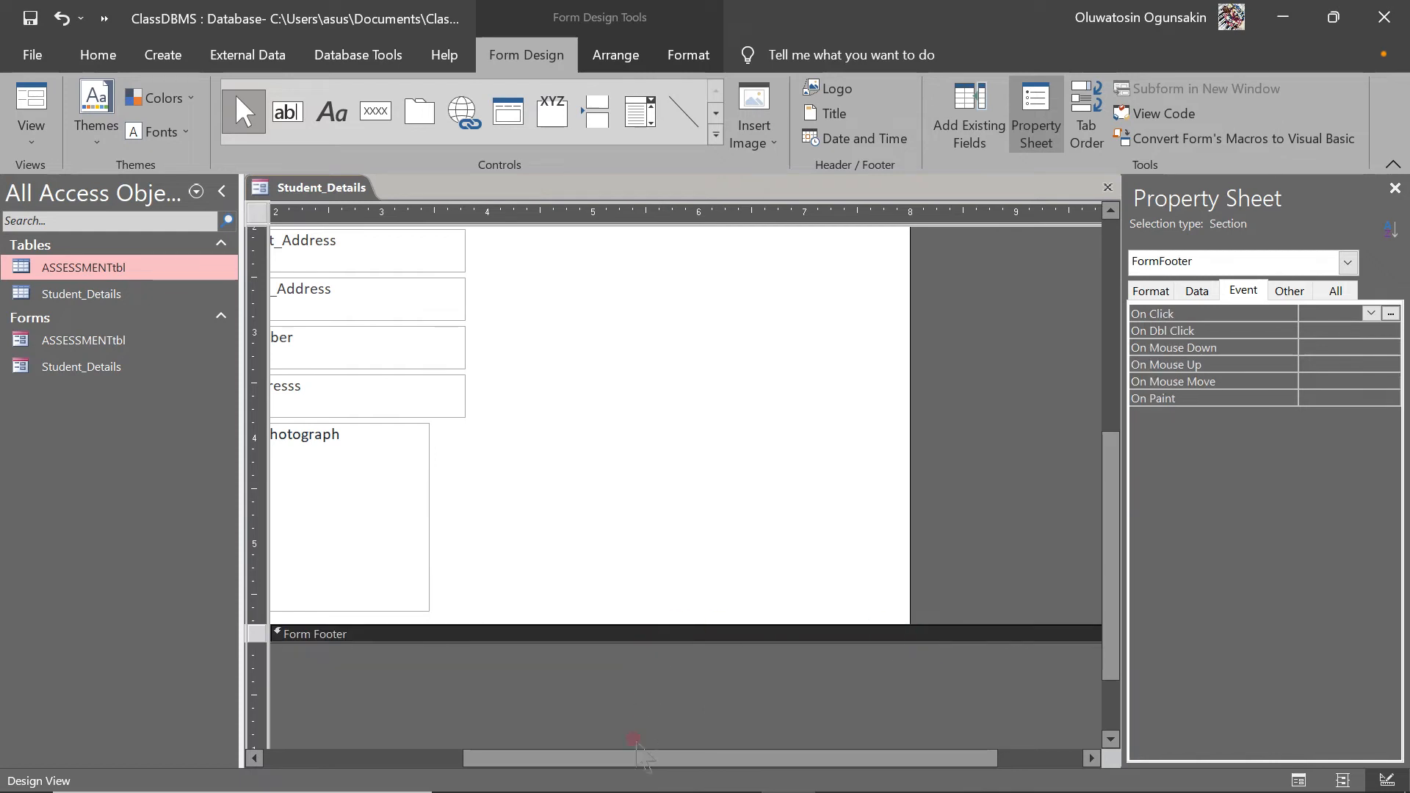
pyautogui.moveTo(629, 758); pyautogui.dragTo(397, 763)
pyautogui.click(471, 503)
pyautogui.moveTo(474, 505); pyautogui.dragTo(824, 248)
pyautogui.hotkey('ctrl', 'z')
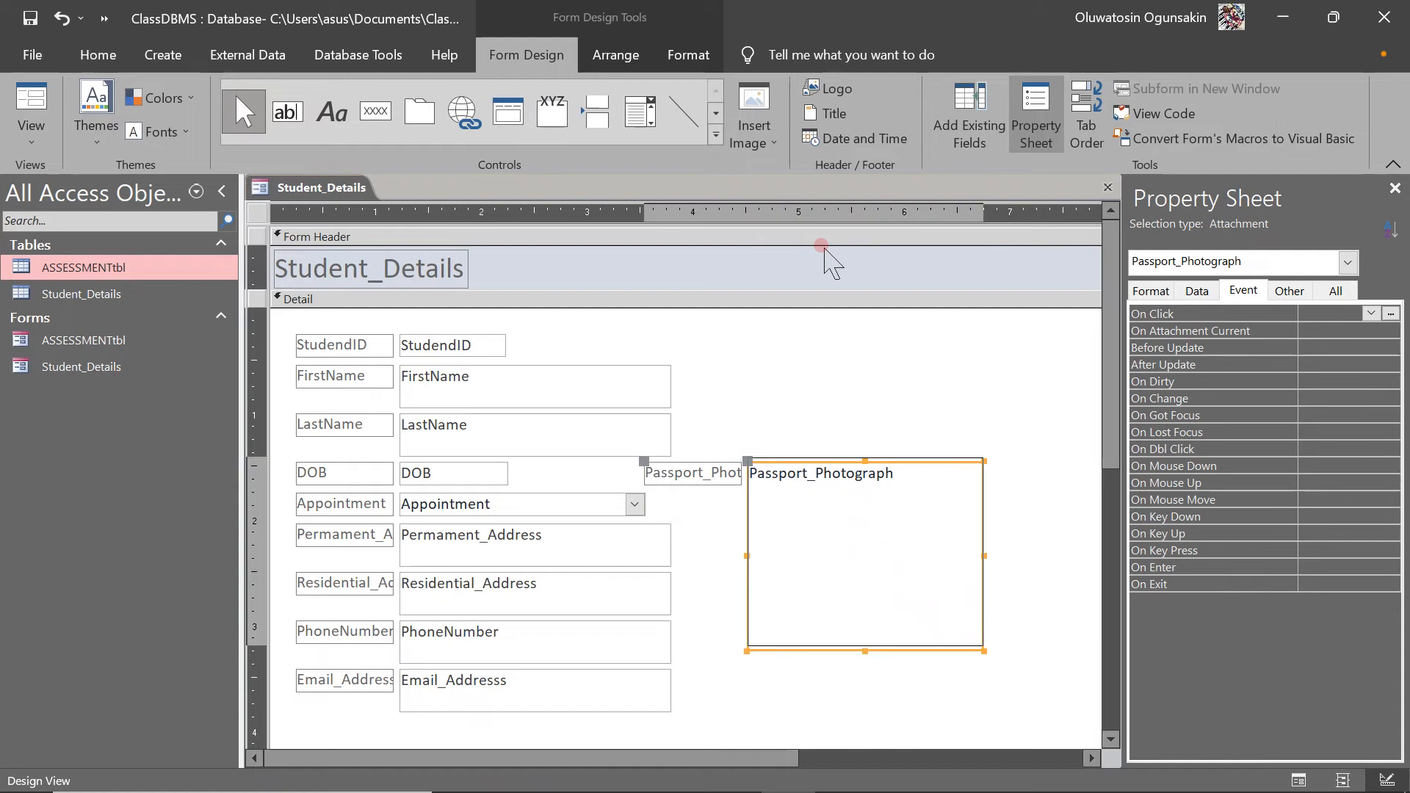
pyautogui.hotkey('ctrl', 'z')
pyautogui.hotkey('ctrl', 'z')
pyautogui.hotkey('ctrl', 'z')
pyautogui.hotkey('ctrl', 'z')
pyautogui.hotkey('ctrl', 'z')
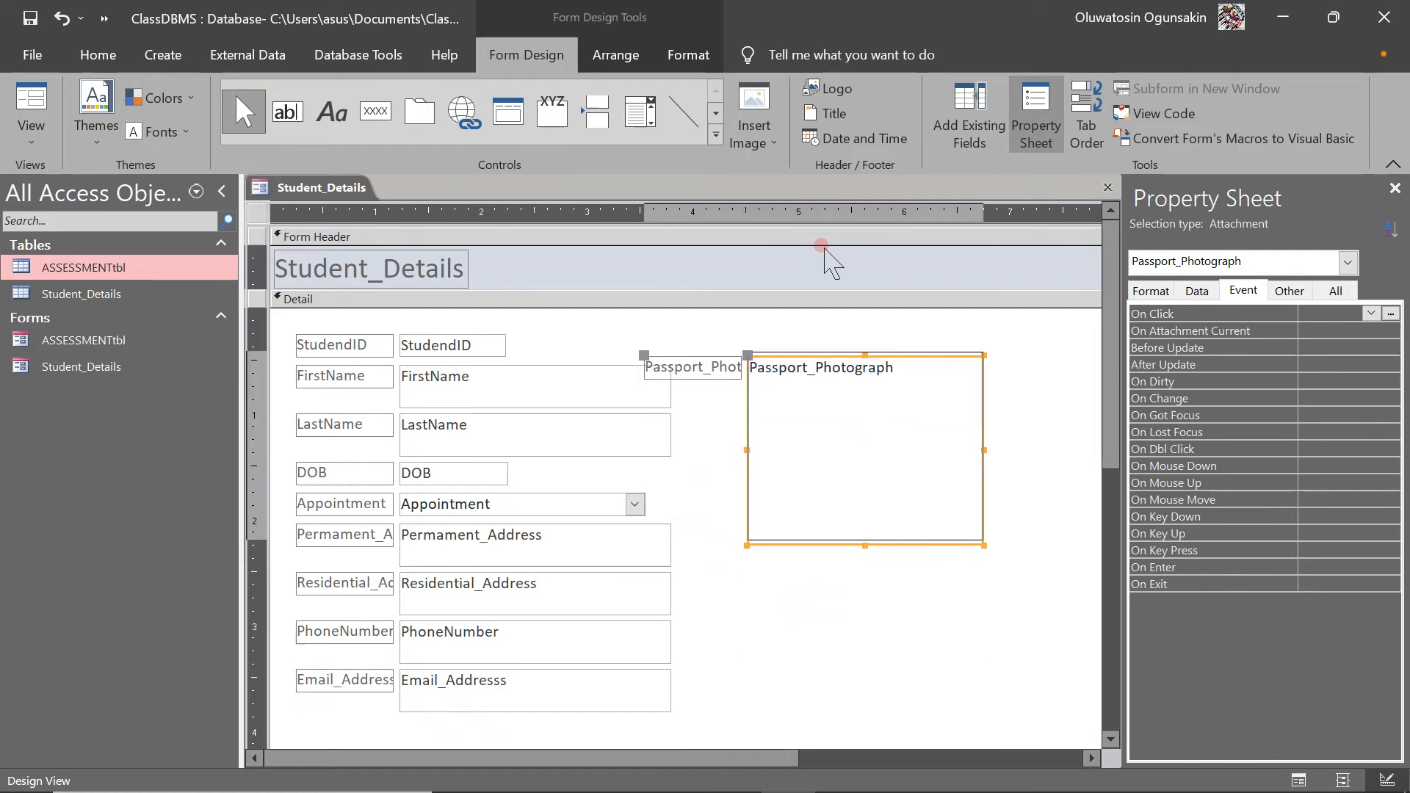
# Step: Delete the Passport_Photograph label and make the attachment box slightly taller
pyautogui.click(666, 339)
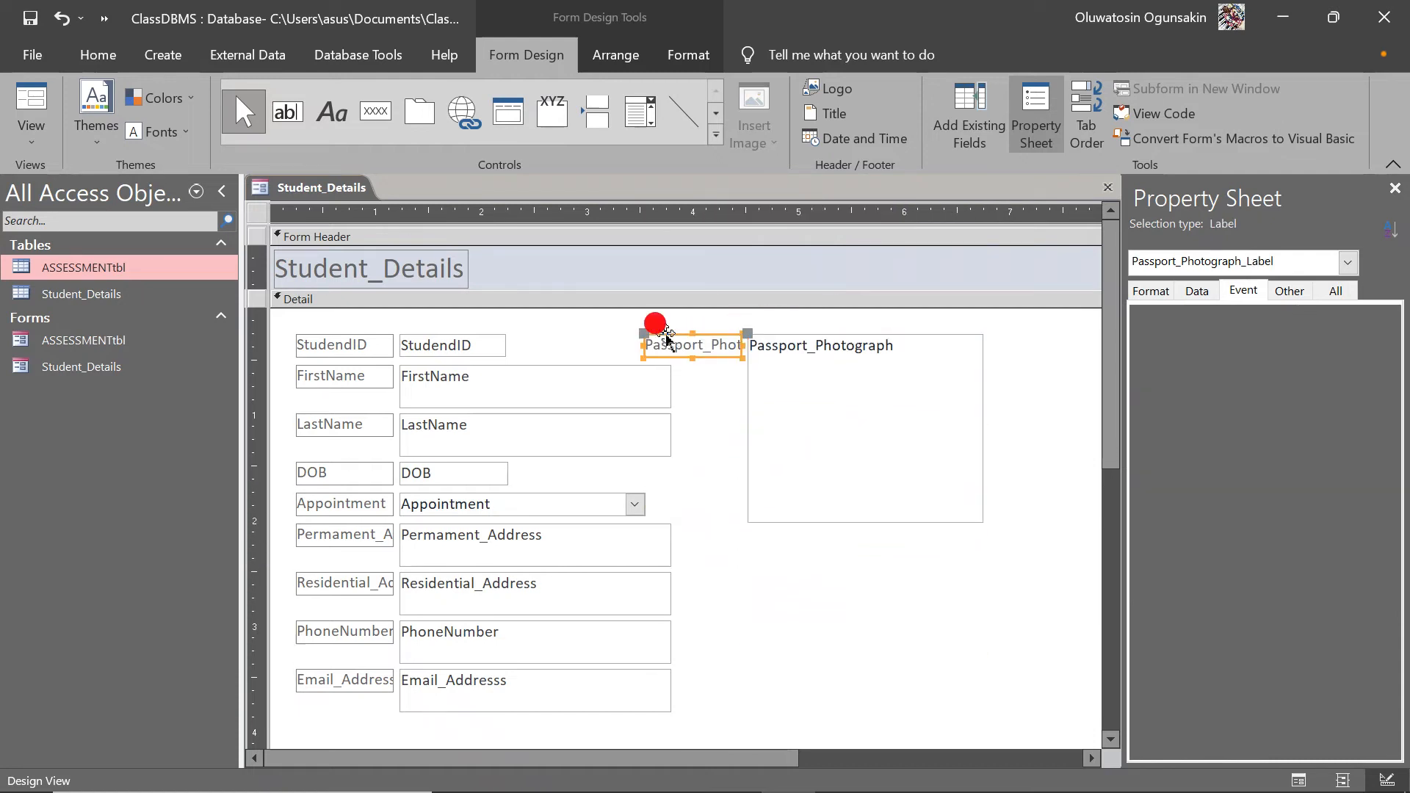
pyautogui.press('Delete')
pyautogui.click(881, 390)
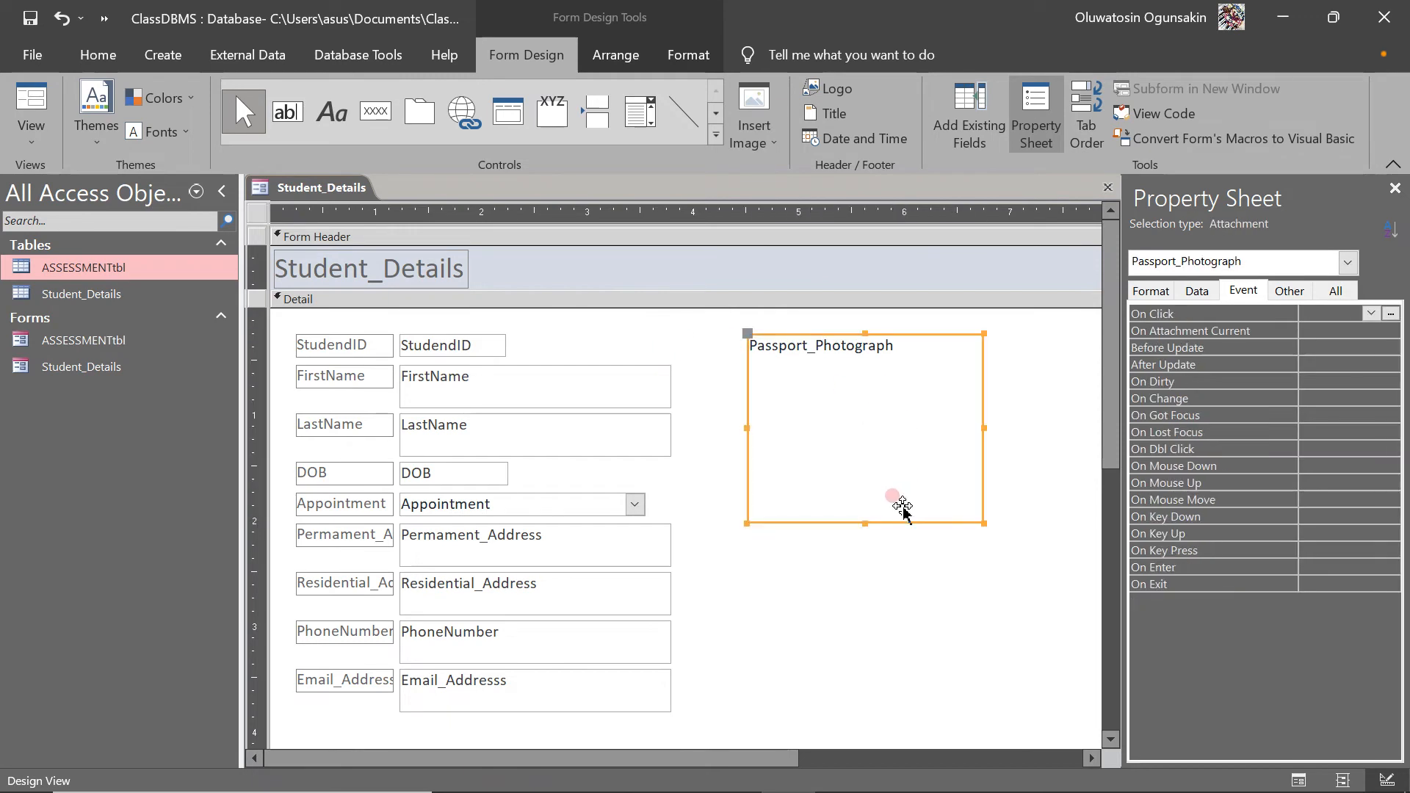
pyautogui.moveTo(864, 521); pyautogui.dragTo(864, 550)
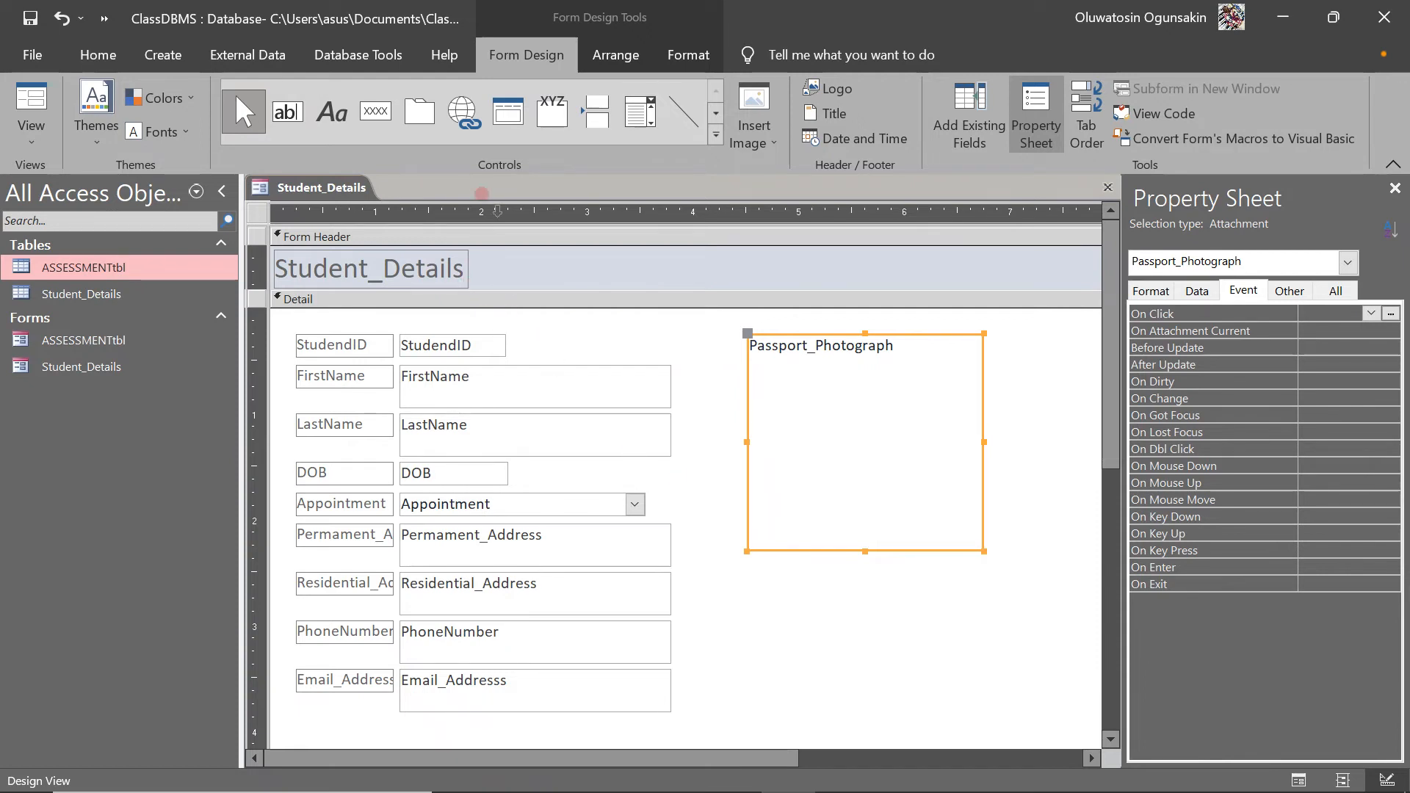
# Step: Size all field boxes from StudendID to Email_Addresss to the widest one
pyautogui.click(487, 211)
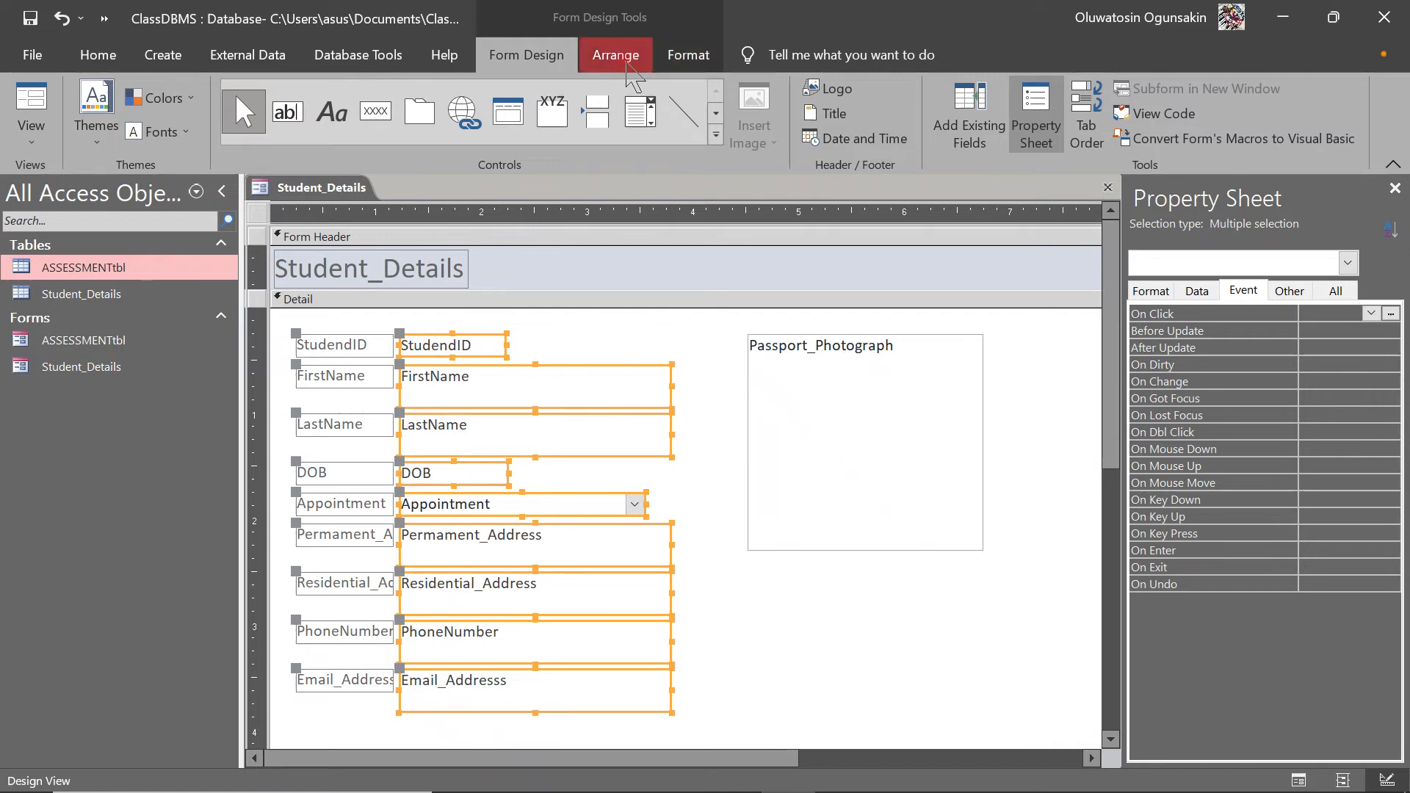
pyautogui.click(623, 57)
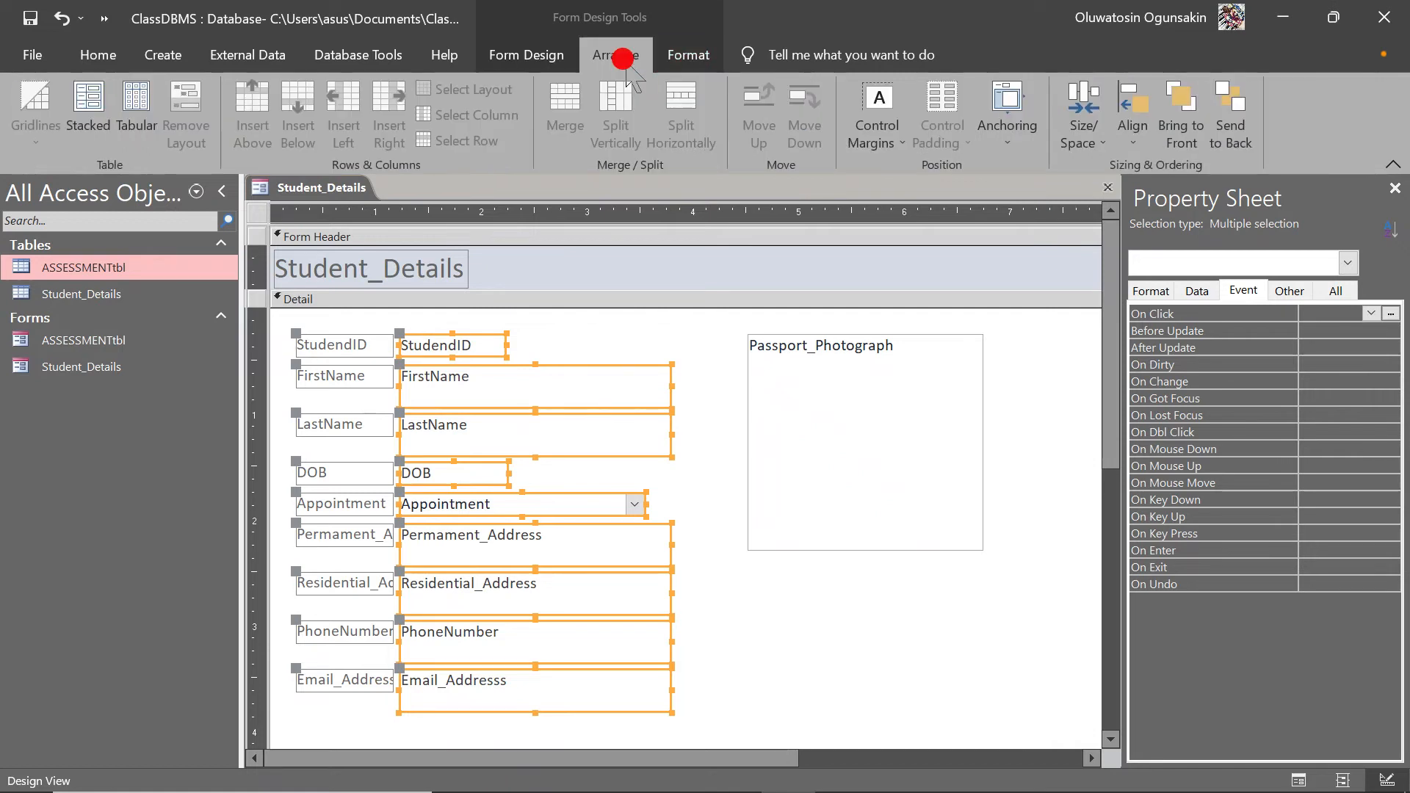
pyautogui.click(690, 65)
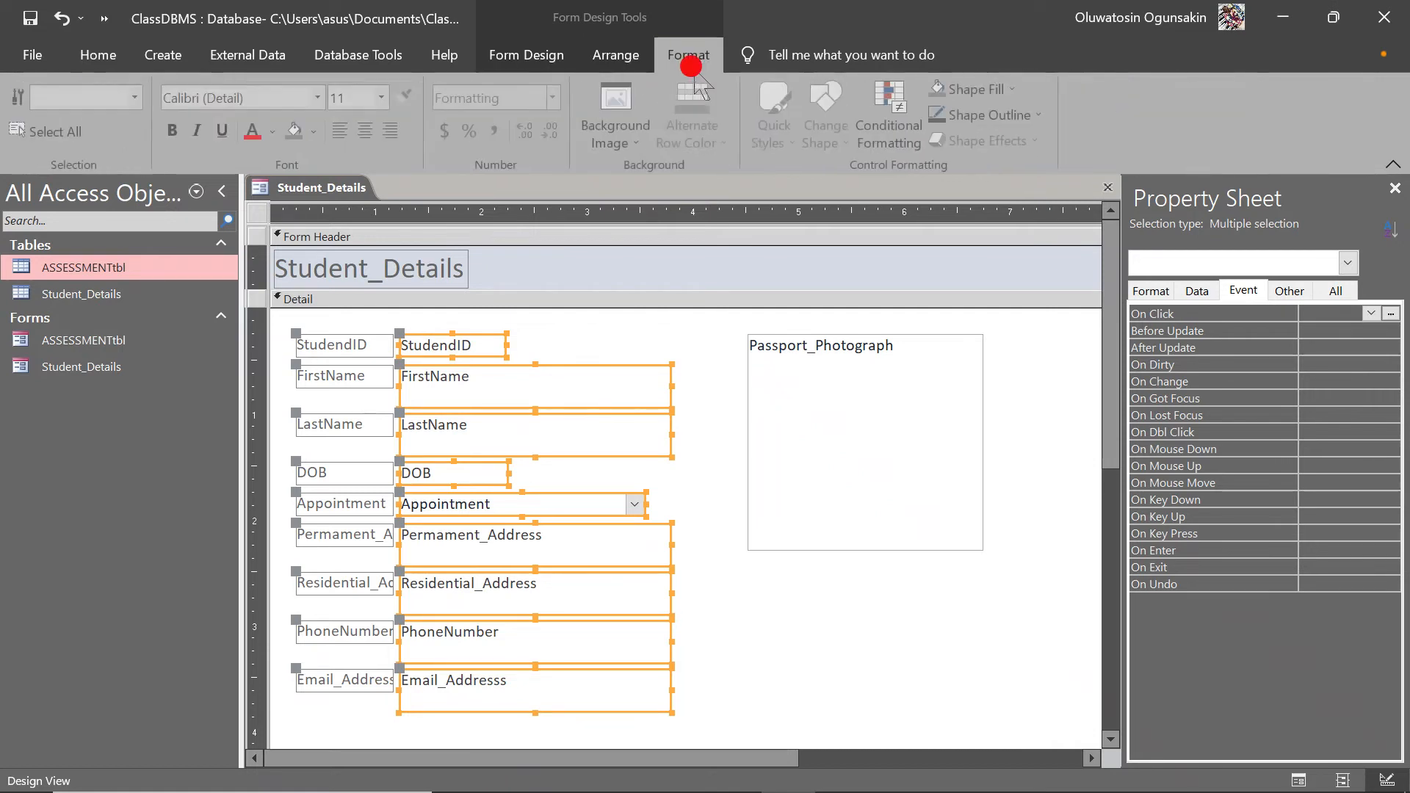
pyautogui.click(615, 55)
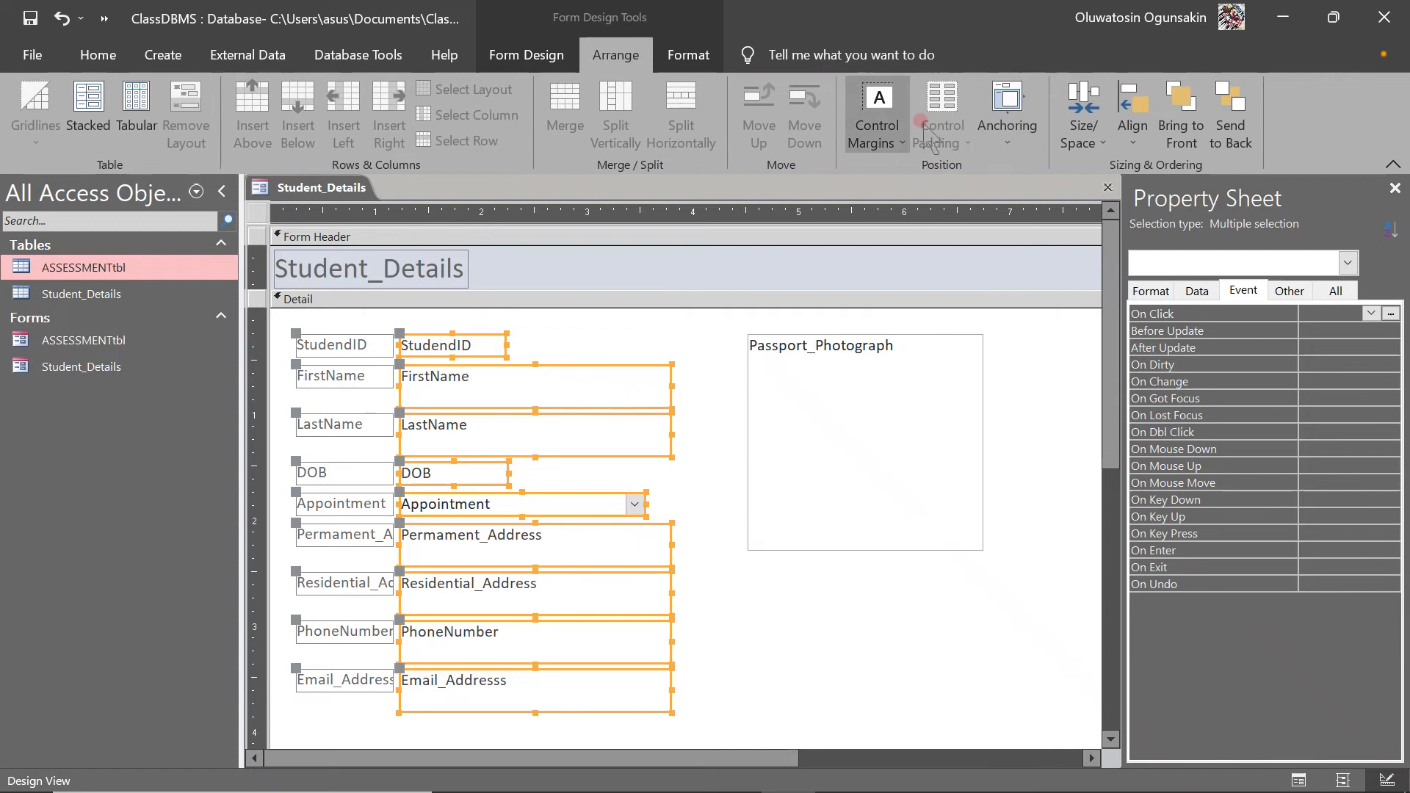
pyautogui.click(1105, 149)
pyautogui.click(1173, 306)
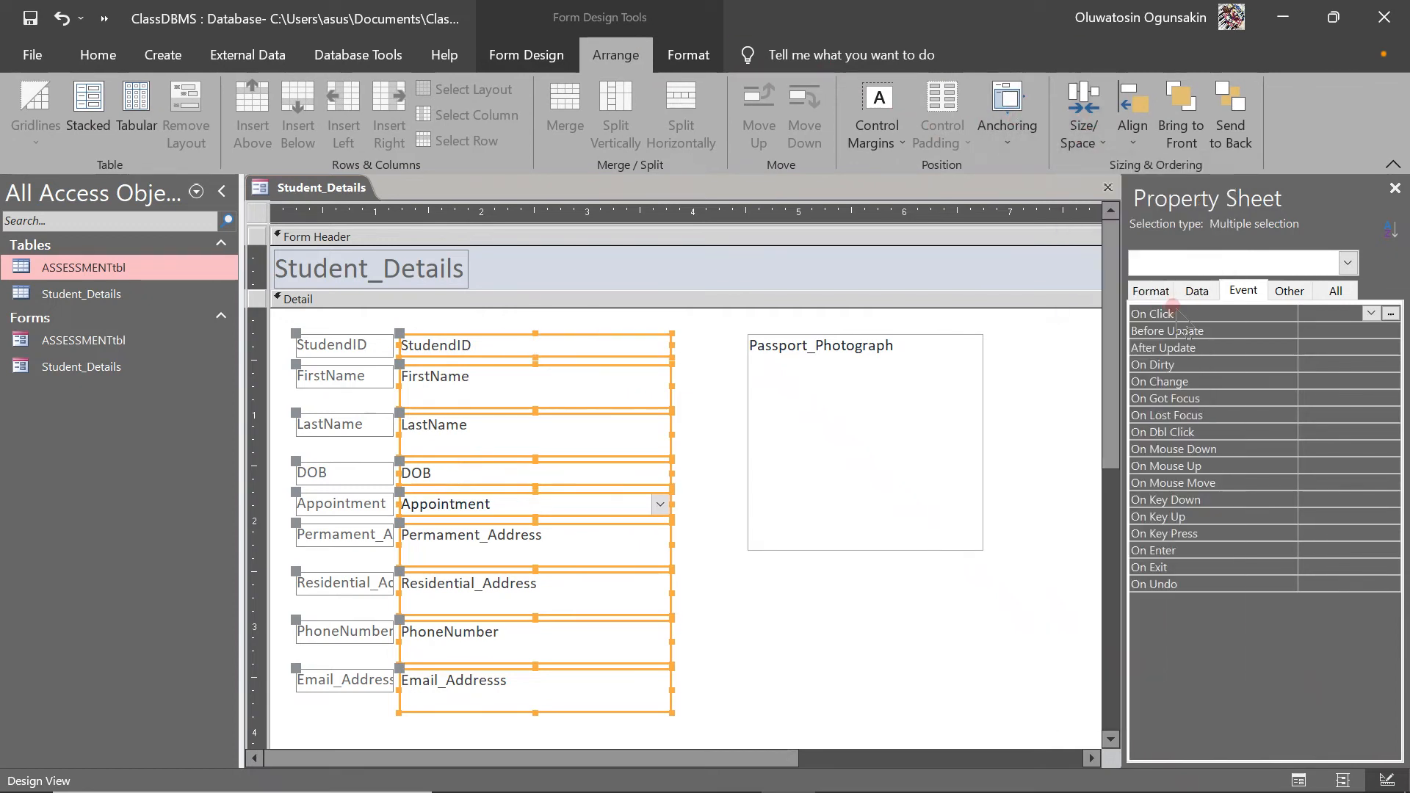
# Step: Size the selected field boxes to the shortest one and give them equal vertical spacing
pyautogui.click(1073, 143)
pyautogui.click(1125, 308)
pyautogui.click(1124, 252)
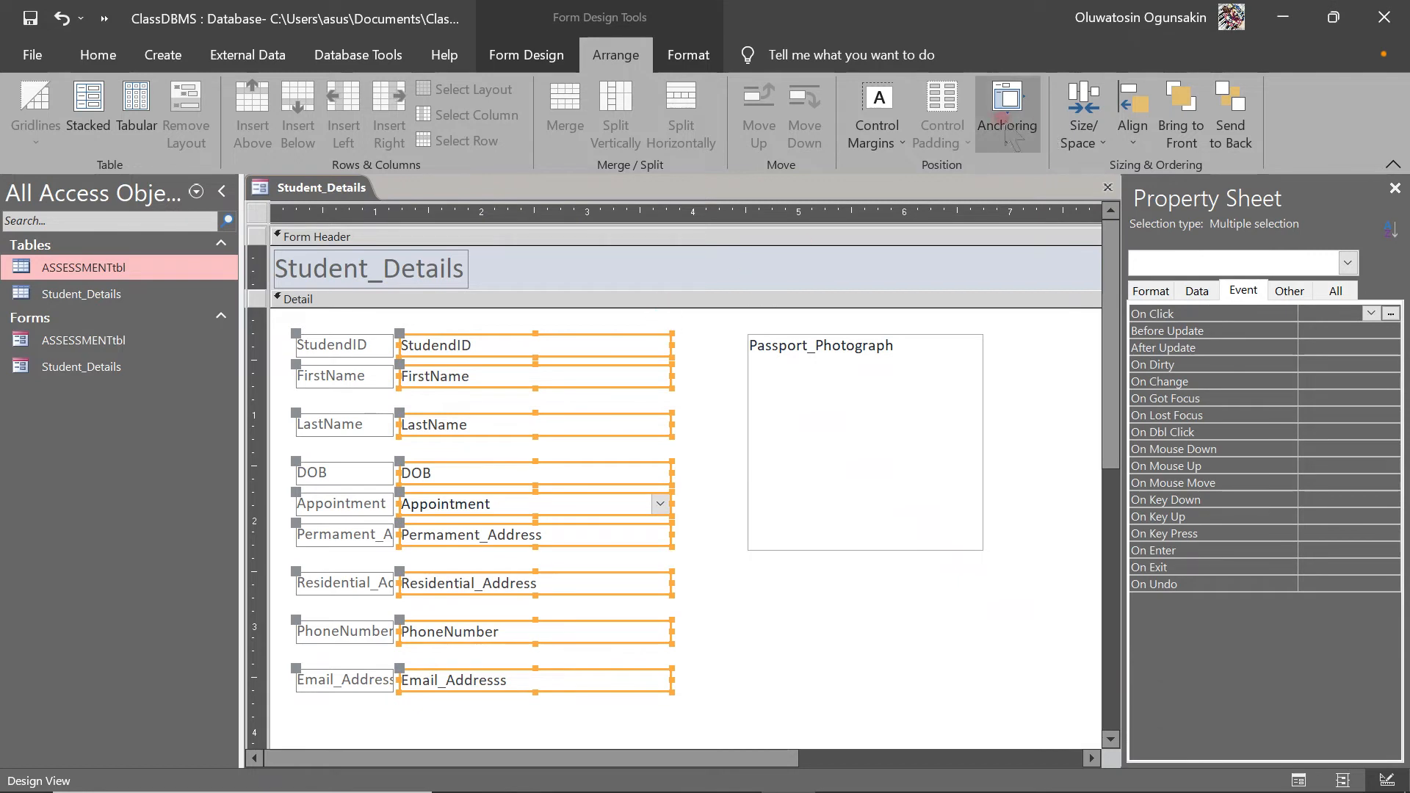
pyautogui.click(1131, 136)
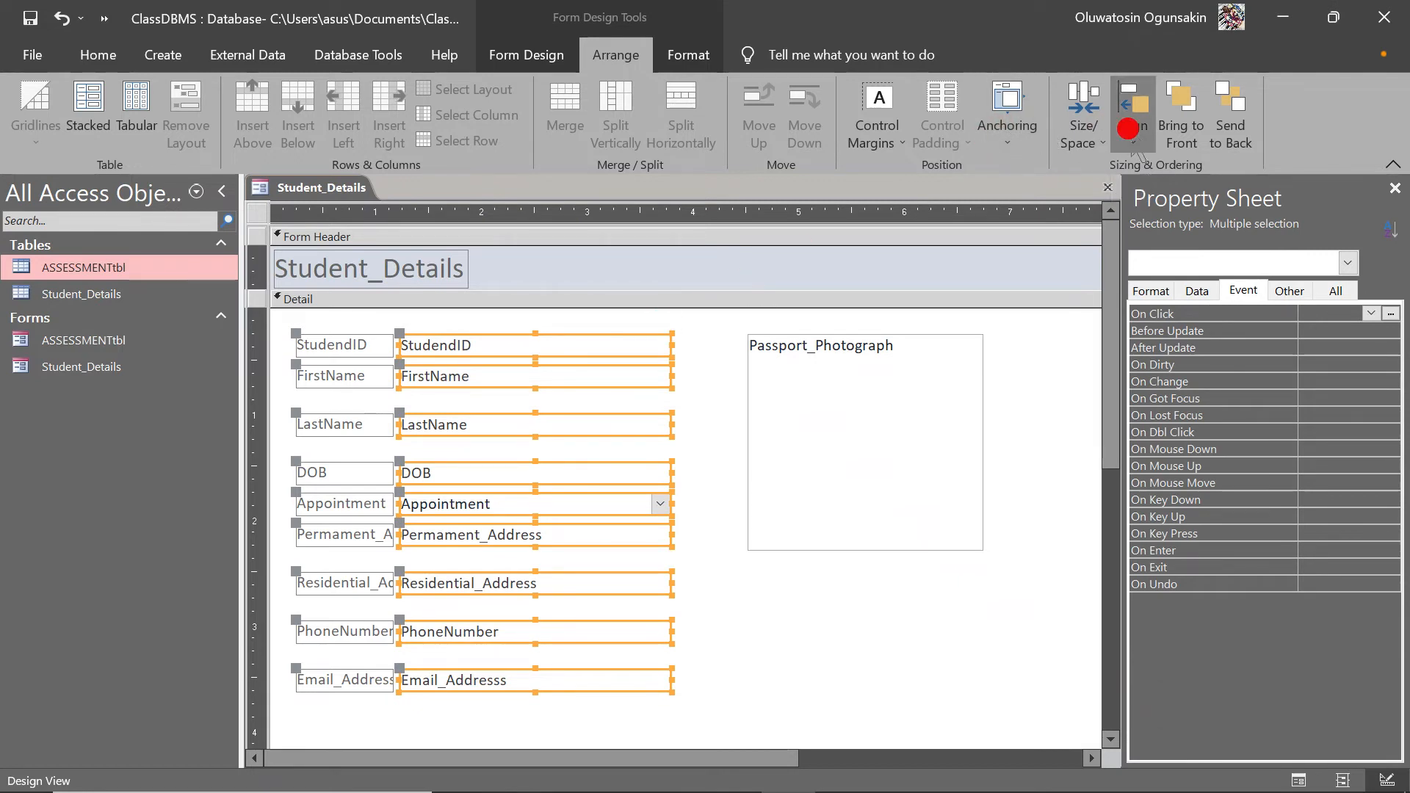
pyautogui.click(1081, 124)
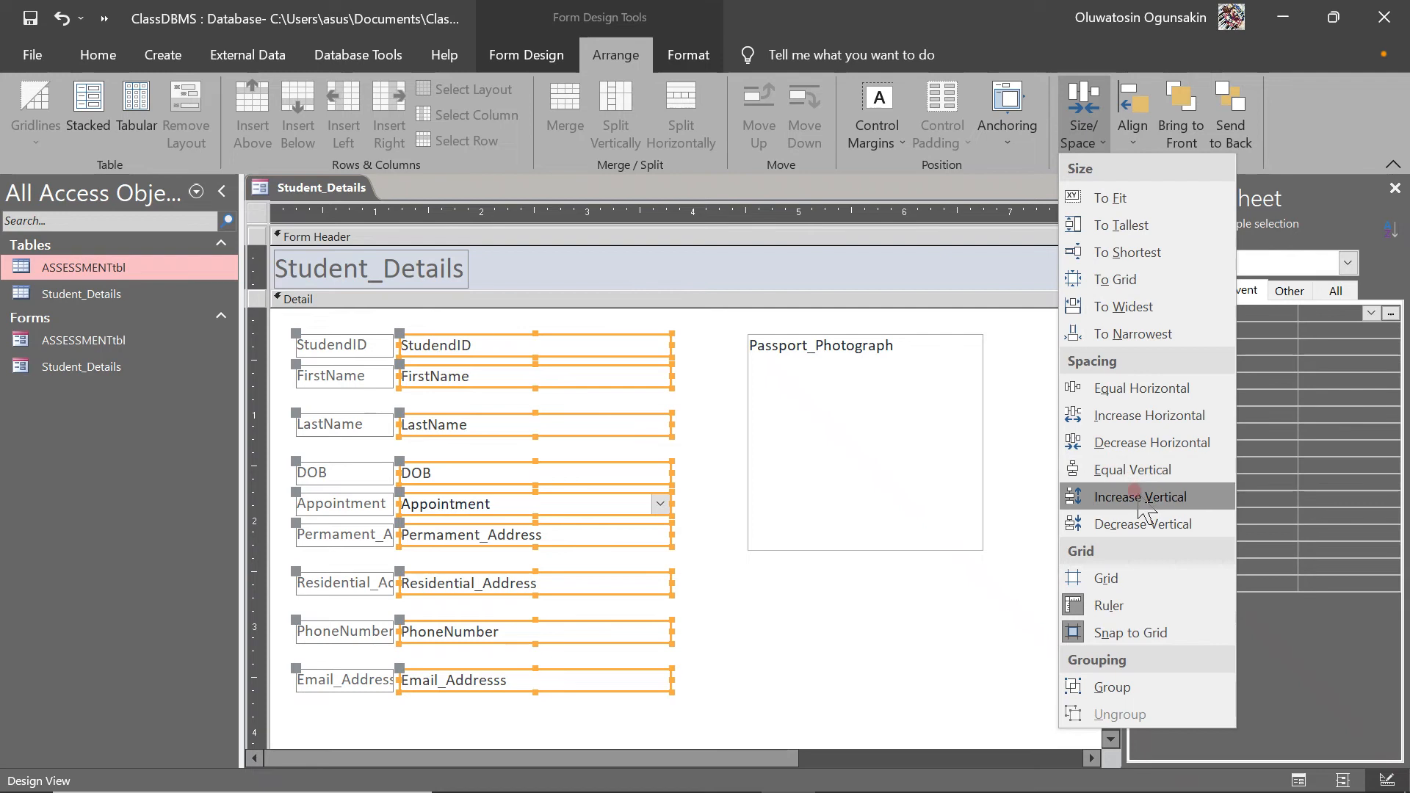
pyautogui.click(1118, 472)
# Step: Make the Passport_Photograph box slightly smaller and nudge it left, closer to the field boxes
pyautogui.click(791, 439)
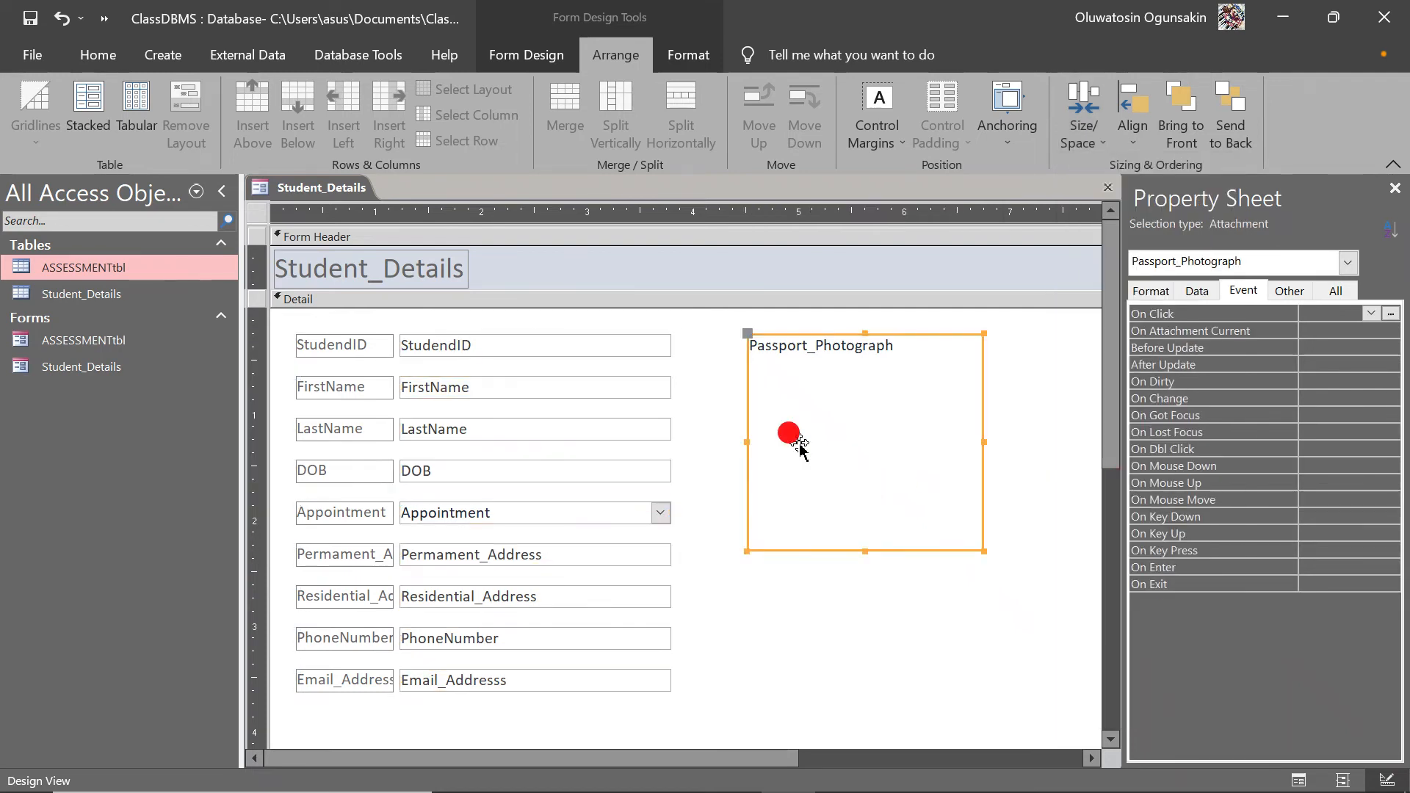
pyautogui.moveTo(984, 549); pyautogui.dragTo(957, 536)
pyautogui.press('Left')
pyautogui.press('Left')
pyautogui.press('Left')
pyautogui.press('Left')
pyautogui.press('Left')
pyautogui.press('Left')
pyautogui.press('Left')
pyautogui.press('Left')
pyautogui.press('Left')
pyautogui.press('Left')
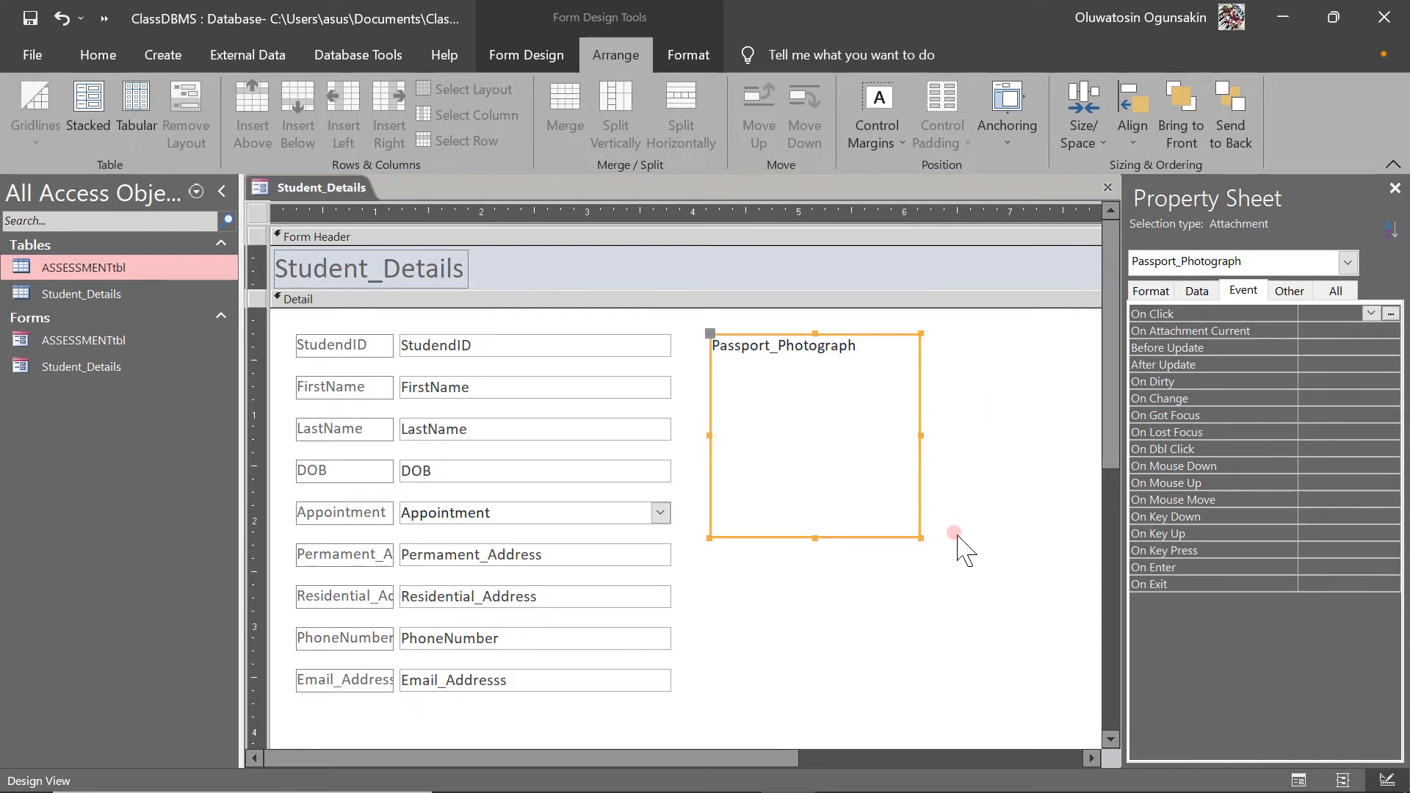
pyautogui.click(955, 533)
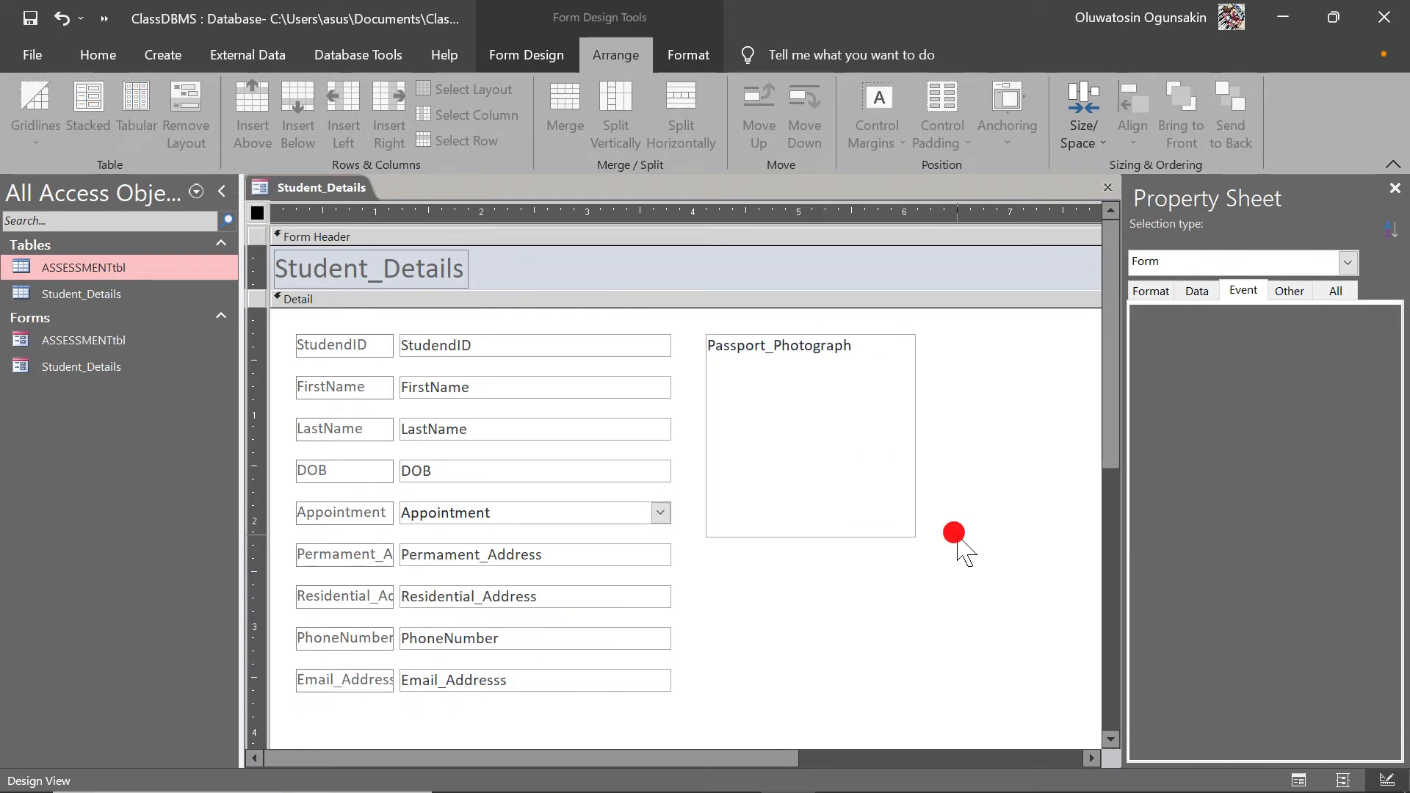
# Step: Switch the form to Form View and enter the student's first and last name in a new record
pyautogui.click(100, 54)
pyautogui.click(31, 96)
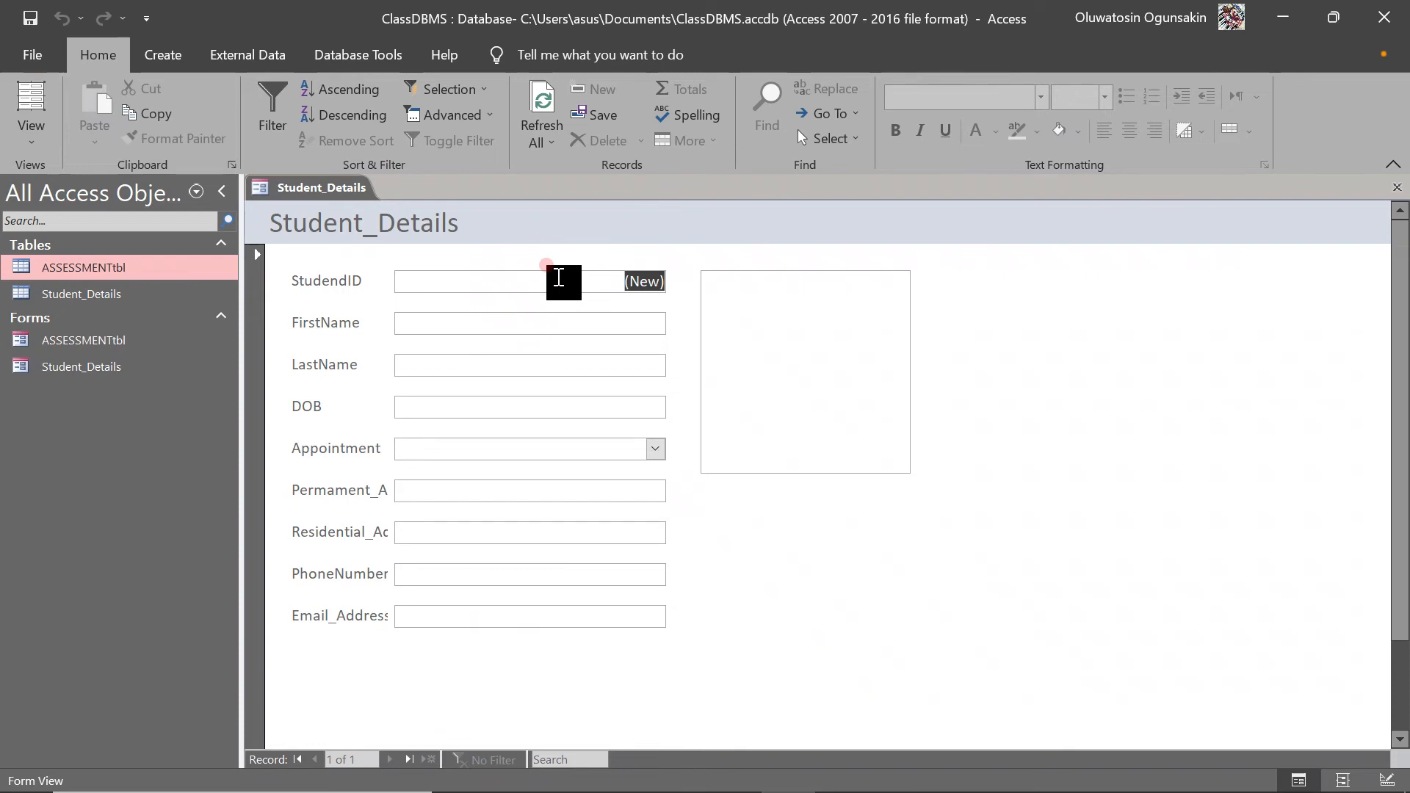
pyautogui.click(608, 324)
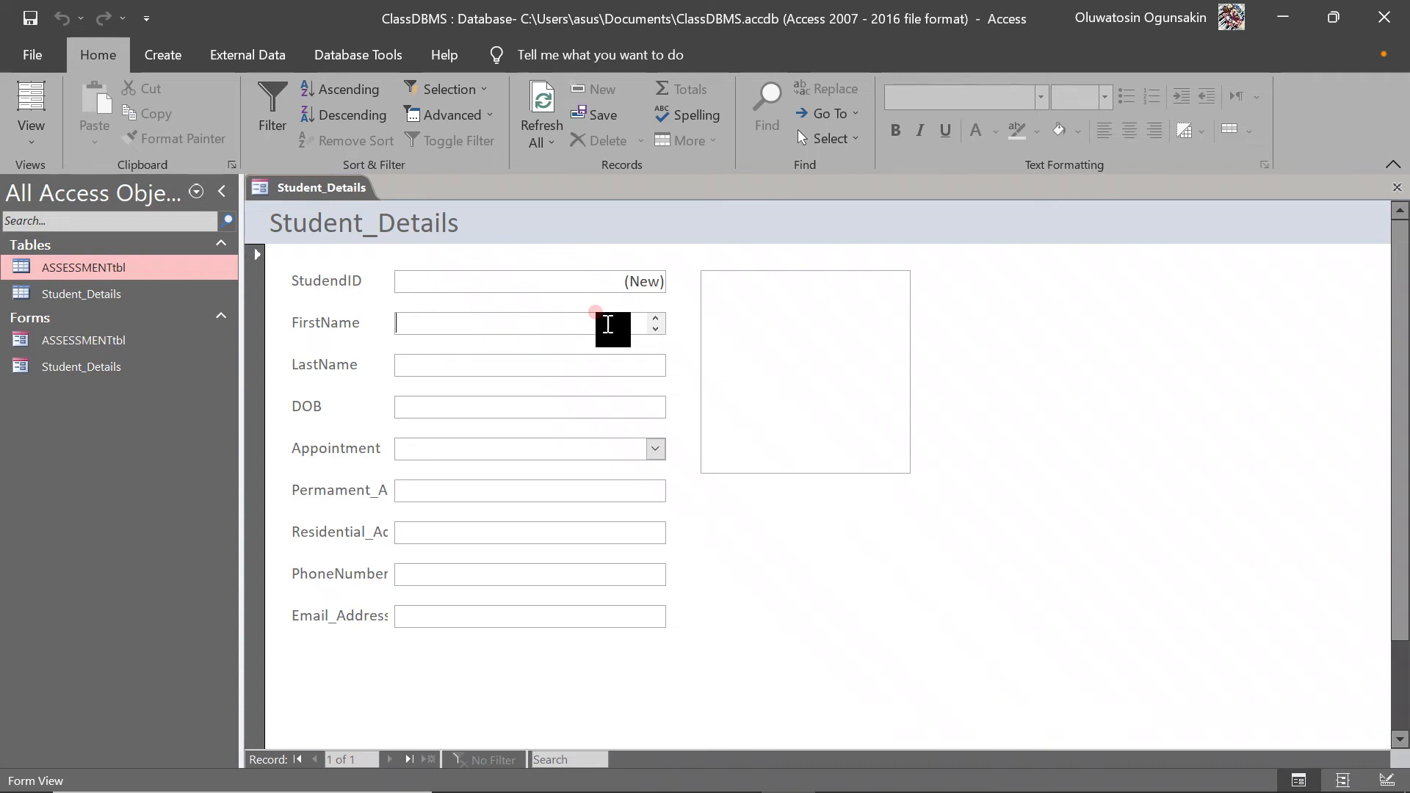
pyautogui.write('a')
pyautogui.press('BackSpace')
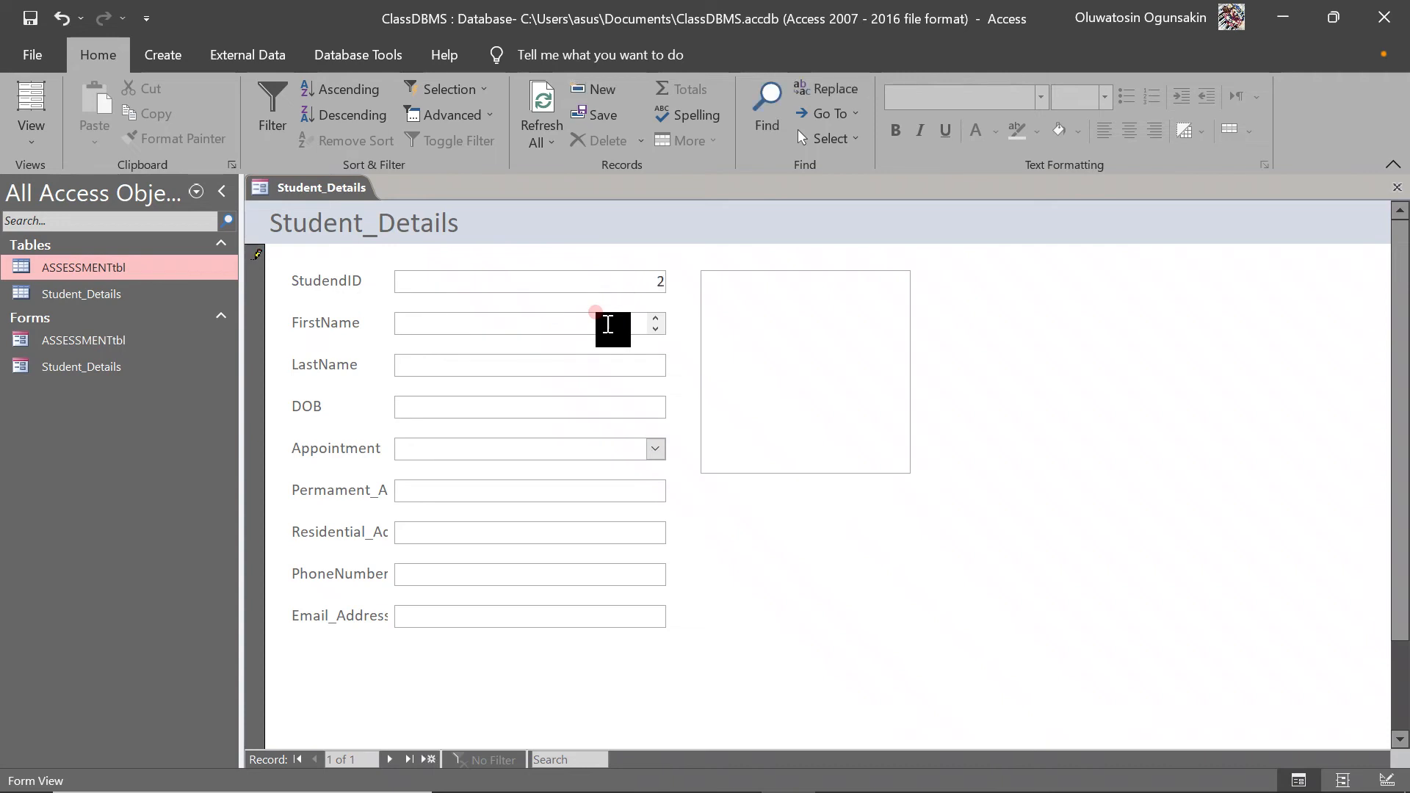
pyautogui.write('Oluwatosin')
pyautogui.press('Tab')
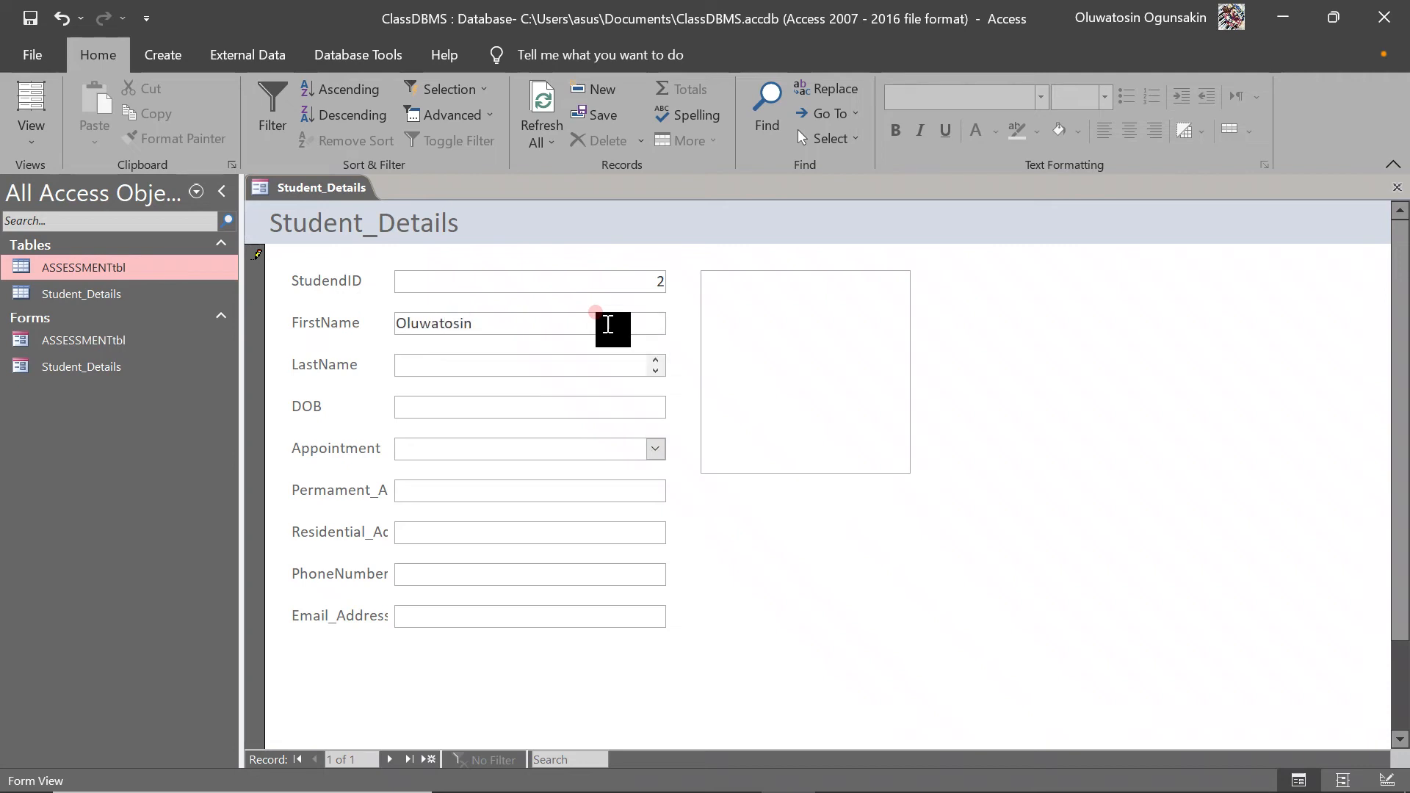
pyautogui.press('Tab')
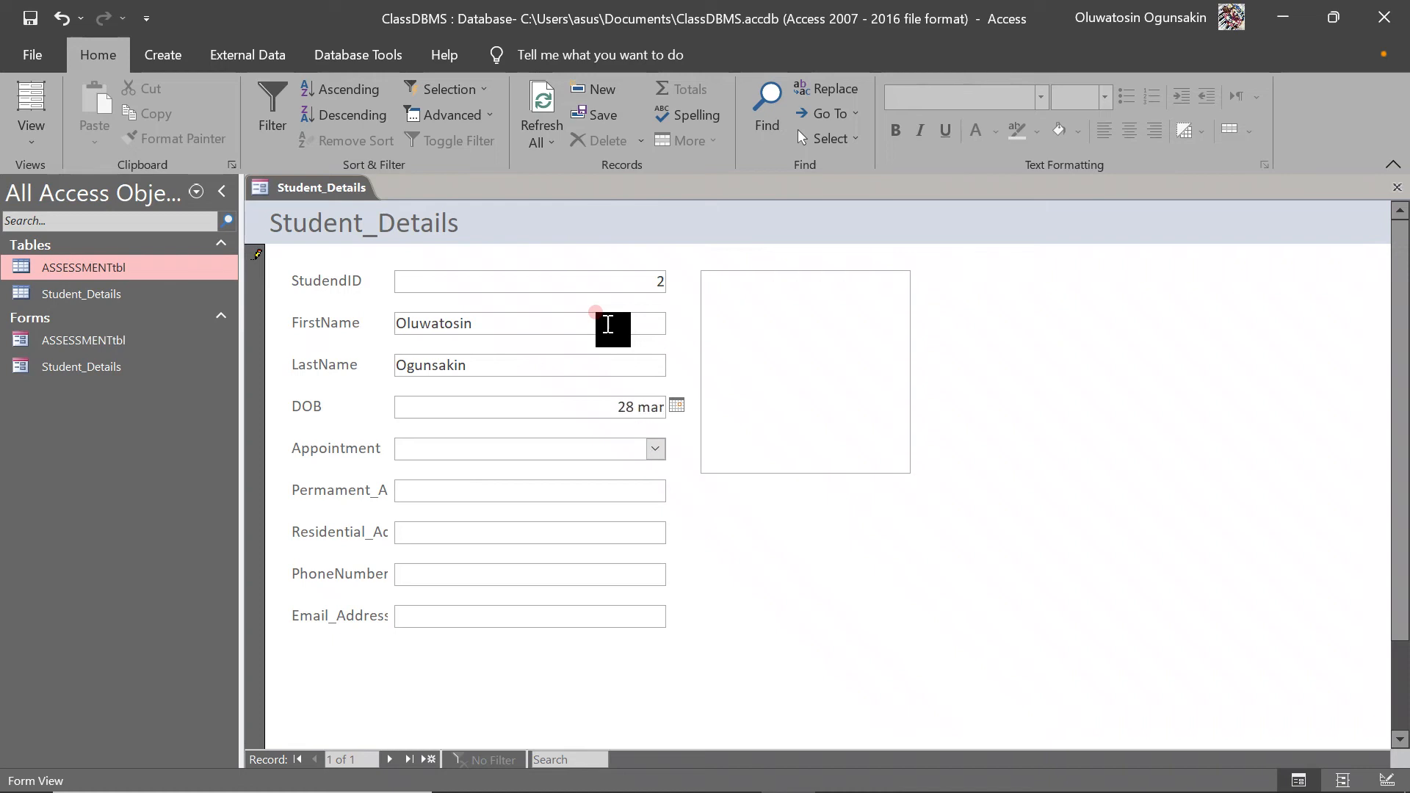
# Step: Enter the student's date of birth and set Appointment to CLASS REP in the new record
pyautogui.write('28 mar 88')
pyautogui.press('Tab')
pyautogui.write('CL')
pyautogui.press('Tab')
pyautogui.press('capslock')
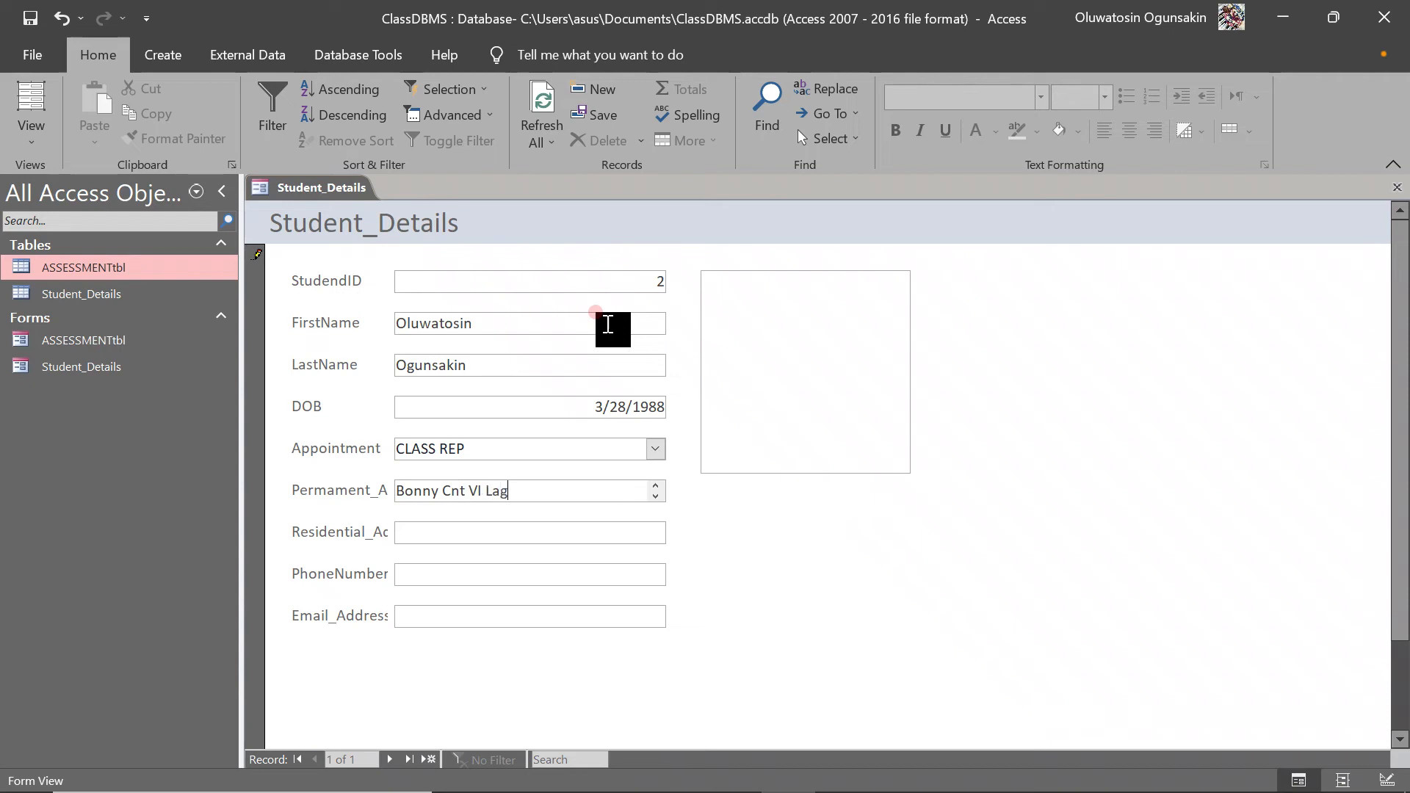
# Step: Fill in the student's permanent address, residential address, phone number and email address
pyautogui.press('Tab')
pyautogui.hotkey('shift', 'Tab')
pyautogui.write('NO 1')
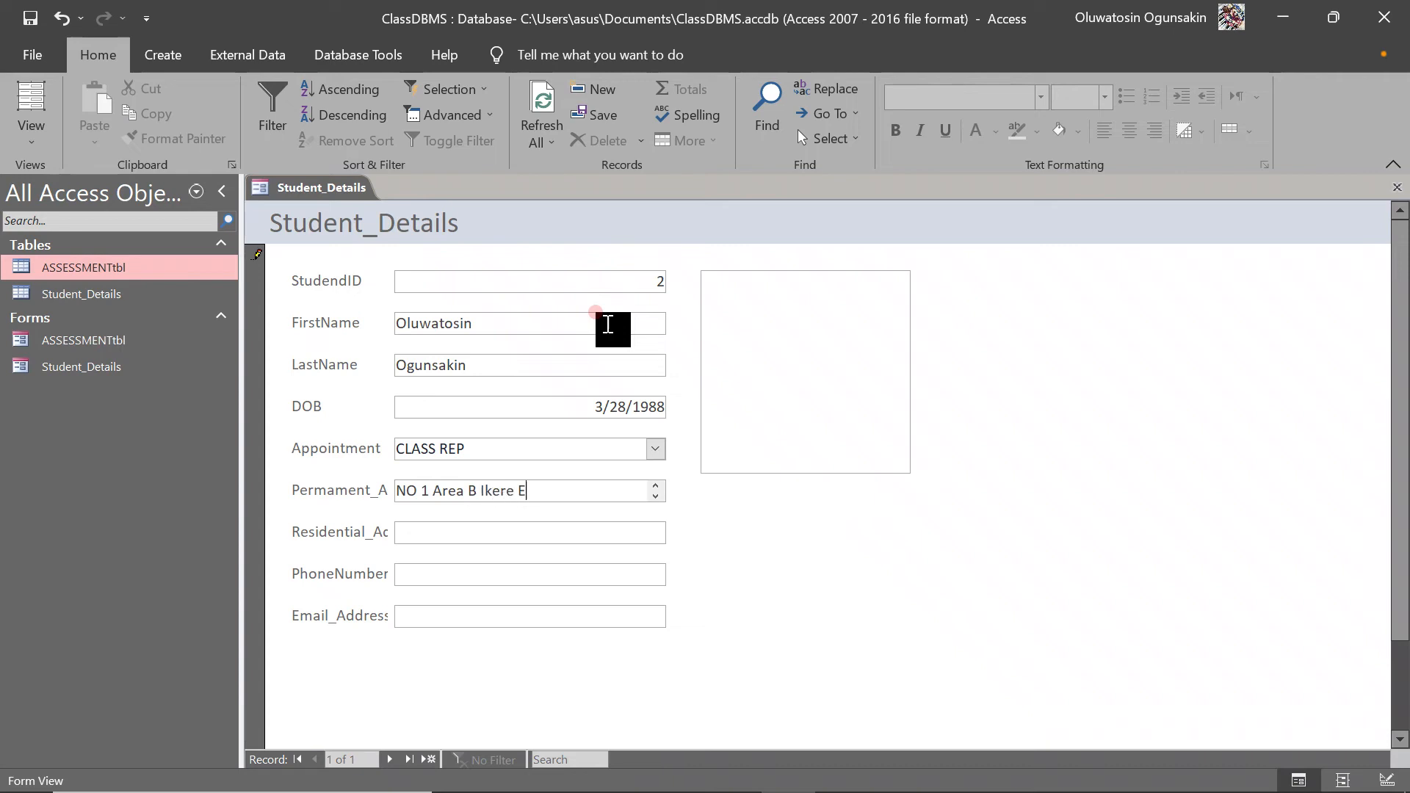
pyautogui.press('Tab')
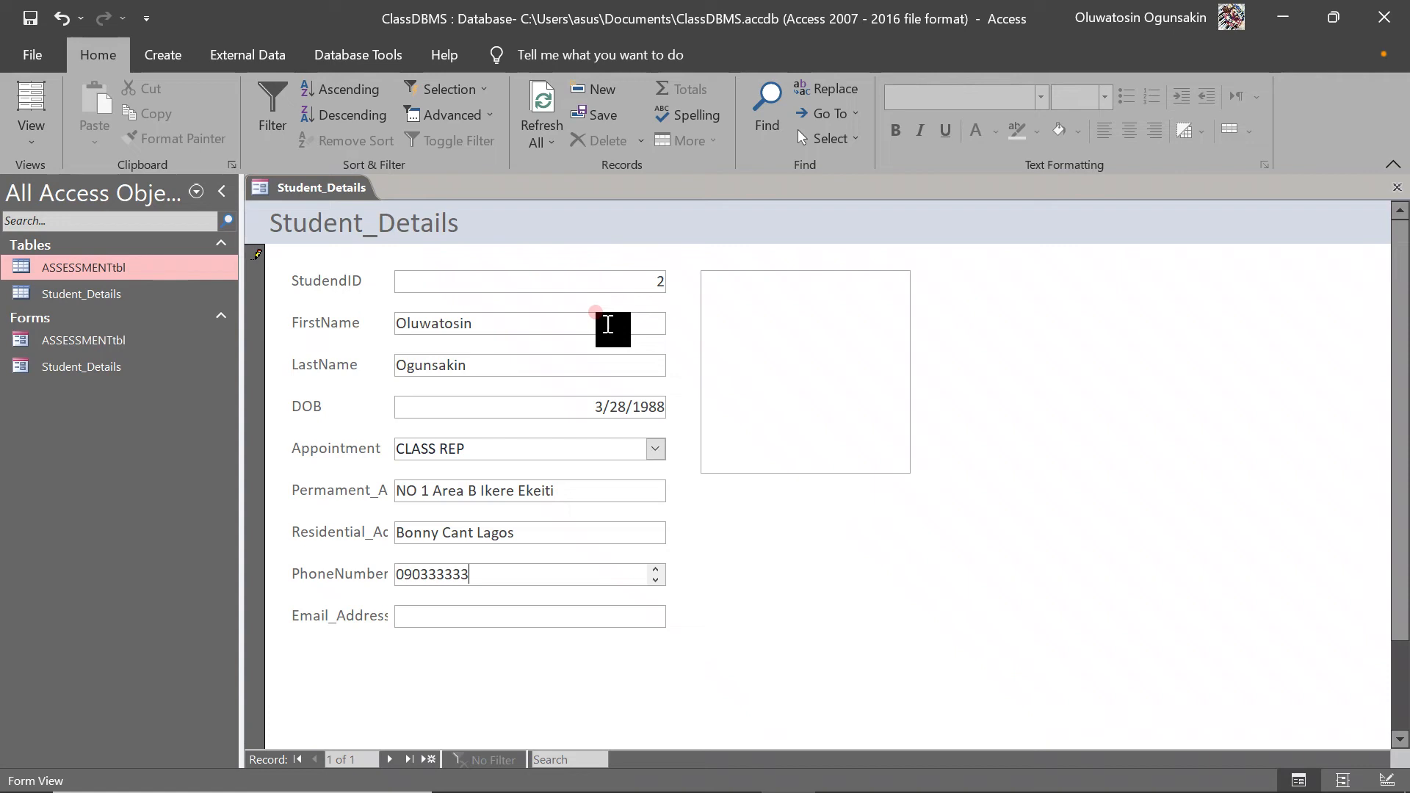
pyautogui.press('Tab')
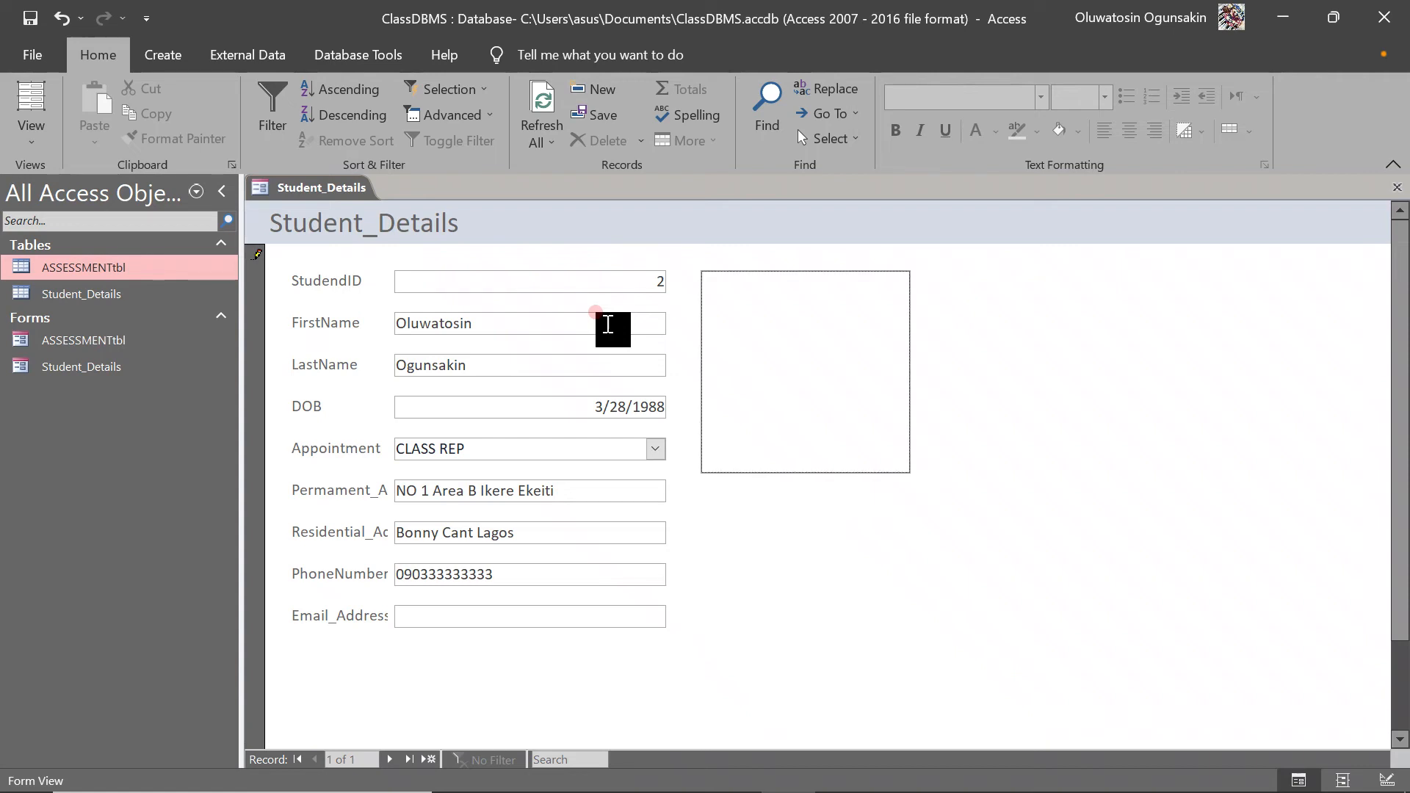
pyautogui.click(419, 617)
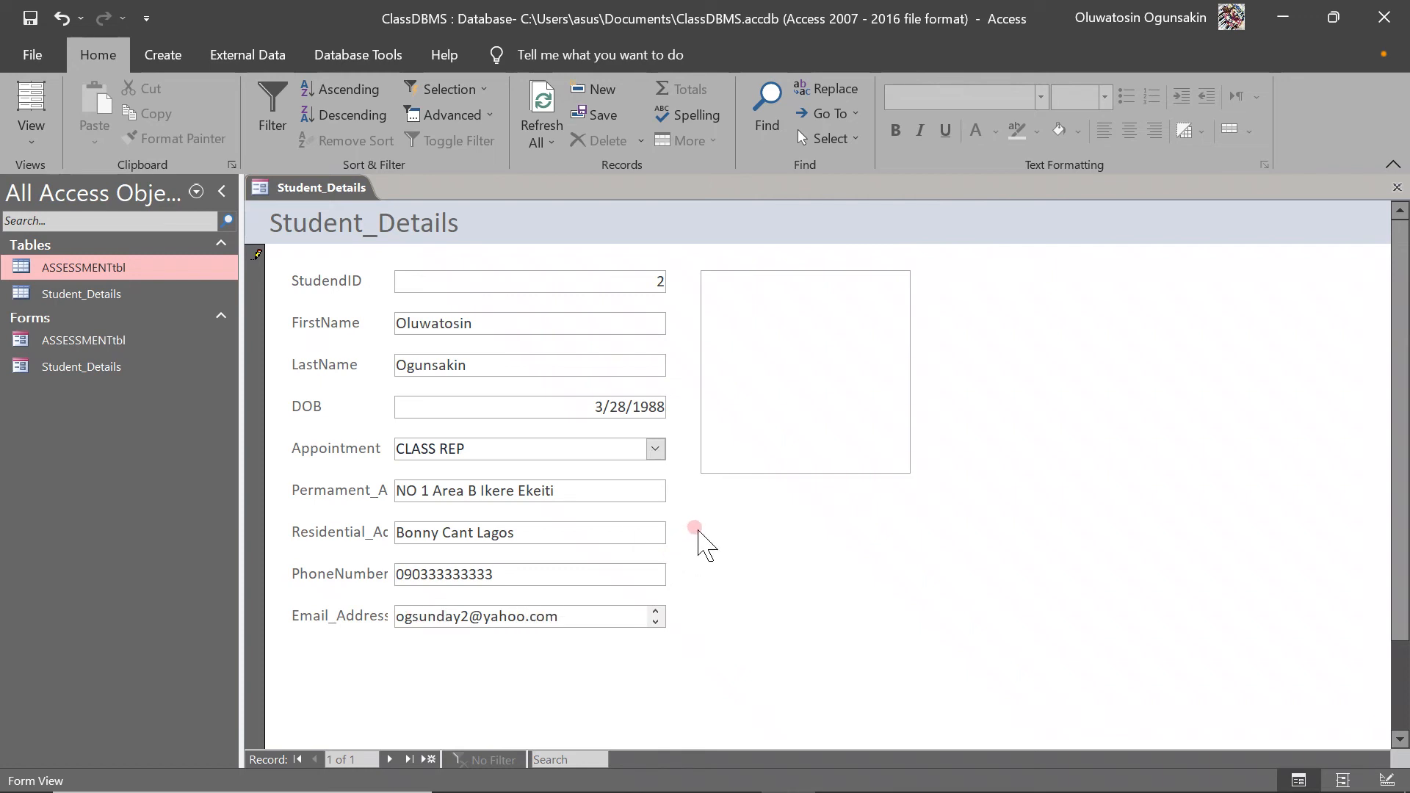
# Step: Start adding an attachment to the Passport_Photograph field and browse from Desktop to the IMAGES folder in OMEGA GALLERY
pyautogui.click(782, 353)
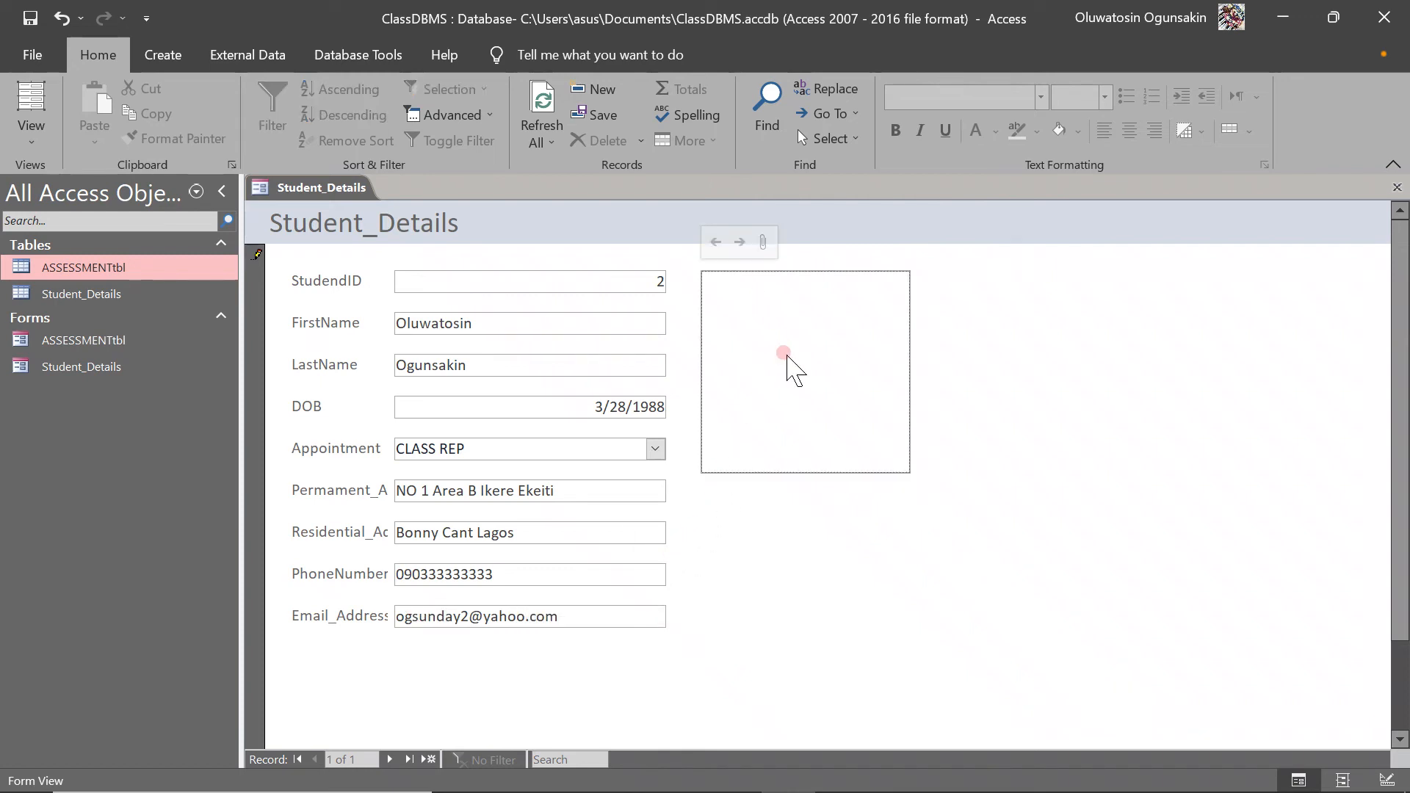
pyautogui.doubleClick(783, 353)
pyautogui.click(844, 340)
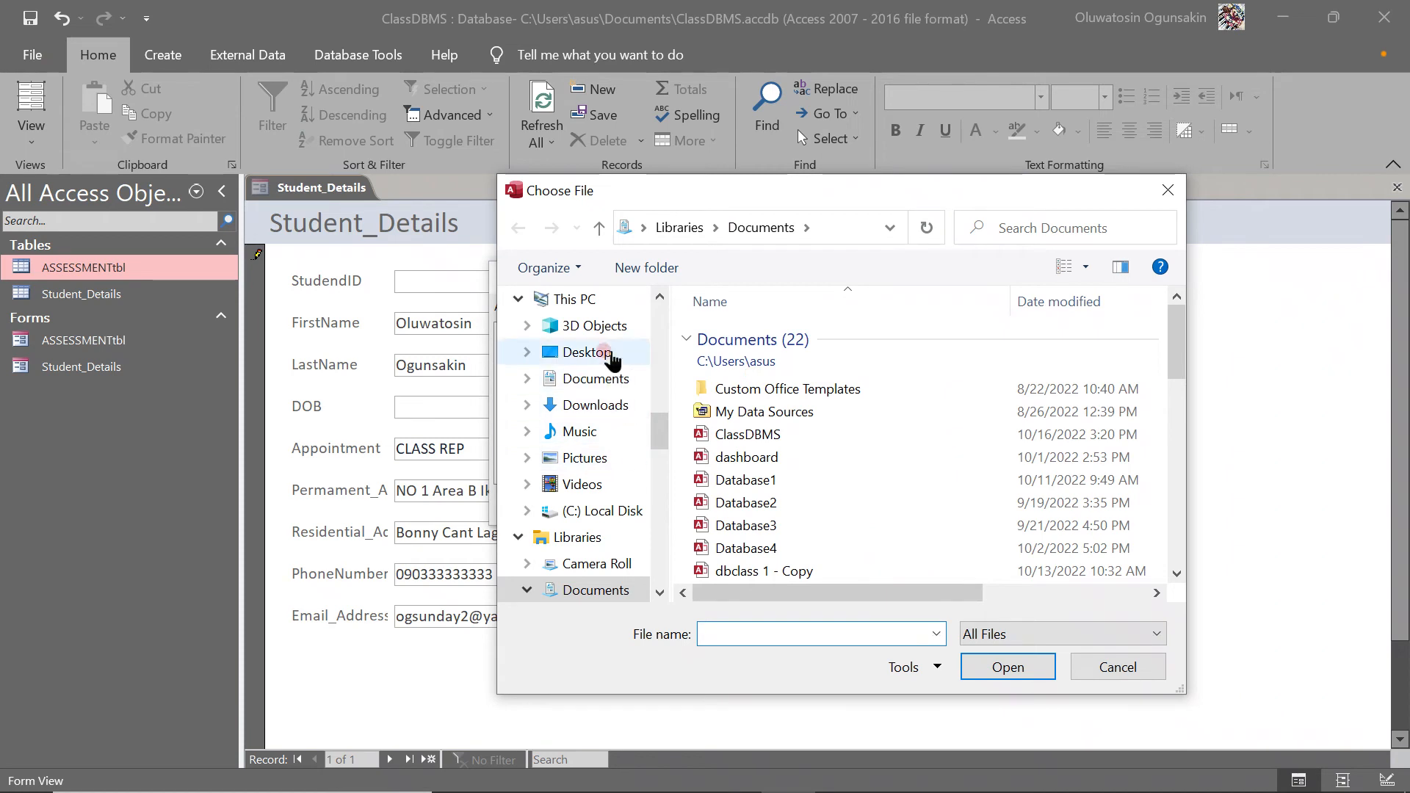
pyautogui.moveTo(660, 433)
pyautogui.mouseDown()
pyautogui.moveTo(668, 412)
pyautogui.moveTo(668, 433)
pyautogui.mouseUp()
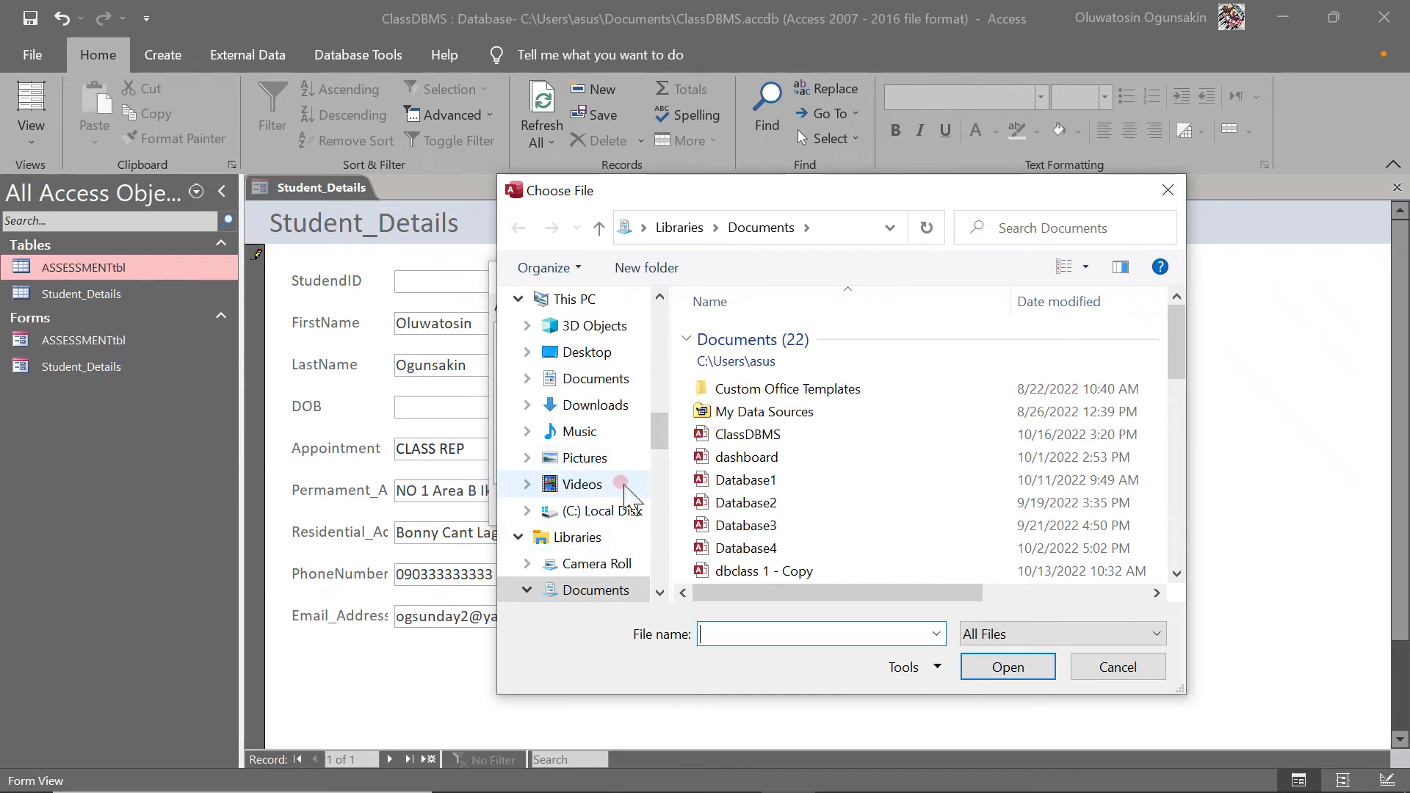
pyautogui.moveTo(659, 438); pyautogui.dragTo(674, 352)
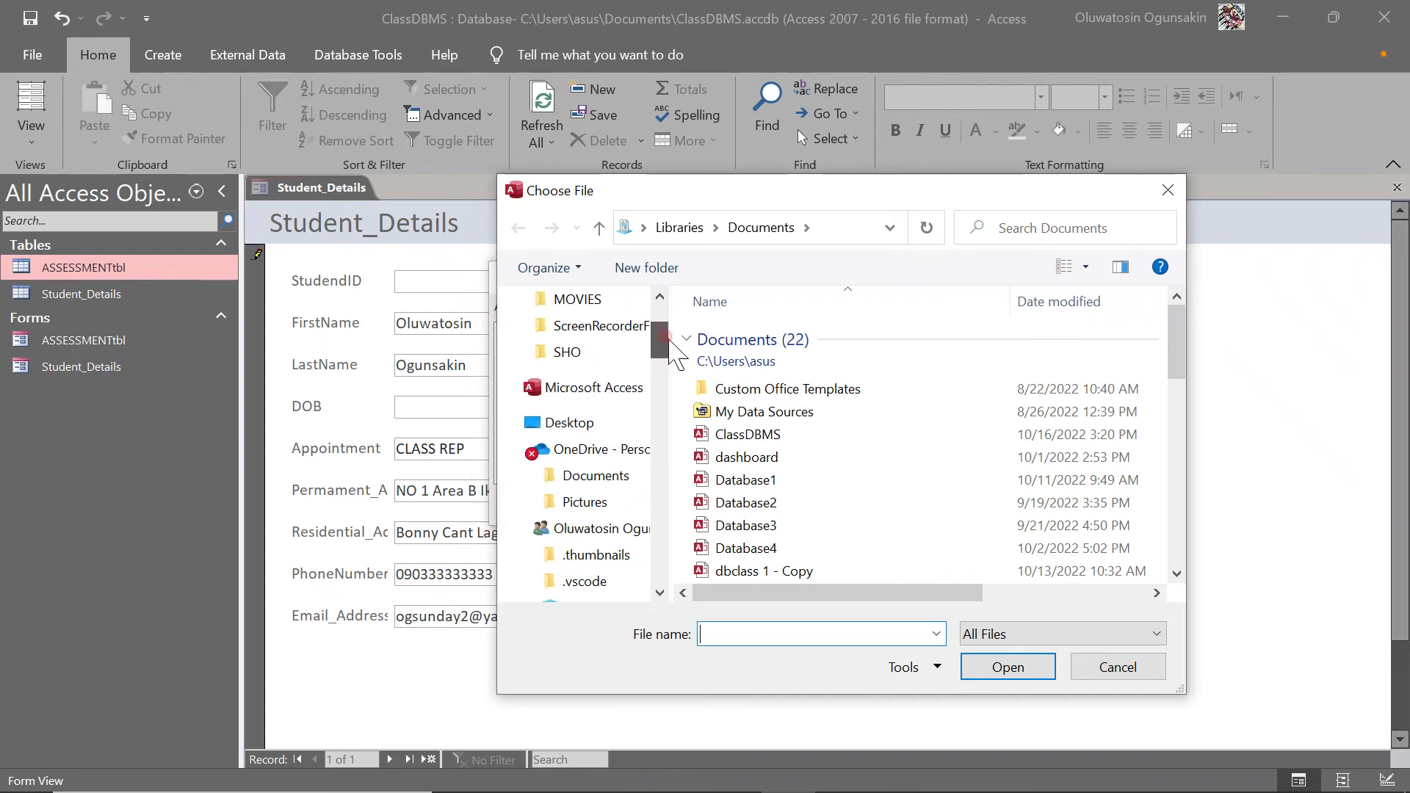
pyautogui.click(544, 423)
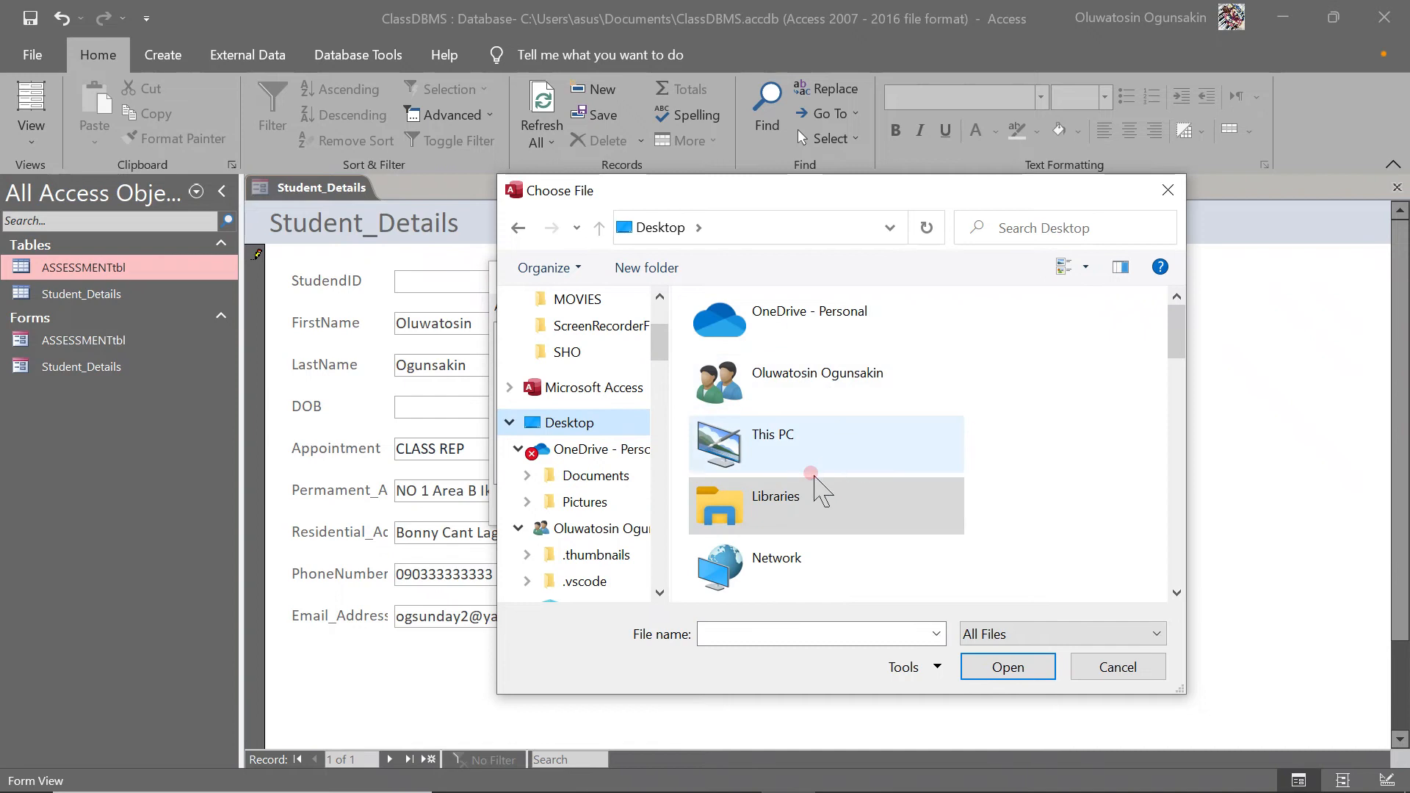
pyautogui.scroll(-5, 778, 514)
pyautogui.doubleClick(774, 520)
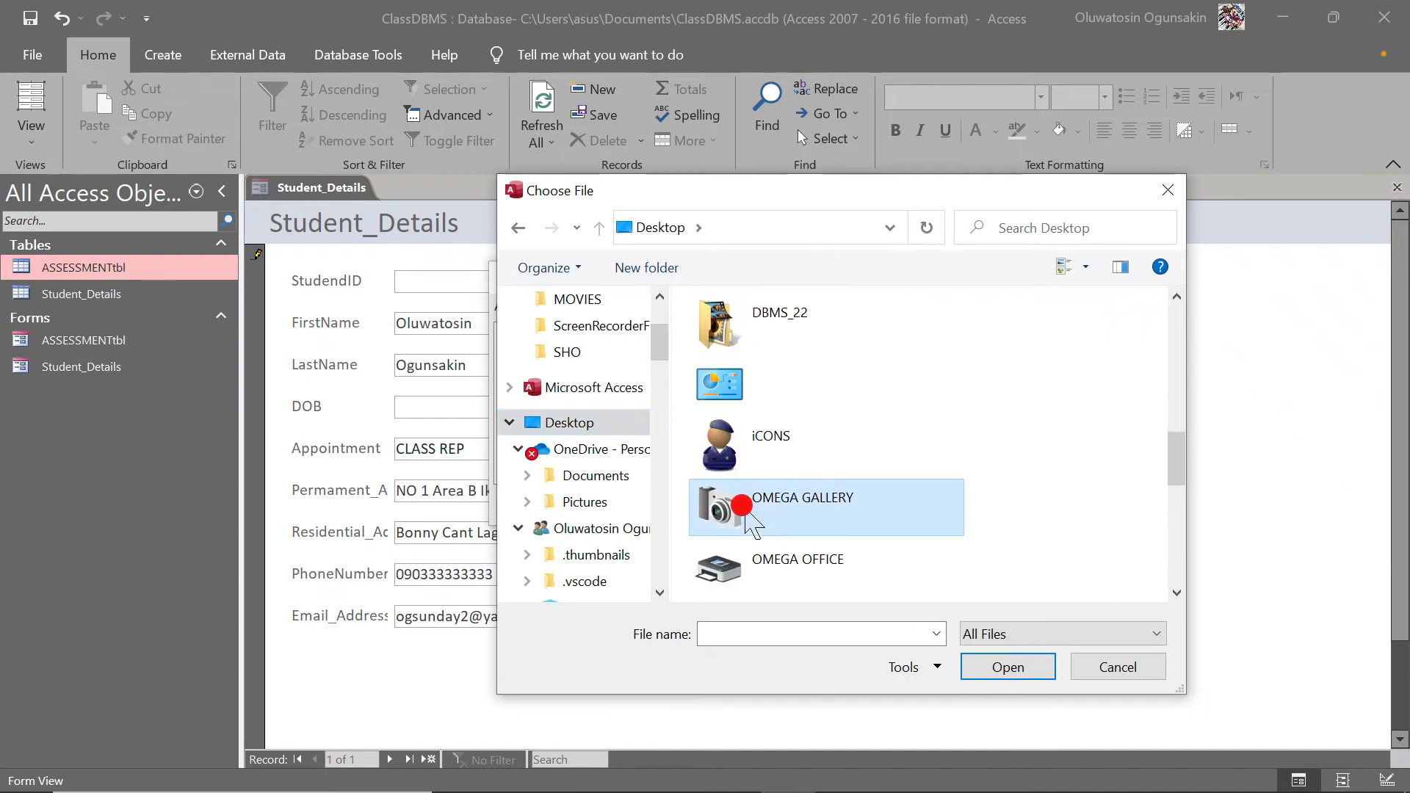
pyautogui.click(761, 360)
pyautogui.doubleClick(761, 360)
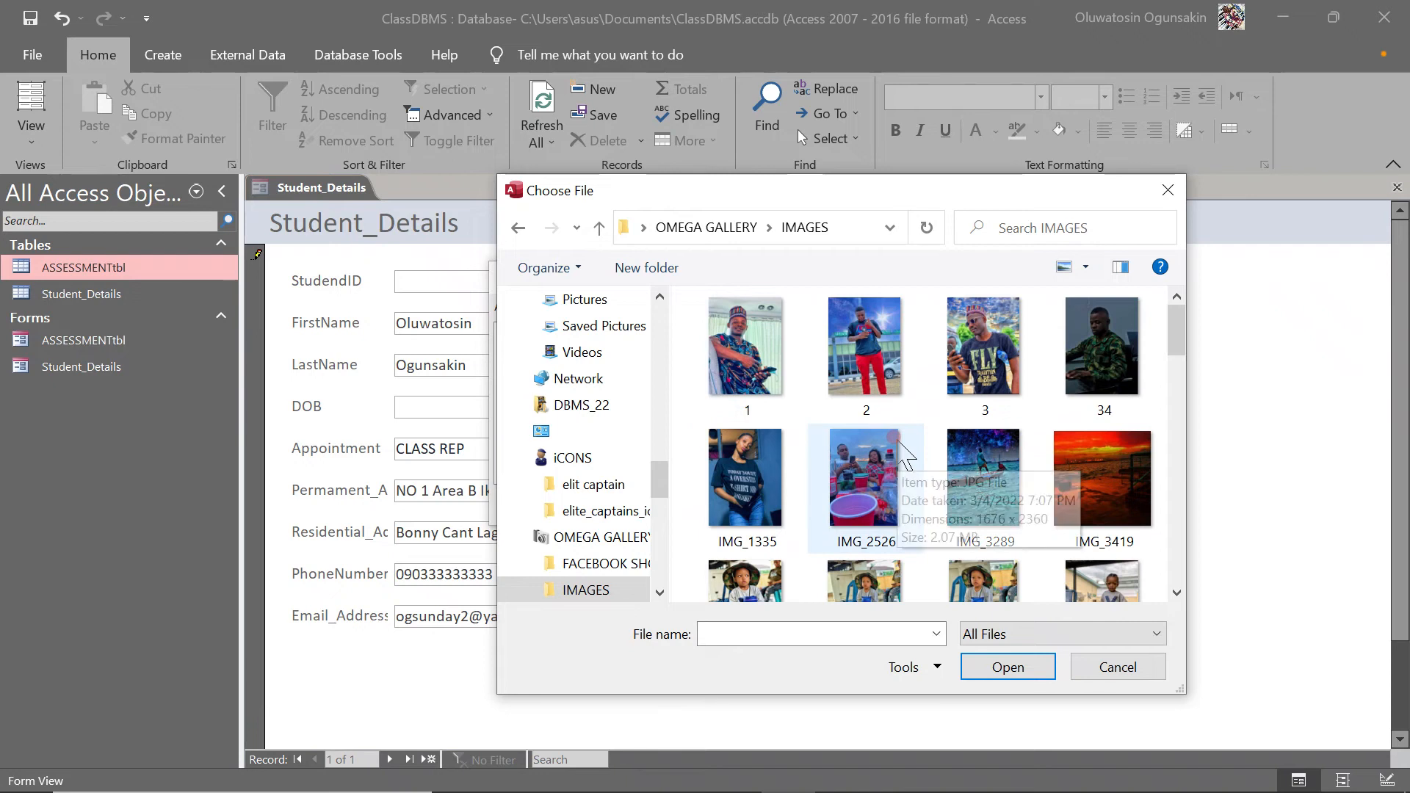
# Step: Attach the image IMG_5632 as the student's passport photograph and confirm the attachment
pyautogui.moveTo(1178, 355); pyautogui.dragTo(1196, 402)
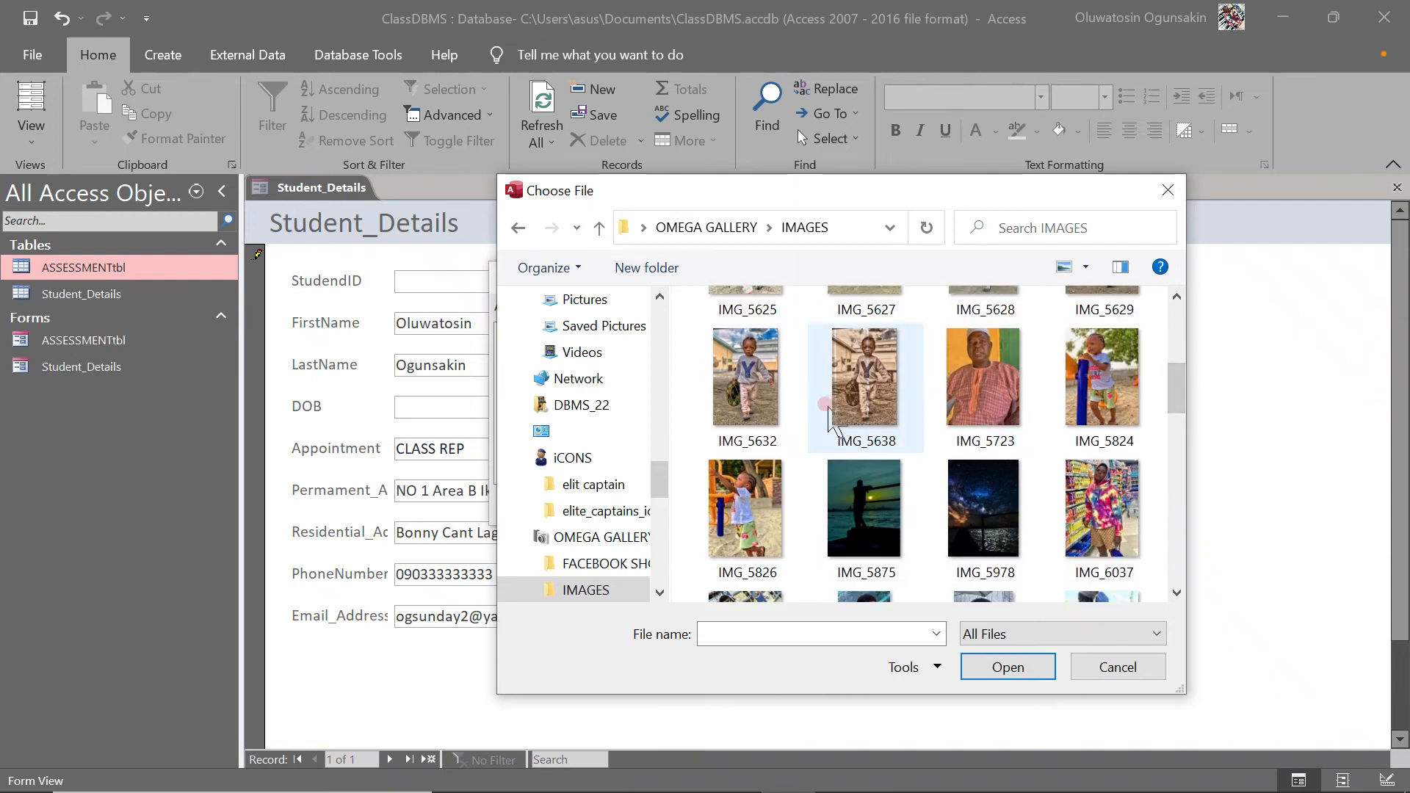
pyautogui.doubleClick(758, 391)
pyautogui.click(782, 505)
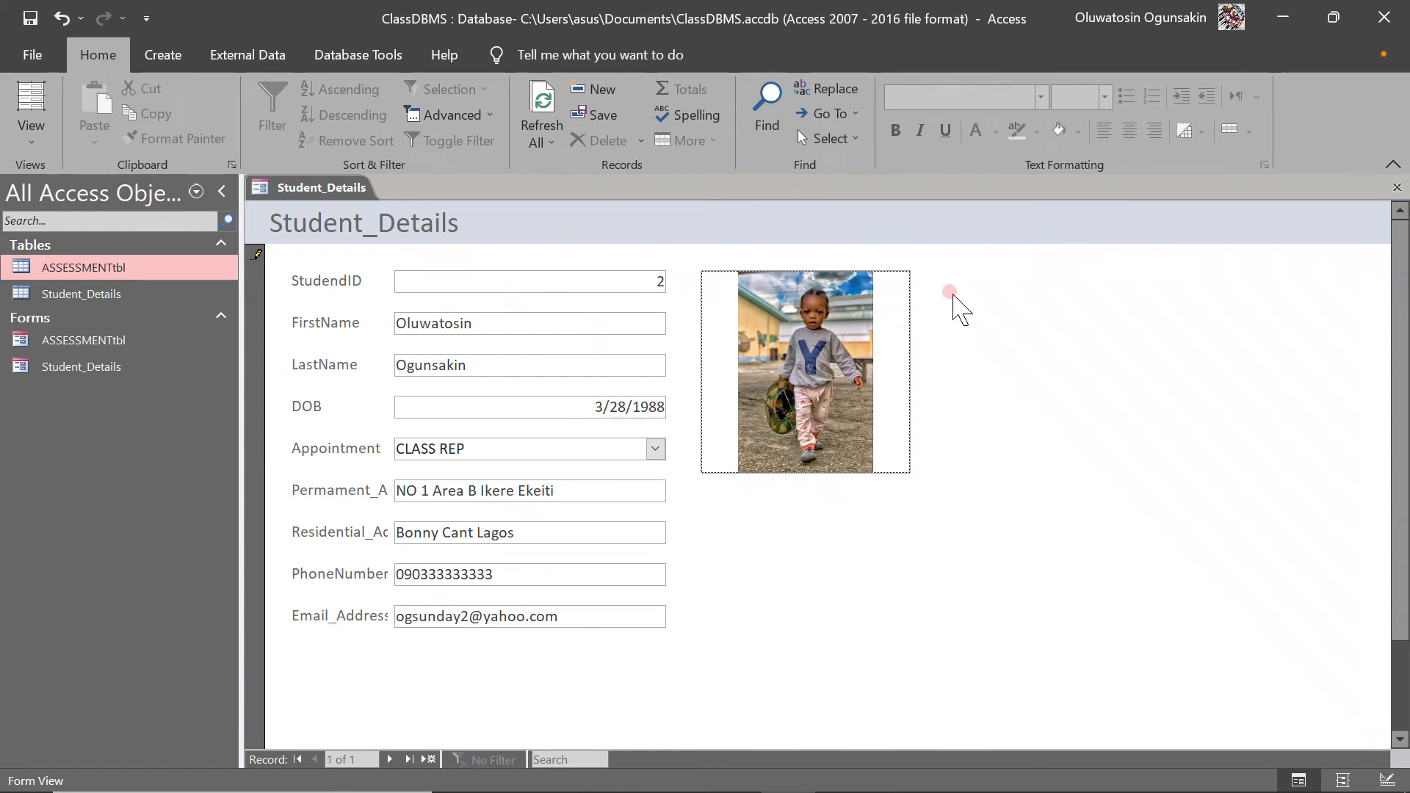
# Step: Open the Student_Details table to check the new record's fields, and close the table again
pyautogui.scroll(-1, 953, 297)
pyautogui.scroll(1, 953, 296)
pyautogui.doubleClick(69, 293)
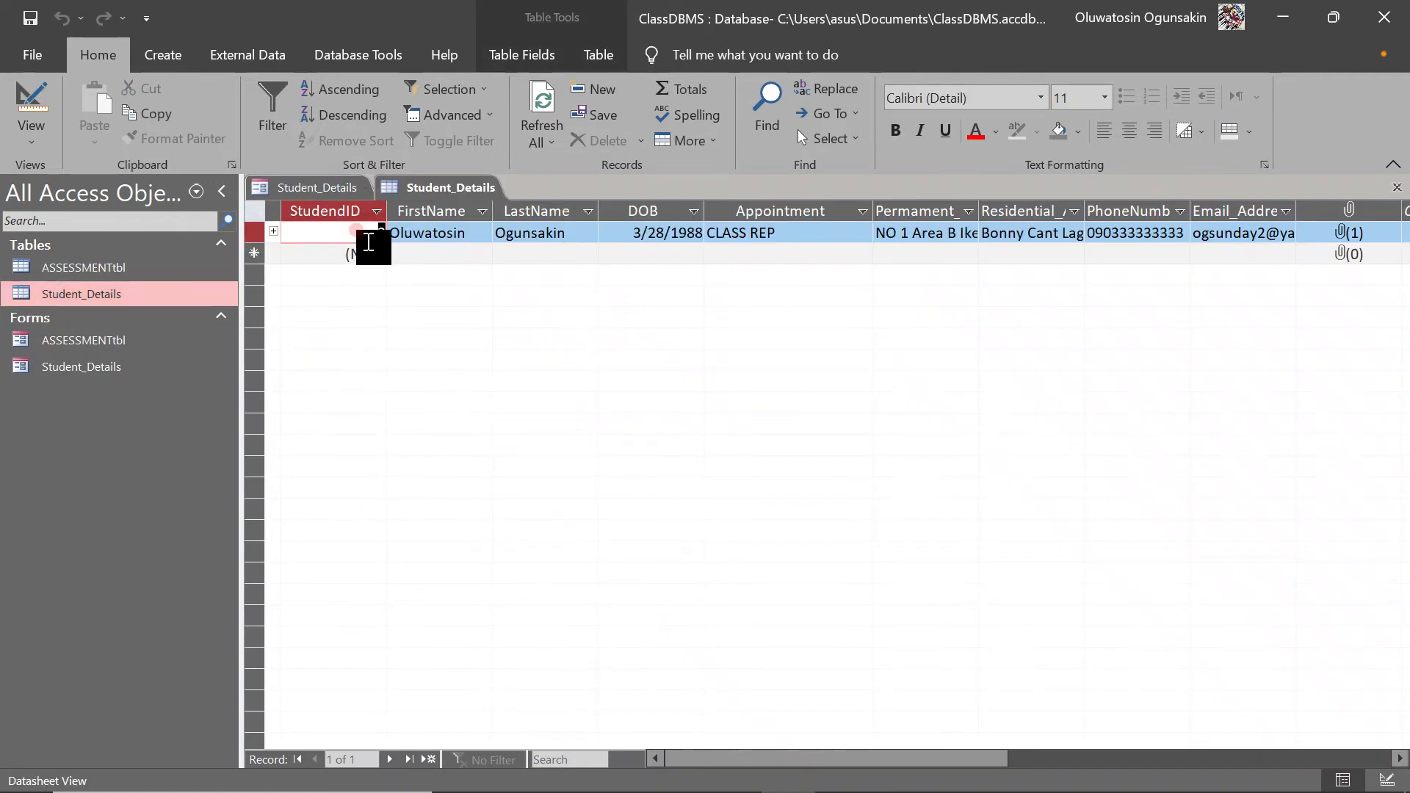
pyautogui.moveTo(741, 758); pyautogui.dragTo(700, 760)
pyautogui.click(1398, 187)
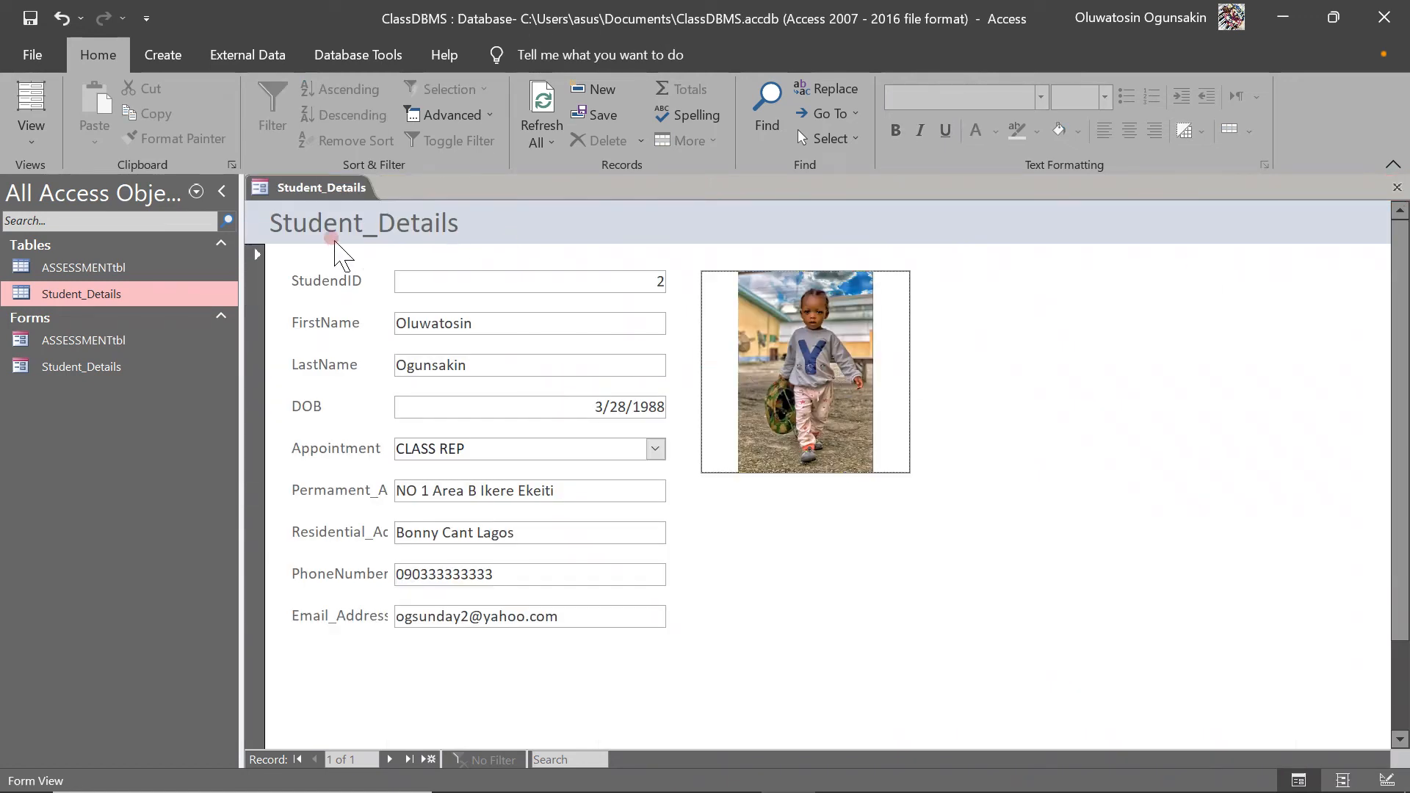
# Step: Switch the Student_Details form to Design View and add the ASSESSMENTtbl form as a subform below and right of the Passport_Photograph box
pyautogui.click(160, 57)
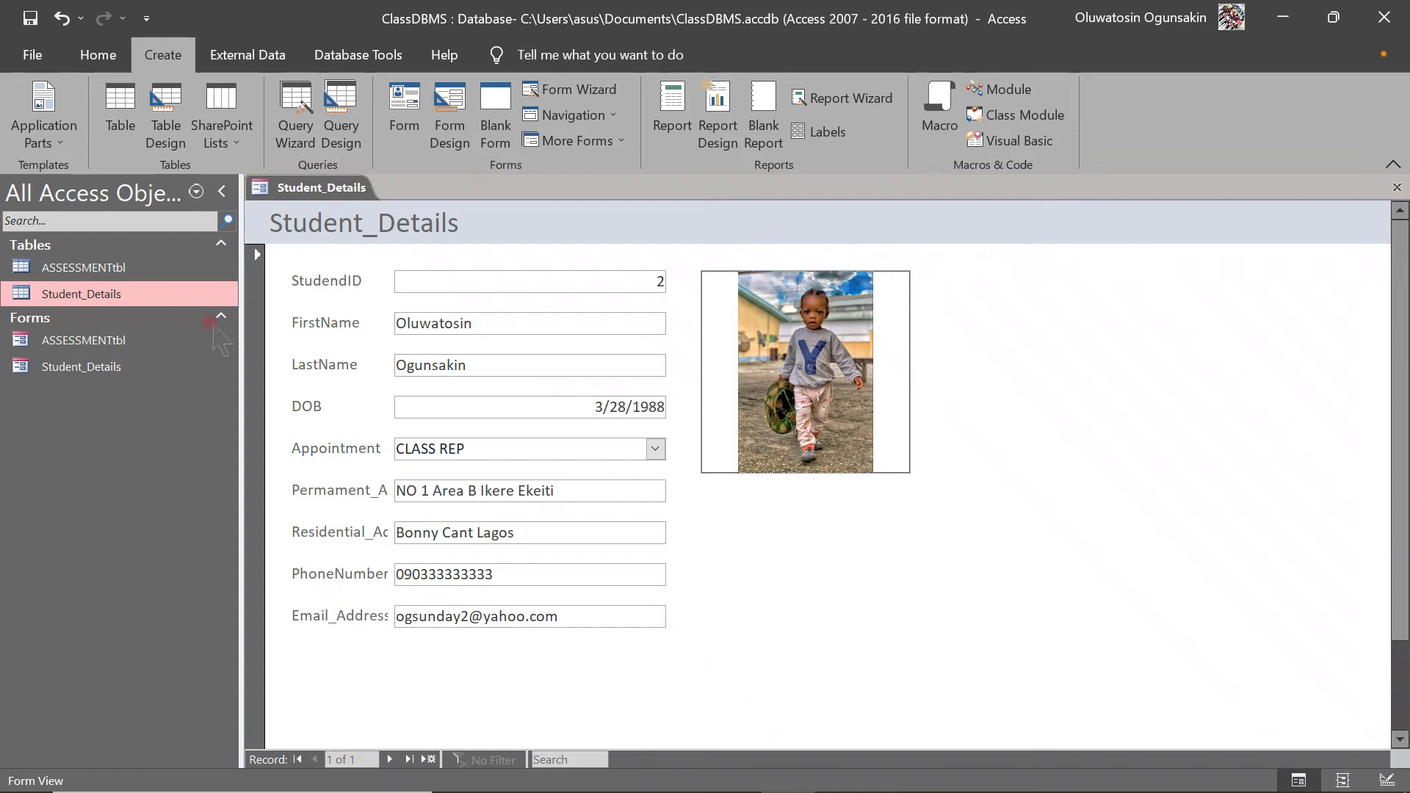
pyautogui.rightClick(607, 235)
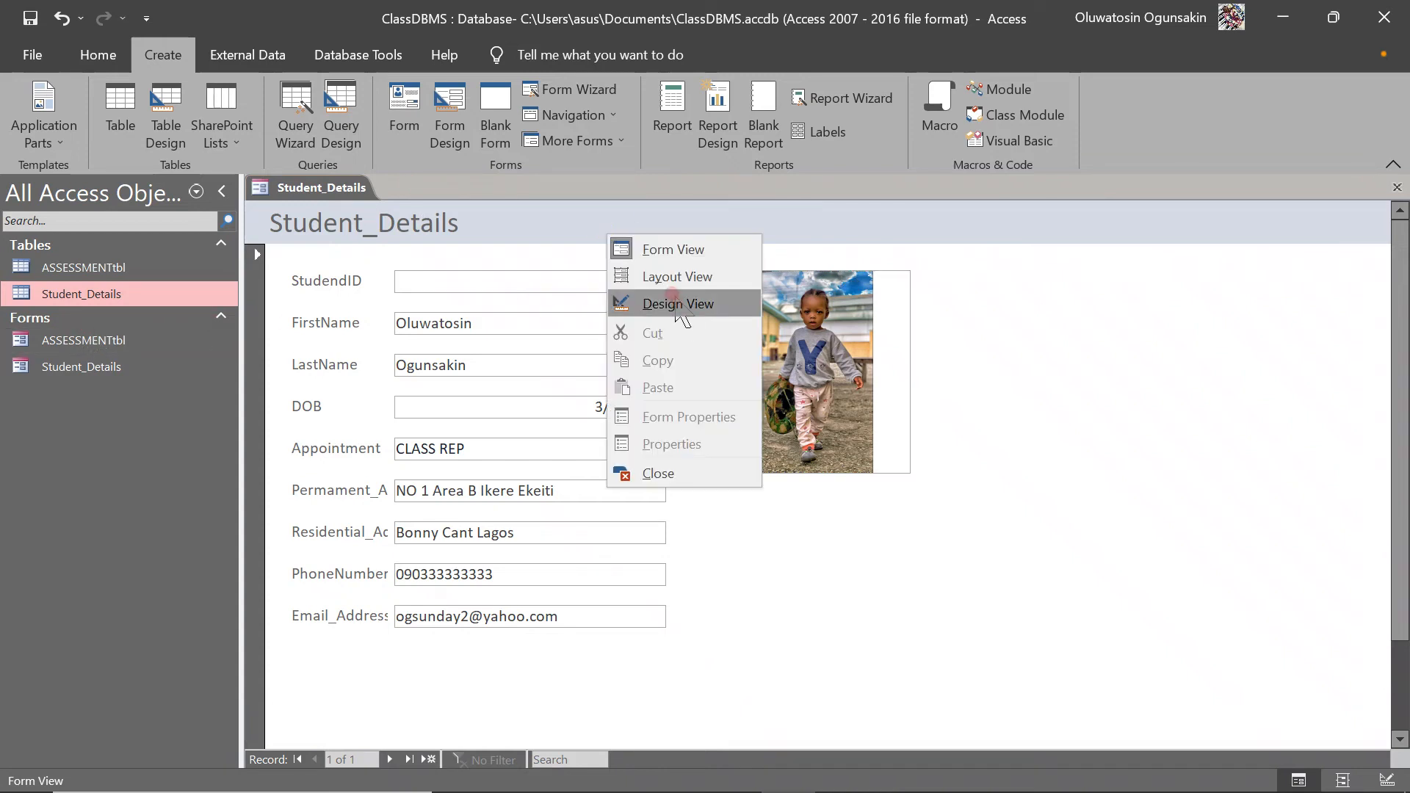
pyautogui.click(685, 307)
pyautogui.moveTo(1107, 364); pyautogui.dragTo(1107, 470)
pyautogui.click(767, 321)
pyautogui.click(65, 365)
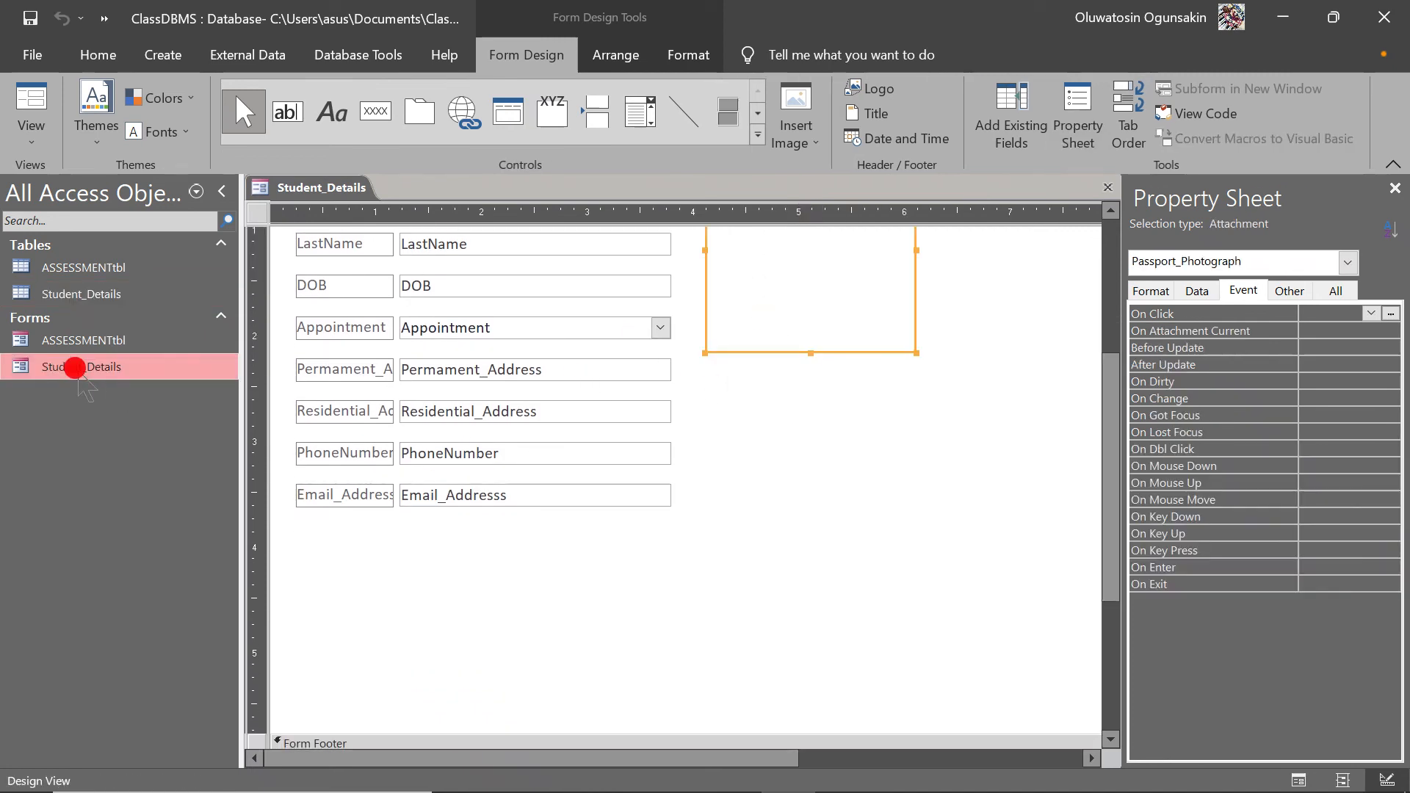
pyautogui.click(64, 340)
pyautogui.moveTo(54, 344); pyautogui.dragTo(863, 424)
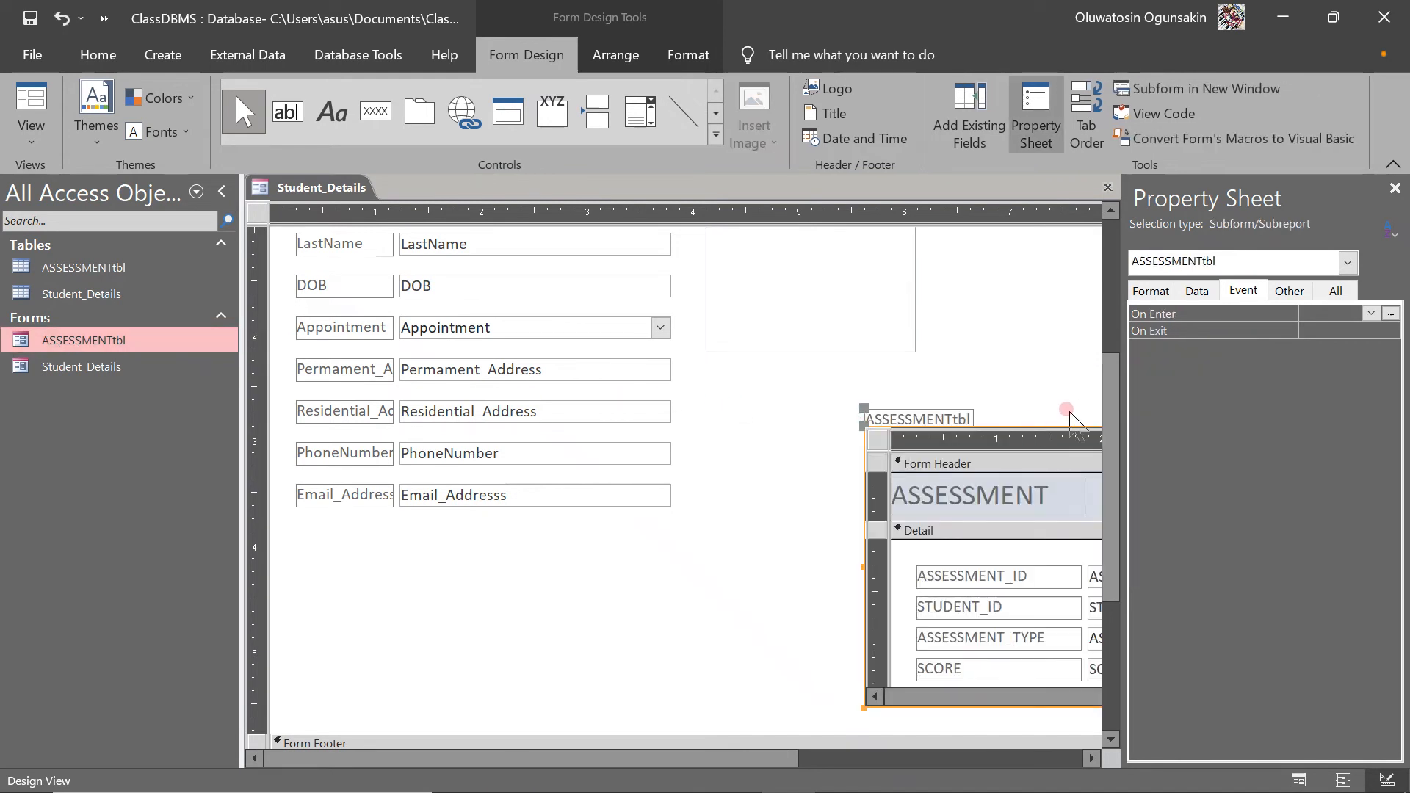
# Step: Move the Passport_Photograph box slightly left, closer to the field boxes, and reduce its width and height
pyautogui.moveTo(1111, 400); pyautogui.dragTo(1113, 268)
pyautogui.moveTo(818, 372)
pyautogui.mouseDown()
pyautogui.moveTo(908, 482)
pyautogui.moveTo(815, 332)
pyautogui.moveTo(808, 376)
pyautogui.mouseUp()
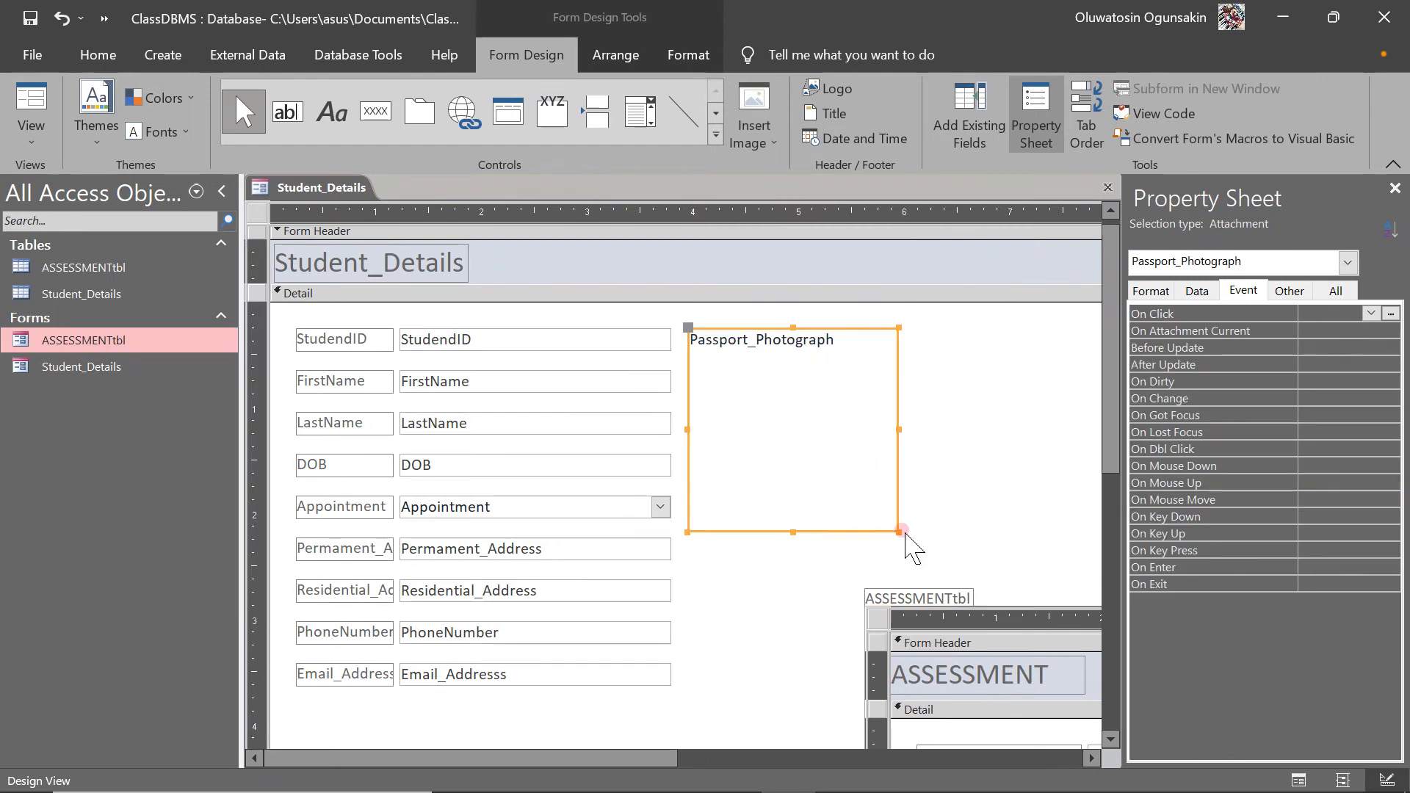
pyautogui.moveTo(896, 529); pyautogui.dragTo(866, 489)
# Step: Delete the ASSESSMENTtbl subform's label and move the subform directly under the Passport_Photograph box
pyautogui.click(949, 597)
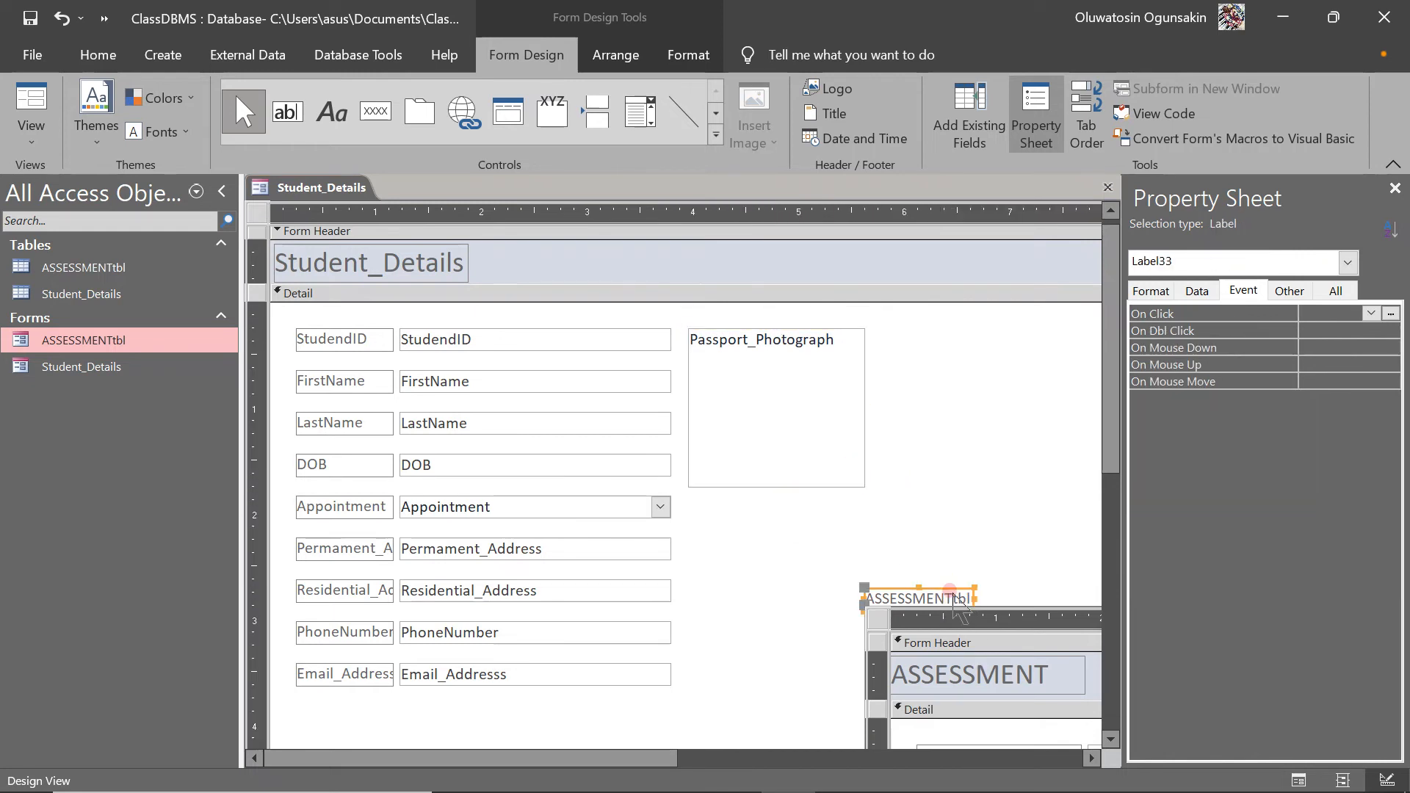
pyautogui.press('Delete')
pyautogui.click(949, 602)
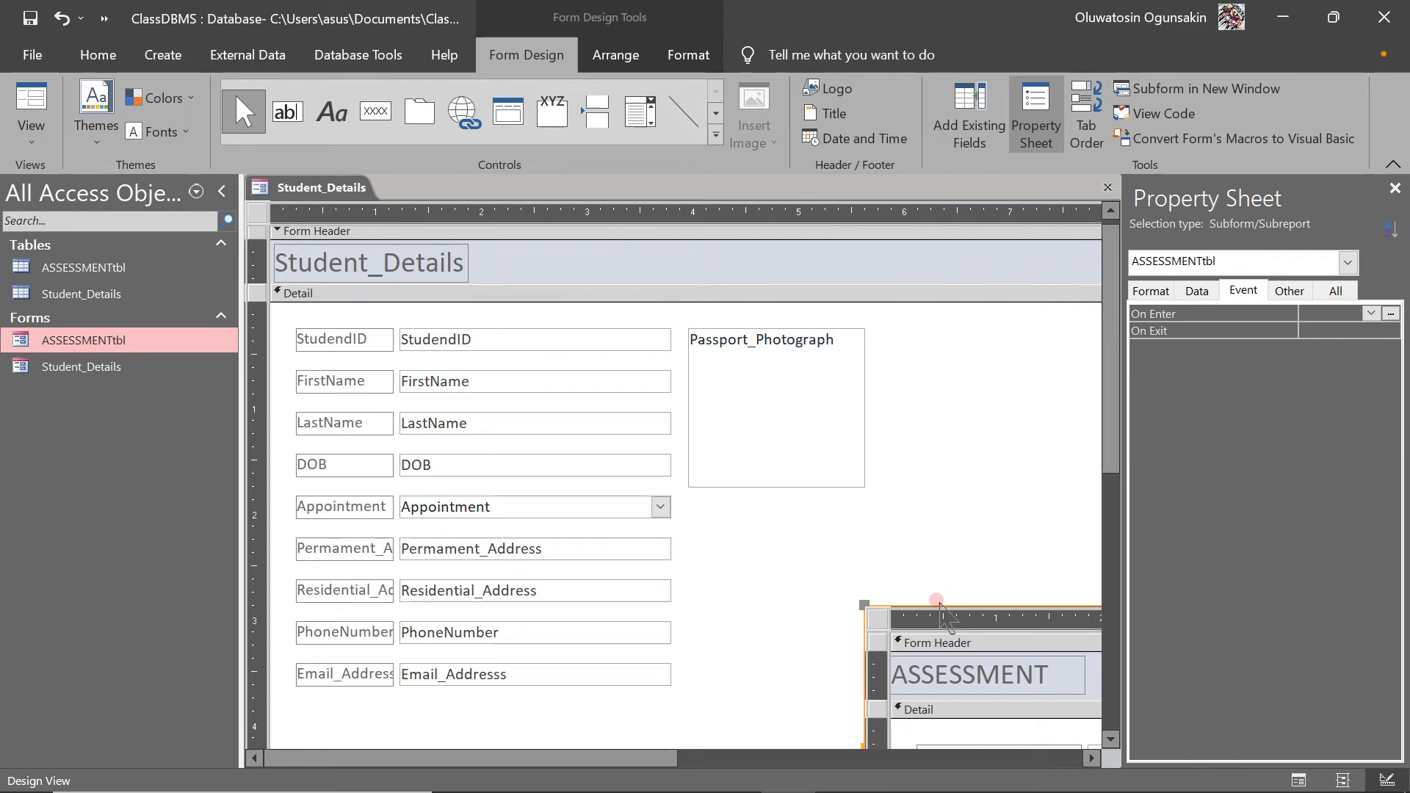
pyautogui.moveTo(939, 602); pyautogui.dragTo(763, 497)
# Step: Extend the ASSESSMENTtbl subform's bottom edge far enough to show the DATE_UPDATED field
pyautogui.moveTo(621, 757); pyautogui.dragTo(851, 782)
pyautogui.click(1103, 486)
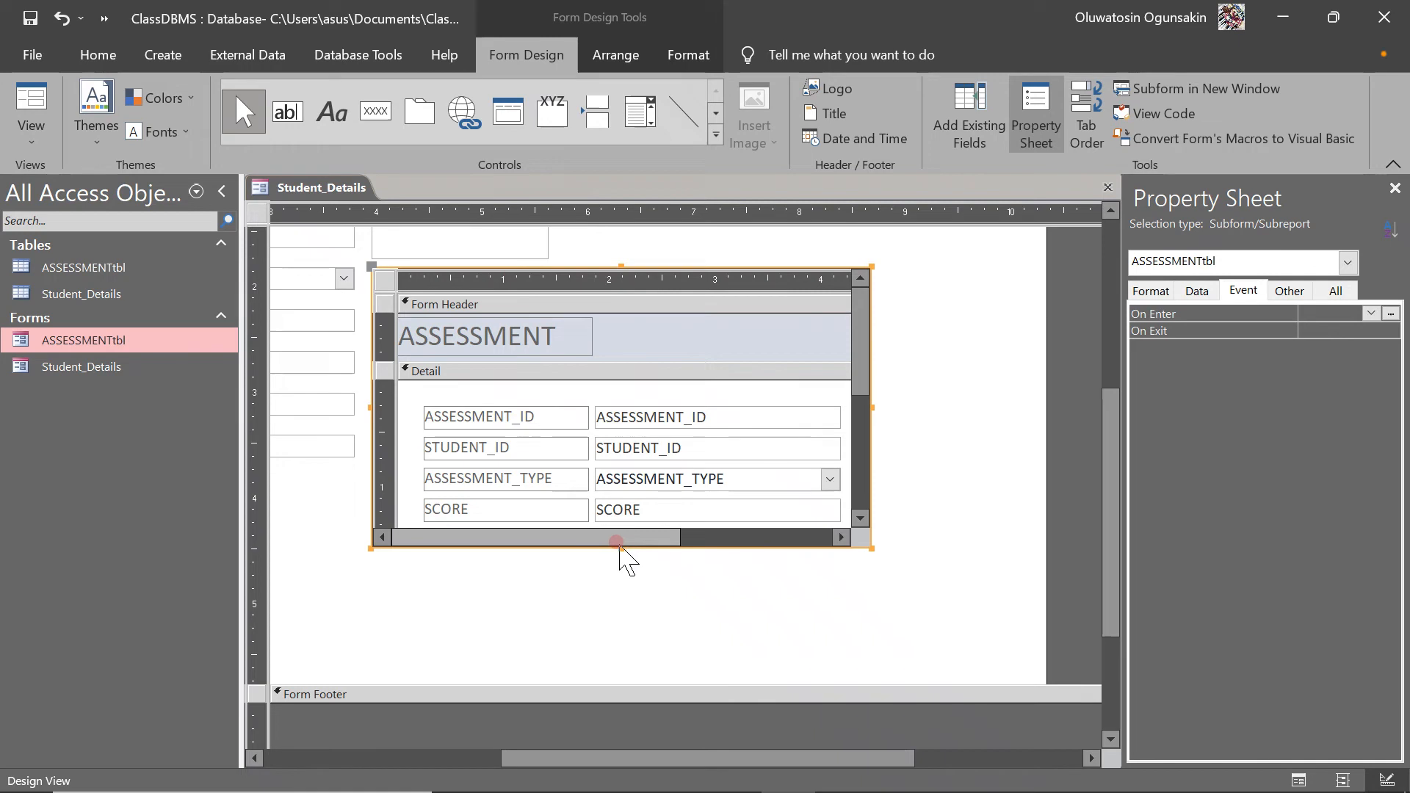
pyautogui.click(621, 548)
pyautogui.moveTo(621, 551); pyautogui.dragTo(620, 608)
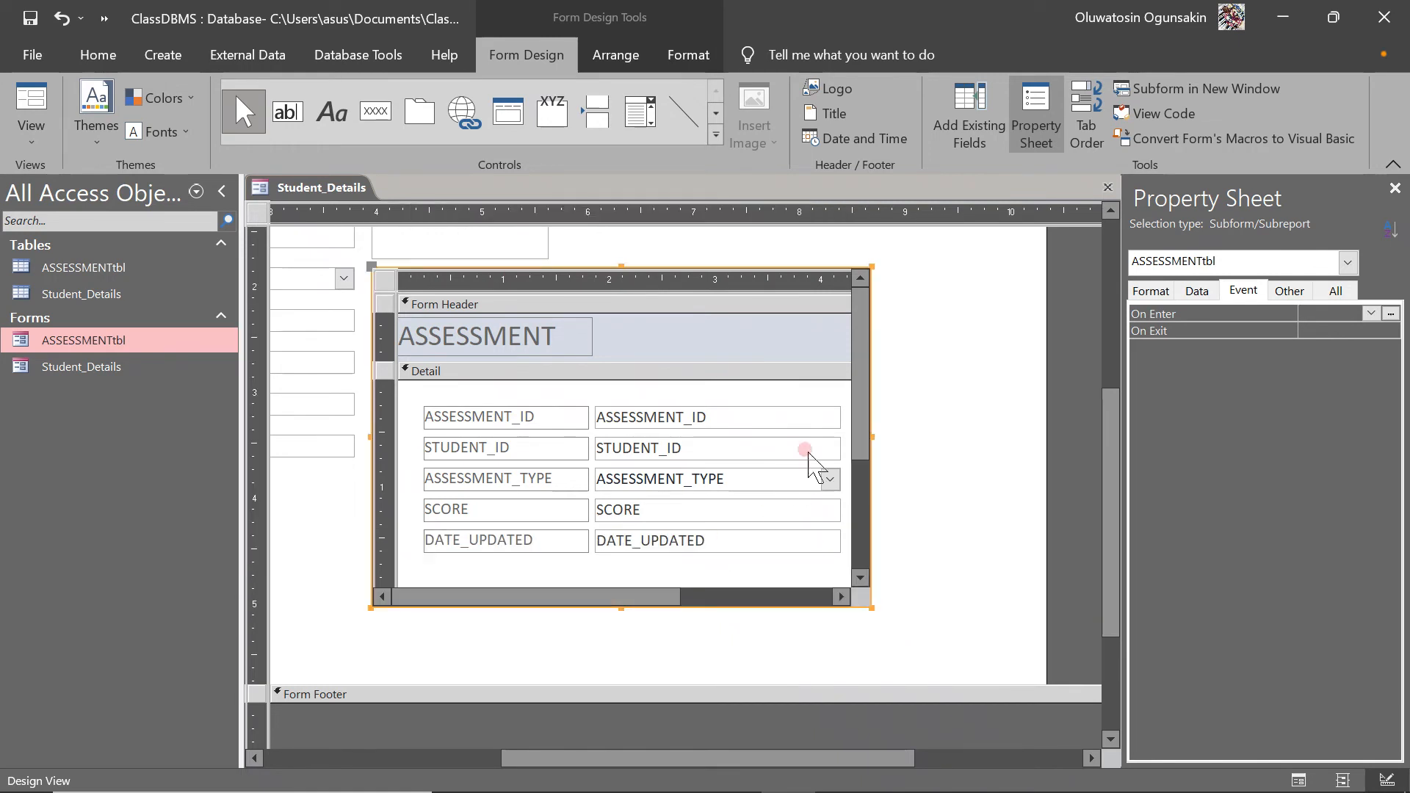
# Step: Move the Passport_Photograph box to the right side of the form and bring the subform up beside the student field boxes
pyautogui.moveTo(1114, 464); pyautogui.dragTo(1113, 316)
pyautogui.moveTo(541, 357); pyautogui.dragTo(978, 342)
pyautogui.click(663, 441)
pyautogui.moveTo(663, 440); pyautogui.dragTo(655, 288)
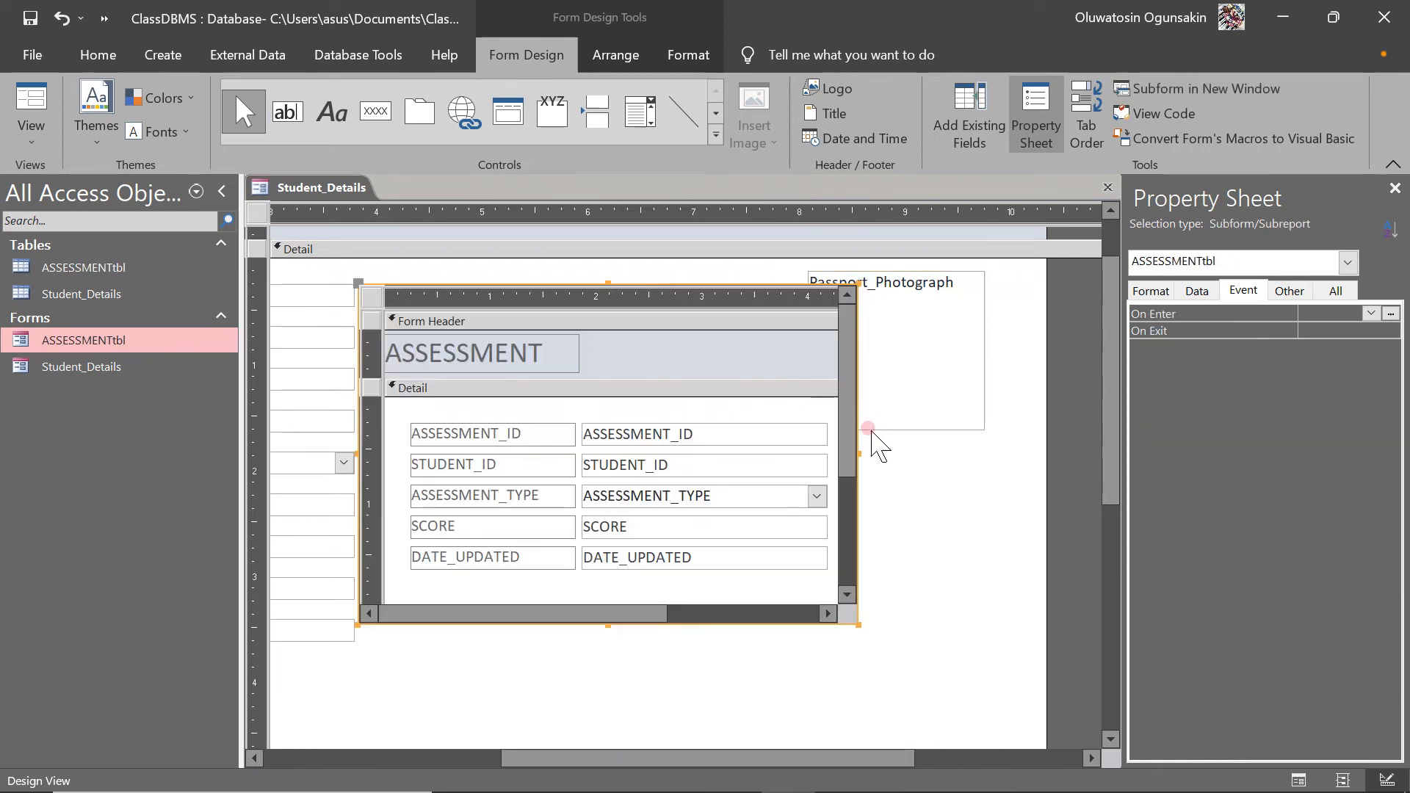
# Step: Narrow the ASSESSMENTtbl subform from its right edge and shift its labels and field boxes to its left edge
pyautogui.moveTo(859, 453); pyautogui.dragTo(822, 440)
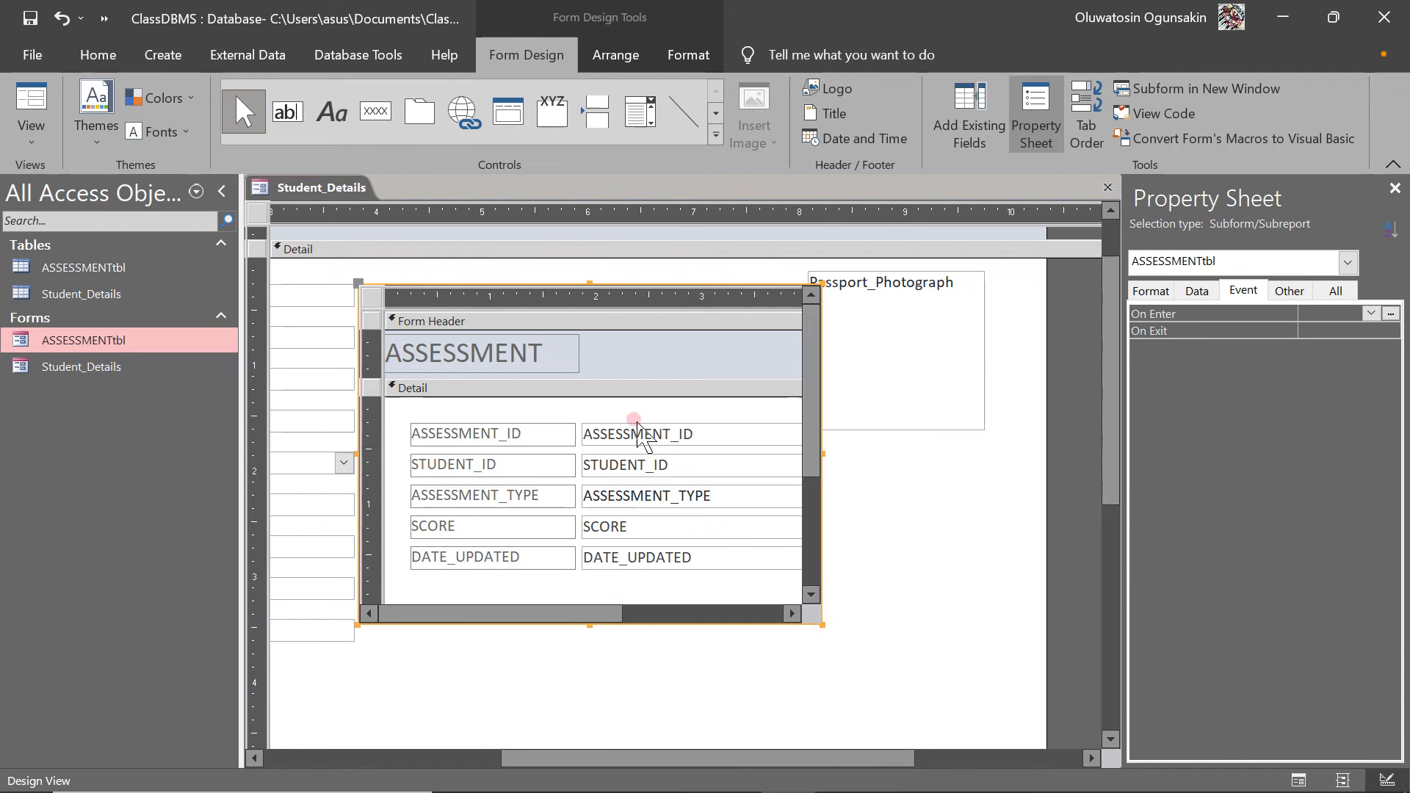
pyautogui.click(645, 296)
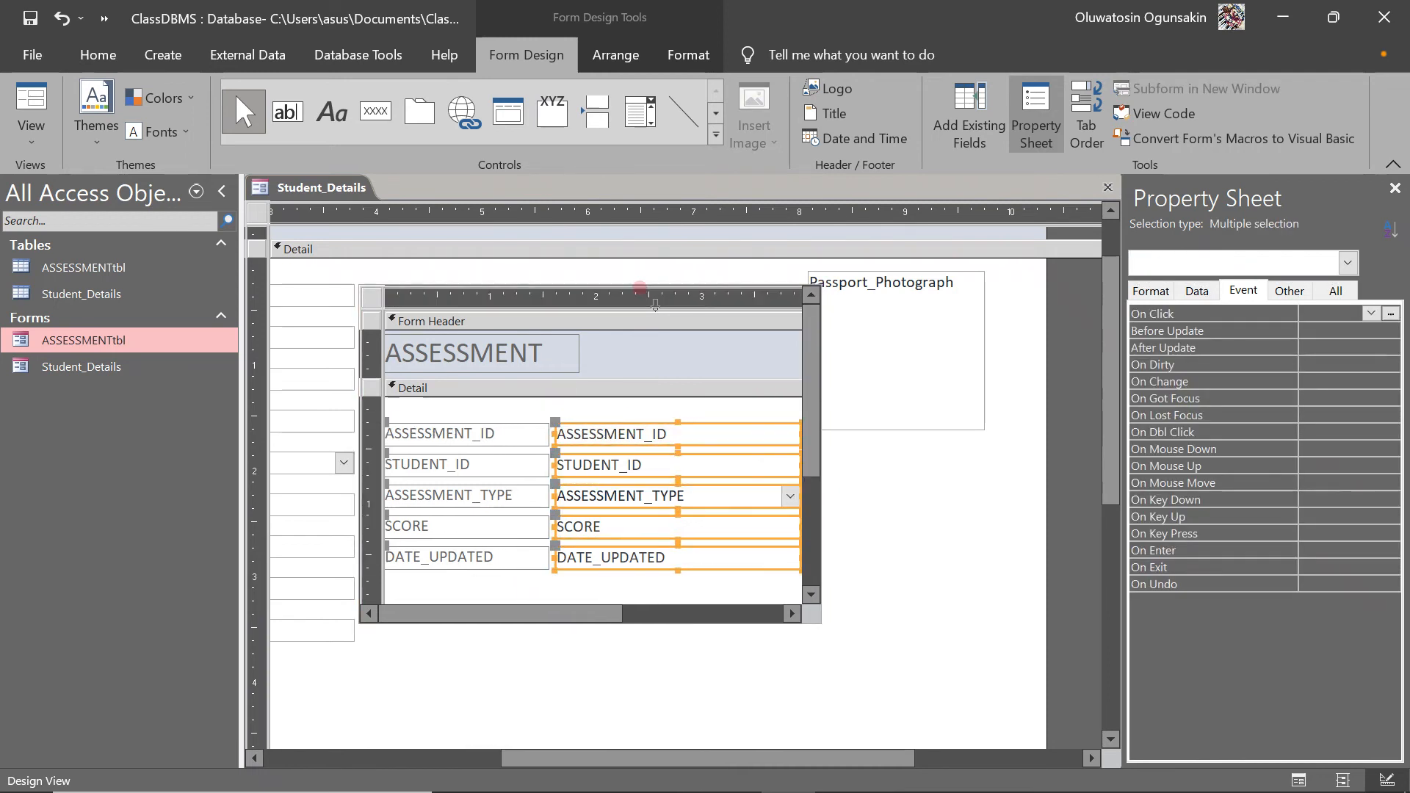
pyautogui.click(704, 292)
pyautogui.click(742, 273)
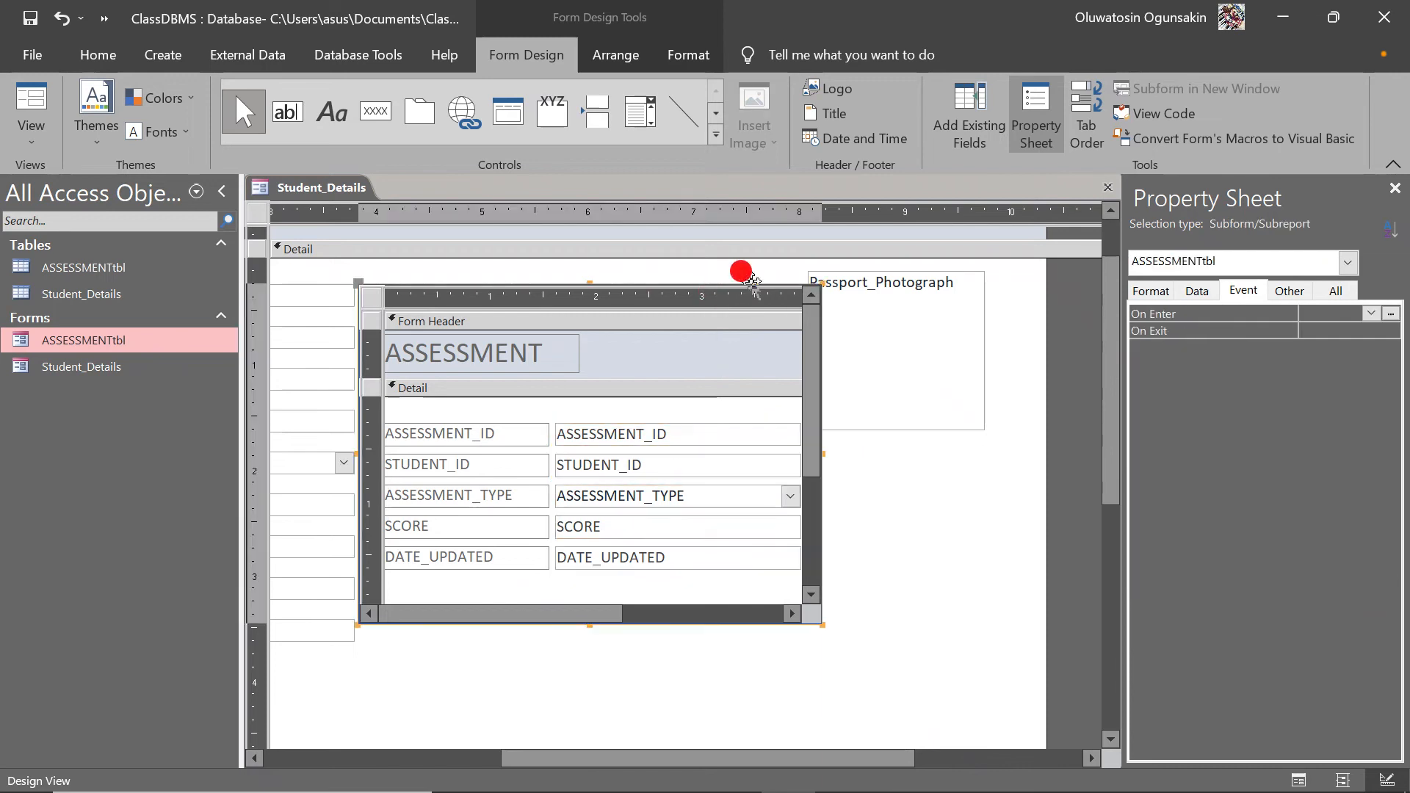
# Step: Resize the ASSESSMENTtbl subform from its lower-right corner so it is narrower and clears the Passport_Photograph box
pyautogui.click(831, 465)
pyautogui.click(818, 467)
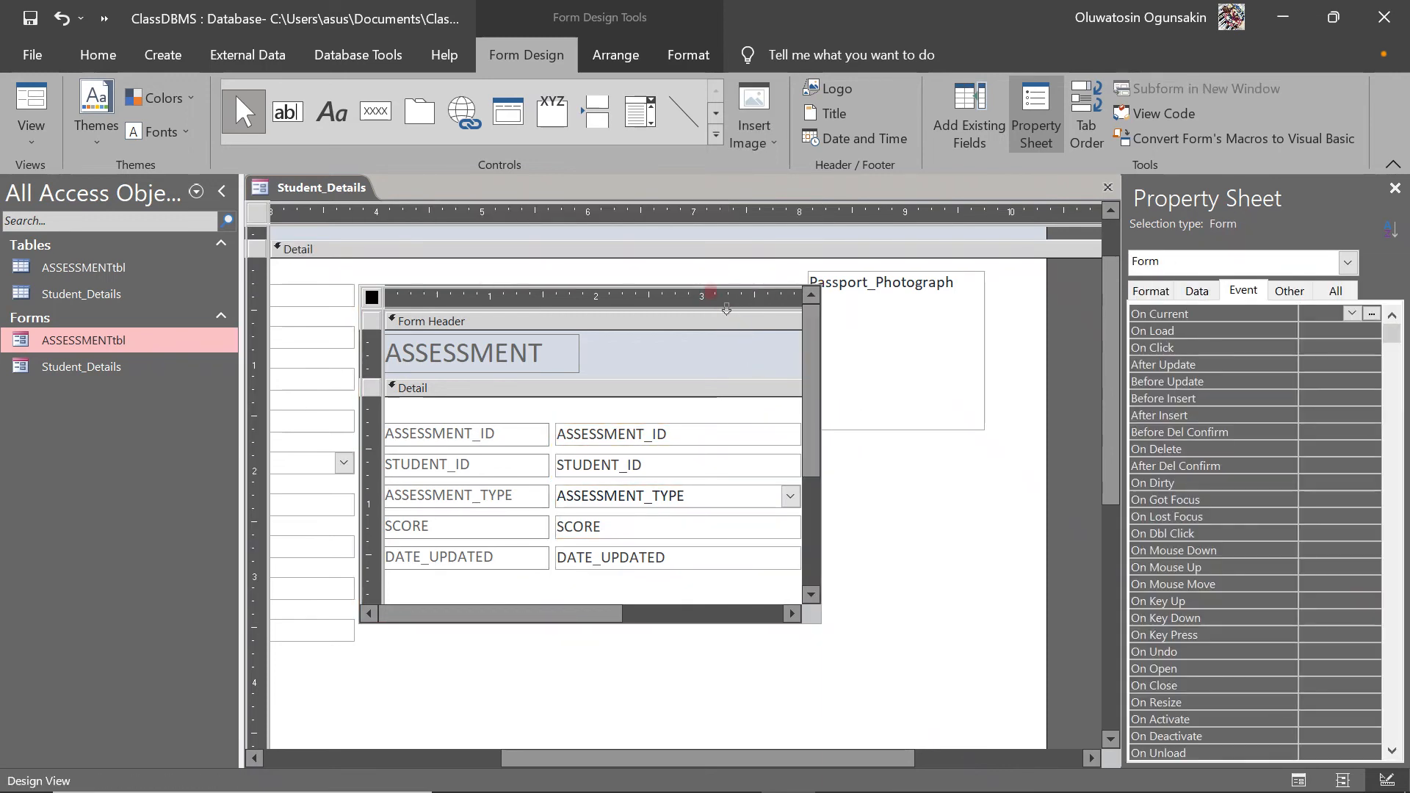
pyautogui.click(650, 299)
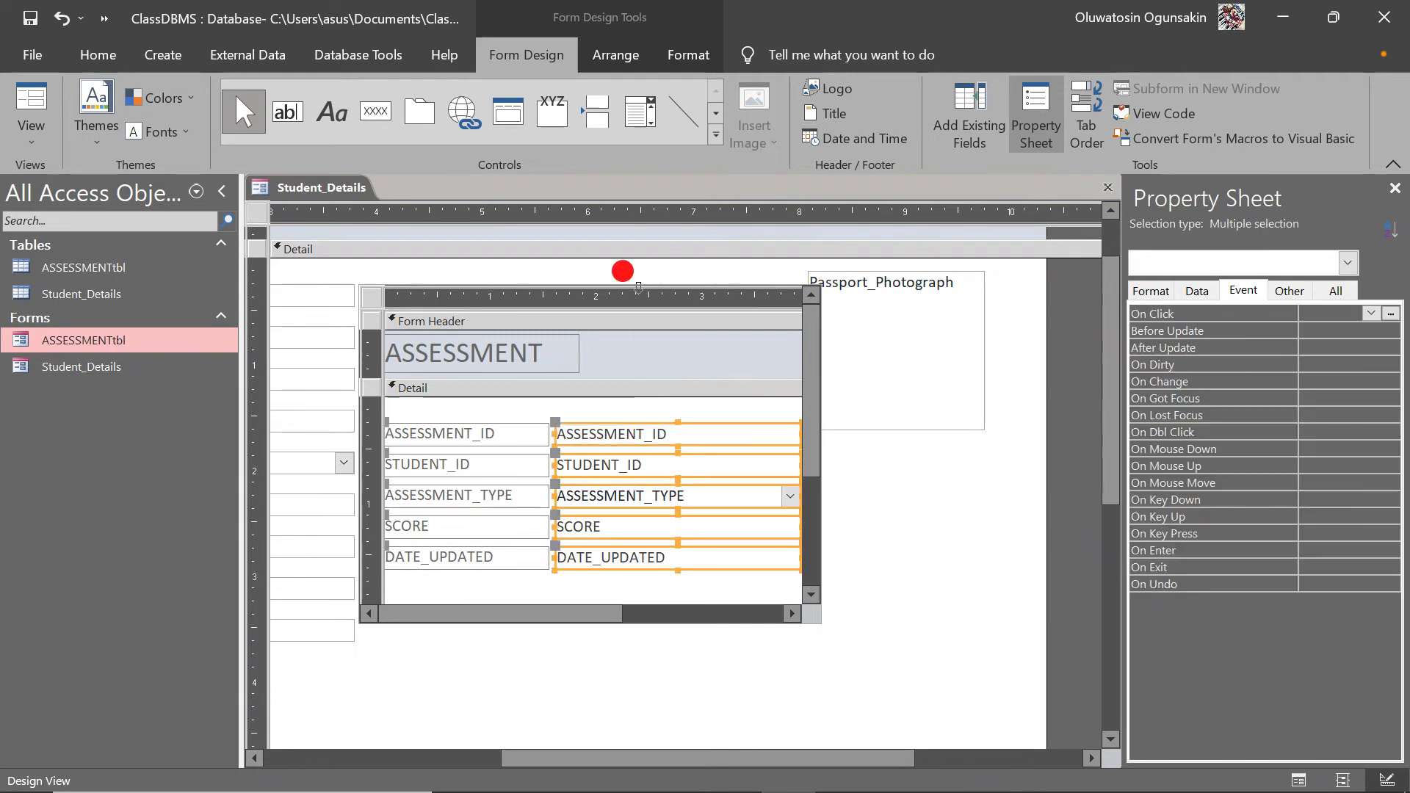
pyautogui.click(702, 293)
pyautogui.moveTo(953, 476); pyautogui.dragTo(752, 623)
pyautogui.click(752, 622)
pyautogui.click(807, 615)
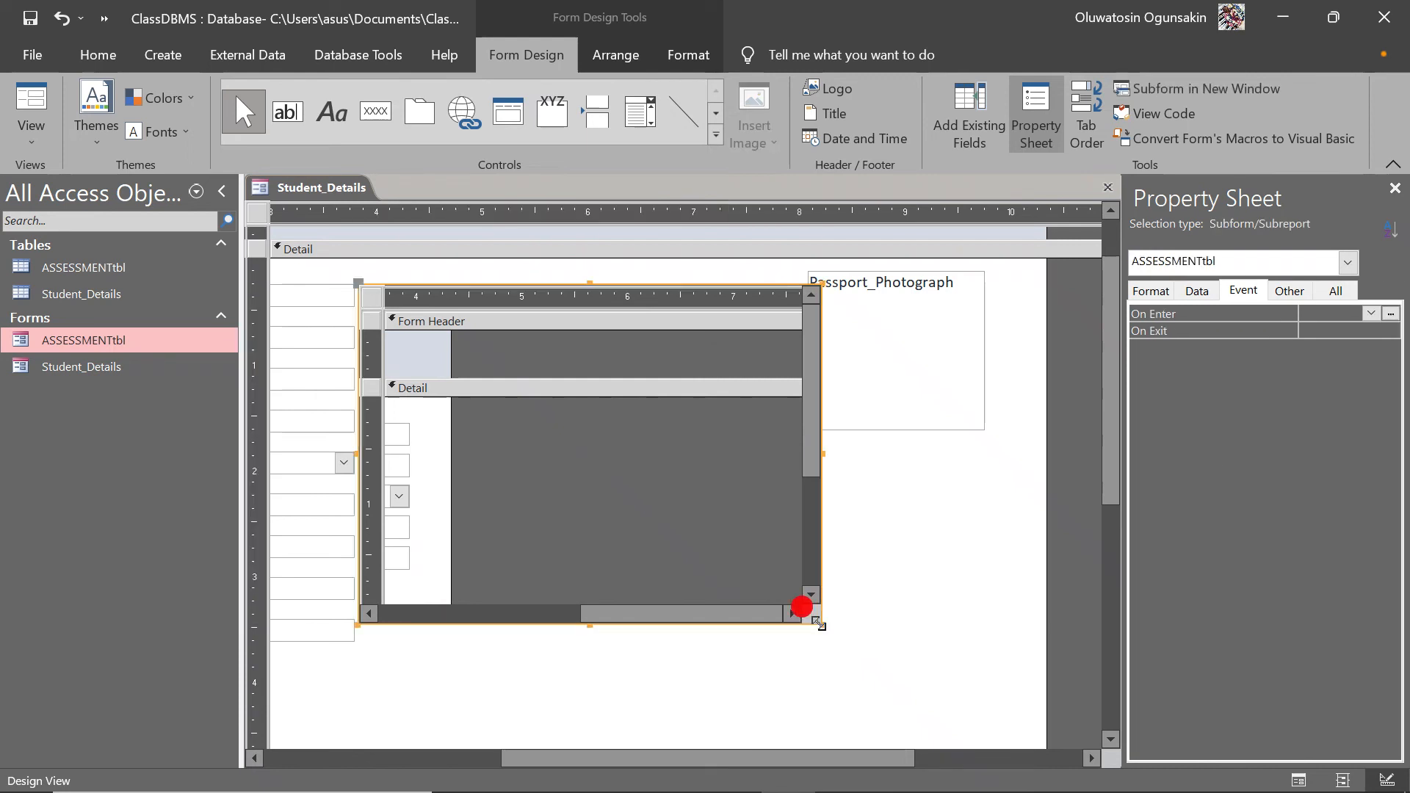
pyautogui.moveTo(821, 625); pyautogui.dragTo(787, 630)
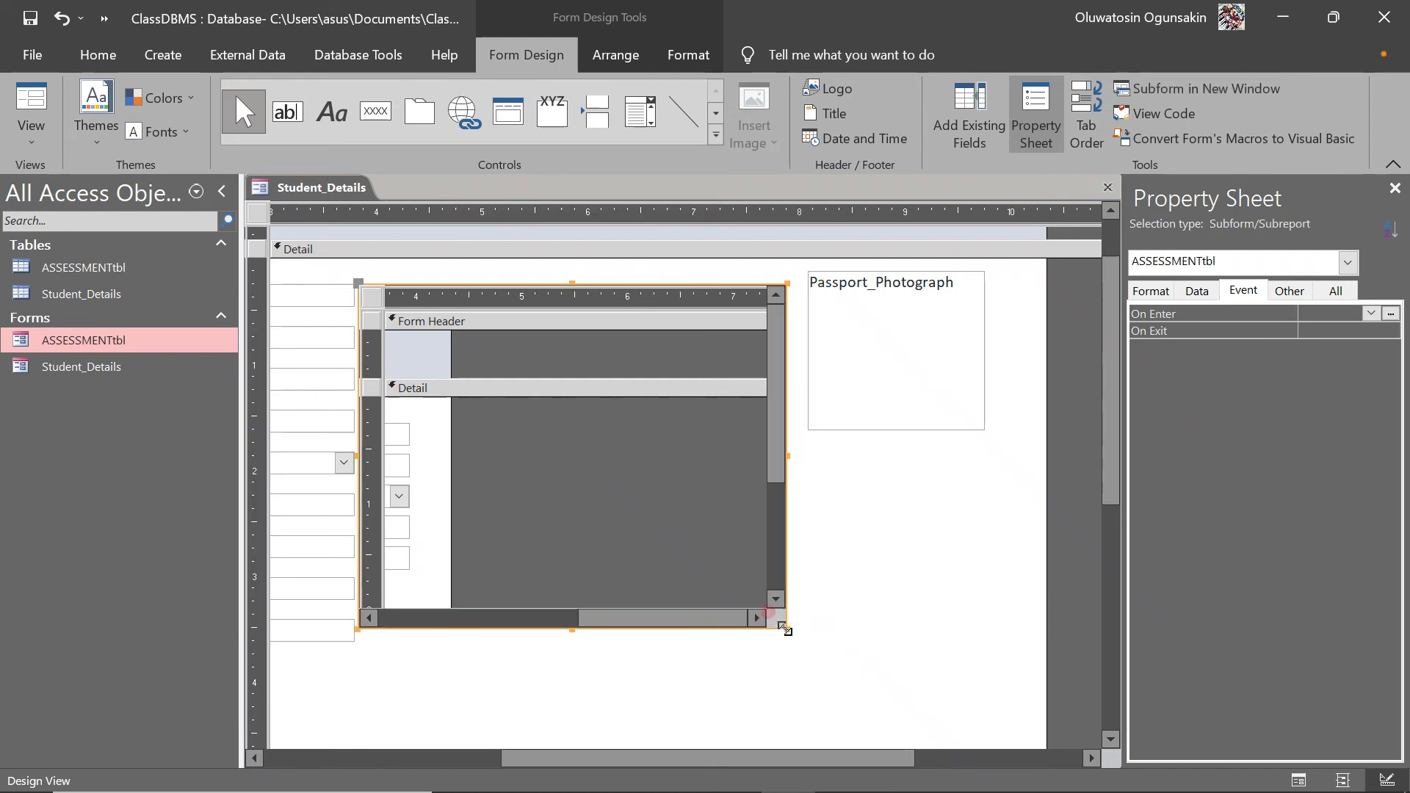
# Step: Move the Passport_Photograph box slightly left and down, close beside the ASSESSMENTtbl subform
pyautogui.moveTo(901, 359); pyautogui.dragTo(889, 377)
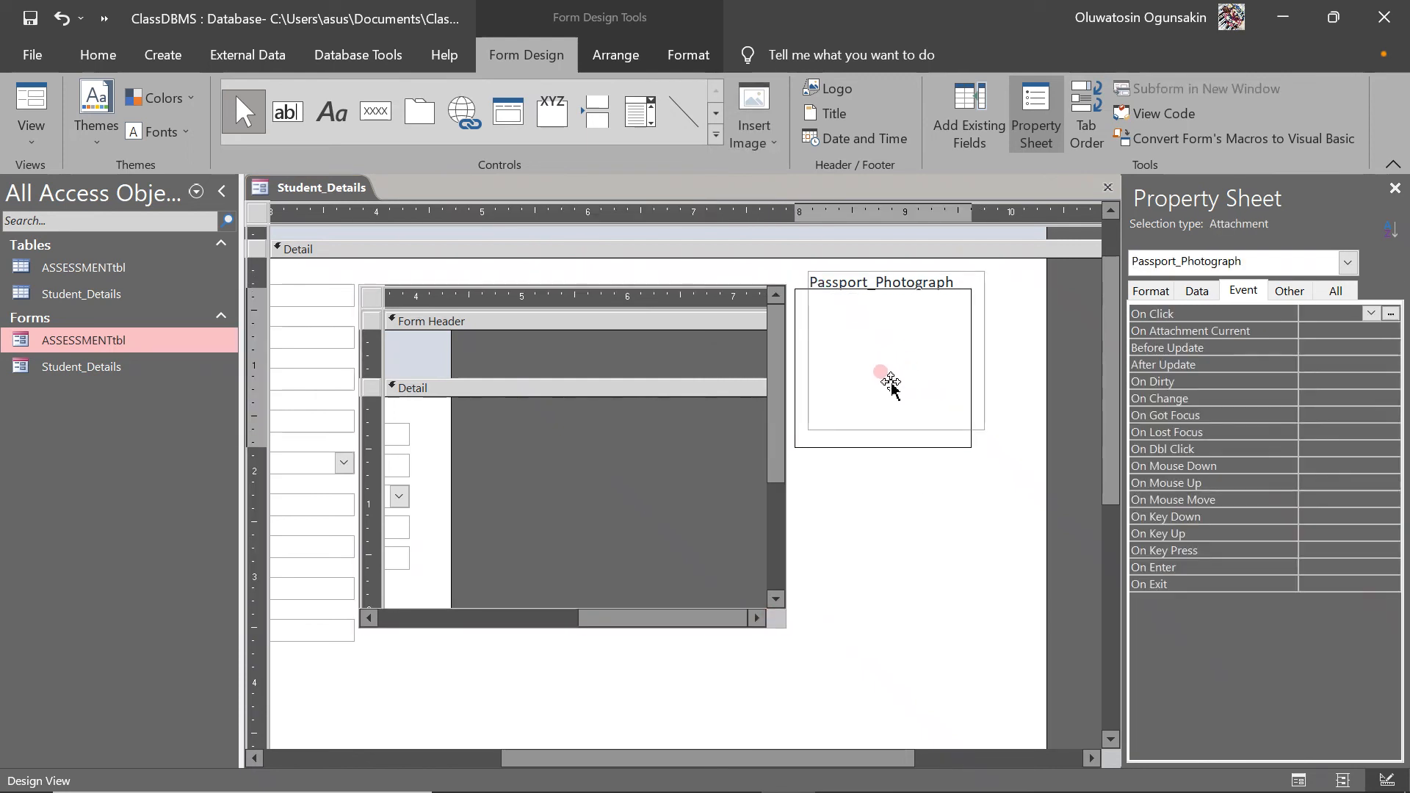
pyautogui.moveTo(629, 756); pyautogui.dragTo(353, 767)
pyautogui.moveTo(949, 618); pyautogui.dragTo(659, 618)
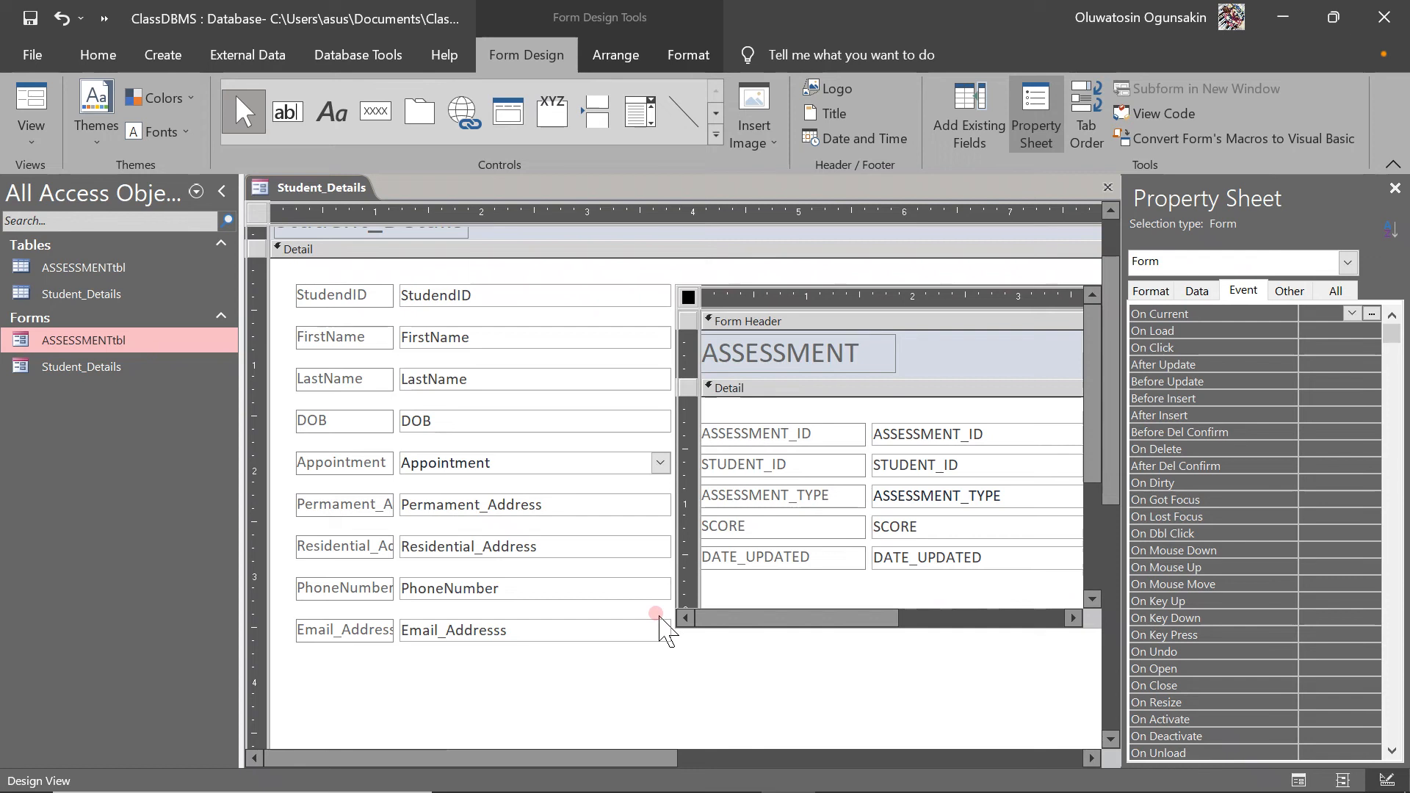
# Step: View Student_Details as a working form and enter an assessment in the subform with type TEST and score 100
pyautogui.click(31, 103)
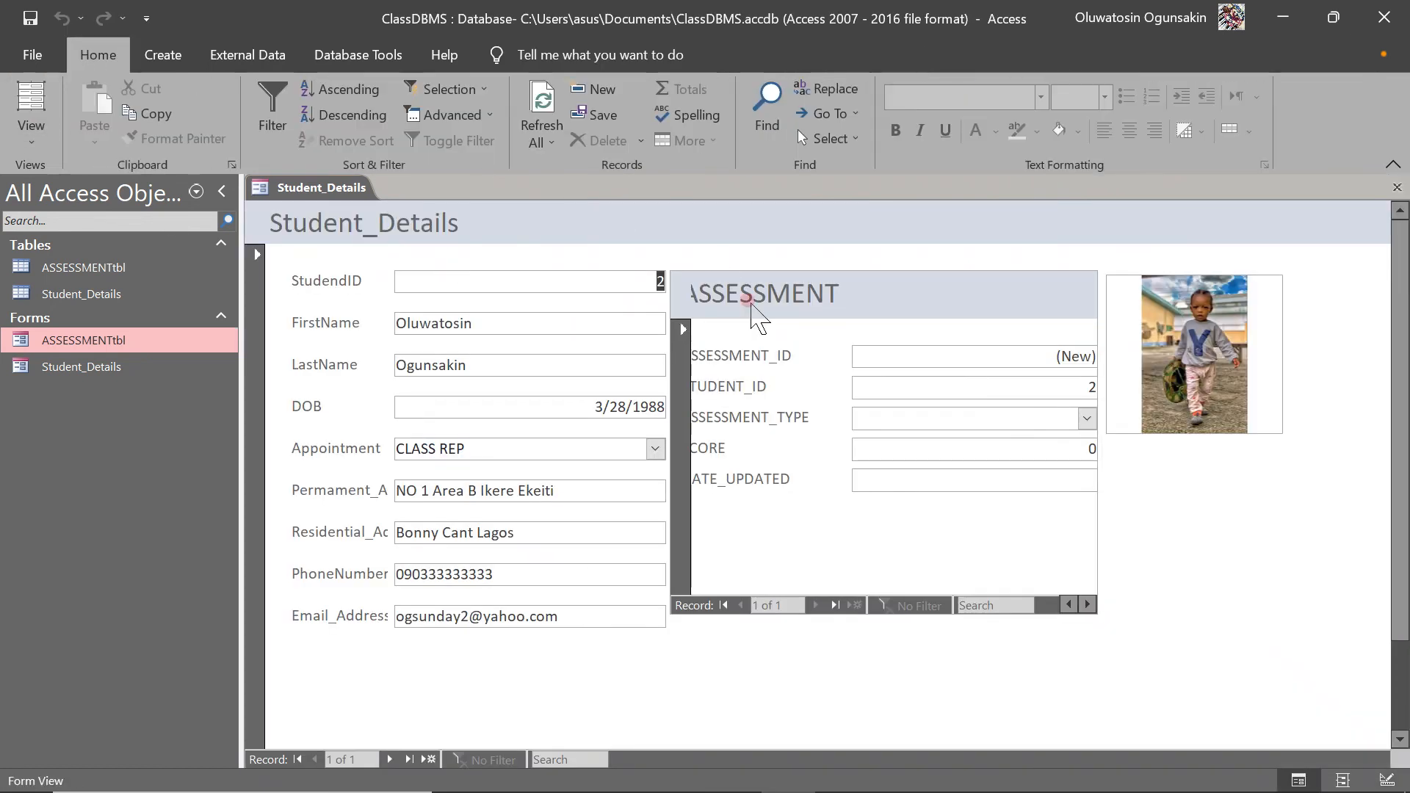
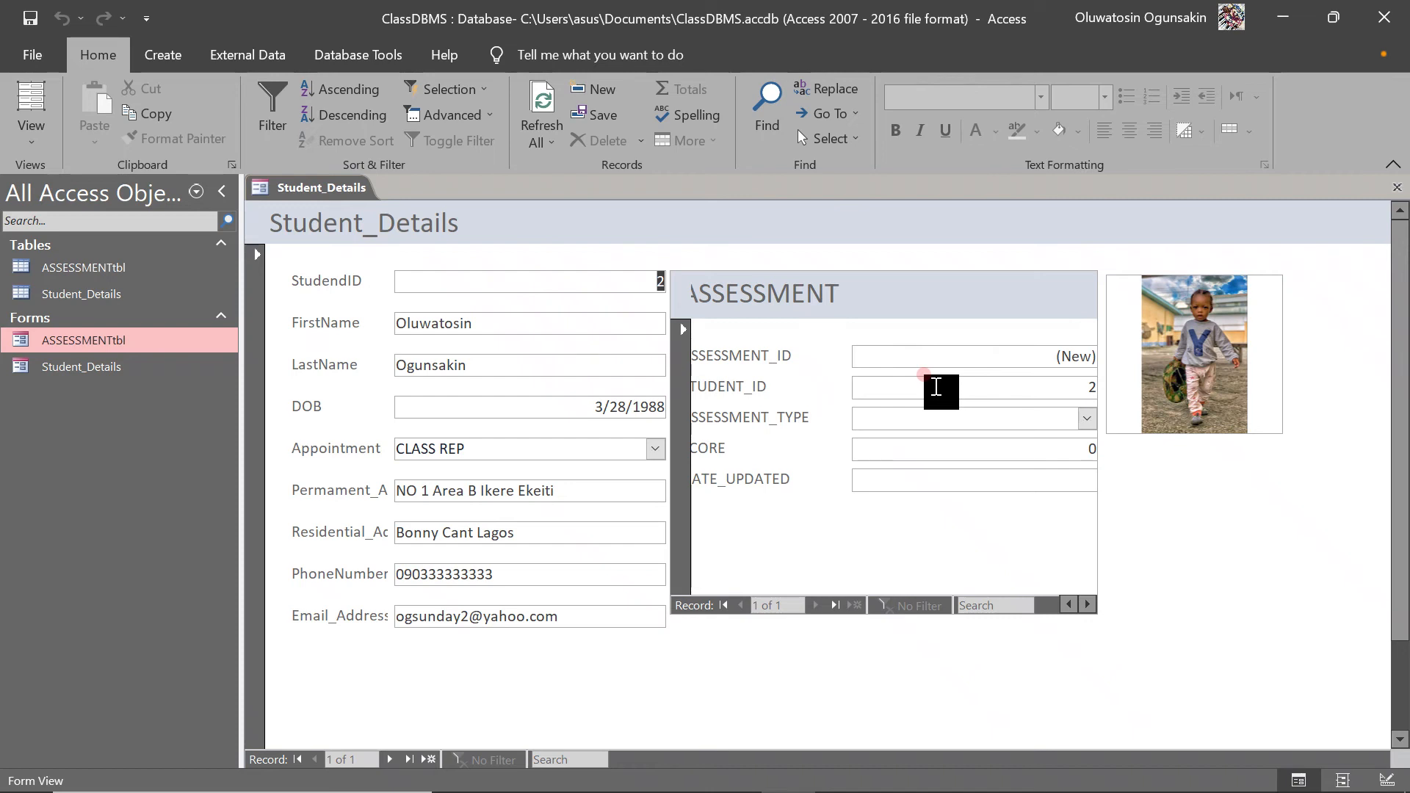
pyautogui.click(993, 418)
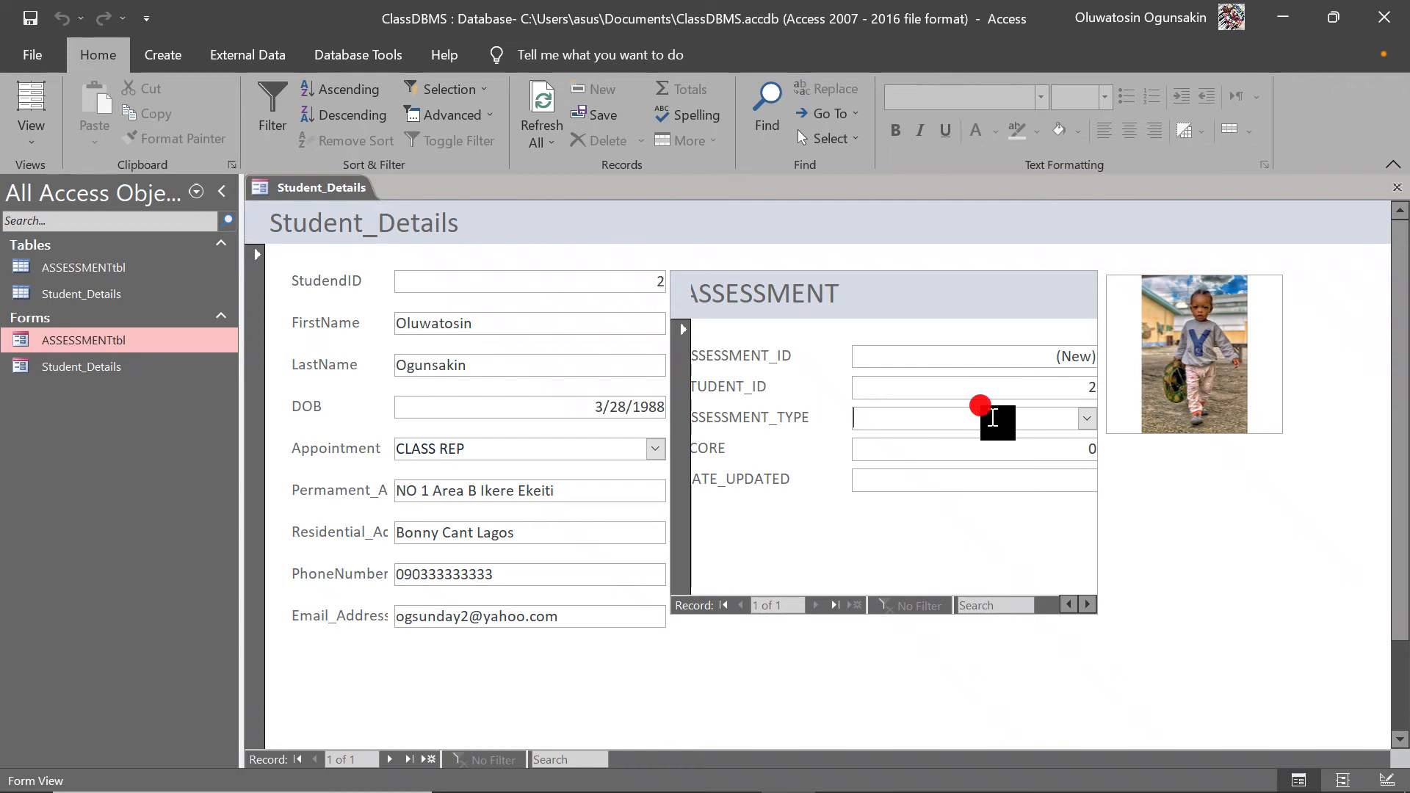
pyautogui.click(1085, 417)
pyautogui.click(943, 445)
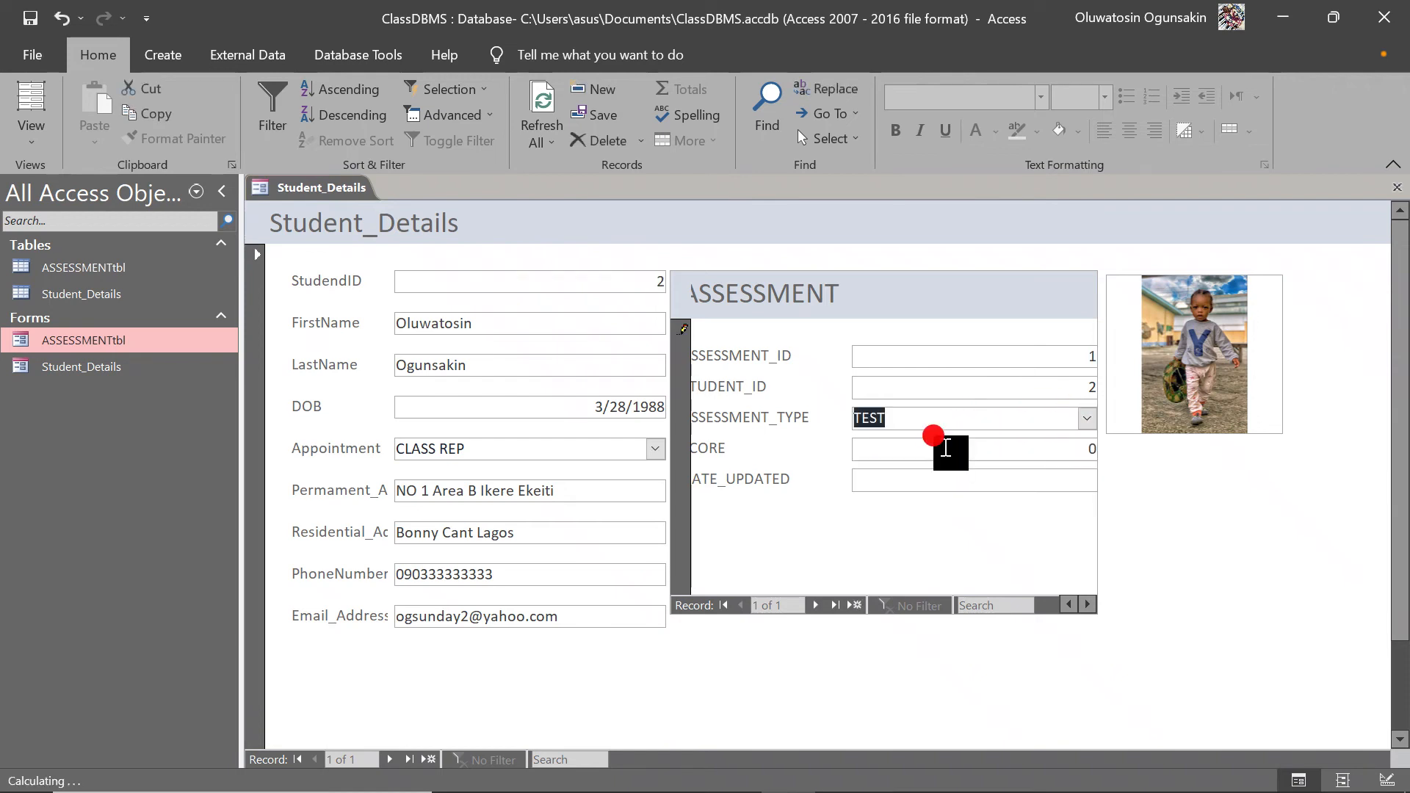
pyautogui.click(1075, 442)
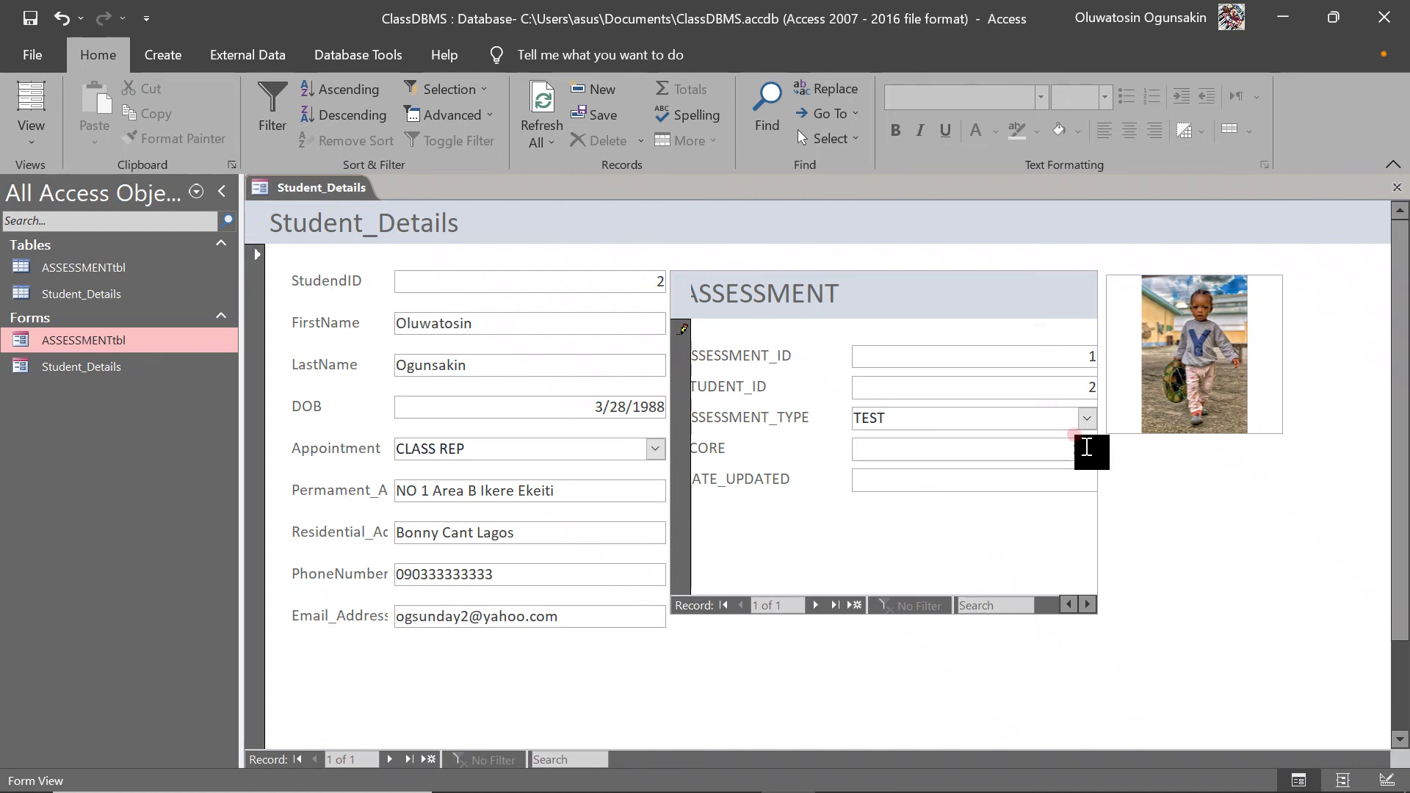
pyautogui.click(1018, 478)
pyautogui.click(1105, 486)
pyautogui.click(1036, 470)
pyautogui.click(909, 475)
pyautogui.click(932, 473)
pyautogui.click(912, 471)
# Step: Return Student_Details to Design View and nudge the subform's ASSESSMENT title slightly right in its header
pyautogui.click(744, 229)
pyautogui.rightClick(748, 234)
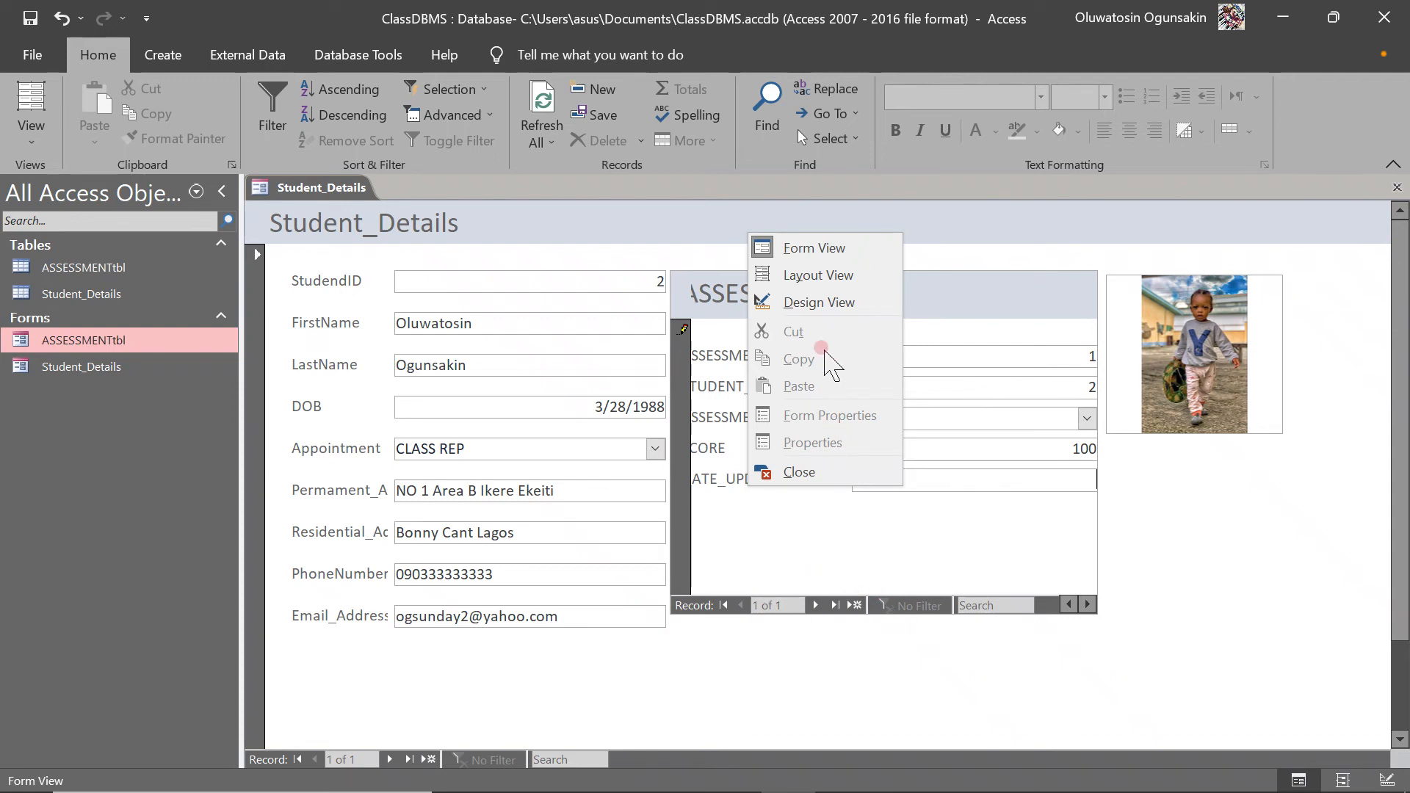
pyautogui.click(817, 304)
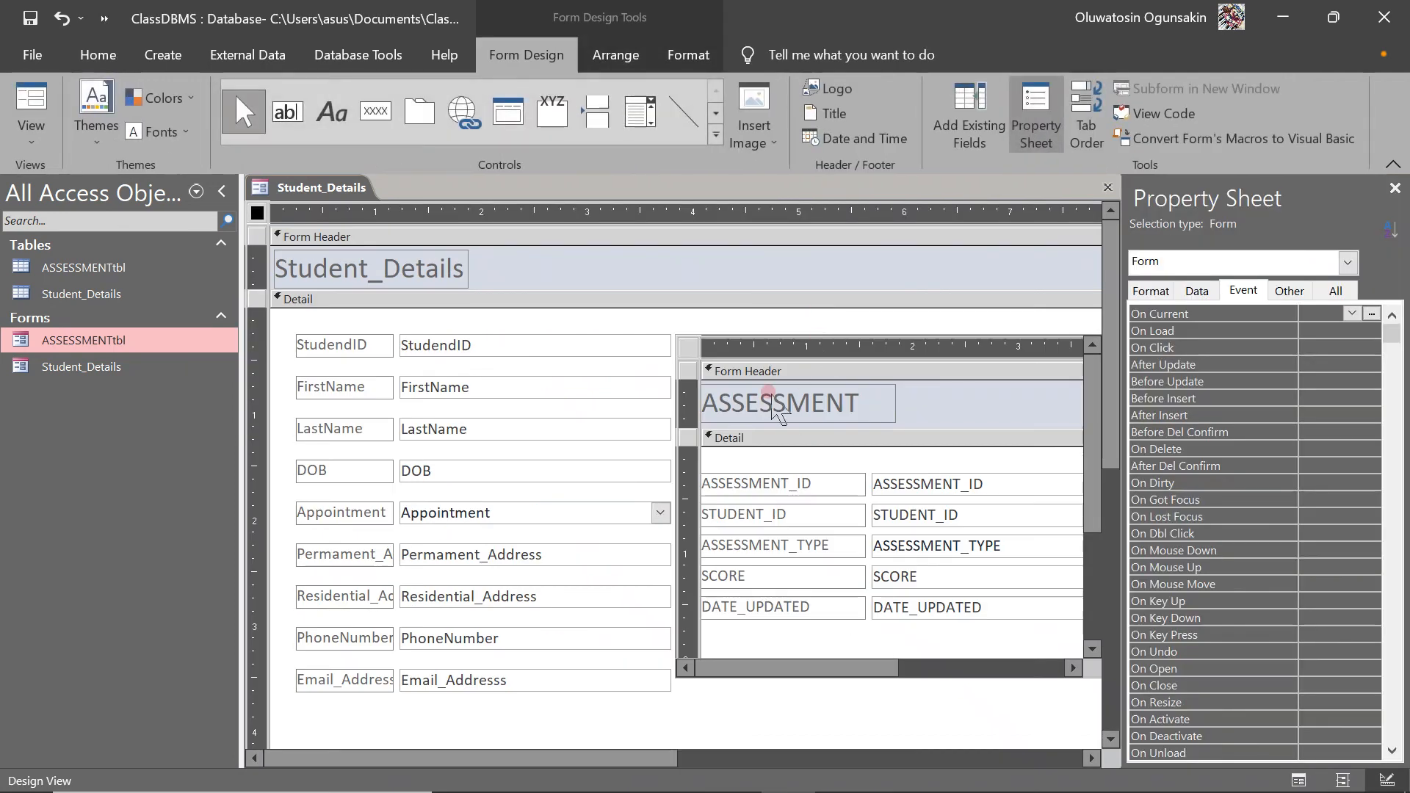
pyautogui.click(823, 408)
pyautogui.click(827, 413)
pyautogui.press('Right')
pyautogui.press('Right')
pyautogui.press('Right')
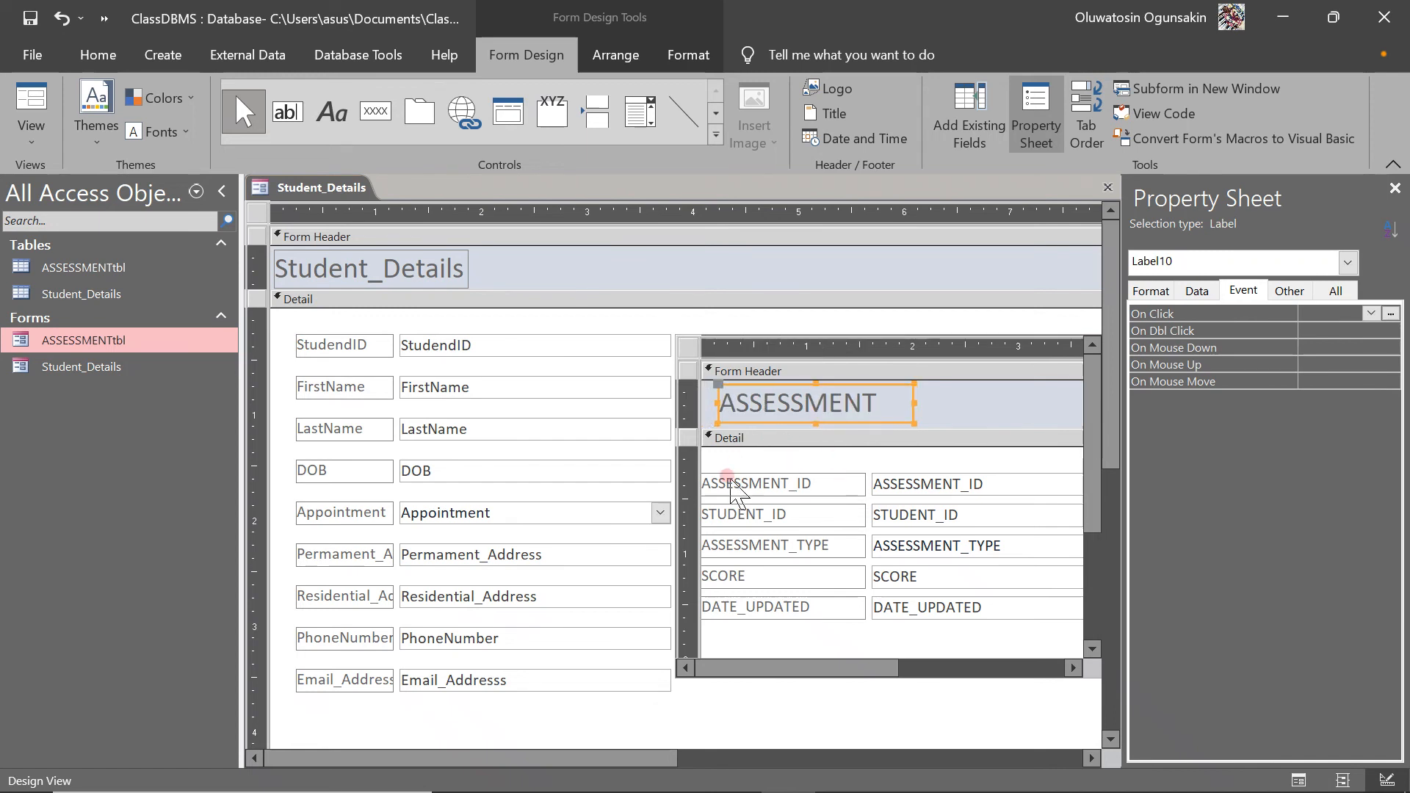
# Step: Set Navigation Buttons and Record Selectors to No for the form inside the ASSESSMENTtbl subform
pyautogui.click(690, 345)
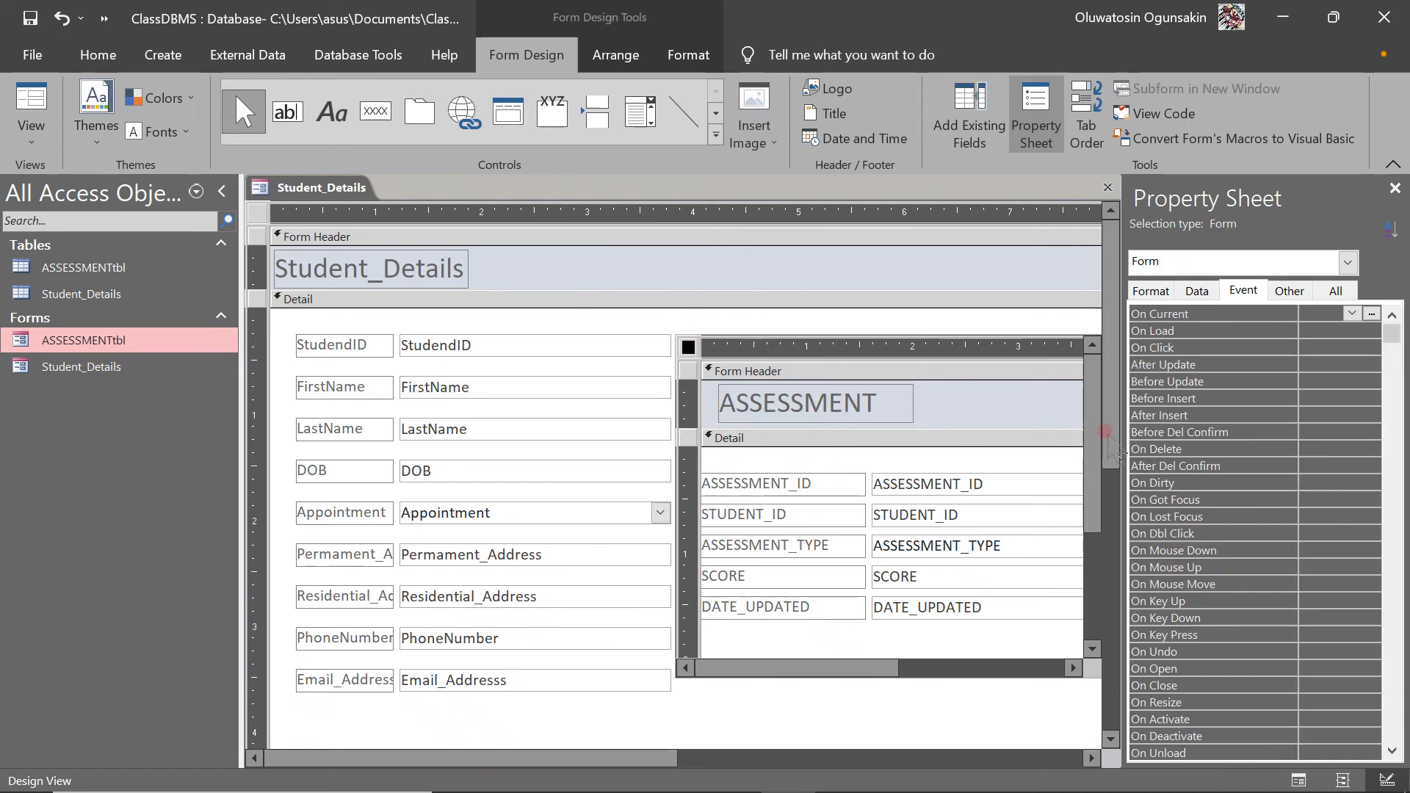
pyautogui.click(1150, 291)
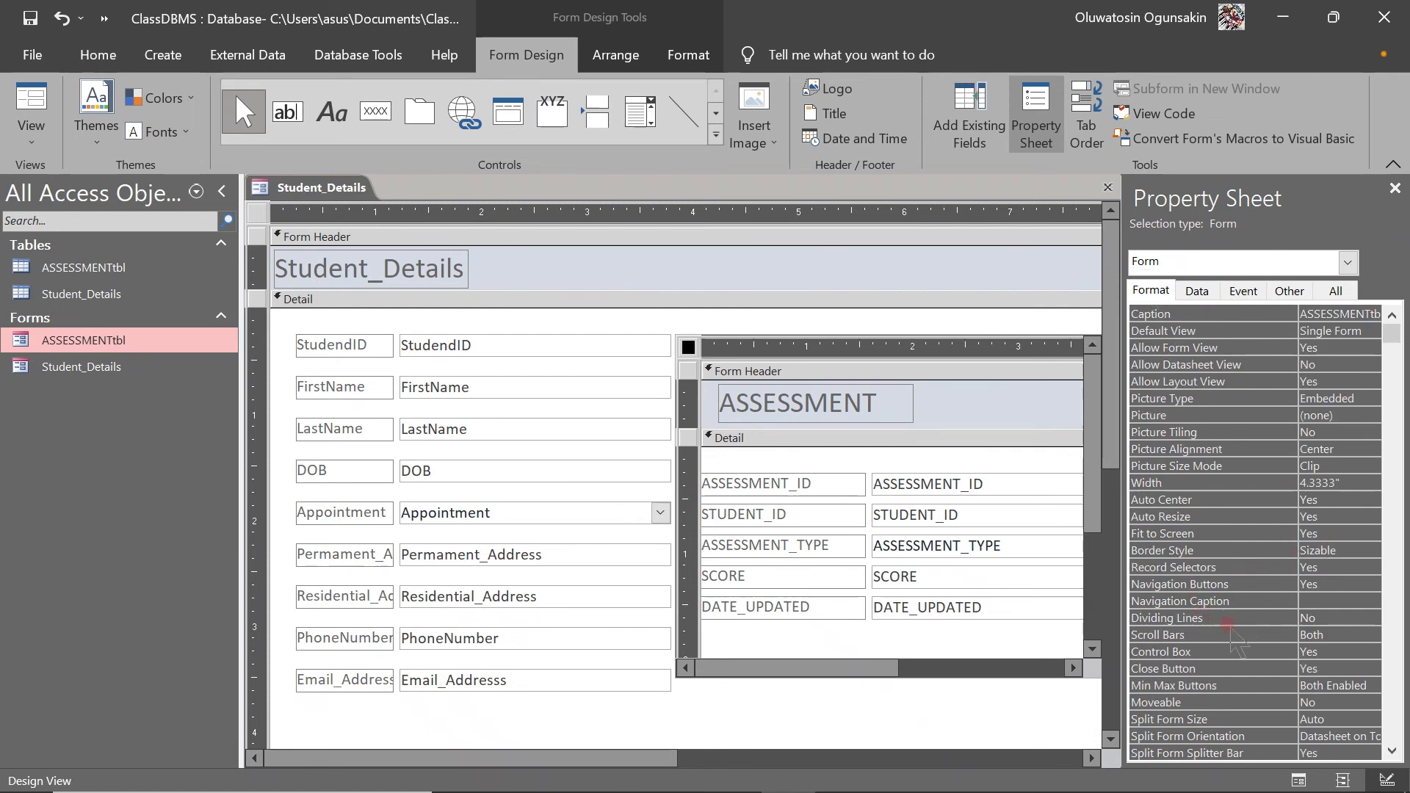
pyautogui.click(1341, 548)
pyautogui.click(1343, 584)
pyautogui.click(1370, 583)
pyautogui.click(1343, 617)
pyautogui.click(1348, 568)
pyautogui.click(1370, 566)
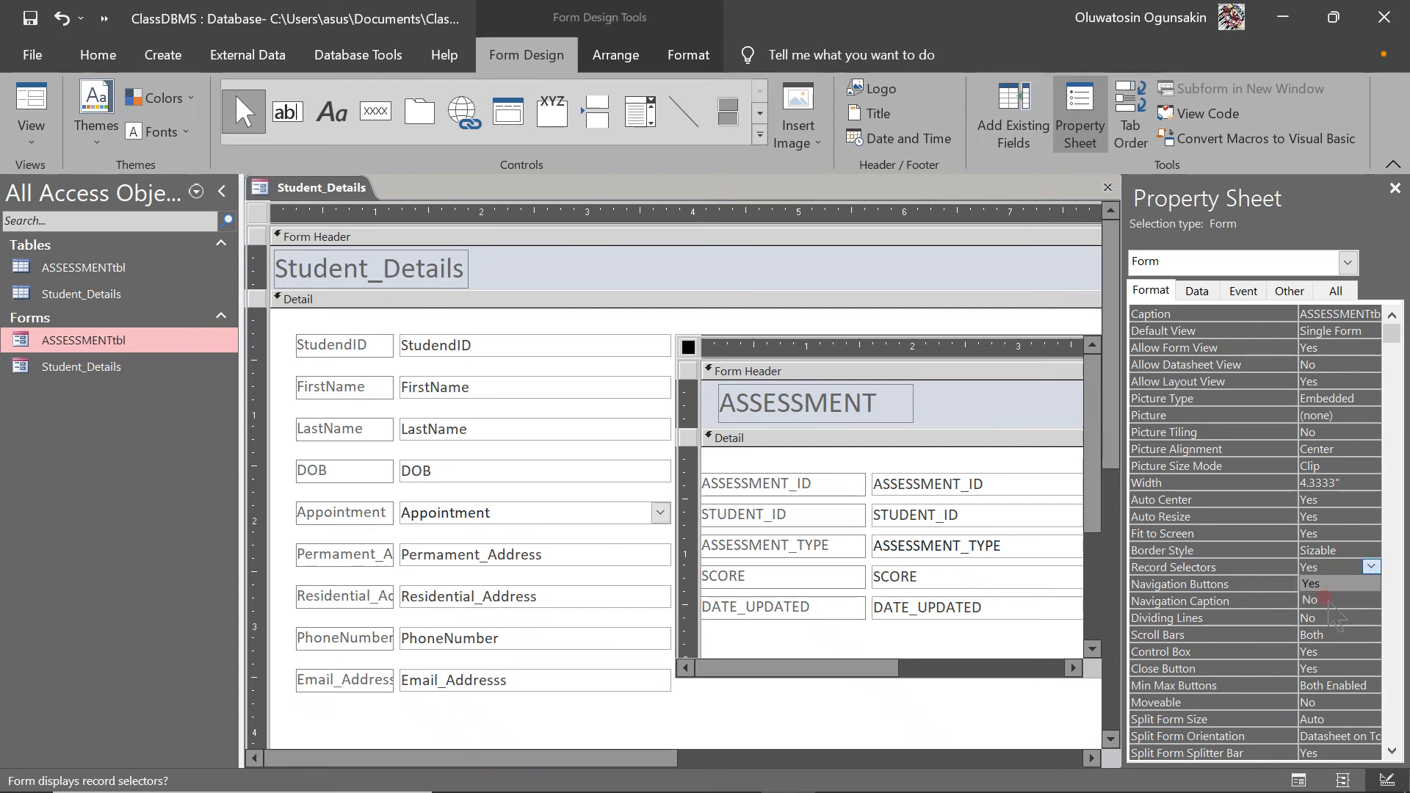
pyautogui.click(1327, 600)
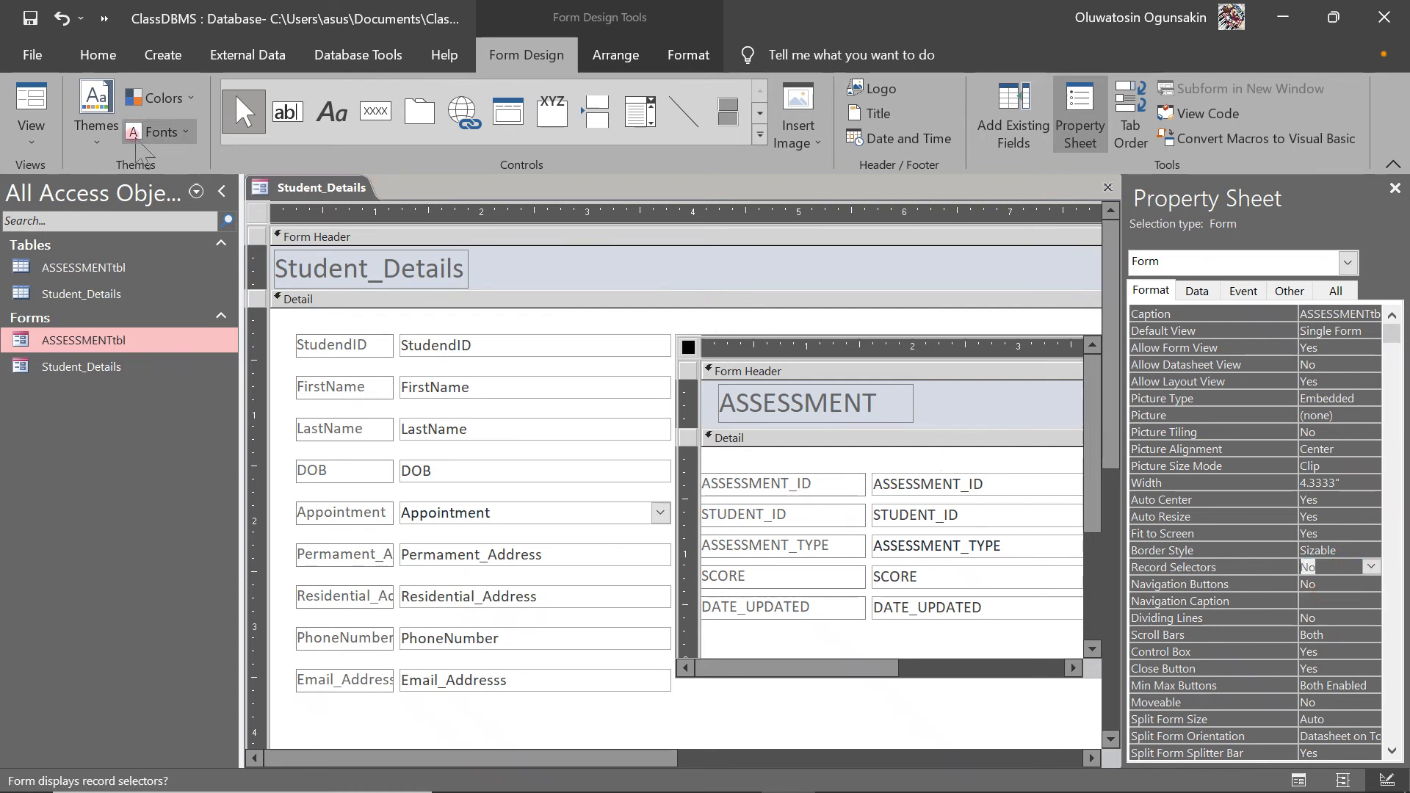
# Step: Fill the Student_Details form header with the dark blue-grey Text 2, Darker 50%
pyautogui.click(552, 209)
pyautogui.click(599, 299)
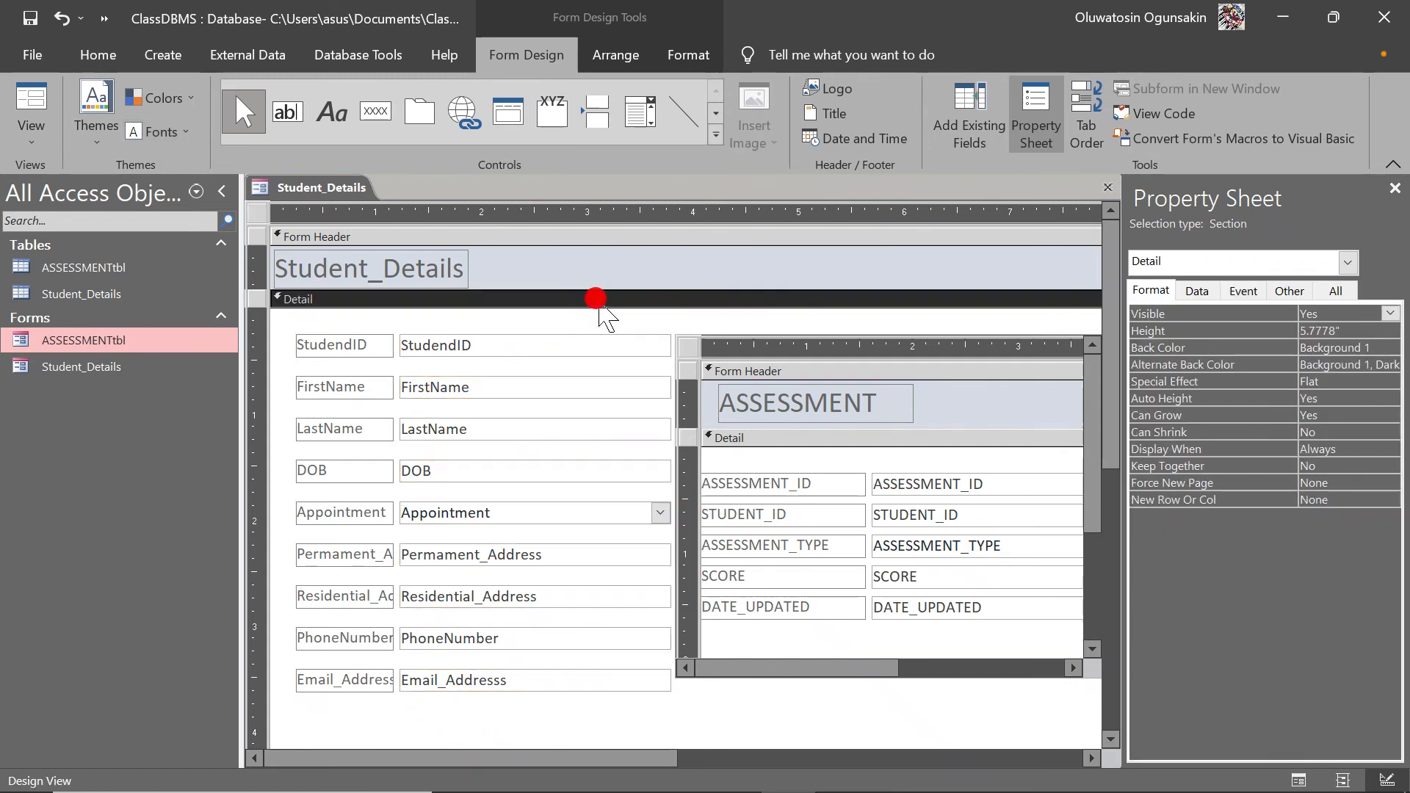
pyautogui.click(588, 236)
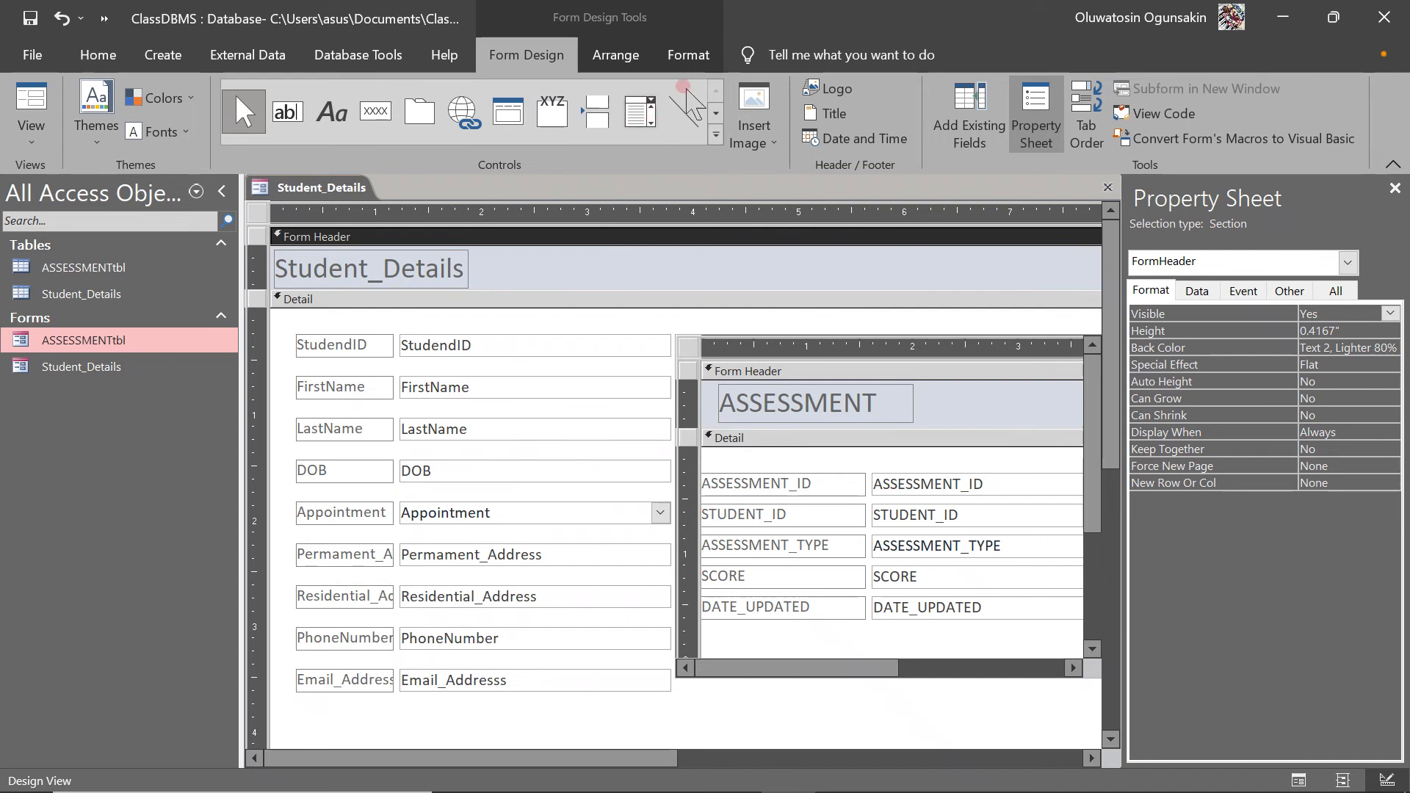
pyautogui.click(688, 54)
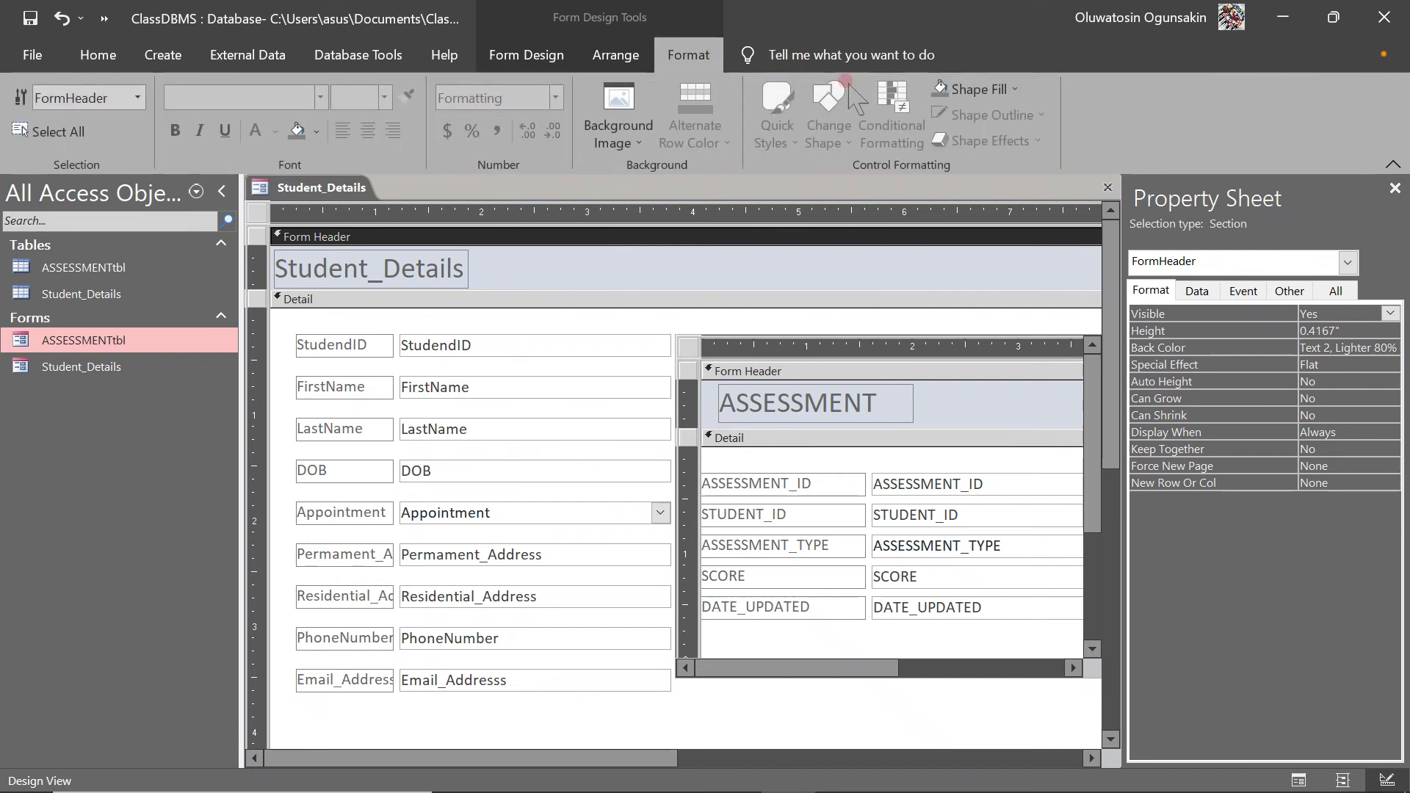
pyautogui.click(976, 89)
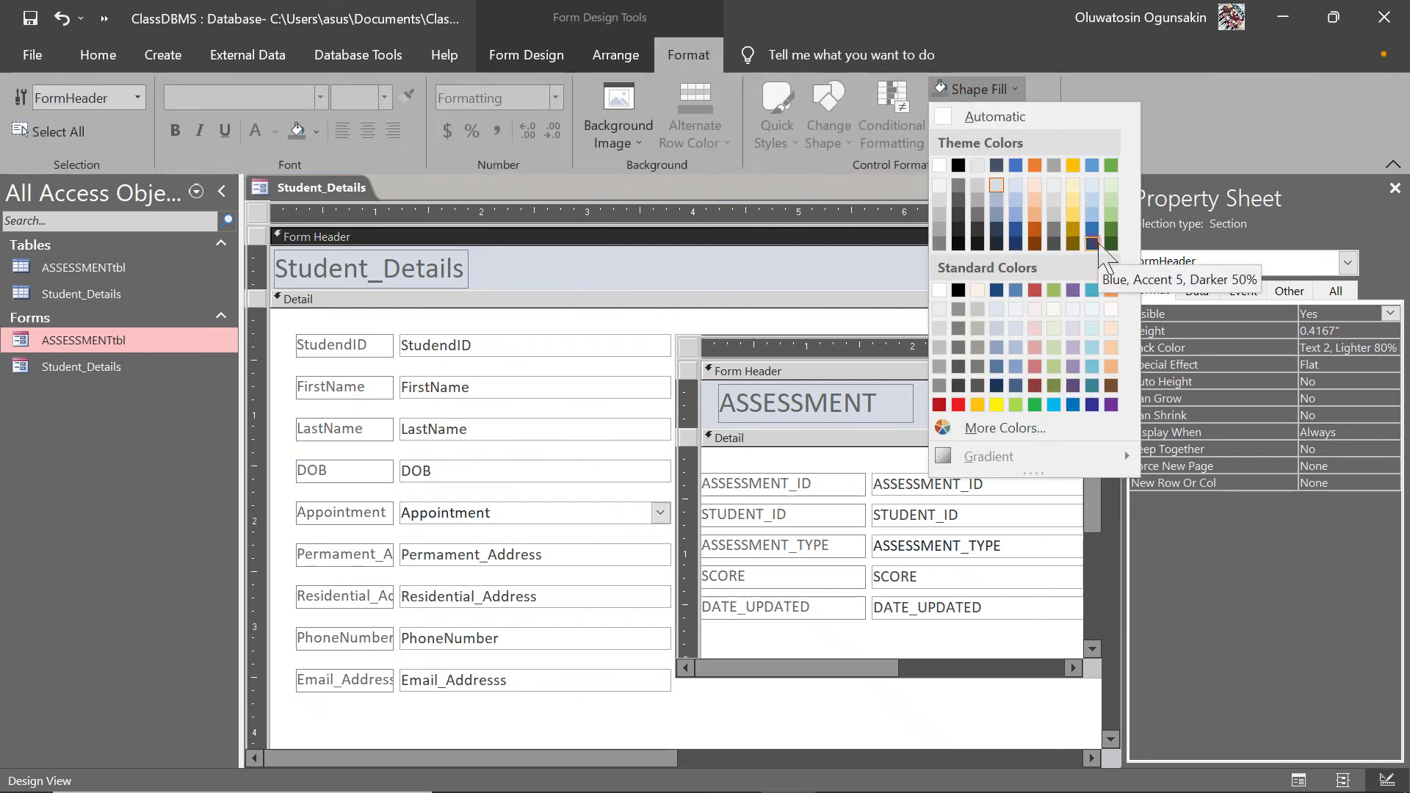
pyautogui.click(995, 240)
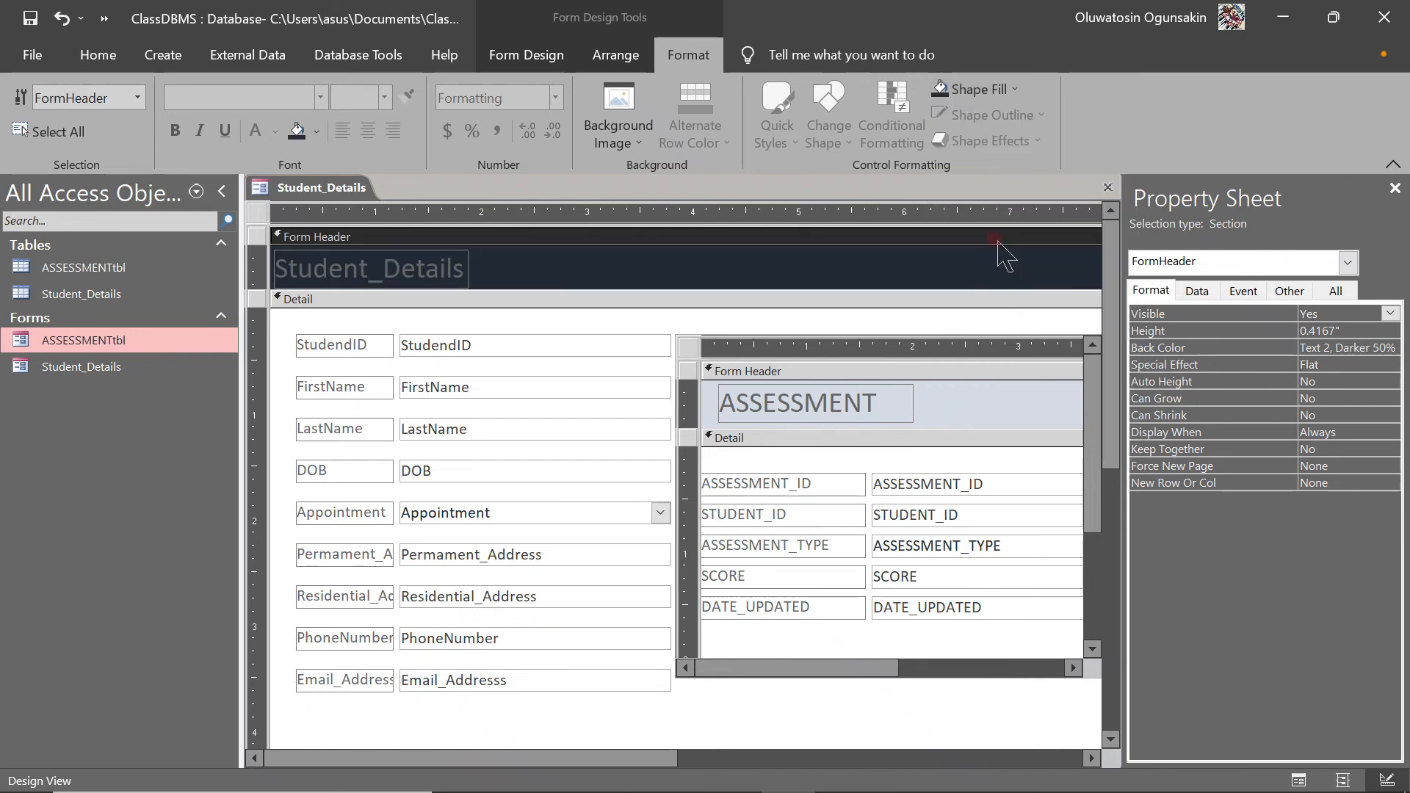
# Step: Set the Student_Details header title's font colour to Text 2, Lighter 80%
pyautogui.click(440, 276)
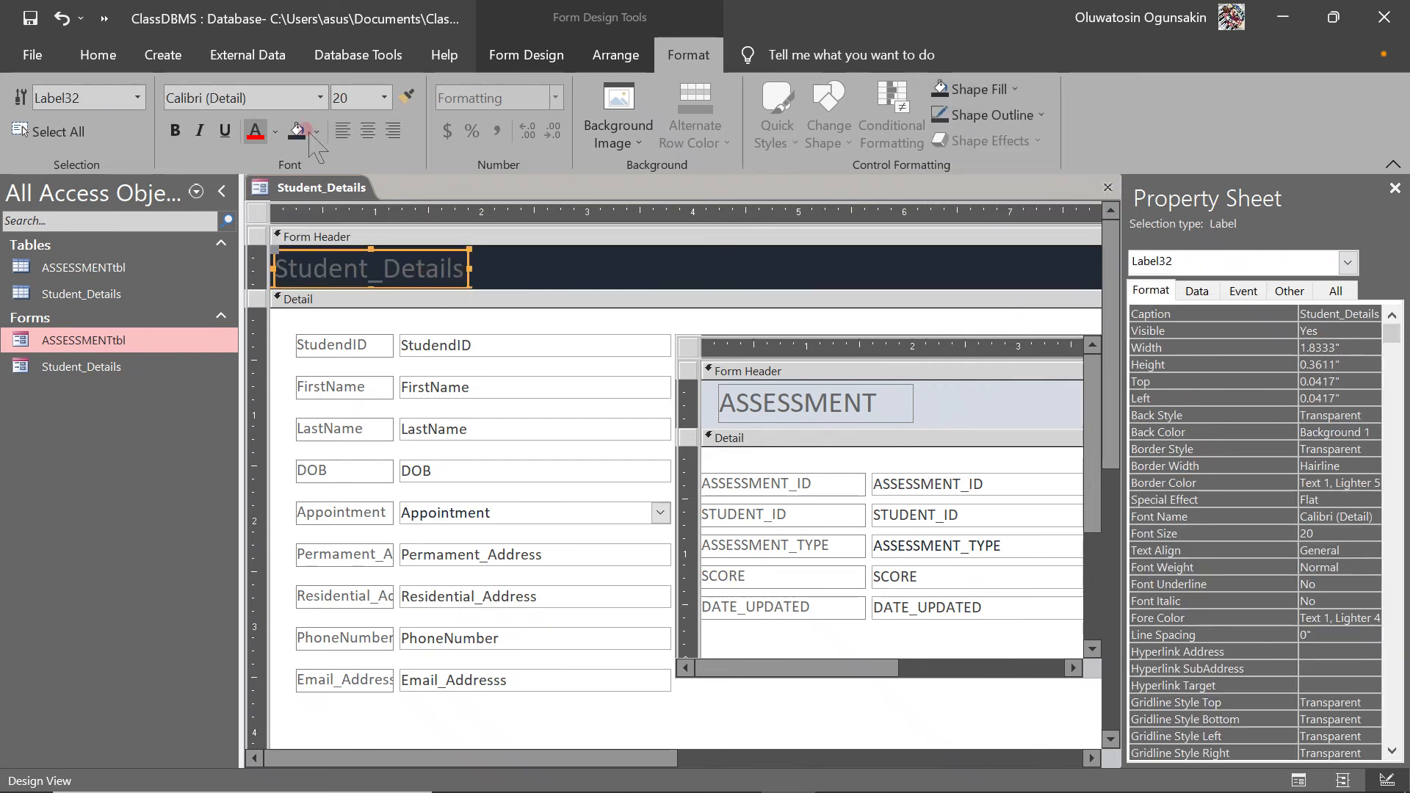
pyautogui.click(276, 132)
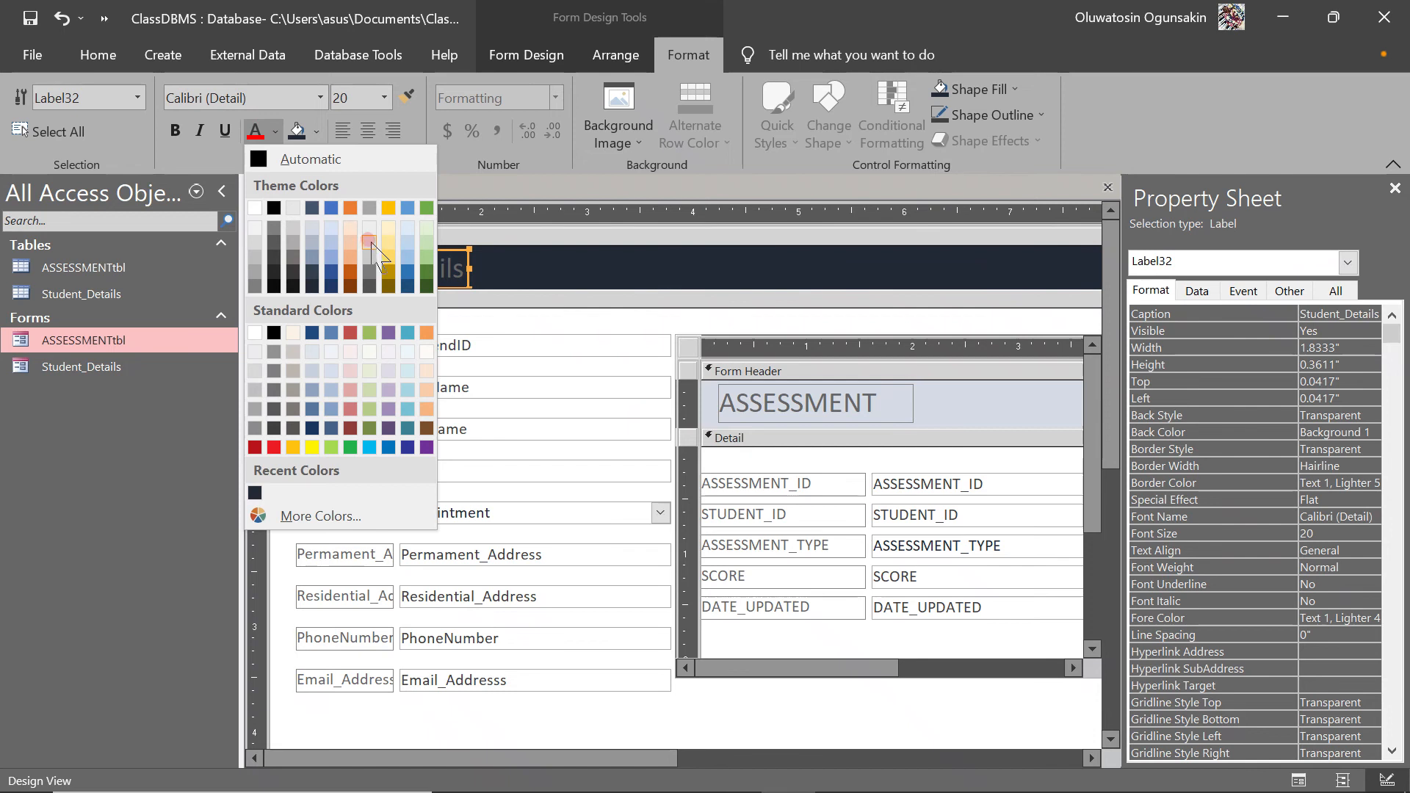
pyautogui.click(312, 226)
# Step: Change the main form's header title text to STUDENT DETAILS
pyautogui.click(377, 269)
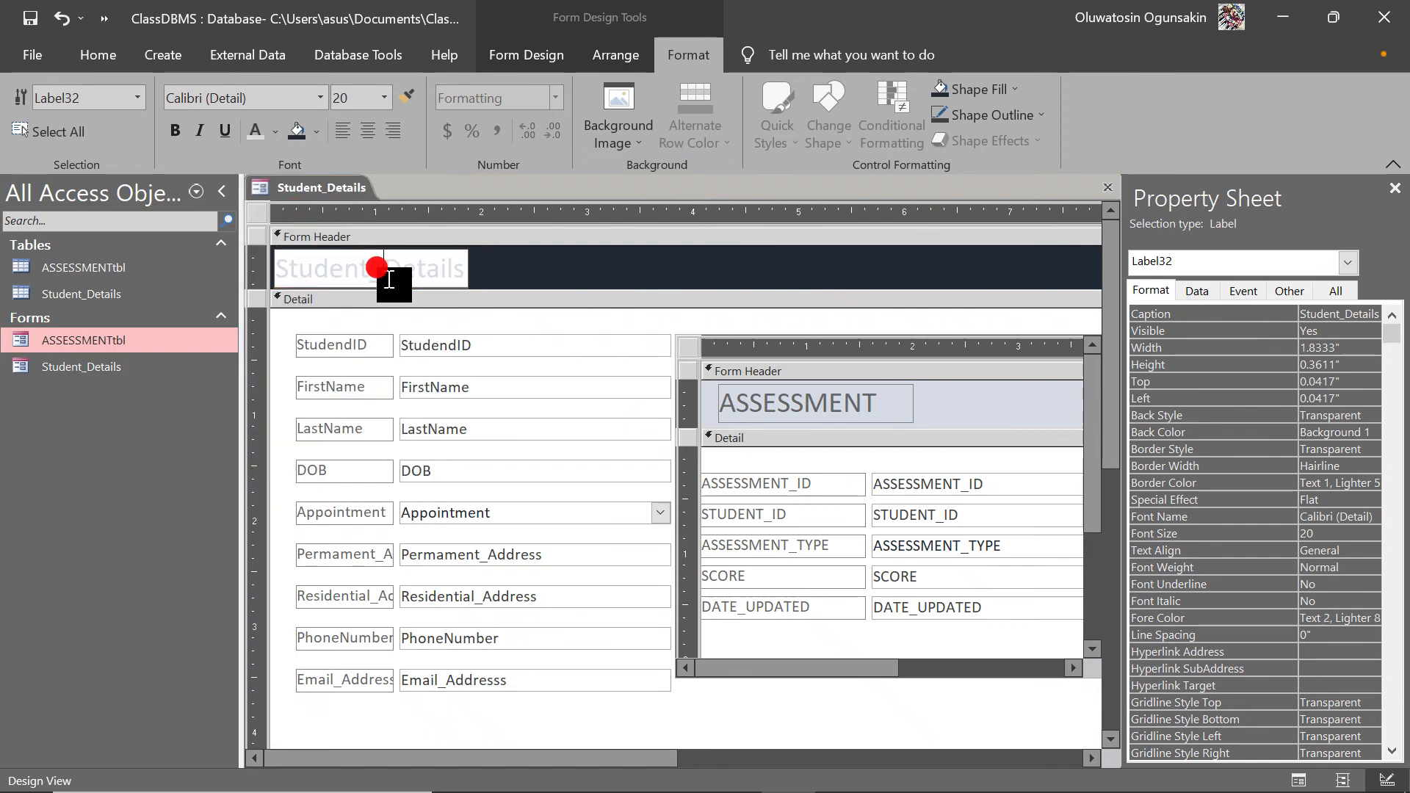
pyautogui.moveTo(459, 269); pyautogui.dragTo(197, 253)
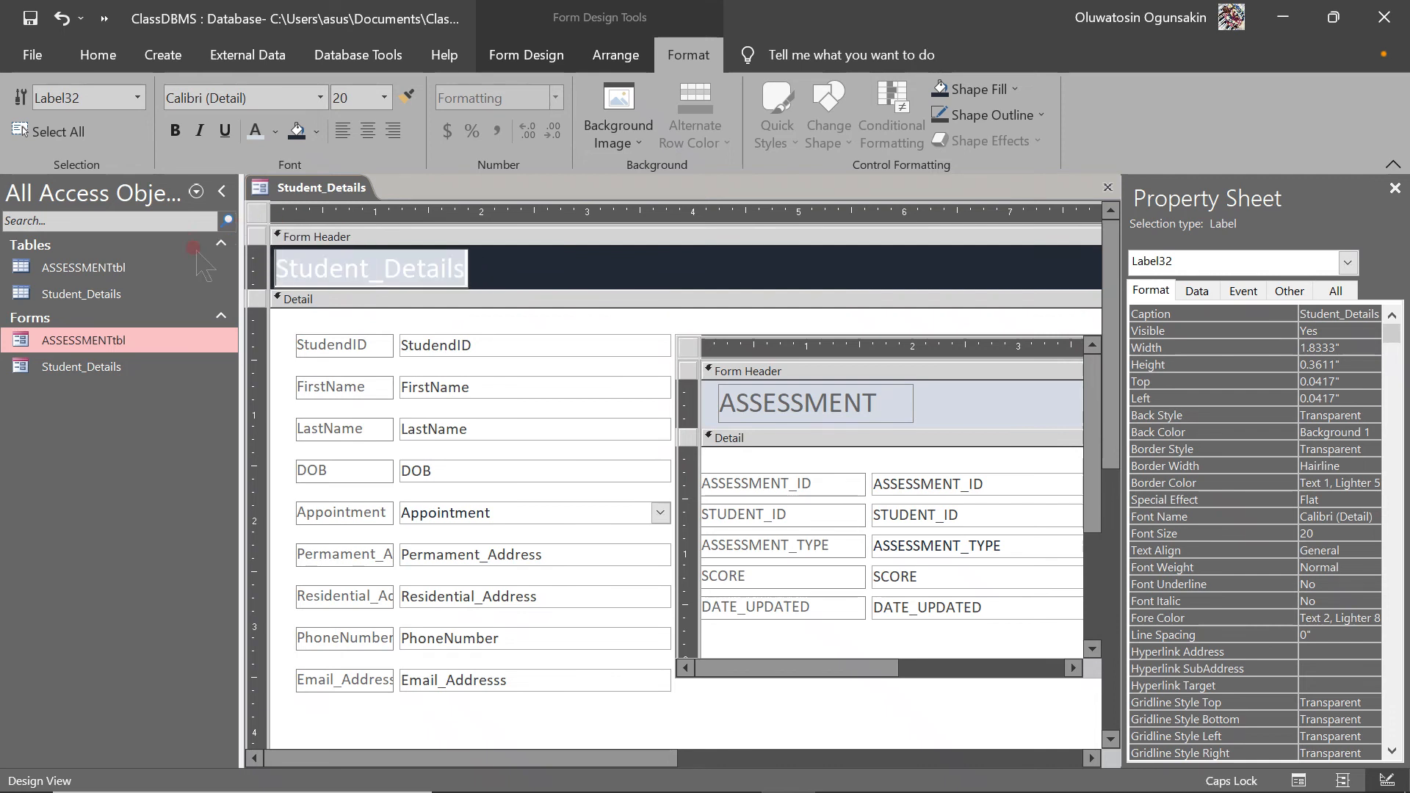
pyautogui.write('STUDENT DETA')
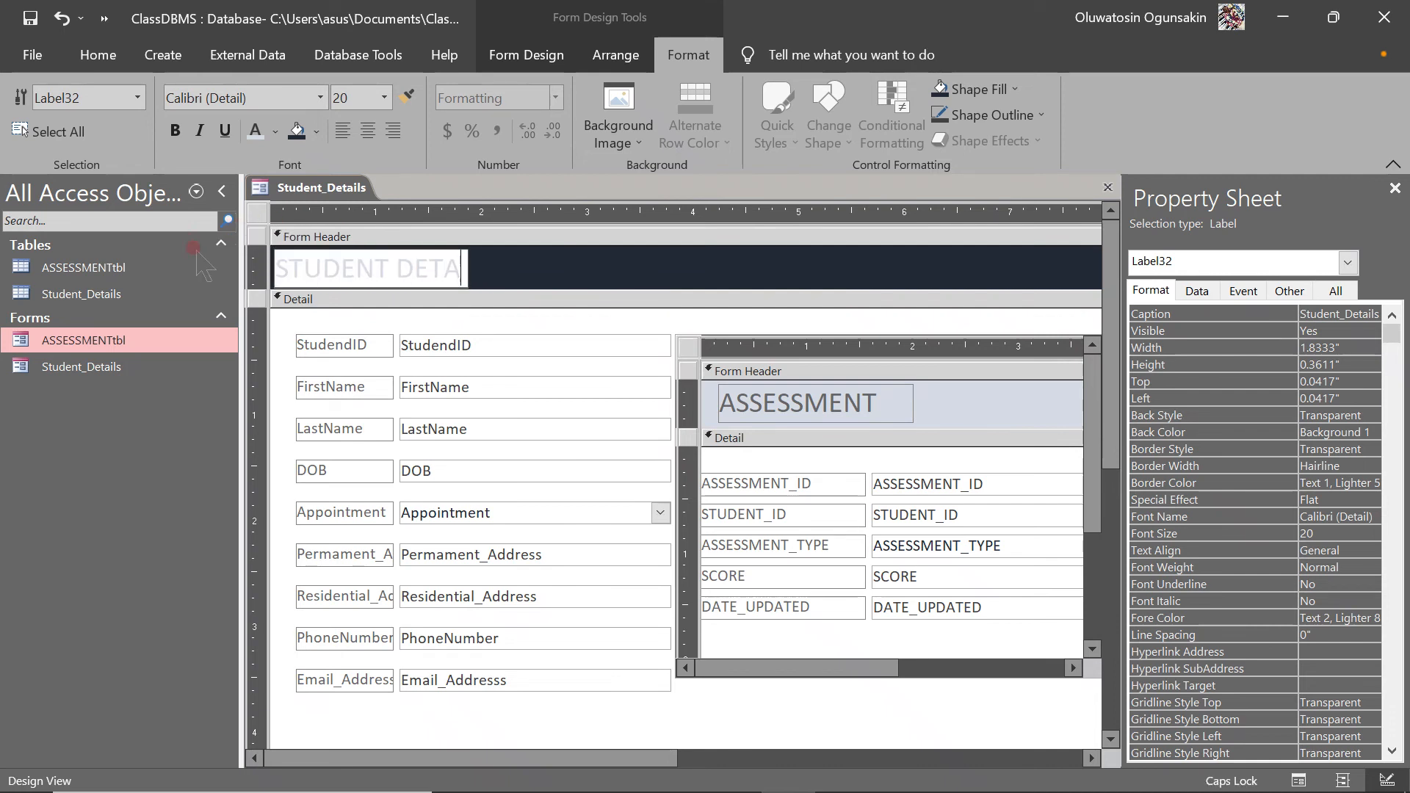
pyautogui.write('ILS')
pyautogui.click(534, 266)
pyautogui.click(477, 269)
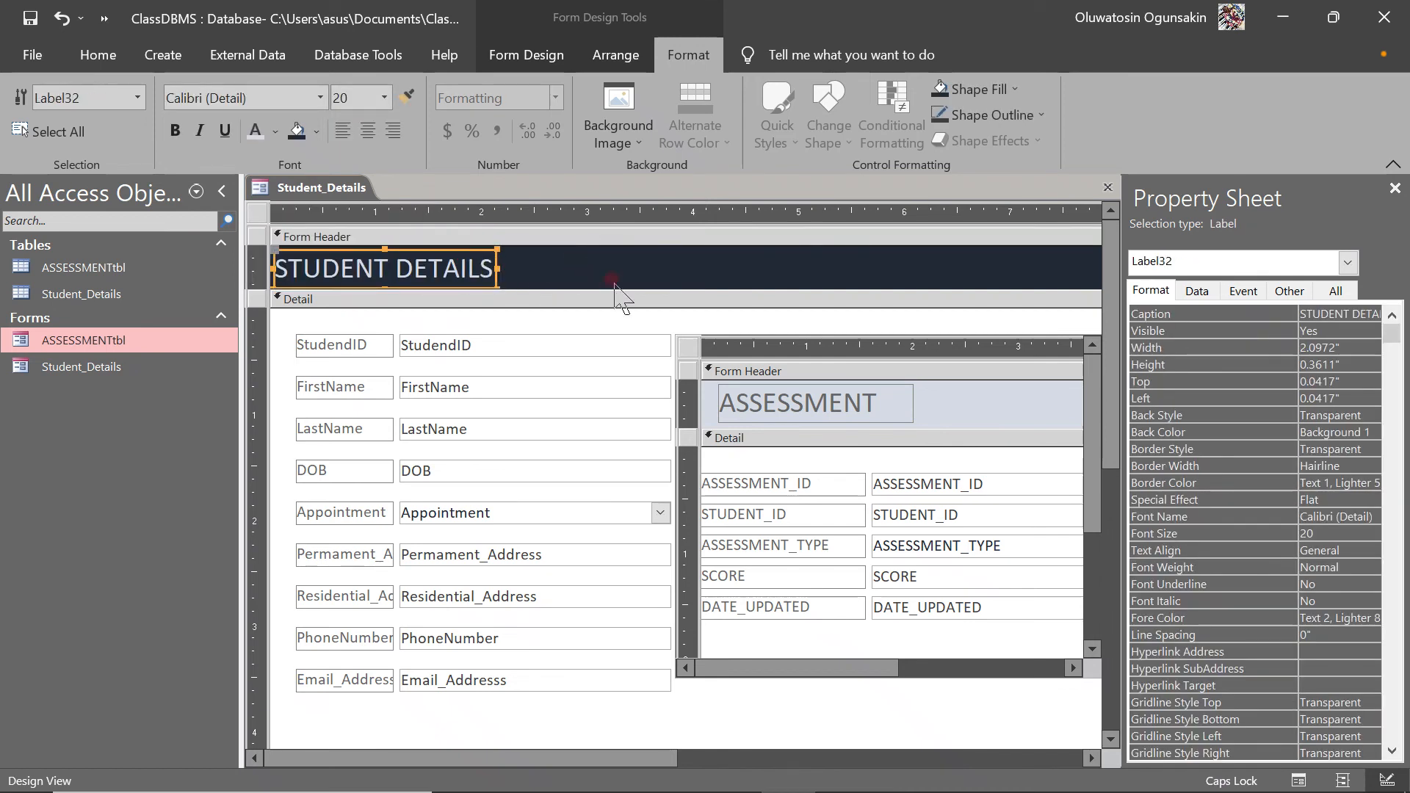
# Step: Fill the main form's Detail section with Text 2, Lighter 40%
pyautogui.click(700, 299)
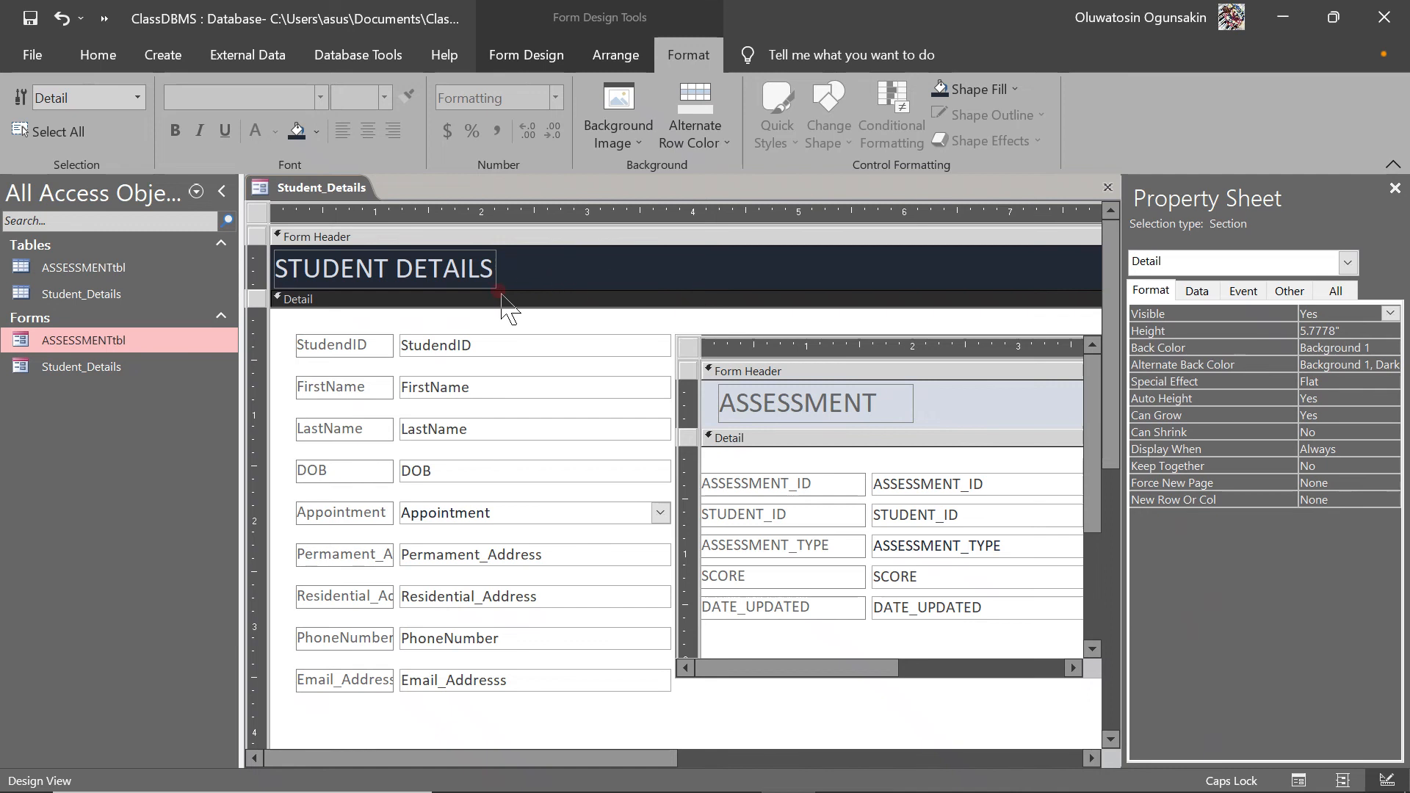
pyautogui.click(977, 89)
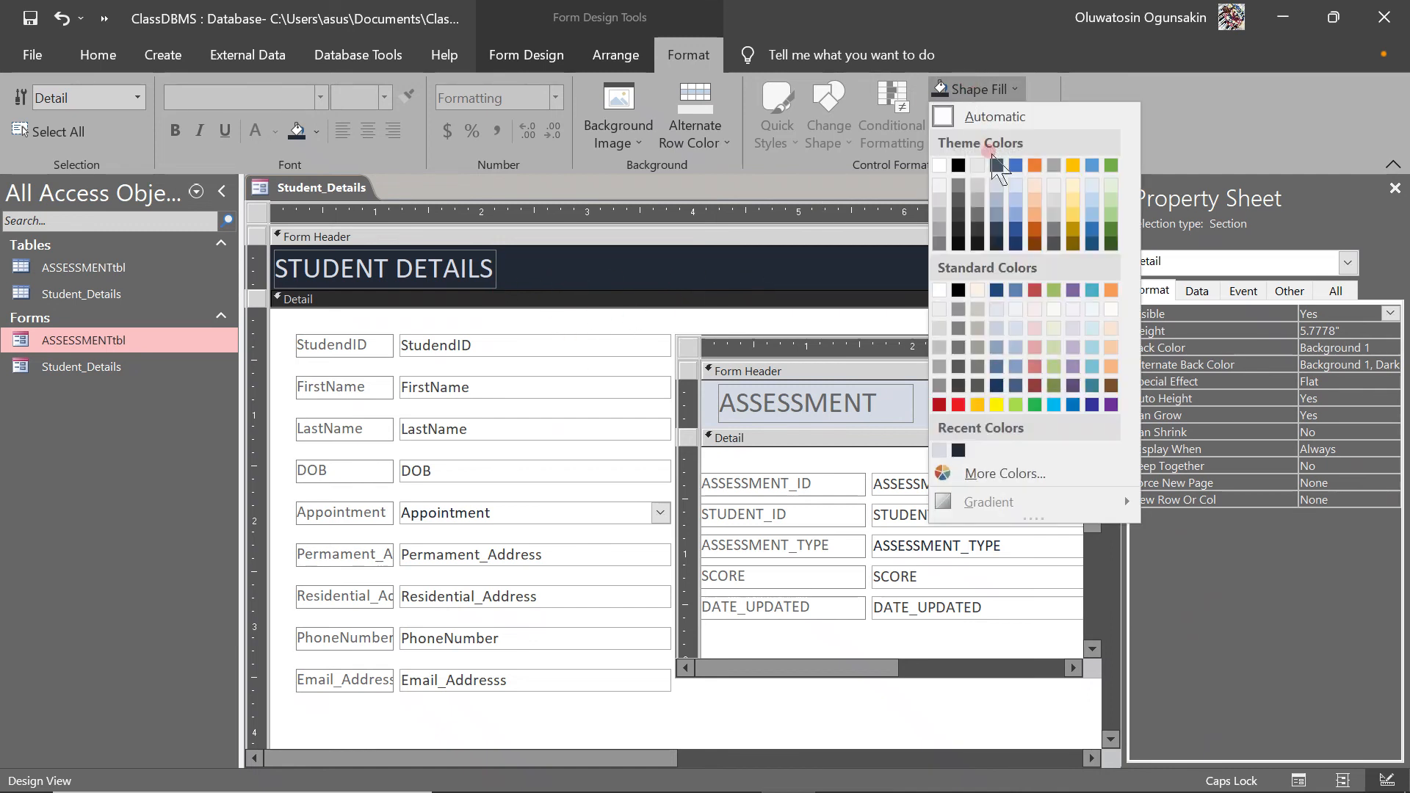
pyautogui.click(996, 213)
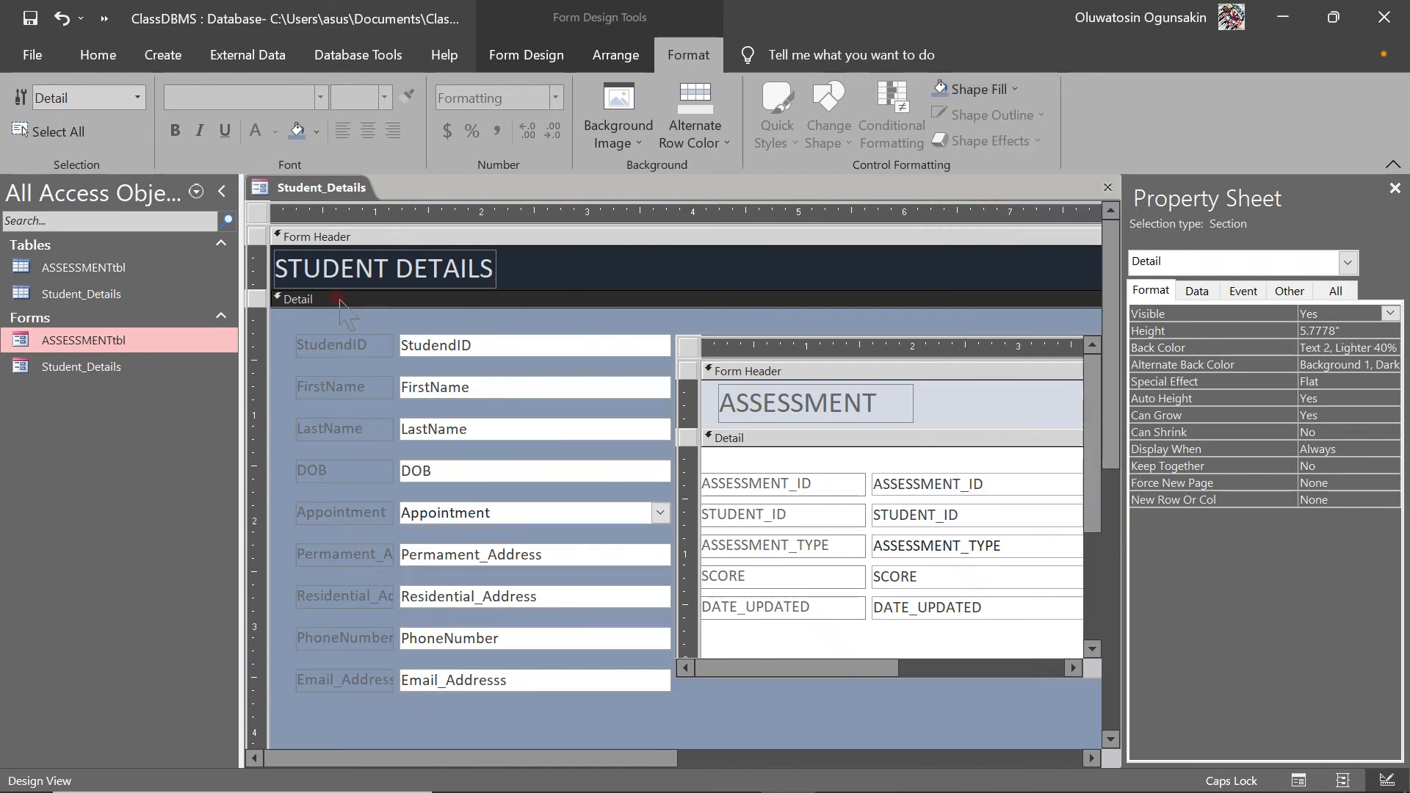
# Step: Give all the student field labels a dark #222A35 outline and fill, with Text 2, Lighter 80% font colour
pyautogui.moveTo(291, 316); pyautogui.dragTo(359, 734)
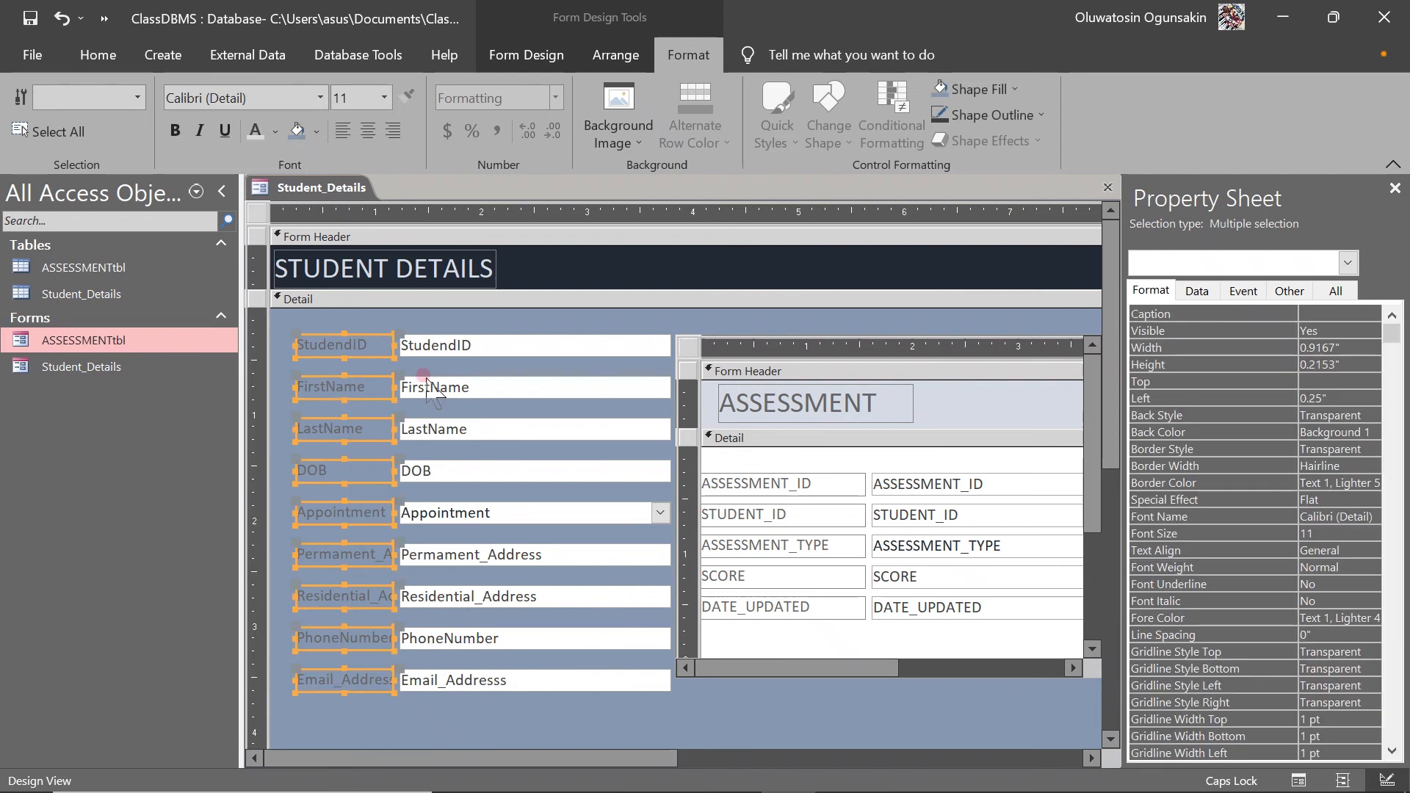
pyautogui.click(981, 114)
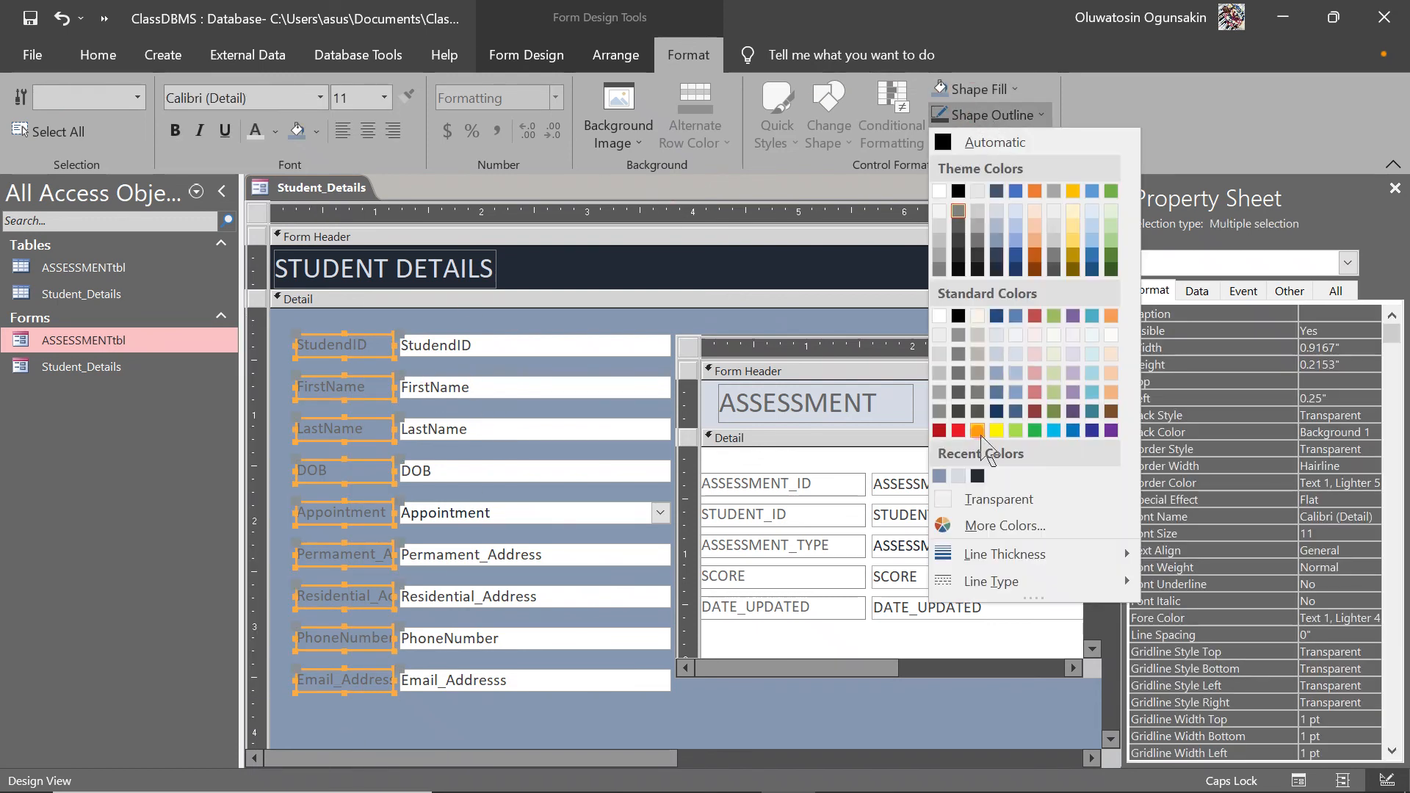
pyautogui.click(977, 476)
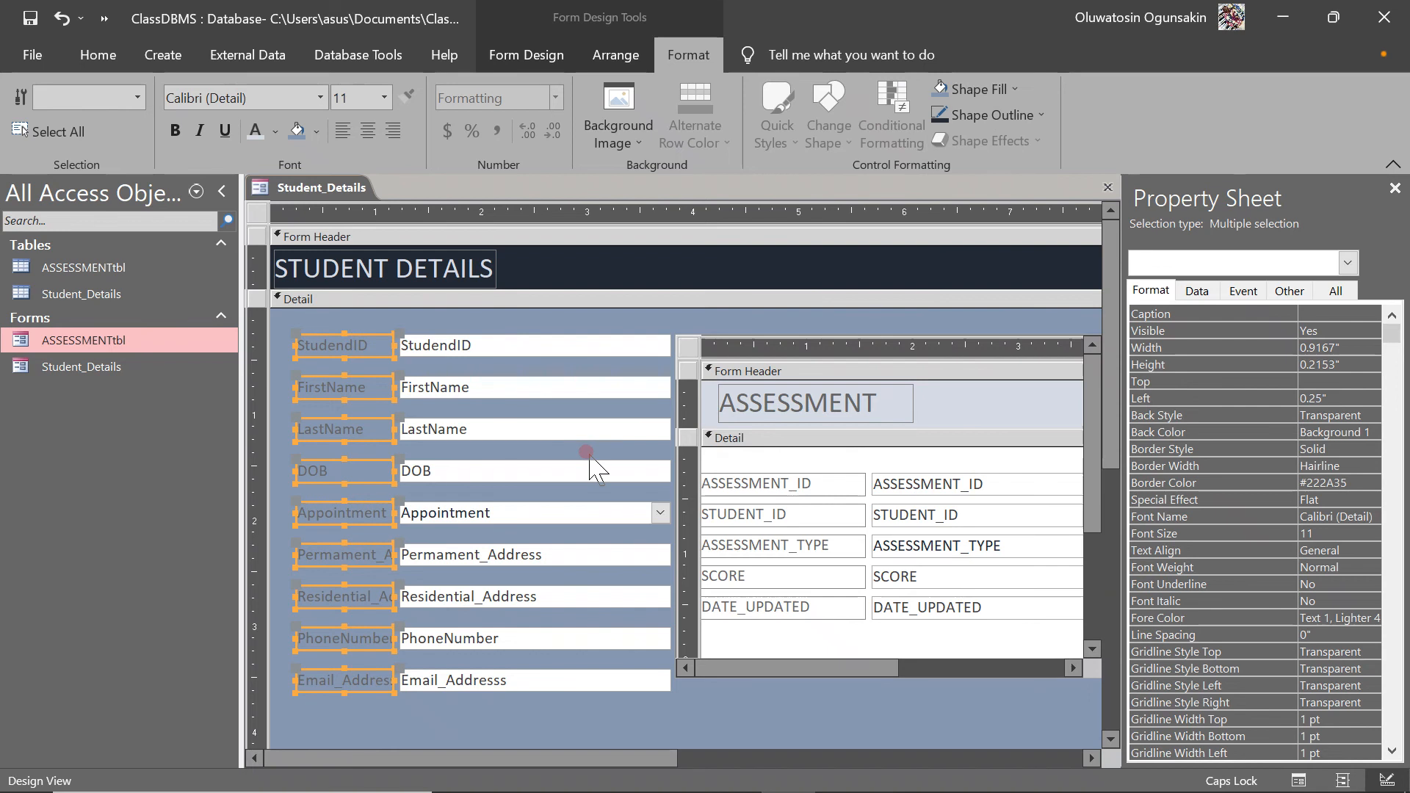
pyautogui.click(980, 89)
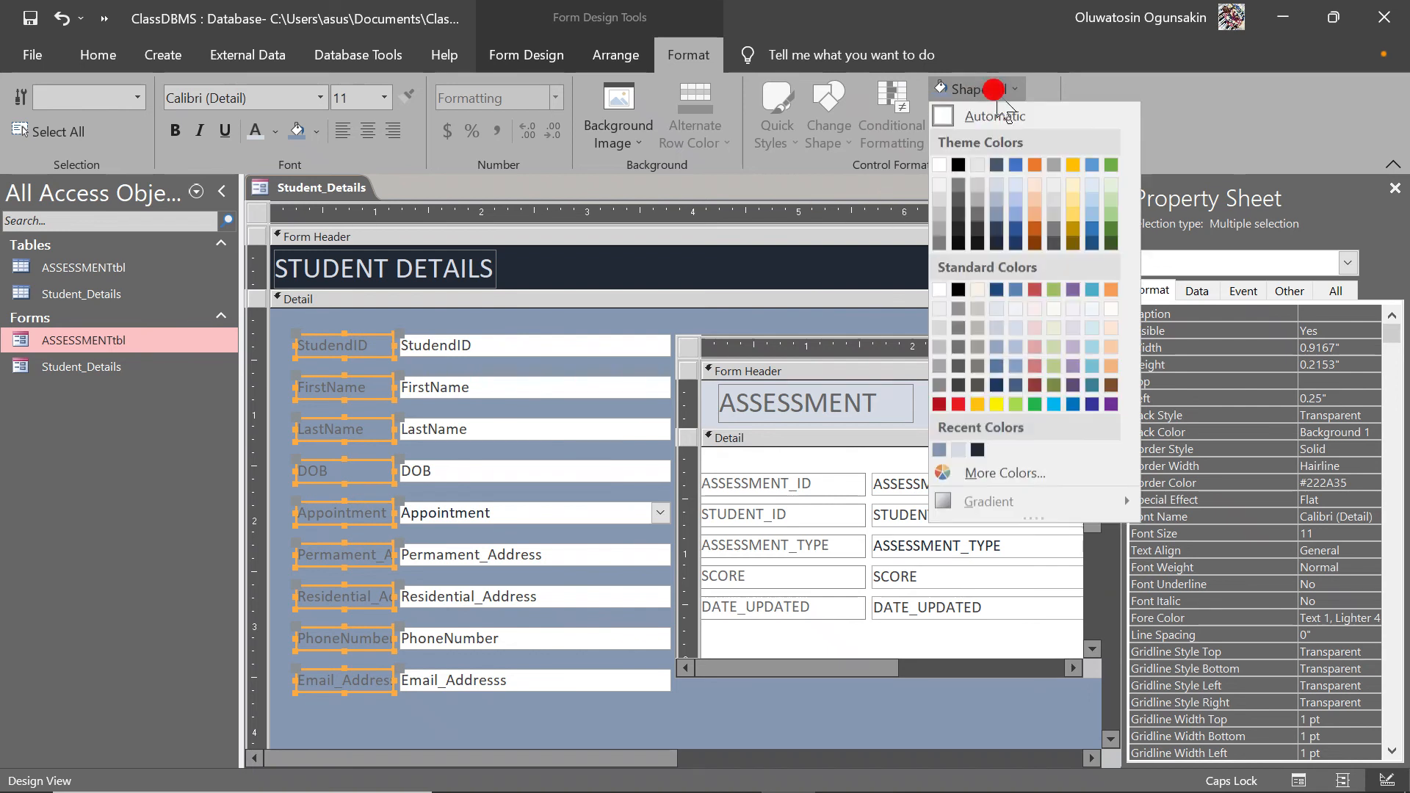
pyautogui.click(976, 450)
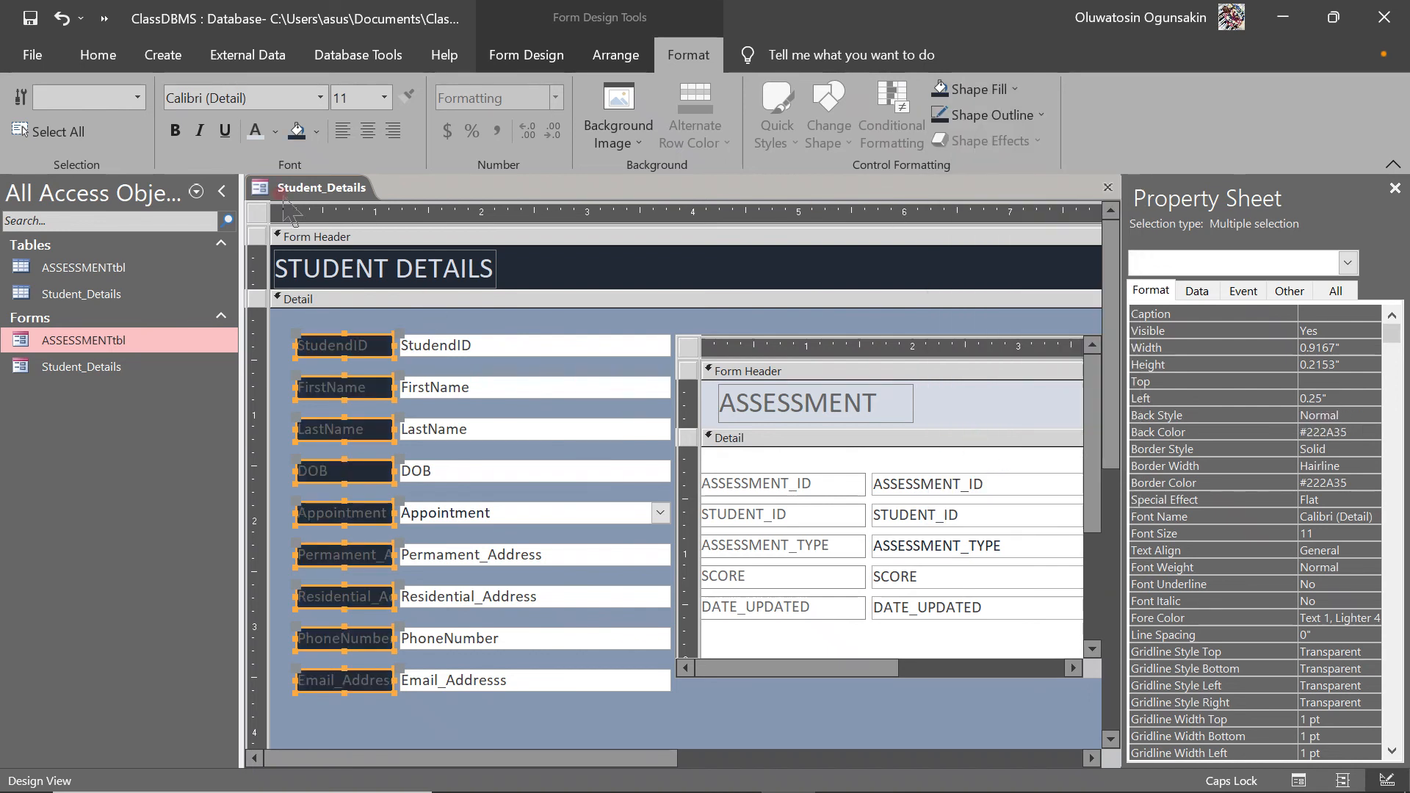
pyautogui.click(253, 134)
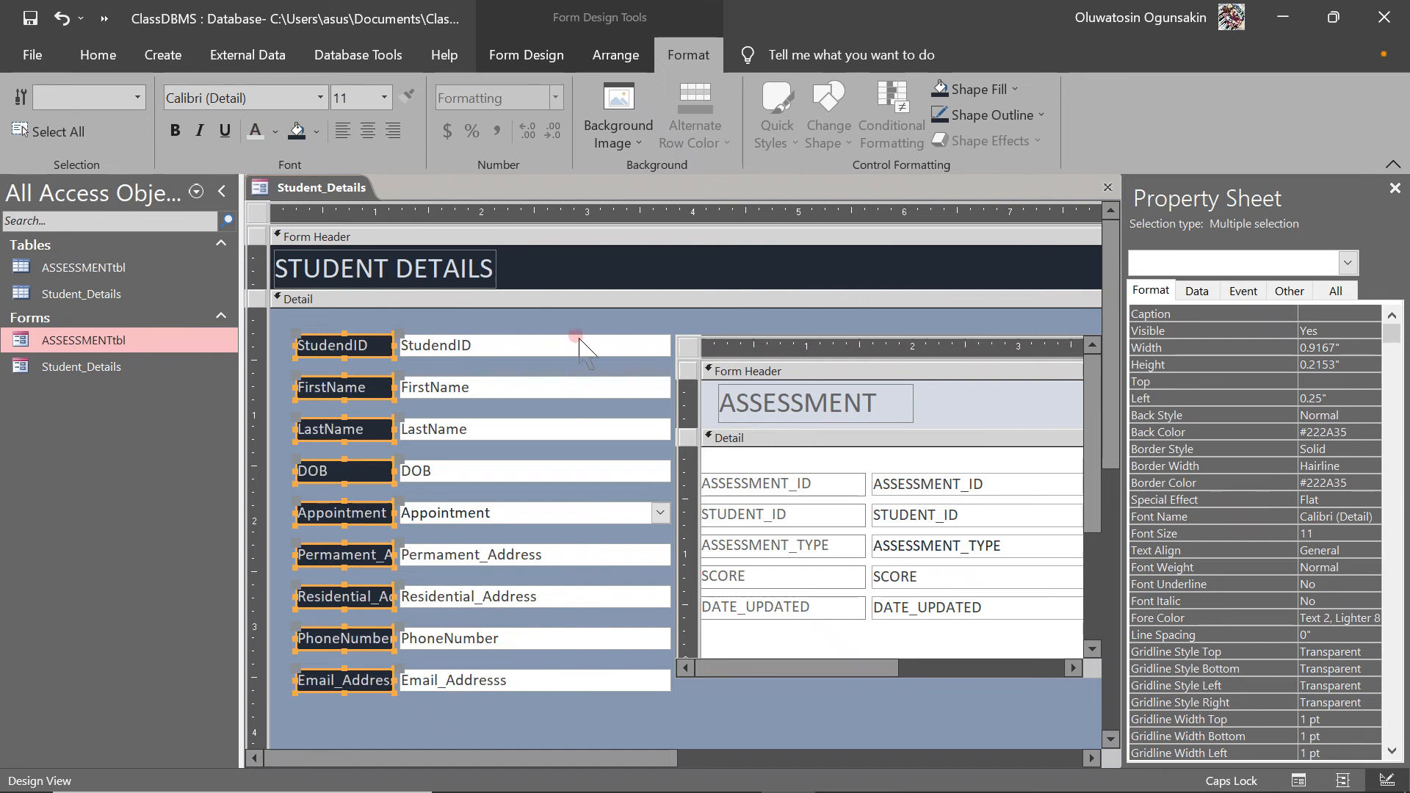
pyautogui.click(609, 322)
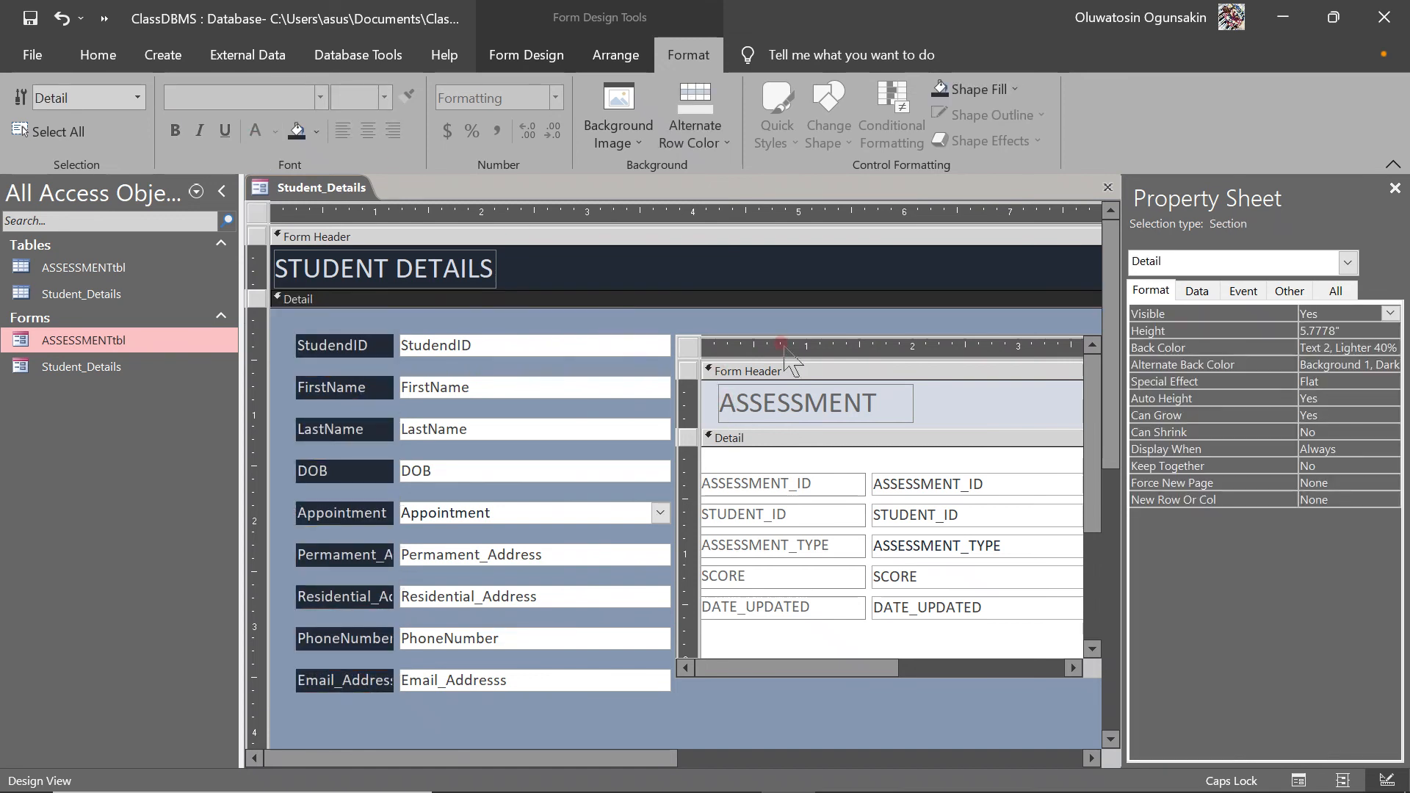
# Step: Fill the ASSESSMENT subform's Form Header section with Accent 6, Darker 50%
pyautogui.click(868, 347)
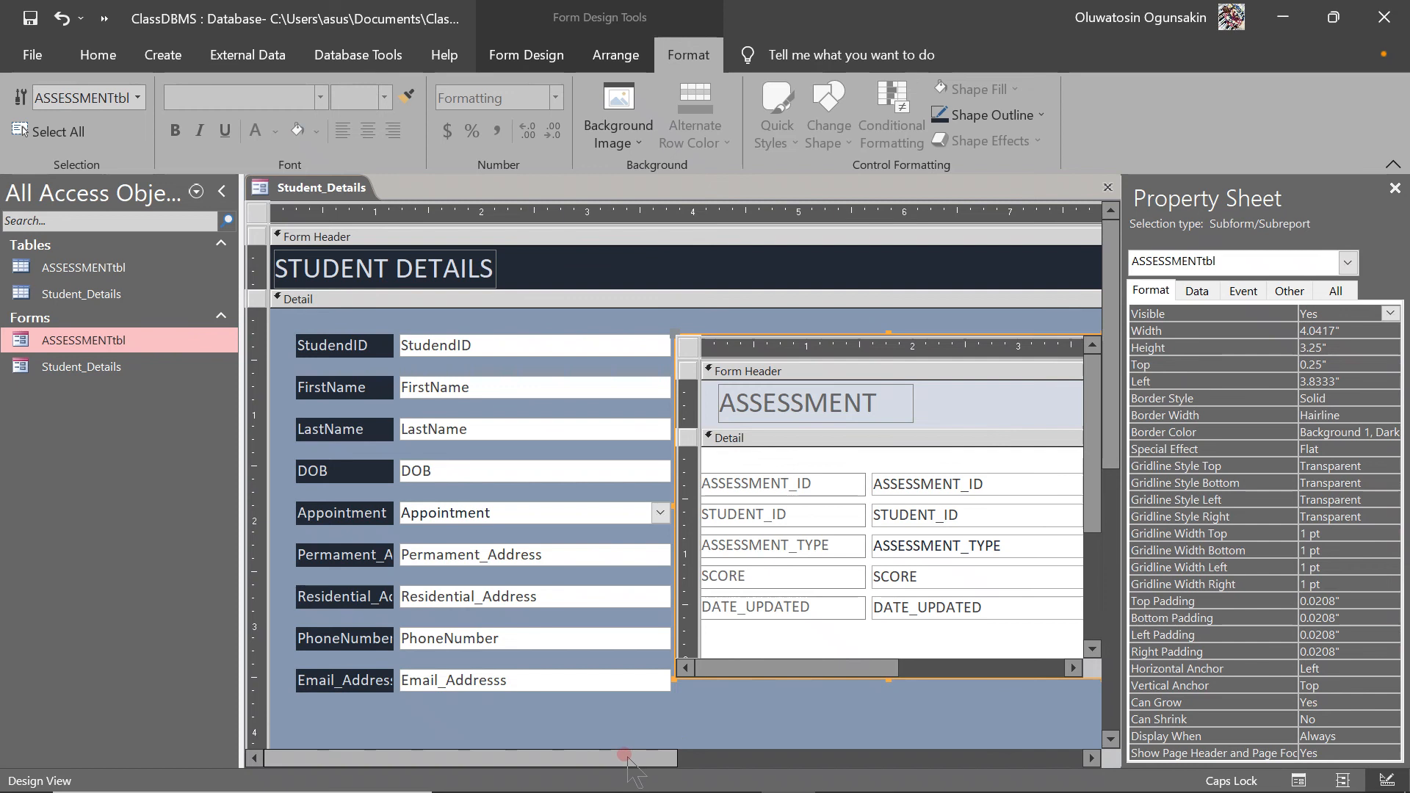
pyautogui.click(767, 752)
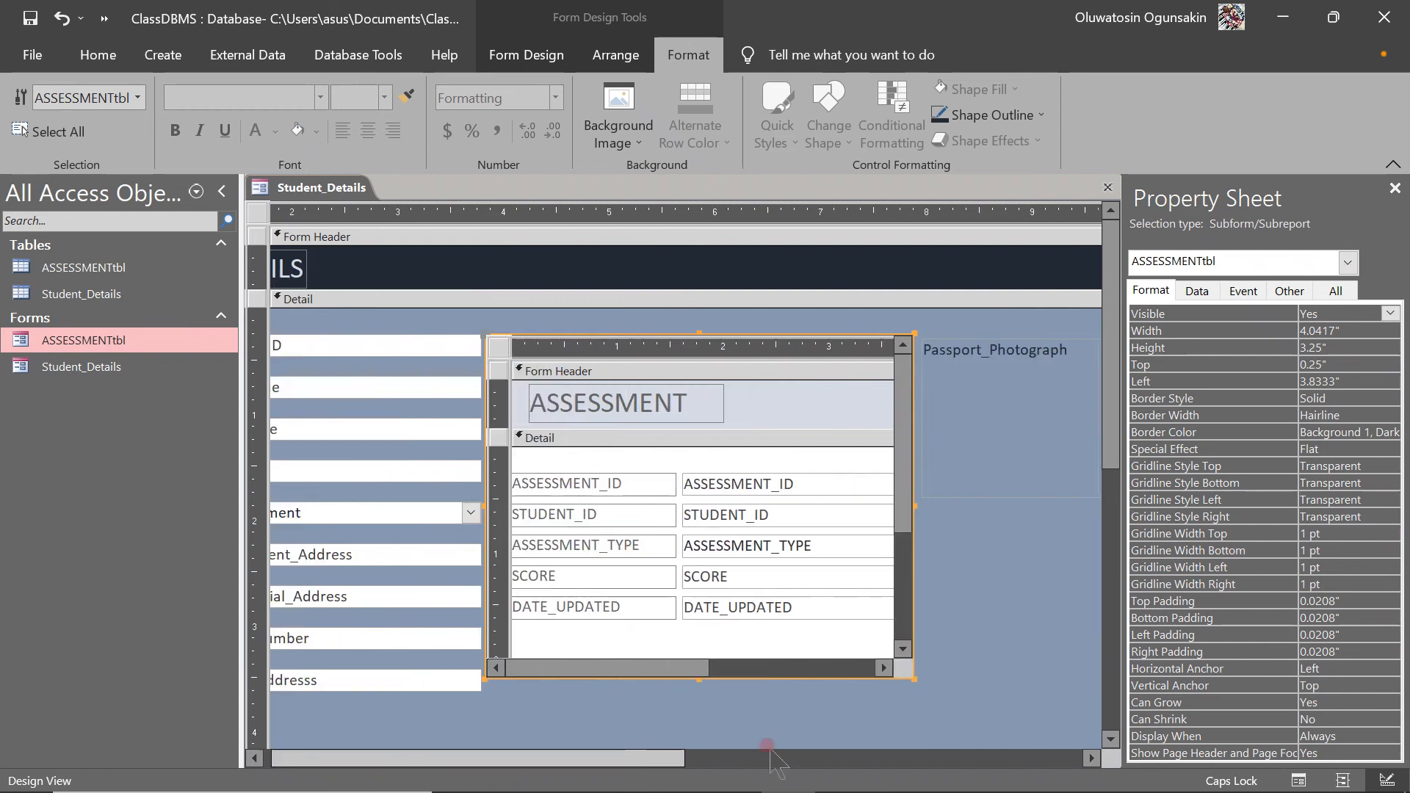
pyautogui.click(691, 366)
pyautogui.click(973, 90)
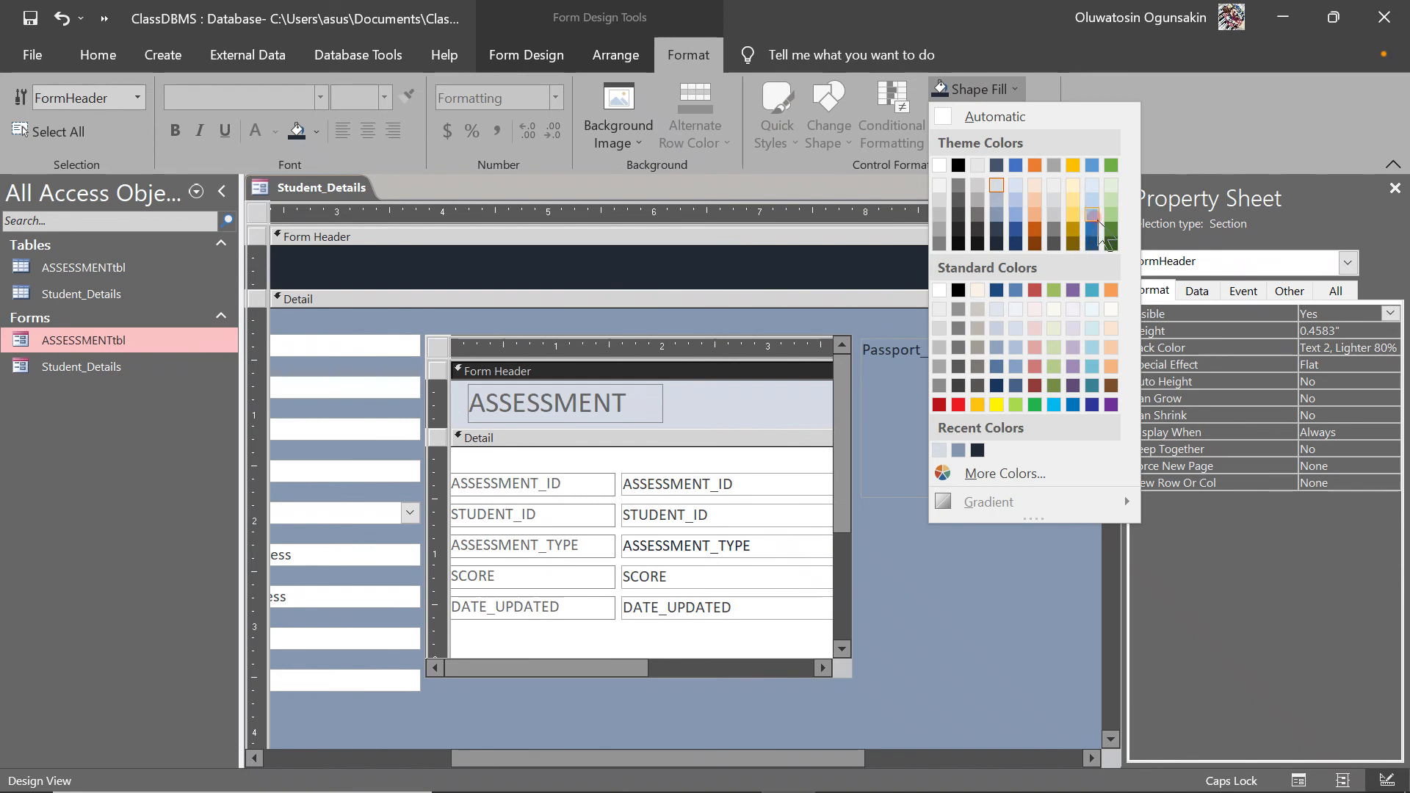
pyautogui.click(1111, 244)
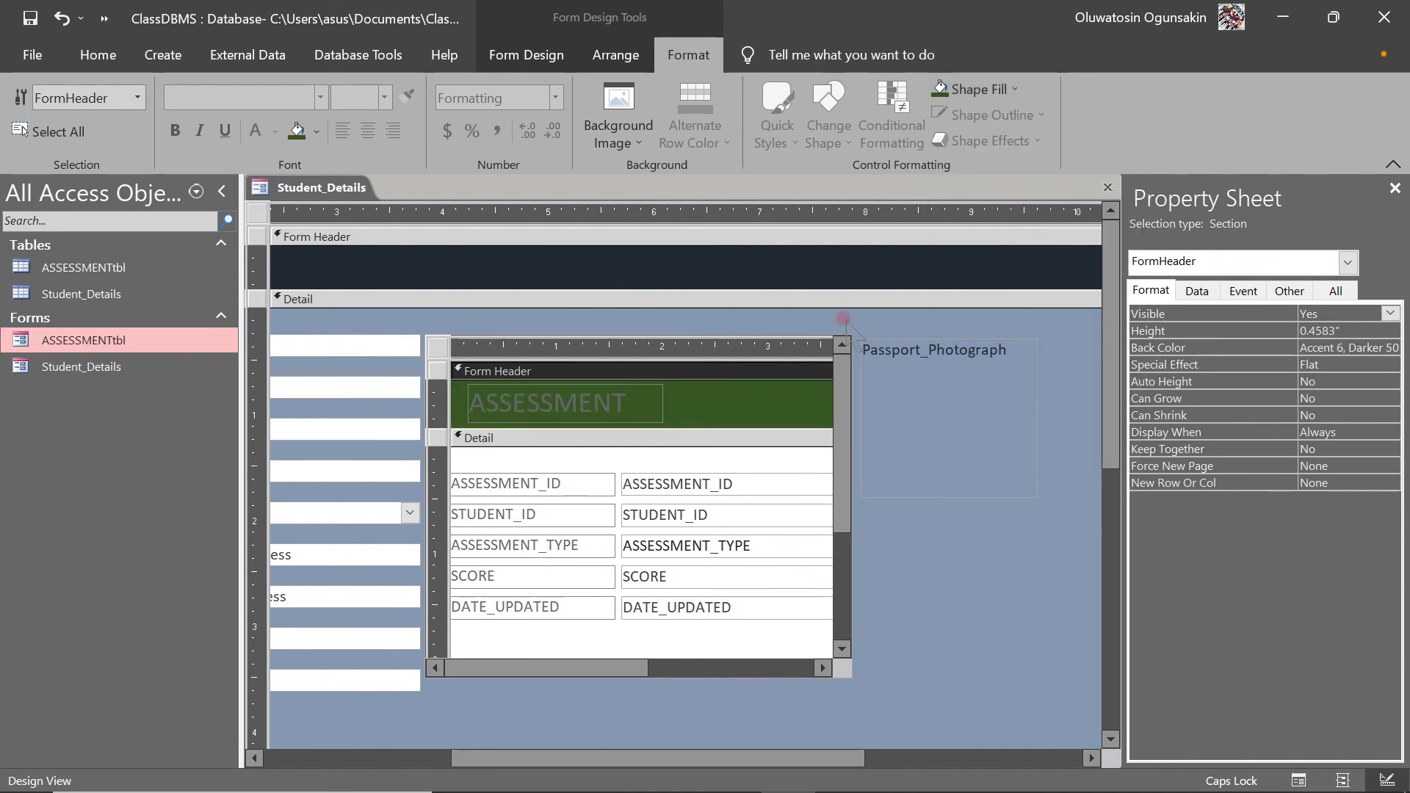
# Step: Set the ASSESSMENT subform title's font colour to Accent 6, Lighter 80%
pyautogui.click(623, 406)
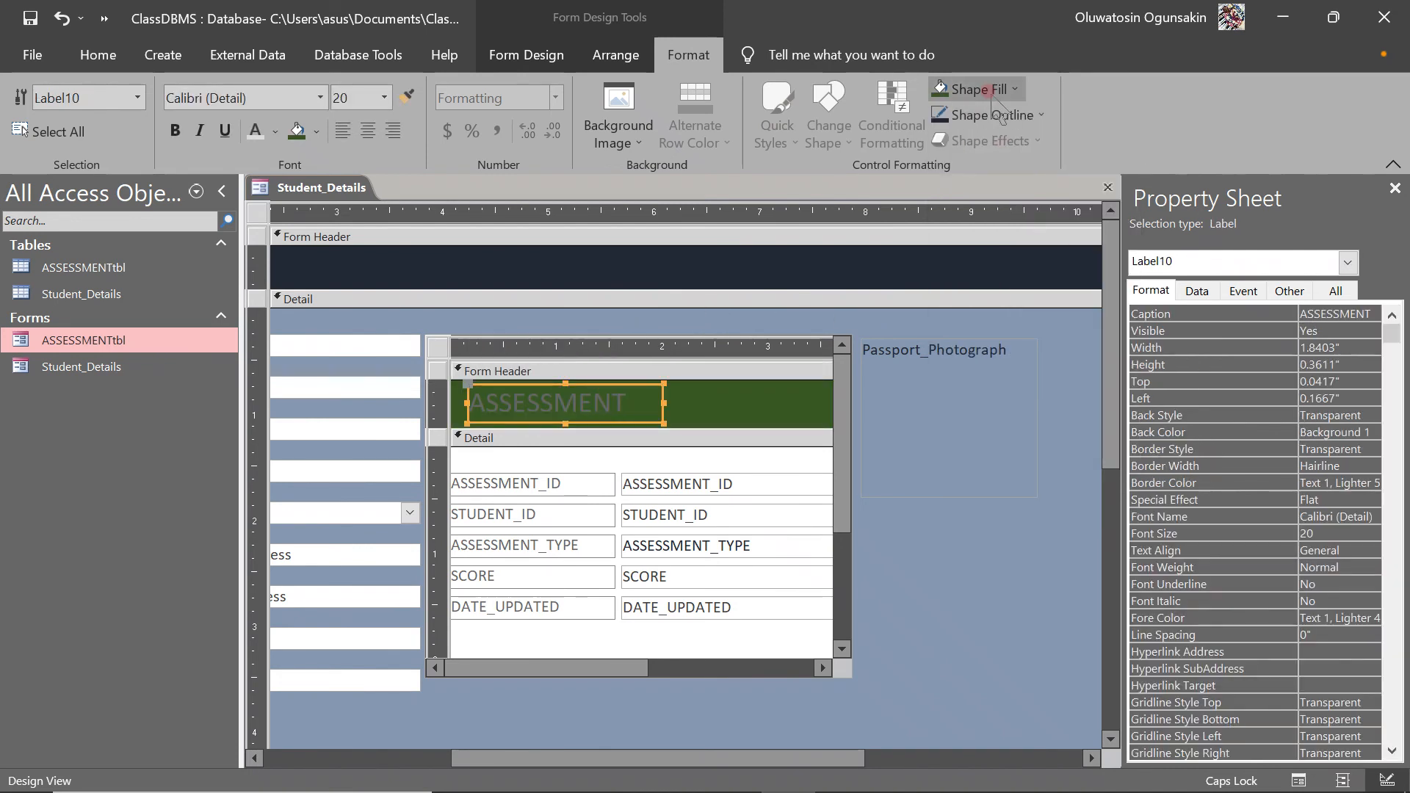
pyautogui.click(276, 131)
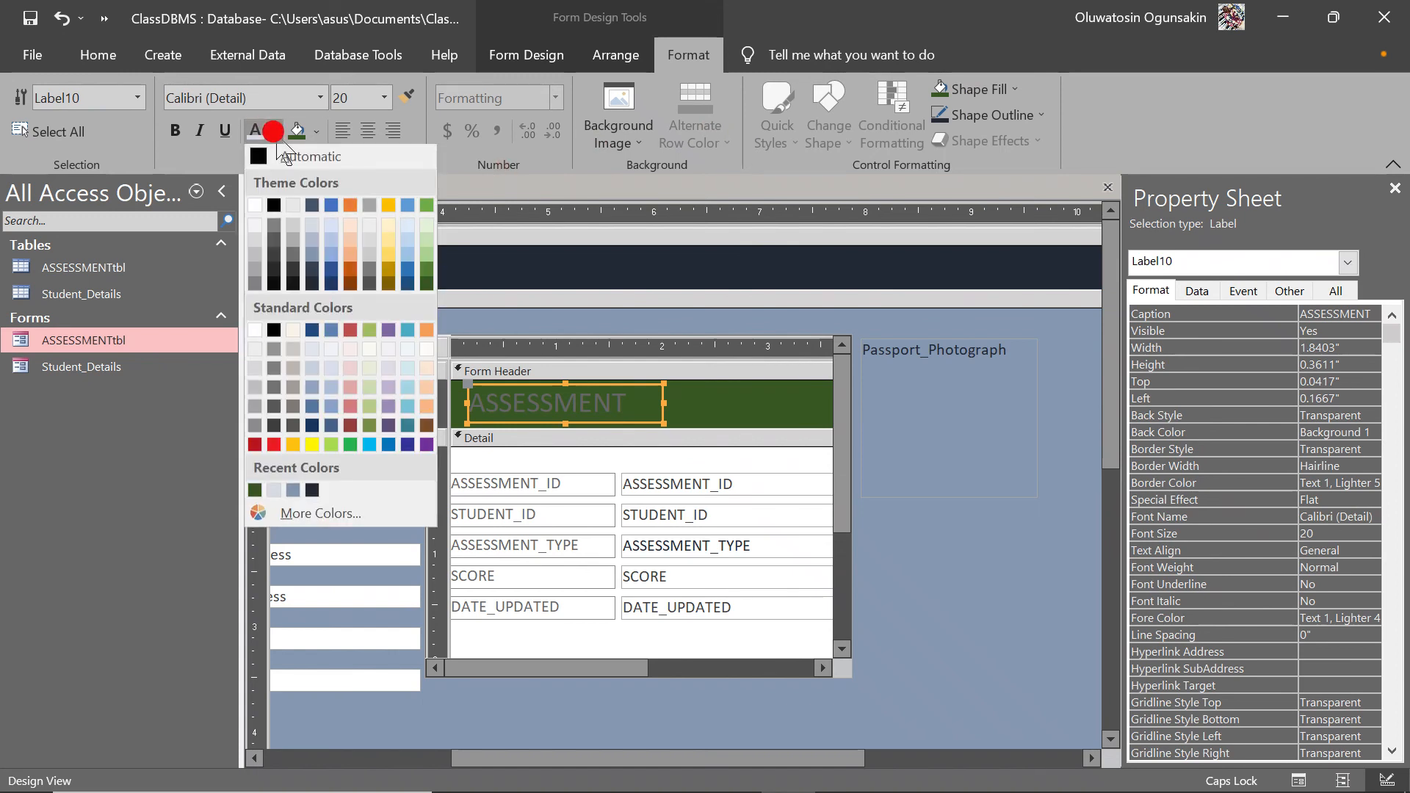
pyautogui.click(425, 228)
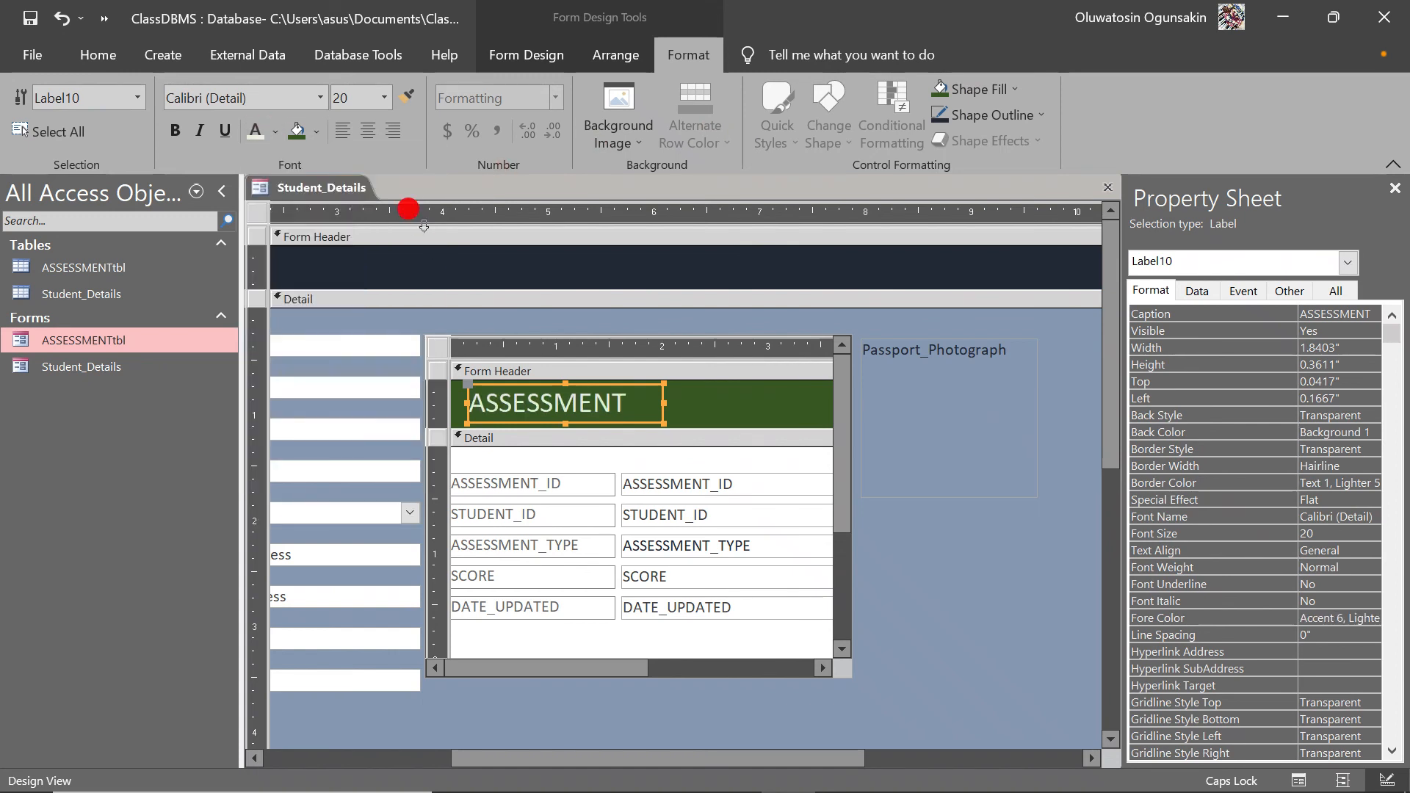
# Step: Fill the ASSESSMENT subform's Detail section with Accent 6, Lighter 40%
pyautogui.click(602, 441)
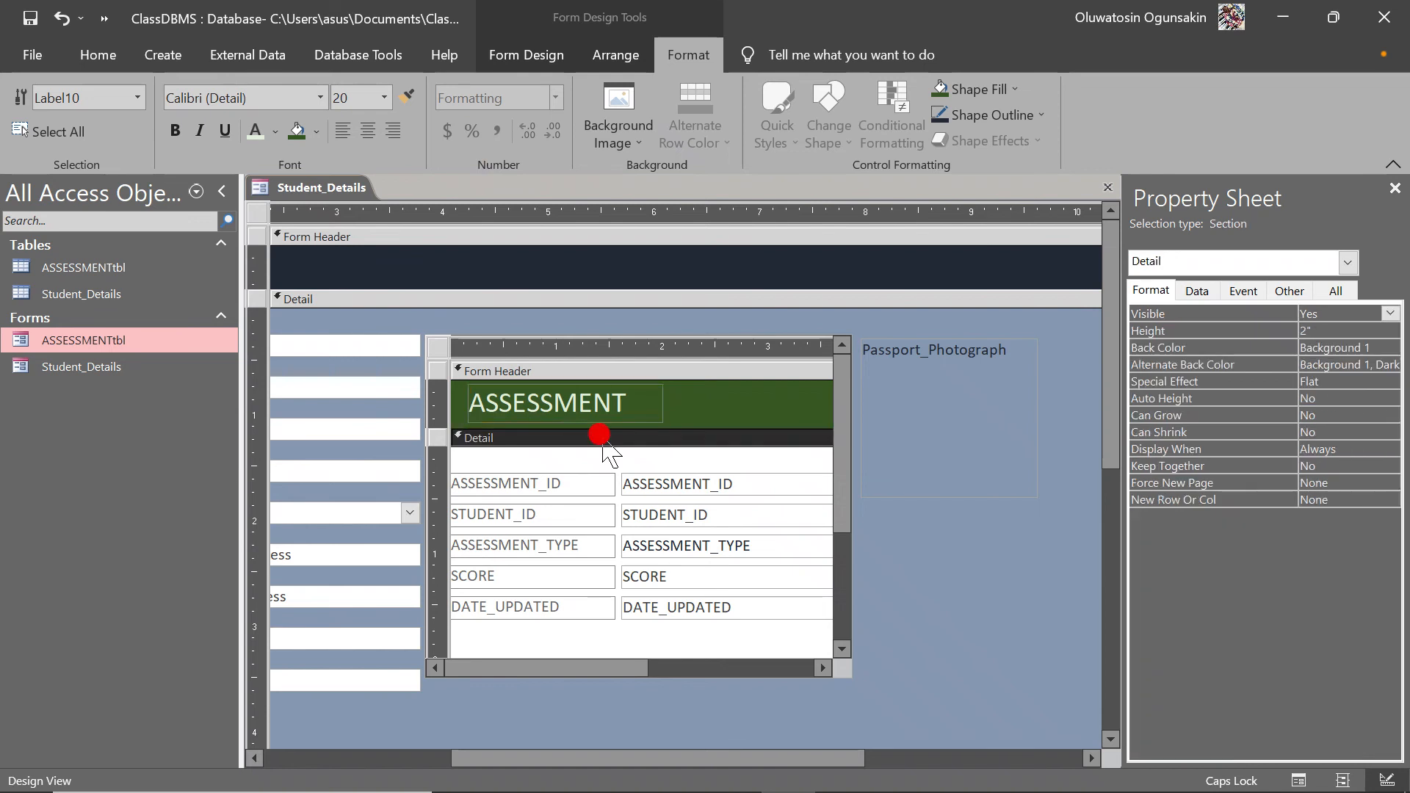
pyautogui.click(995, 89)
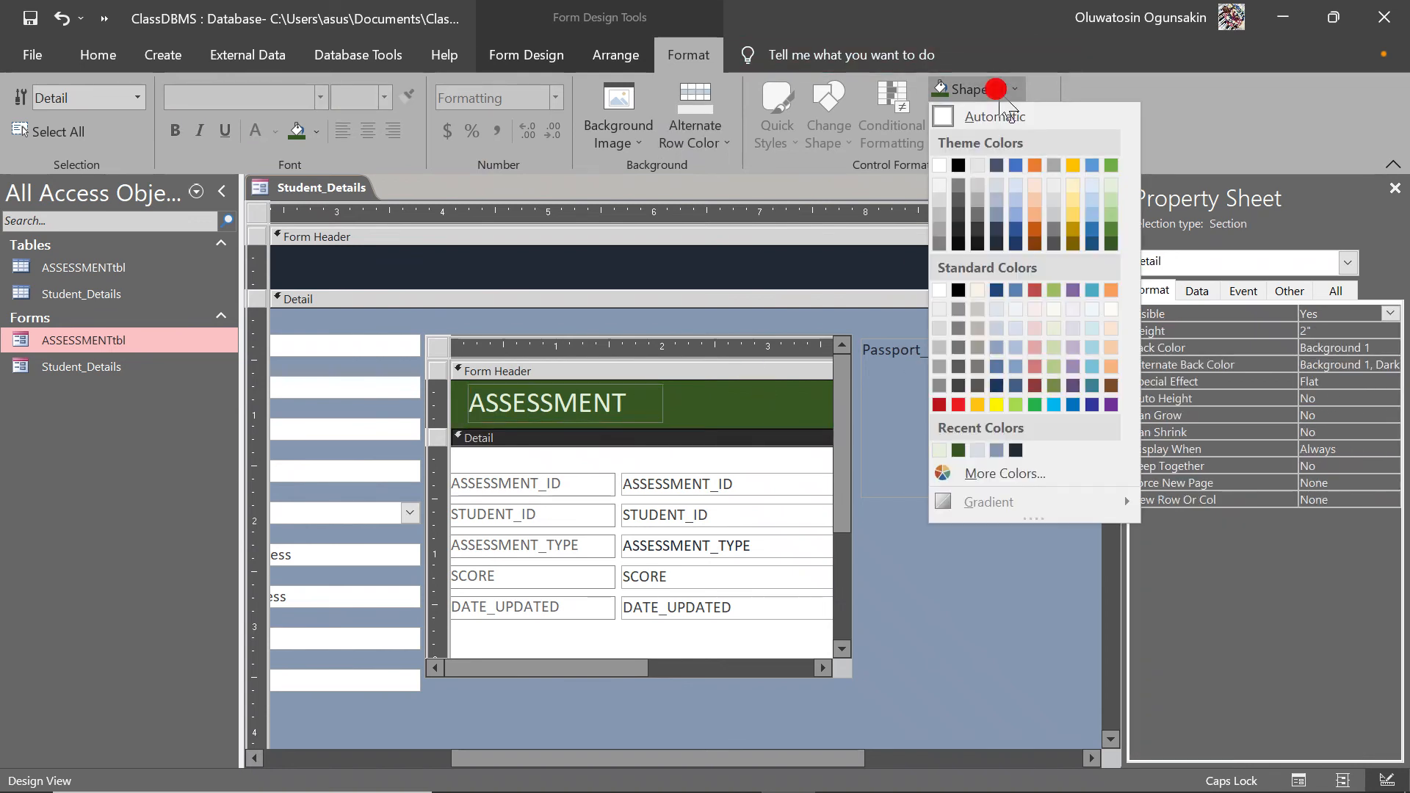
pyautogui.click(1110, 213)
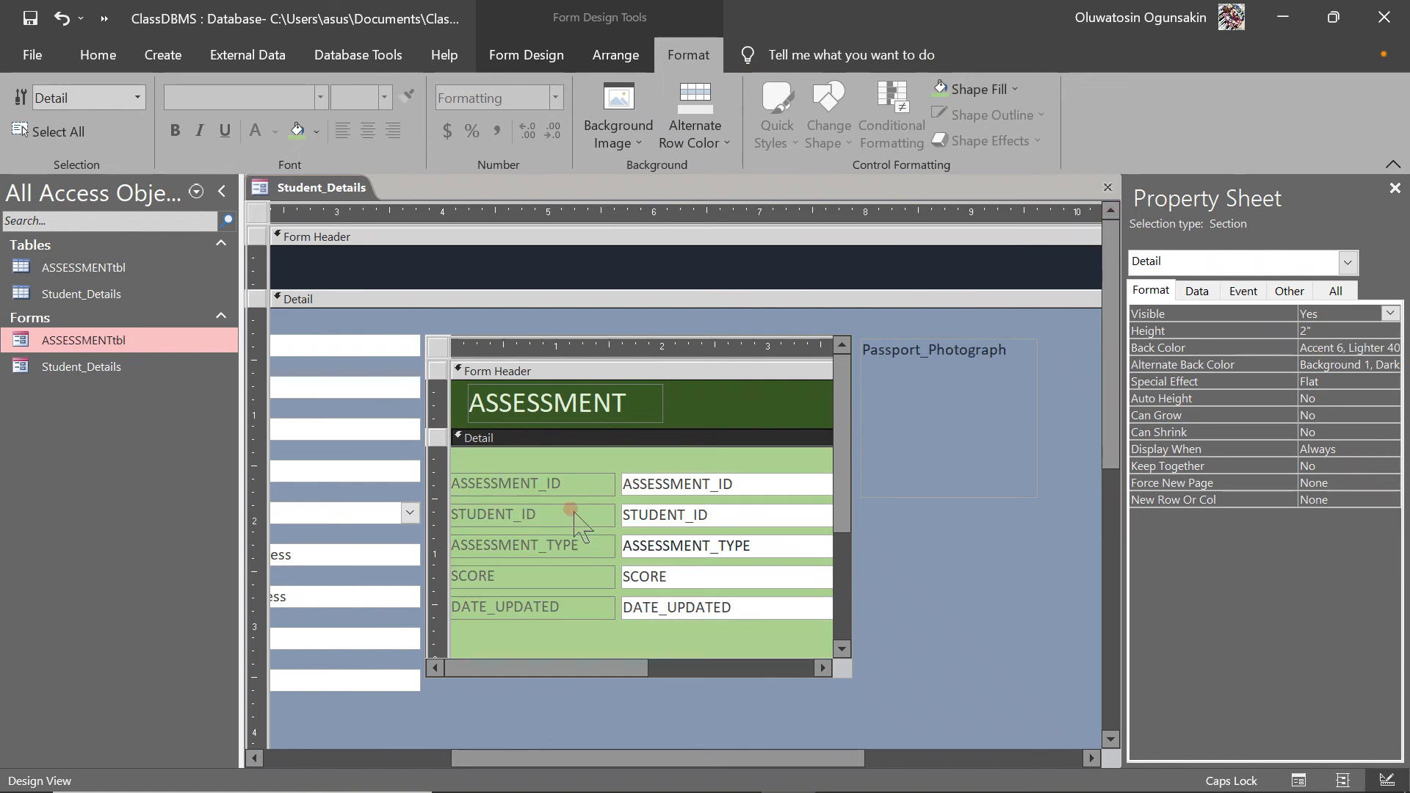
# Step: Give all the ASSESSMENT subform field labels a dark green #375623 fill and bold text in Accent 6, Lighter 80%
pyautogui.moveTo(518, 448); pyautogui.dragTo(534, 649)
pyautogui.click(976, 88)
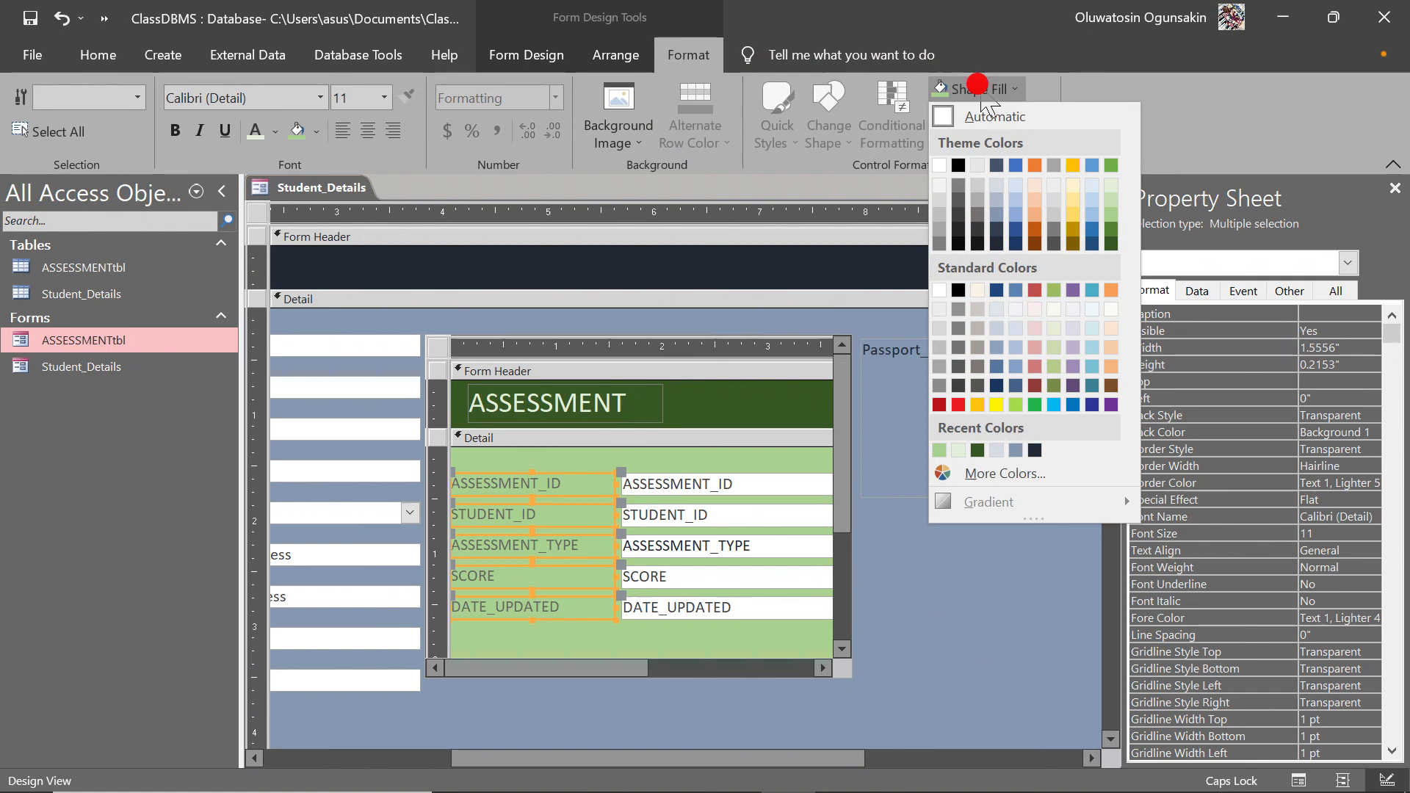
pyautogui.click(977, 450)
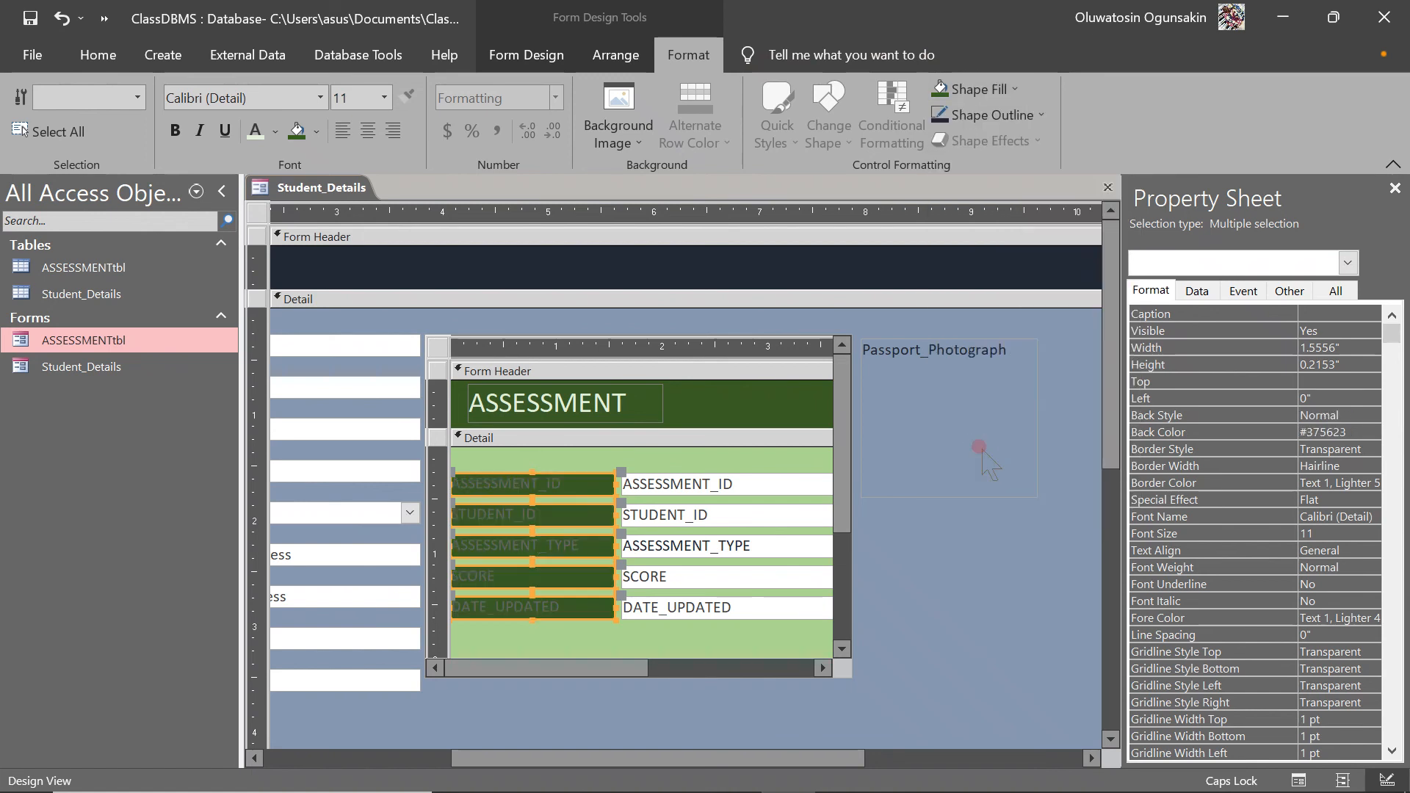
pyautogui.click(260, 141)
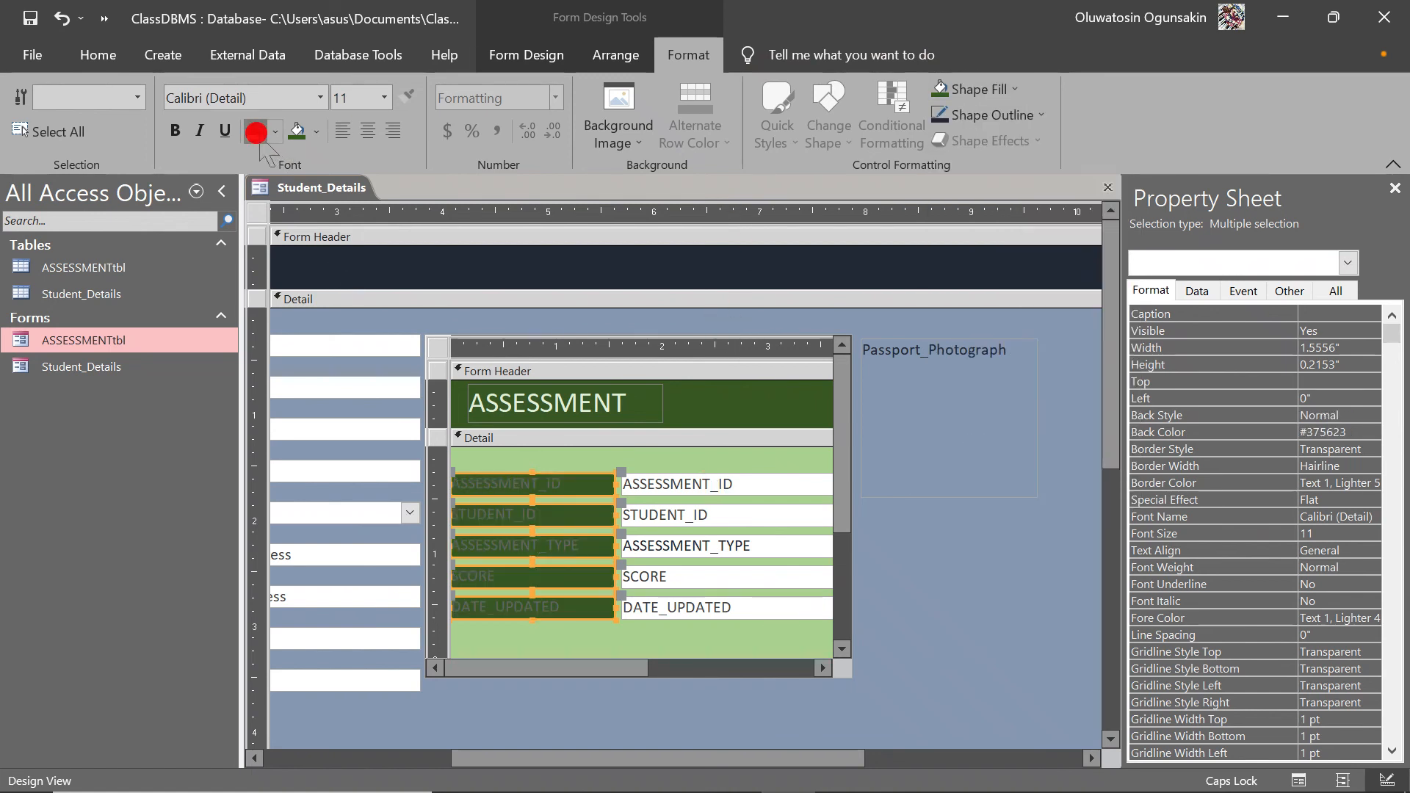
pyautogui.click(175, 130)
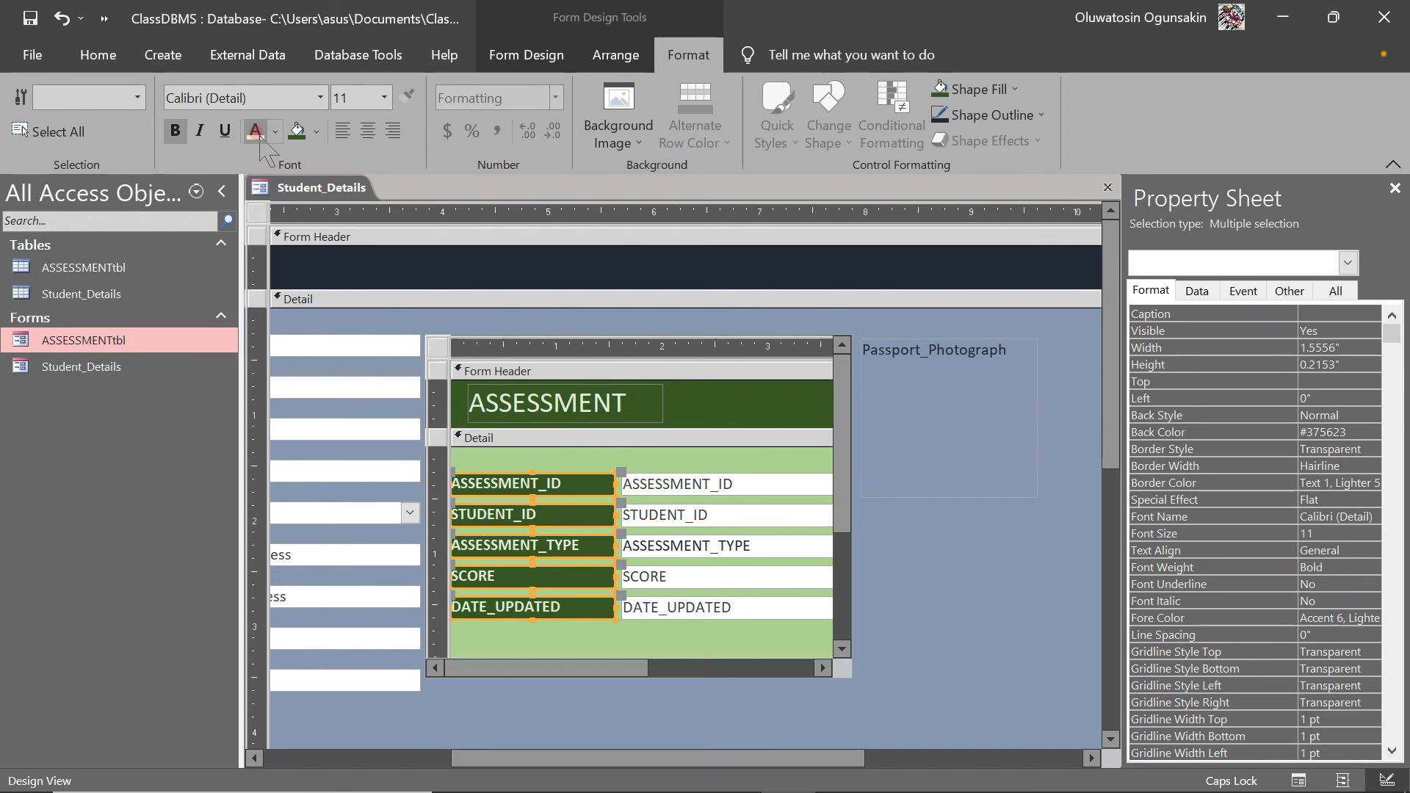
pyautogui.click(741, 455)
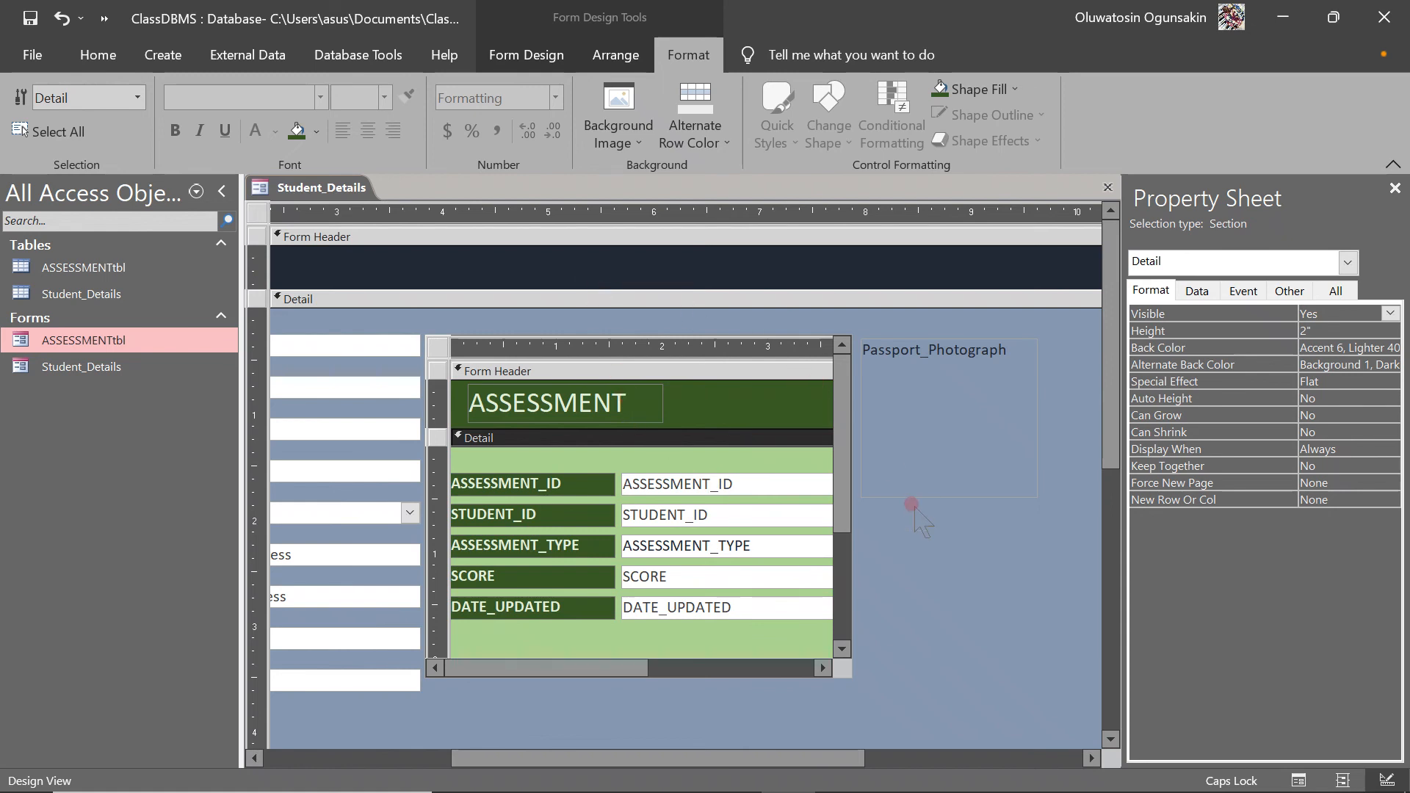
# Step: Fill the Passport_Photograph attachment control with the recently used dark blue-grey of the main form's header
pyautogui.click(944, 645)
pyautogui.click(918, 453)
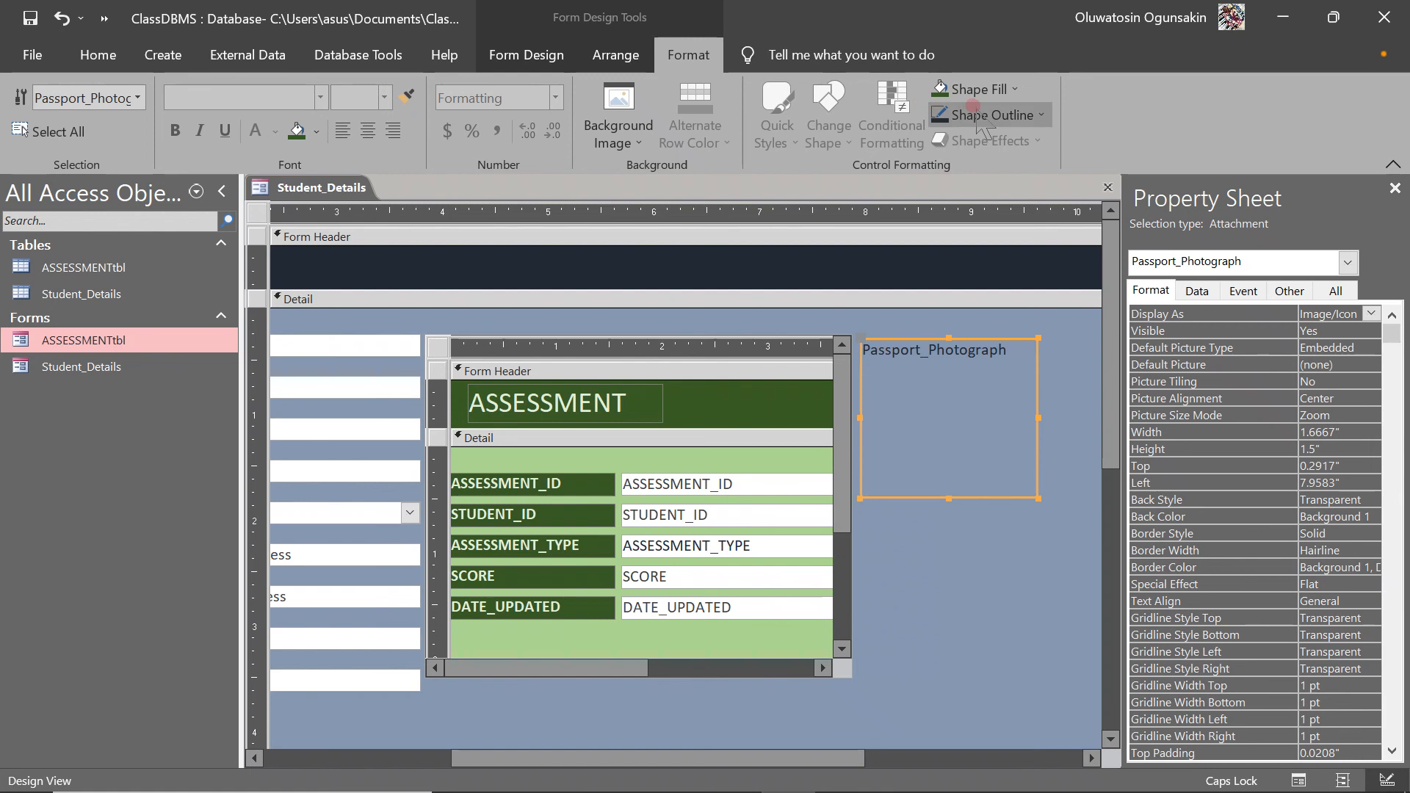
pyautogui.click(977, 90)
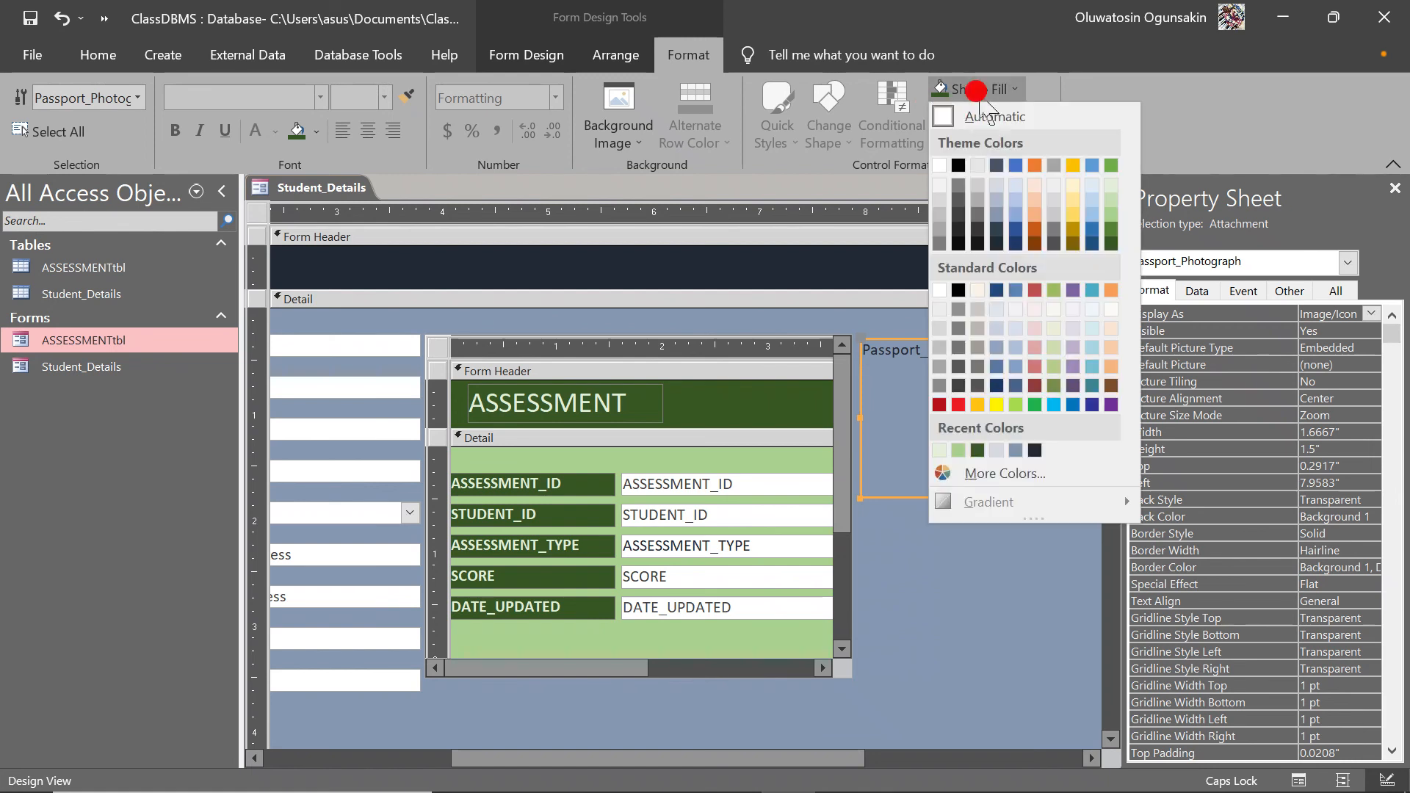
pyautogui.click(1034, 449)
pyautogui.click(989, 549)
# Step: Check the restyled Student_Details form in Form View and return to Design View
pyautogui.moveTo(873, 749); pyautogui.dragTo(657, 784)
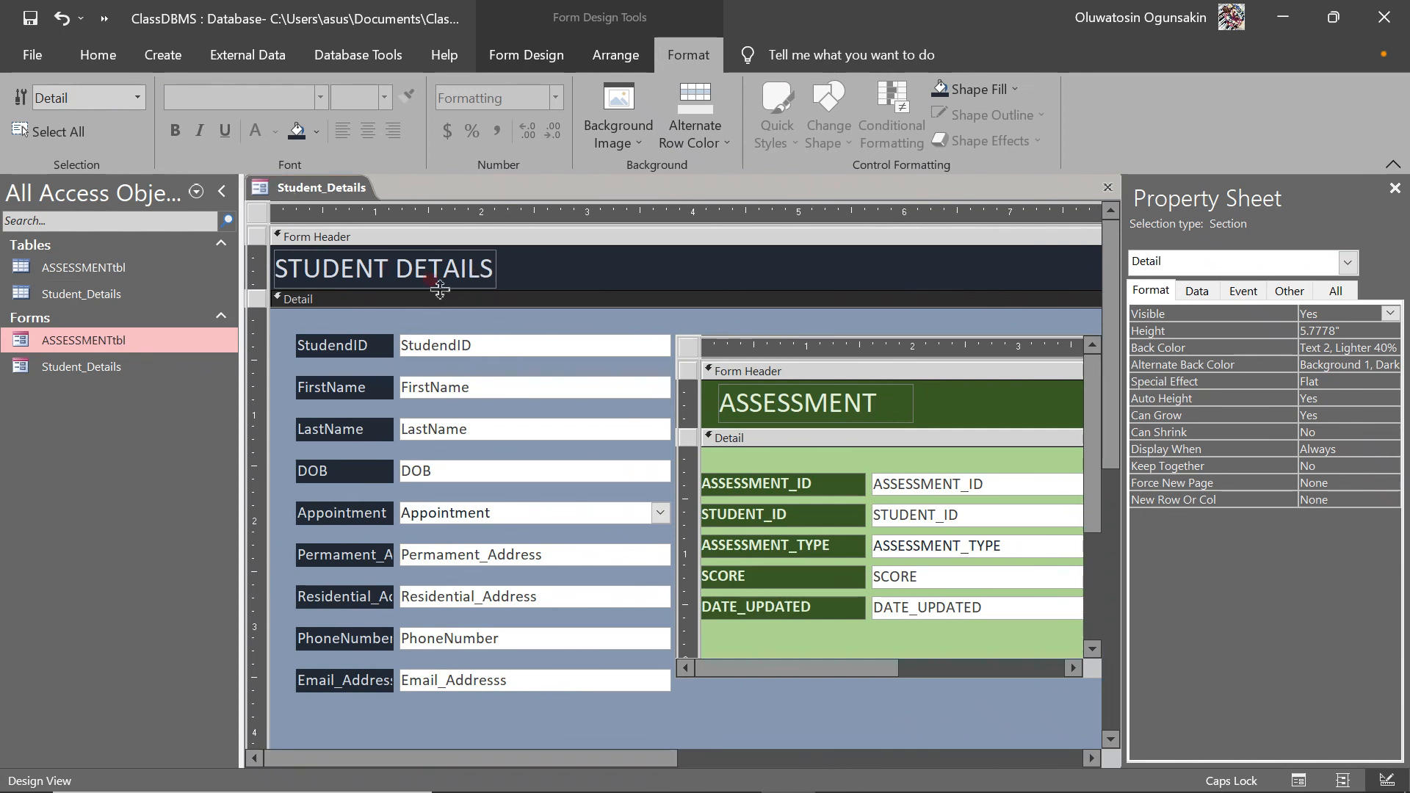
pyautogui.click(98, 55)
pyautogui.click(30, 99)
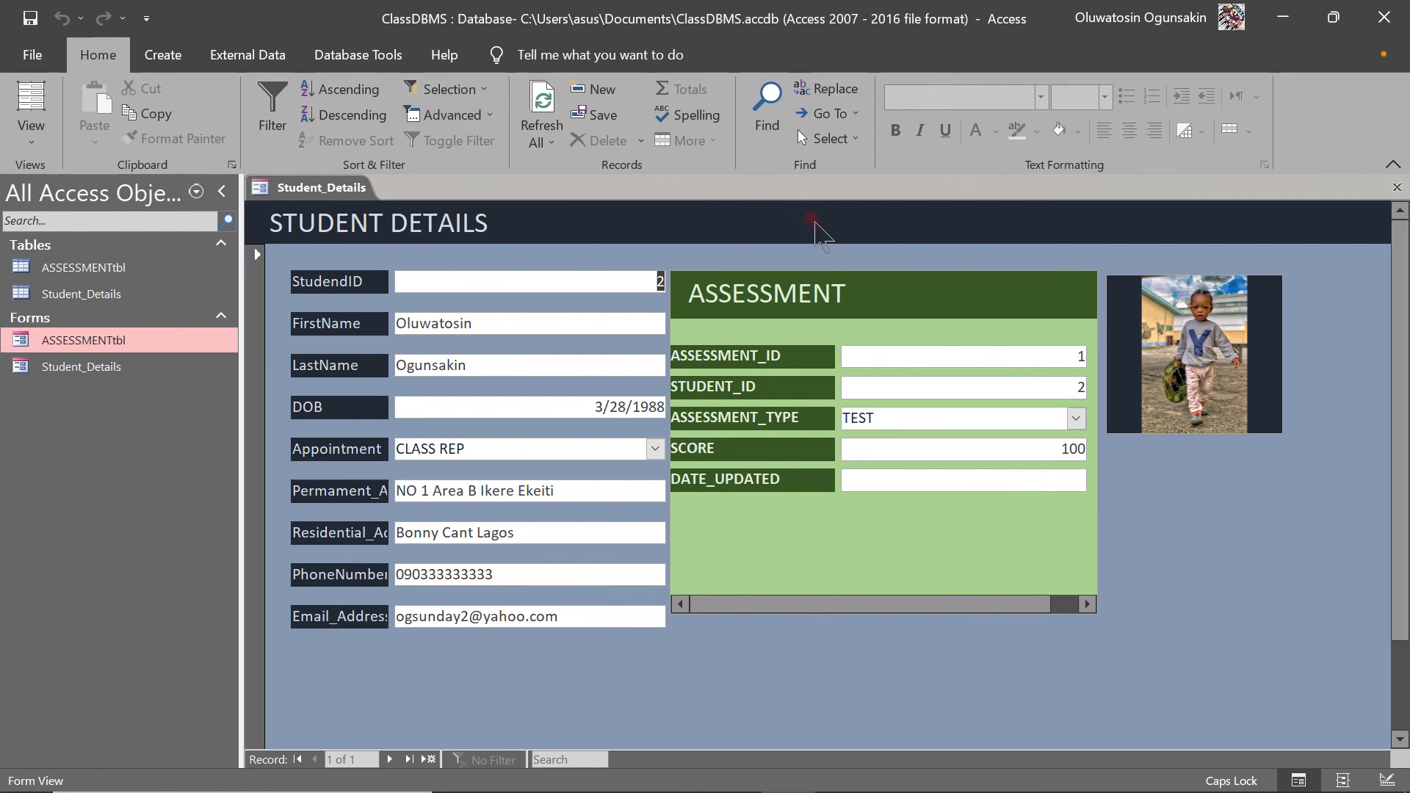
pyautogui.rightClick(851, 255)
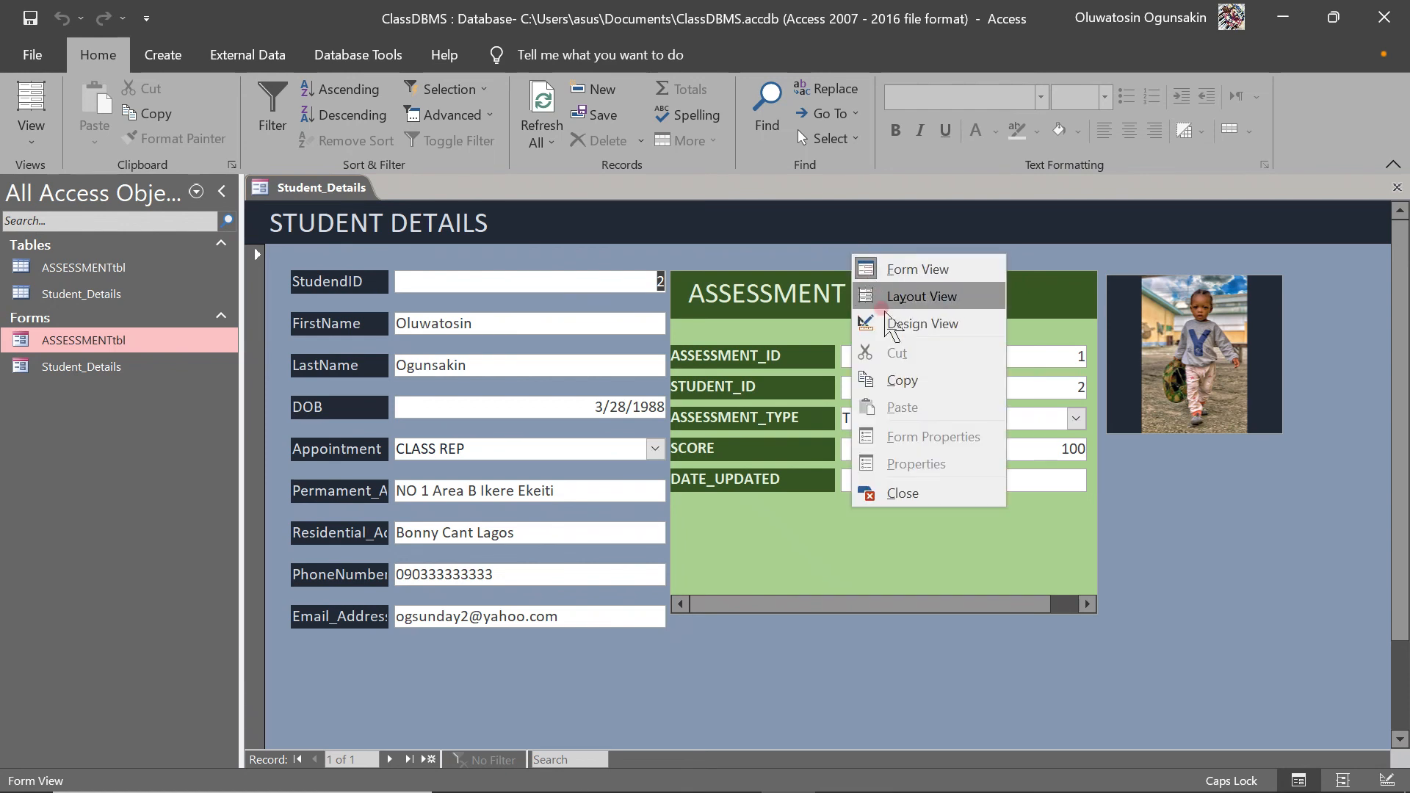
pyautogui.click(886, 317)
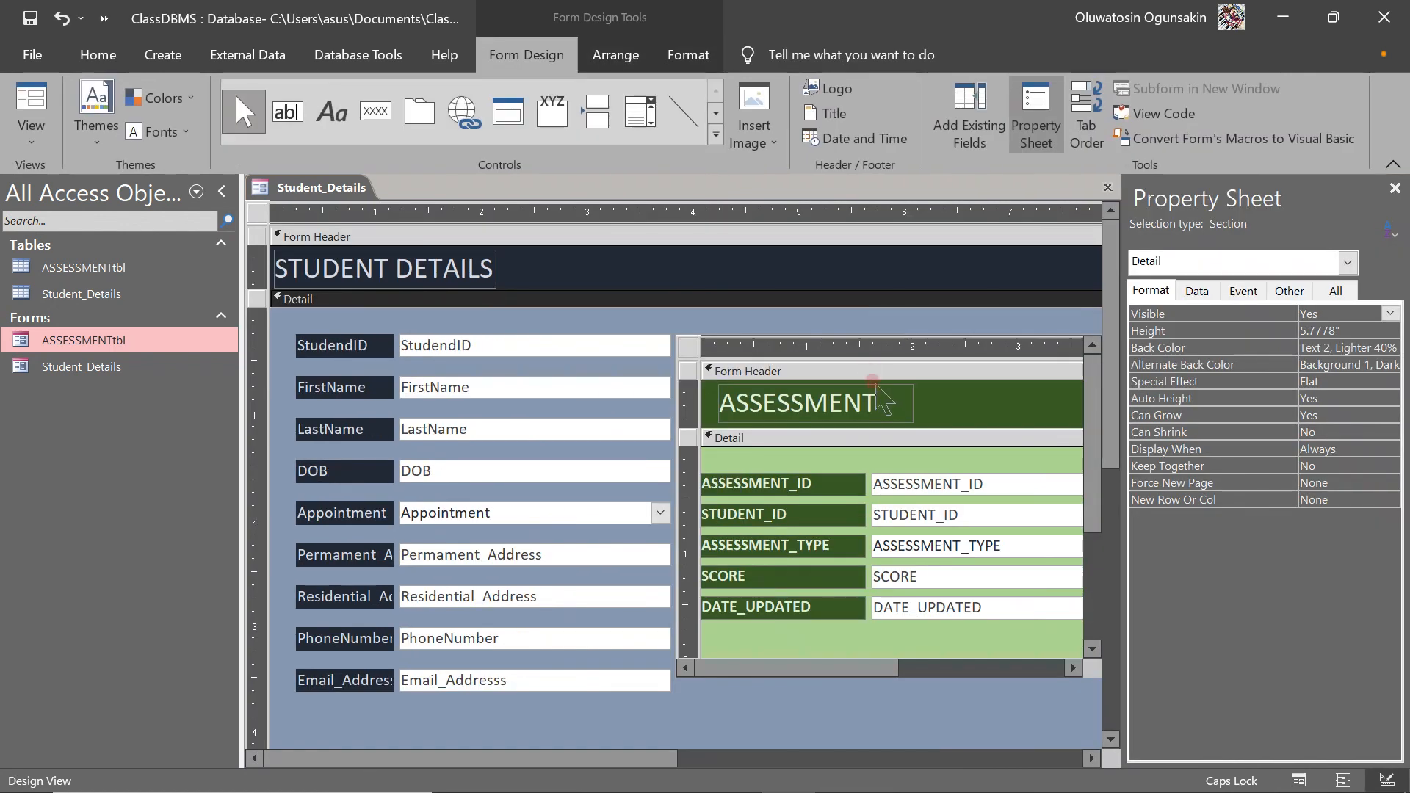
# Step: Fill the ASSESSMENT subform's Form Header section with Accent 1, Darker 50%
pyautogui.click(922, 392)
pyautogui.click(919, 371)
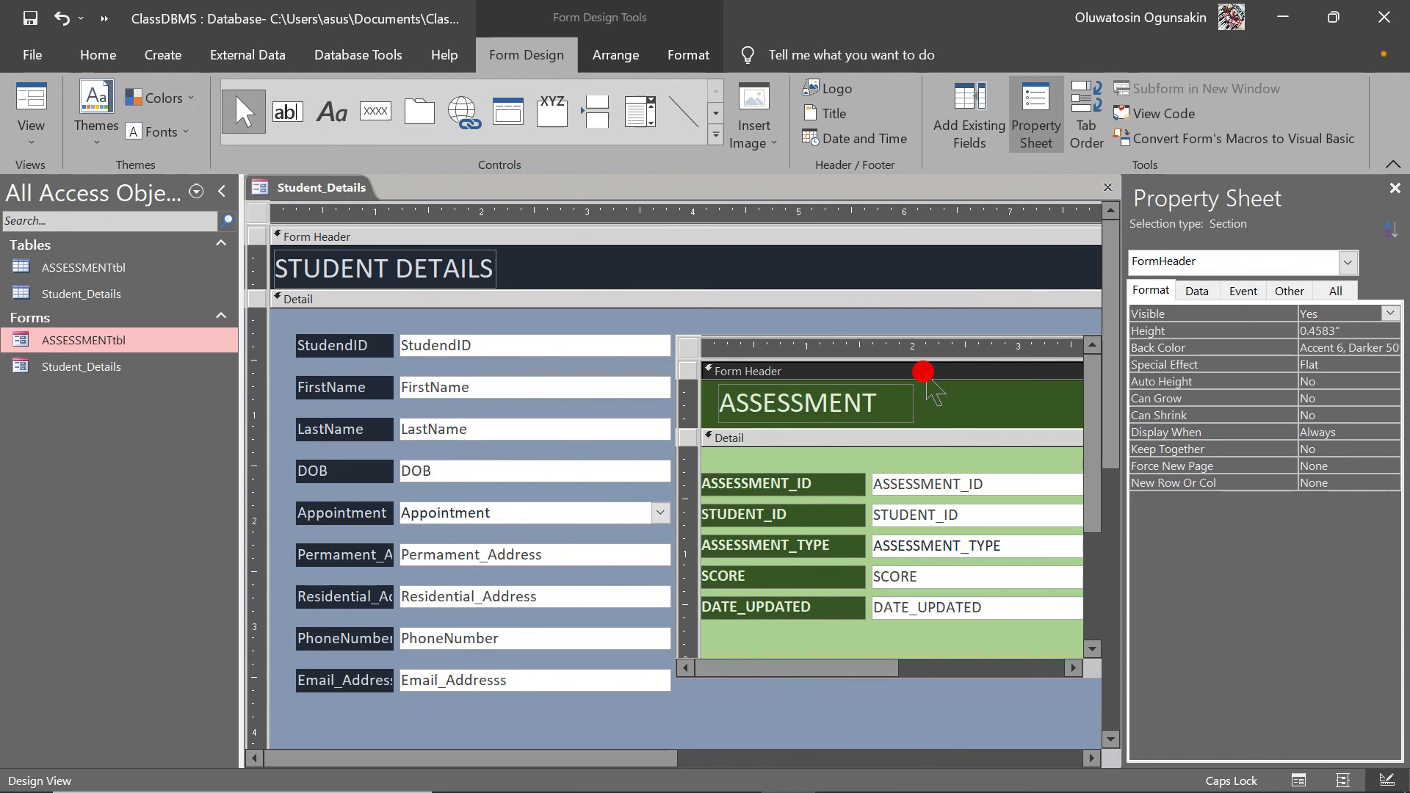
pyautogui.click(715, 56)
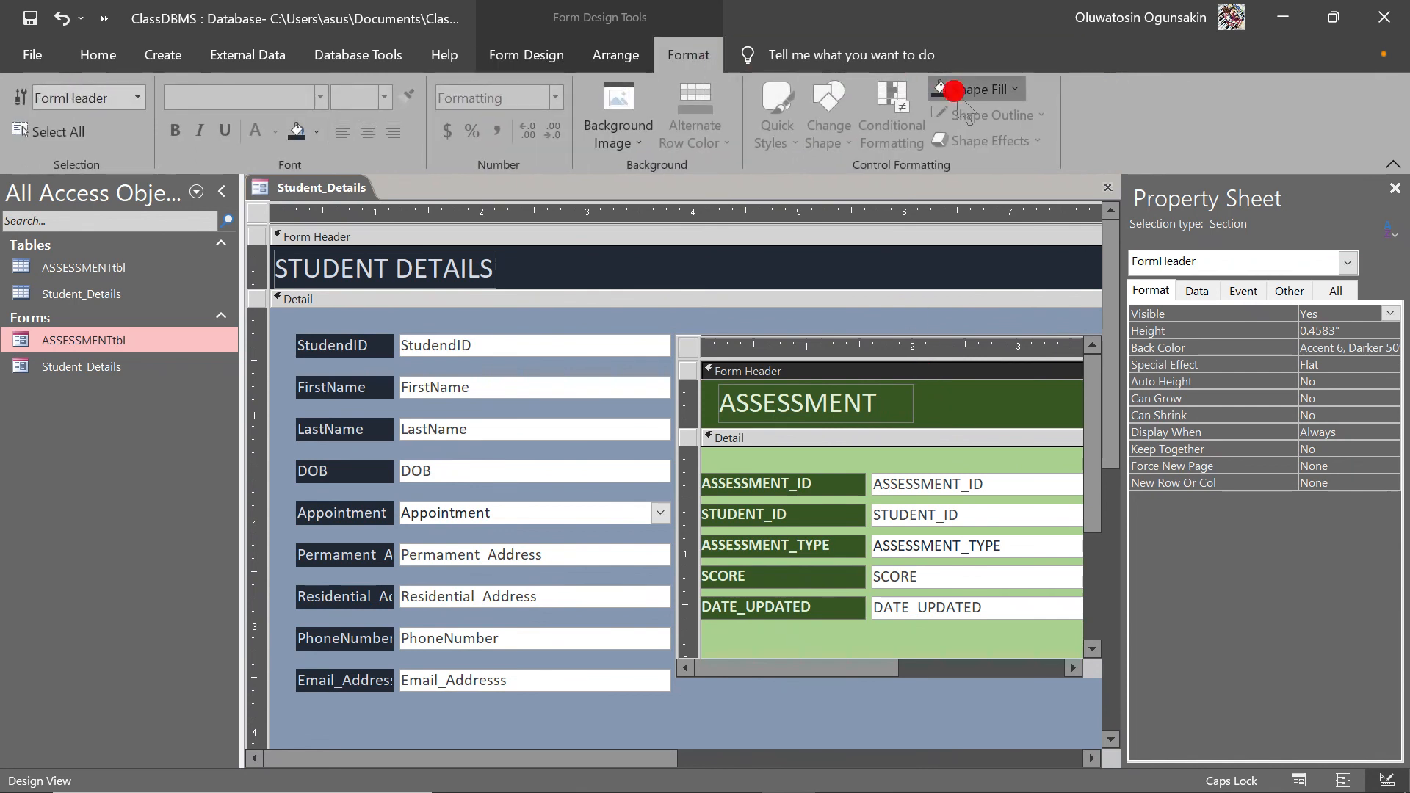
pyautogui.click(966, 88)
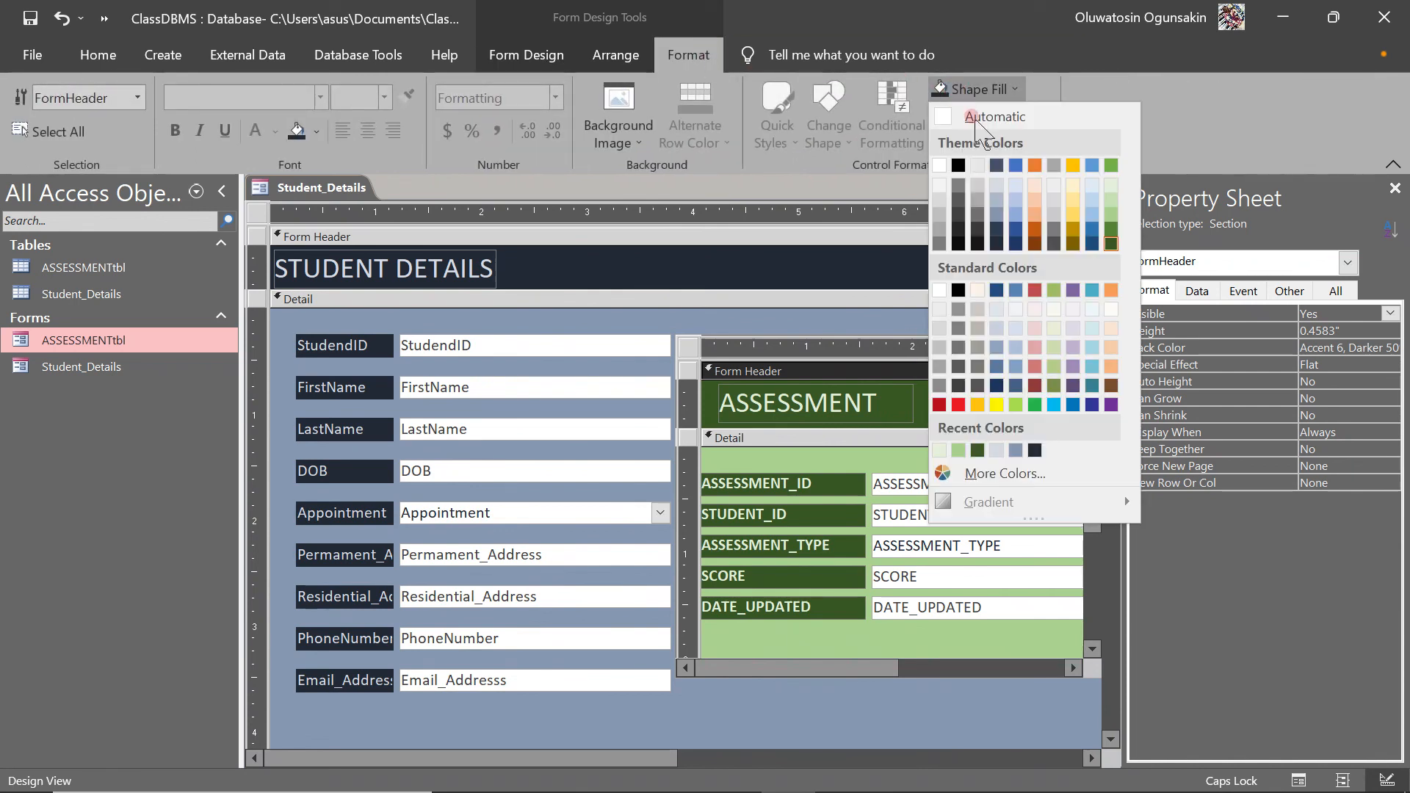
pyautogui.click(1014, 243)
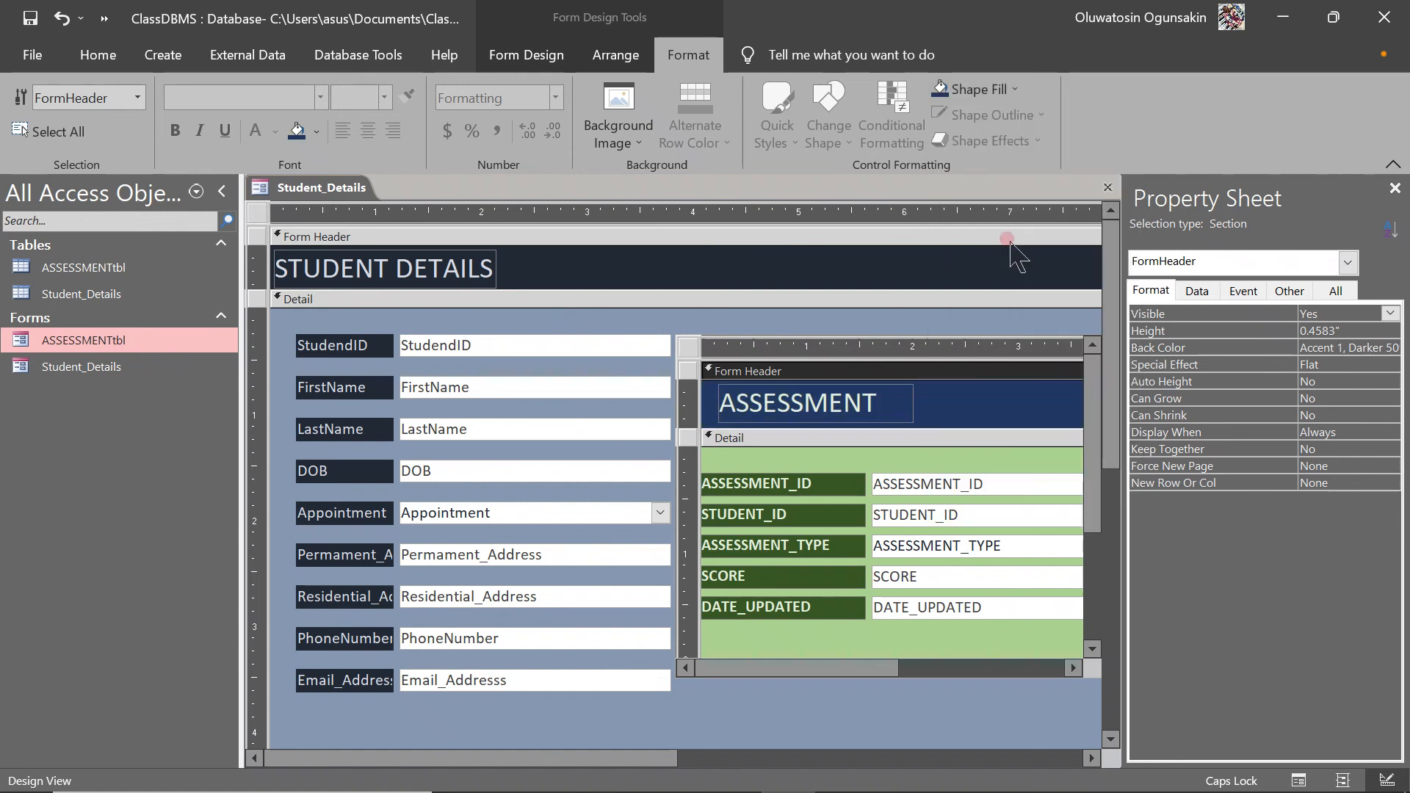
# Step: Fill the ASSESSMENT subform's Detail section with Accent 1, Lighter 40%
pyautogui.click(928, 438)
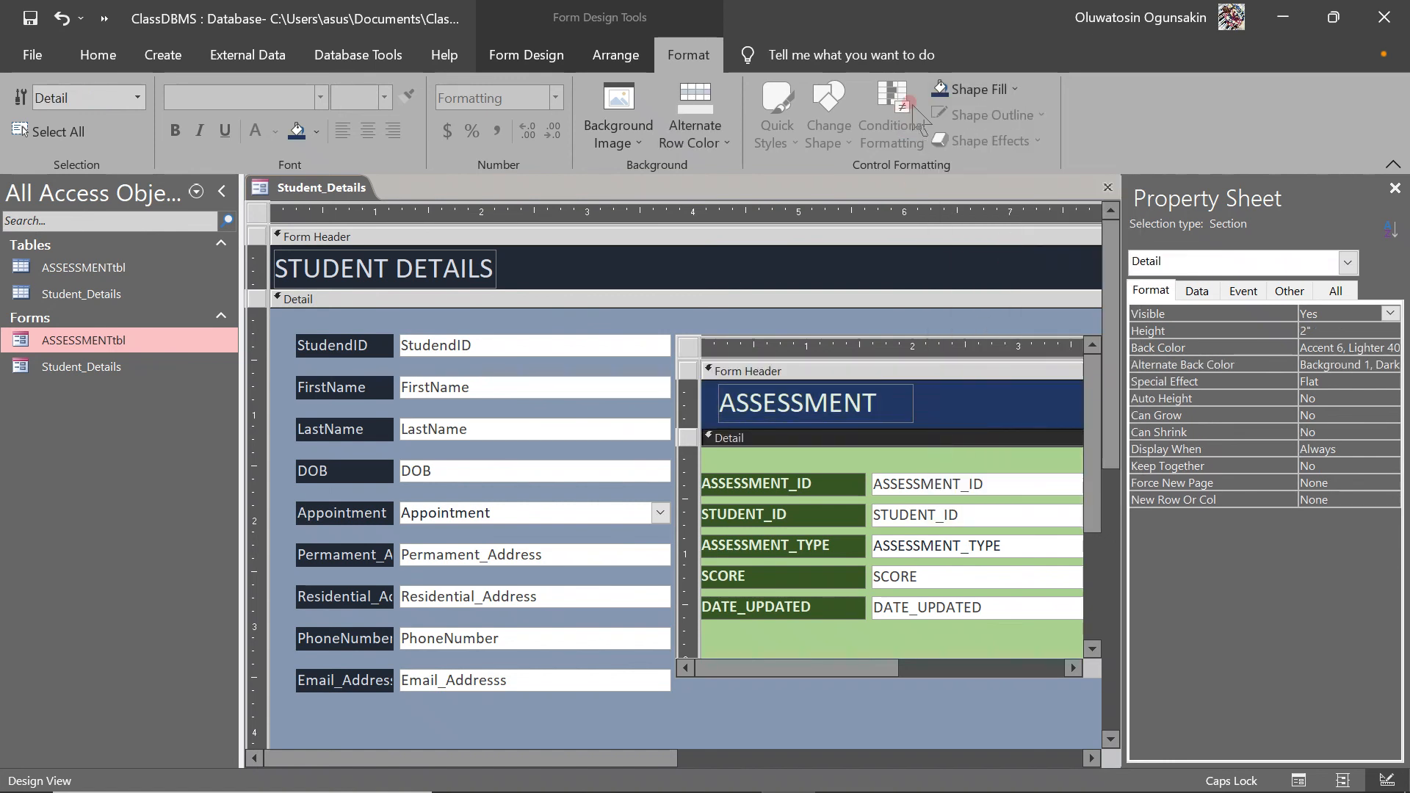
pyautogui.click(947, 89)
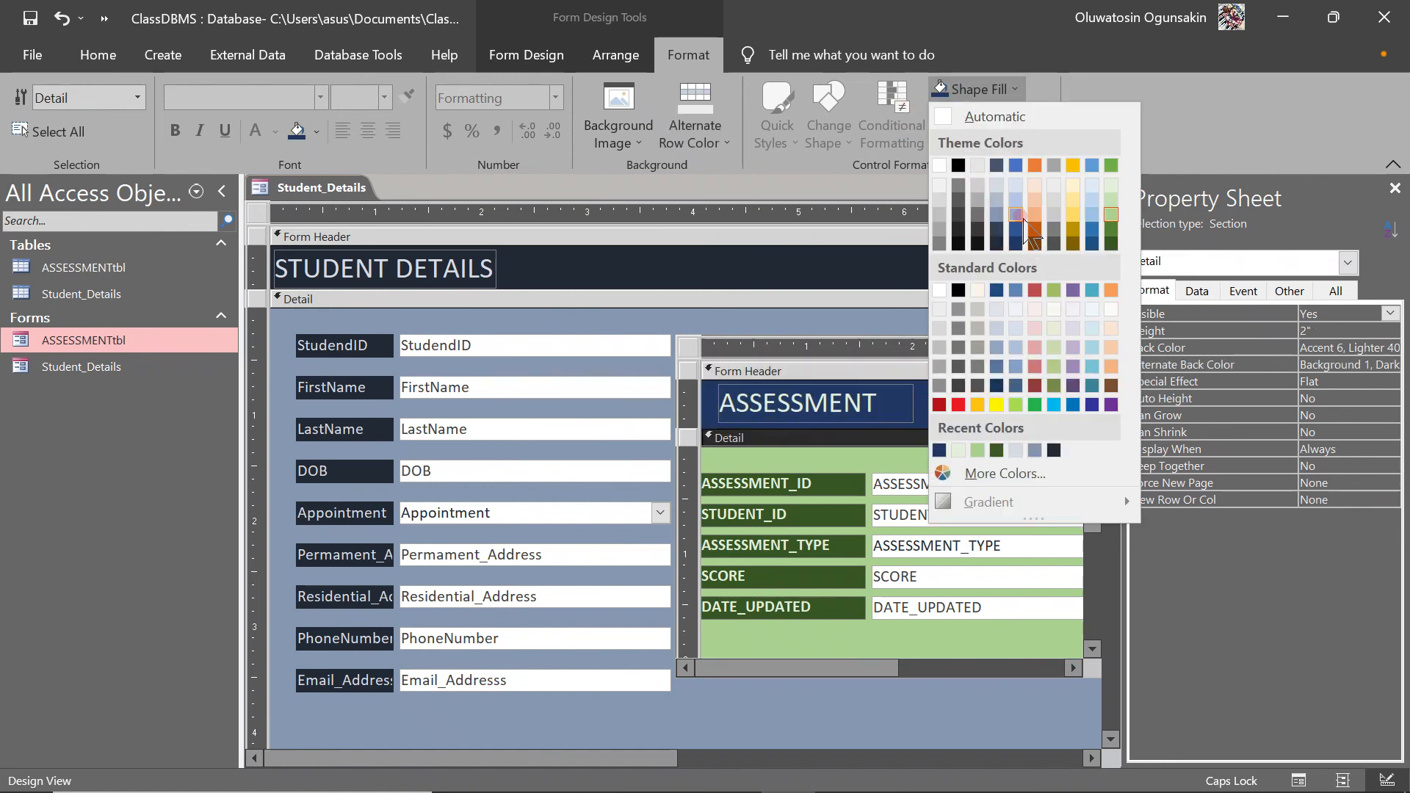
pyautogui.click(1016, 214)
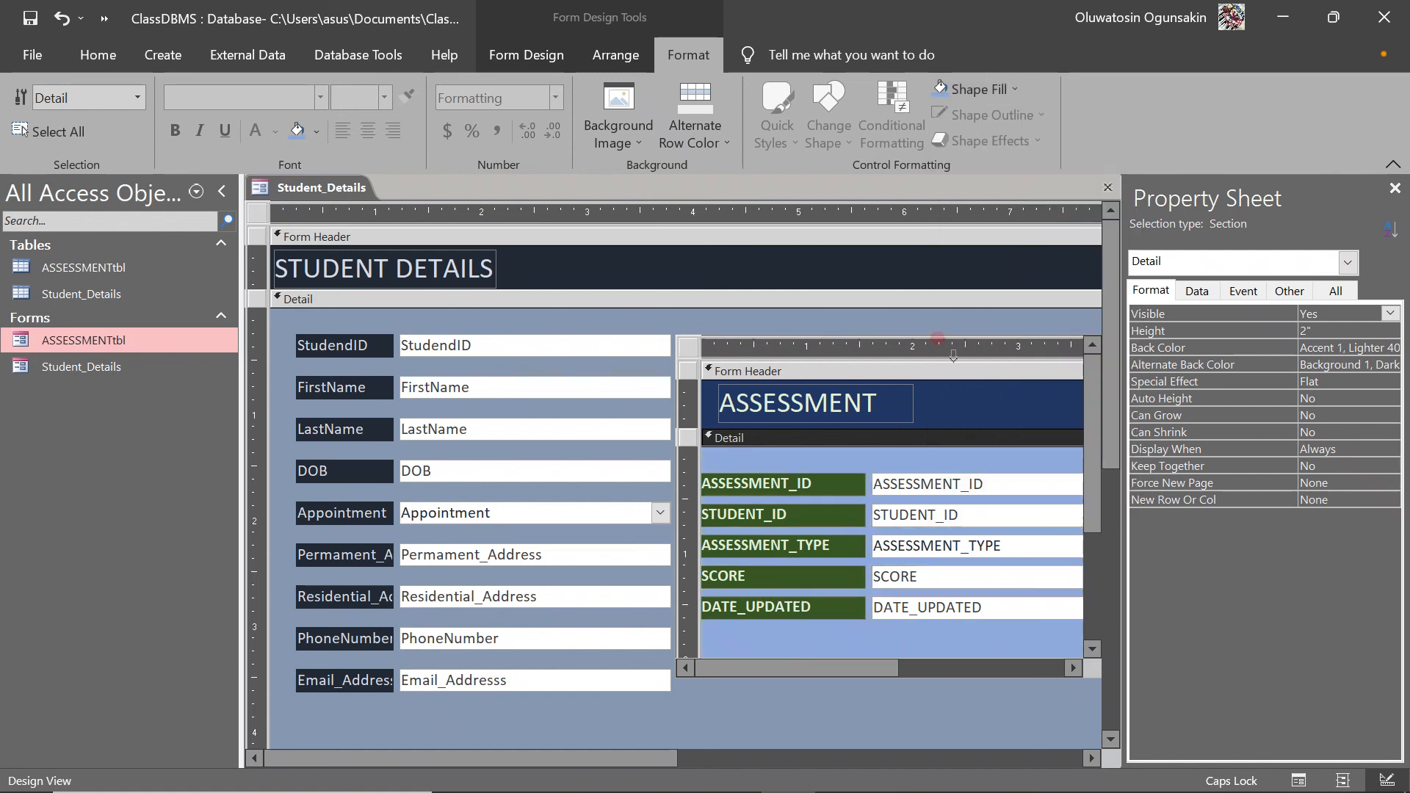
# Step: Give all the ASSESSMENT subform field labels a dark blue #1F3864 fill and Accent 1, Lighter 80% font colour
pyautogui.moveTo(733, 464); pyautogui.dragTo(757, 648)
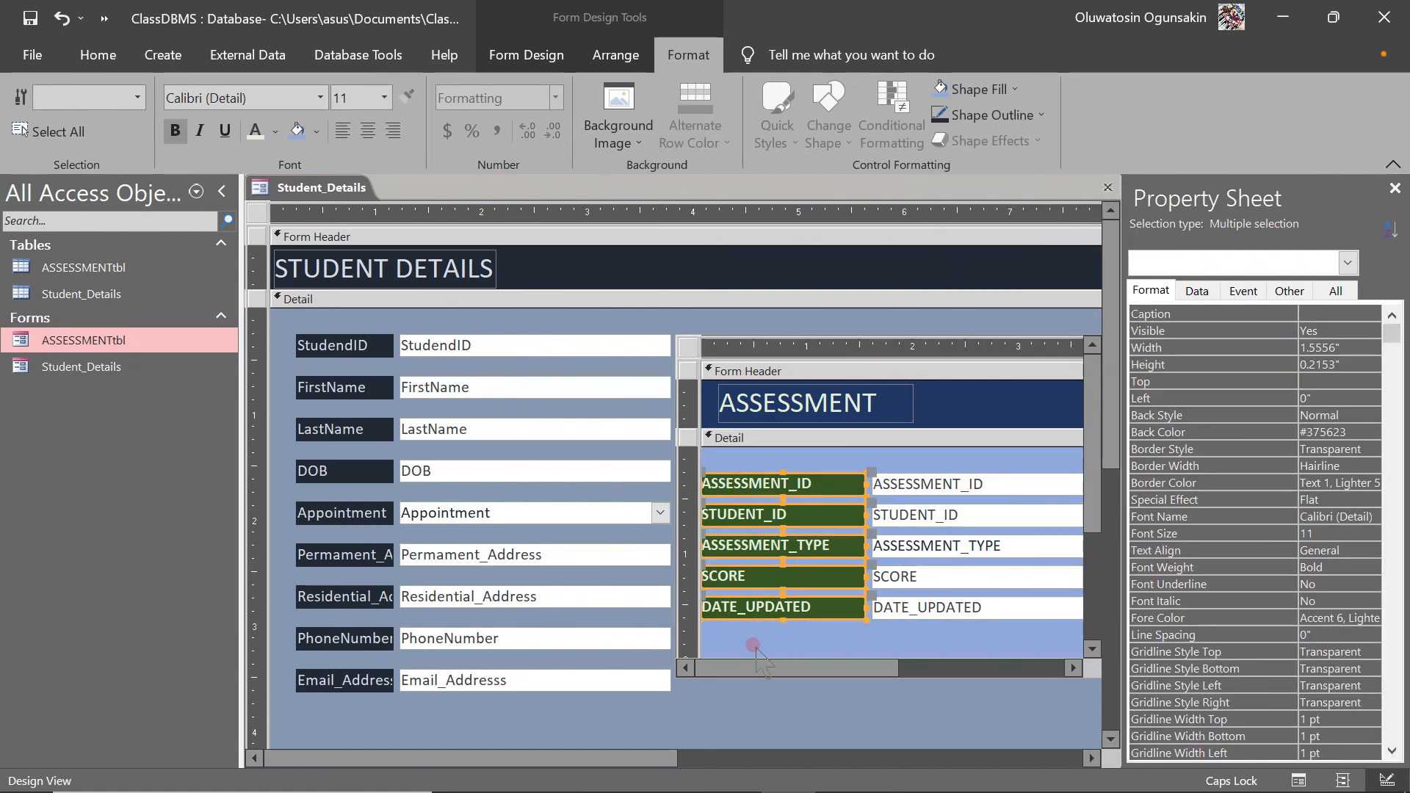
pyautogui.click(999, 89)
pyautogui.click(958, 450)
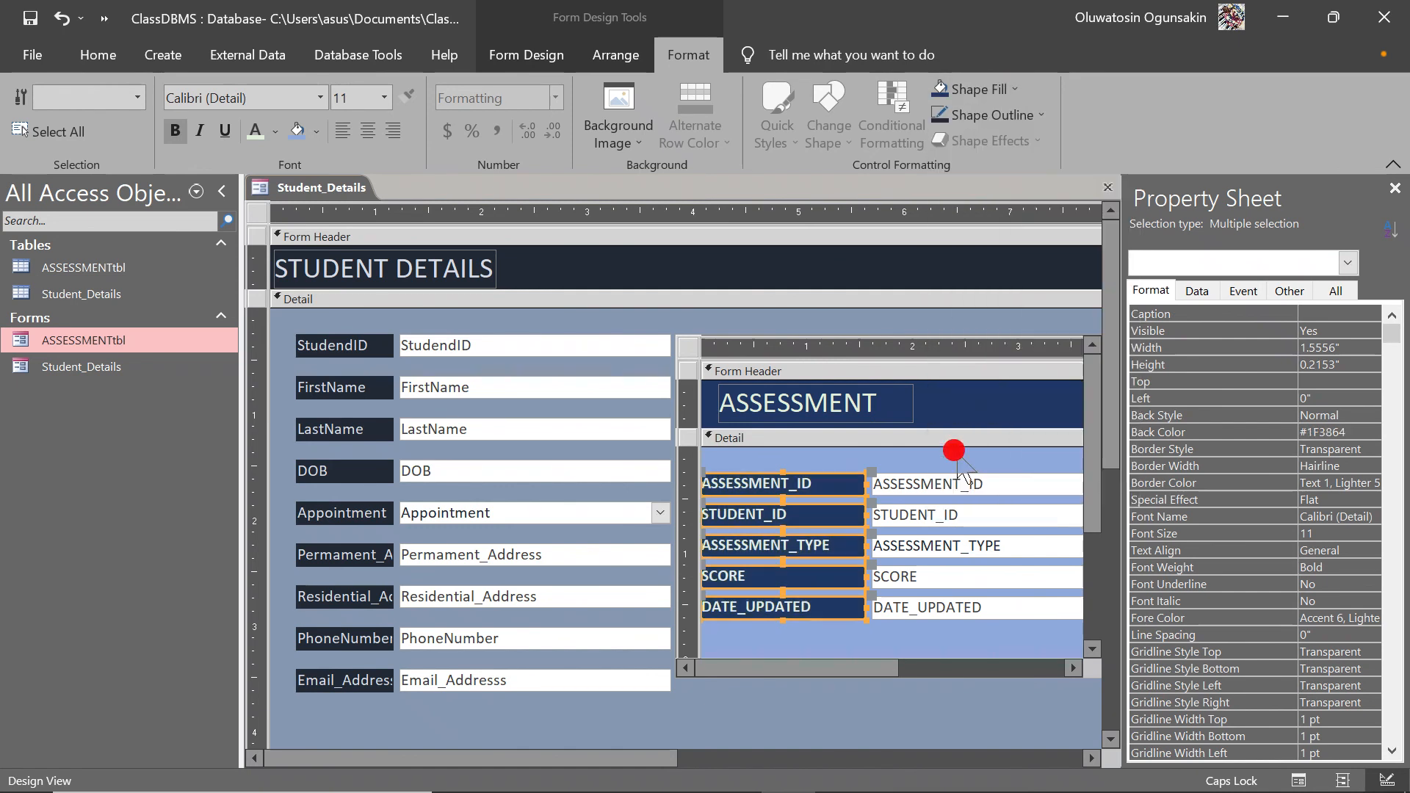
pyautogui.click(275, 131)
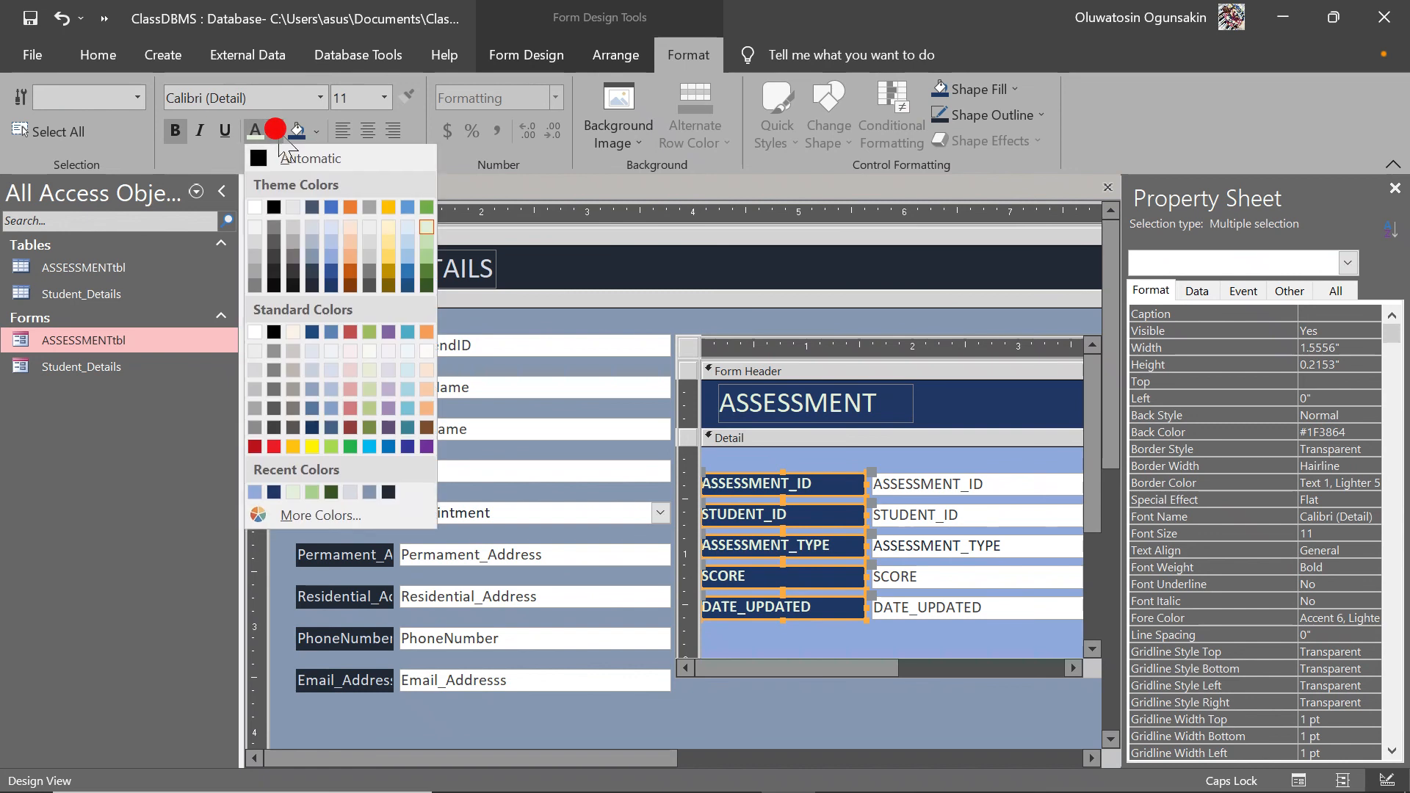
pyautogui.click(331, 229)
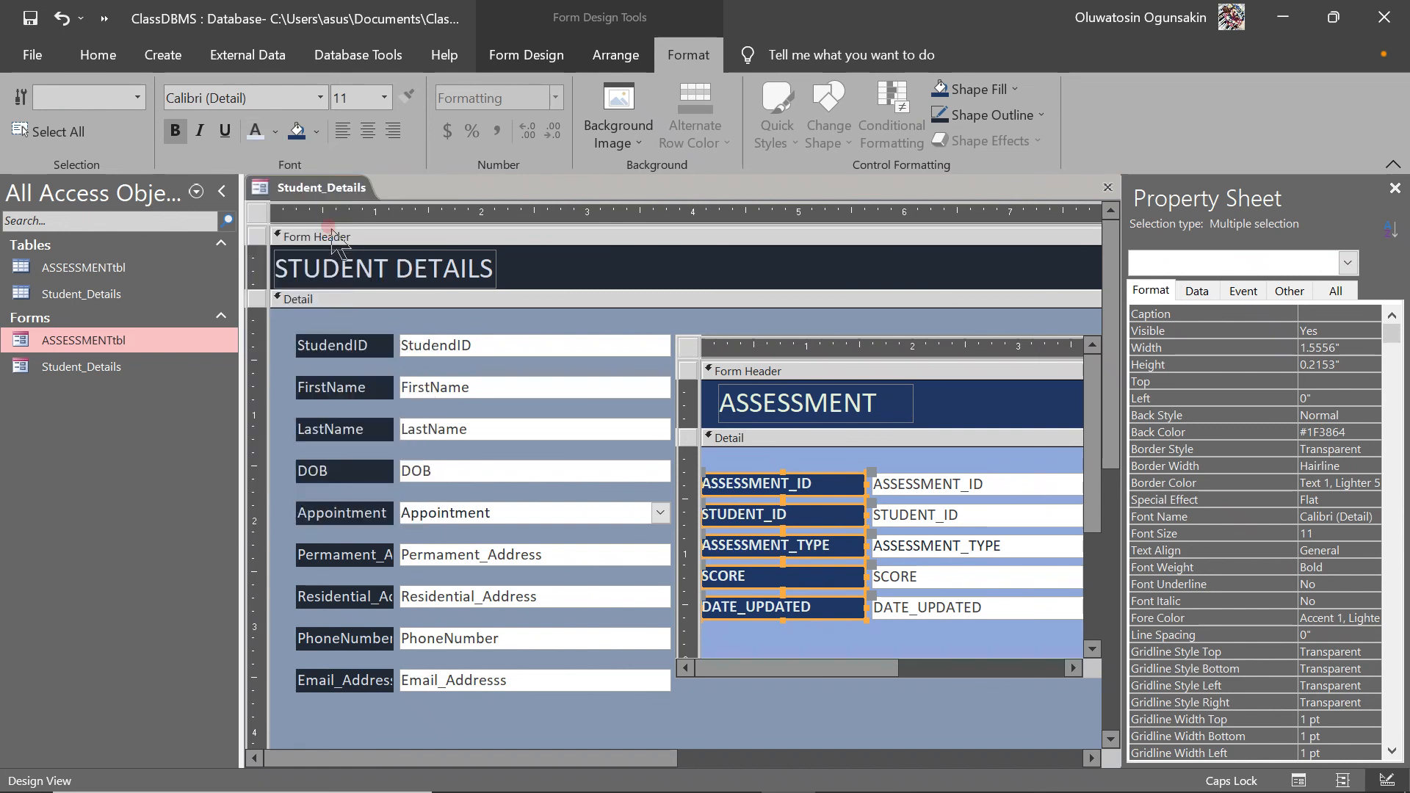
# Step: Extend the ASSESSMENTtbl subform control to a height of 3.375" and check its content down to the Form Footer
pyautogui.moveTo(827, 657); pyautogui.dragTo(784, 672)
pyautogui.click(901, 677)
pyautogui.click(736, 324)
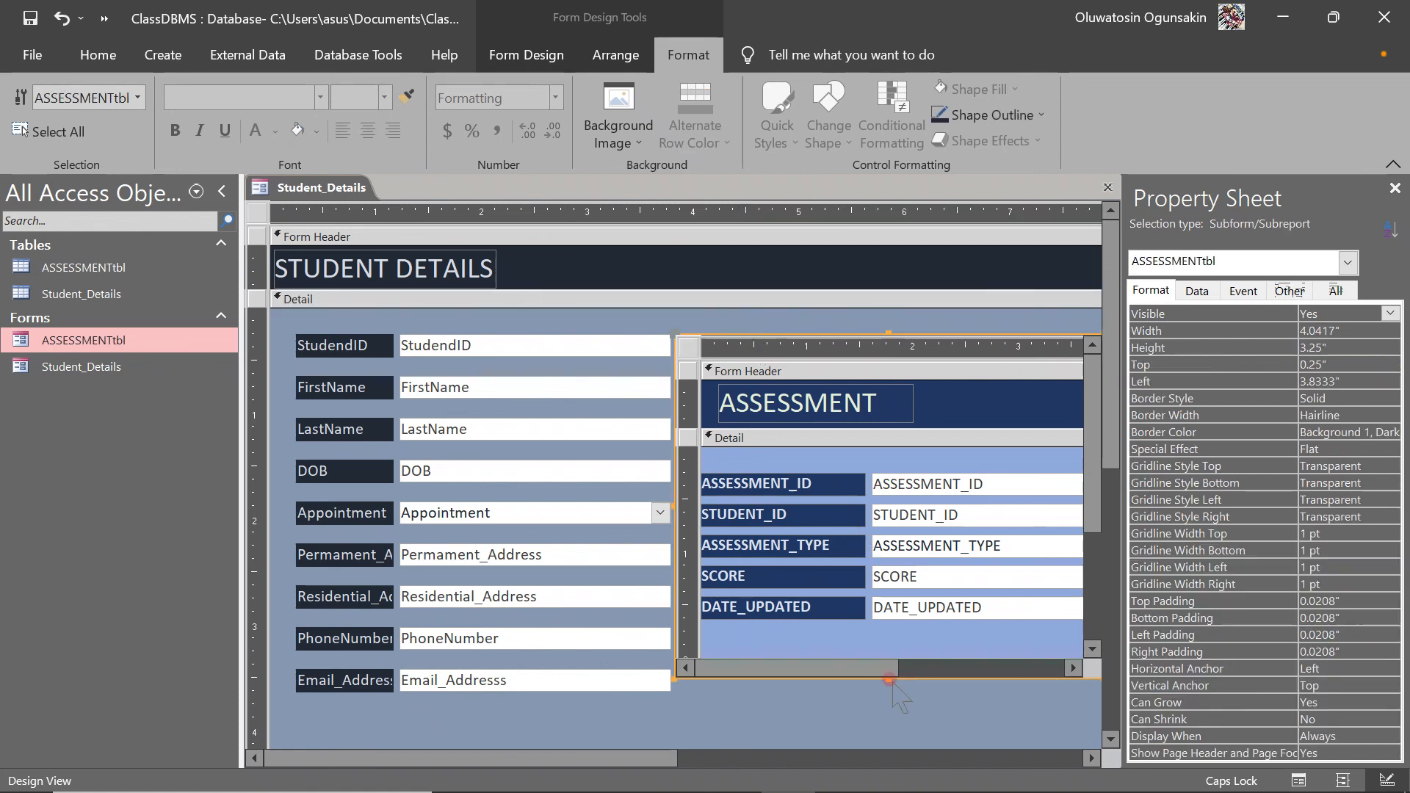
pyautogui.moveTo(890, 677); pyautogui.dragTo(890, 695)
pyautogui.moveTo(649, 763); pyautogui.dragTo(824, 762)
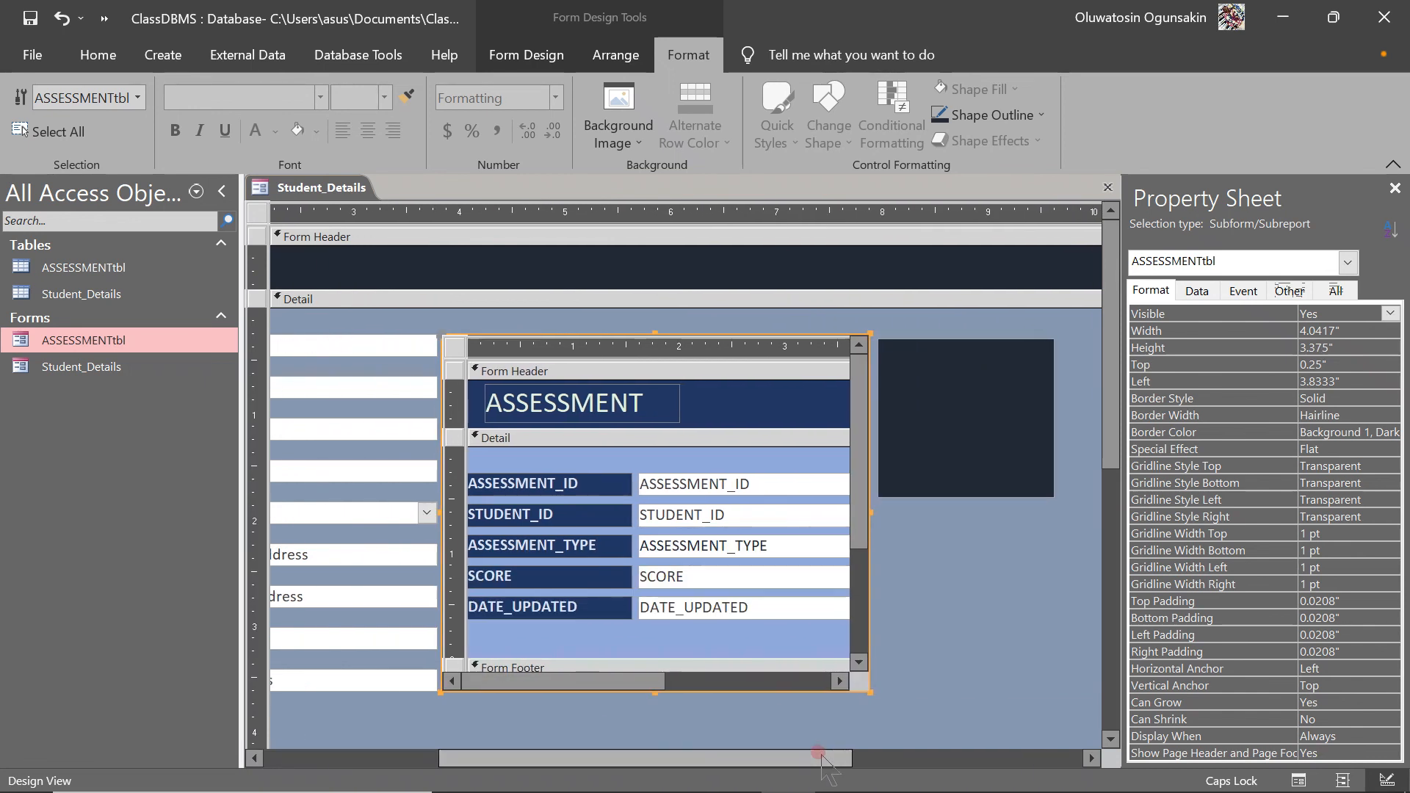
pyautogui.click(843, 520)
pyautogui.moveTo(853, 529); pyautogui.dragTo(851, 621)
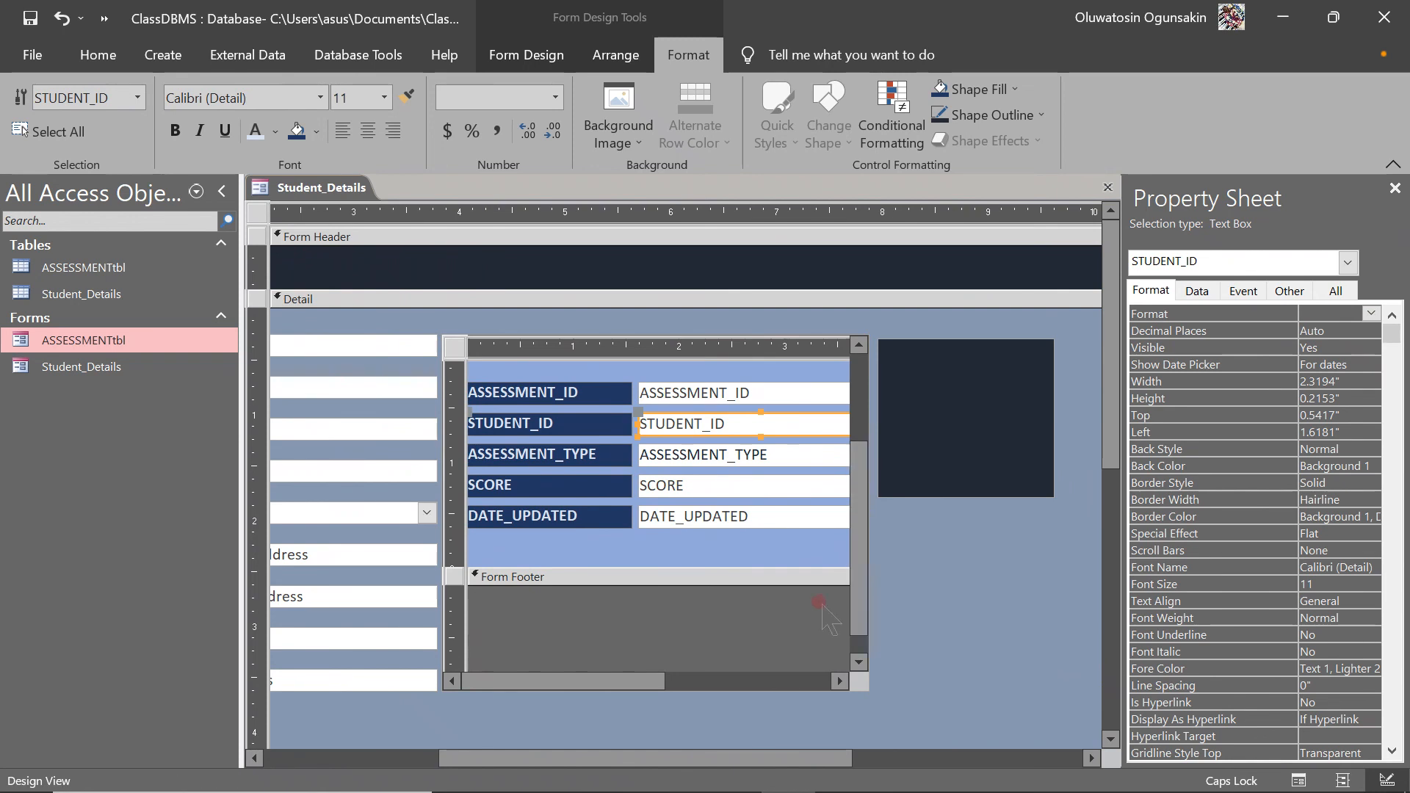
# Step: Remove the Form Header and Form Footer sections, including their controls, from the ASSESSMENT subform
pyautogui.moveTo(862, 488); pyautogui.dragTo(862, 431)
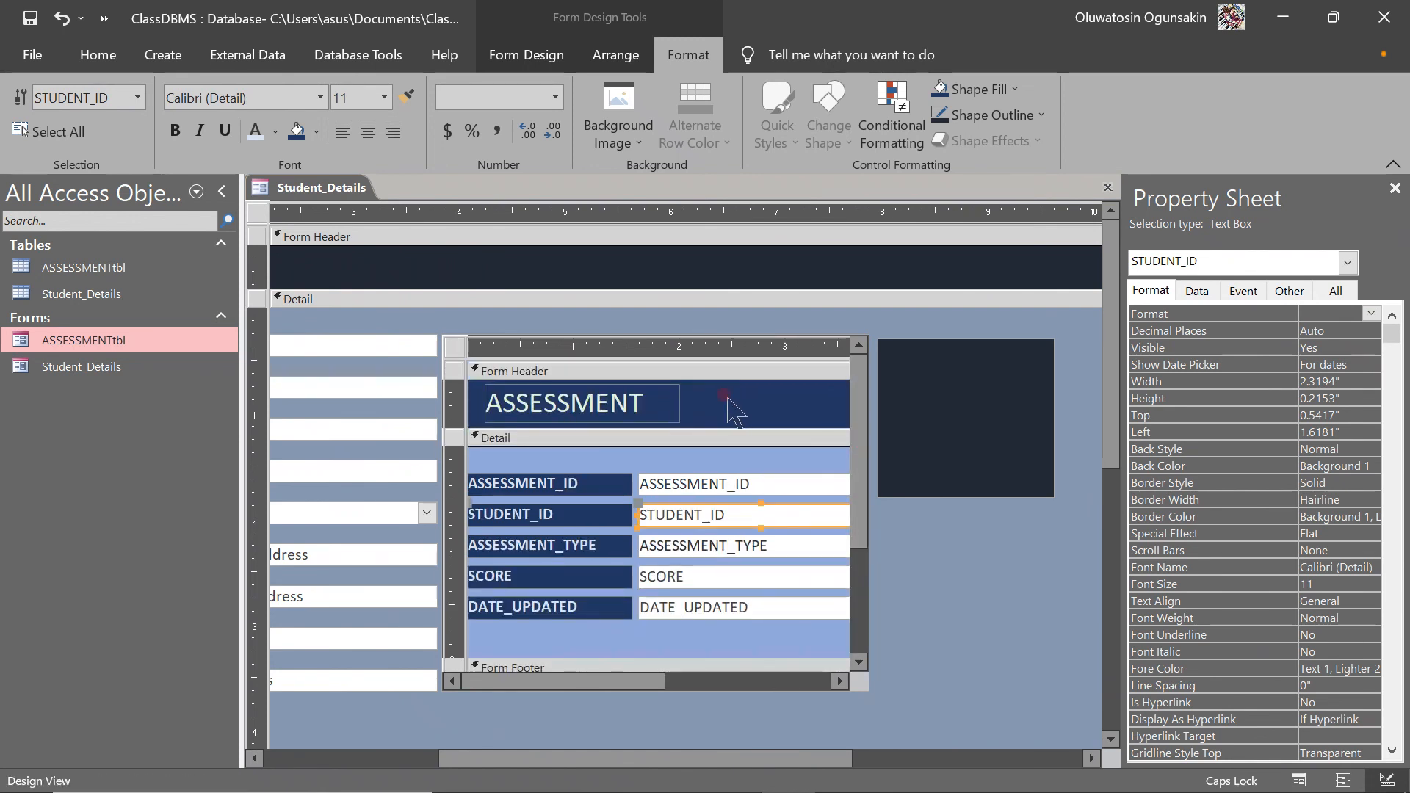
pyautogui.click(667, 395)
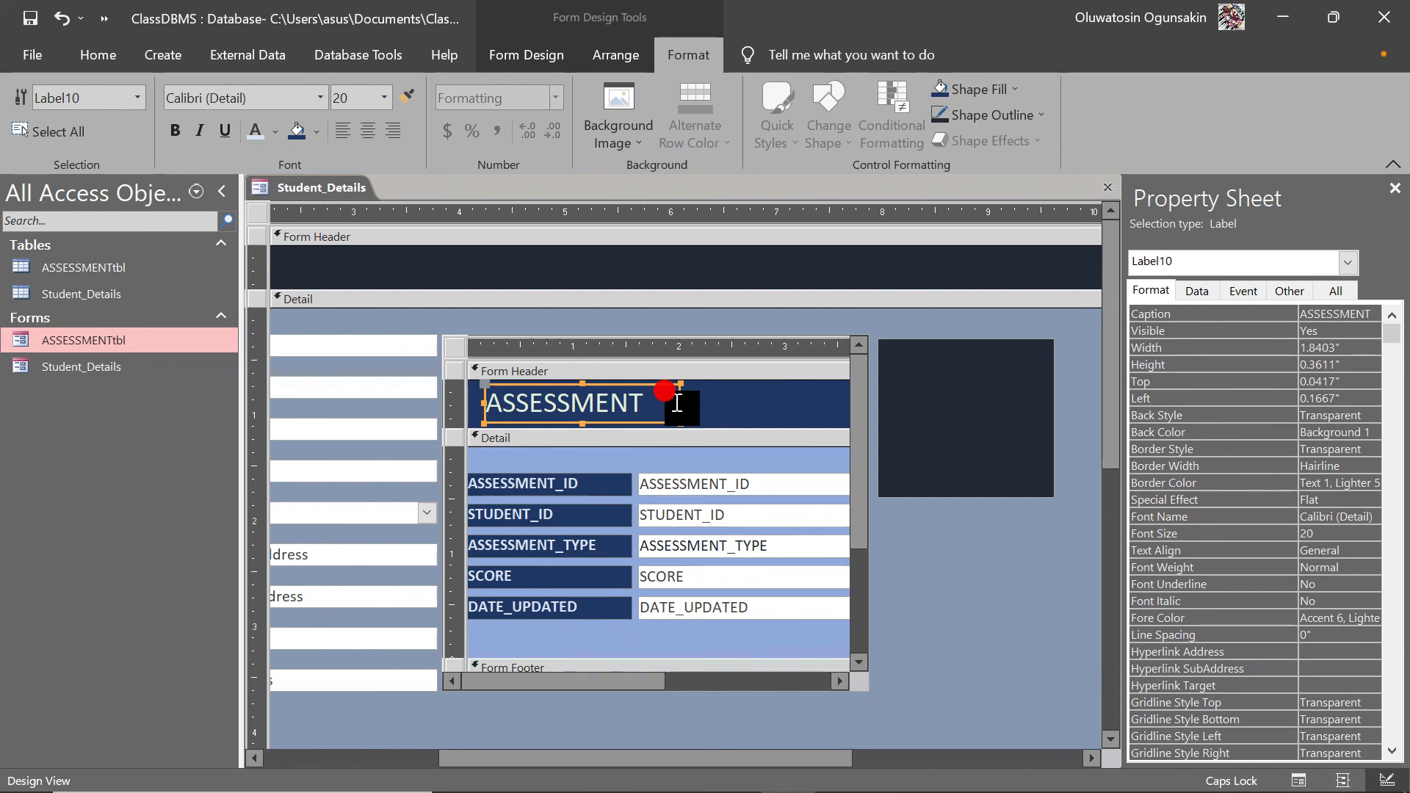
pyautogui.rightClick(629, 449)
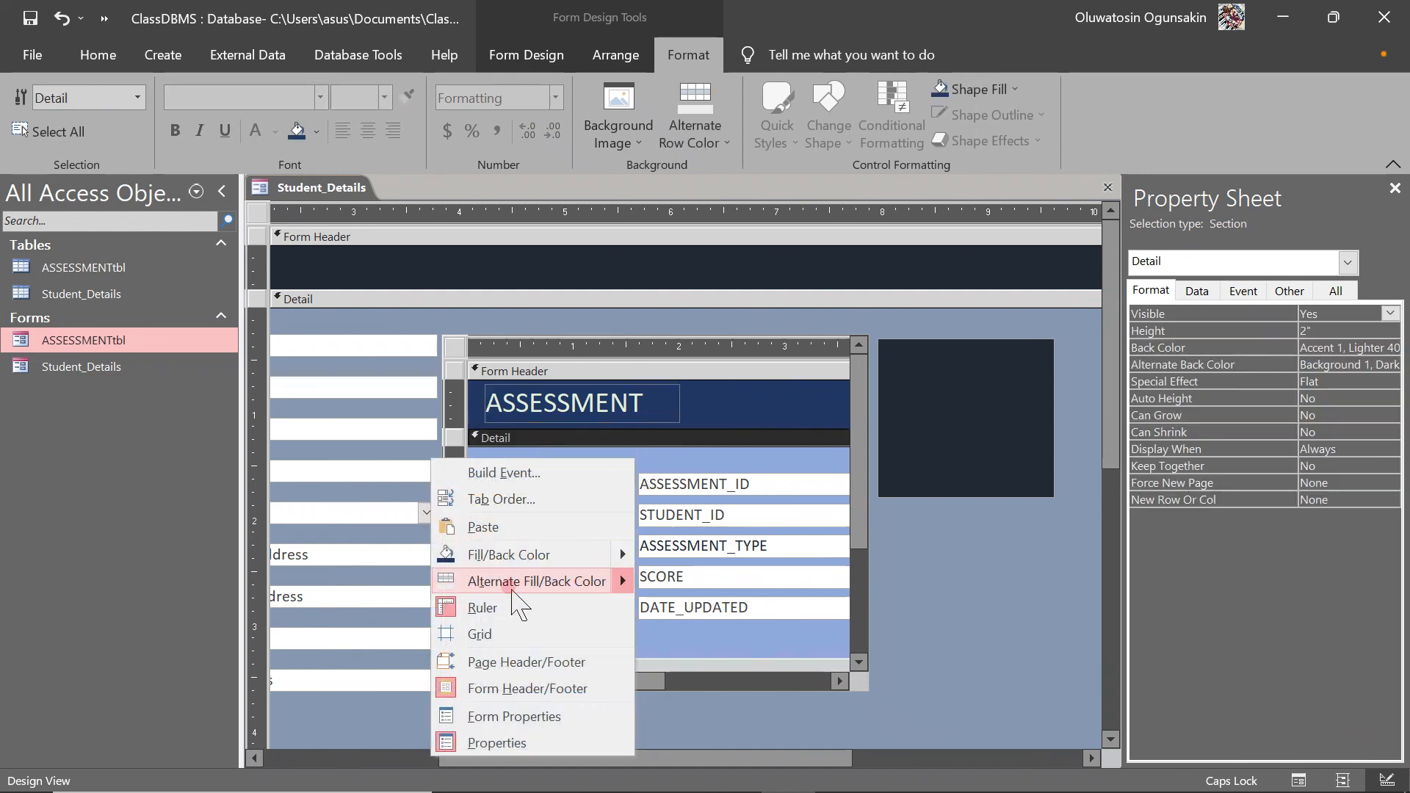
pyautogui.click(450, 688)
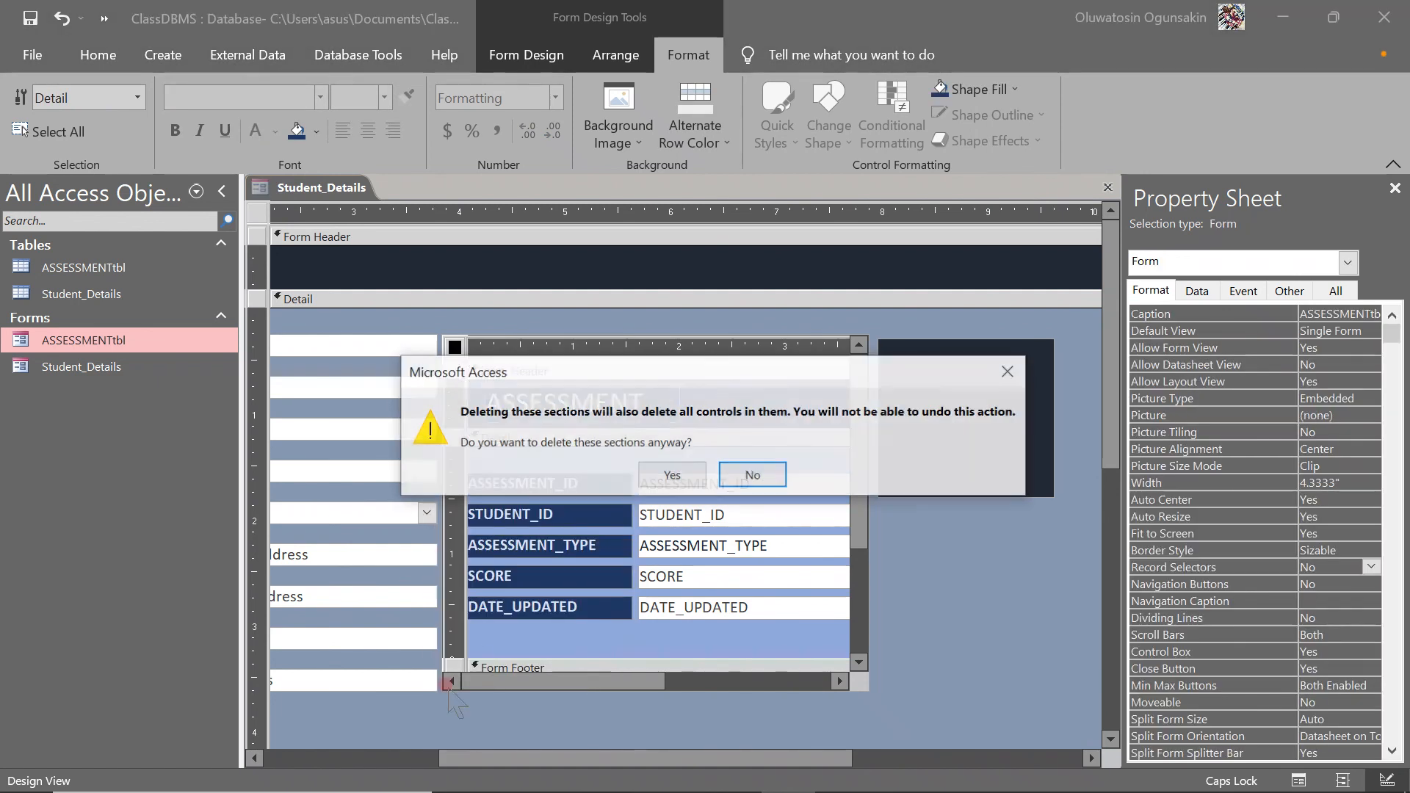
pyautogui.click(690, 479)
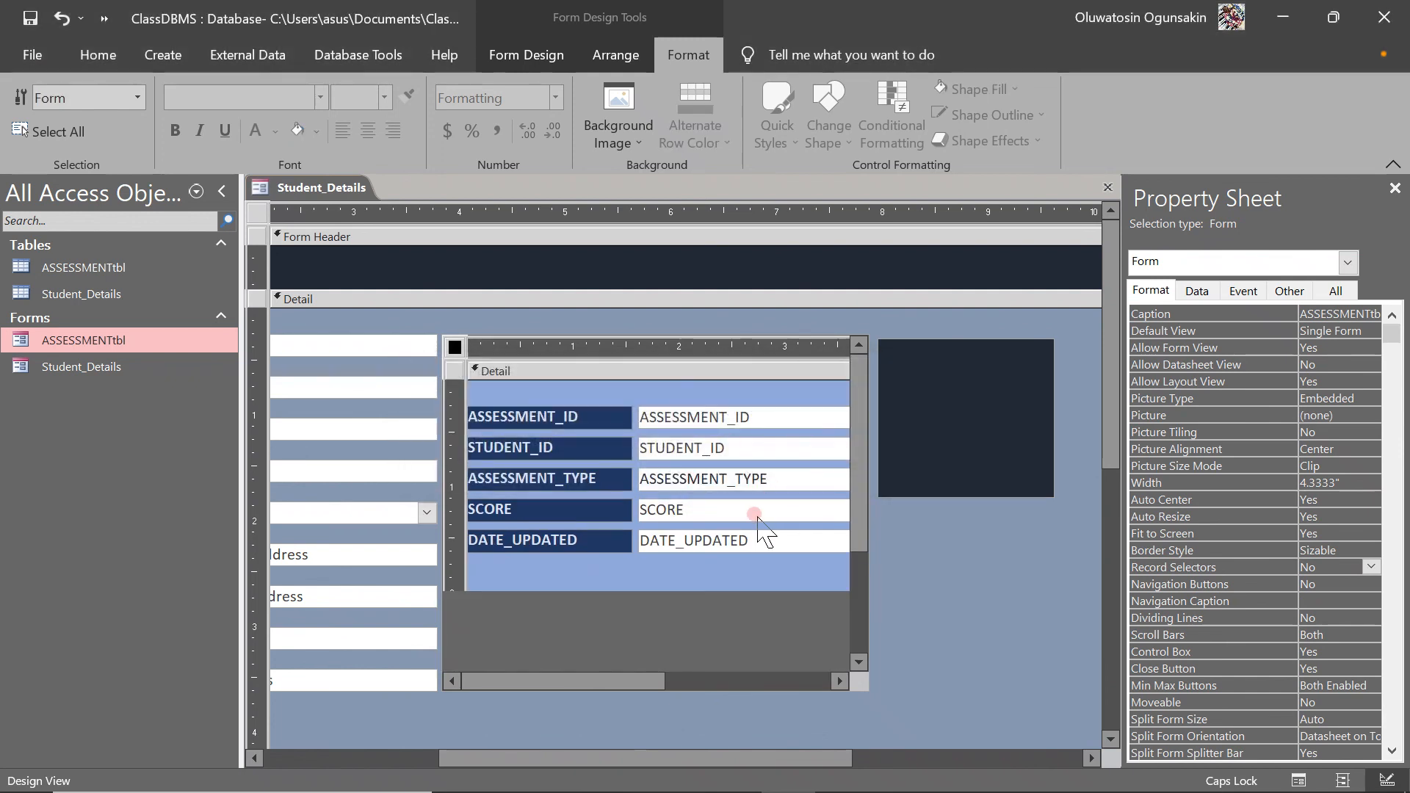
# Step: Shorten the ASSESSMENTtbl subform control to a height of about 2.46", just below its Detail section
pyautogui.click(636, 332)
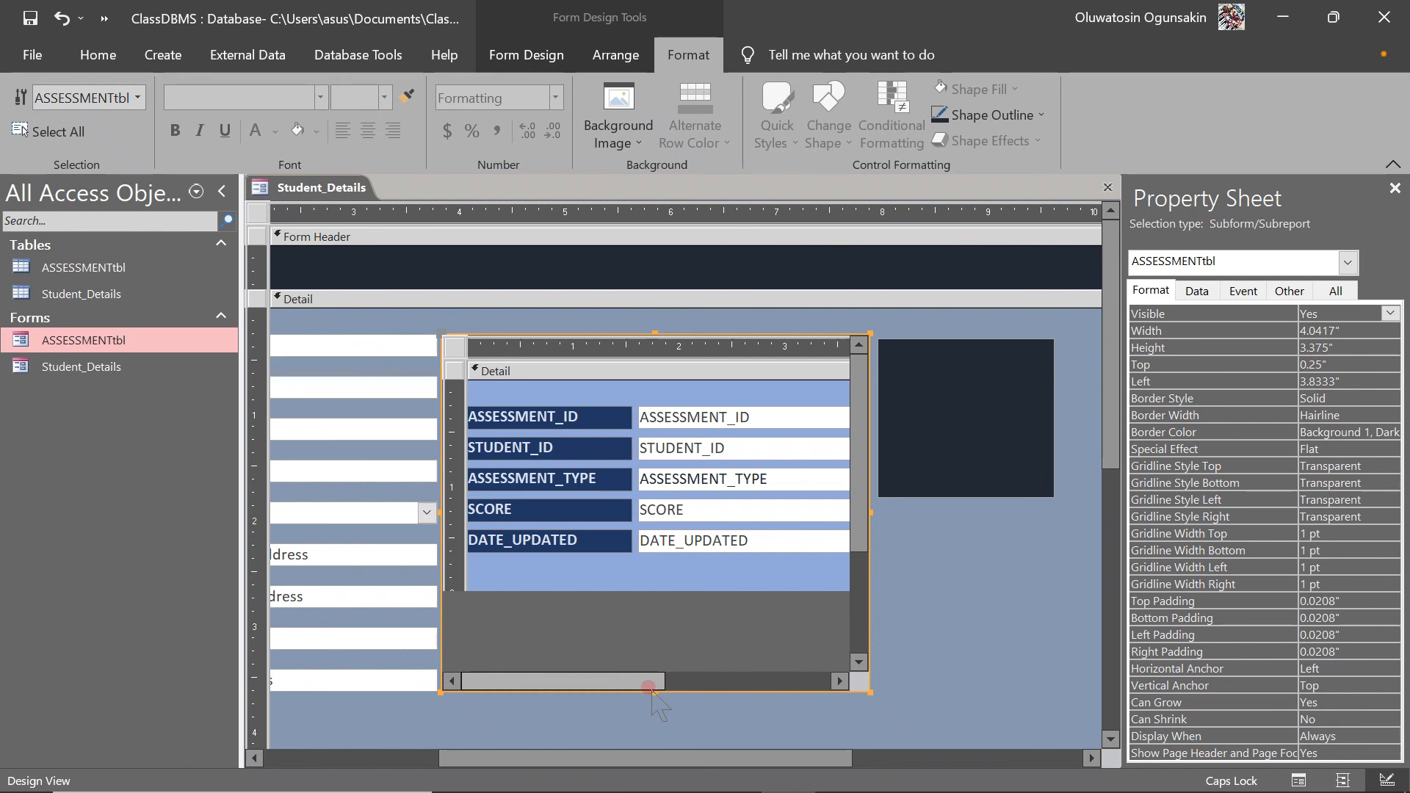
pyautogui.moveTo(651, 690); pyautogui.dragTo(660, 595)
pyautogui.moveTo(856, 385); pyautogui.dragTo(857, 341)
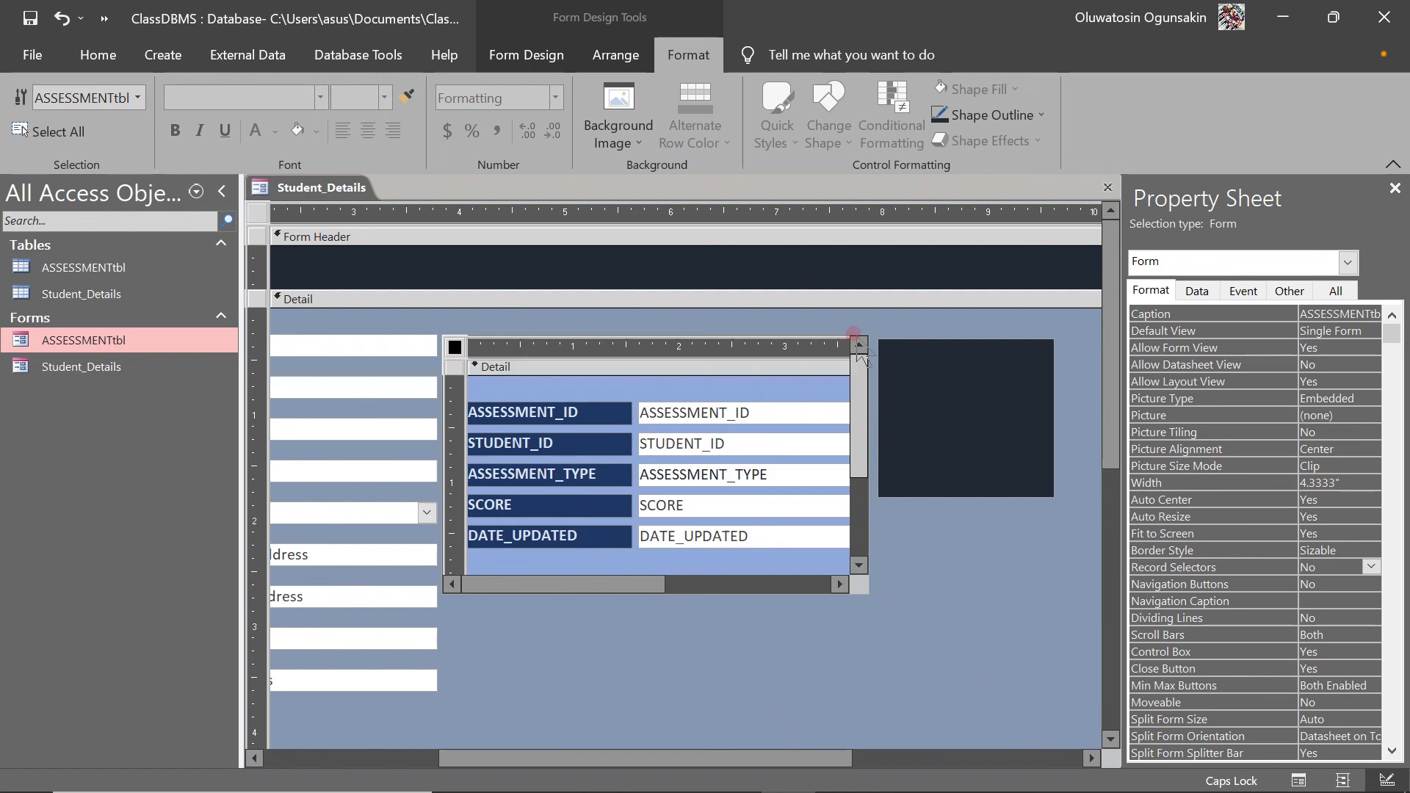
# Step: Preview the Student_Details form in Form View and inspect the resized subform
pyautogui.click(922, 356)
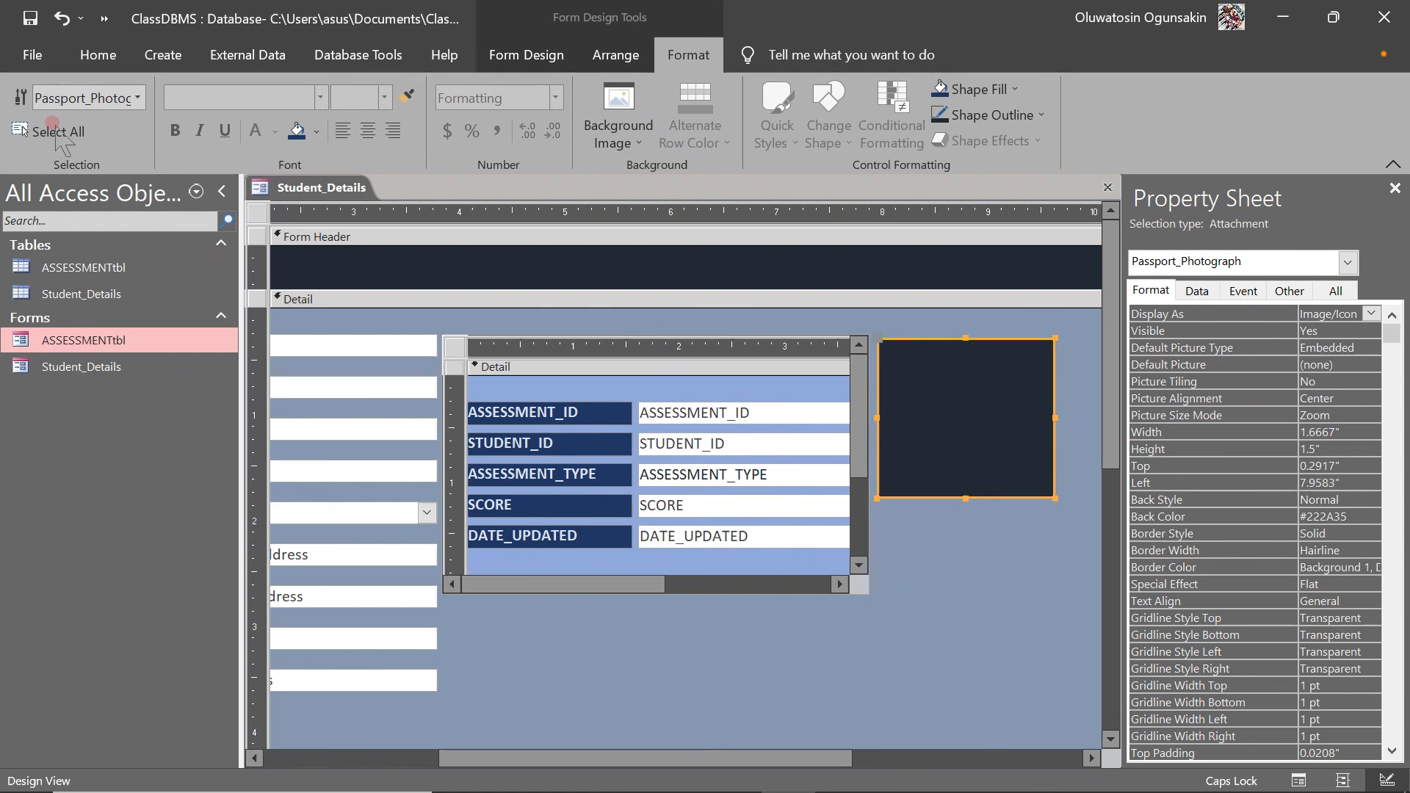
pyautogui.click(97, 54)
pyautogui.click(32, 81)
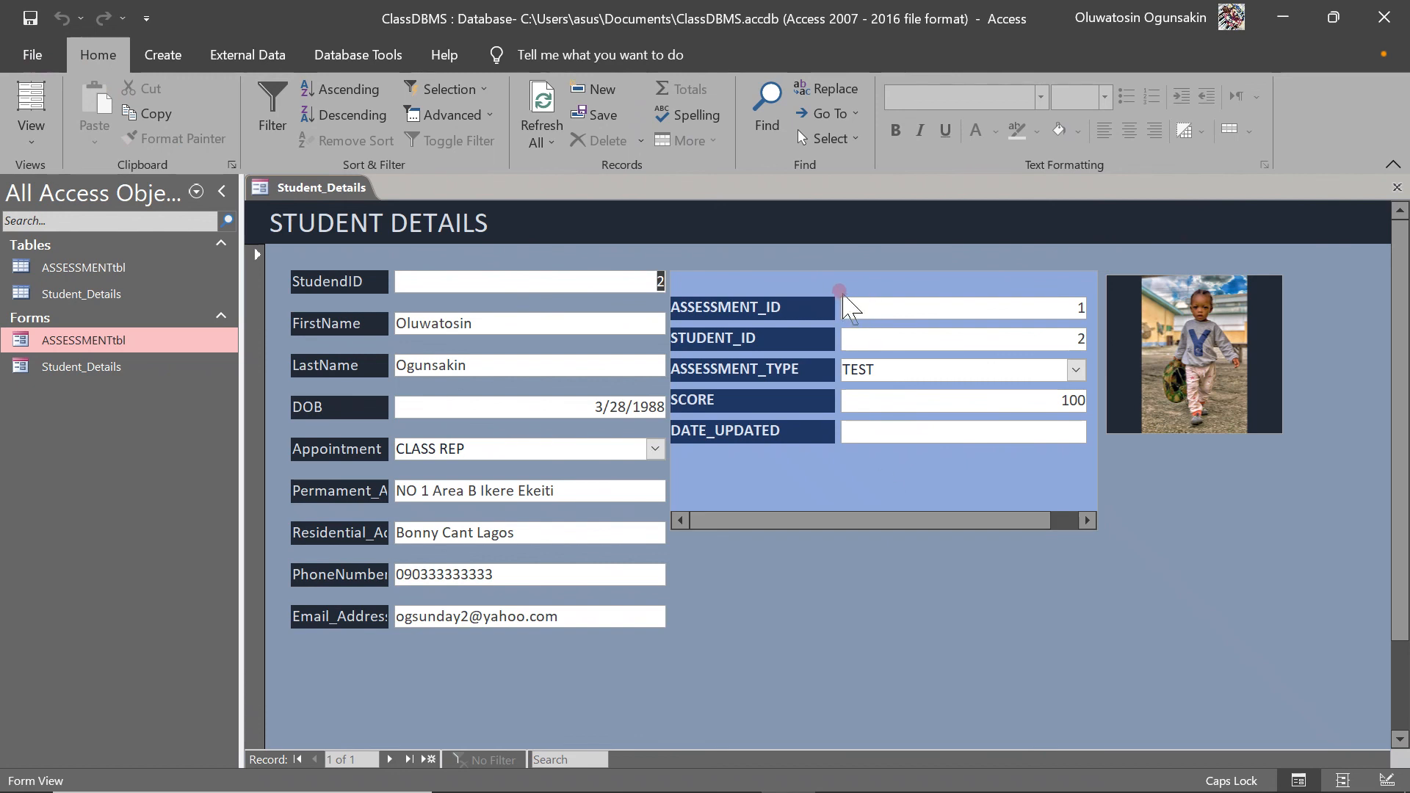
pyautogui.rightClick(843, 297)
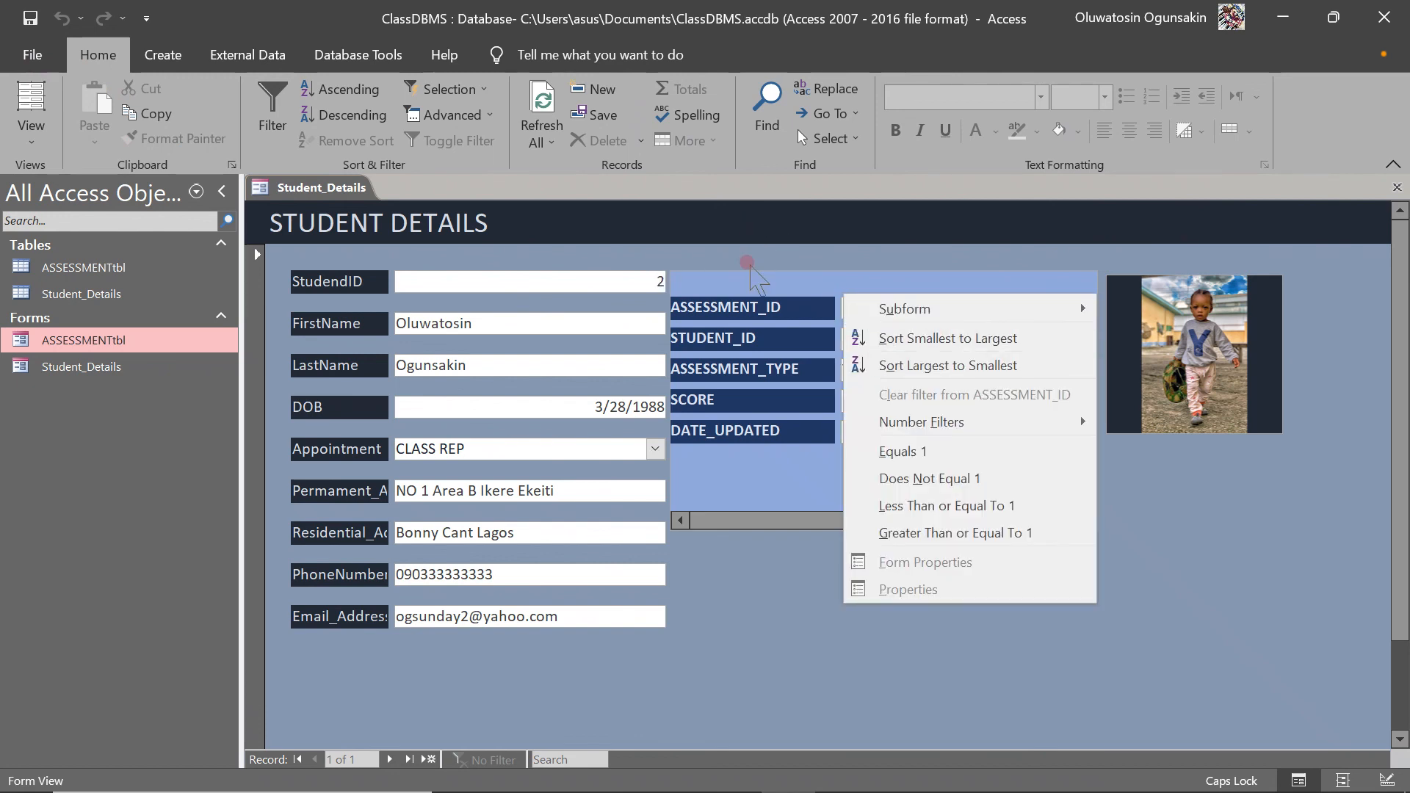
pyautogui.click(749, 265)
# Step: Return to Design View and set the ASSESSMENT subform's Scroll Bars property to Neither
pyautogui.rightClick(862, 269)
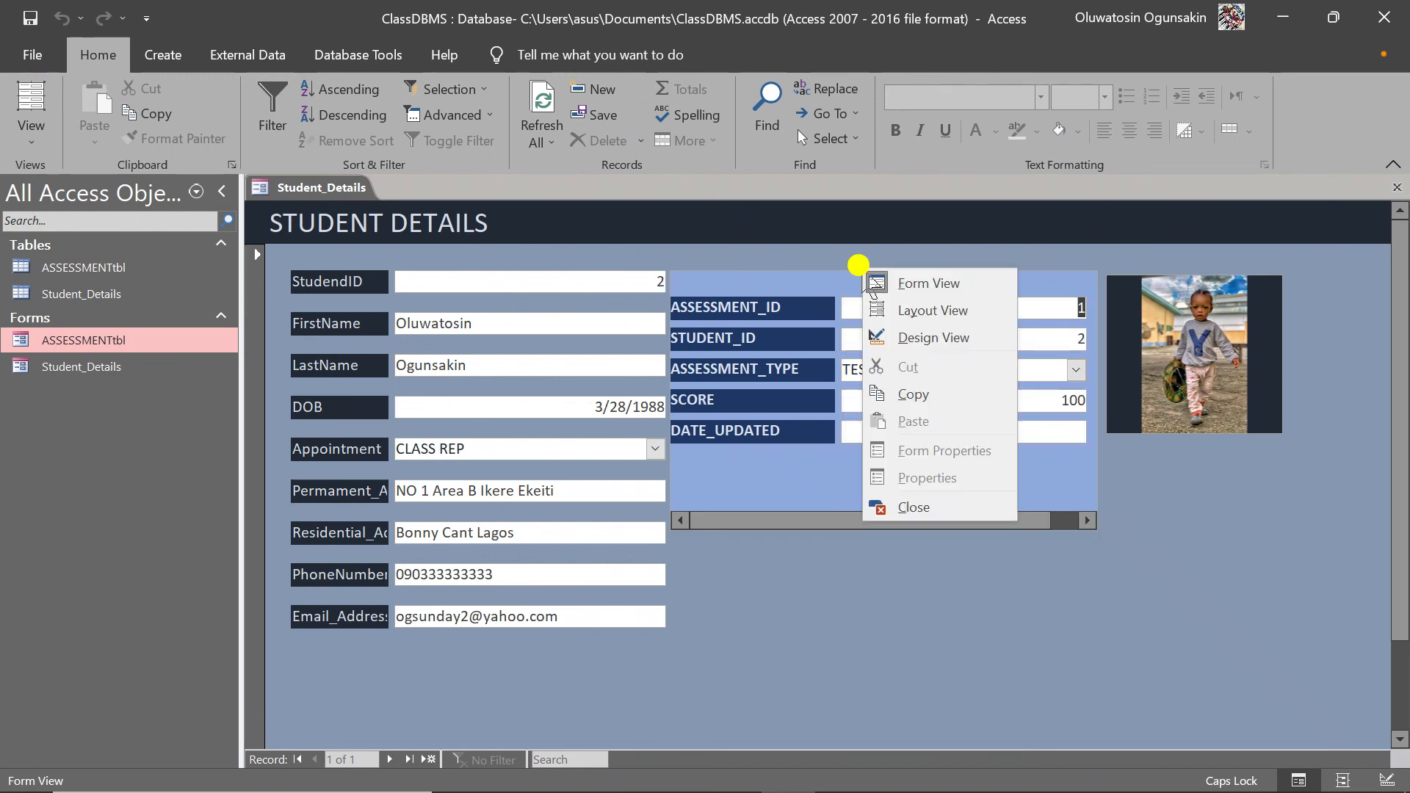
pyautogui.click(902, 337)
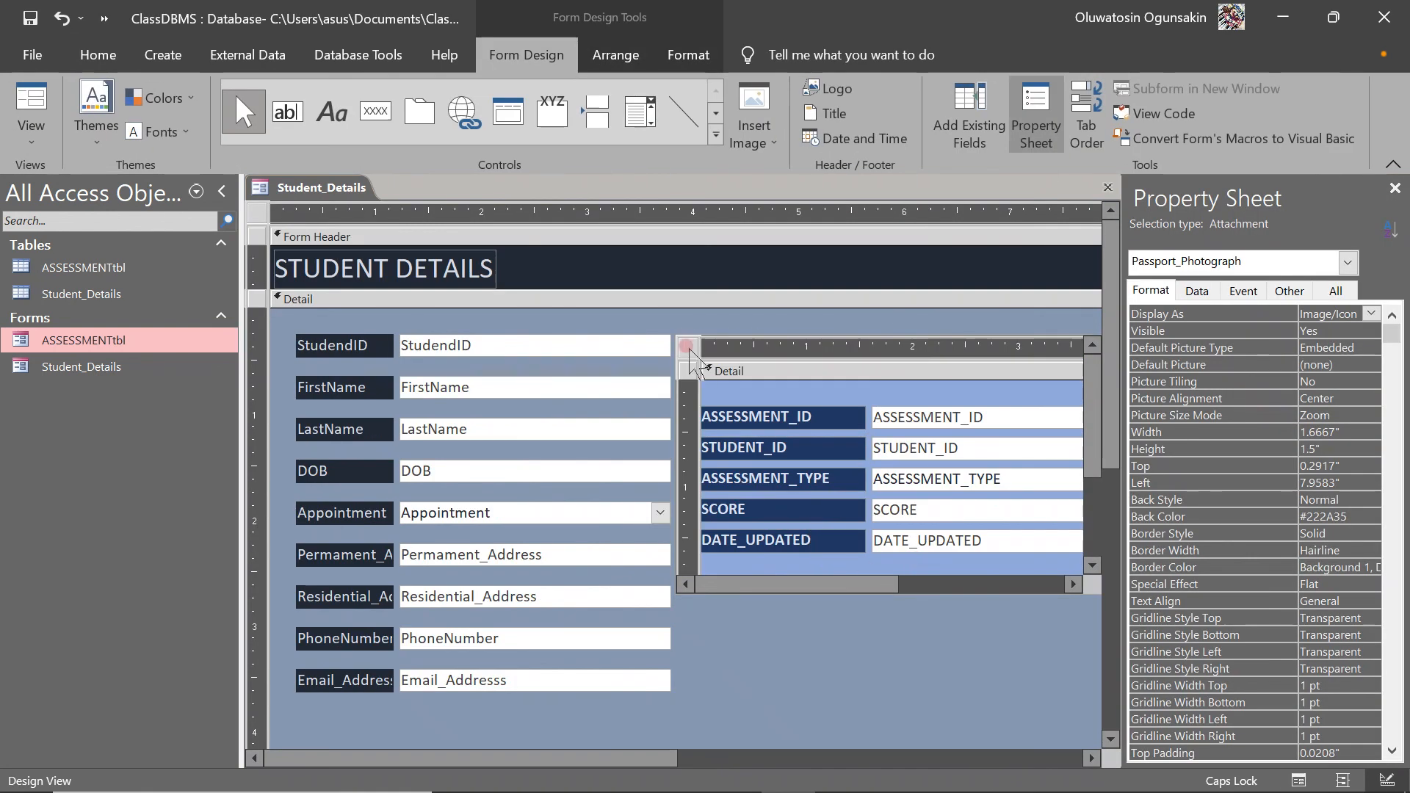
pyautogui.click(687, 347)
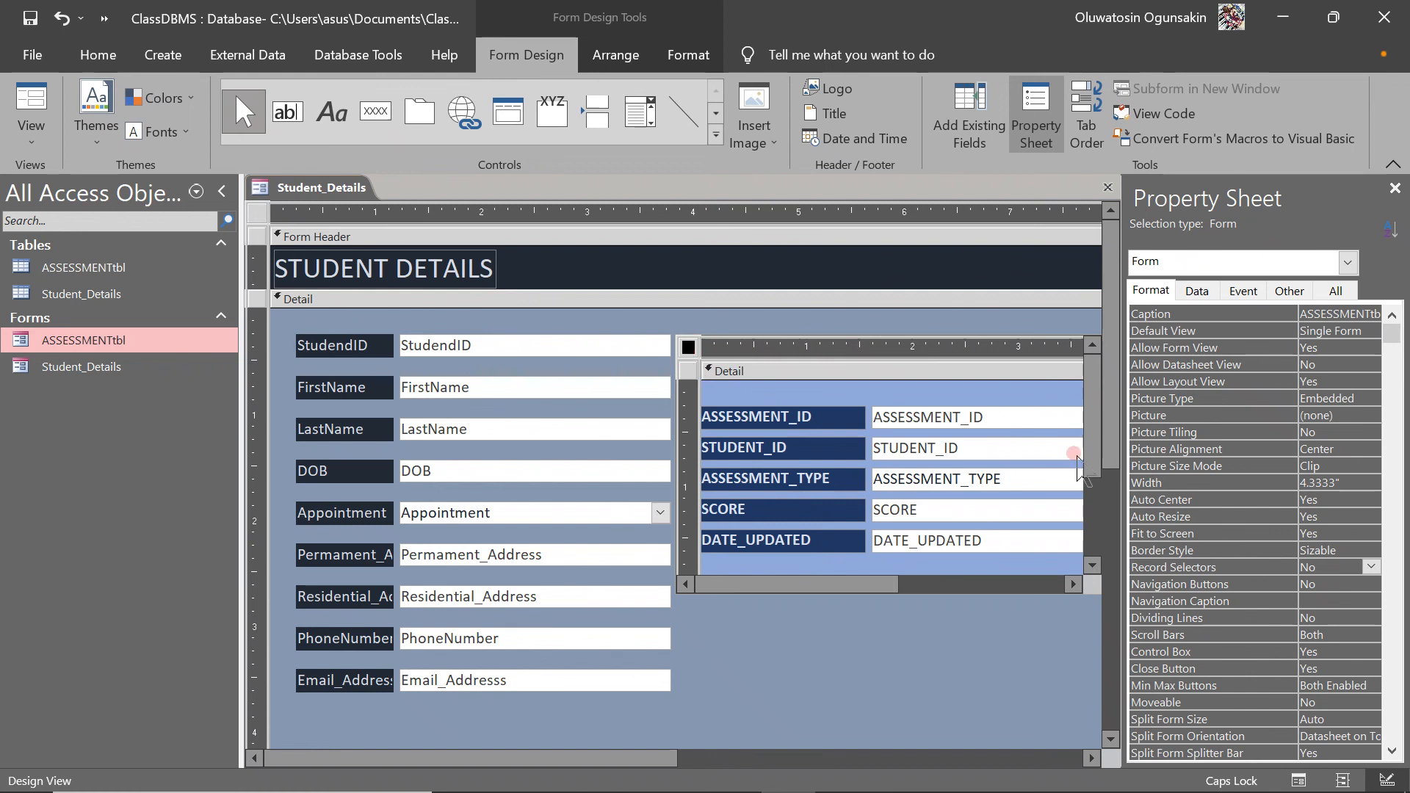
pyautogui.click(1333, 631)
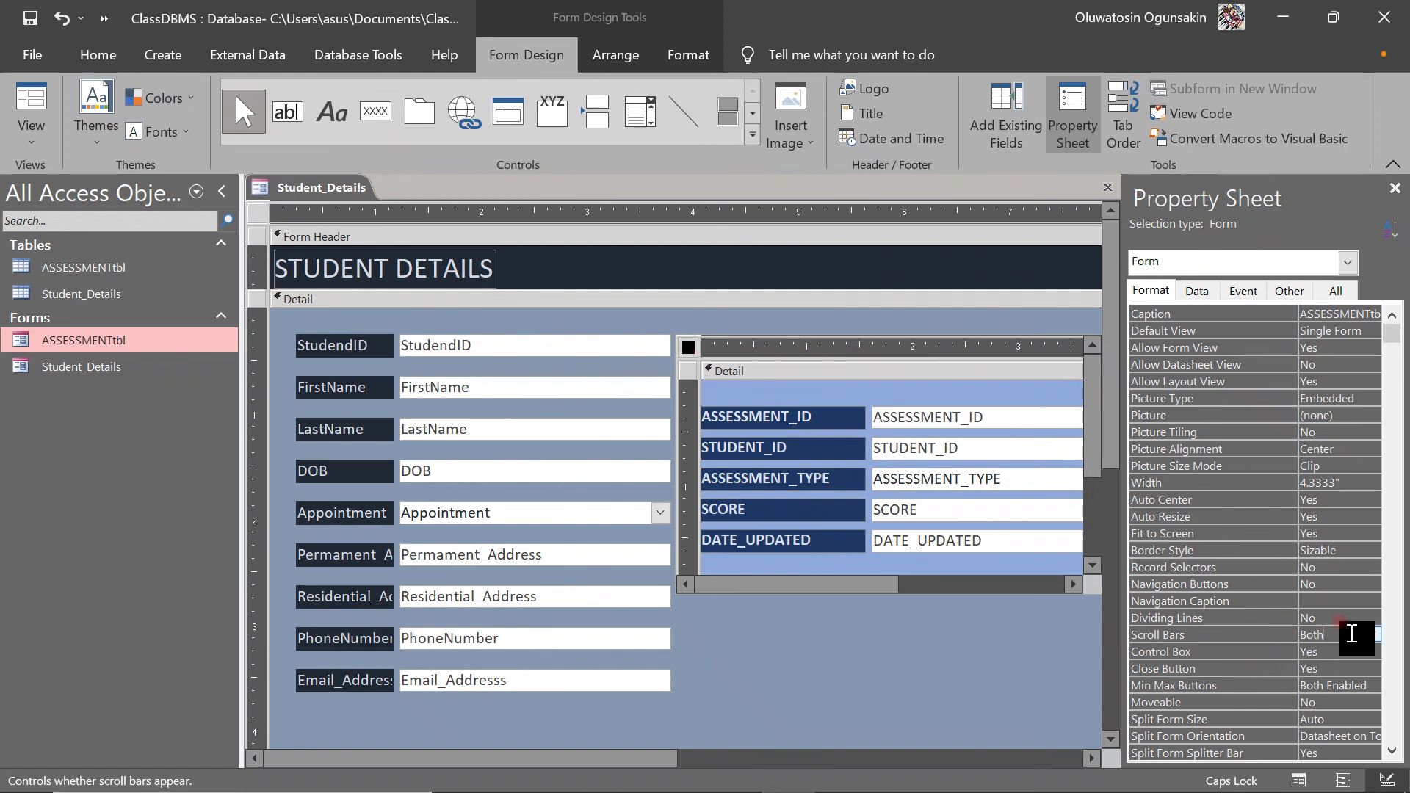
pyautogui.click(1370, 634)
pyautogui.click(1348, 650)
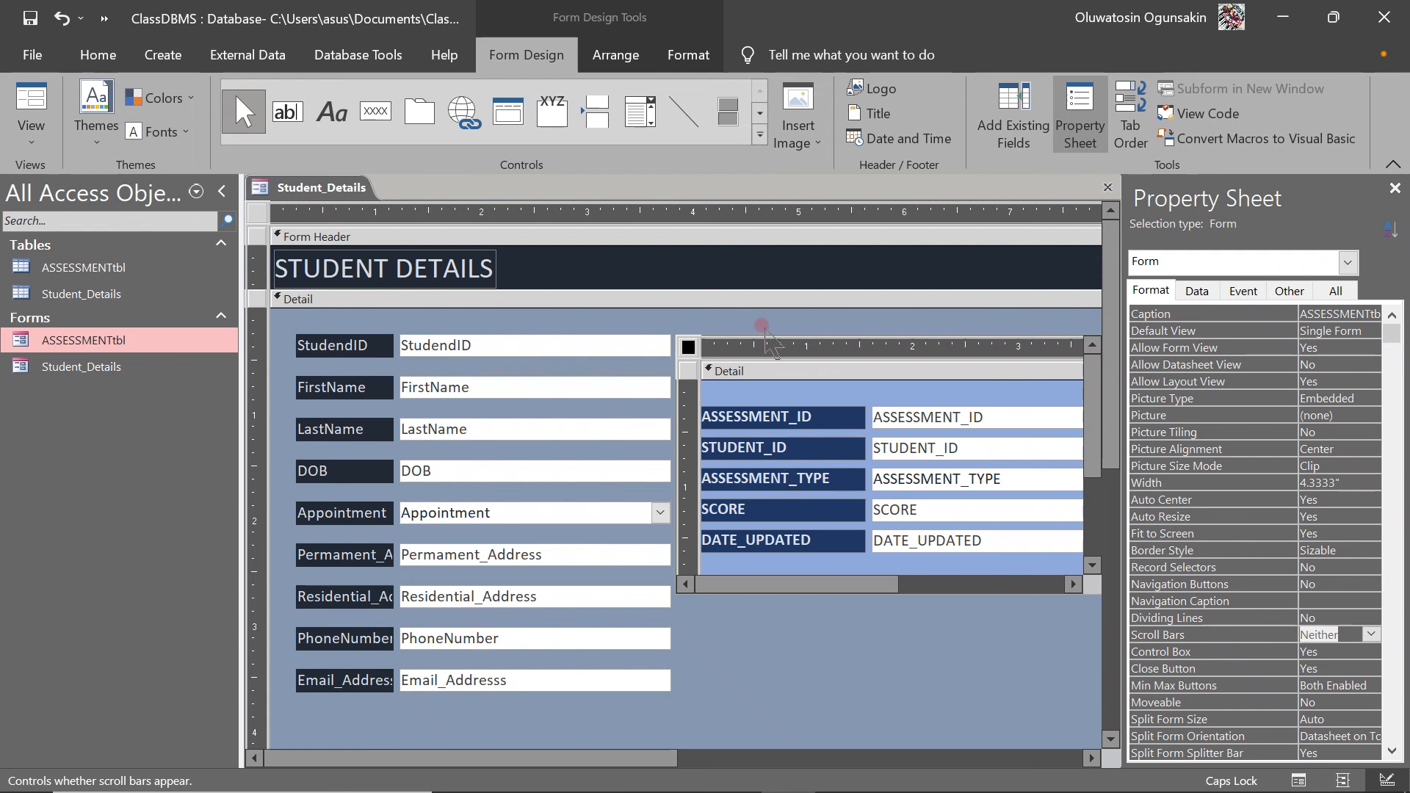
# Step: Apply the Raised special effect to the ASSESSMENTtbl subform control
pyautogui.click(762, 328)
pyautogui.rightClick(762, 328)
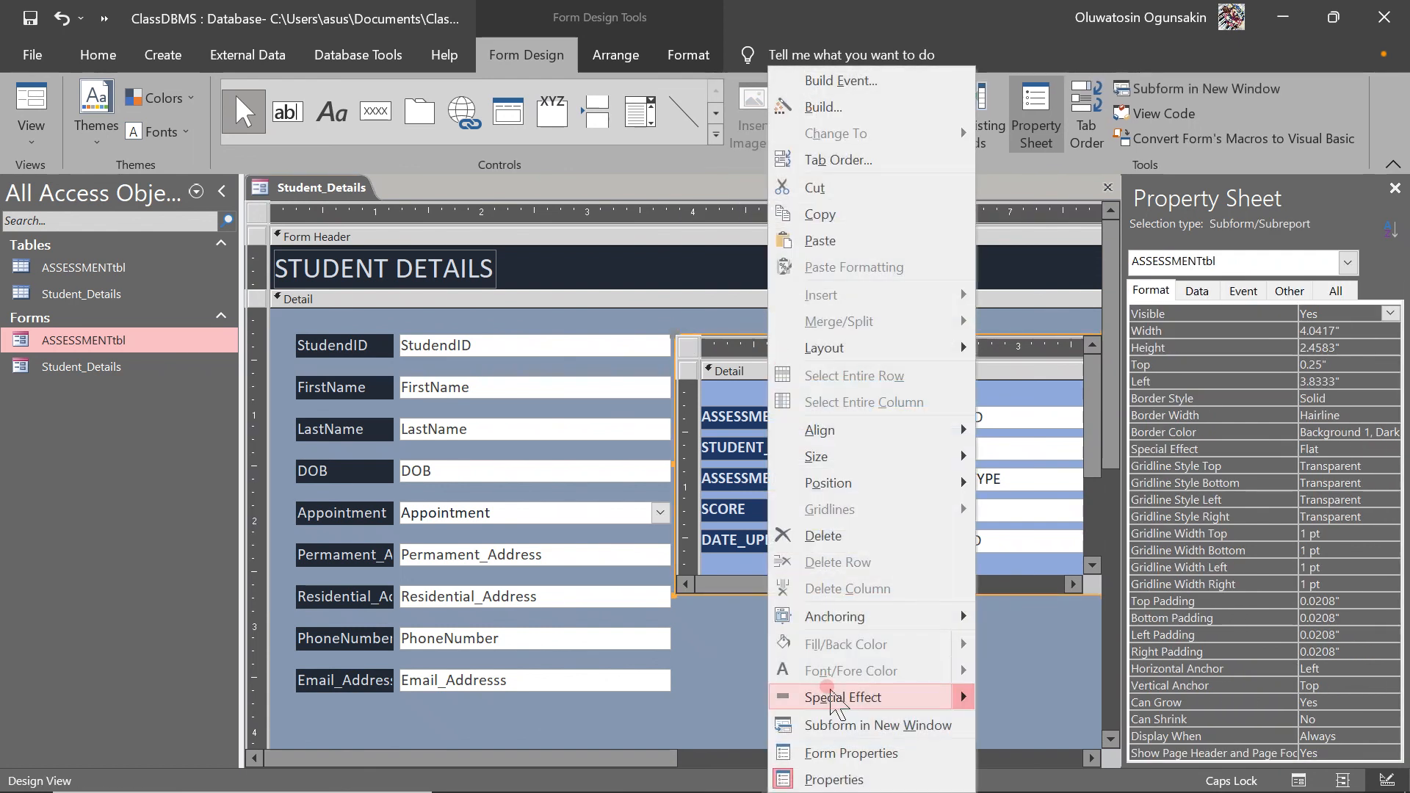
pyautogui.moveTo(829, 701)
pyautogui.click(1014, 709)
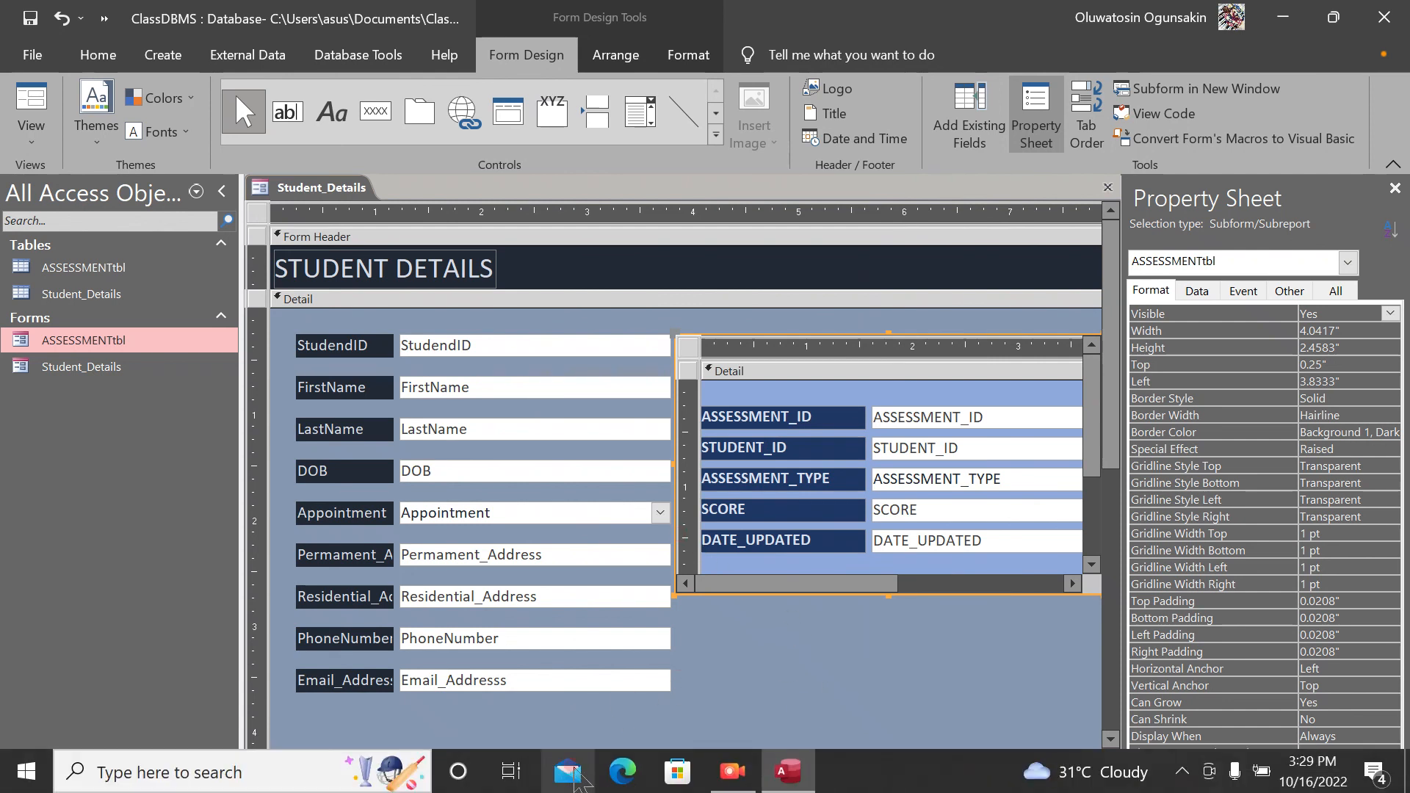
# Step: Nudge the ASSESSMENTtbl subform control right to a Left position of 3.9583"
pyautogui.moveTo(568, 749); pyautogui.dragTo(649, 749)
pyautogui.press('Right')
pyautogui.press('Right')
pyautogui.press('Right')
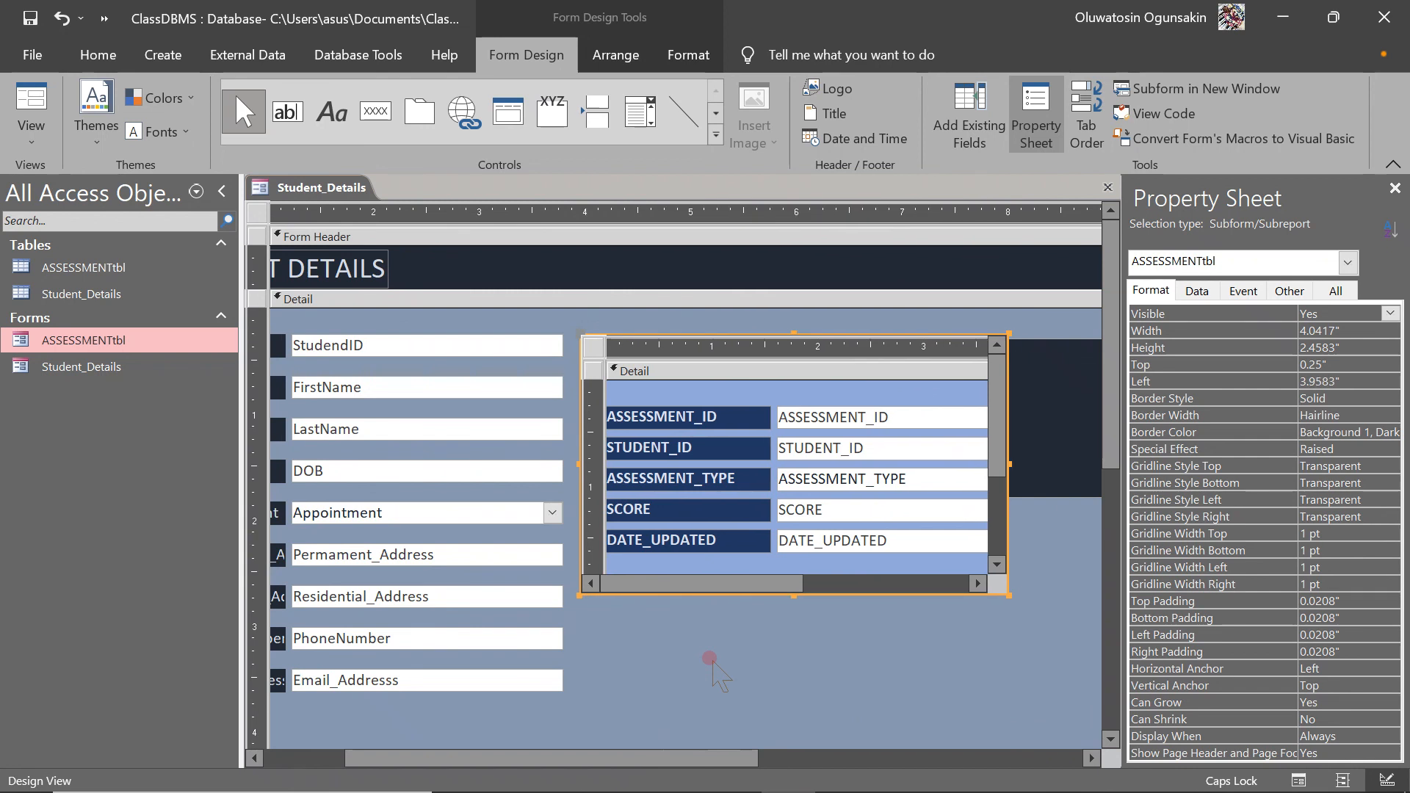
# Step: Nudge the Passport_Photograph control right to a Left position of 8.2083", clear of the subform
pyautogui.moveTo(718, 752); pyautogui.dragTo(874, 752)
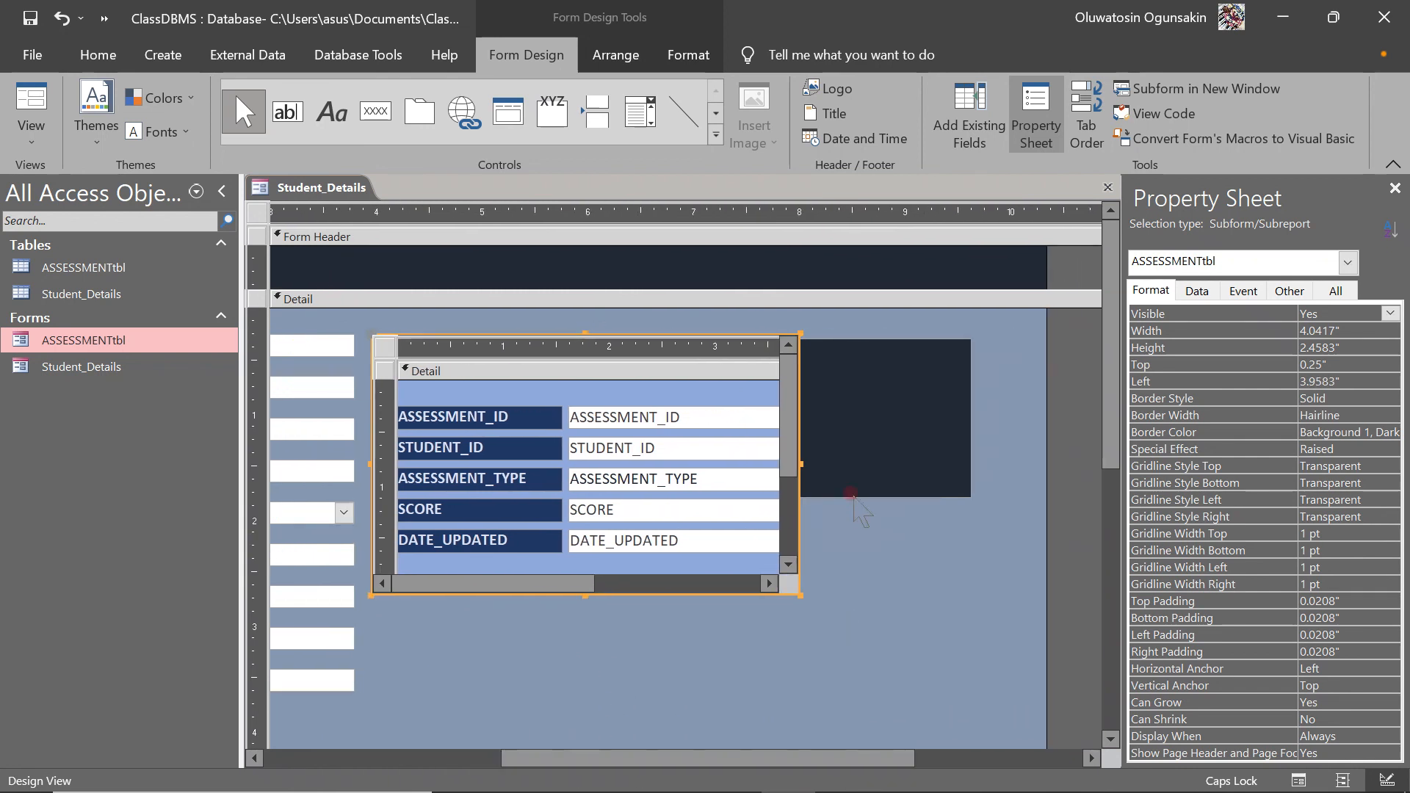
pyautogui.click(851, 494)
pyautogui.press('Right')
pyautogui.press('Right')
pyautogui.press('Right')
pyautogui.press('Right')
pyautogui.press('Right')
pyautogui.press('Right')
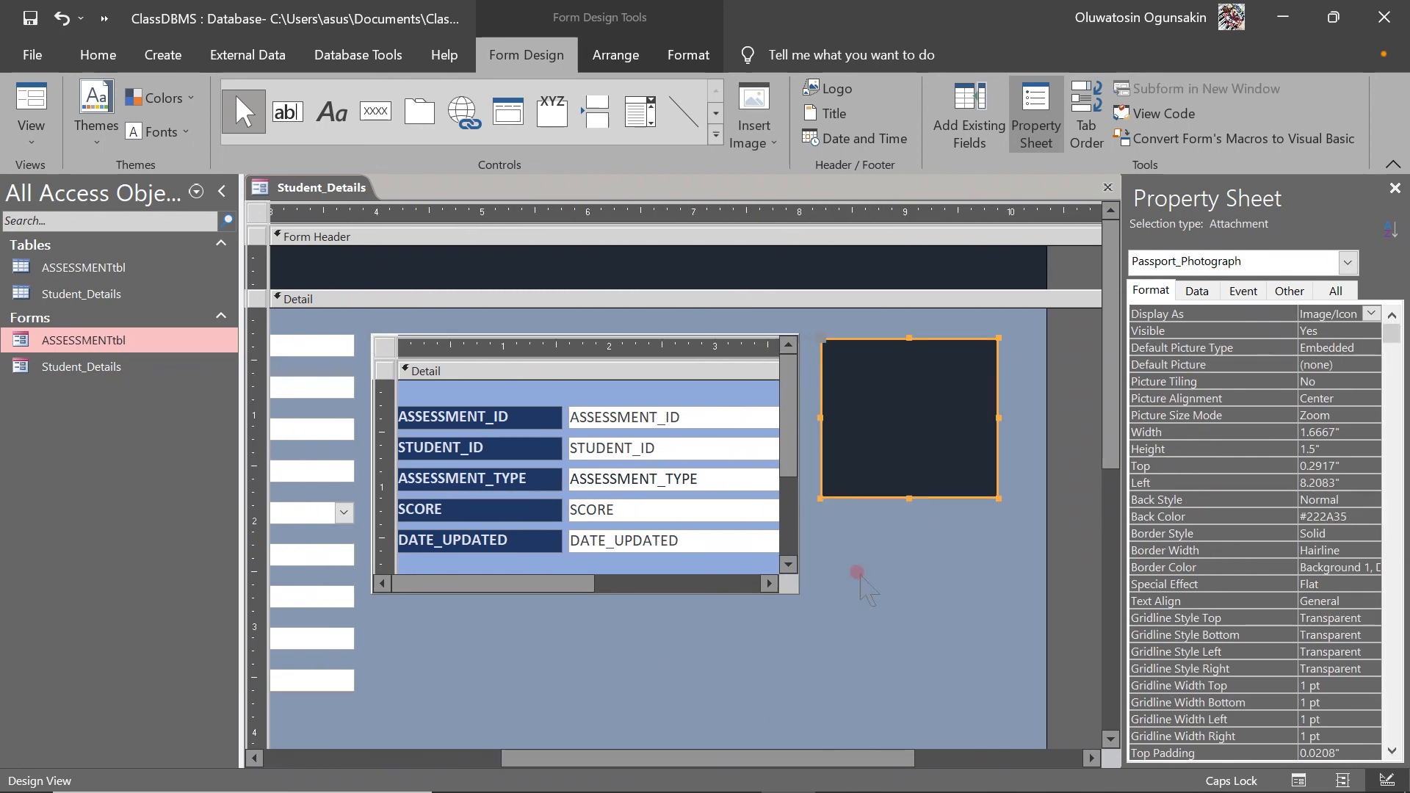
# Step: Shift the column of student detail fields and their labels left, placing the fields at a Left position of 1.1458"
pyautogui.moveTo(707, 757); pyautogui.dragTo(470, 775)
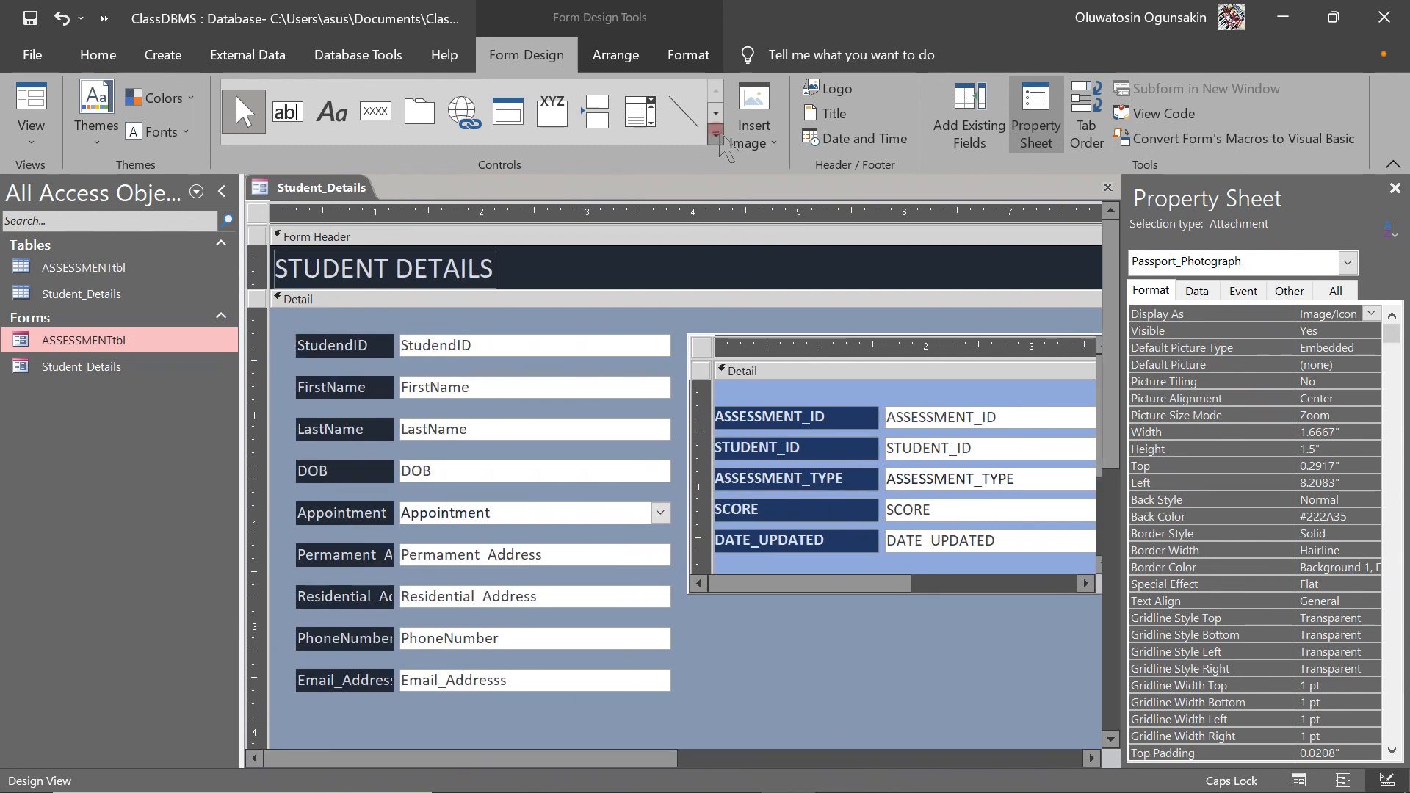
pyautogui.click(454, 298)
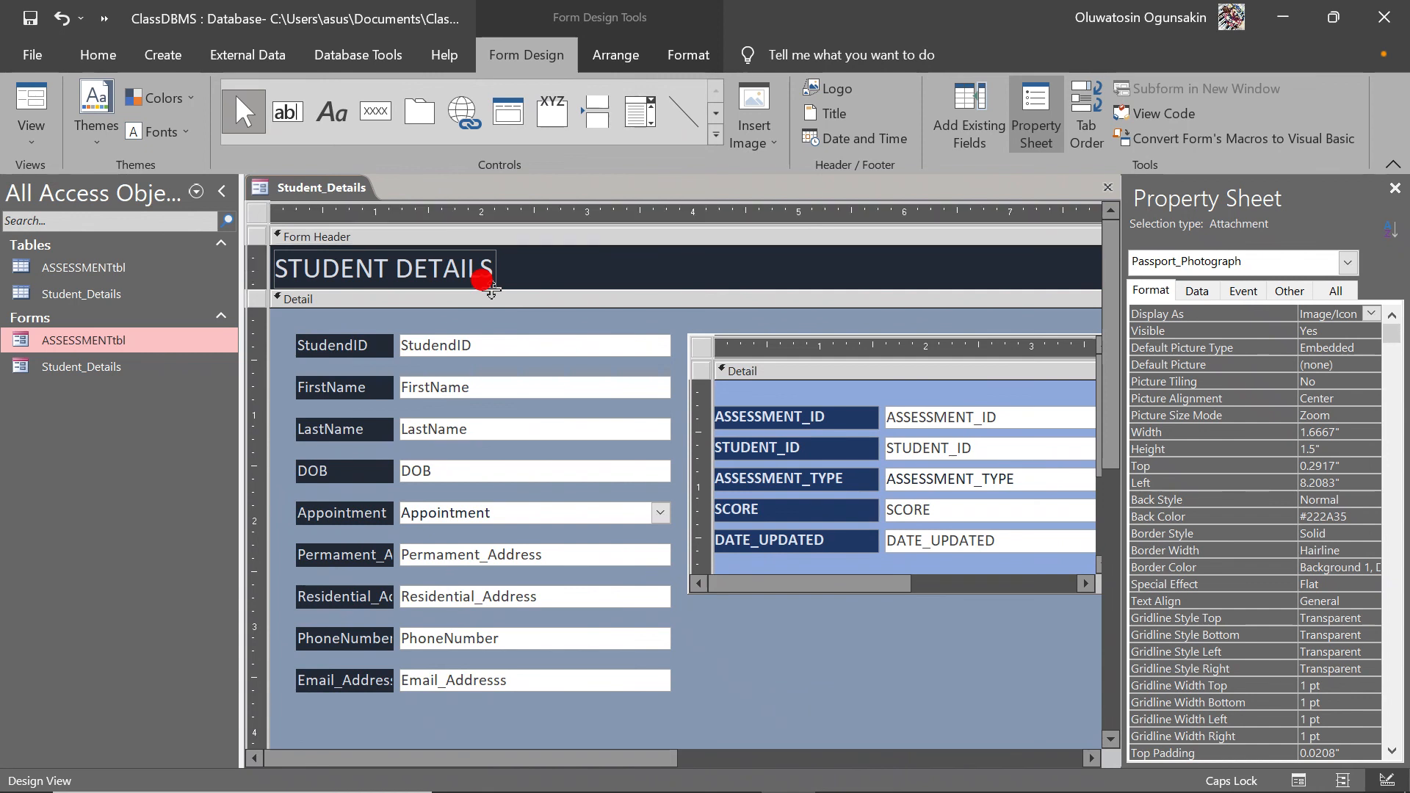
pyautogui.click(560, 212)
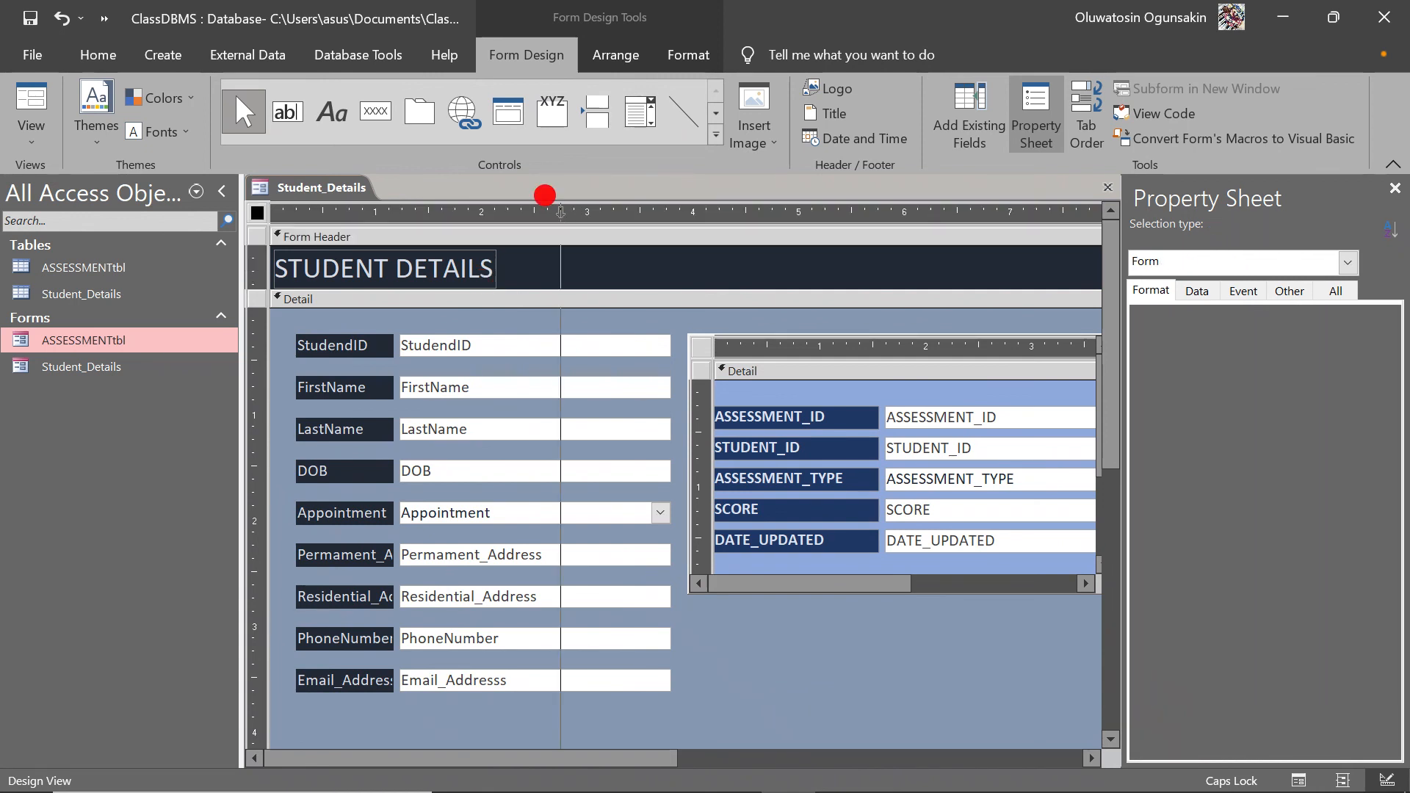
pyautogui.press('Left')
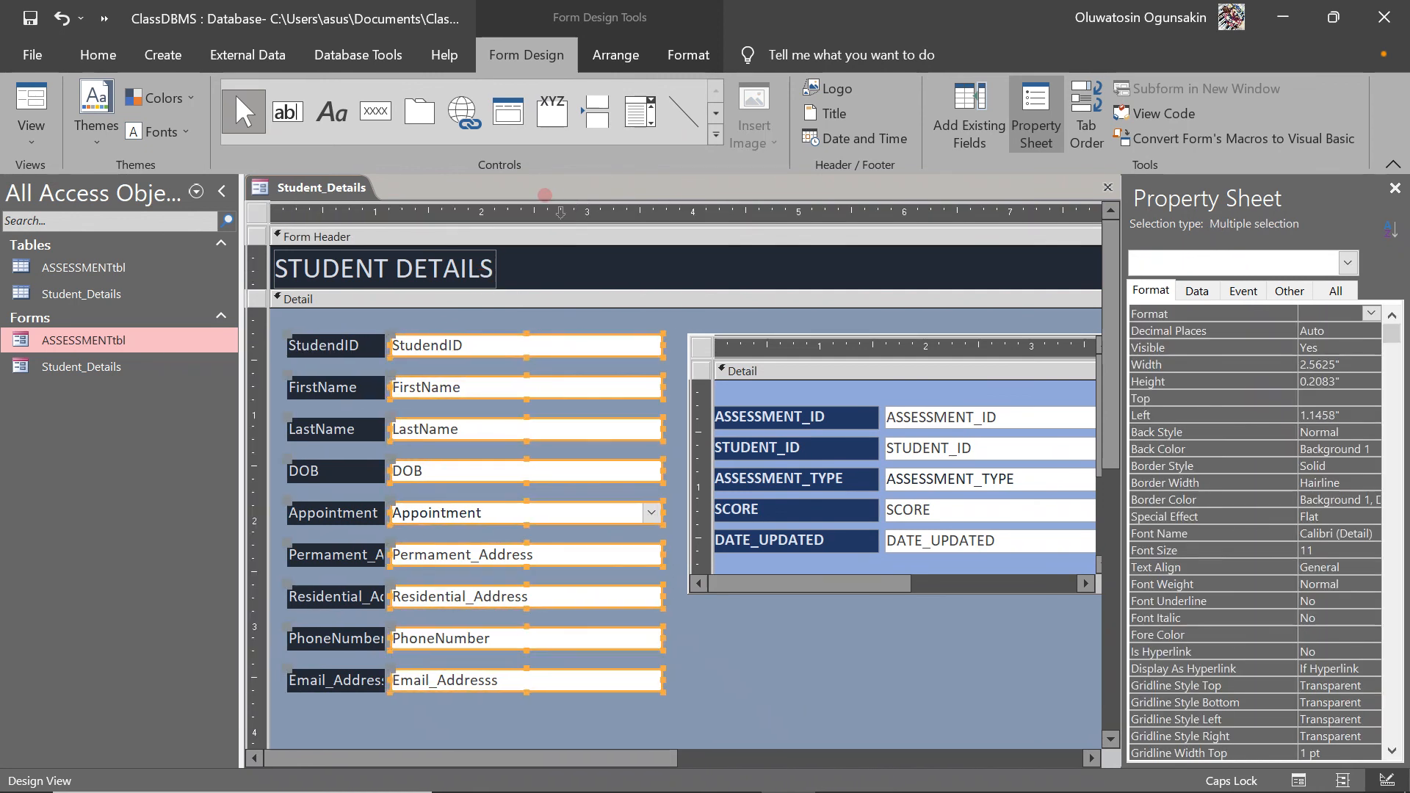
# Step: Draw a rectangle about 3.75" wide and 3.67" high around the student detail fields and give it the Sunken special effect
pyautogui.click(715, 136)
pyautogui.click(324, 135)
pyautogui.moveTo(272, 315); pyautogui.dragTo(670, 705)
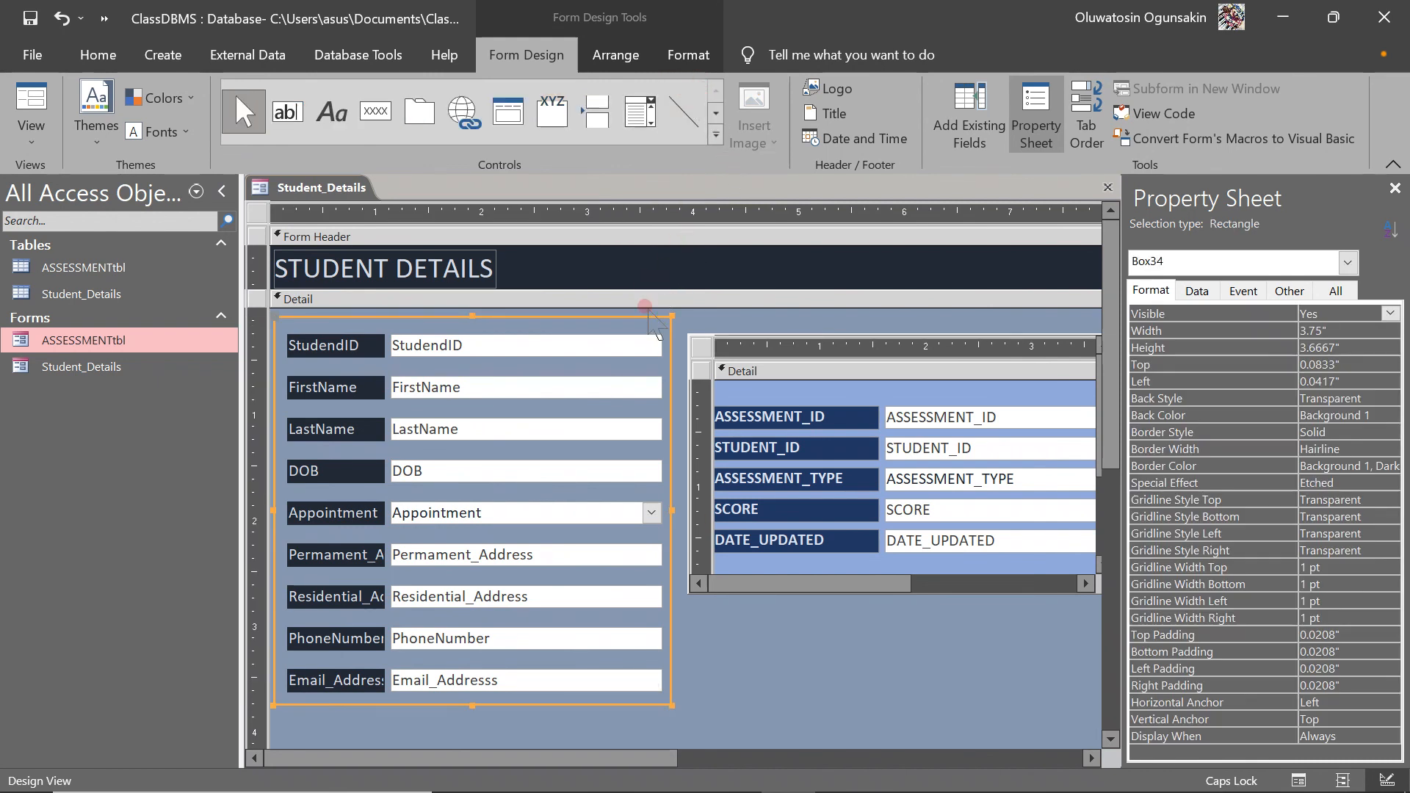
pyautogui.rightClick(646, 316)
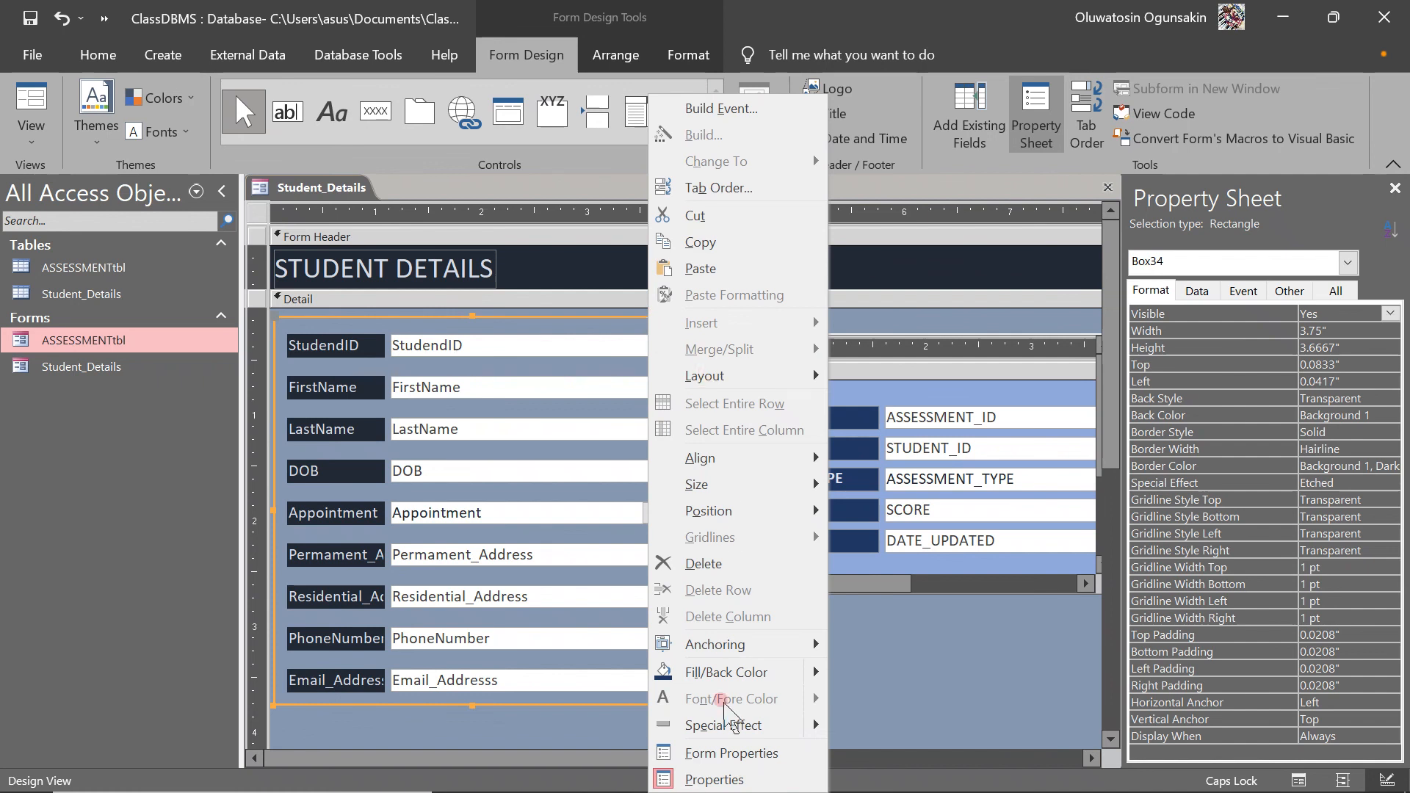
pyautogui.moveTo(727, 725)
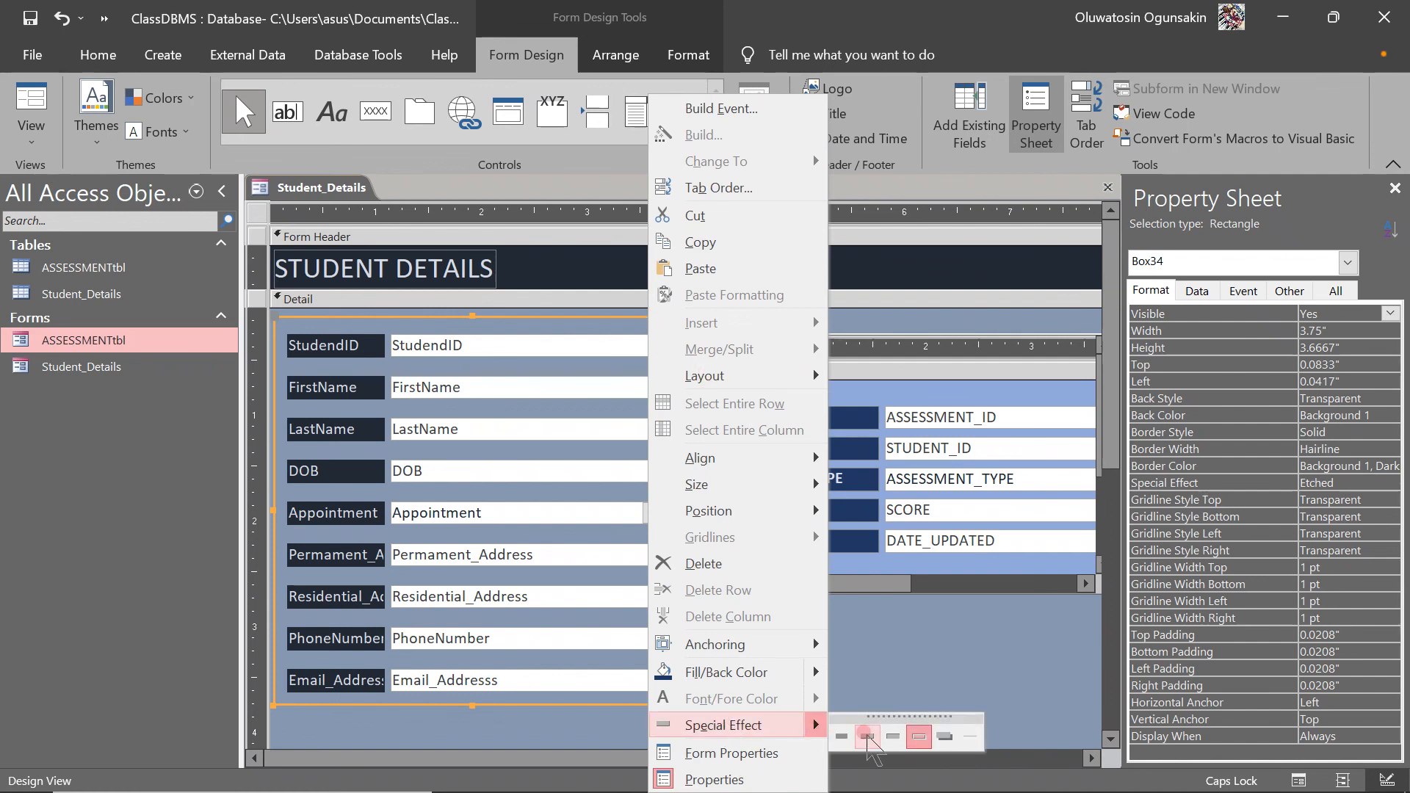
pyautogui.click(893, 736)
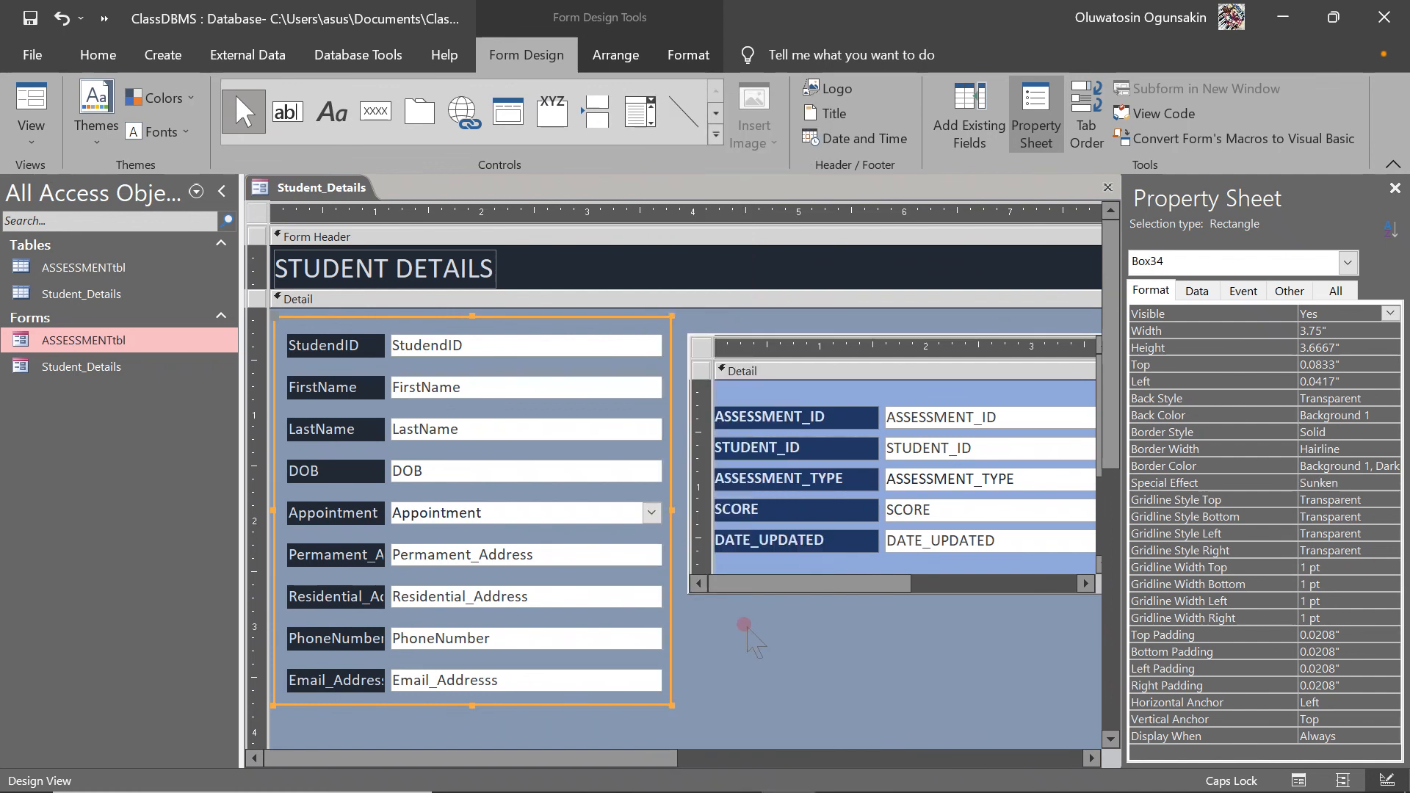
pyautogui.click(744, 624)
# Step: Move the ASSESSMENTtbl subform control down to a Top position of 1.2917", leaving room above it
pyautogui.moveTo(714, 330); pyautogui.dragTo(703, 316)
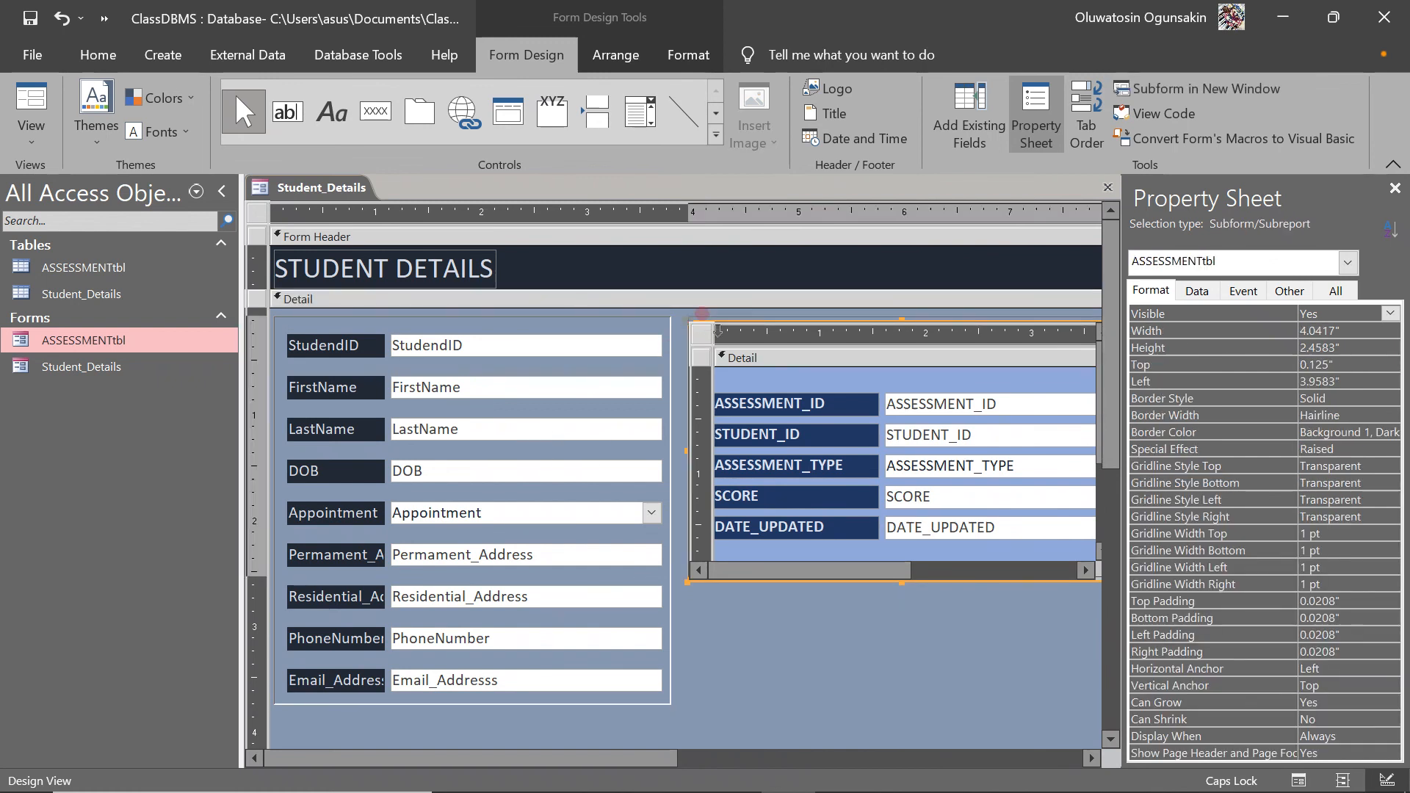
pyautogui.moveTo(615, 756); pyautogui.dragTo(805, 735)
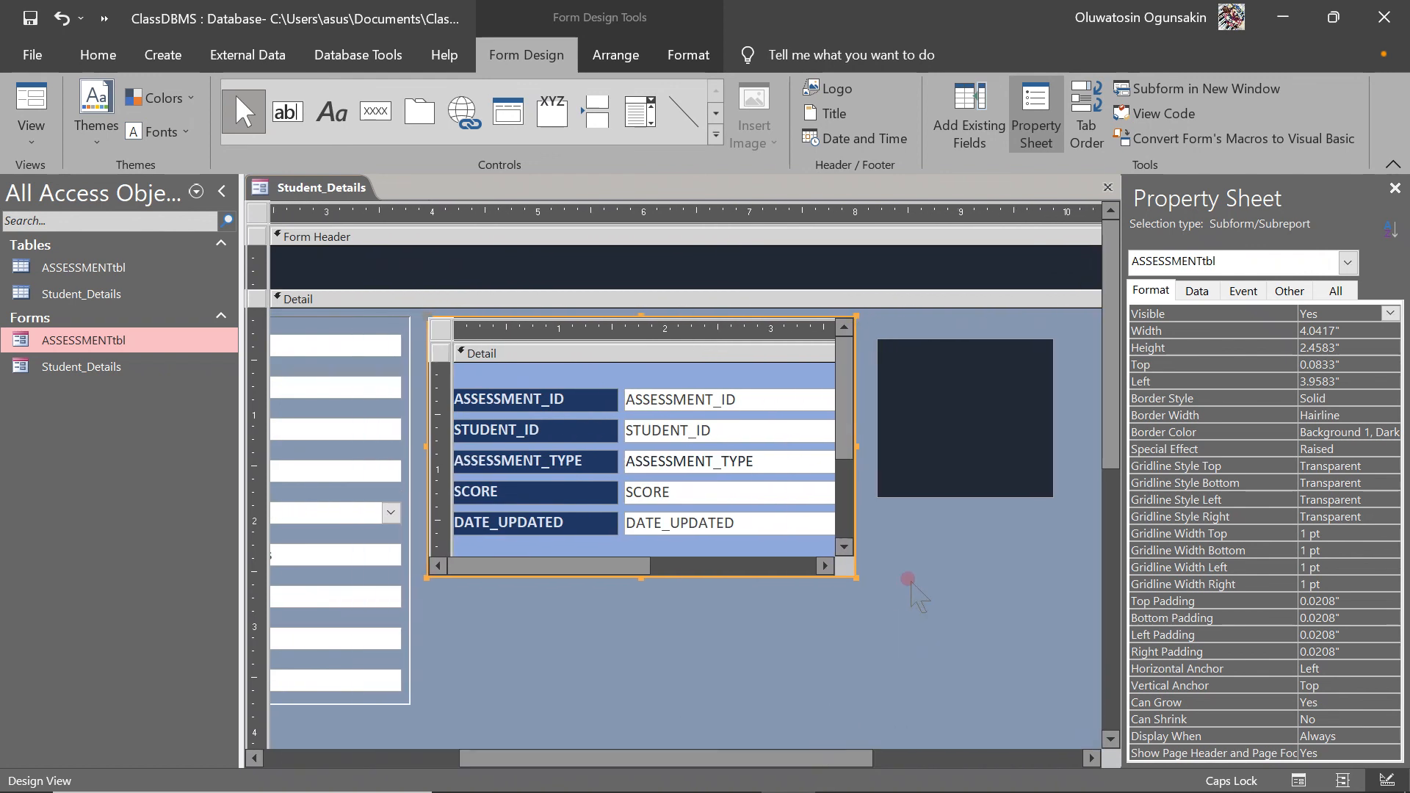
pyautogui.press('Down')
pyautogui.press('Down')
pyautogui.press('Down')
pyautogui.press('Down')
pyautogui.press('Down')
pyautogui.press('Down')
pyautogui.press('Down')
pyautogui.press('Down')
pyautogui.press('Down')
pyautogui.press('Down')
pyautogui.press('Down')
pyautogui.press('Down')
pyautogui.press('Down')
pyautogui.press('Down')
pyautogui.press('Down')
pyautogui.press('Down')
pyautogui.press('Down')
pyautogui.press('Down')
pyautogui.press('Down')
pyautogui.press('Down')
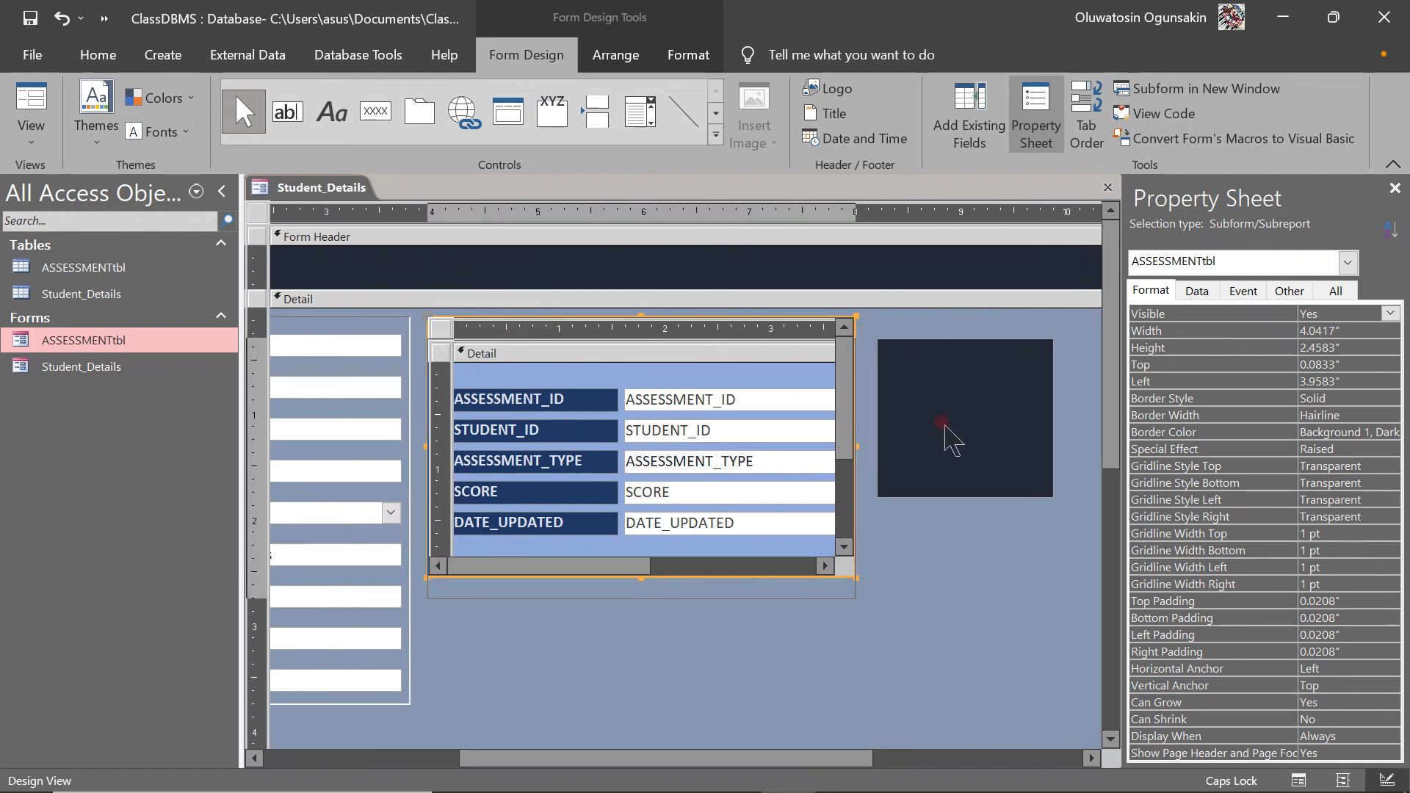
pyautogui.press('Down')
pyautogui.press('Down')
pyautogui.press('Down')
pyautogui.press('Down')
pyautogui.press('Down')
pyautogui.press('Down')
pyautogui.press('Down')
pyautogui.press('Down')
pyautogui.press('Down')
pyautogui.press('Down')
pyautogui.press('Down')
pyautogui.press('Down')
pyautogui.press('Down')
pyautogui.press('Down')
pyautogui.press('Down')
pyautogui.press('Down')
pyautogui.press('Down')
pyautogui.press('Down')
pyautogui.press('Down')
pyautogui.press('Down')
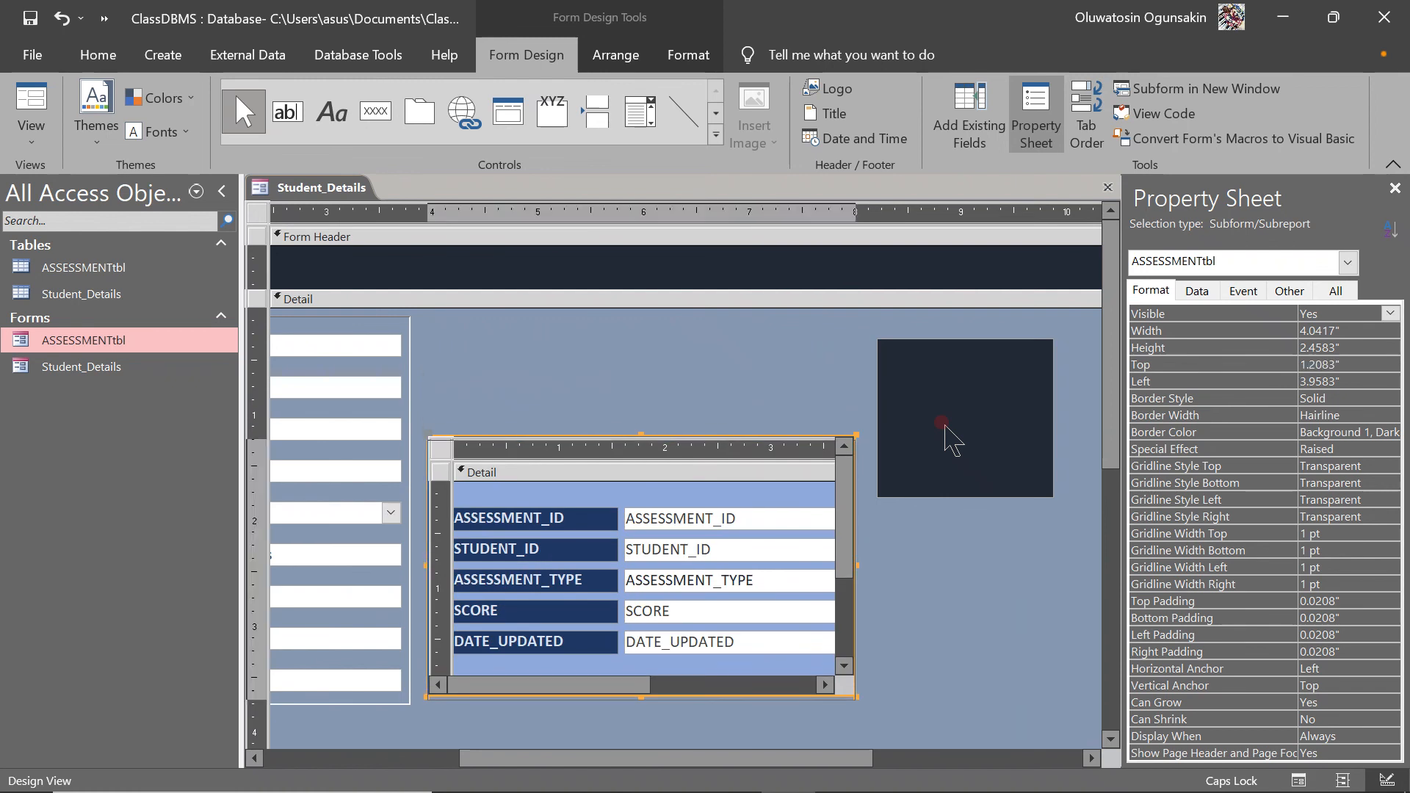
# Step: Place the Passport_Photograph control directly above the subform at Left 4.0417", Top 0.0417" and shrink it to 1.3333" by 1.25"
pyautogui.moveTo(966, 426); pyautogui.dragTo(531, 398)
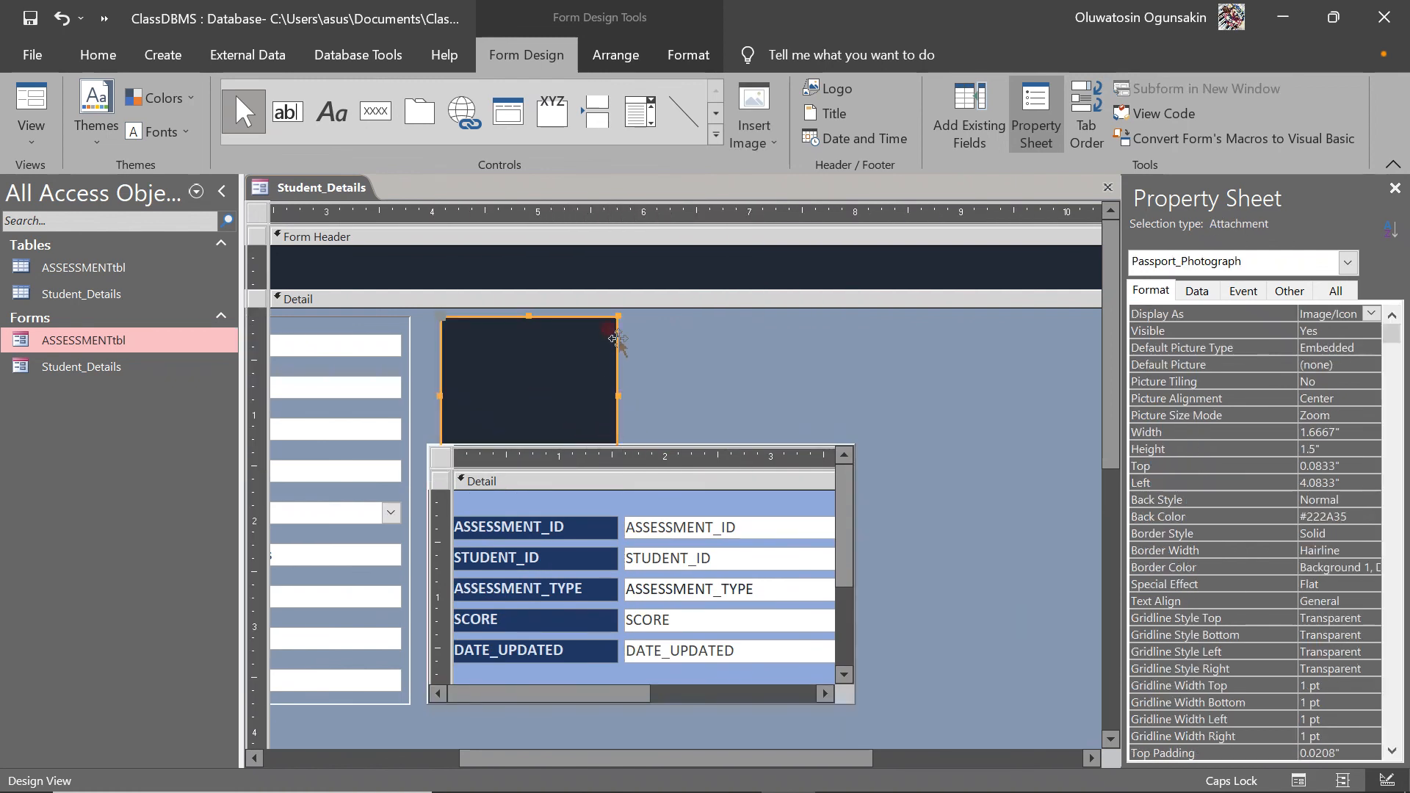
pyautogui.moveTo(617, 314); pyautogui.dragTo(519, 341)
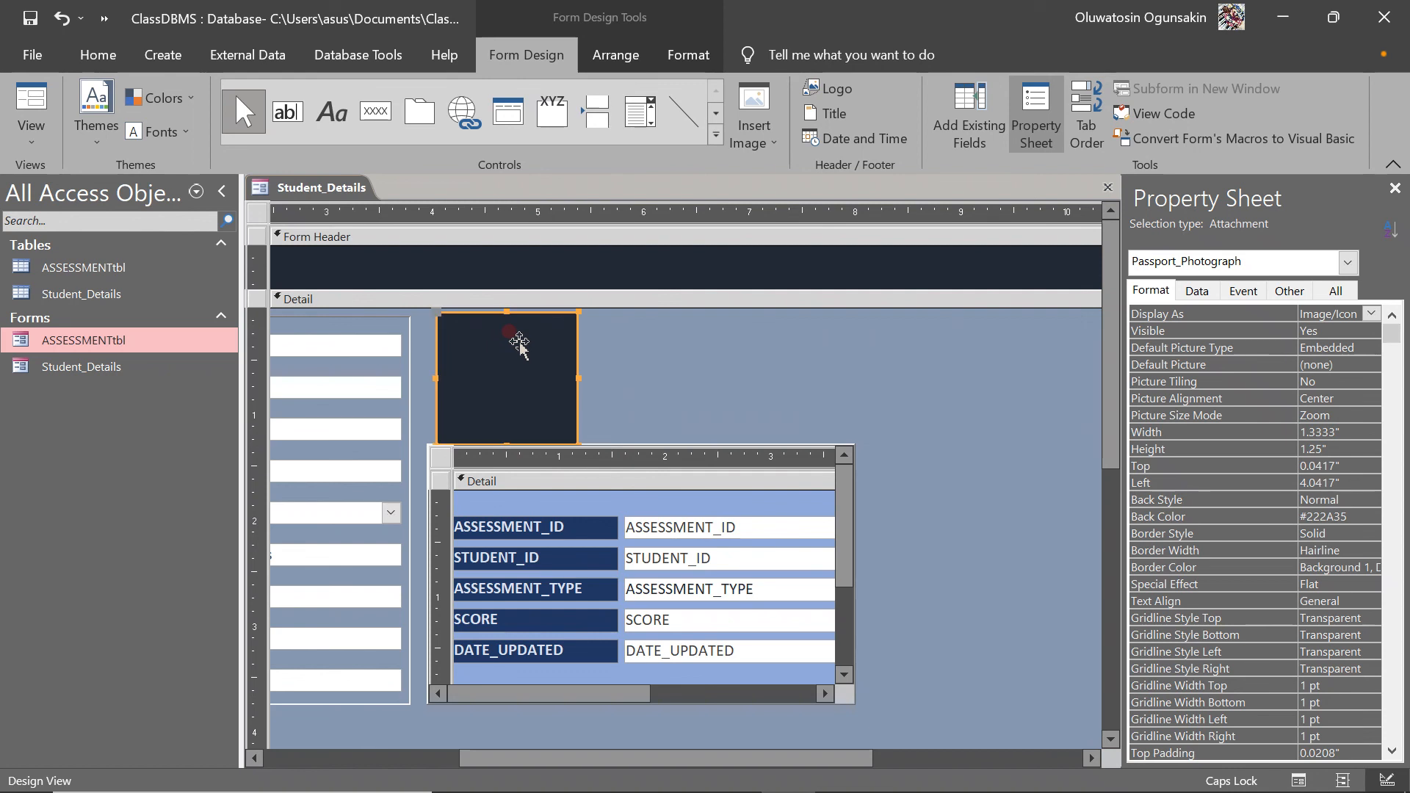
pyautogui.click(623, 451)
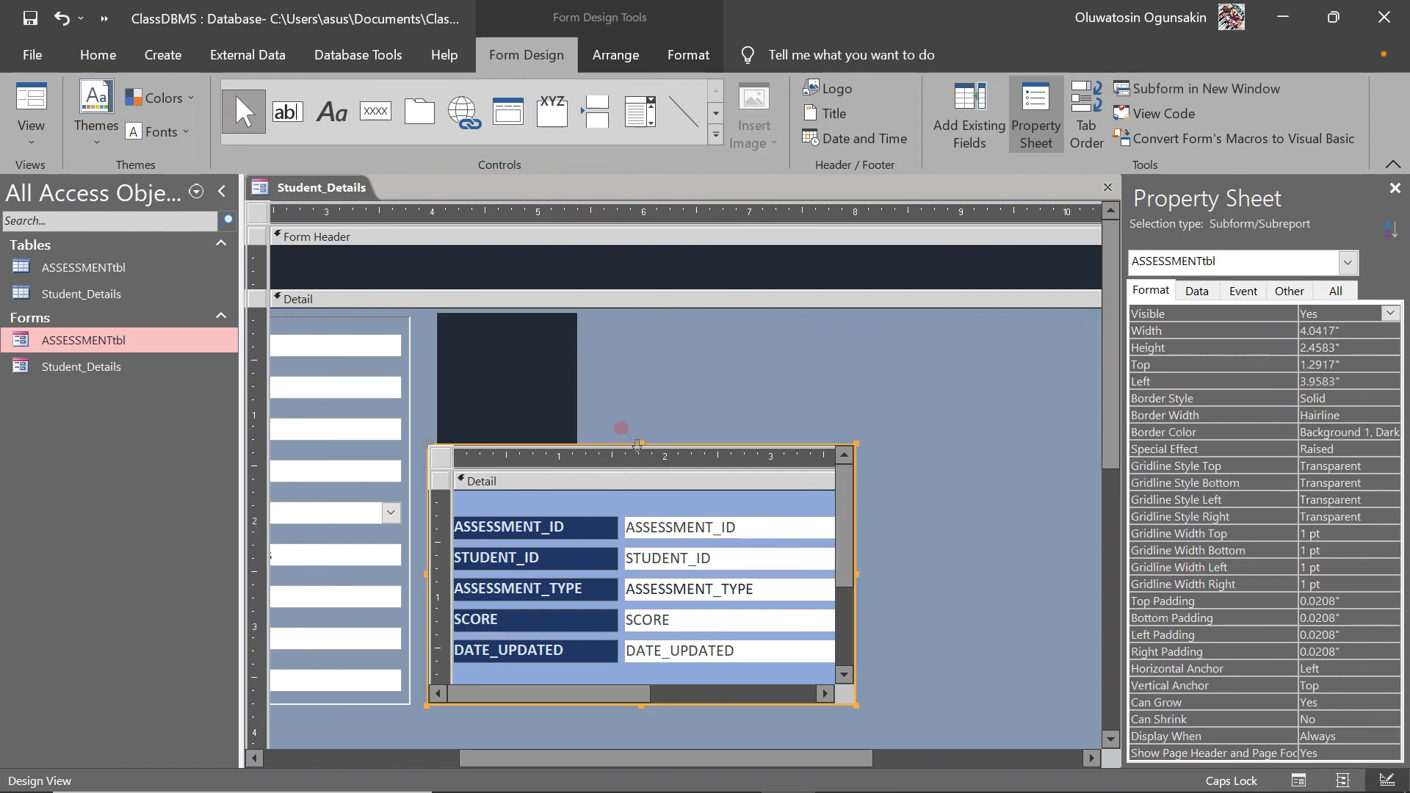
# Step: Lower the ASSESSMENTtbl subform's upper edge to Top 1.4583", making it 2.2917" high, and move the Passport_Photograph control down to Top 0.0833"
pyautogui.moveTo(638, 443); pyautogui.dragTo(635, 461)
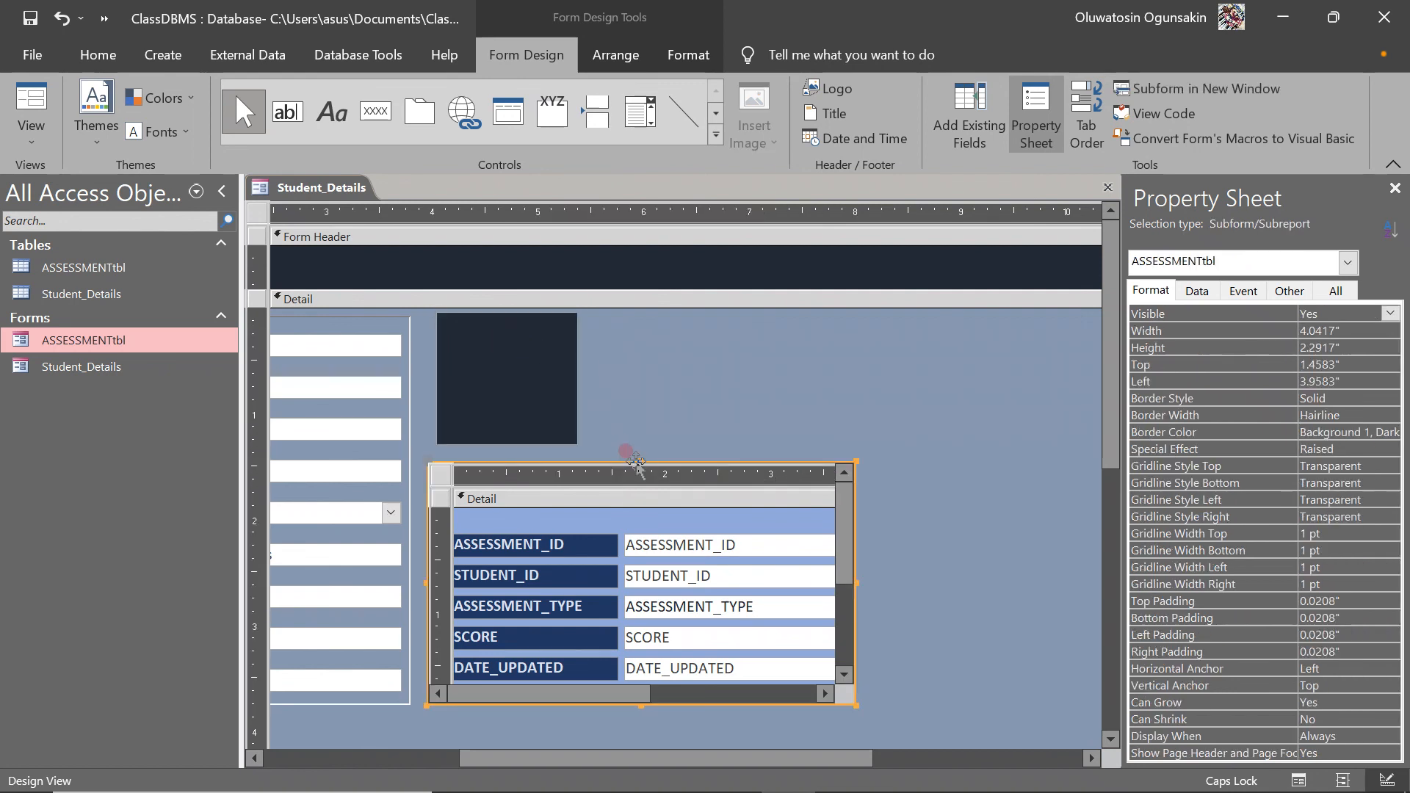
pyautogui.click(831, 547)
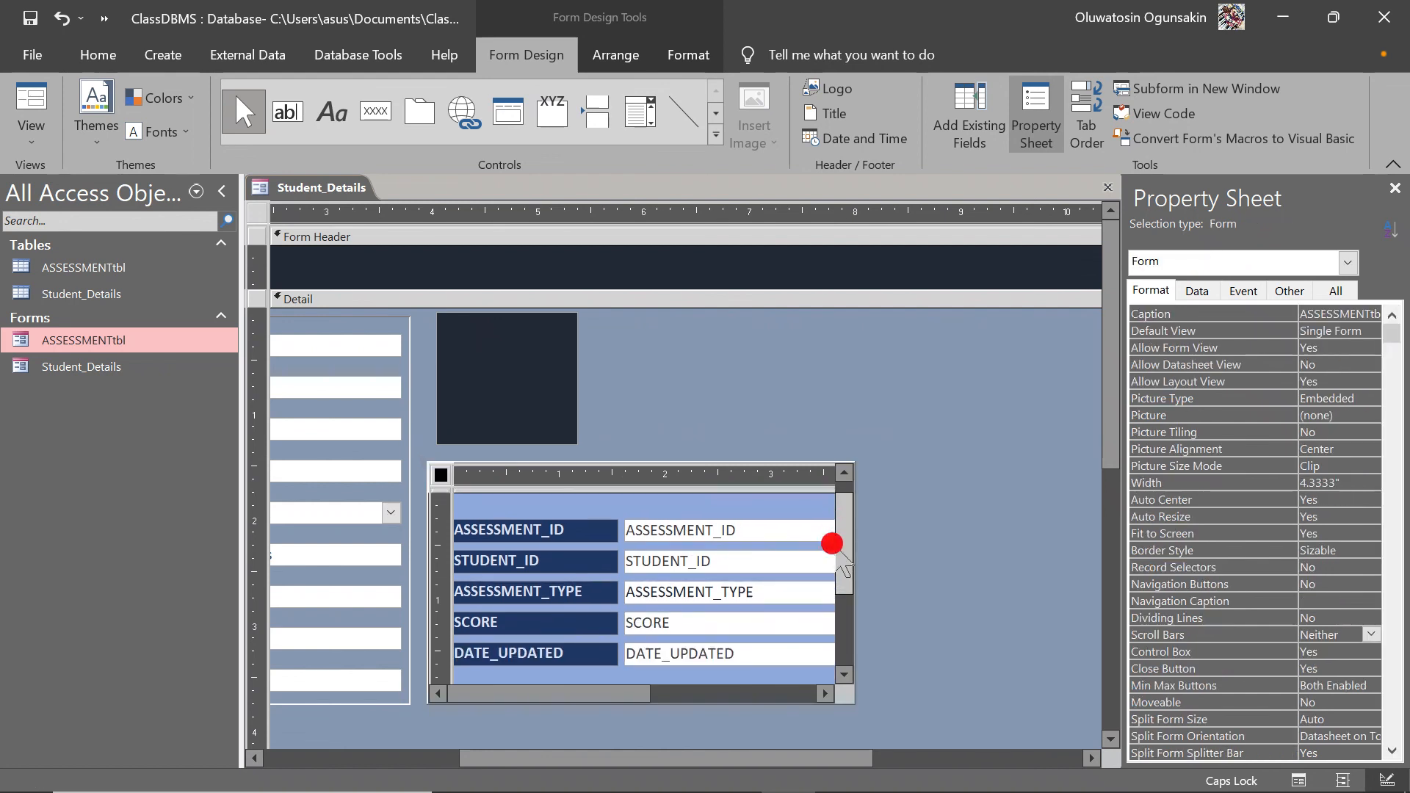
pyautogui.click(561, 397)
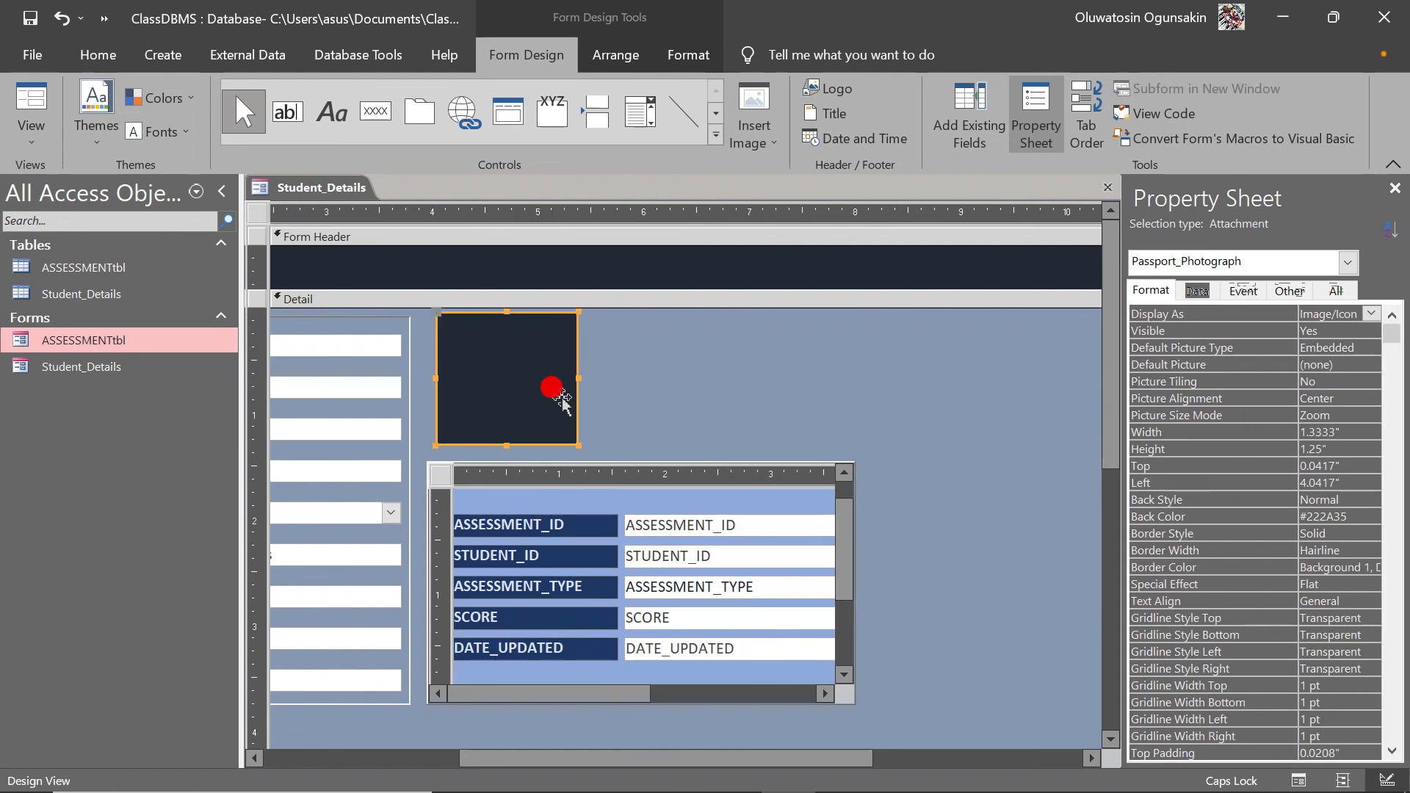
pyautogui.moveTo(563, 398); pyautogui.dragTo(562, 403)
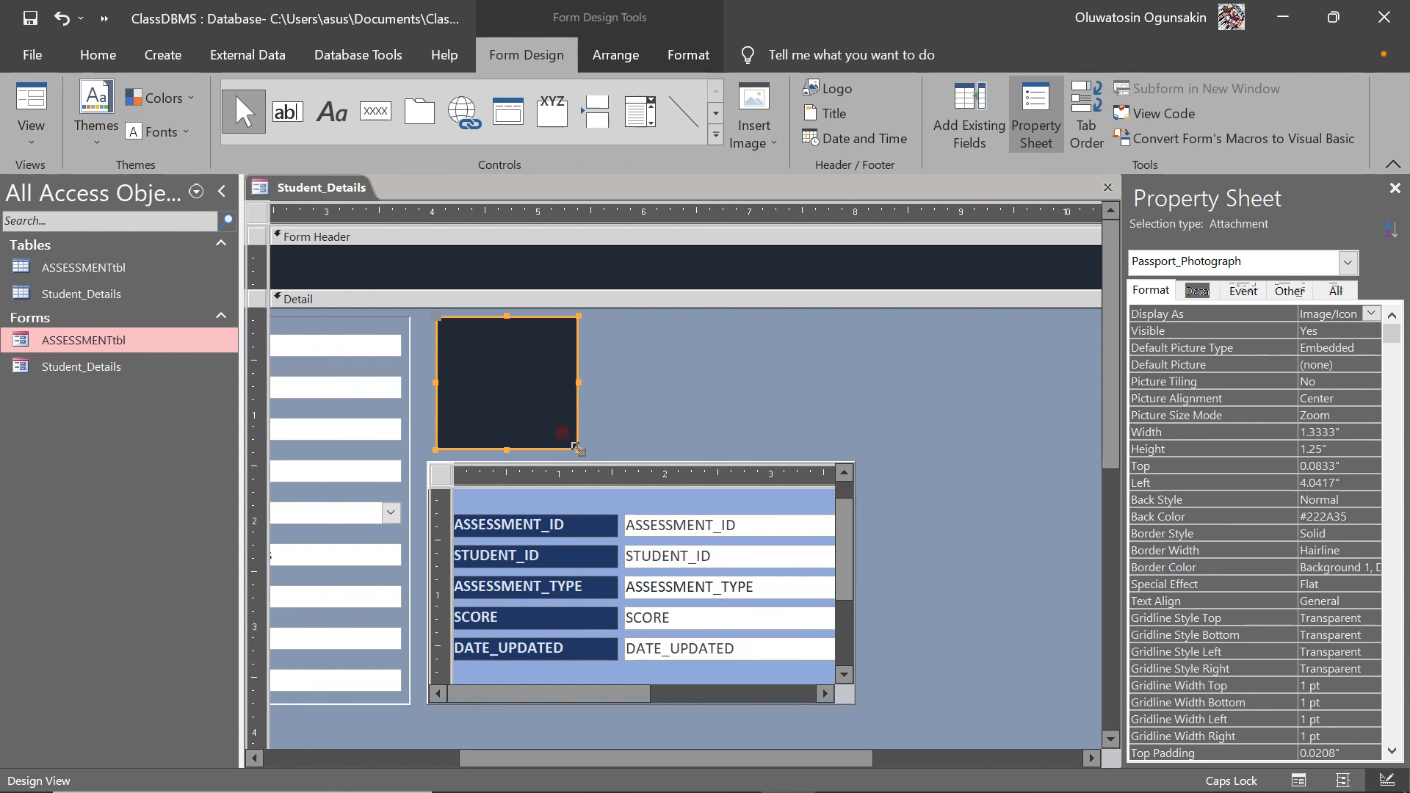
# Step: Display Student_Details in Form View and check it by advancing to the blank new record and returning to the first record
pyautogui.click(33, 107)
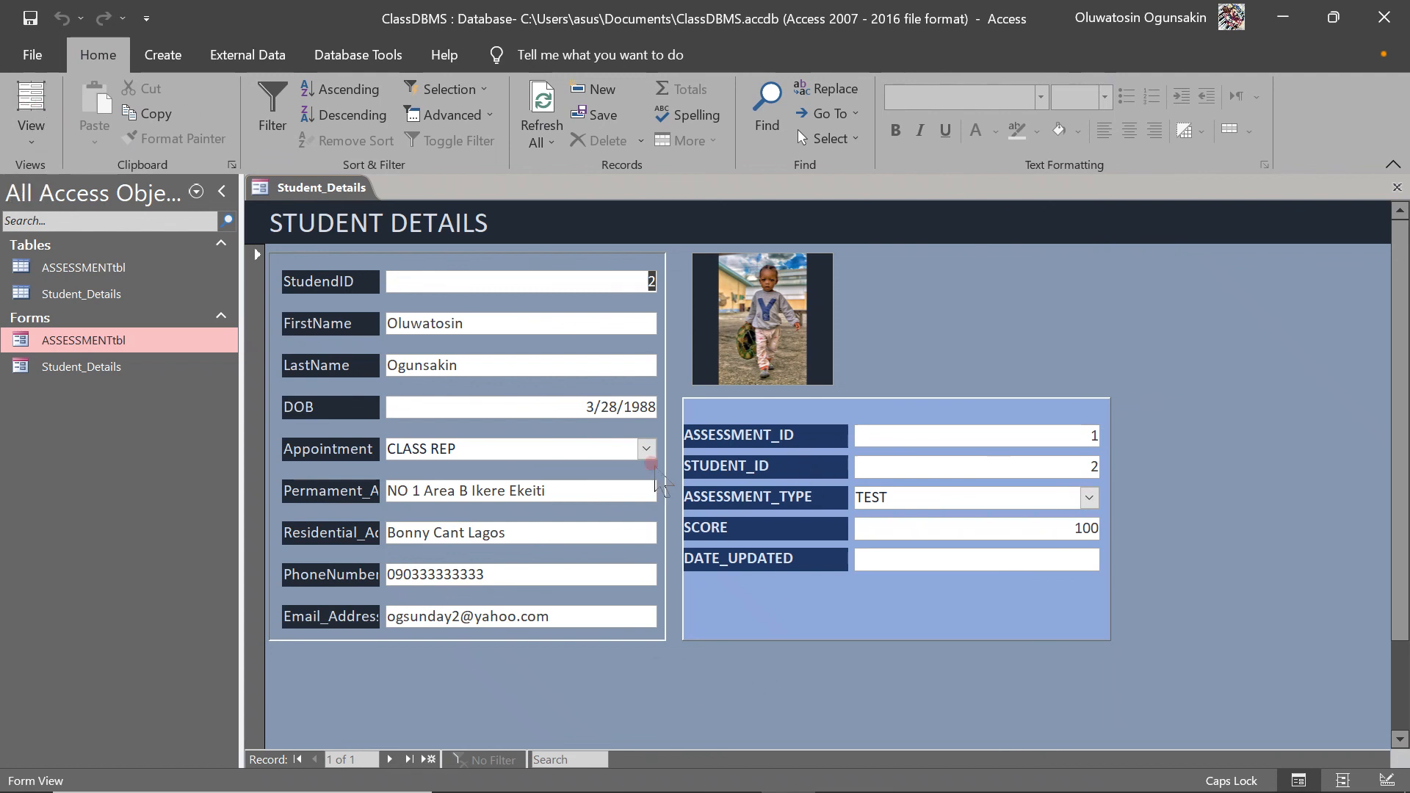
pyautogui.click(401, 681)
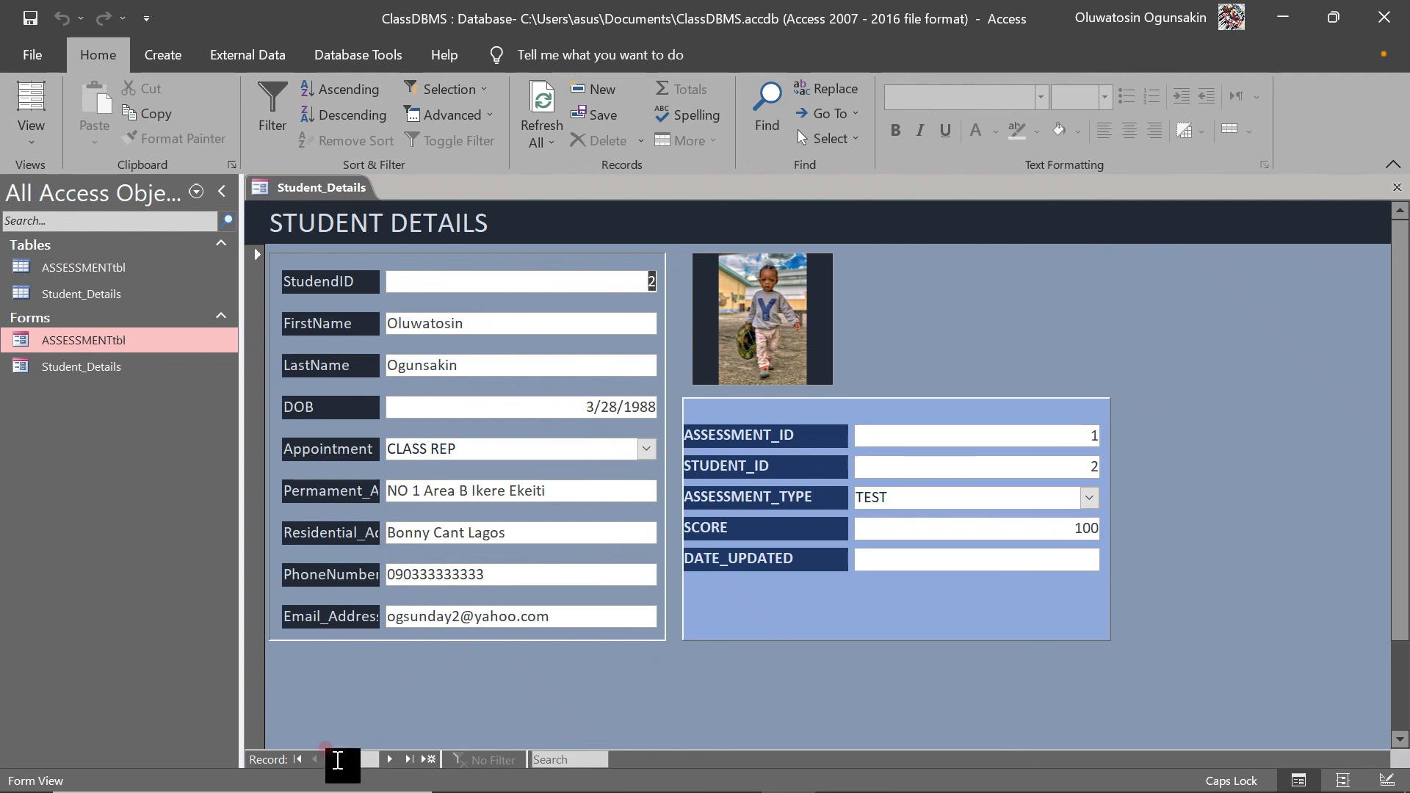
pyautogui.click(384, 762)
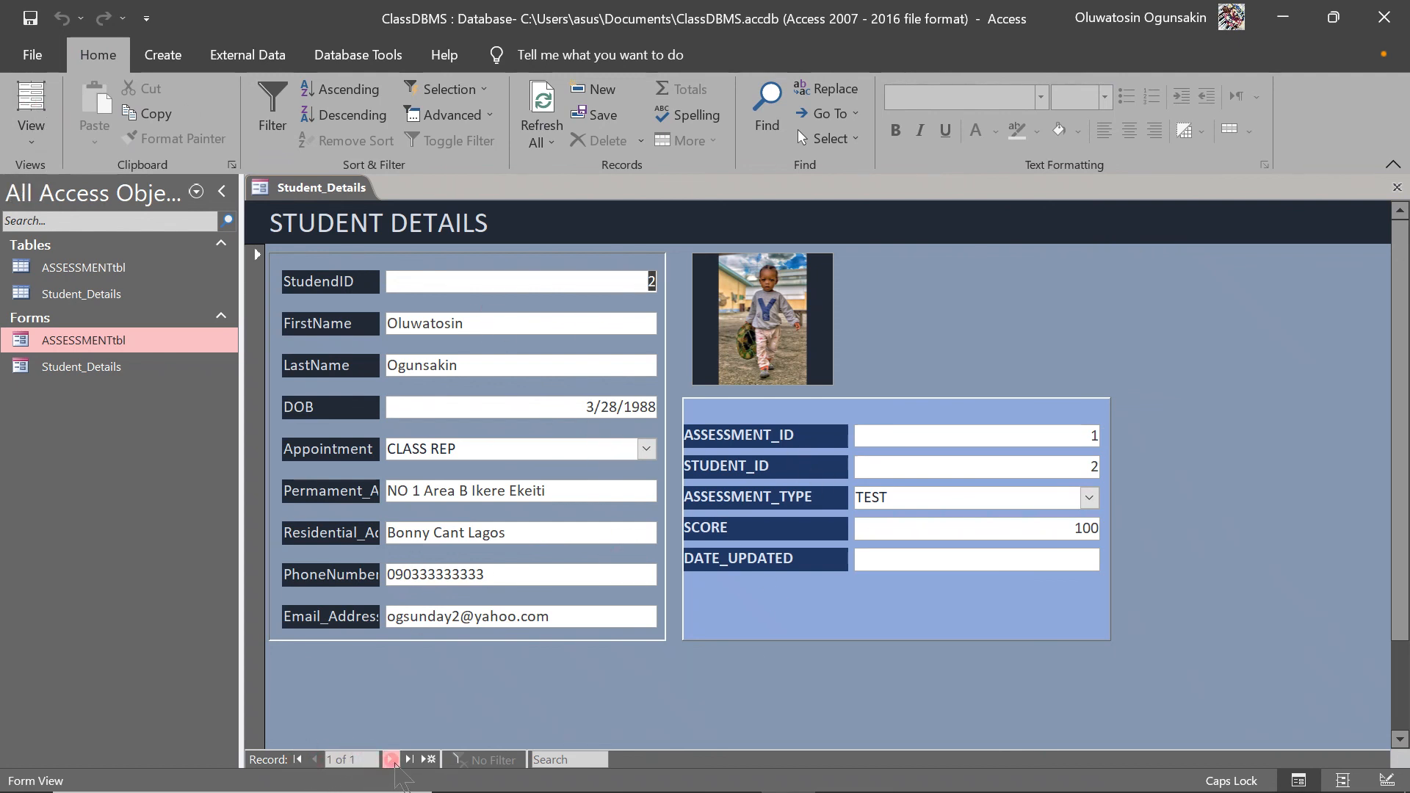
pyautogui.click(390, 759)
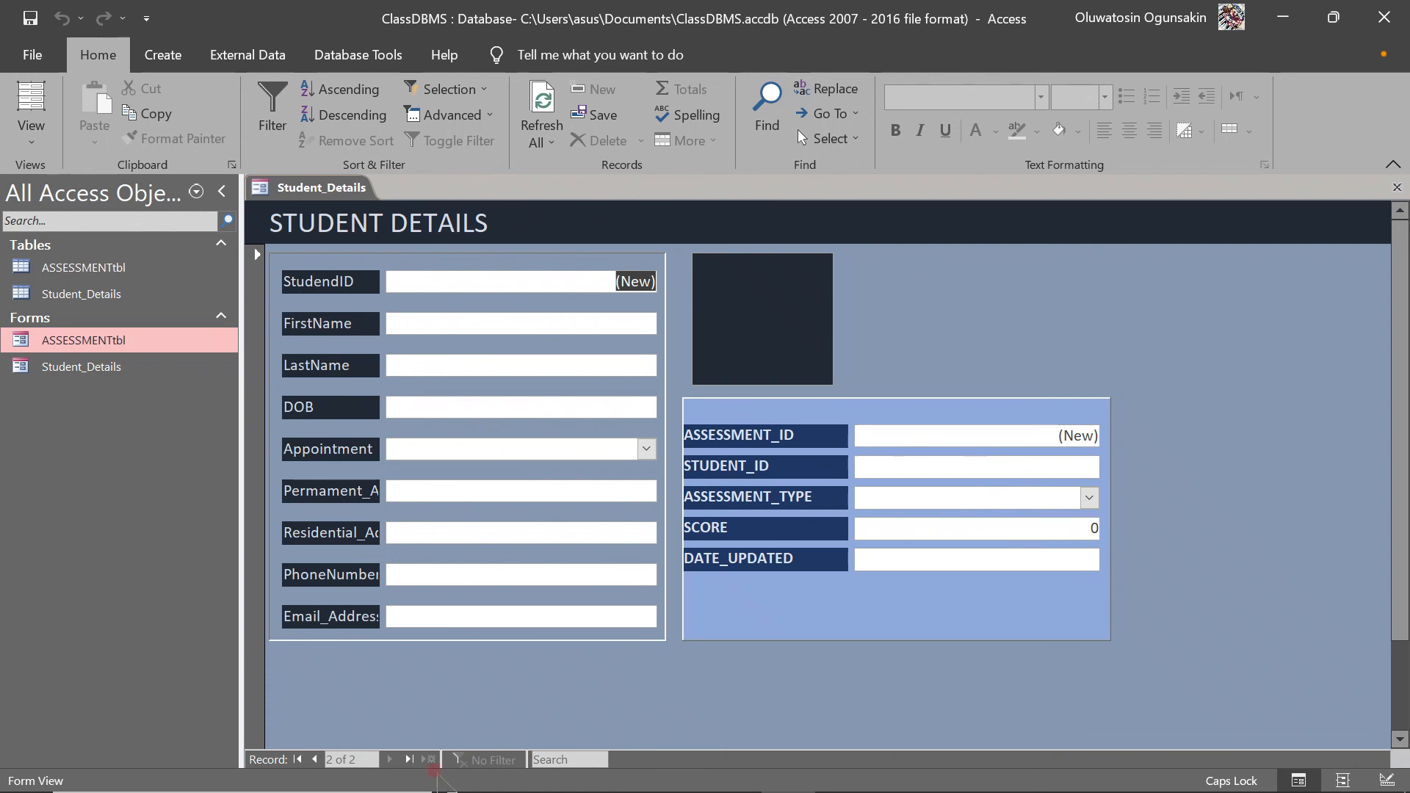
pyautogui.click(317, 759)
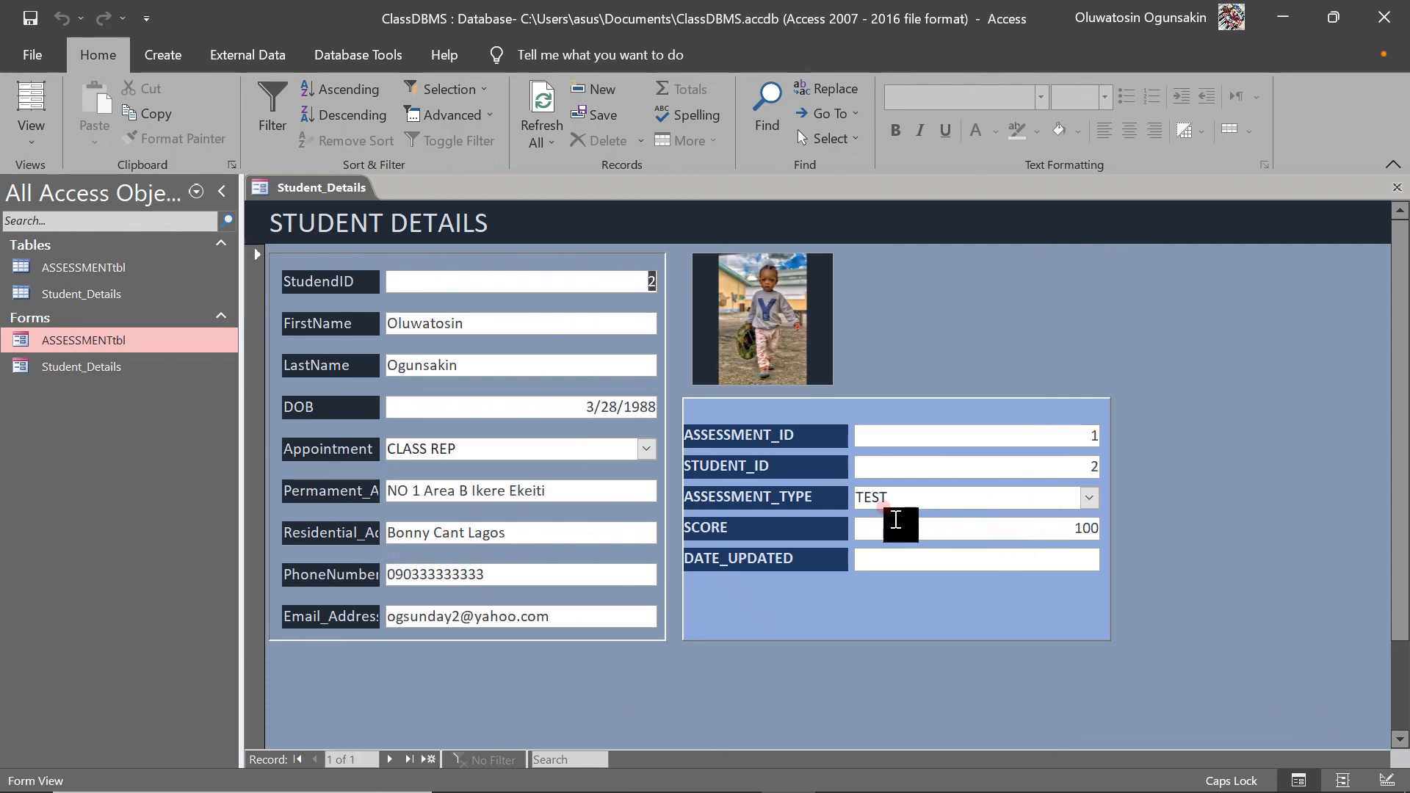
pyautogui.click(961, 559)
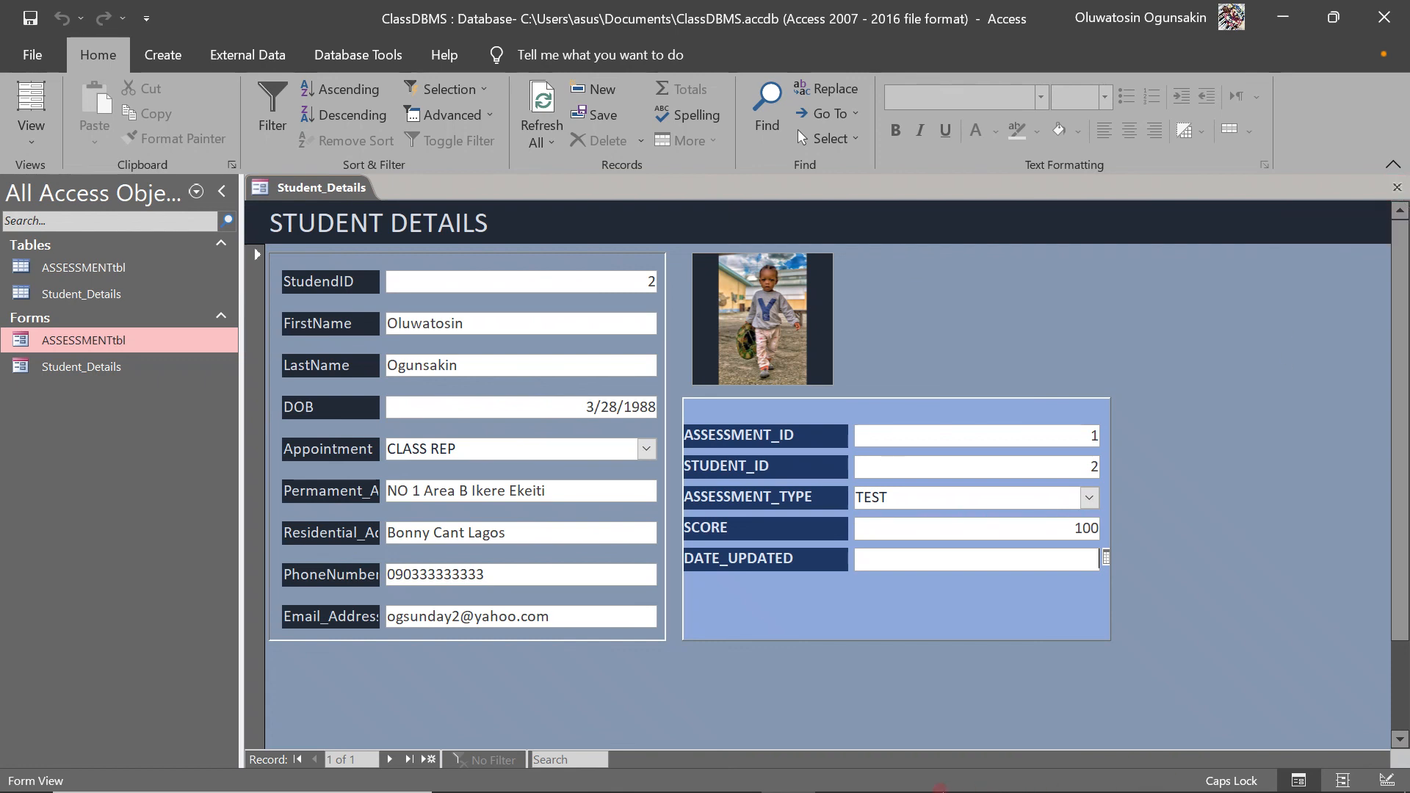
pyautogui.click(732, 771)
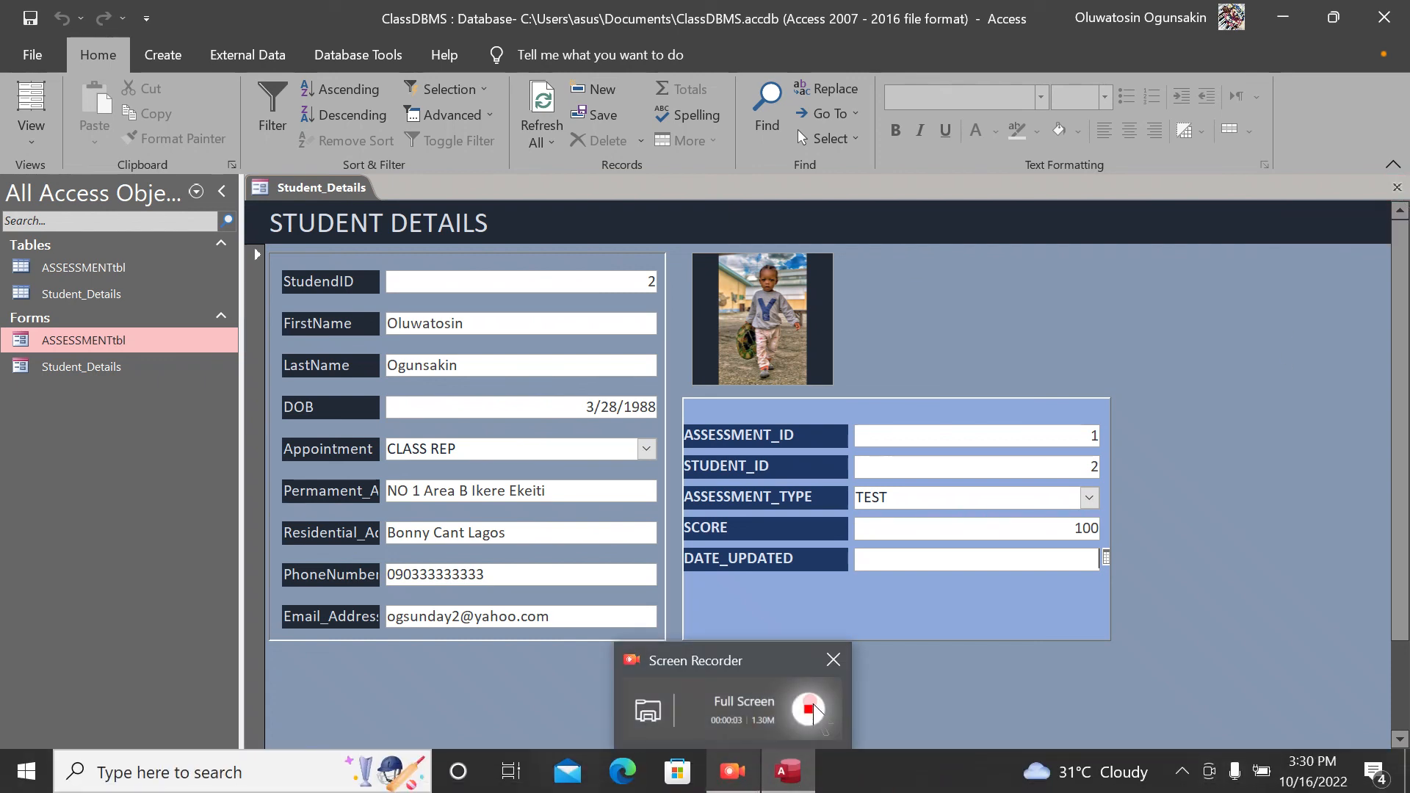